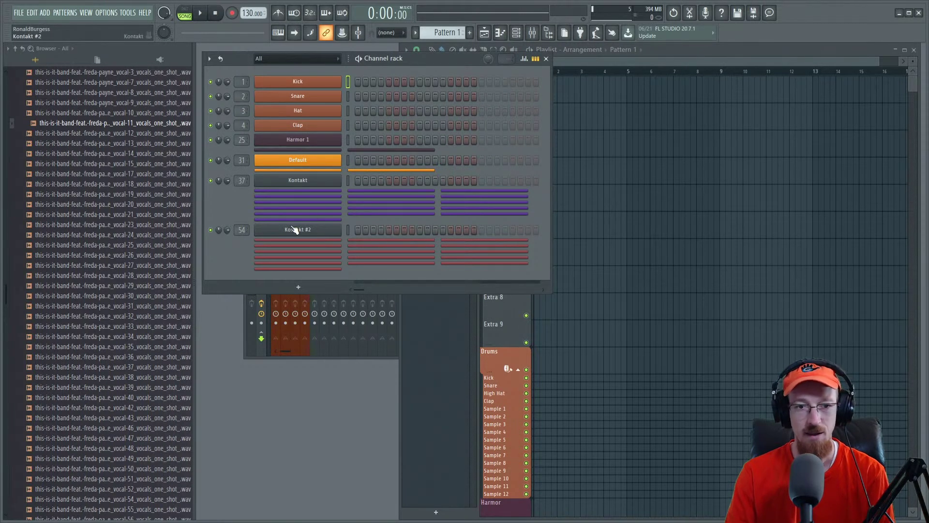
Step: Open the Kontakt instrument on mixer track 37 and reposition its window so the whole interface can be seen
{"action": "left_click", "coordinate": [324, 187]}
{"action": "left_click_drag", "start_coordinate": [486, 129], "coordinate": [449, 45]}
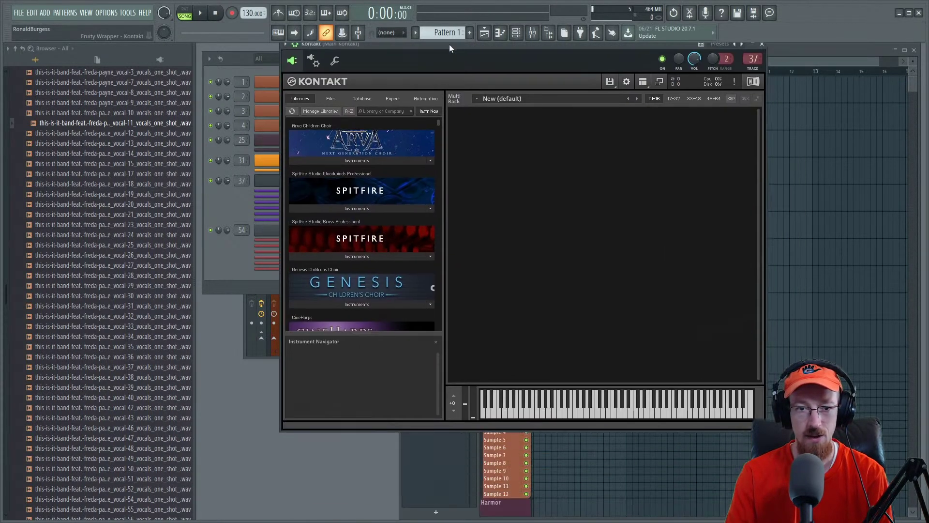
{"action": "left_click", "coordinate": [353, 163]}
{"action": "left_click", "coordinate": [352, 164]}
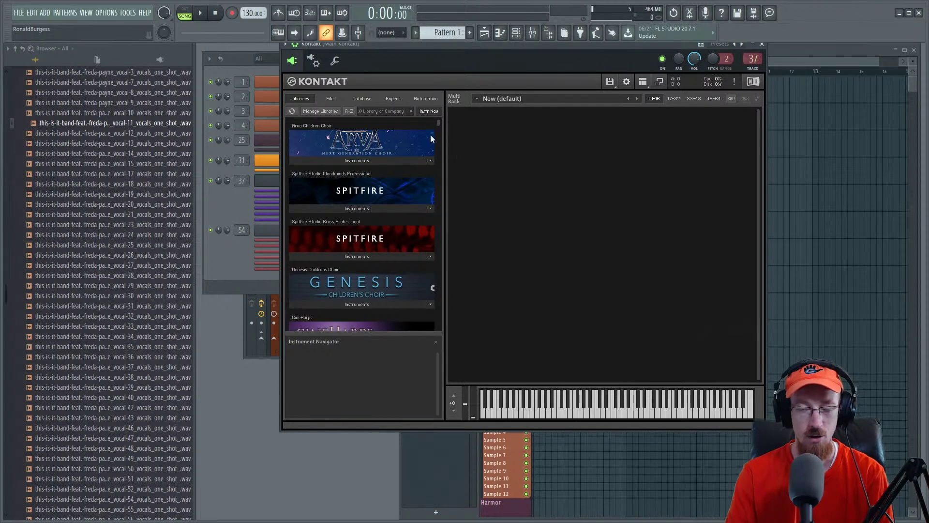
{"action": "mouse_move", "coordinate": [439, 121]}
{"action": "left_mouse_down"}
{"action": "mouse_move", "coordinate": [433, 145]}
{"action": "mouse_move", "coordinate": [431, 119]}
{"action": "left_mouse_up"}
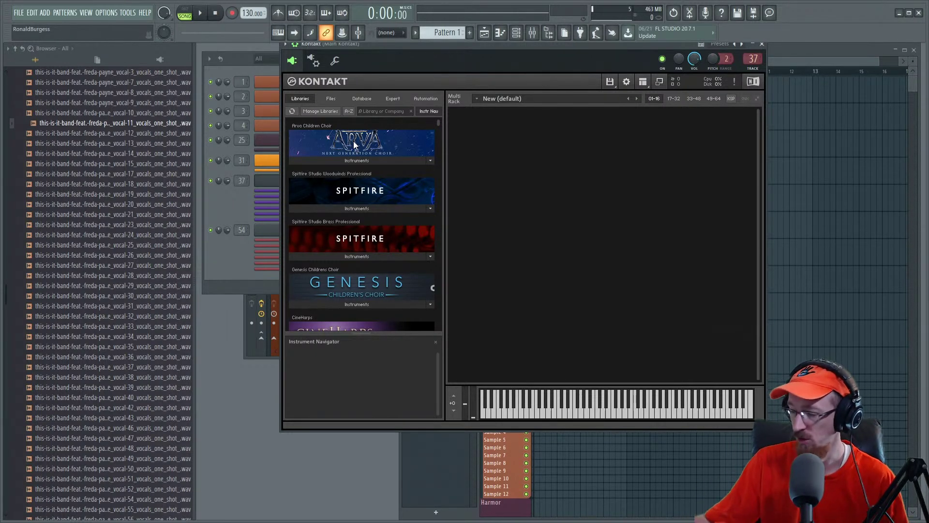
Step: Load Arva Children.nki from the Arva Children Choir library into Kontakt
{"action": "left_click", "coordinate": [386, 158]}
{"action": "mouse_move", "coordinate": [438, 126]}
{"action": "left_mouse_down"}
{"action": "mouse_move", "coordinate": [440, 144]}
{"action": "mouse_move", "coordinate": [438, 122]}
{"action": "left_mouse_up"}
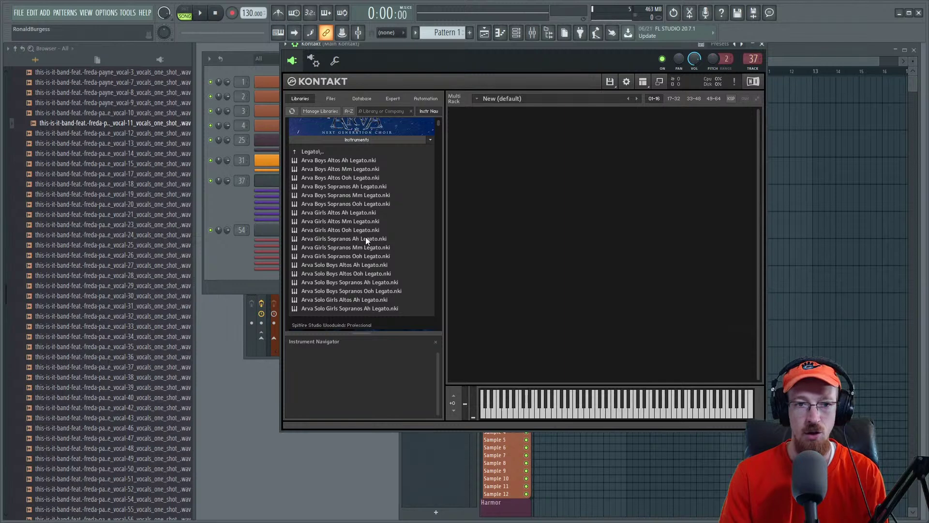
{"action": "left_click", "coordinate": [323, 152]}
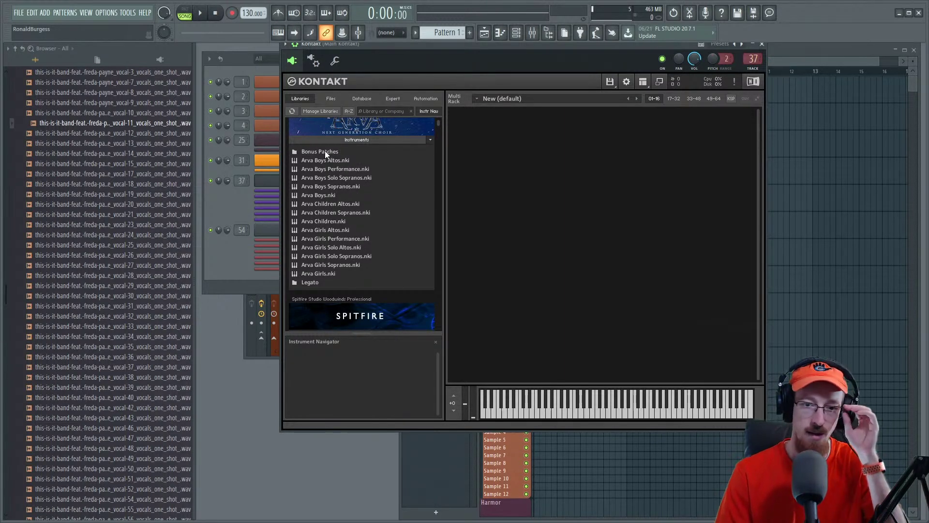
{"action": "mouse_move", "coordinate": [440, 123]}
{"action": "left_mouse_down"}
{"action": "mouse_move", "coordinate": [439, 139]}
{"action": "mouse_move", "coordinate": [437, 113]}
{"action": "left_mouse_up"}
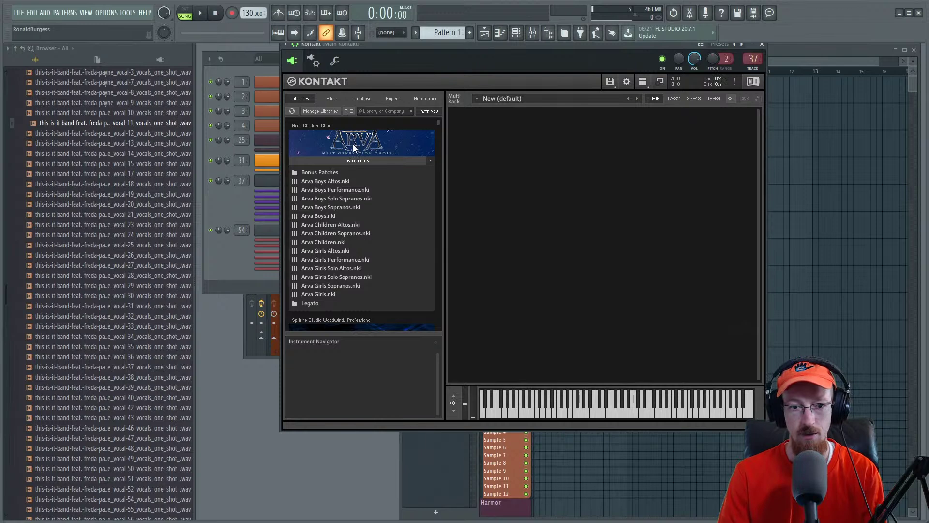
{"action": "scroll", "coordinate": [346, 202], "scroll_direction": "down", "scroll_amount": 1}
{"action": "scroll", "coordinate": [345, 214], "scroll_direction": "up", "scroll_amount": 1}
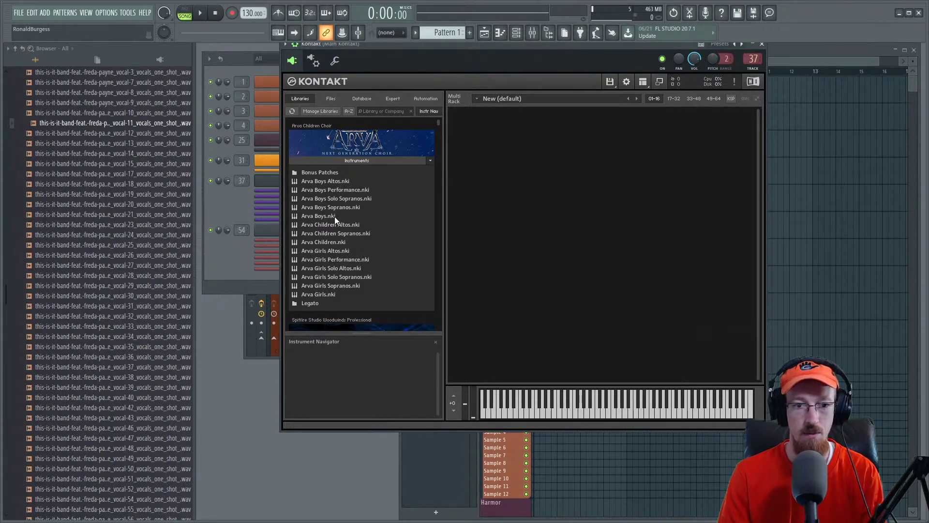
{"action": "double_click", "coordinate": [319, 243]}
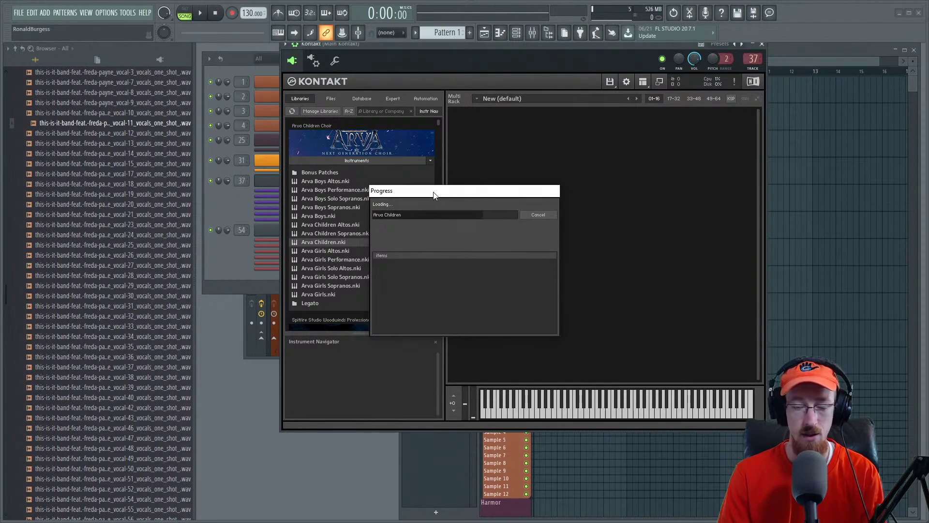
{"action": "left_click_drag", "start_coordinate": [434, 191], "coordinate": [519, 178]}
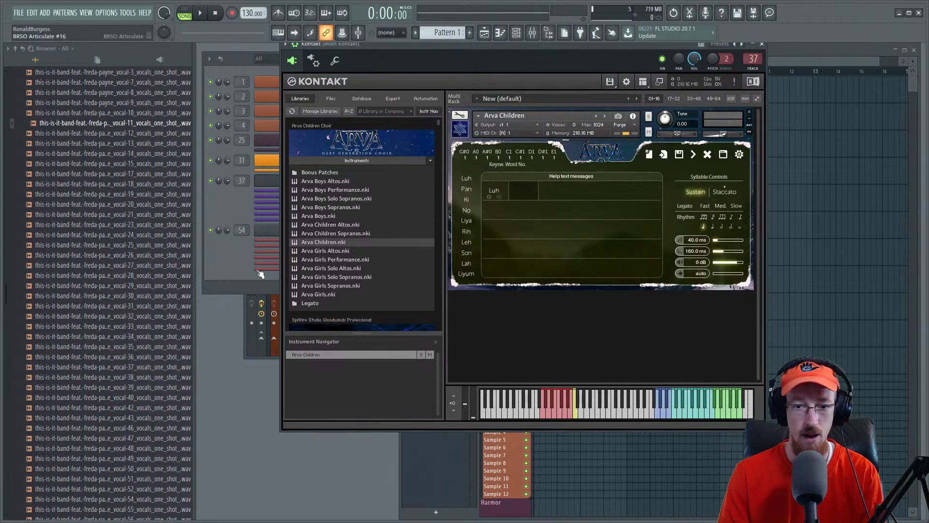
Step: Audition the Arva Children patch's Luh syllable with several of the red keyswitches on the virtual keyboard
{"action": "left_click", "coordinate": [494, 187]}
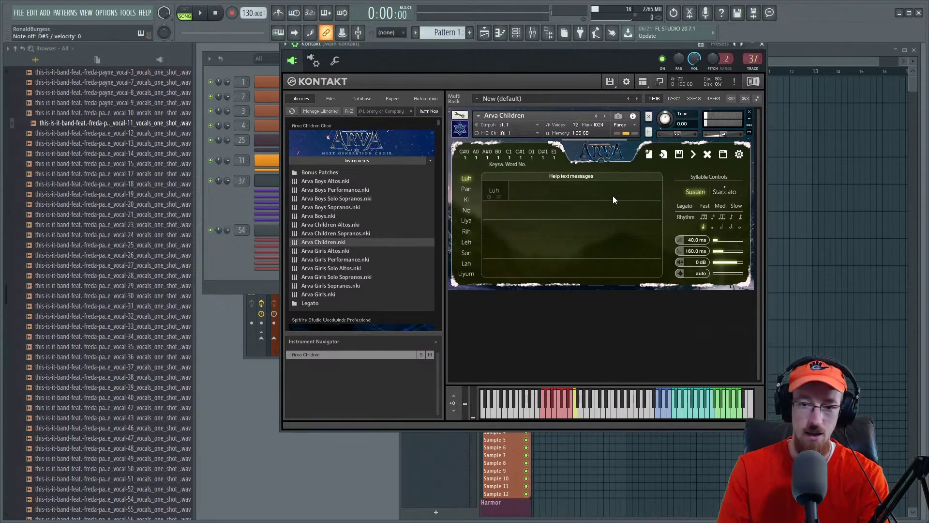
{"action": "left_click", "coordinate": [551, 408]}
{"action": "left_click", "coordinate": [555, 412]}
{"action": "left_click", "coordinate": [560, 414]}
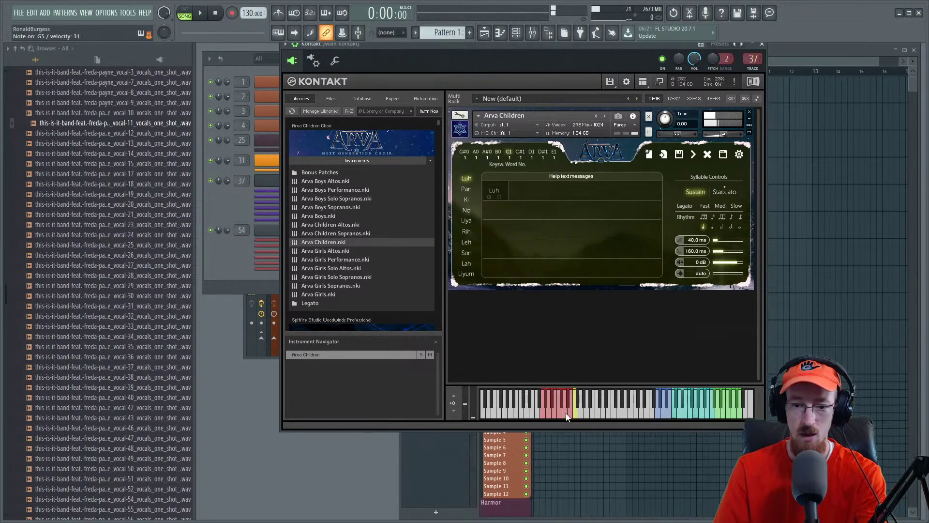
{"action": "left_click", "coordinate": [550, 408]}
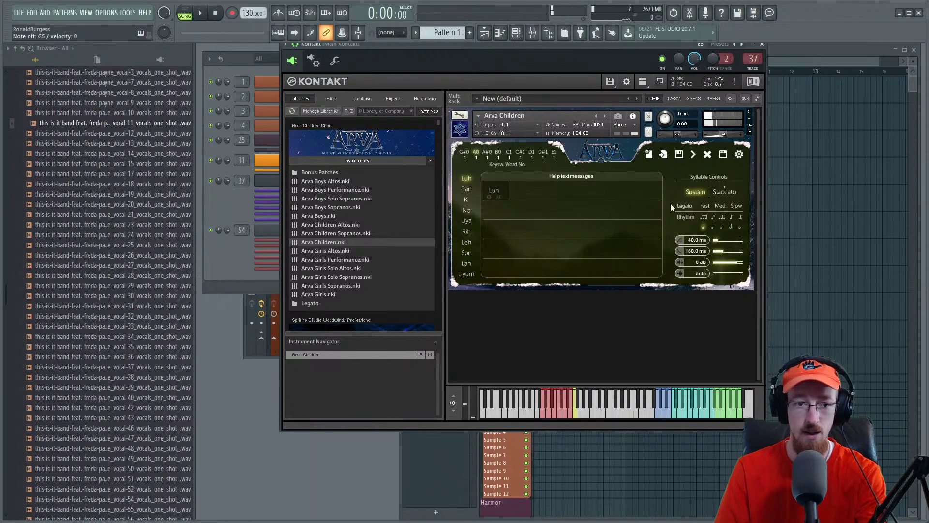
Step: Open the BRSO Articulate channel Kontakt 1 from the channel rack and place its window clear of the rack
{"action": "left_click", "coordinate": [225, 205]}
{"action": "left_click", "coordinate": [326, 191]}
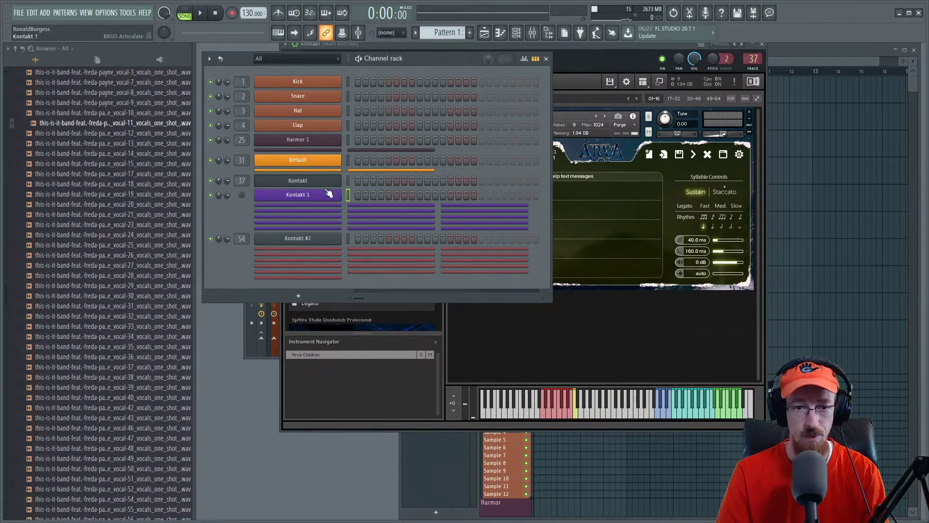
{"action": "left_click", "coordinate": [315, 195]}
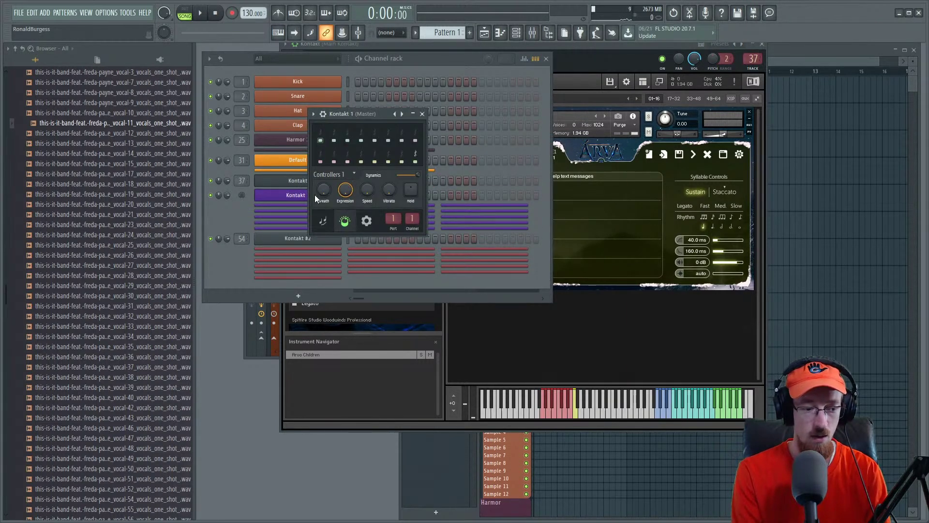
{"action": "left_click", "coordinate": [284, 196]}
{"action": "left_click", "coordinate": [284, 197]}
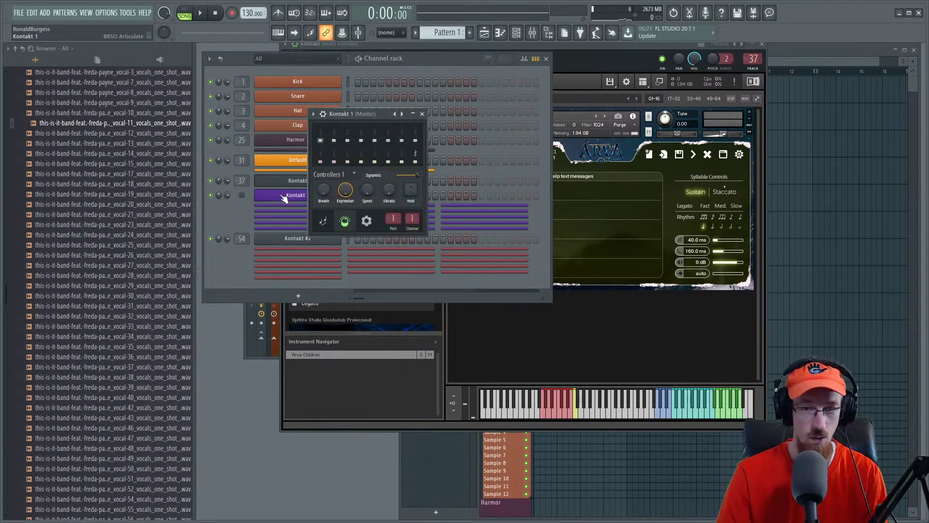
{"action": "left_click_drag", "start_coordinate": [371, 114], "coordinate": [703, 173]}
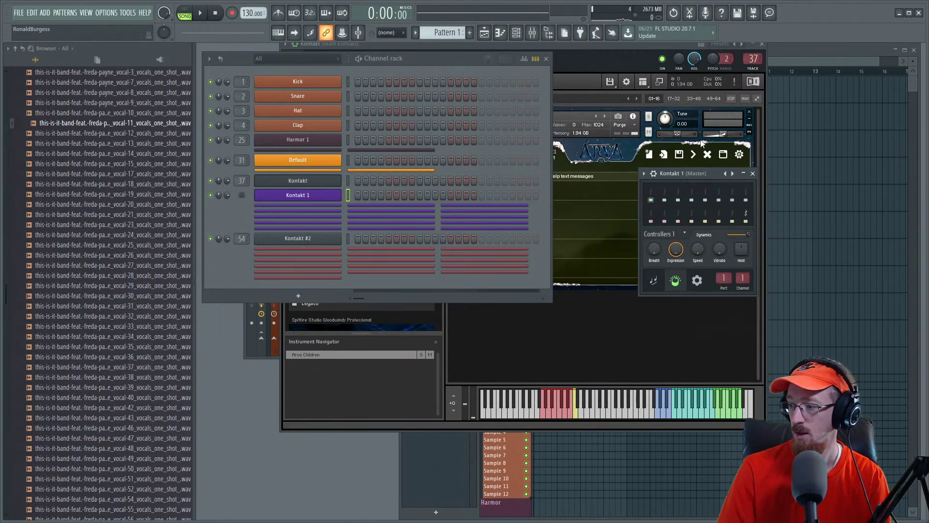
Step: Rename the Kontakt 1 channel as Chior
{"action": "left_click", "coordinate": [320, 194], "text": "shift"}
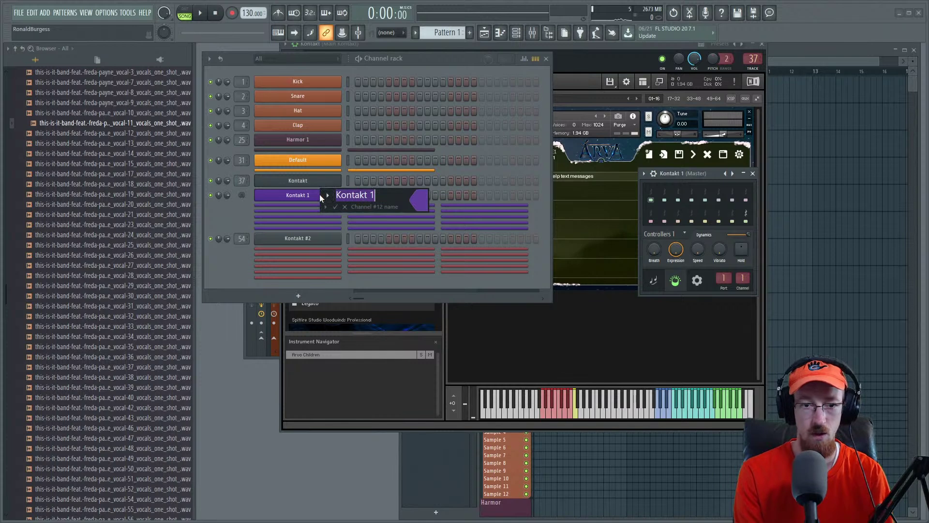
{"action": "type", "text": "Chior"}
{"action": "key", "text": "Return"}
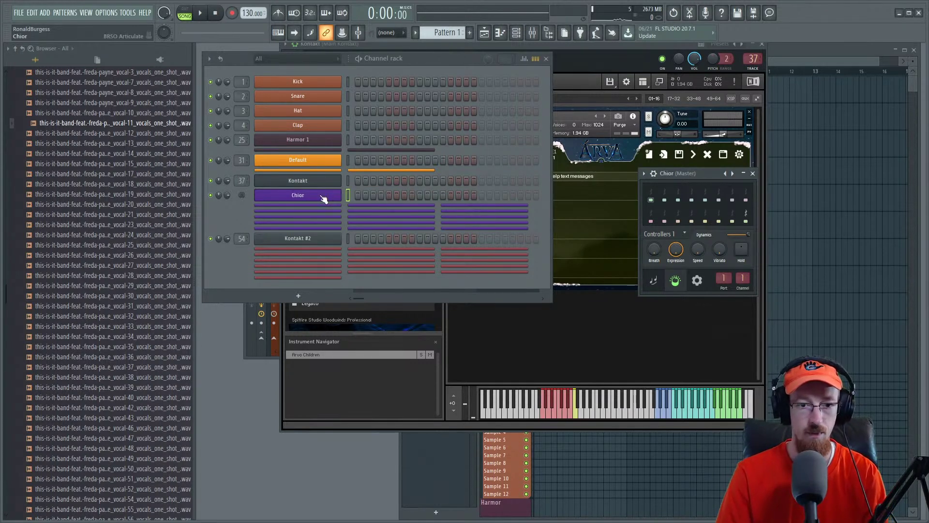
Step: Open the piano roll for the Chior channel, leaving it empty
{"action": "right_click", "coordinate": [312, 196]}
{"action": "left_click", "coordinate": [367, 196]}
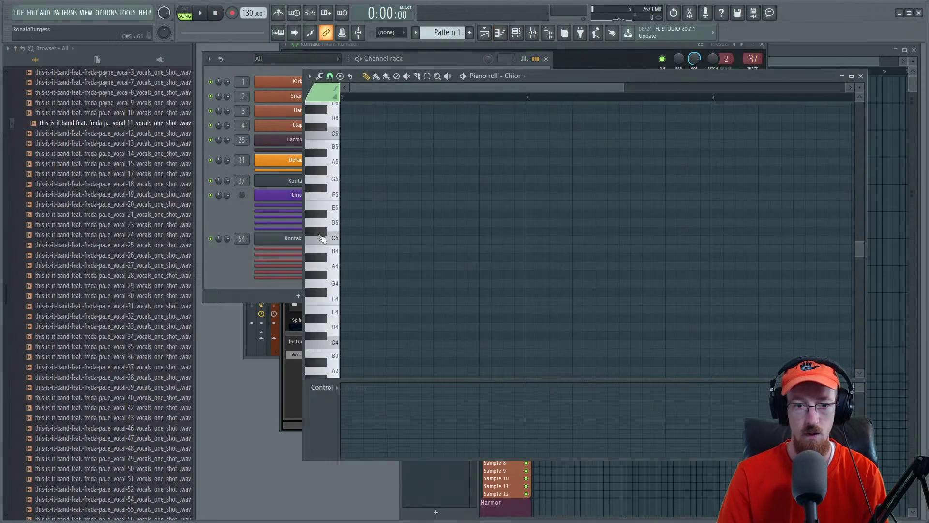
{"action": "left_click", "coordinate": [341, 301]}
{"action": "right_click", "coordinate": [342, 301]}
{"action": "scroll", "coordinate": [382, 267], "scroll_direction": "up", "scroll_amount": 3}
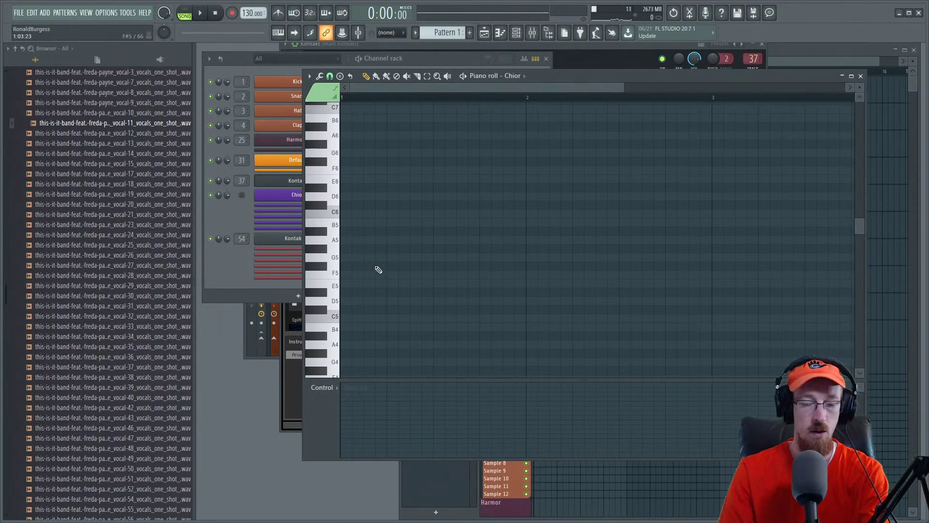
Step: Set the project tempo to 90 BPM
{"action": "right_click", "coordinate": [248, 13]}
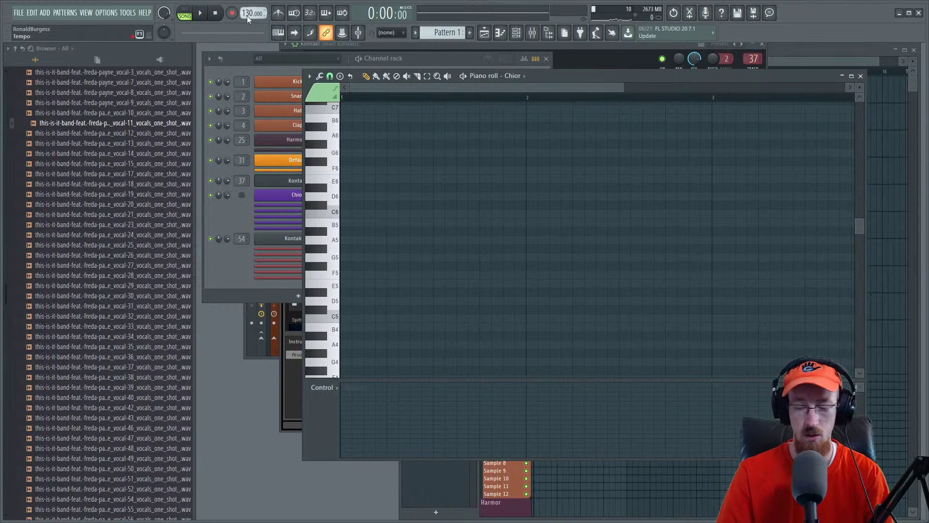
{"action": "left_click", "coordinate": [289, 124]}
{"action": "type", "text": "90"}
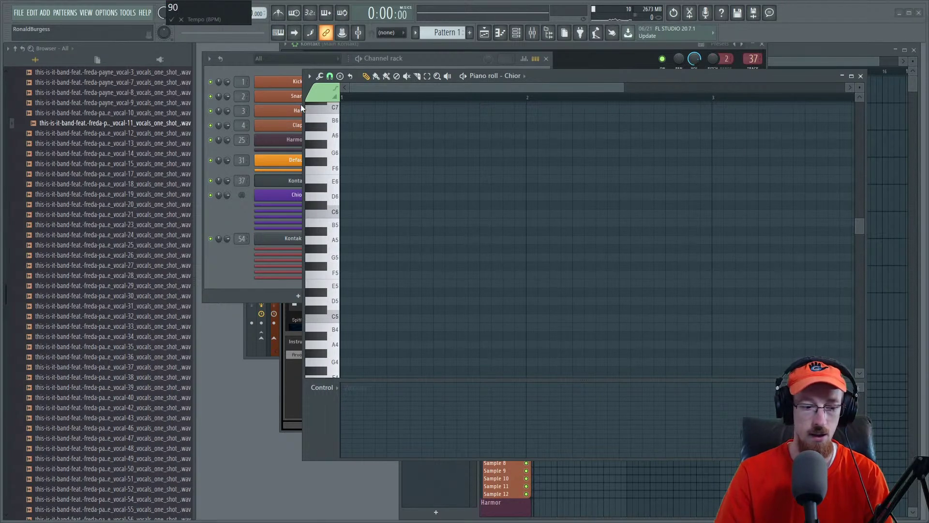
{"action": "key", "text": "Return"}
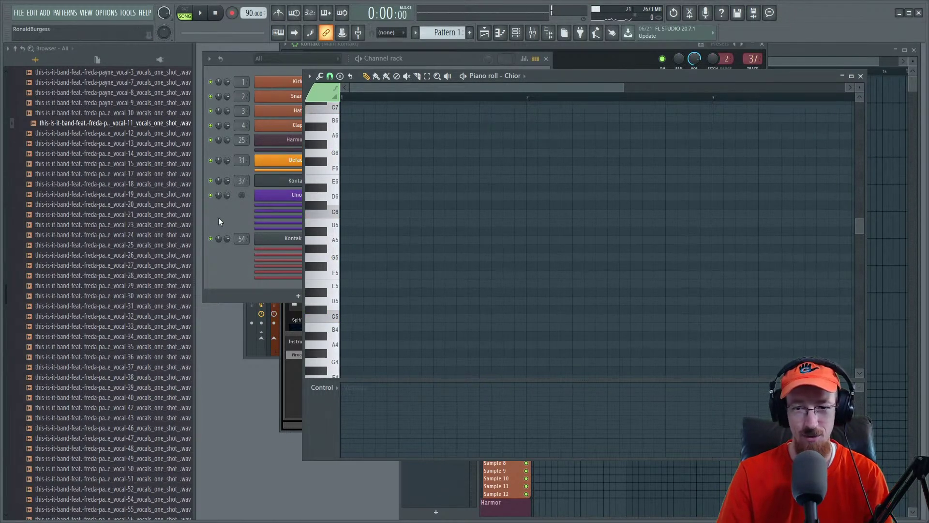
Step: Draw a one-bar chord of C5, D#5 and G5 in bar 1 of the Chior piano roll
{"action": "left_click", "coordinate": [288, 211]}
{"action": "left_click", "coordinate": [658, 100]}
{"action": "left_click", "coordinate": [351, 318]}
{"action": "left_click_drag", "start_coordinate": [363, 318], "coordinate": [526, 318]}
{"action": "left_click", "coordinate": [419, 292]}
{"action": "left_click", "coordinate": [417, 265]}
{"action": "left_click_drag", "start_coordinate": [417, 265], "coordinate": [416, 257]}
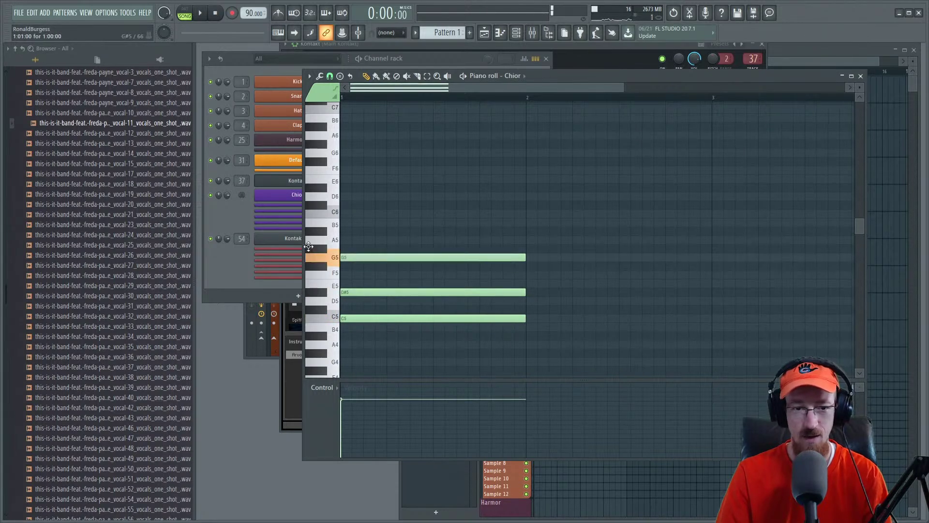
Step: Lower the Dynamics controller of the Chior channel and show its events in the piano roll
{"action": "left_click", "coordinate": [293, 198]}
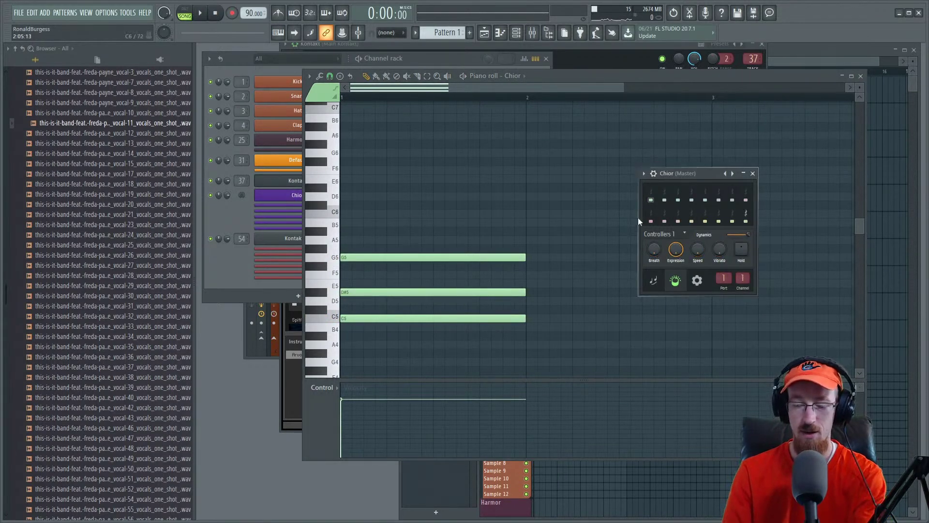
{"action": "left_click_drag", "start_coordinate": [749, 235], "coordinate": [738, 234]}
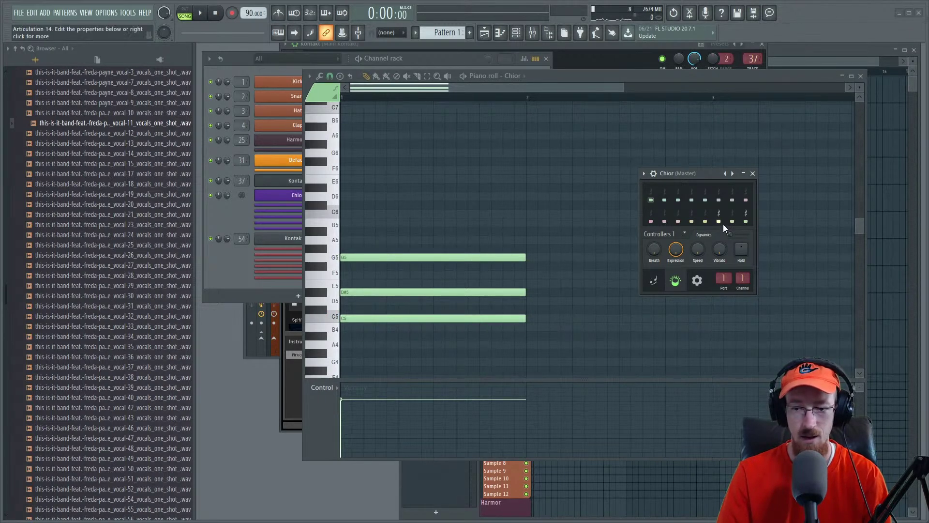
{"action": "right_click", "coordinate": [730, 236]}
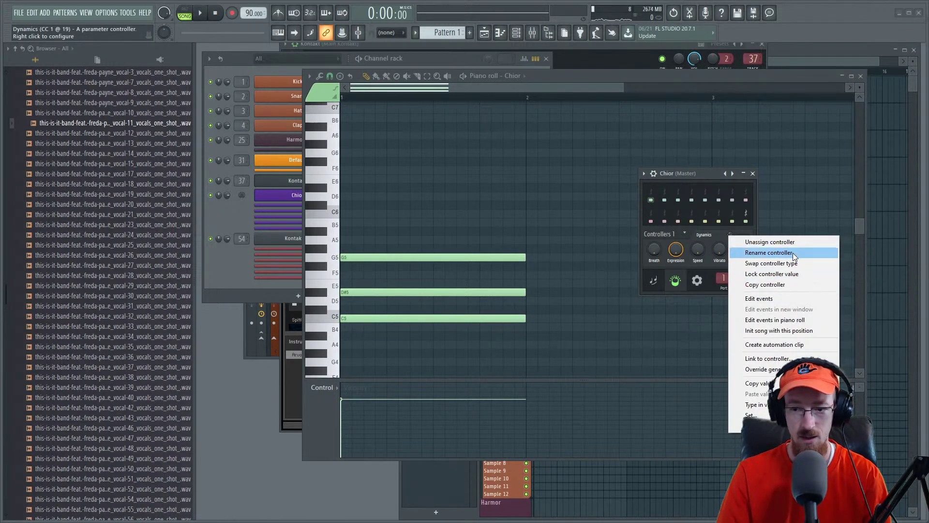
{"action": "left_click", "coordinate": [808, 321]}
Step: Draw low Dynamics values over the start of bar 1 and audition the chord in pattern mode
{"action": "left_click_drag", "start_coordinate": [399, 411], "coordinate": [339, 420]}
{"action": "key", "text": "space"}
{"action": "left_click", "coordinate": [187, 17]}
{"action": "key", "text": "space"}
{"action": "scroll", "coordinate": [479, 282], "scroll_direction": "down", "scroll_amount": 3}
{"action": "key", "text": "space"}
{"action": "left_click_drag", "start_coordinate": [377, 449], "coordinate": [343, 442]}
{"action": "key", "text": "space"}
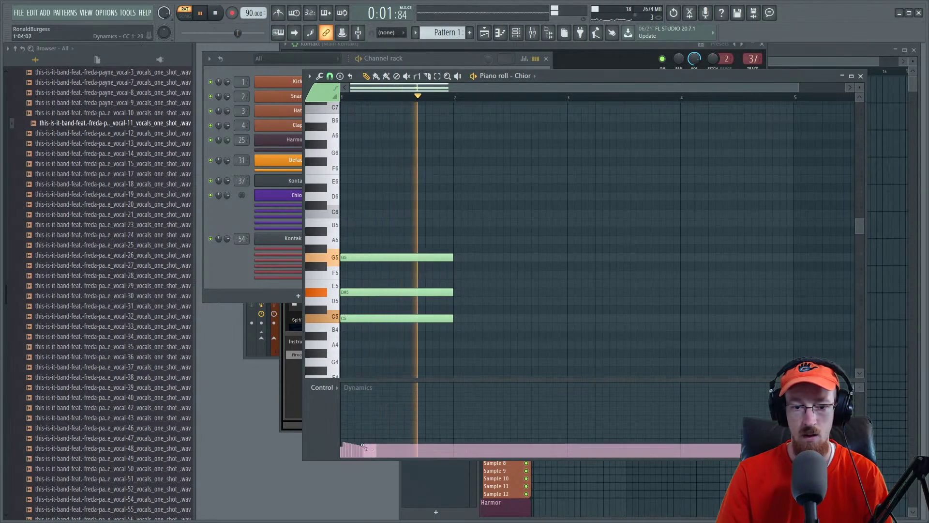
{"action": "key", "text": "space"}
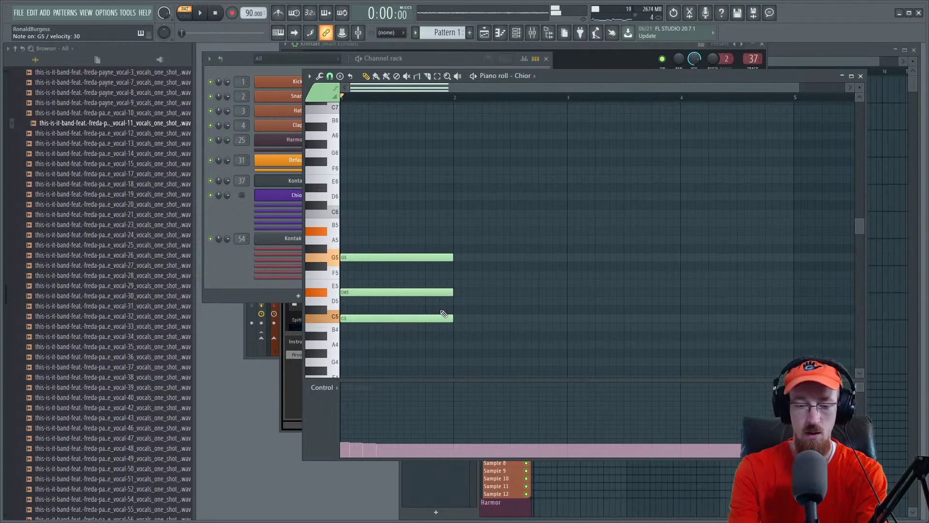
Step: Duplicate the whole bar 1 chord into bar 2 and clear the note selection
{"action": "key", "text": "ctrl+a"}
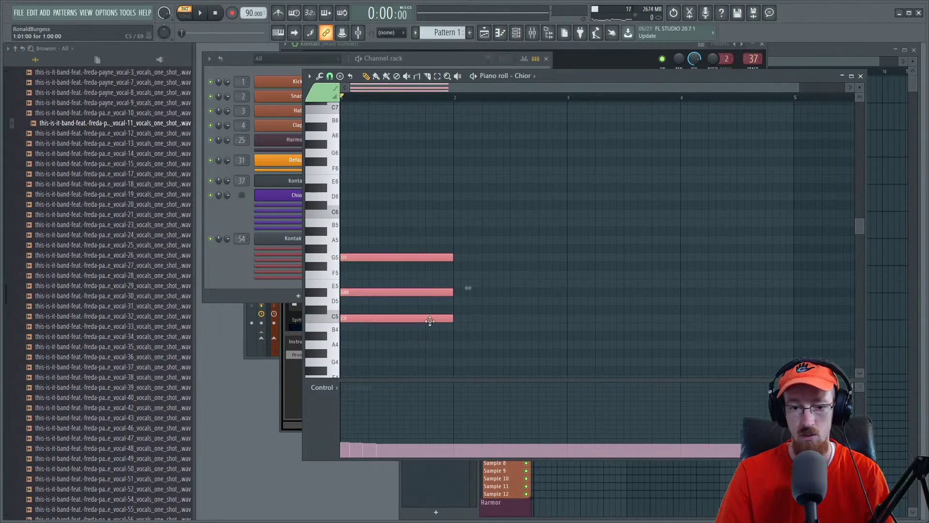
{"action": "key", "text": "ctrl+b"}
{"action": "key", "text": "ctrl+d"}
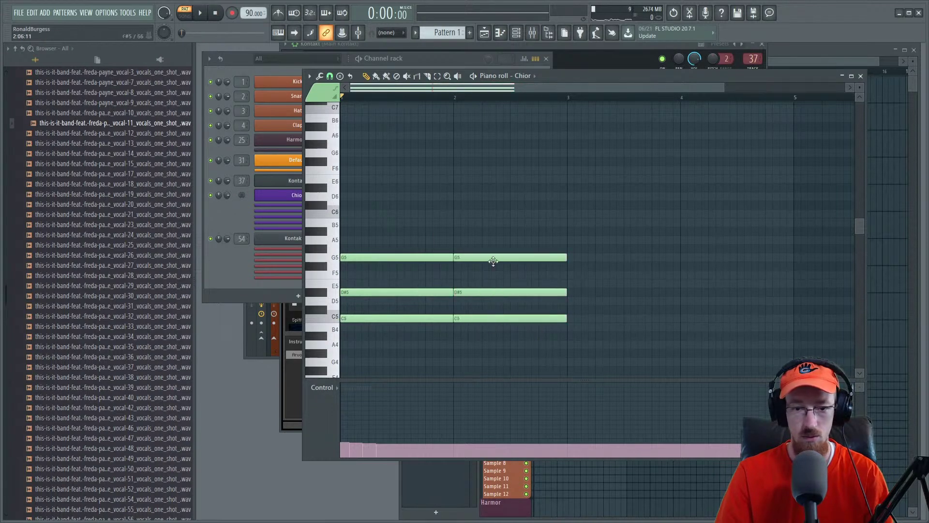
Step: Change the bar 2 chord by moving its G5 note to G#5 and its D#5 note to C6
{"action": "left_click_drag", "start_coordinate": [516, 246], "coordinate": [517, 306]}
{"action": "left_click", "coordinate": [585, 287], "text": "ctrl"}
{"action": "left_click_drag", "start_coordinate": [508, 250], "coordinate": [527, 298]}
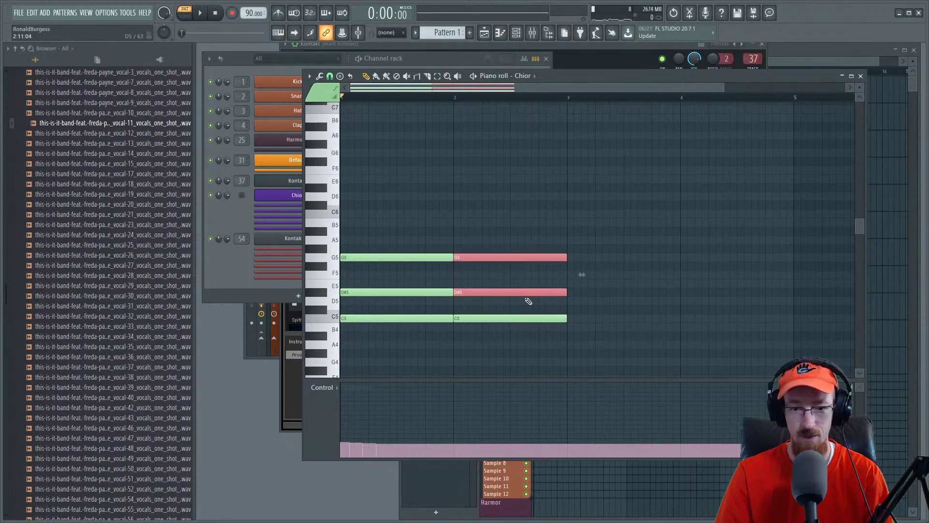
{"action": "left_click", "coordinate": [498, 286]}
{"action": "right_click", "coordinate": [499, 286]}
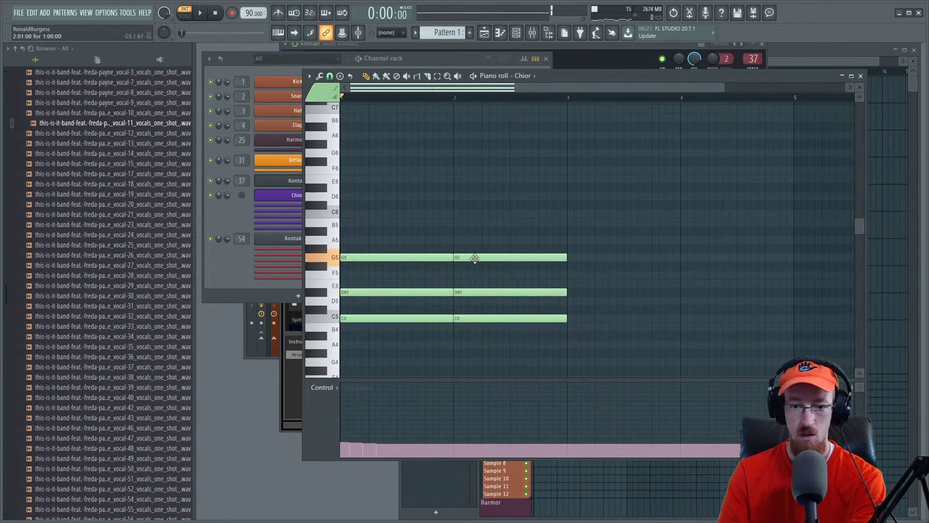
{"action": "left_click_drag", "start_coordinate": [476, 250], "coordinate": [476, 249]}
{"action": "left_click_drag", "start_coordinate": [481, 292], "coordinate": [483, 213]}
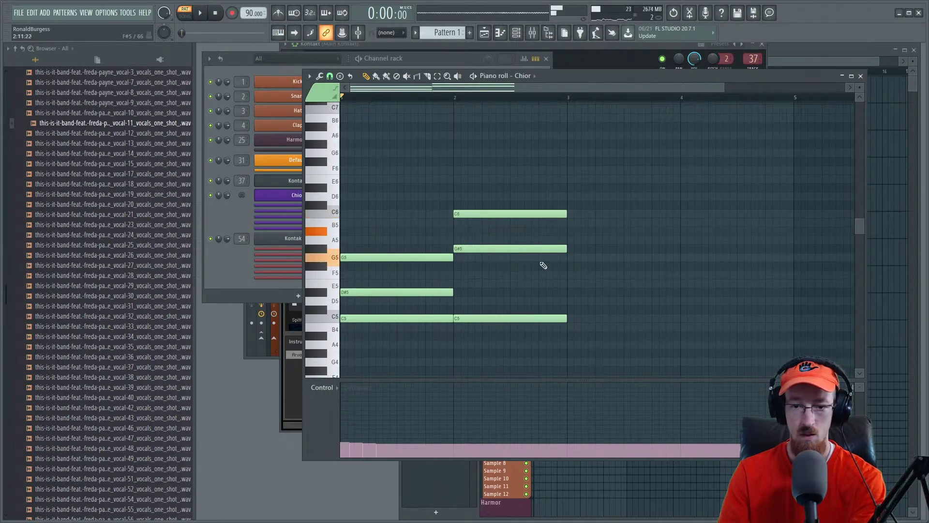
Step: Add G5 and A#5 notes in bar 3, delete bar 2's C5, and extend bar 1's C5 through bar 4
{"action": "left_click", "coordinate": [580, 257]}
{"action": "left_click", "coordinate": [575, 231]}
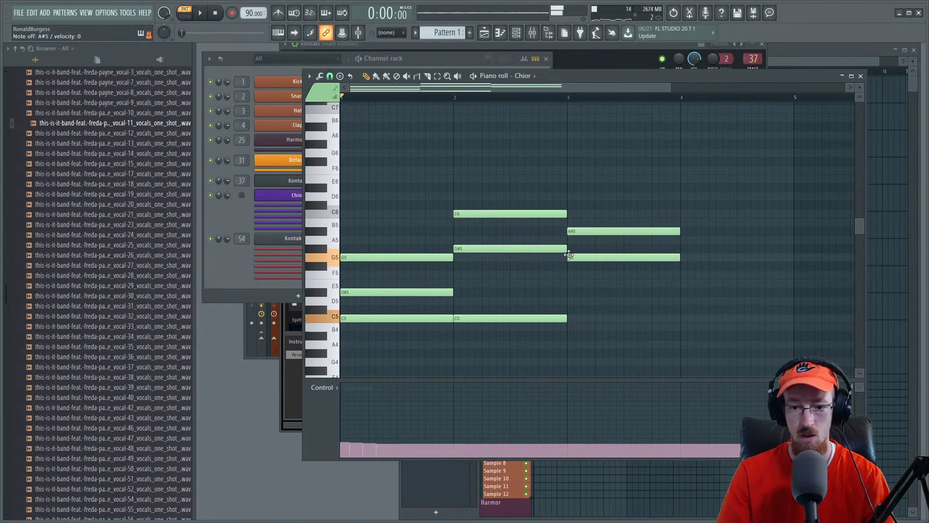
{"action": "right_click", "coordinate": [552, 317]}
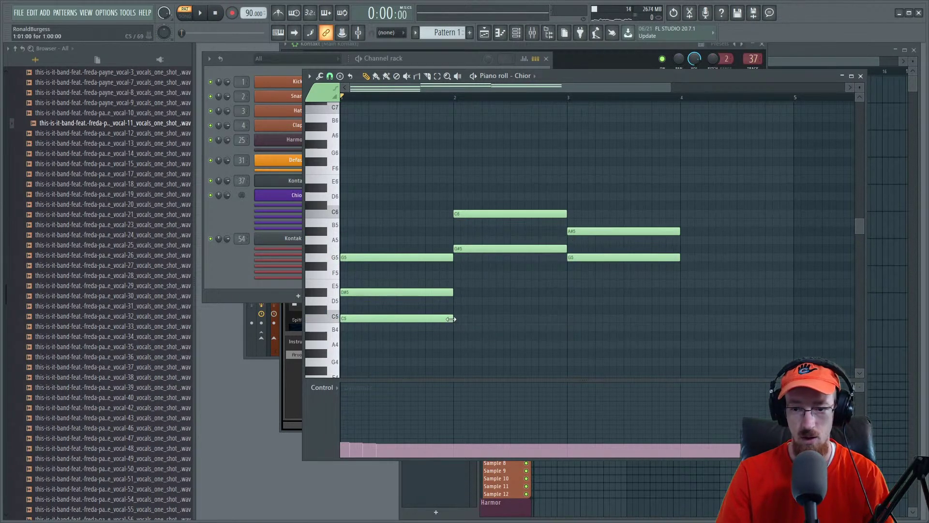
{"action": "left_click_drag", "start_coordinate": [451, 319], "coordinate": [750, 328]}
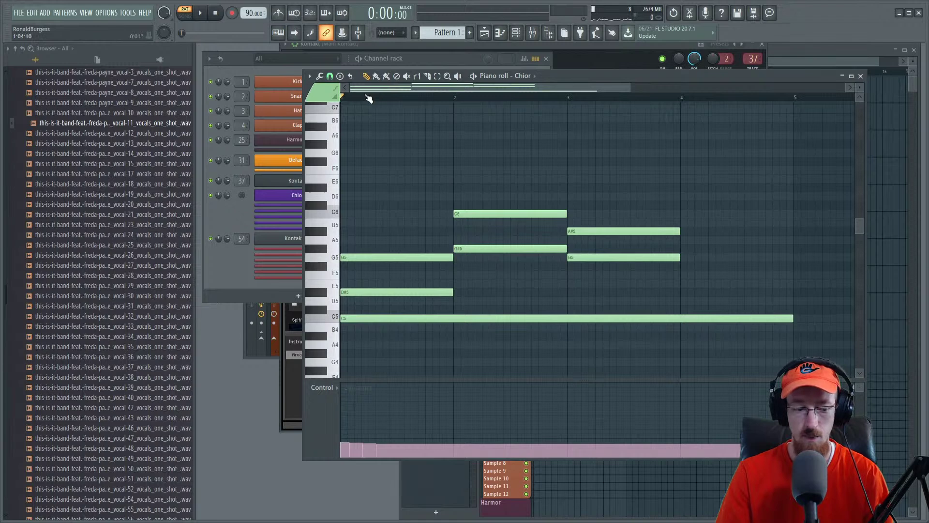
{"action": "key", "text": "space"}
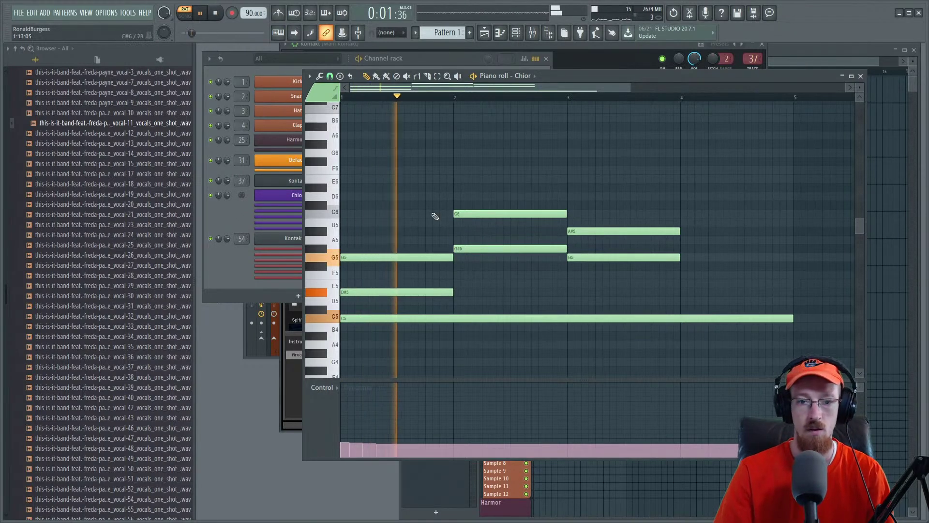
{"action": "key", "text": "space"}
Step: Shorten the first two upper-note pairs to half a bar each, placing the G#5 and C6 pair in bar 1's second half
{"action": "left_click_drag", "start_coordinate": [429, 236], "coordinate": [436, 285]}
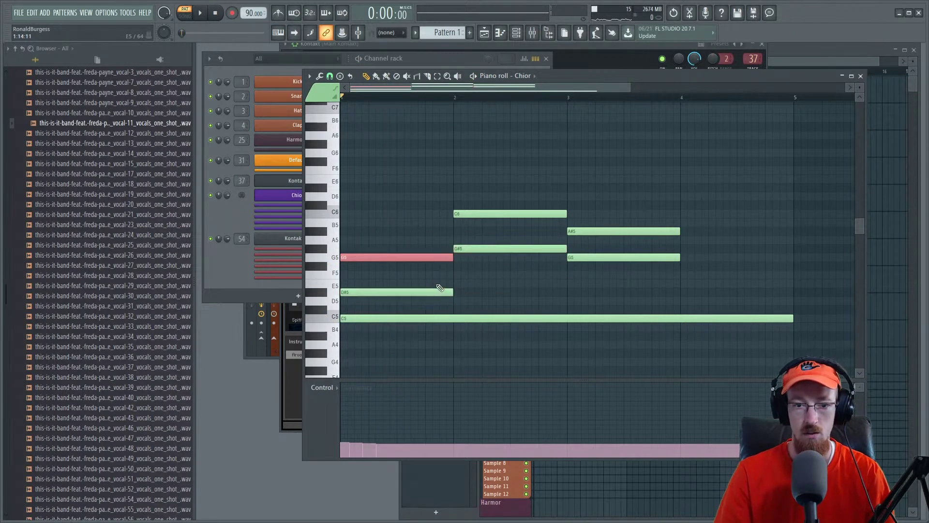
{"action": "left_click_drag", "start_coordinate": [433, 248], "coordinate": [447, 303]}
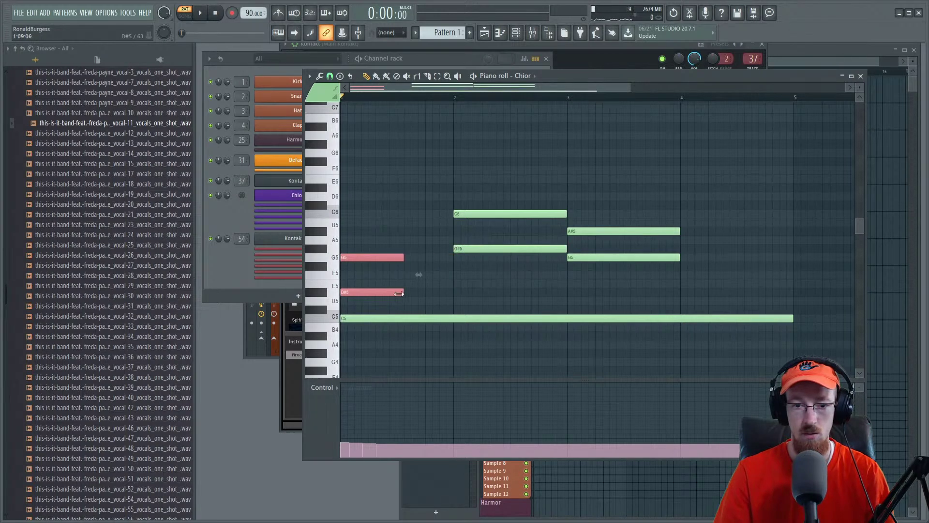
{"action": "left_click_drag", "start_coordinate": [471, 167], "coordinate": [529, 255]}
{"action": "left_click_drag", "start_coordinate": [482, 194], "coordinate": [497, 259]}
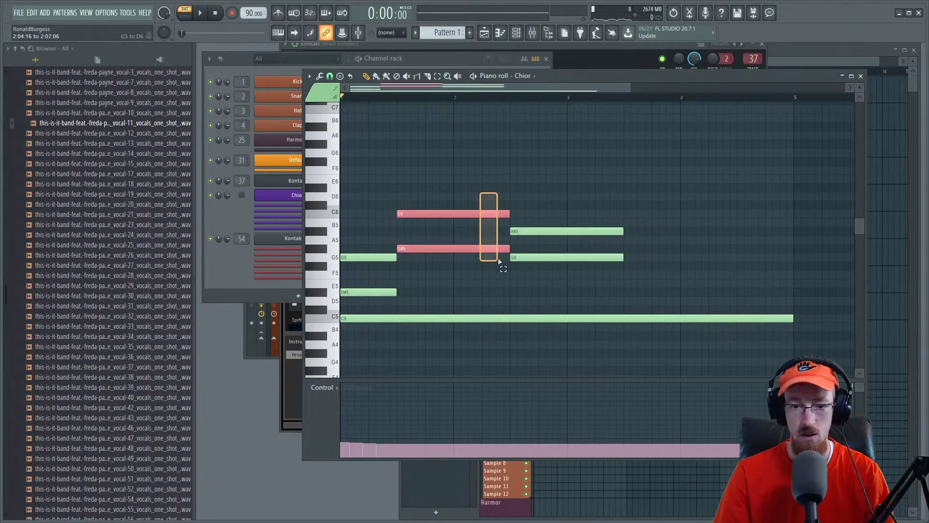
Step: Move the G5 and A#5 pair to the start of bar 2 and audition the pattern
{"action": "left_click_drag", "start_coordinate": [483, 227], "coordinate": [627, 269]}
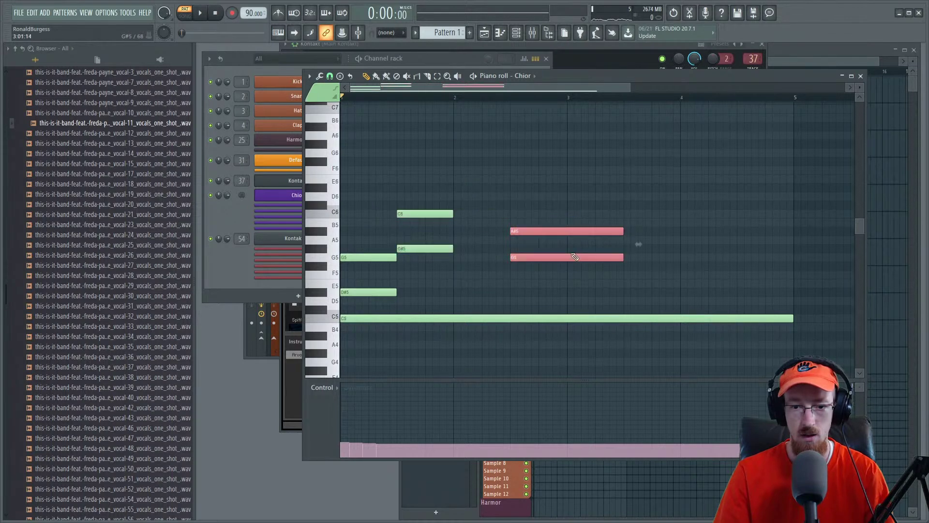
{"action": "left_click_drag", "start_coordinate": [566, 256], "coordinate": [524, 256]}
{"action": "key", "text": "space"}
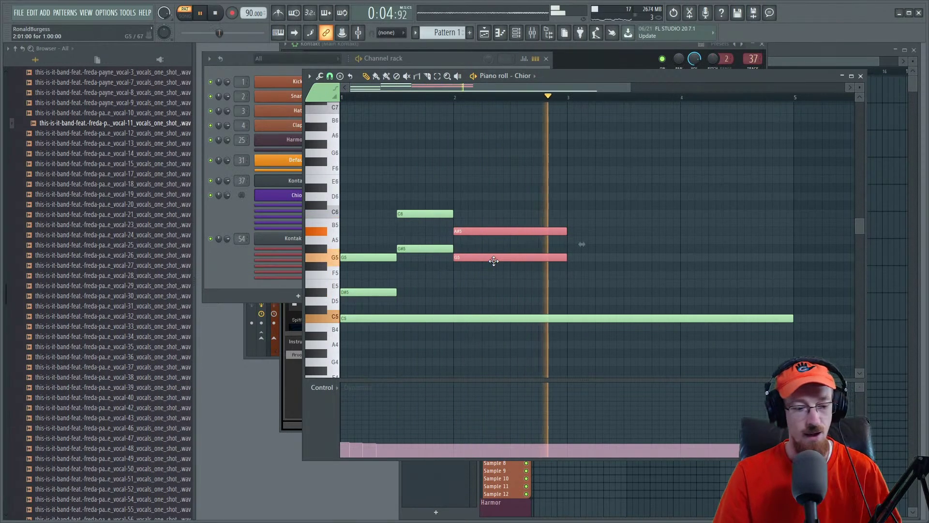
{"action": "key", "text": "space"}
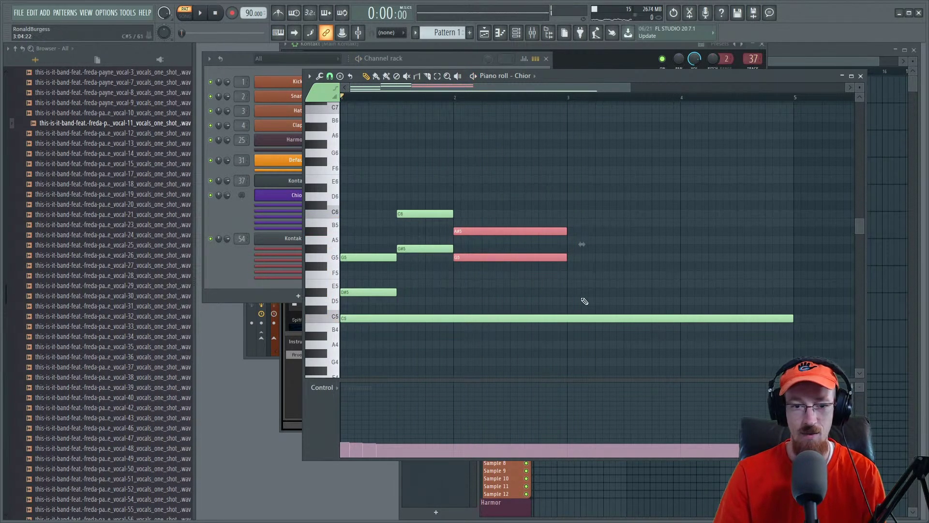
Step: Duplicate the upper notes of bars 1 and 2 into bars 3 and 4, clear the selection, and audition the pattern
{"action": "scroll", "coordinate": [517, 265], "scroll_direction": "down", "scroll_amount": 3}
{"action": "left_click_drag", "start_coordinate": [349, 193], "coordinate": [499, 304]}
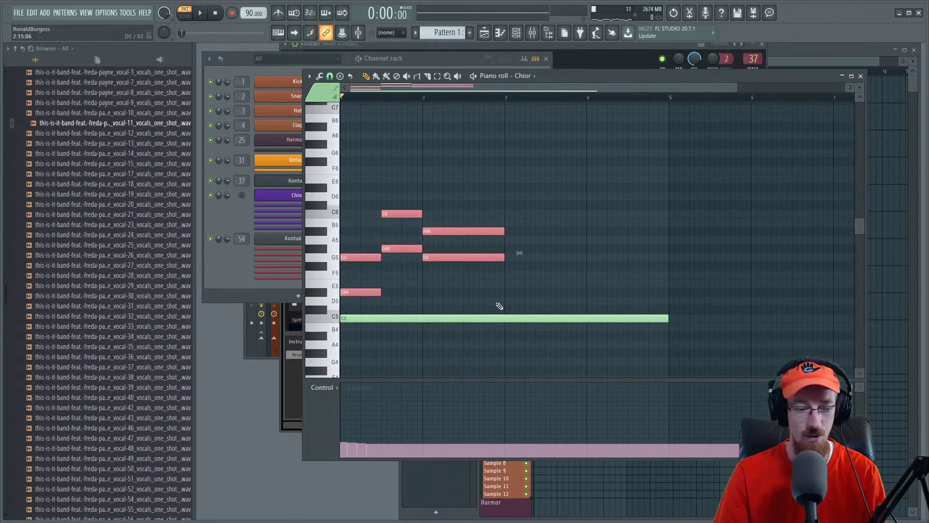
{"action": "left_click_drag", "start_coordinate": [366, 290], "coordinate": [532, 289]}
{"action": "left_click", "coordinate": [546, 300]}
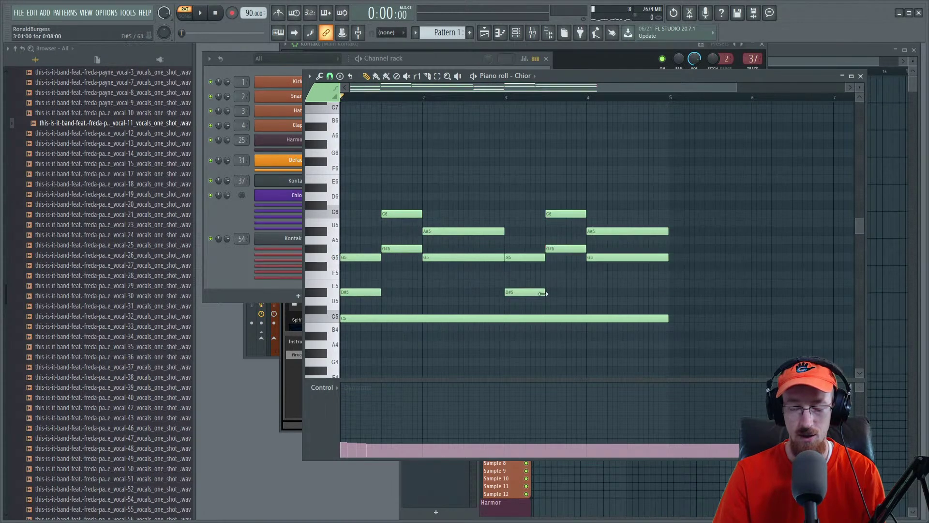
{"action": "scroll", "coordinate": [532, 276], "scroll_direction": "up", "scroll_amount": 3}
{"action": "left_click_drag", "start_coordinate": [600, 275], "coordinate": [647, 285]}
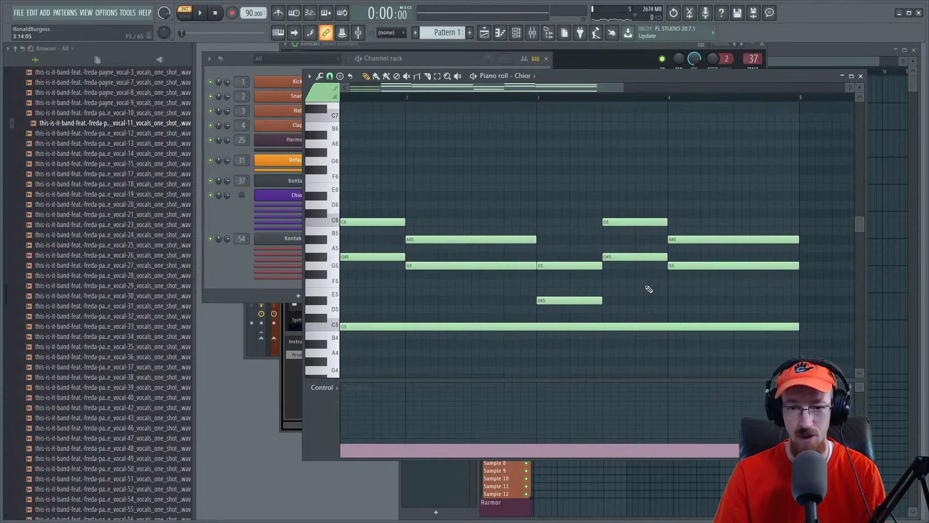
{"action": "scroll", "coordinate": [646, 285], "scroll_direction": "down", "scroll_amount": 2}
{"action": "key", "text": "space"}
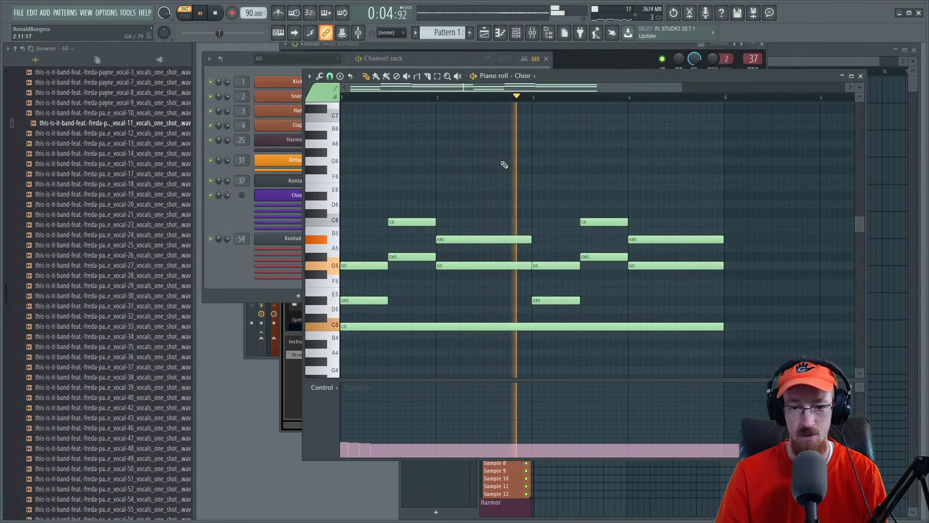
{"action": "key", "text": "space"}
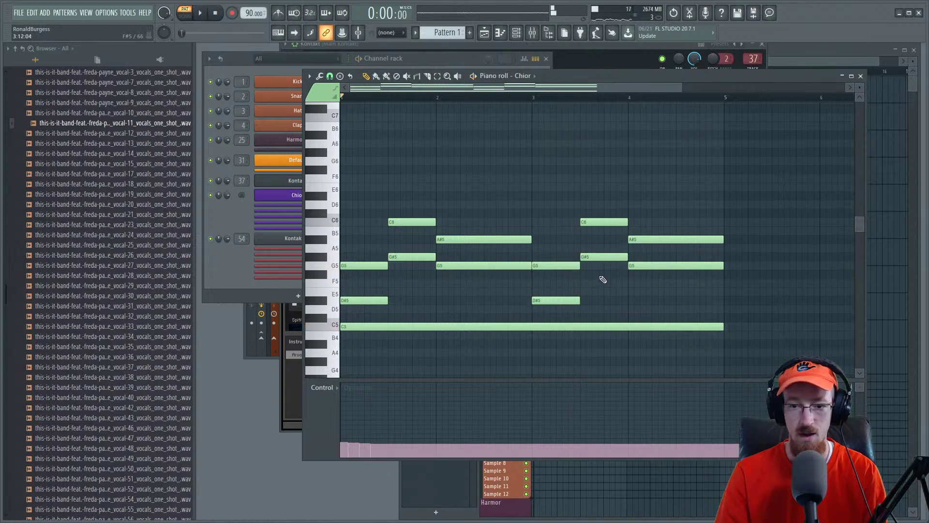
Step: Draw a Dynamics curve that dips around the start of bar 2 and rises toward bar 3, and audition it
{"action": "left_click_drag", "start_coordinate": [597, 212], "coordinate": [610, 272]}
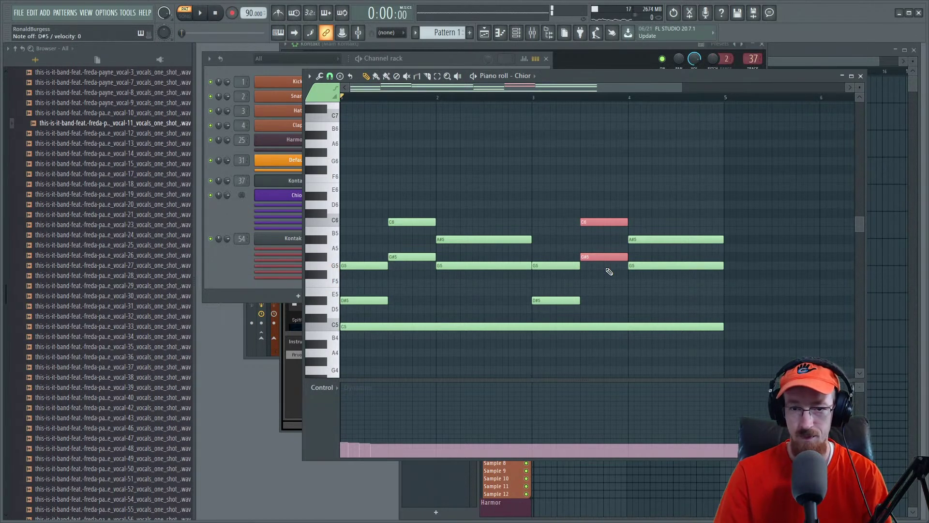
{"action": "key", "text": "space"}
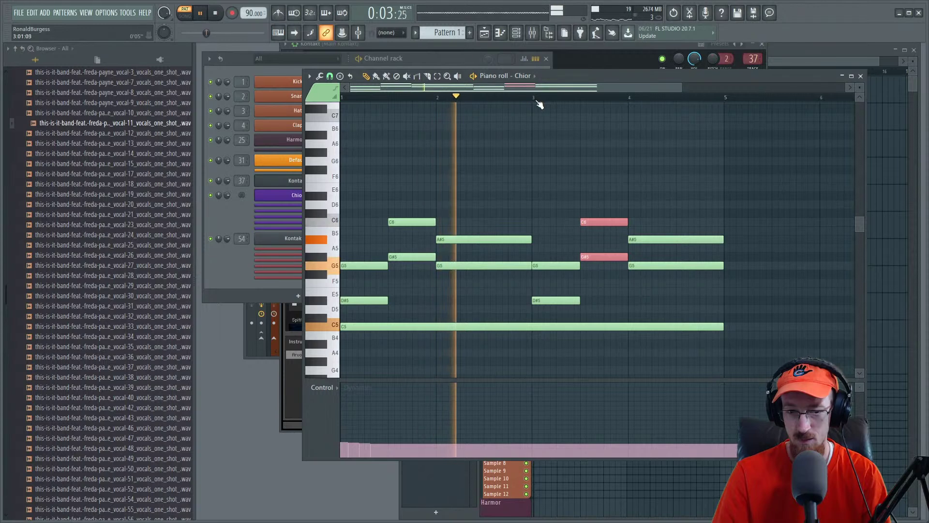
{"action": "key", "text": "space"}
{"action": "mouse_move", "coordinate": [377, 450]}
{"action": "left_mouse_down"}
{"action": "mouse_move", "coordinate": [449, 454]}
{"action": "mouse_move", "coordinate": [528, 435]}
{"action": "left_mouse_up"}
{"action": "key", "text": "space"}
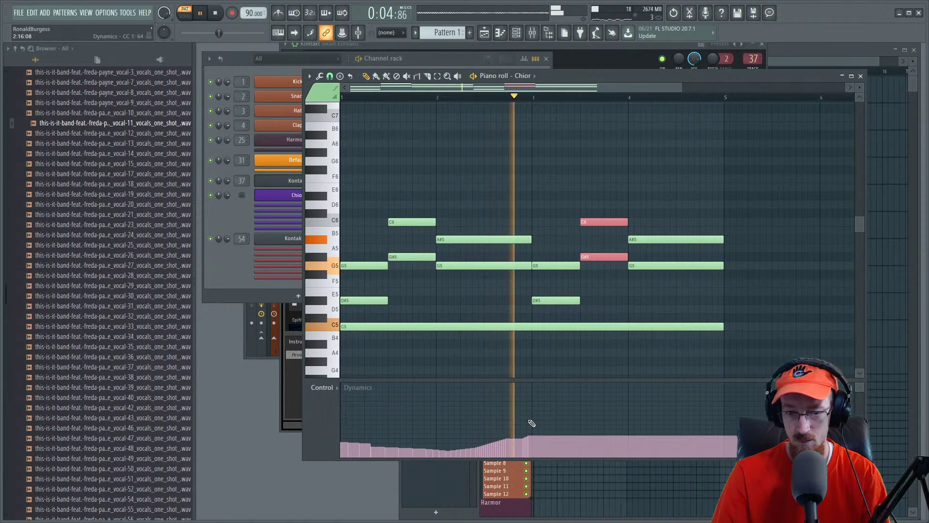
{"action": "key", "text": "space"}
Step: Lower bar 3's second chord to F5 and A#5 and bar 4's upper notes to D#5 and G5
{"action": "left_click_drag", "start_coordinate": [589, 257], "coordinate": [590, 284]}
{"action": "left_click_drag", "start_coordinate": [596, 222], "coordinate": [594, 239]}
{"action": "left_click_drag", "start_coordinate": [659, 268], "coordinate": [660, 303]}
{"action": "left_click_drag", "start_coordinate": [644, 240], "coordinate": [646, 269]}
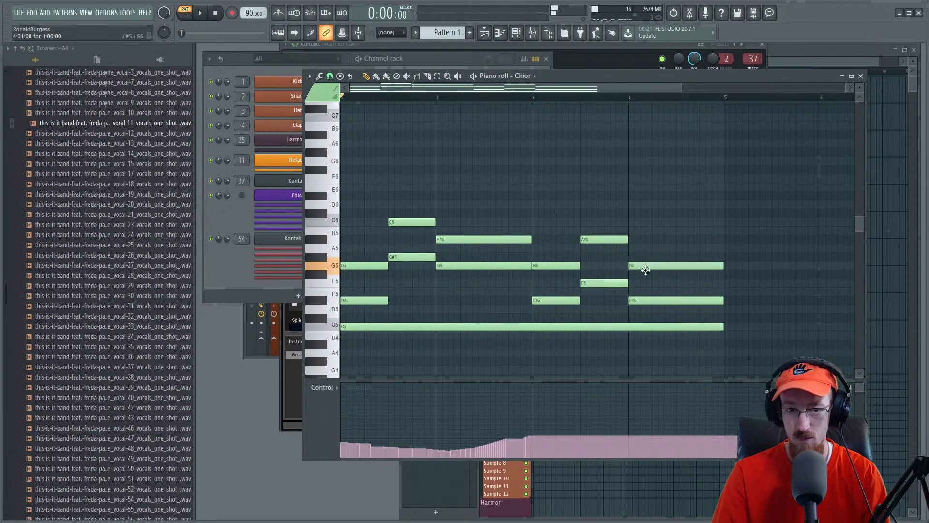
Step: Audition the revised chords from the start of bar 3
{"action": "left_click", "coordinate": [532, 103]}
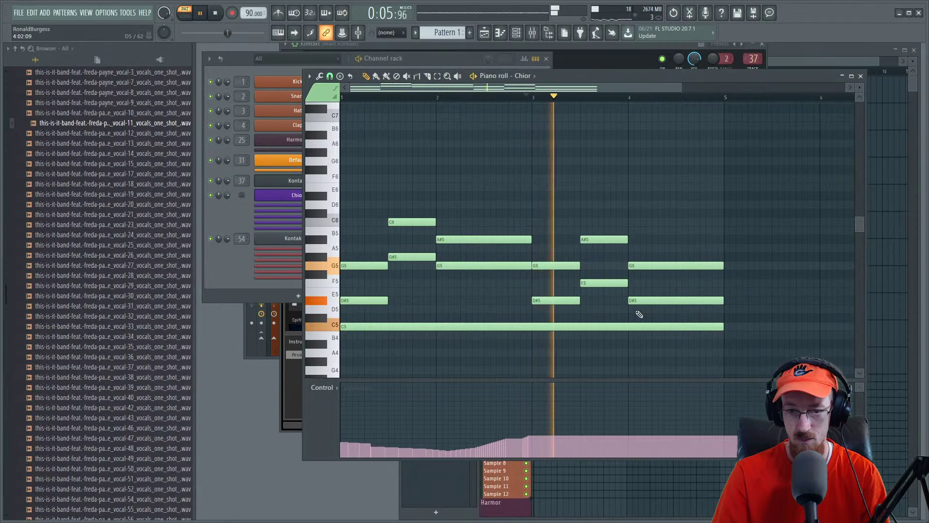
{"action": "scroll", "coordinate": [628, 306], "scroll_direction": "up", "scroll_amount": 3}
{"action": "left_click_drag", "start_coordinate": [631, 287], "coordinate": [548, 278]}
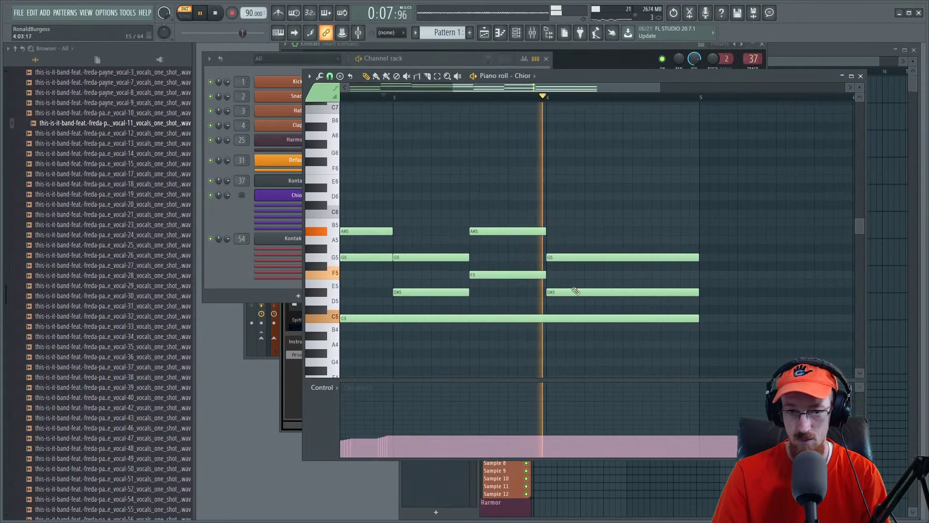
{"action": "scroll", "coordinate": [553, 257], "scroll_direction": "down", "scroll_amount": 4}
{"action": "scroll", "coordinate": [553, 256], "scroll_direction": "down", "scroll_amount": 2}
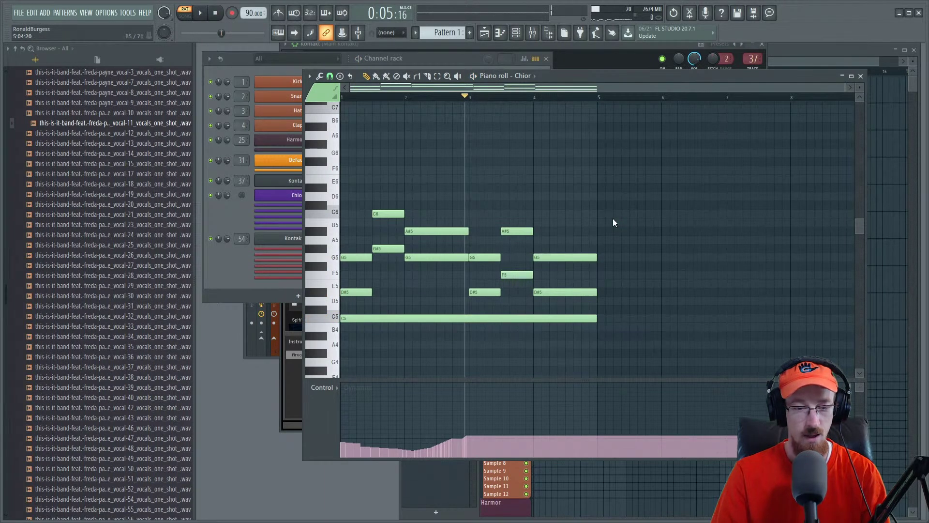
Step: Save the project as Blazing in the Projects folder
{"action": "key", "text": "ctrl+s"}
{"action": "left_click_drag", "start_coordinate": [360, 13], "coordinate": [507, 49]}
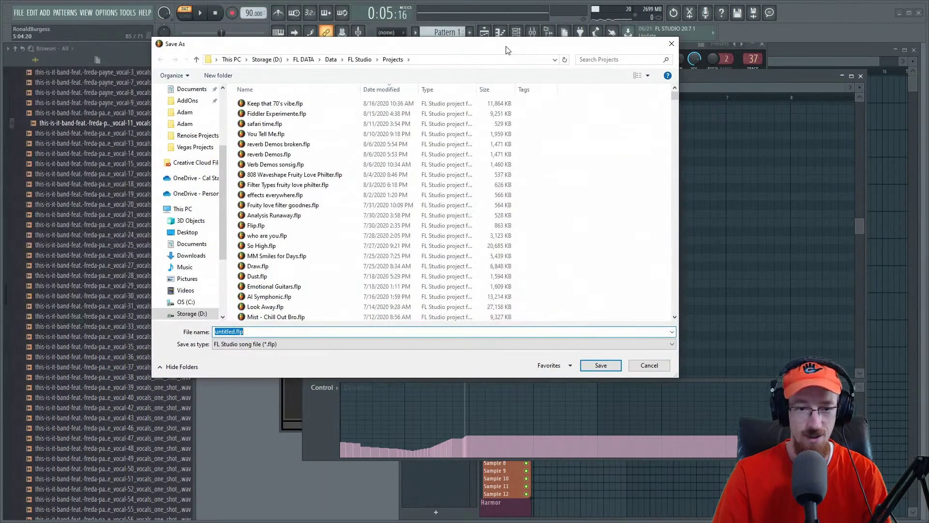
{"action": "type", "text": "\\"}
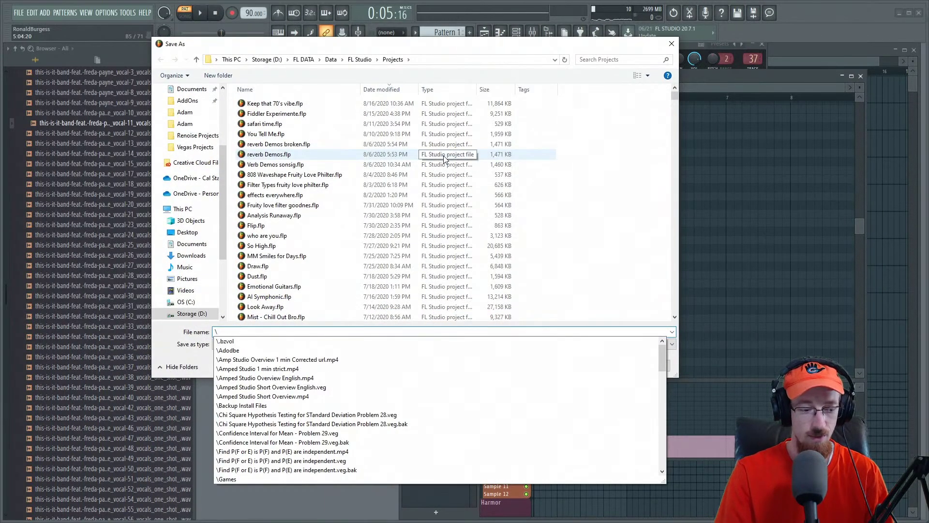
{"action": "type", "text": "\\\\\\"}
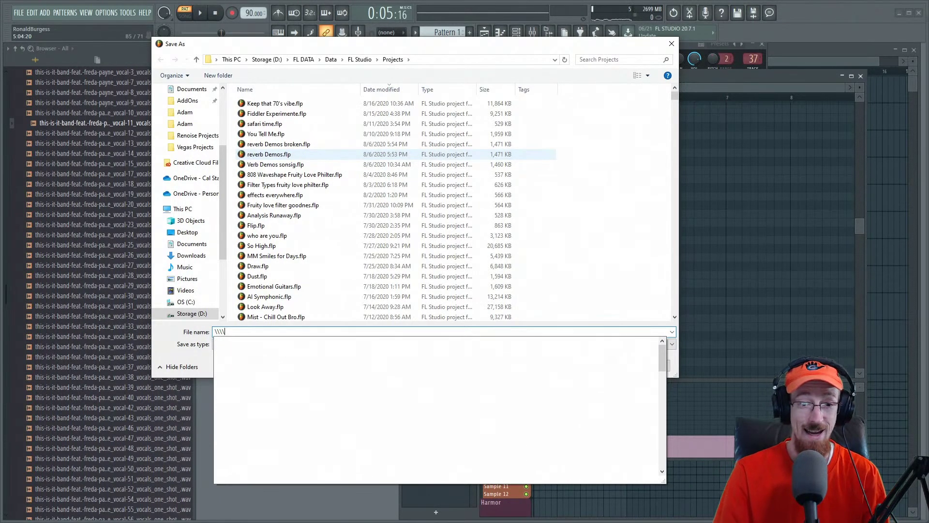
{"action": "key", "text": "BackSpace"}
{"action": "type", "text": "Blazing"}
{"action": "key", "text": "Return"}
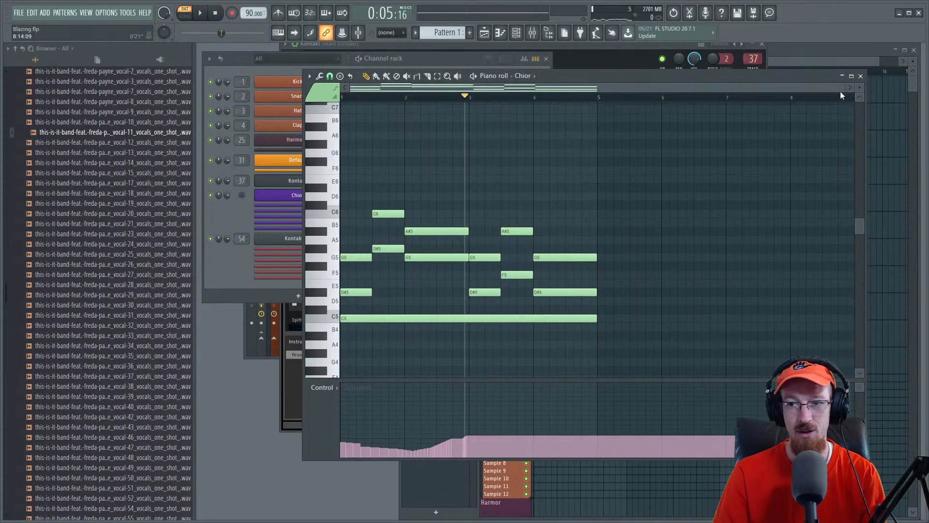
Step: Close the piano roll, place Pattern 1 at bar 1 on the playlist's Master track, and play it in song mode
{"action": "left_click_drag", "start_coordinate": [845, 89], "coordinate": [716, 106]}
{"action": "mouse_move", "coordinate": [519, 101]}
{"action": "left_mouse_down"}
{"action": "mouse_move", "coordinate": [657, 98]}
{"action": "mouse_move", "coordinate": [352, 95]}
{"action": "left_mouse_up"}
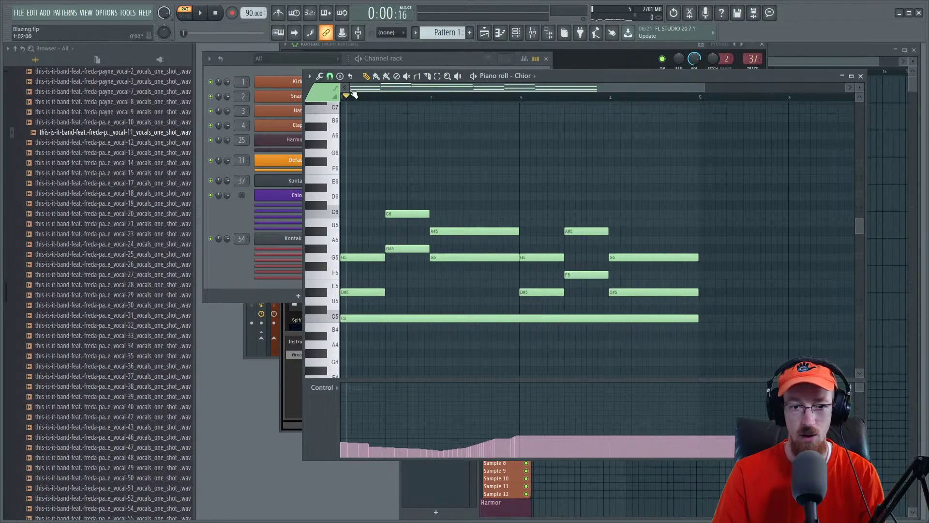
{"action": "left_click", "coordinate": [862, 77]}
{"action": "left_click", "coordinate": [795, 60]}
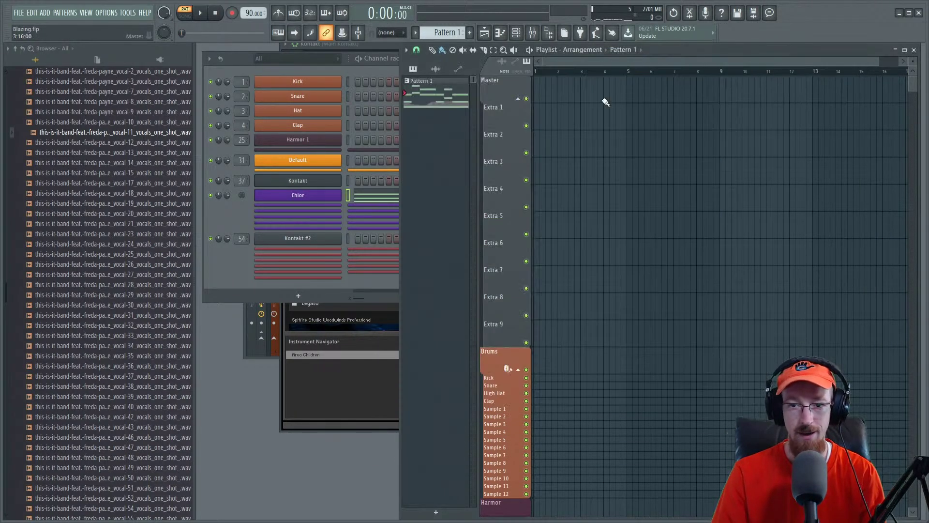
{"action": "left_click", "coordinate": [607, 97]}
{"action": "left_click_drag", "start_coordinate": [653, 93], "coordinate": [554, 79]}
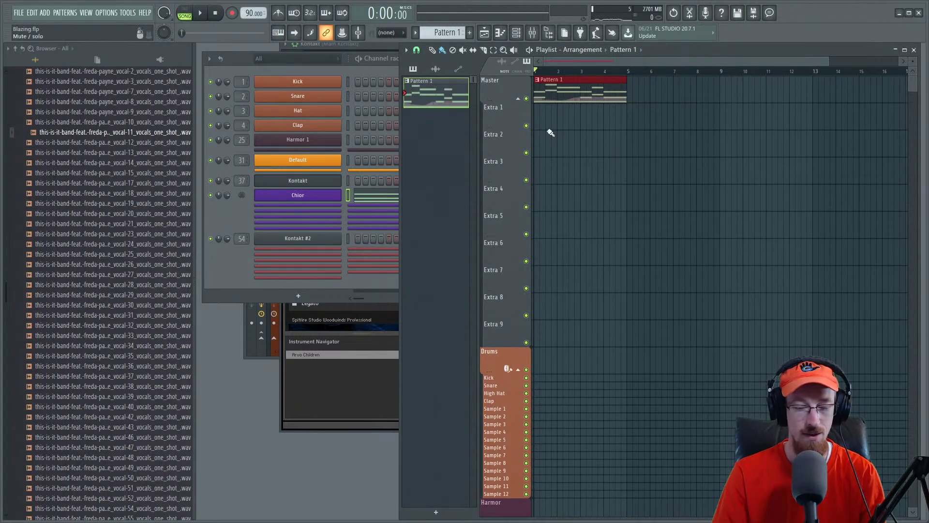
{"action": "scroll", "coordinate": [600, 173], "scroll_direction": "down", "scroll_amount": 2}
{"action": "key", "text": "space"}
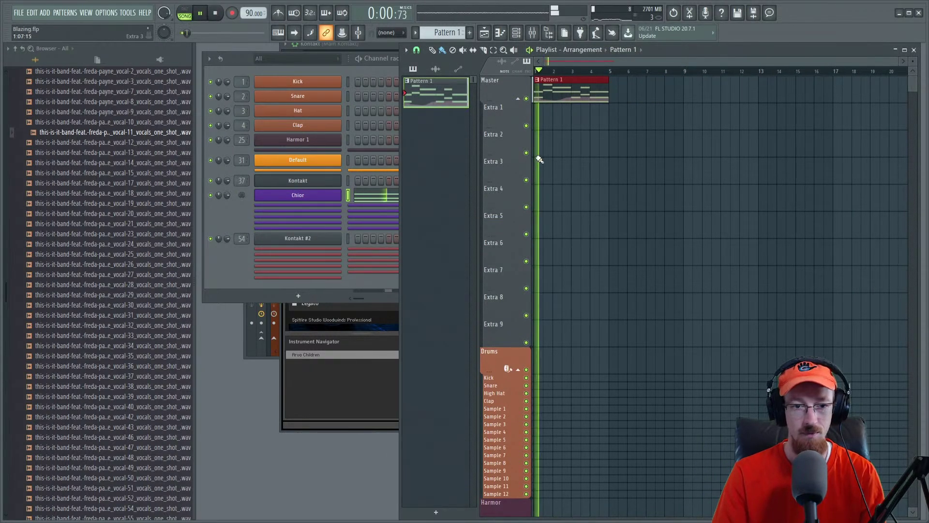
Step: Reopen the Chior channel's piano roll during playback and show its Dynamics events below the notes
{"action": "left_click", "coordinate": [233, 226]}
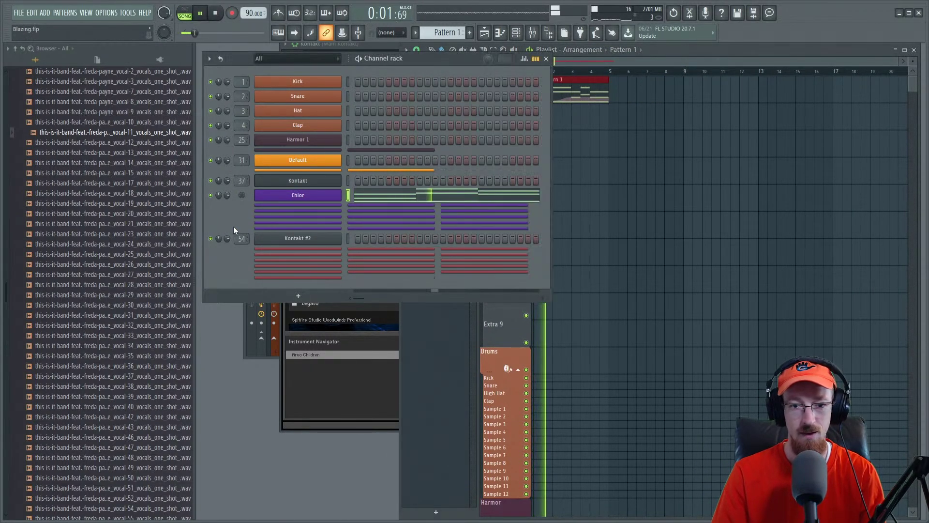
{"action": "left_click", "coordinate": [378, 198]}
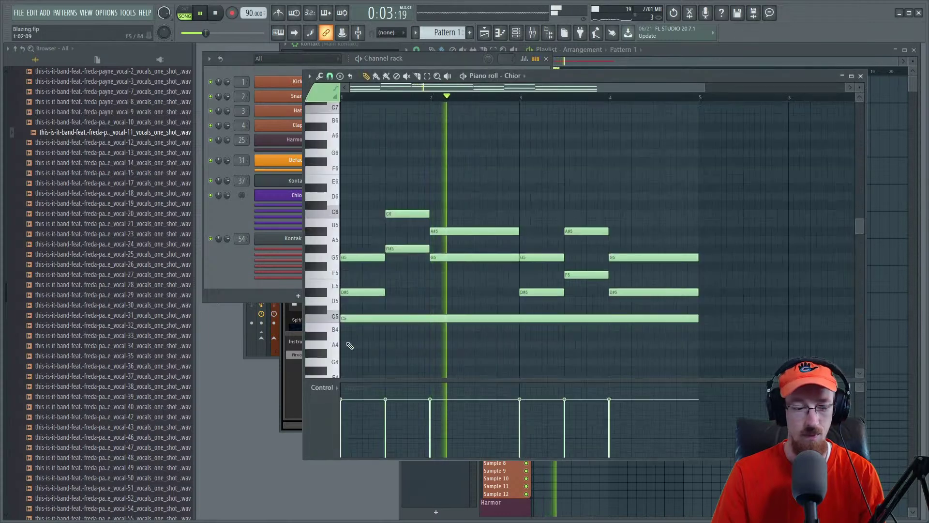
{"action": "left_click", "coordinate": [324, 387]}
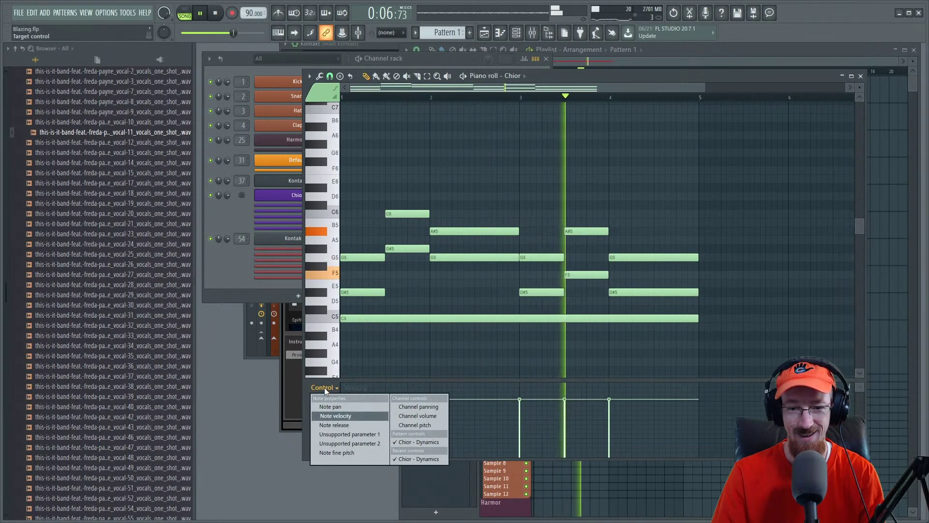
{"action": "left_click", "coordinate": [325, 388]}
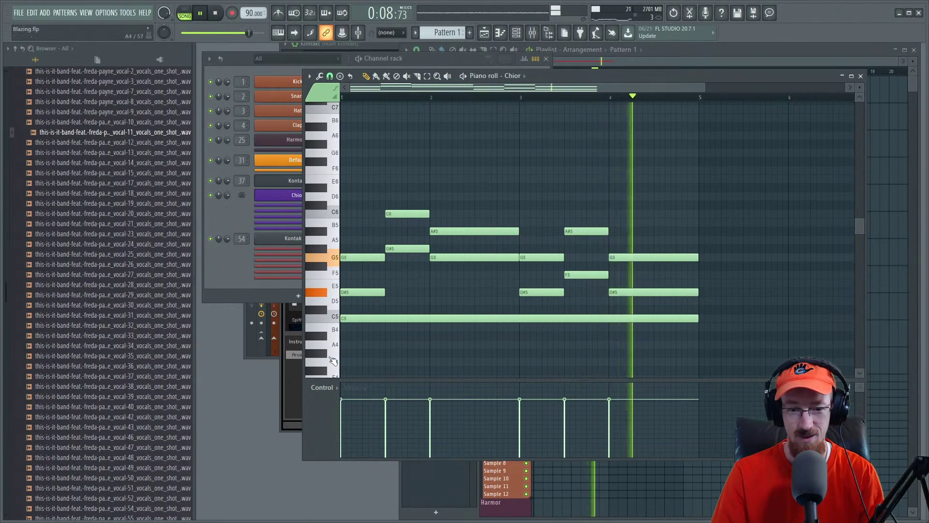
{"action": "left_click", "coordinate": [325, 387]}
{"action": "left_click", "coordinate": [411, 459]}
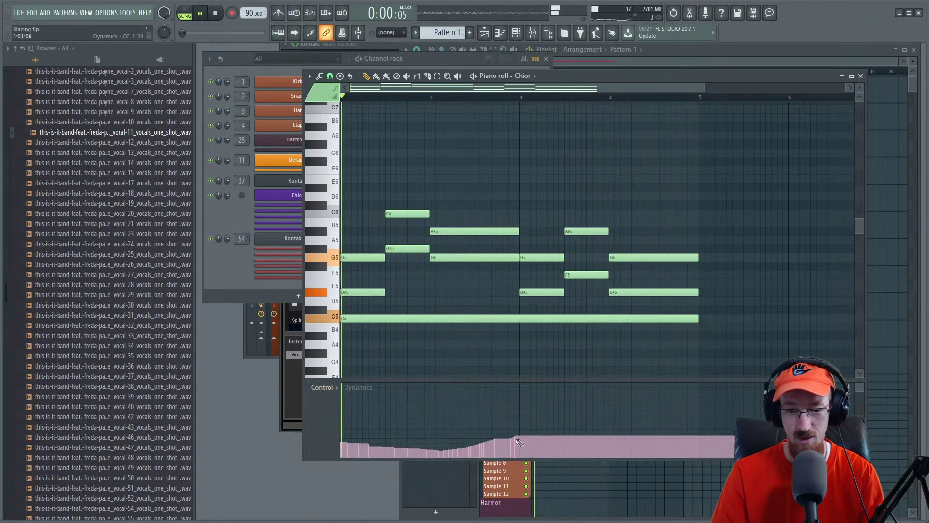
Step: Draw a gradual Dynamics decrease from bar 3 to just past bar 4, close the piano roll and stop playback
{"action": "left_click_drag", "start_coordinate": [517, 442], "coordinate": [628, 453]}
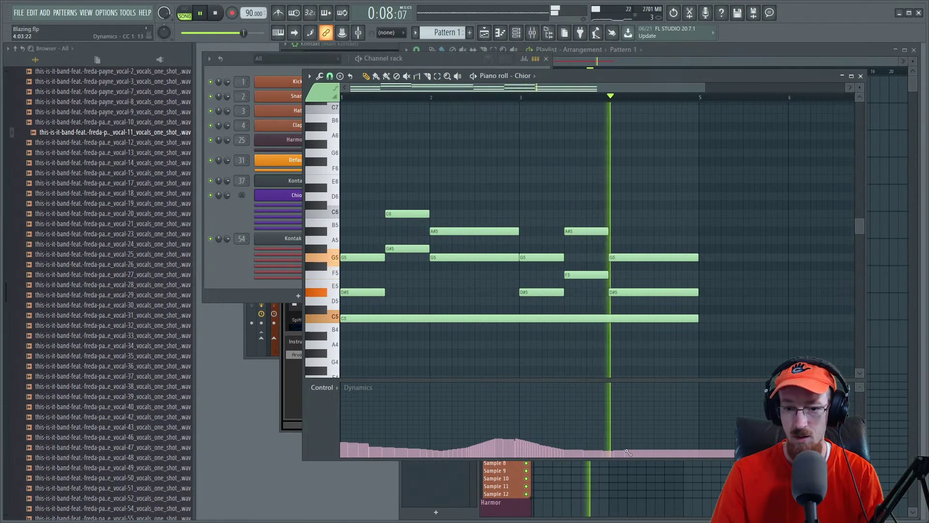
{"action": "left_click", "coordinate": [860, 76]}
{"action": "key", "text": "space"}
Step: Reopen the Chior piano roll and duplicate the whole four-bar progression so the copy starts at bar 5
{"action": "left_click", "coordinate": [457, 195]}
{"action": "left_click", "coordinate": [483, 188]}
{"action": "right_click", "coordinate": [483, 188]}
{"action": "left_click_drag", "start_coordinate": [361, 152], "coordinate": [746, 394]}
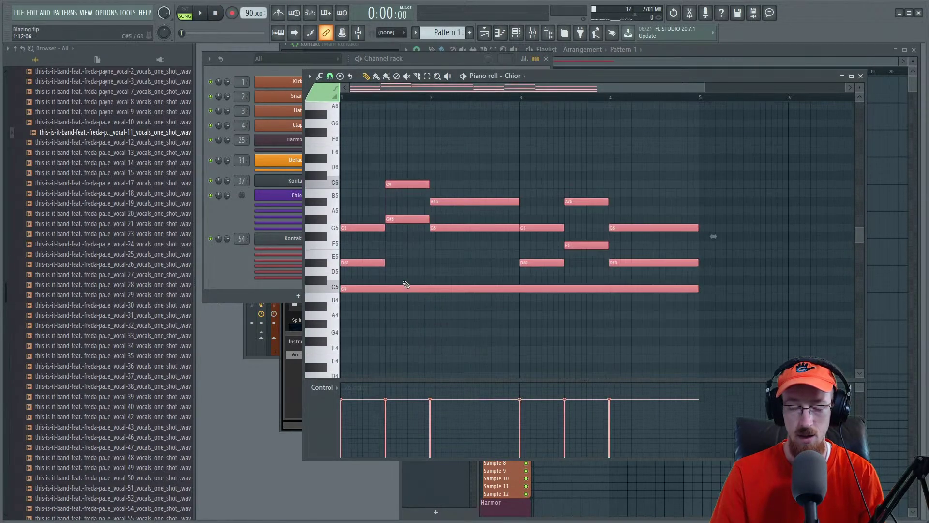
{"action": "left_click_drag", "start_coordinate": [401, 288], "coordinate": [760, 288]}
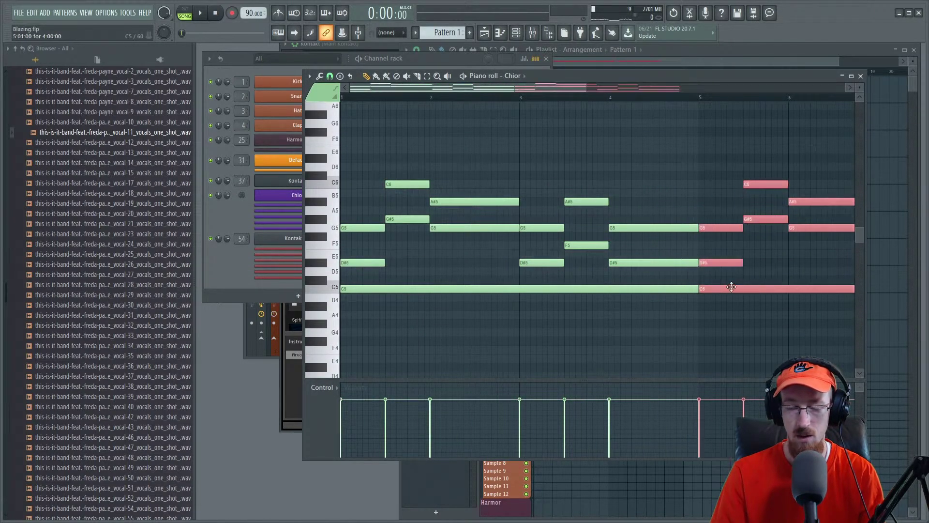
{"action": "left_click", "coordinate": [750, 254]}
Step: Lower the sustained bass note under bars 5 to 8 to A#4 and play from bar 5
{"action": "key", "text": "space"}
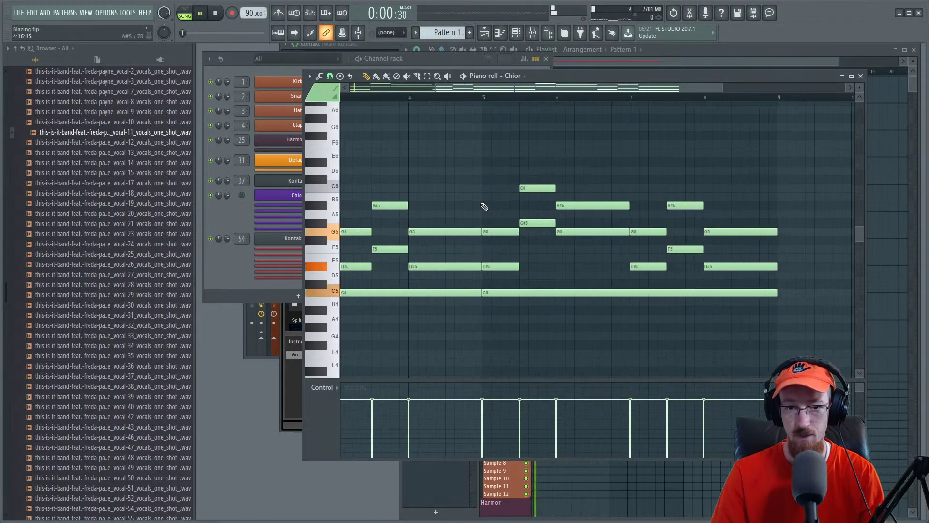
{"action": "key", "text": "space"}
{"action": "scroll", "coordinate": [542, 246], "scroll_direction": "up", "scroll_amount": 2, "text": "ctrl"}
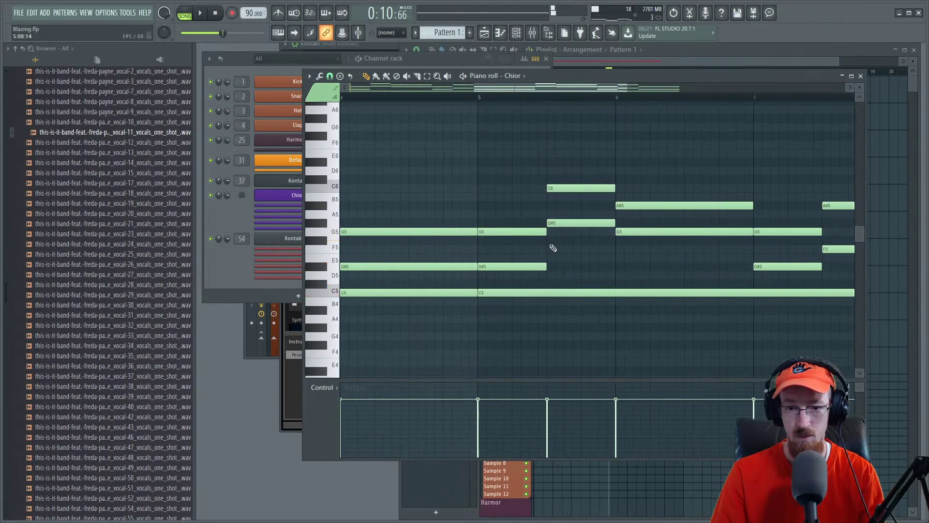
{"action": "scroll", "coordinate": [560, 293], "scroll_direction": "down", "scroll_amount": 3}
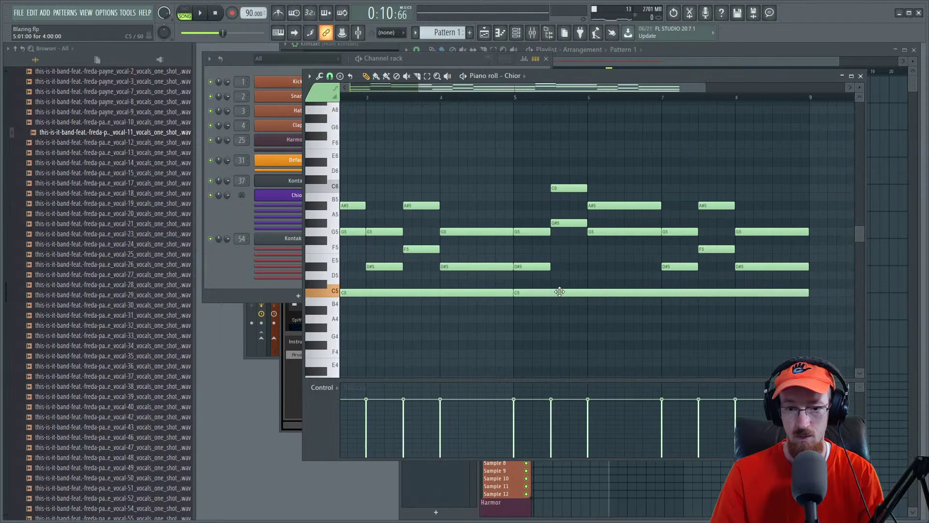
{"action": "left_click_drag", "start_coordinate": [559, 293], "coordinate": [555, 313]}
{"action": "key", "text": "space"}
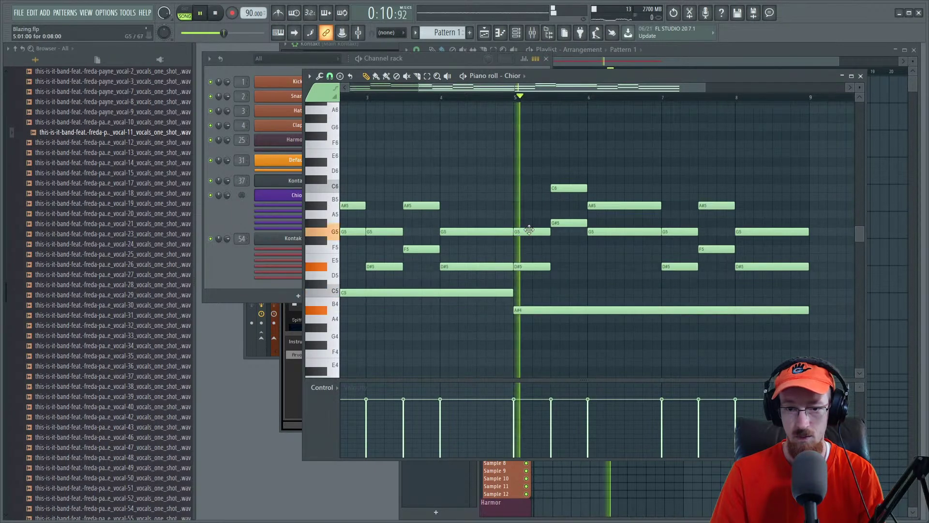
Step: Lower the second chord of bar 5 to D5 and F#5 and audition it
{"action": "scroll", "coordinate": [546, 264], "scroll_direction": "up", "scroll_amount": 3}
{"action": "left_click", "coordinate": [553, 258]}
{"action": "key", "text": "space"}
{"action": "right_click", "coordinate": [555, 260]}
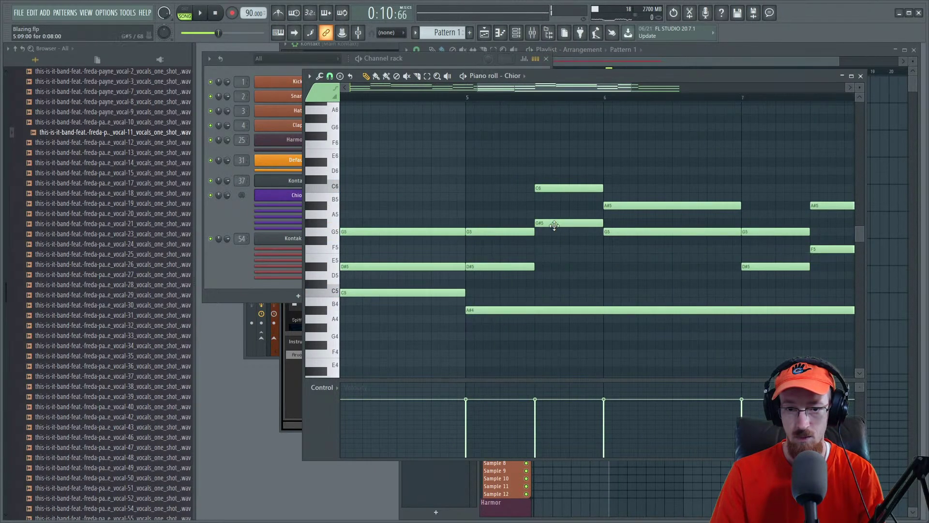
{"action": "left_click_drag", "start_coordinate": [553, 223], "coordinate": [554, 276]}
{"action": "left_click_drag", "start_coordinate": [553, 189], "coordinate": [463, 195]}
{"action": "key", "text": "space"}
Step: Stop playback and lower the upper note of bar 5's second chord to F5
{"action": "scroll", "coordinate": [461, 195], "scroll_direction": "down", "scroll_amount": 2}
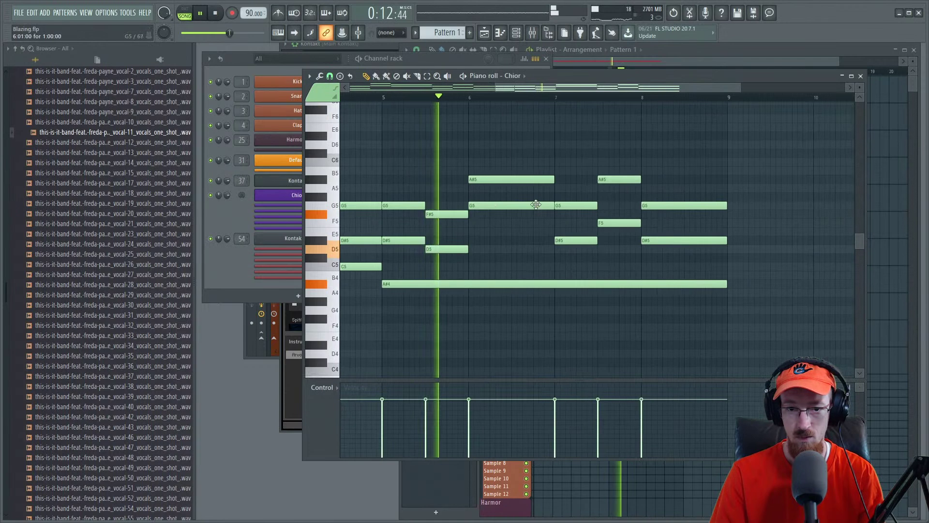
{"action": "left_click_drag", "start_coordinate": [541, 203], "coordinate": [567, 242]}
{"action": "key", "text": "space"}
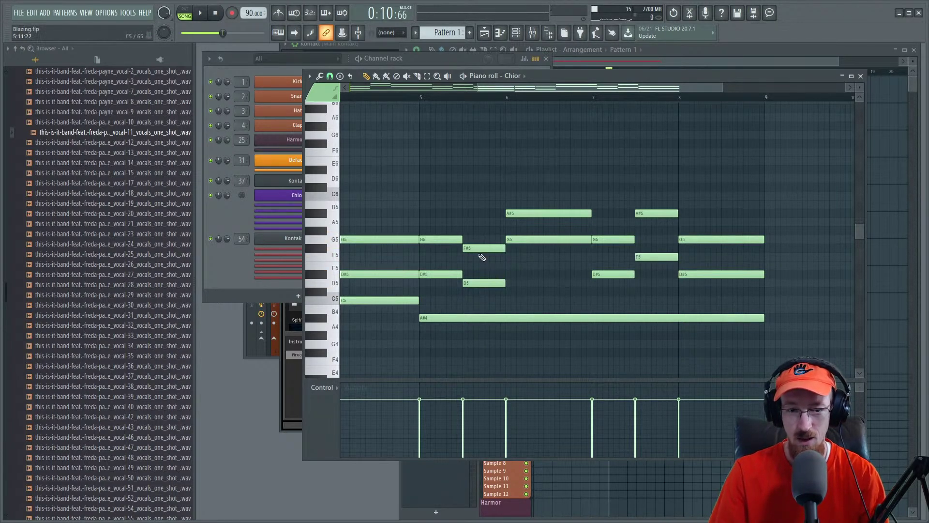
{"action": "left_click_drag", "start_coordinate": [479, 246], "coordinate": [479, 256]}
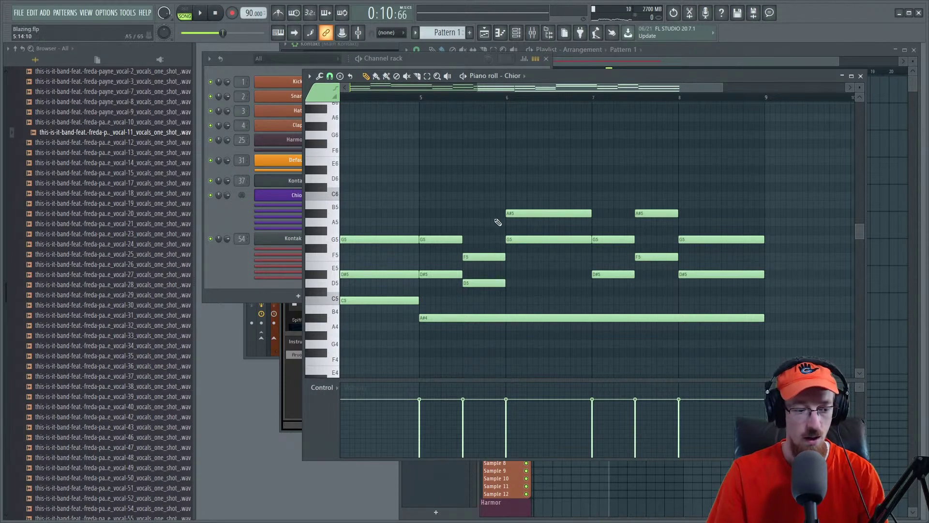
{"action": "scroll", "coordinate": [538, 208], "scroll_direction": "right", "scroll_amount": 3}
Step: Examine the channel rack and Kontakt's Arva Children instrument, and return to bars 5 to 8 in the Chior piano roll
{"action": "left_click", "coordinate": [236, 231]}
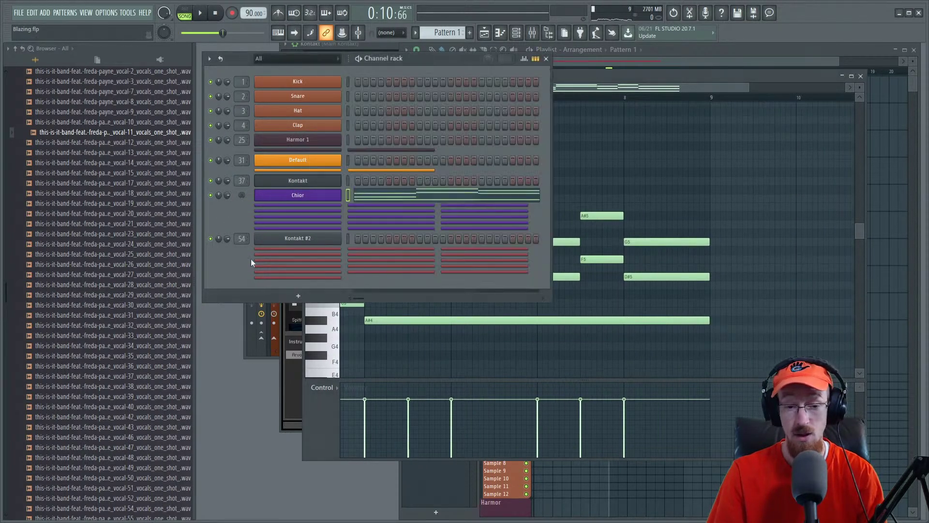
{"action": "left_click", "coordinate": [293, 399]}
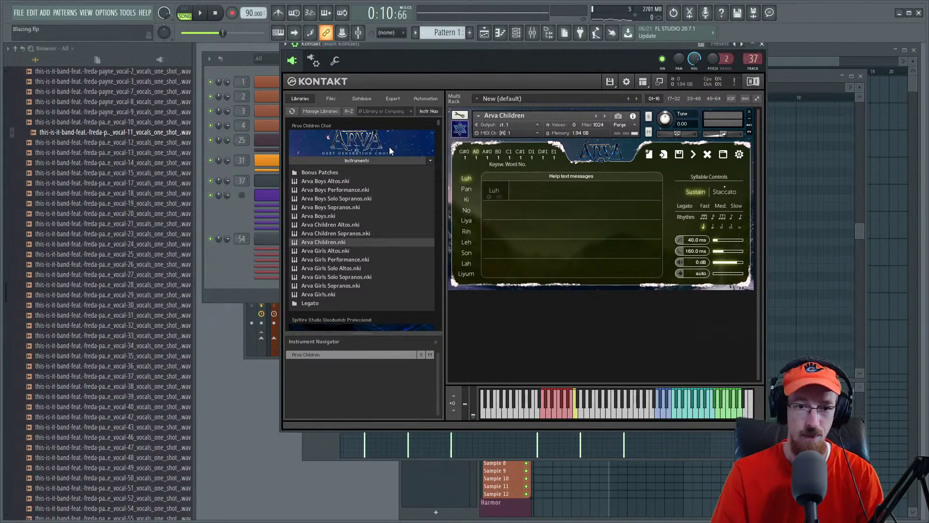
{"action": "left_click", "coordinate": [232, 213]}
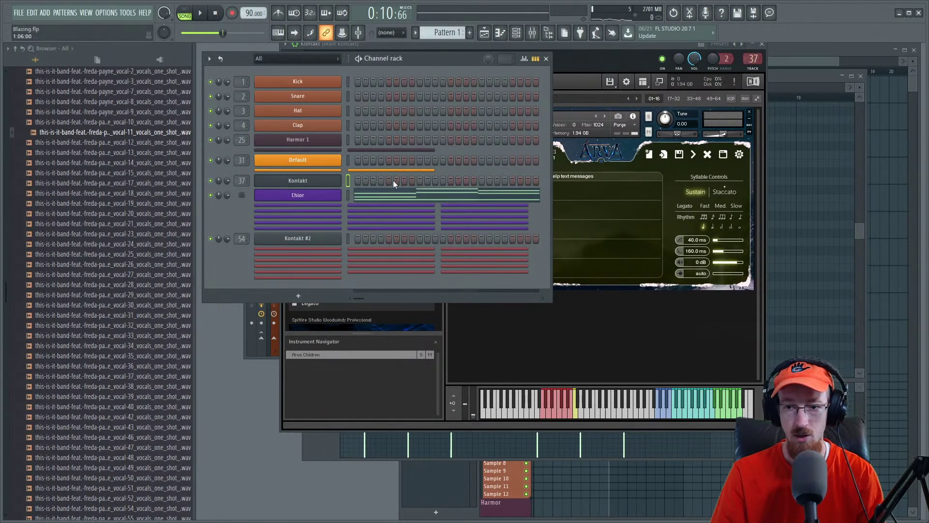
{"action": "left_click_drag", "start_coordinate": [623, 57], "coordinate": [561, 55]}
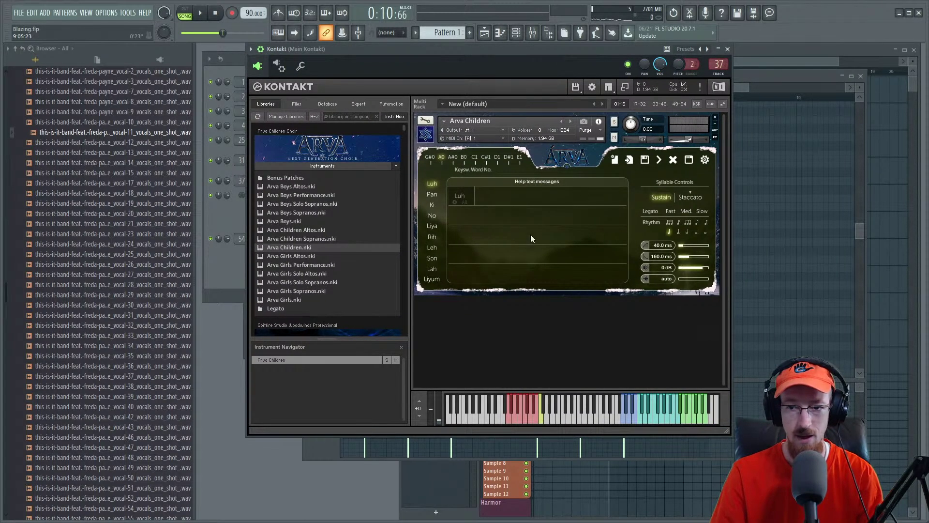
{"action": "left_click", "coordinate": [771, 86]}
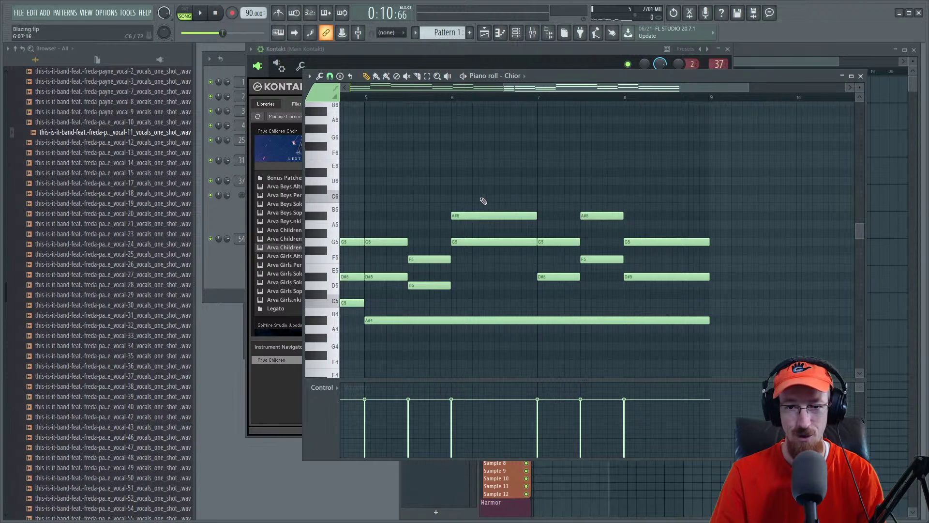
{"action": "left_click_drag", "start_coordinate": [564, 90], "coordinate": [550, 89]}
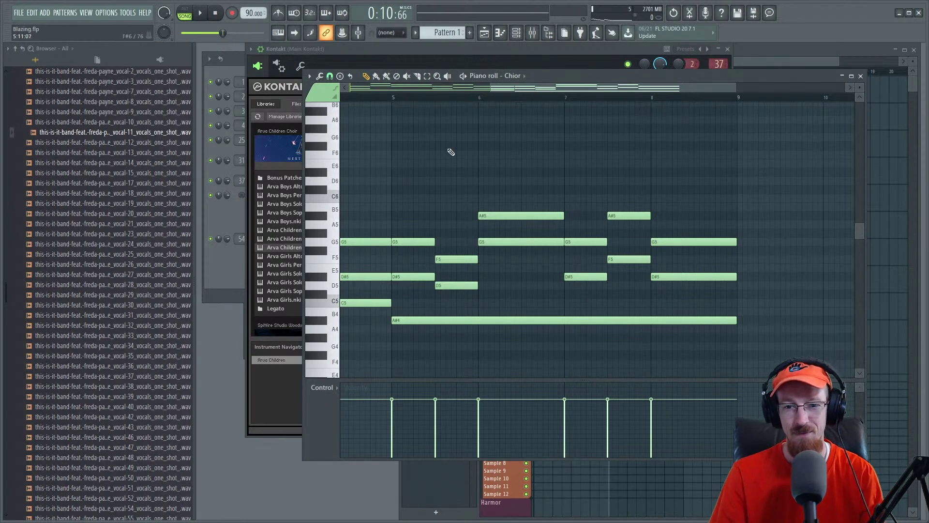
Step: Play from bar 5 and lower the bar 6 chord to C5 and D#5
{"action": "key", "text": "space"}
{"action": "scroll", "coordinate": [494, 190], "scroll_direction": "up", "scroll_amount": 3}
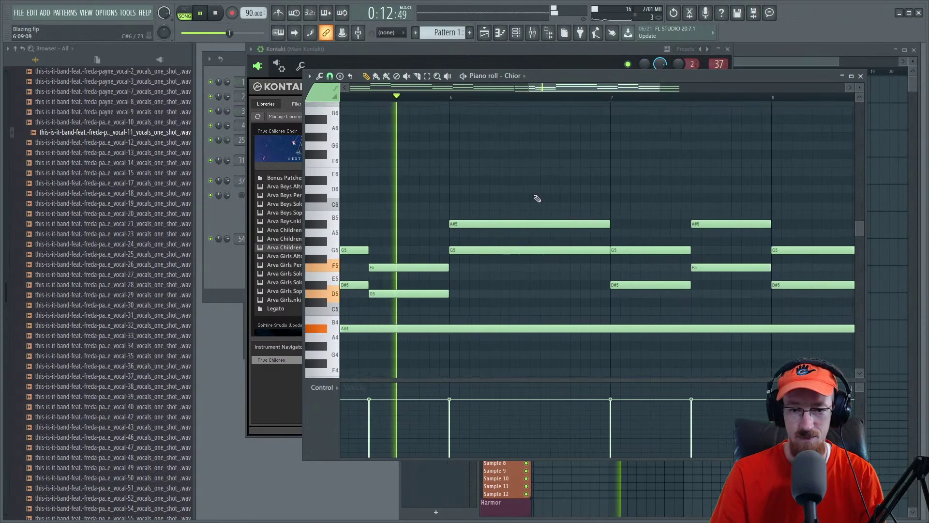
{"action": "scroll", "coordinate": [537, 198], "scroll_direction": "down", "scroll_amount": 2}
{"action": "key", "text": "space"}
{"action": "left_click_drag", "start_coordinate": [497, 212], "coordinate": [494, 302]}
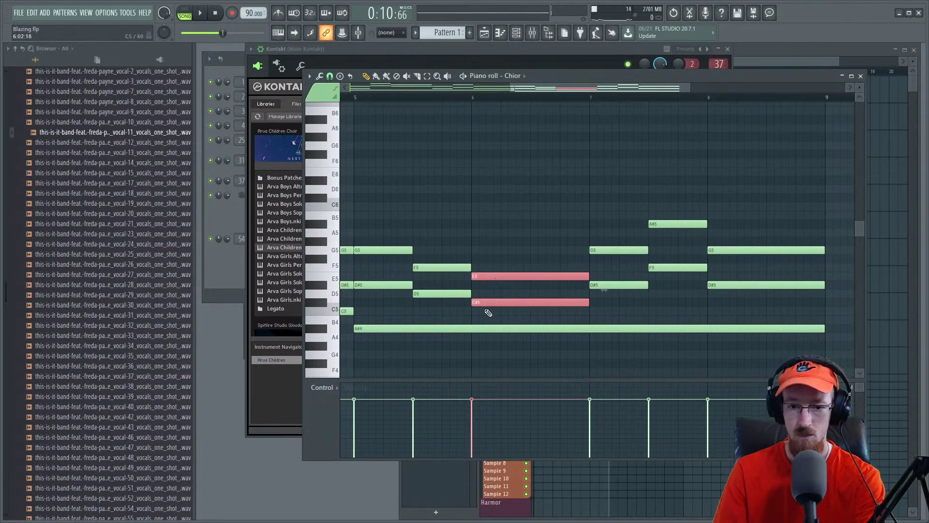
{"action": "left_click_drag", "start_coordinate": [484, 302], "coordinate": [484, 308]}
Step: Lower the first chord of bar 7 to D5 and F5, and raise the bar 8 chord to G5 and B5
{"action": "left_click_drag", "start_coordinate": [616, 238], "coordinate": [614, 295], "text": "ctrl"}
{"action": "left_click", "coordinate": [624, 280], "text": "ctrl"}
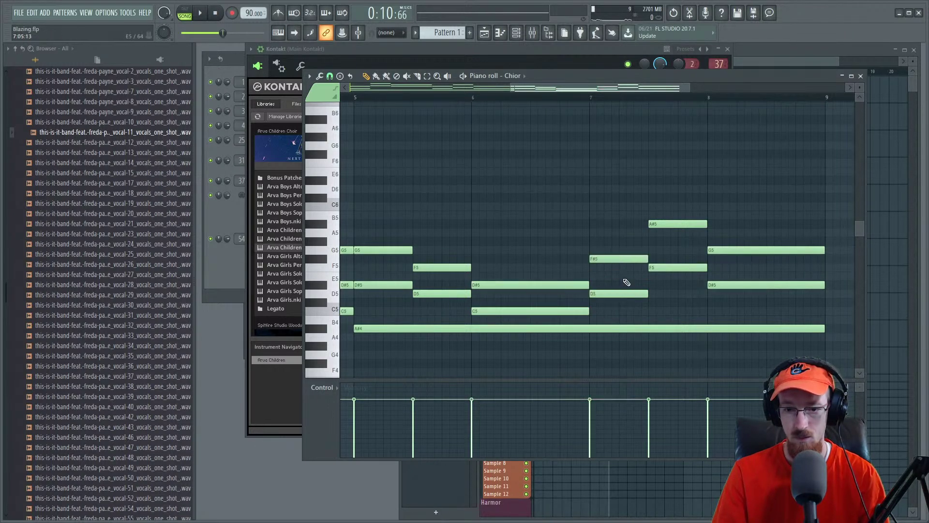
{"action": "left_click_drag", "start_coordinate": [613, 259], "coordinate": [612, 268]}
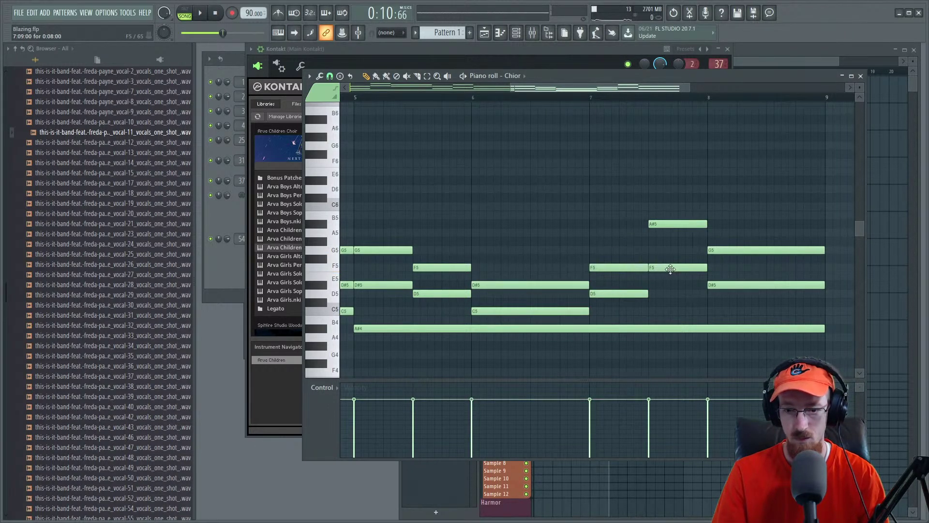
{"action": "left_click_drag", "start_coordinate": [753, 232], "coordinate": [746, 251], "text": "ctrl"}
Step: Audition the revised bars 5 to 8 through the loop back to bar 1
{"action": "key", "text": "space"}
{"action": "scroll", "coordinate": [618, 277], "scroll_direction": "down", "scroll_amount": 1}
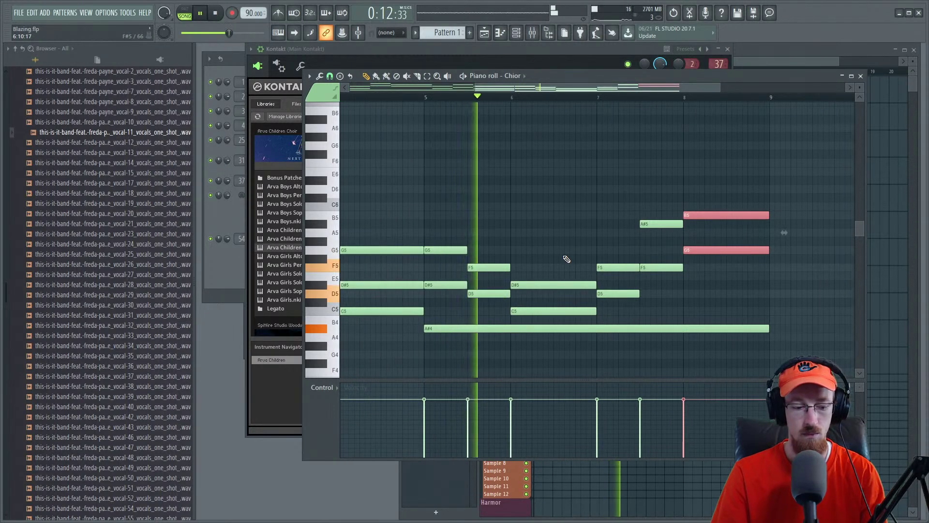
{"action": "scroll", "coordinate": [506, 219], "scroll_direction": "down", "scroll_amount": 1}
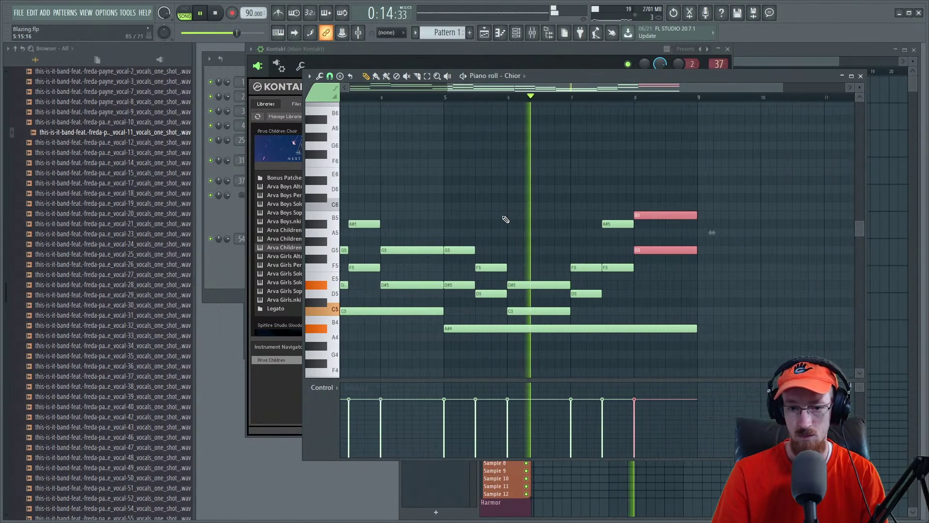
{"action": "left_click_drag", "start_coordinate": [531, 216], "coordinate": [590, 224]}
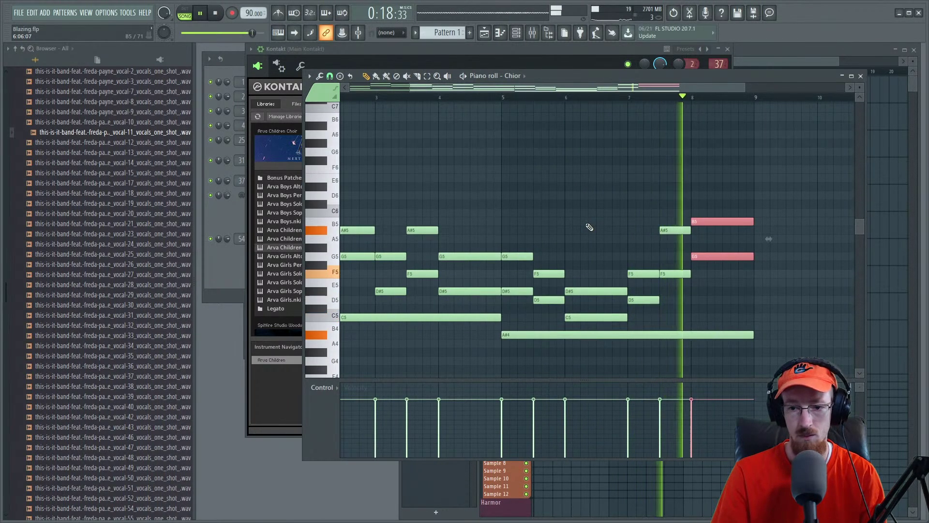
{"action": "scroll", "coordinate": [508, 218], "scroll_direction": "down", "scroll_amount": 1}
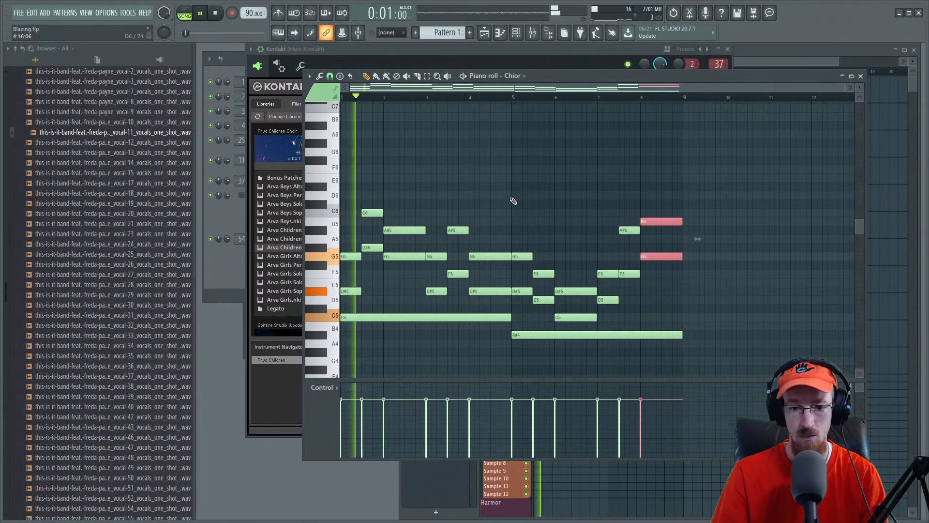
{"action": "scroll", "coordinate": [513, 201], "scroll_direction": "up", "scroll_amount": 1}
{"action": "key", "text": "space"}
Step: Draw swelling Chior Dynamics events from bar 5 to bar 8, play them back, and close the piano roll
{"action": "left_click", "coordinate": [329, 387]}
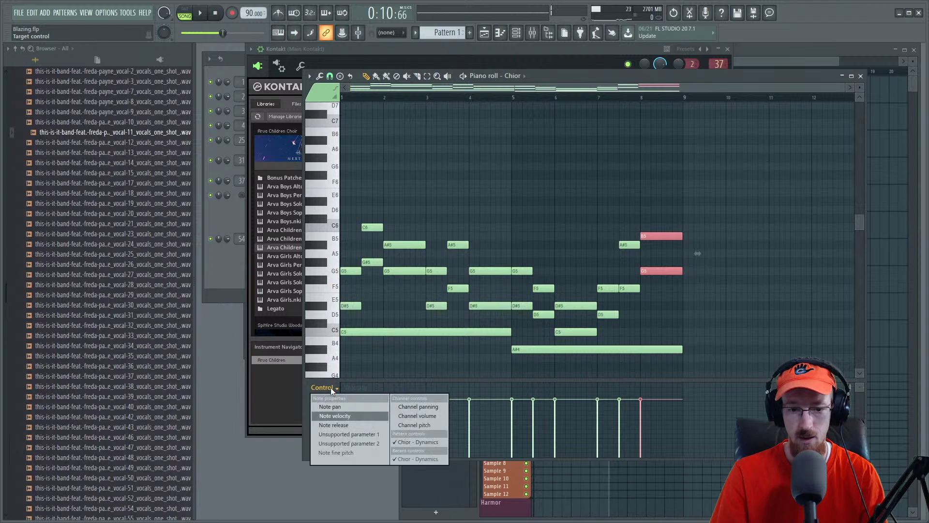
{"action": "left_click", "coordinate": [419, 443]}
{"action": "left_click_drag", "start_coordinate": [513, 451], "coordinate": [639, 439]}
{"action": "key", "text": "space"}
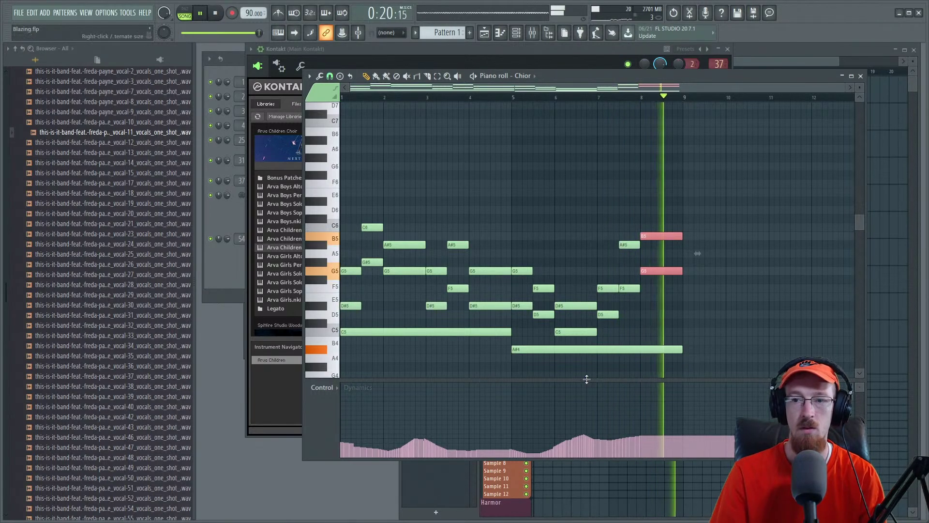
{"action": "key", "text": "space"}
{"action": "left_click", "coordinate": [860, 76]}
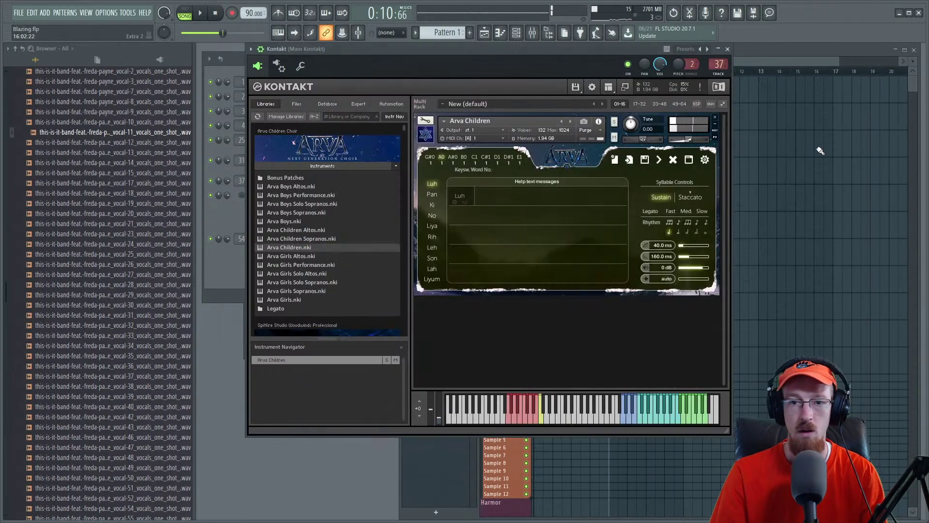
Step: Fill the first line of Arva Children's A0 phrase with the syllables Luh, Pan, No, Liya, Son and Lah
{"action": "left_click", "coordinate": [429, 195]}
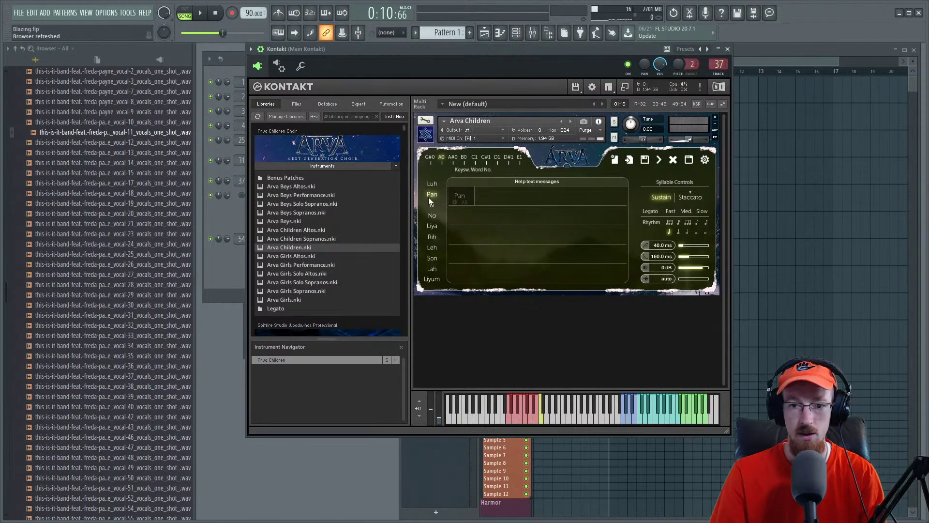
{"action": "left_click", "coordinate": [498, 192]}
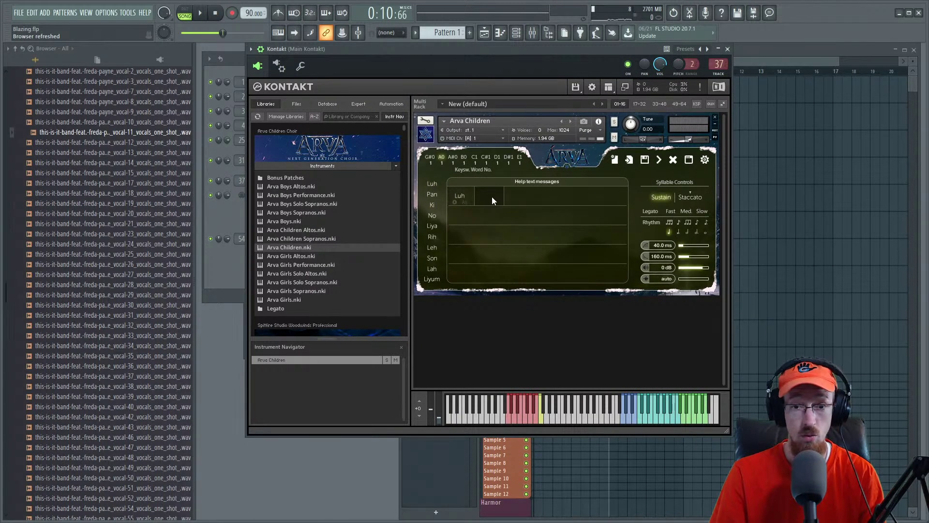
{"action": "left_click", "coordinate": [432, 195]}
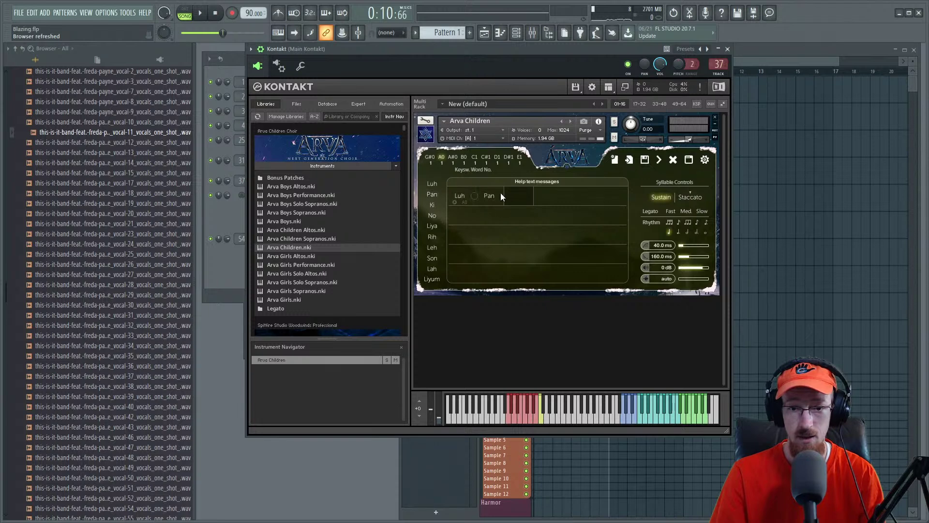
{"action": "left_click", "coordinate": [432, 216]}
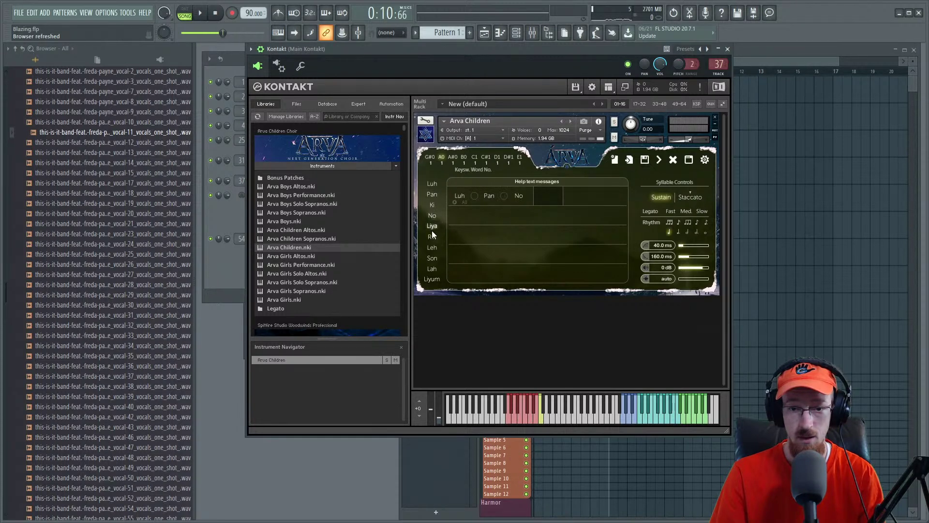
{"action": "left_click", "coordinate": [432, 229]}
{"action": "left_click", "coordinate": [432, 257]}
{"action": "left_click", "coordinate": [437, 268]}
Step: Add the syllables Liya, Pan, Pan and Liya as the second line of the A0 phrase
{"action": "left_click", "coordinate": [432, 224]}
{"action": "left_click", "coordinate": [433, 195]}
{"action": "left_click", "coordinate": [431, 194]}
{"action": "left_click", "coordinate": [431, 224]}
Step: Audition the A0 phrase and set the sixth syllable of its first line to No
{"action": "key", "text": "space"}
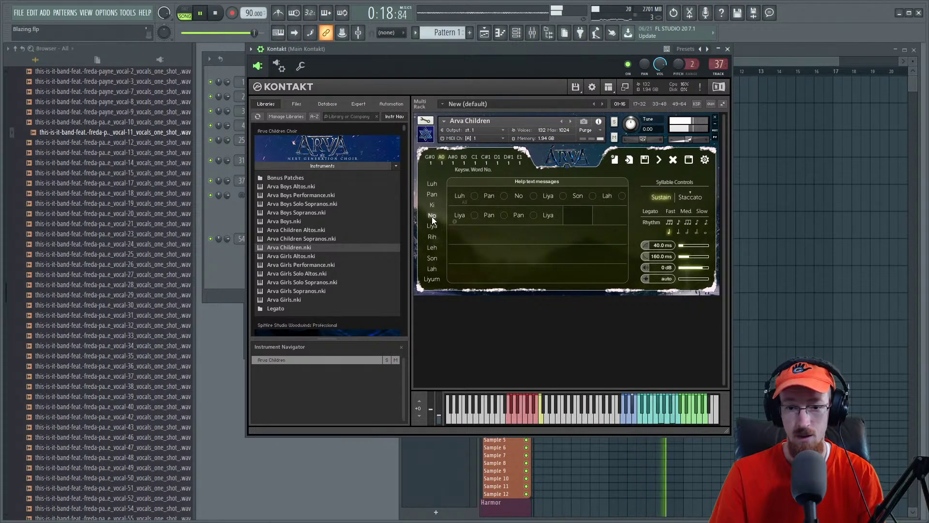
{"action": "key", "text": "space"}
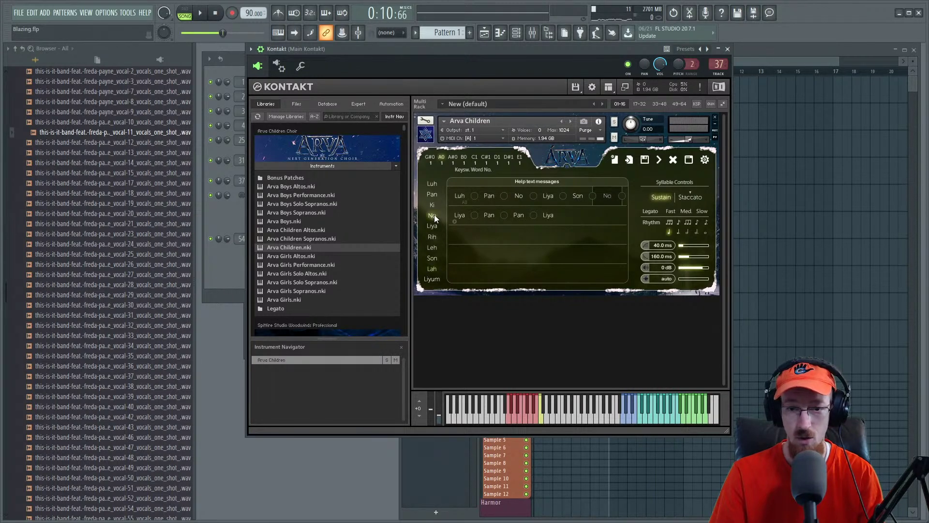
{"action": "left_click", "coordinate": [504, 196]}
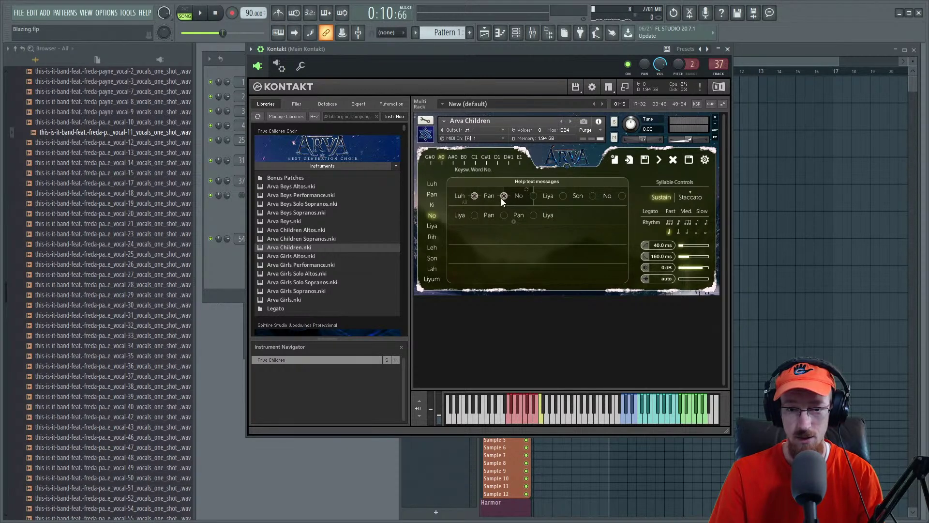
{"action": "left_click", "coordinate": [459, 195]}
Step: Play back the choir progression several times to hear the revised A0 syllables
{"action": "key", "text": "space"}
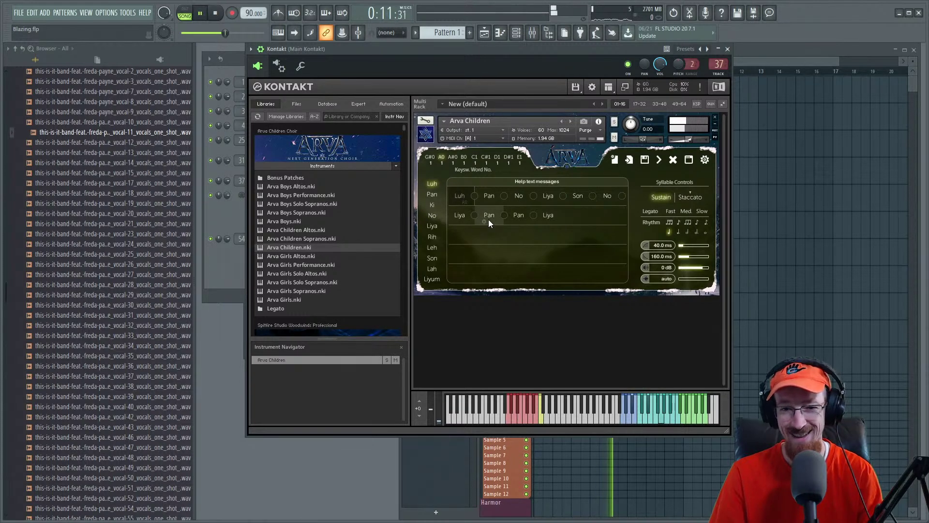
{"action": "key", "text": "space"}
{"action": "key", "text": "space"}
{"action": "key", "text": "space"}
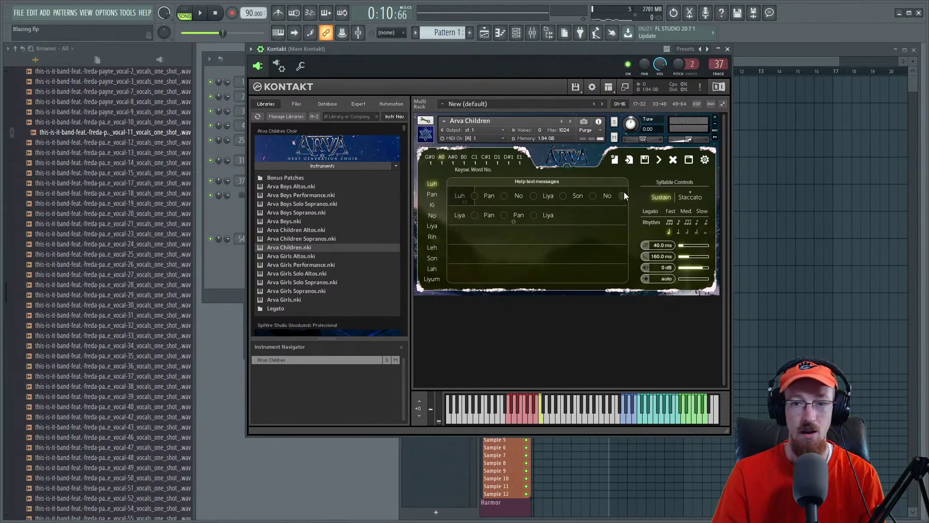
{"action": "mouse_move", "coordinate": [533, 66]}
{"action": "left_mouse_down"}
{"action": "mouse_move", "coordinate": [546, 51]}
{"action": "mouse_move", "coordinate": [646, 72]}
{"action": "mouse_move", "coordinate": [518, 60]}
{"action": "left_mouse_up"}
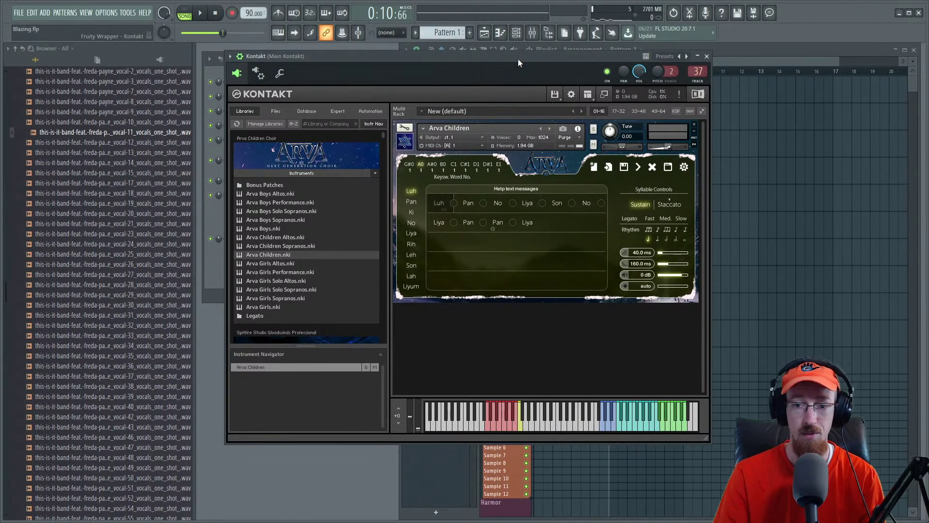
{"action": "key", "text": "space"}
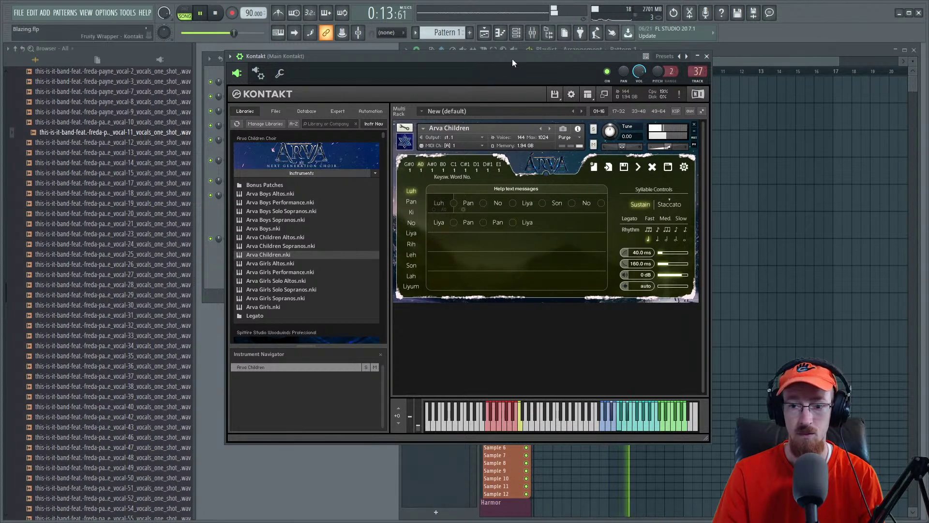
Step: Audition the progression with the connector after Luh enabled, and switch that connector back off
{"action": "left_click_drag", "start_coordinate": [512, 58], "coordinate": [535, 51]}
{"action": "key", "text": "space"}
{"action": "key", "text": "space"}
{"action": "key", "text": "space"}
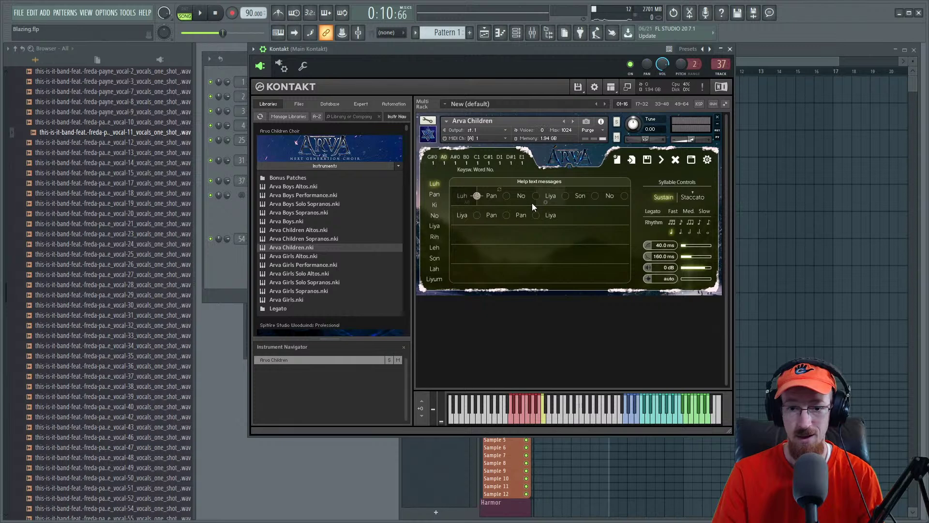
{"action": "key", "text": "space"}
{"action": "key", "text": "space"}
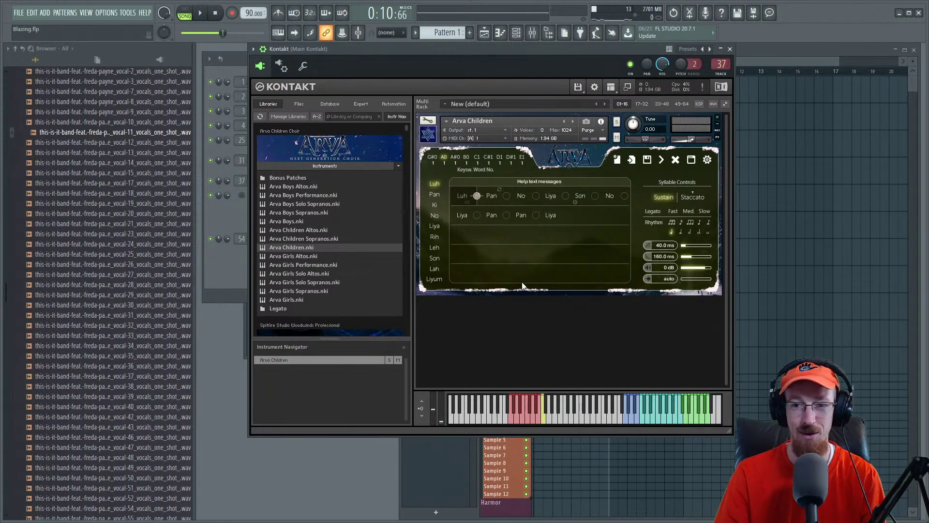
{"action": "left_click", "coordinate": [476, 198]}
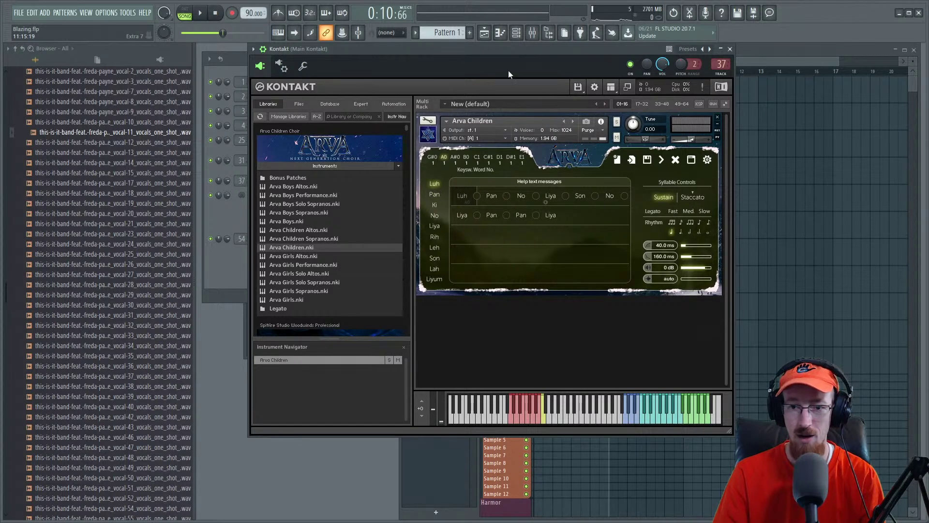
Step: Collapse Arva Children and load Arva Girls Altos Ooh Legato from the Legato folder as a second instrument
{"action": "left_click_drag", "start_coordinate": [548, 51], "coordinate": [569, 74]}
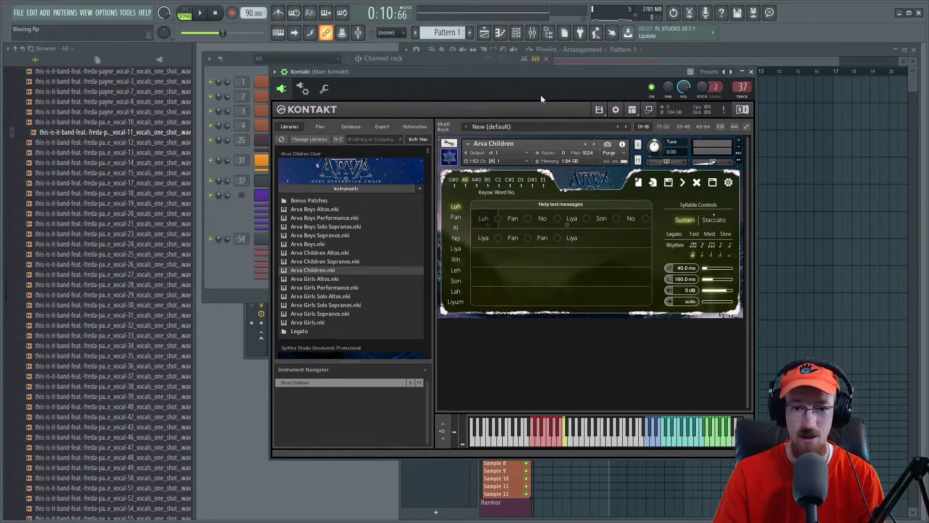
{"action": "left_click", "coordinate": [450, 159]}
{"action": "double_click", "coordinate": [295, 331]}
{"action": "scroll", "coordinate": [338, 269], "scroll_direction": "down", "scroll_amount": 1}
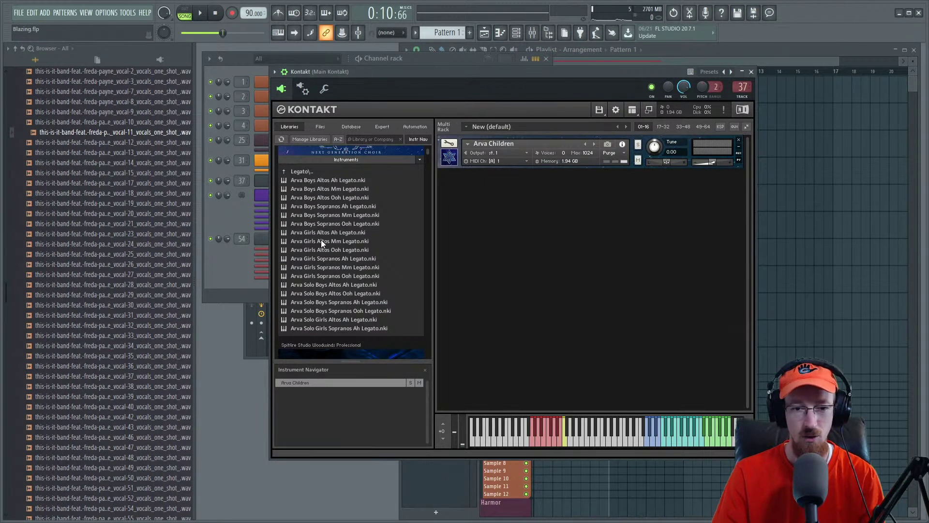
{"action": "double_click", "coordinate": [322, 250]}
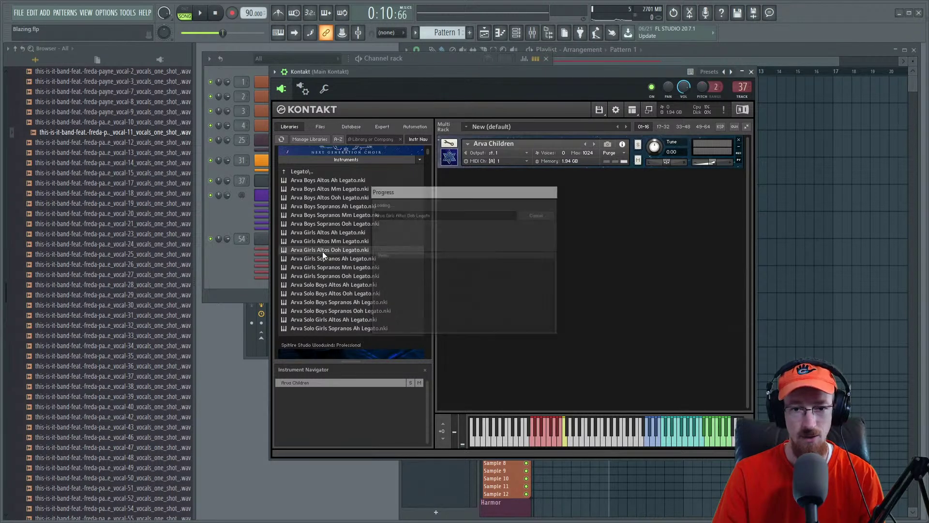
Step: Add another MIDI Out channel below Chior in the Channel rack, on port 1, channel 2
{"action": "left_click", "coordinate": [225, 209]}
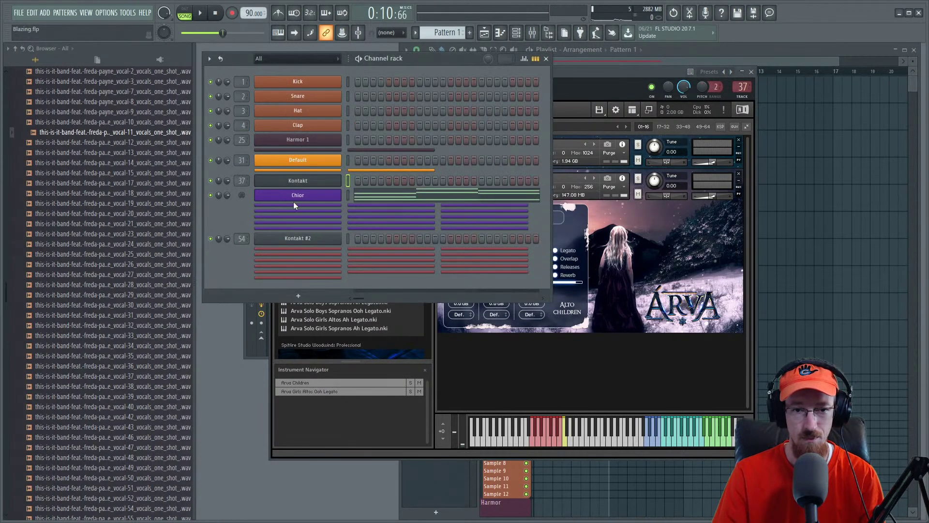
{"action": "left_click", "coordinate": [292, 206]}
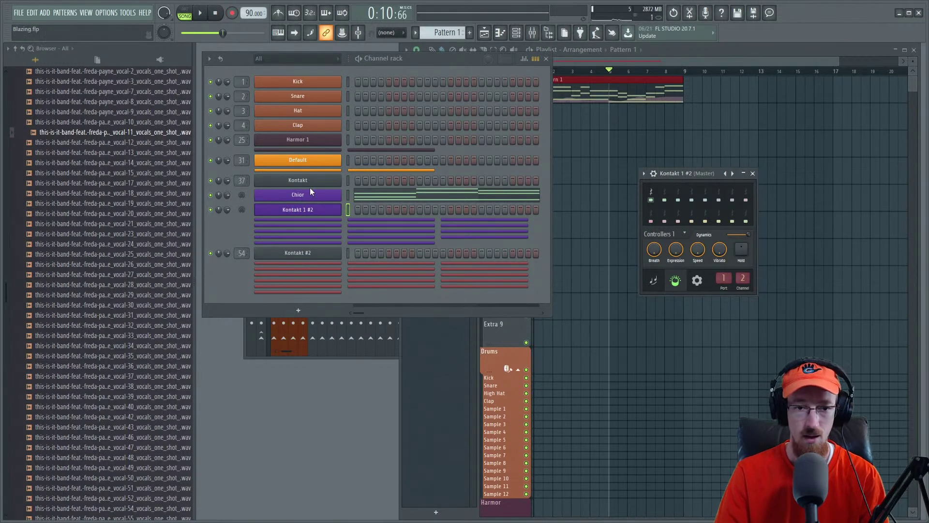
{"action": "key", "text": "space"}
{"action": "key", "text": "space"}
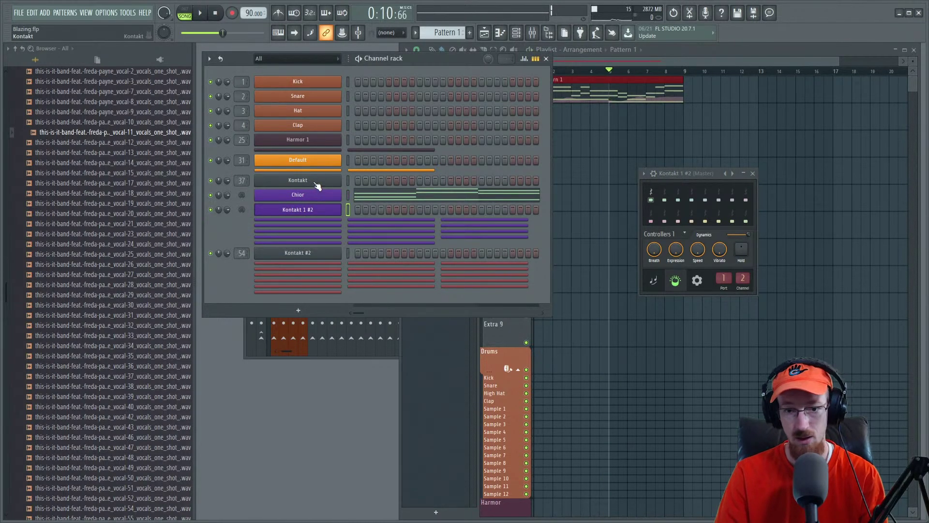
Step: Reopen Kontakt, select the Arva Girls Altos Ooh Legato instrument and bring the Kontakt 1 #2 channel back up
{"action": "left_click", "coordinate": [313, 183]}
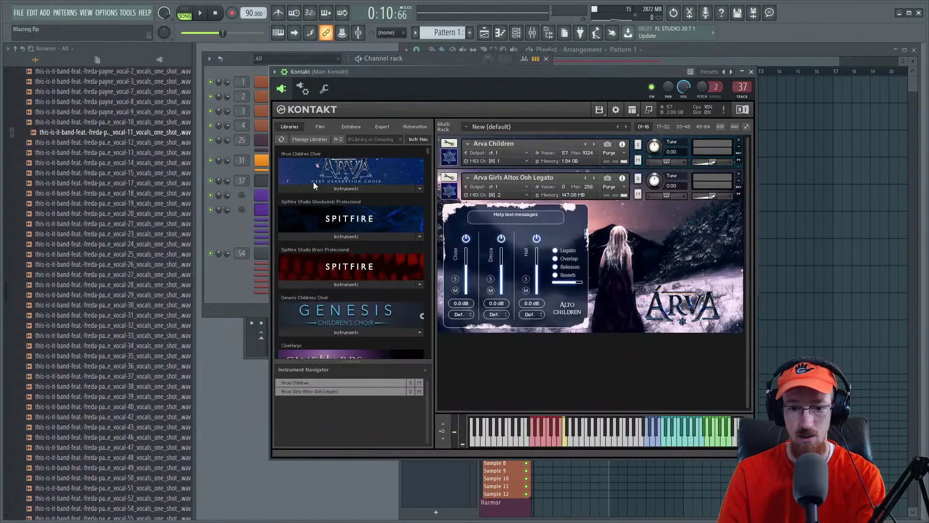
{"action": "left_click", "coordinate": [266, 212]}
{"action": "left_click", "coordinate": [498, 179]}
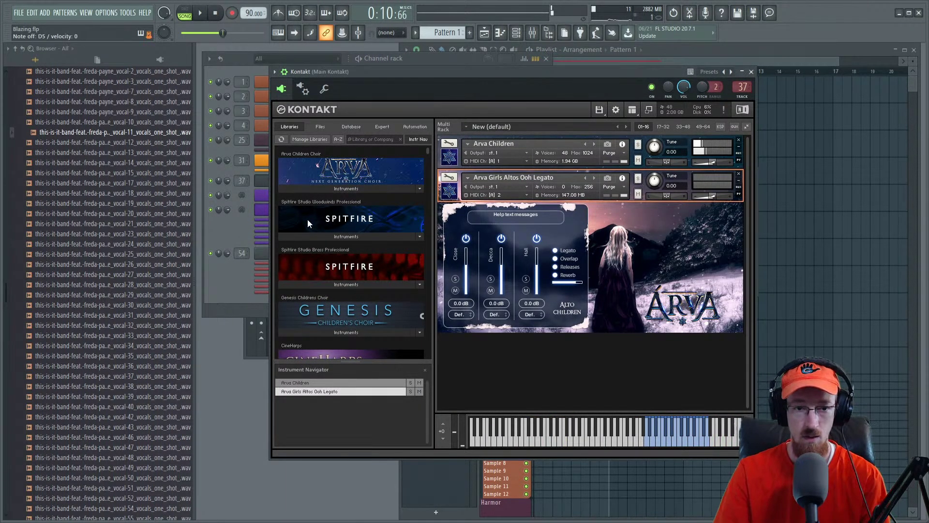
{"action": "left_click", "coordinate": [267, 211]}
Step: Arrange the Kontakt 1 #2 controls and the Channel rack beside the Kontakt window and audition the girls altos legato
{"action": "left_click_drag", "start_coordinate": [692, 178], "coordinate": [247, 164]}
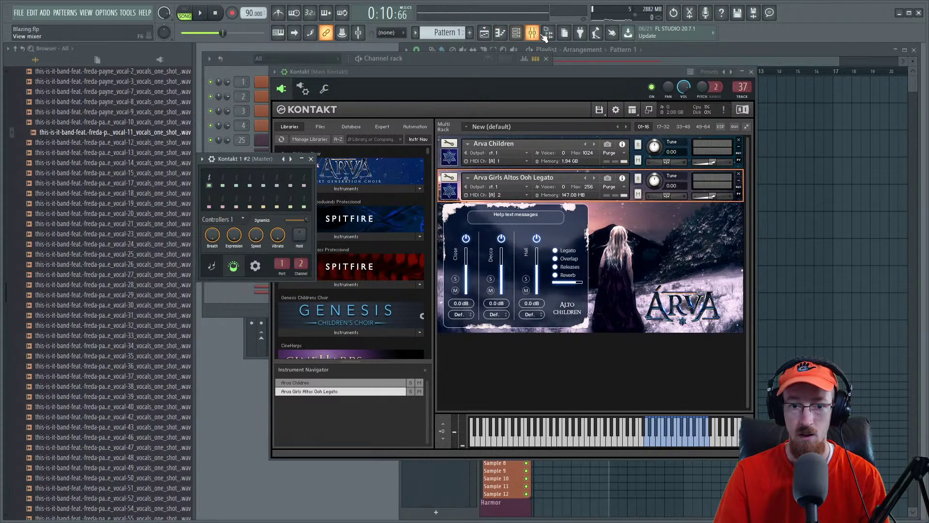
{"action": "left_click", "coordinate": [516, 33]}
{"action": "left_click_drag", "start_coordinate": [305, 76], "coordinate": [435, 77]}
{"action": "left_click_drag", "start_coordinate": [68, 161], "coordinate": [125, 154]}
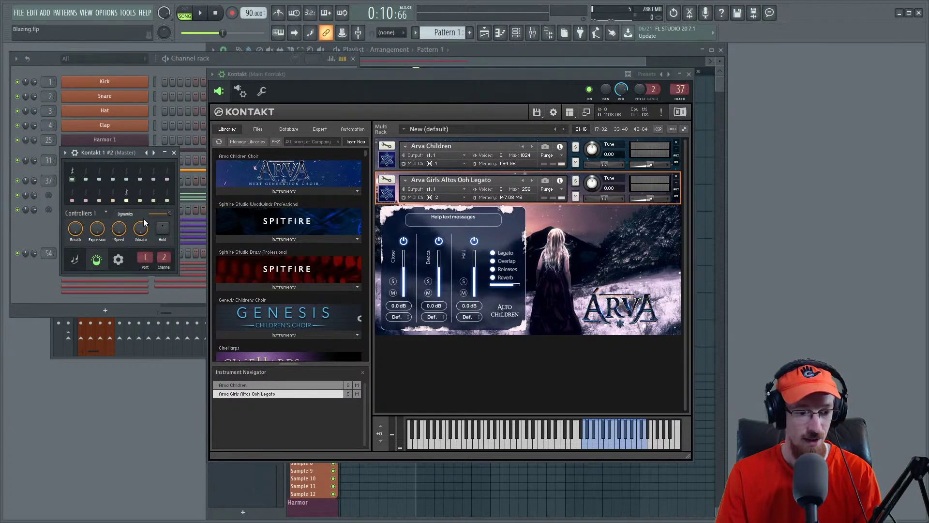
{"action": "left_click_drag", "start_coordinate": [344, 76], "coordinate": [453, 83]}
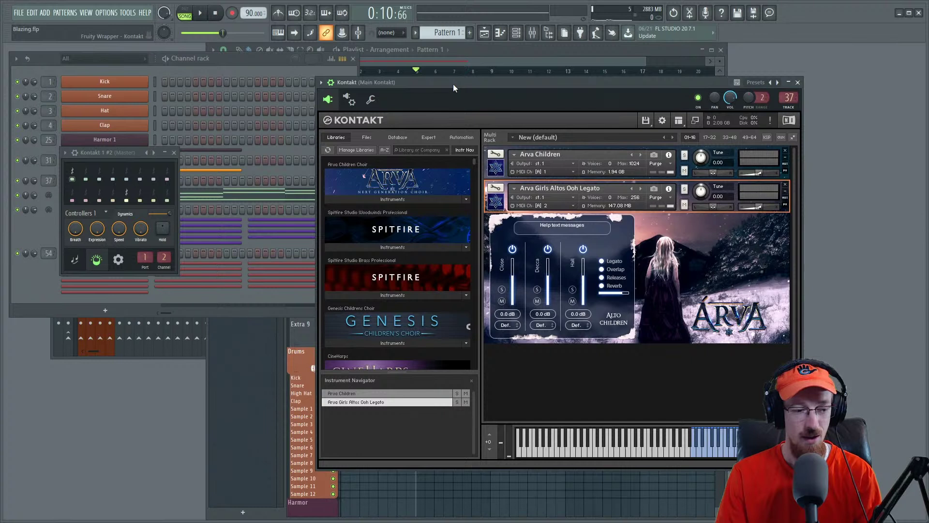
{"action": "mouse_move", "coordinate": [138, 154]}
{"action": "left_mouse_down"}
{"action": "mouse_move", "coordinate": [158, 152]}
{"action": "mouse_move", "coordinate": [148, 154]}
{"action": "left_mouse_up"}
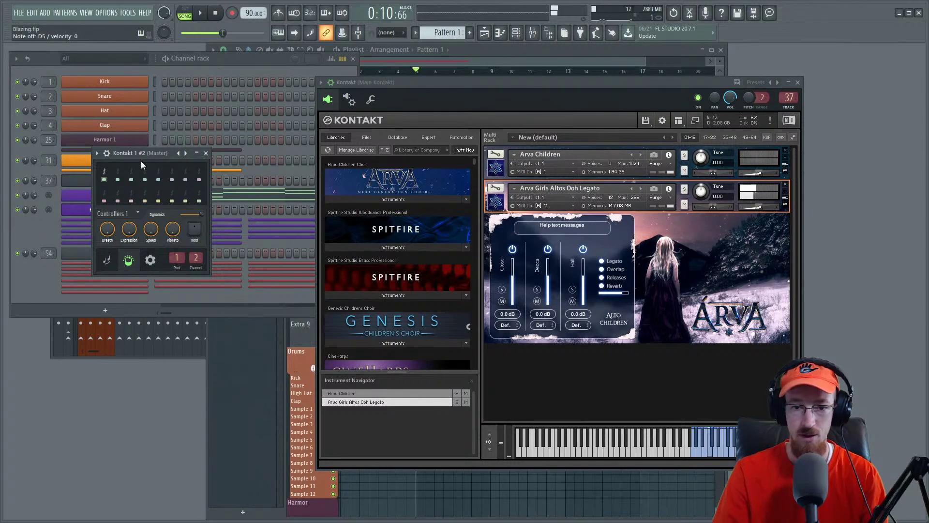
Step: Try Arva Girls Altos Ah Legato and Arva Boys Sopranos Mm Legato in the second instrument slot, auditioning each
{"action": "left_click", "coordinate": [408, 199]}
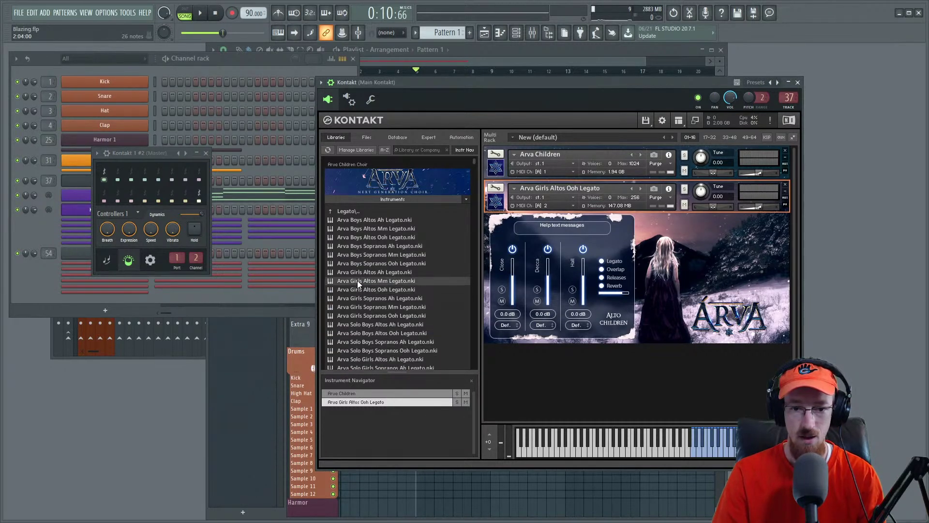
{"action": "left_click_drag", "start_coordinate": [358, 273], "coordinate": [666, 278]}
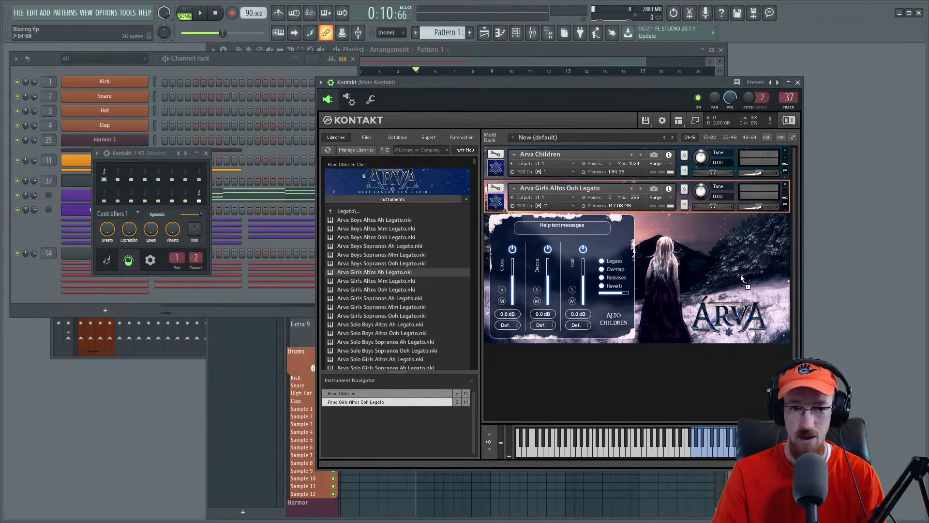
{"action": "left_click_drag", "start_coordinate": [741, 274], "coordinate": [740, 274]}
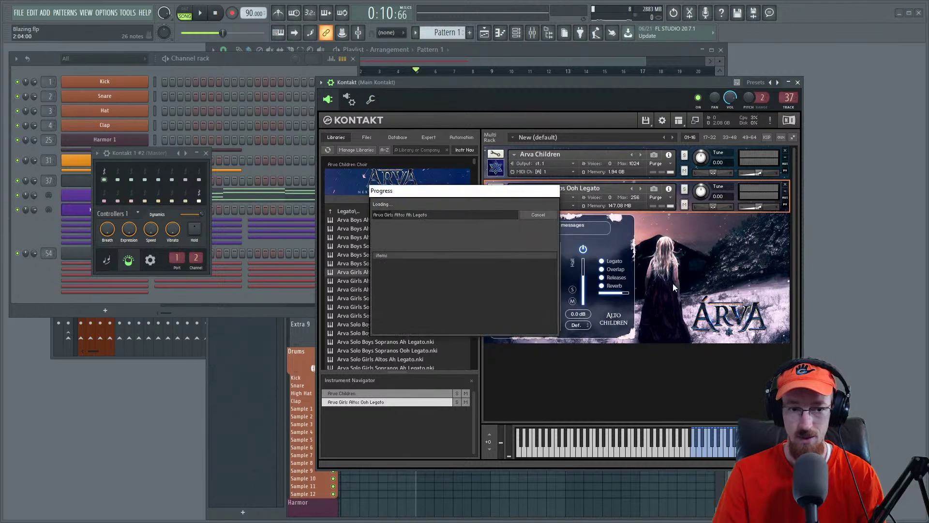
{"action": "left_click", "coordinate": [168, 159]}
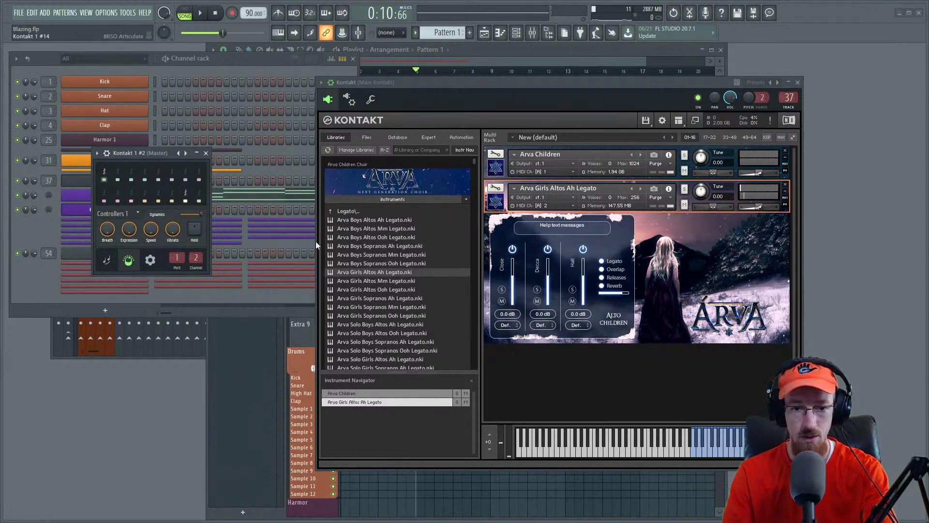
{"action": "double_click", "coordinate": [385, 254]}
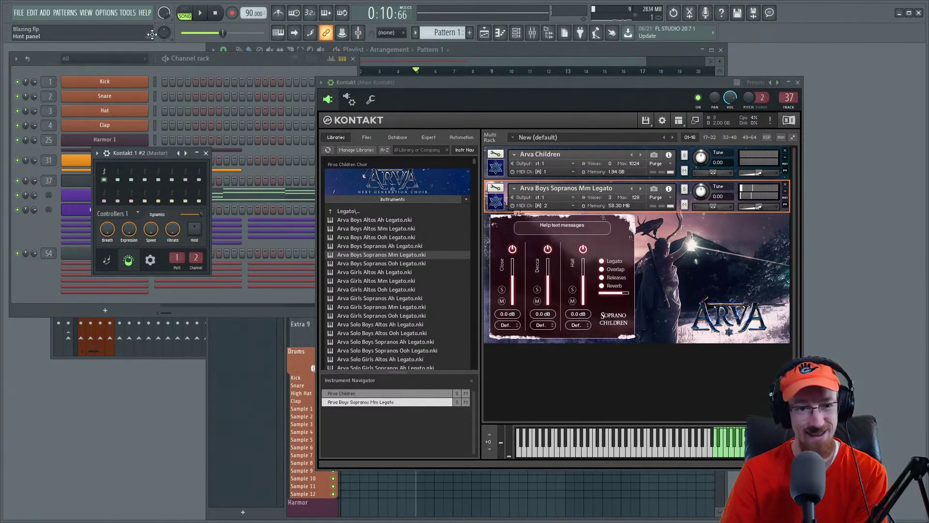
{"action": "left_click", "coordinate": [205, 153]}
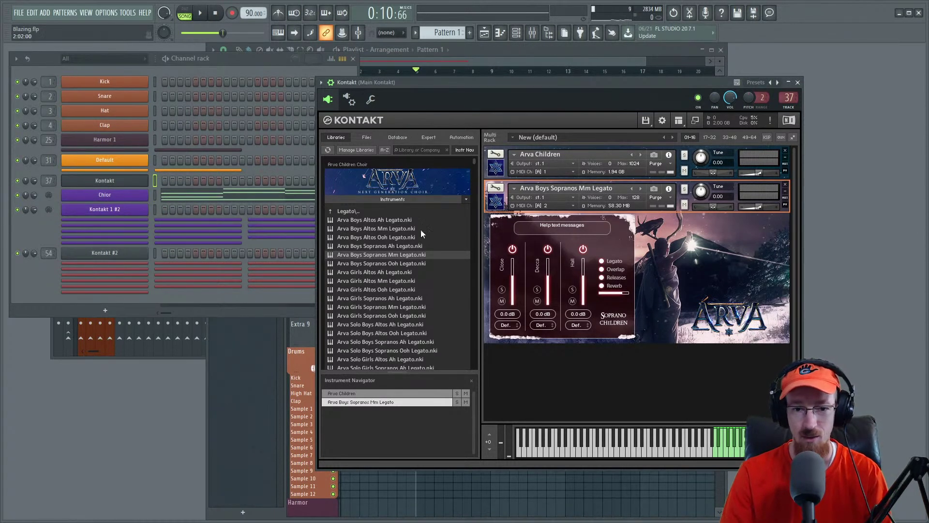
Step: Replace the second instrument with Arva Boys Altos Ooh Legato and audition it through Kontakt 1 #2
{"action": "left_click", "coordinate": [397, 237]}
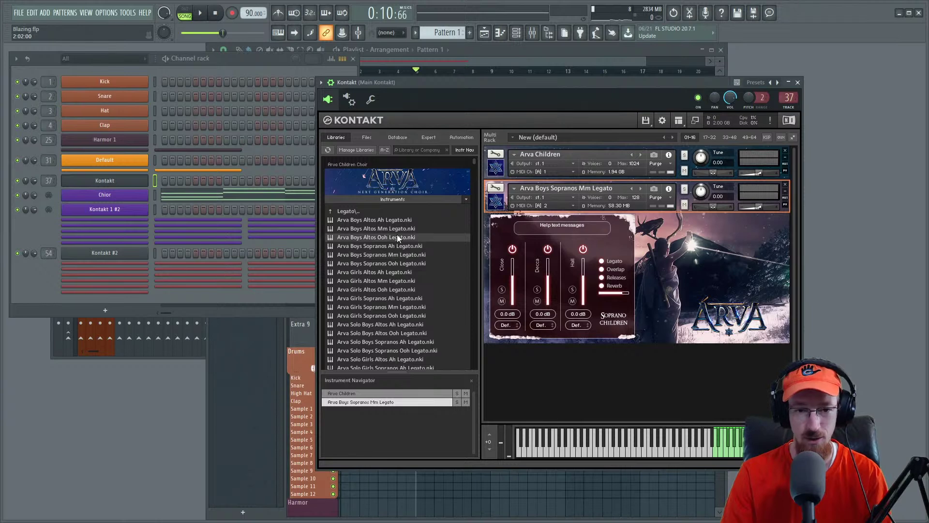
{"action": "double_click", "coordinate": [378, 237]}
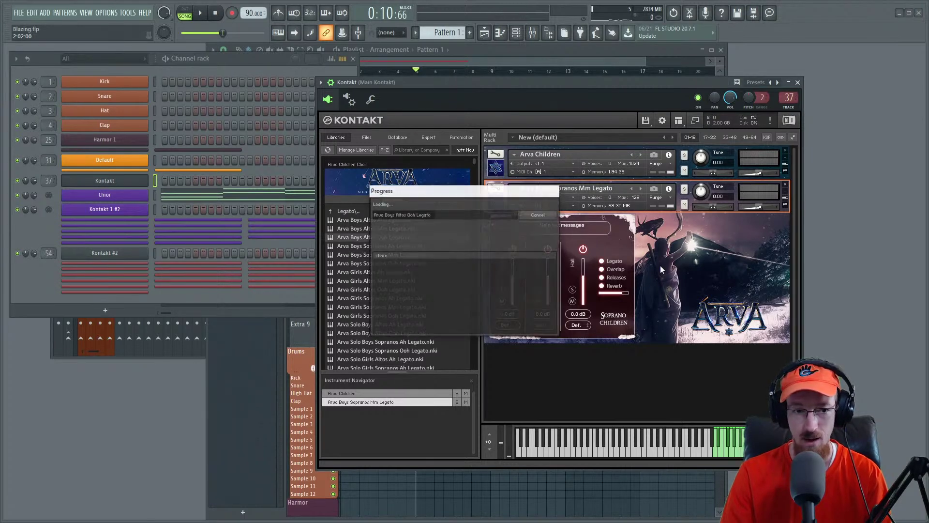
{"action": "left_click", "coordinate": [129, 209]}
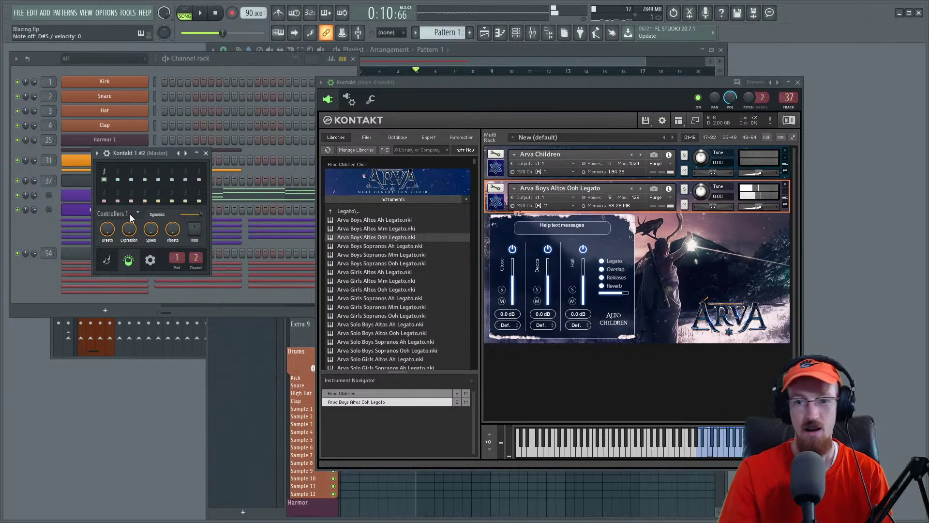
{"action": "left_click", "coordinate": [206, 153]}
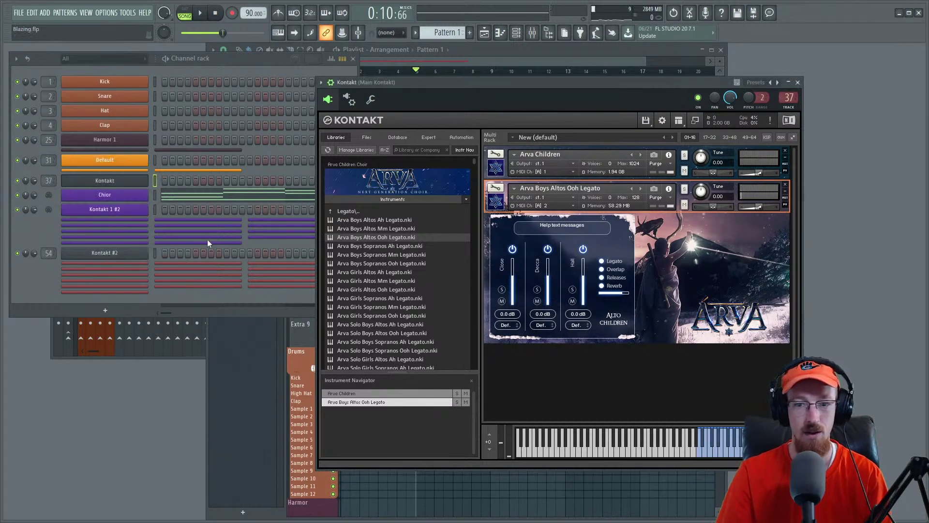
Step: Open the Kontakt 1 #2 channel's piano roll, rename the channel Legato and bring Kontakt back to the front
{"action": "right_click", "coordinate": [143, 208]}
{"action": "left_click", "coordinate": [199, 213]}
{"action": "left_click", "coordinate": [100, 212], "text": "shift"}
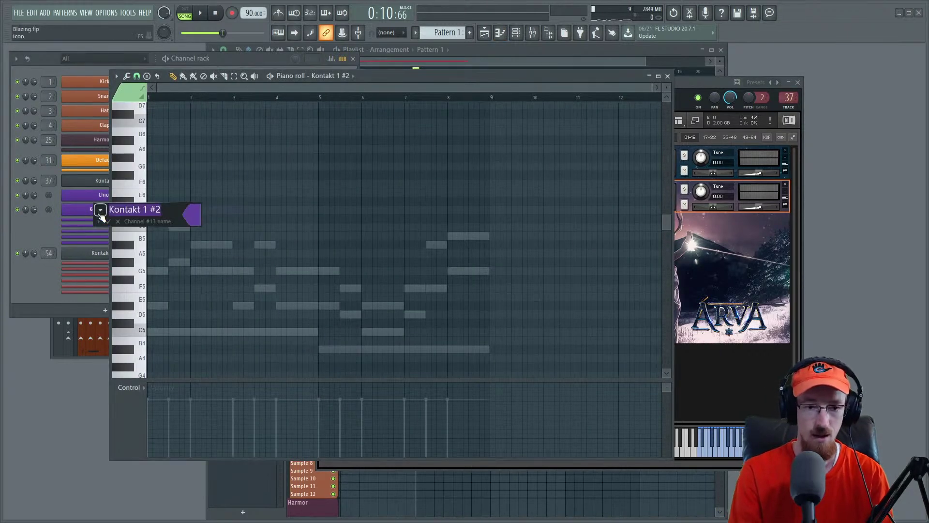
{"action": "type", "text": "Legato"}
{"action": "key", "text": "Return"}
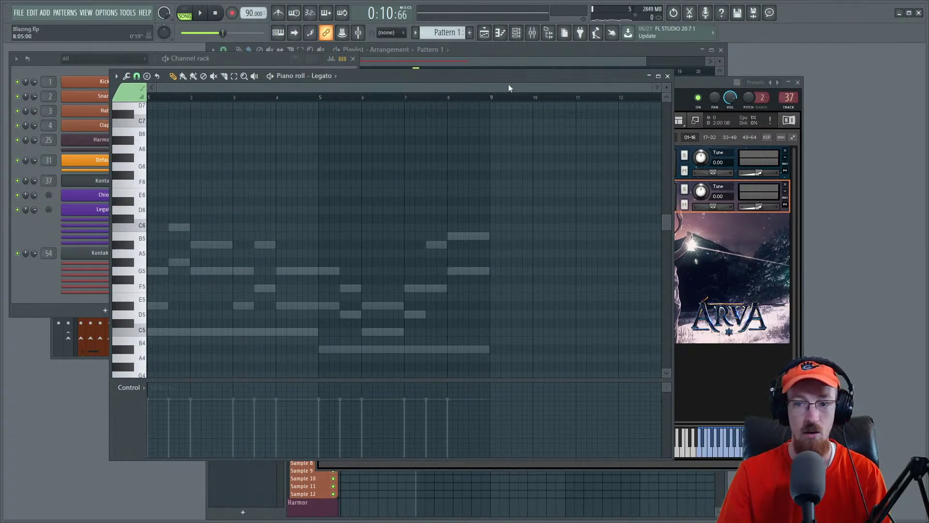
{"action": "left_click", "coordinate": [682, 85]}
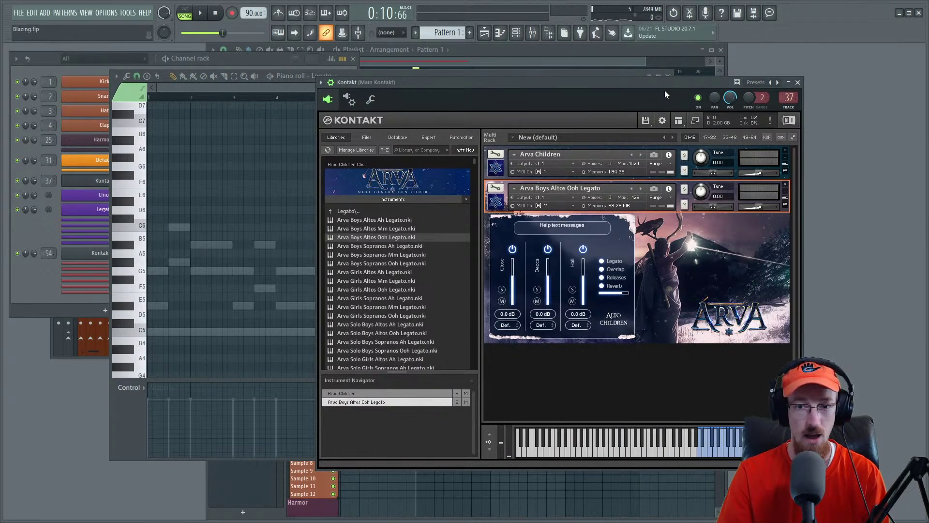
Step: Move the Kontakt window aside and bring the Legato piano roll in front of it
{"action": "left_click_drag", "start_coordinate": [608, 80], "coordinate": [621, 76]}
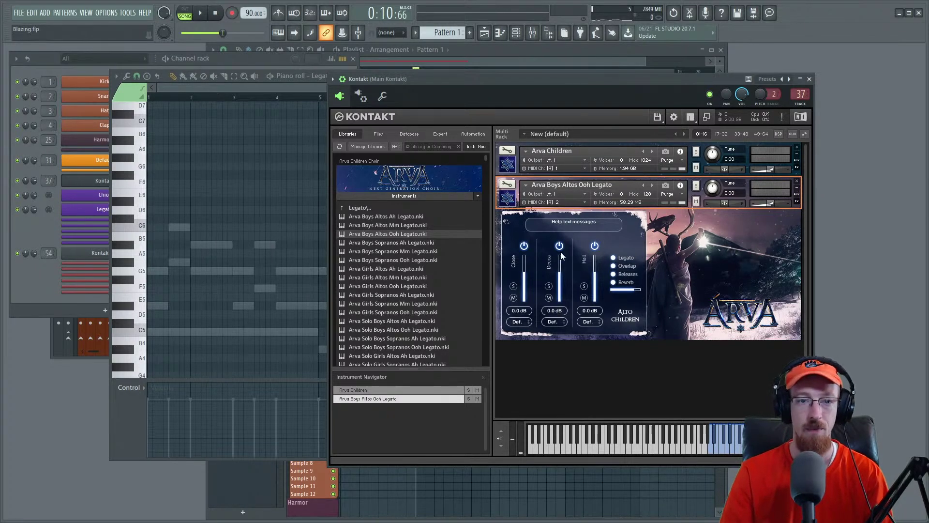
{"action": "left_click_drag", "start_coordinate": [562, 84], "coordinate": [642, 64]}
{"action": "left_click_drag", "start_coordinate": [373, 79], "coordinate": [358, 79]}
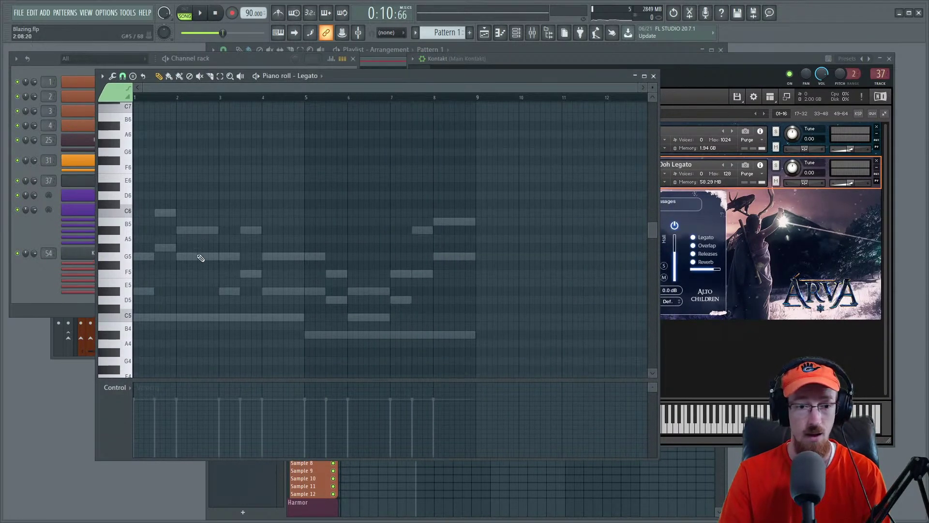
Step: Draw a D#5 at the start of bar 1 and an overlapping G#5 halfway through it, each 10 steps long, with playback running
{"action": "left_click", "coordinate": [151, 306]}
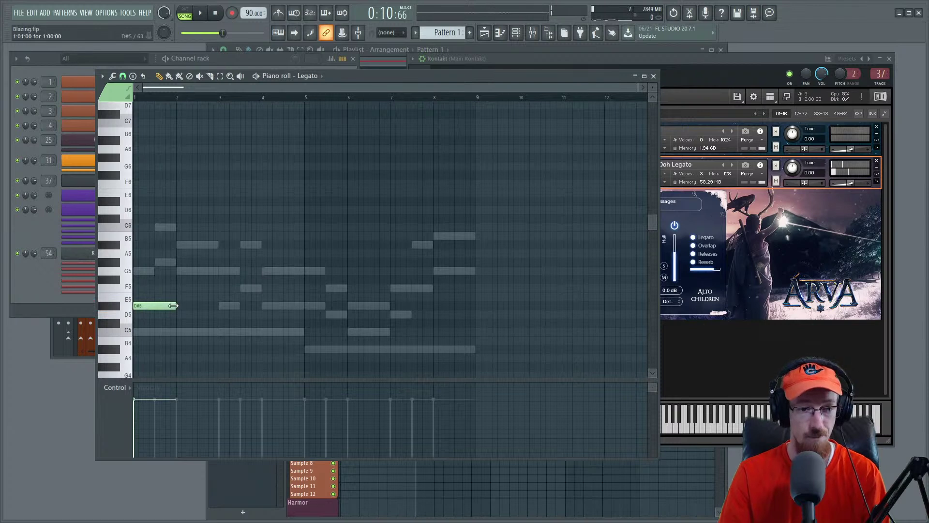
{"action": "key", "text": "space"}
{"action": "key", "text": "space"}
{"action": "left_click", "coordinate": [136, 98]}
{"action": "key", "text": "space"}
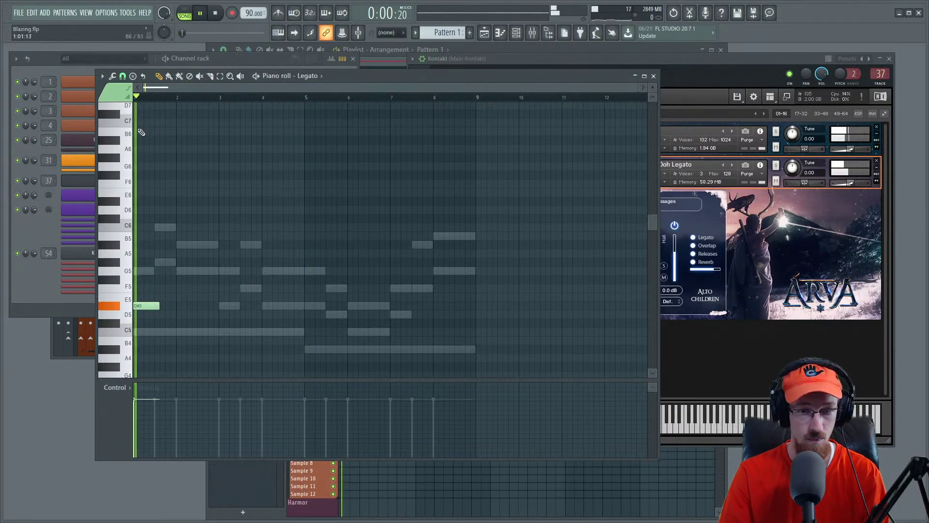
{"action": "left_click", "coordinate": [160, 263]}
{"action": "key", "text": "space"}
{"action": "key", "text": "space"}
{"action": "scroll", "coordinate": [167, 285], "scroll_direction": "up", "scroll_amount": 1}
{"action": "scroll", "coordinate": [373, 305], "scroll_direction": "up", "scroll_amount": 2}
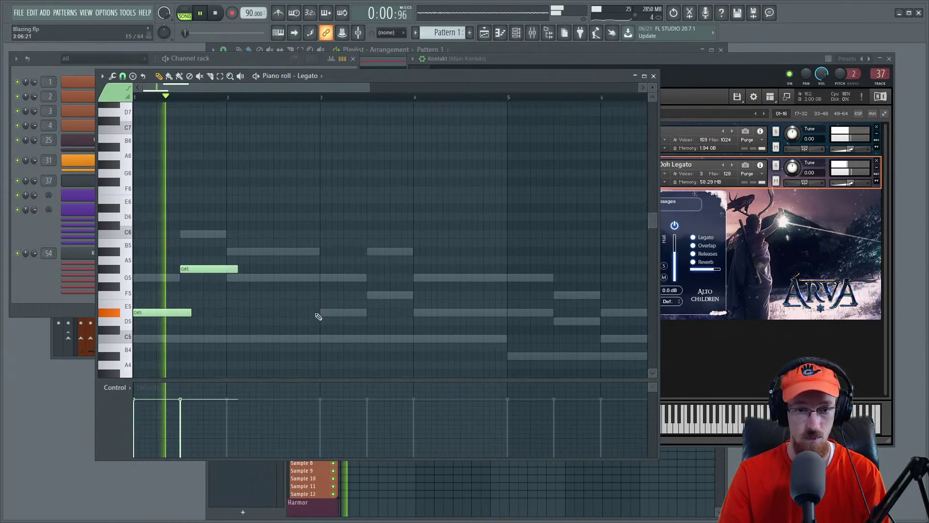
Step: Add a 10-step A#5 at bar 2 and a G5 halfway through that bar, trimmed to end at bar 3
{"action": "left_click", "coordinate": [233, 249]}
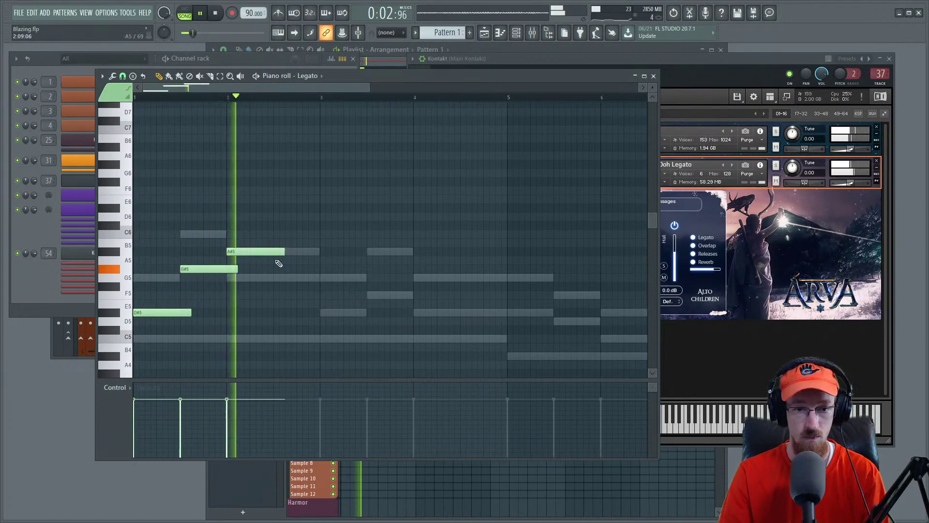
{"action": "key", "text": "space"}
{"action": "key", "text": "space"}
{"action": "scroll", "coordinate": [242, 301], "scroll_direction": "up", "scroll_amount": 2}
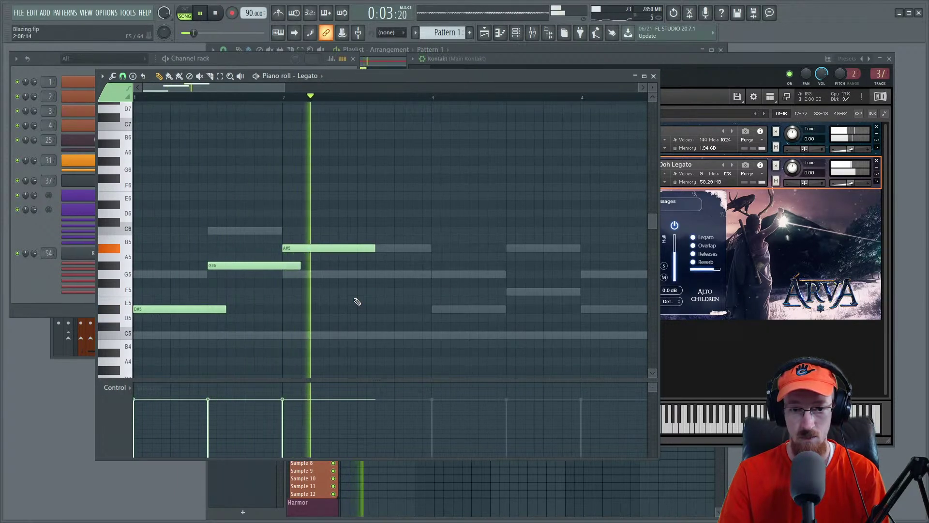
{"action": "key", "text": "space"}
{"action": "left_click", "coordinate": [359, 273]}
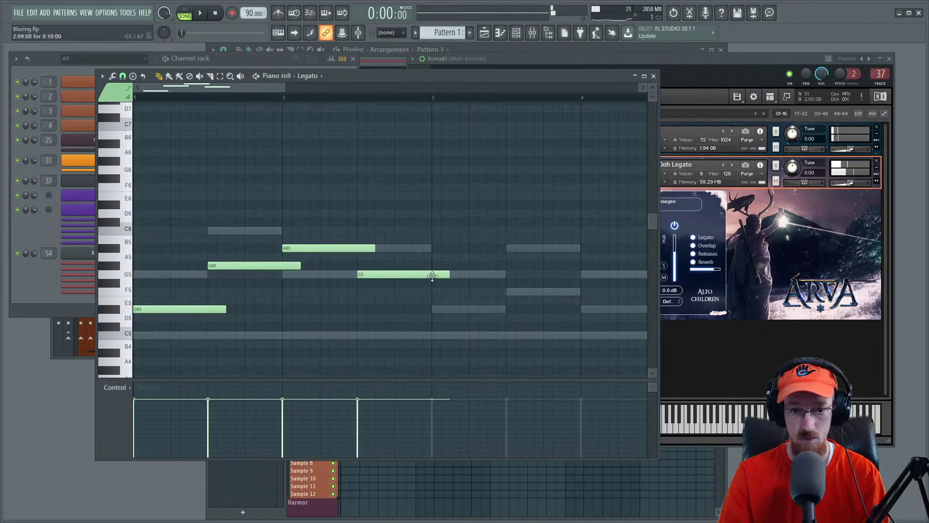
{"action": "left_click_drag", "start_coordinate": [449, 274], "coordinate": [432, 274]}
Step: Set the Boys Altos Ooh Legato Hall microphone to 7.4 dB and Close to -16.9 dB, and play back the result
{"action": "left_click", "coordinate": [809, 342]}
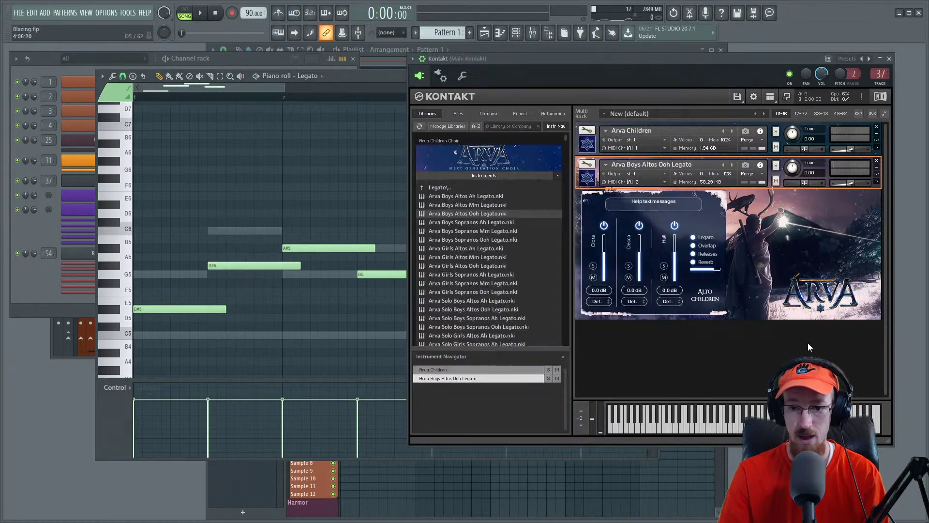
{"action": "left_click_drag", "start_coordinate": [673, 250], "coordinate": [676, 242]}
{"action": "left_click_drag", "start_coordinate": [606, 253], "coordinate": [605, 269]}
{"action": "key", "text": "space"}
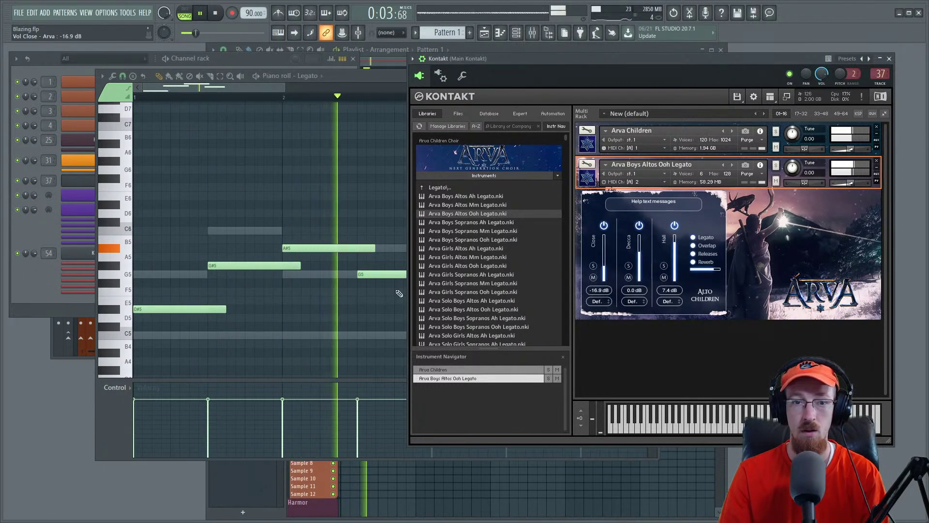
Step: Move the opening D#5 up to C6, lengthen it to slightly overlap bar 2, and delete the G#5 and G5 notes
{"action": "left_click", "coordinate": [247, 78]}
{"action": "key", "text": "space"}
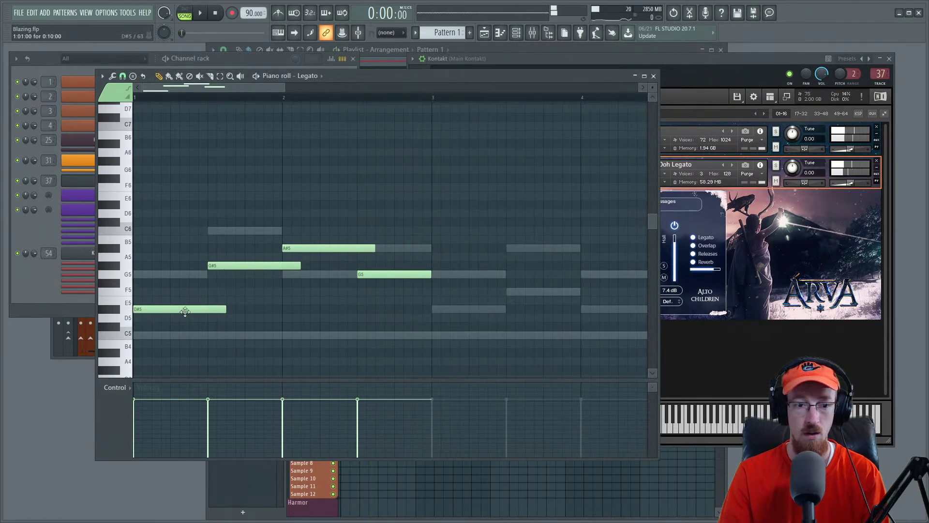
{"action": "left_click_drag", "start_coordinate": [182, 310], "coordinate": [150, 227]}
{"action": "left_click_drag", "start_coordinate": [225, 233], "coordinate": [277, 233]}
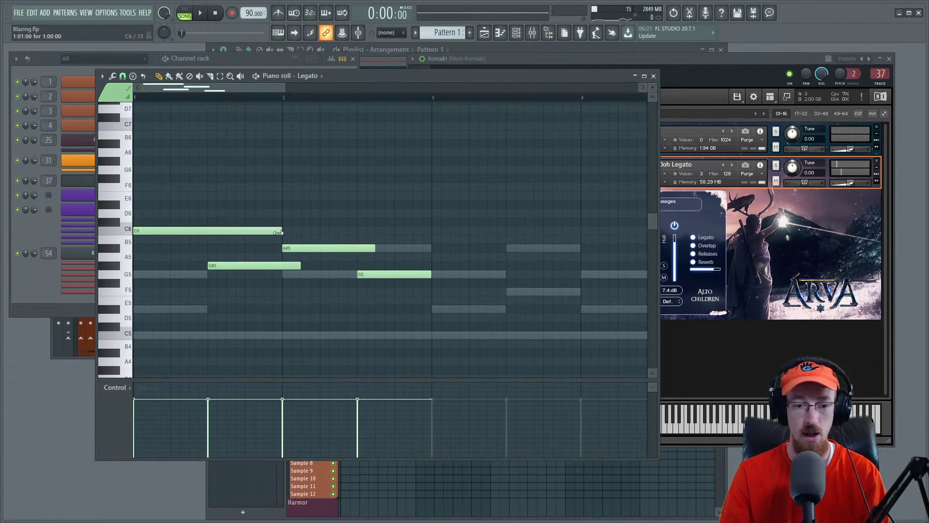
{"action": "right_click", "coordinate": [271, 265]}
{"action": "right_click", "coordinate": [373, 274]}
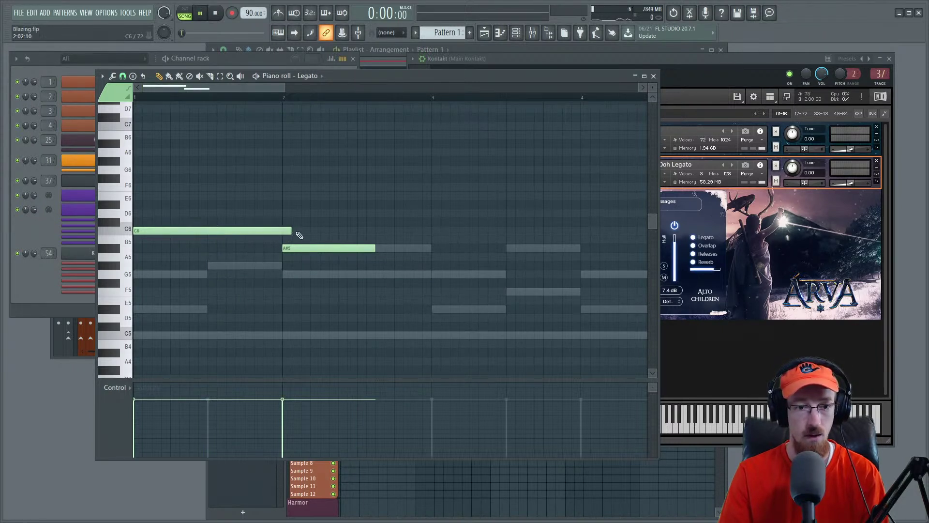
Step: Lengthen the A#5 to 14 steps, then add a short overlapping G#5 at its end and a one-bar G5 at bar 3
{"action": "key", "text": "space"}
{"action": "scroll", "coordinate": [349, 271], "scroll_direction": "down", "scroll_amount": 2}
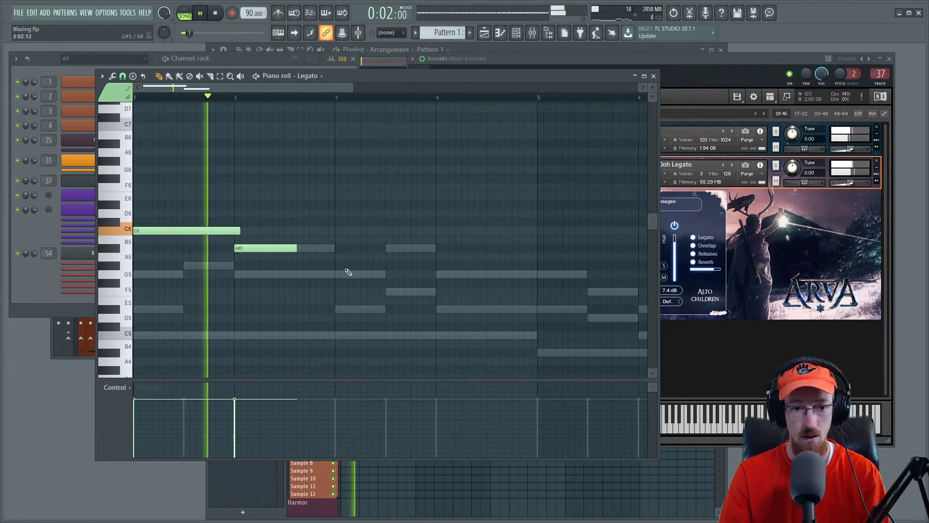
{"action": "left_click_drag", "start_coordinate": [297, 249], "coordinate": [346, 263]}
{"action": "key", "text": "space"}
{"action": "left_click", "coordinate": [323, 260]}
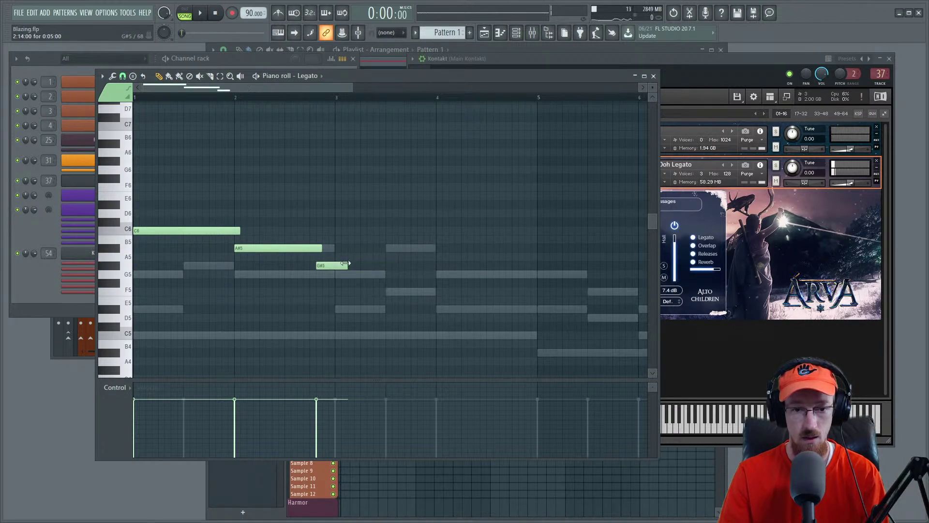
{"action": "left_click", "coordinate": [342, 275]}
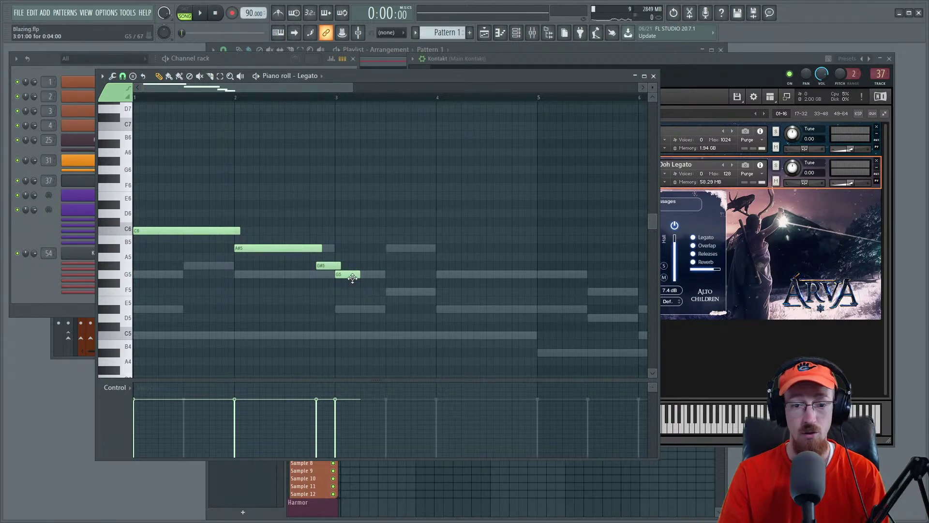
{"action": "left_click_drag", "start_coordinate": [374, 278], "coordinate": [437, 275]}
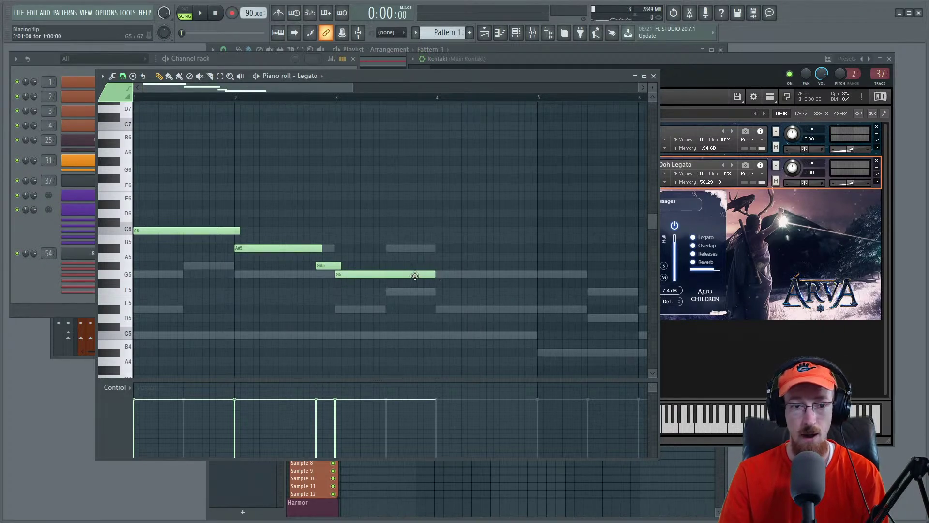
Step: Play back the descending legato phrase from the start together with the choir chords
{"action": "key", "text": "space"}
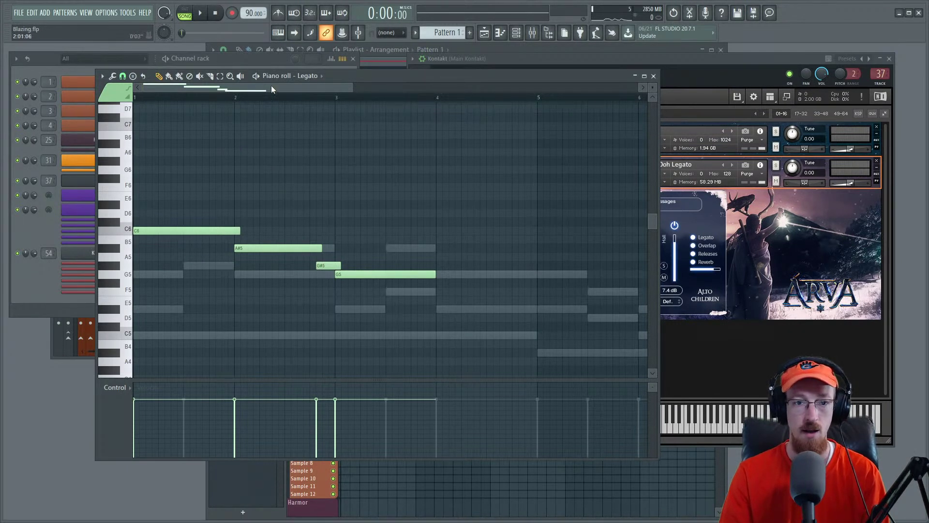
{"action": "left_click_drag", "start_coordinate": [271, 86], "coordinate": [251, 90]}
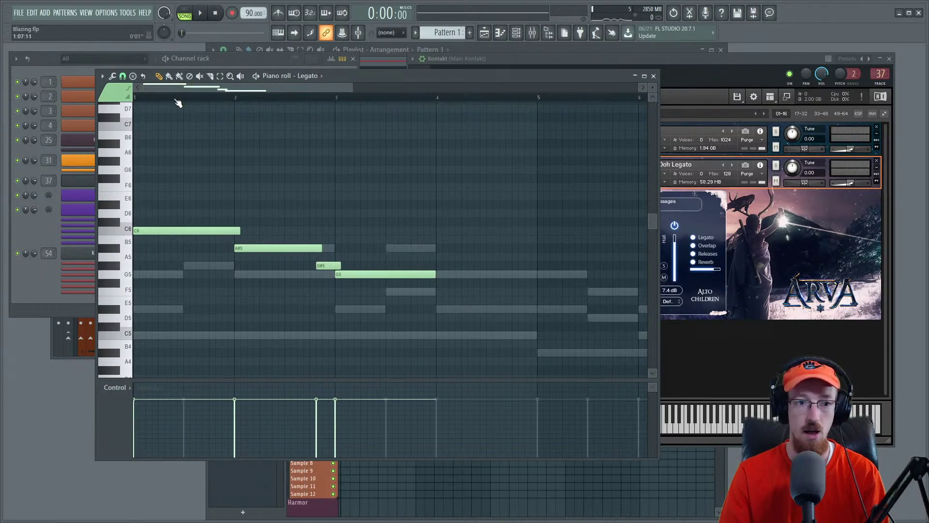
{"action": "left_click", "coordinate": [179, 108]}
{"action": "right_click", "coordinate": [184, 111]}
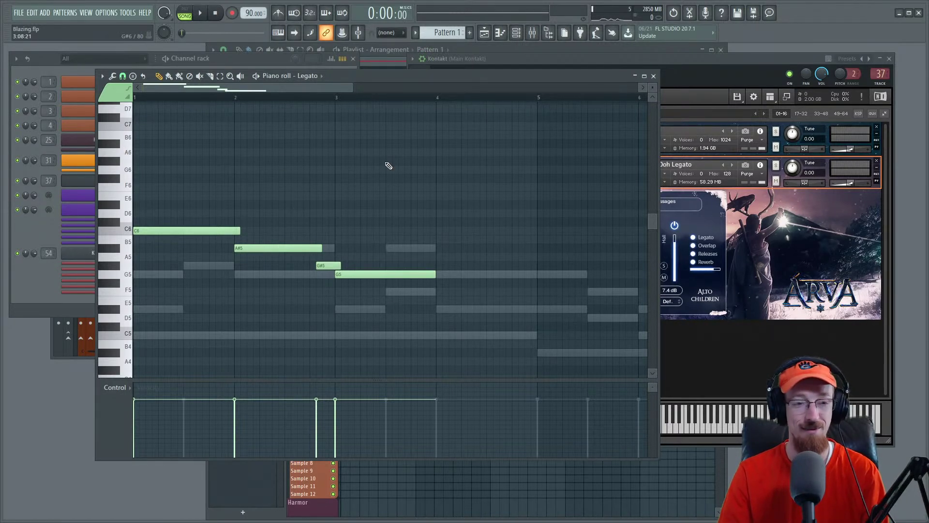
{"action": "key", "text": "space"}
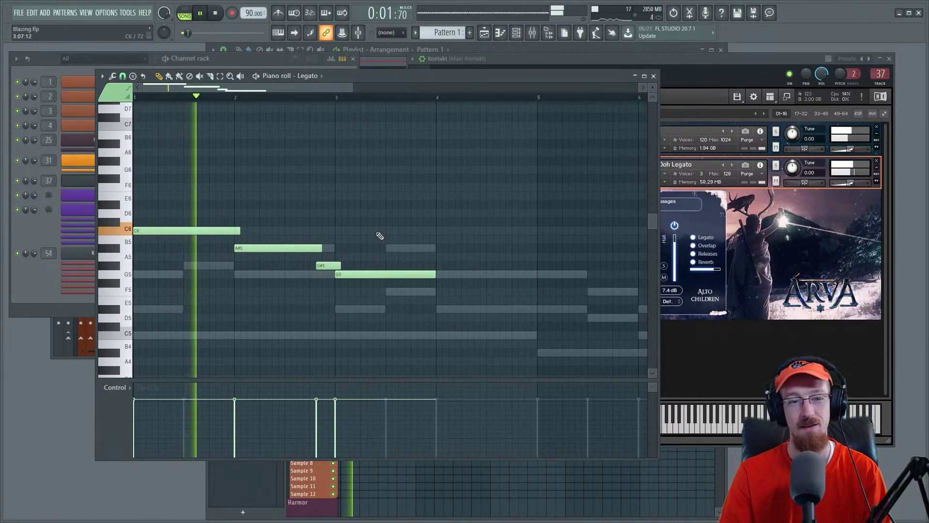
{"action": "scroll", "coordinate": [380, 232], "scroll_direction": "down", "scroll_amount": 1, "text": "ctrl"}
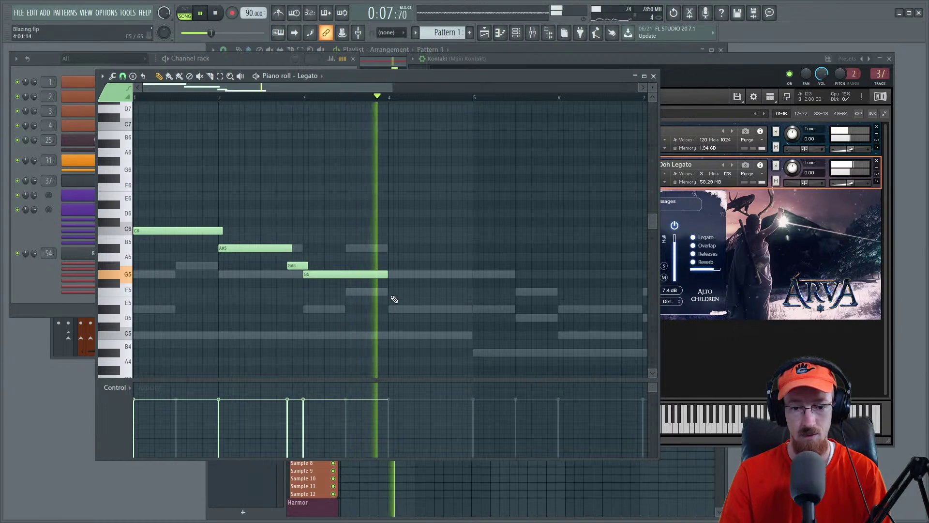
Step: Add a one-bar C5 at bar 4, extend the preceding G5 to overlap it slightly, and play back the transition
{"action": "key", "text": "space"}
{"action": "left_click", "coordinate": [390, 301]}
{"action": "left_click_drag", "start_coordinate": [389, 313], "coordinate": [390, 334]}
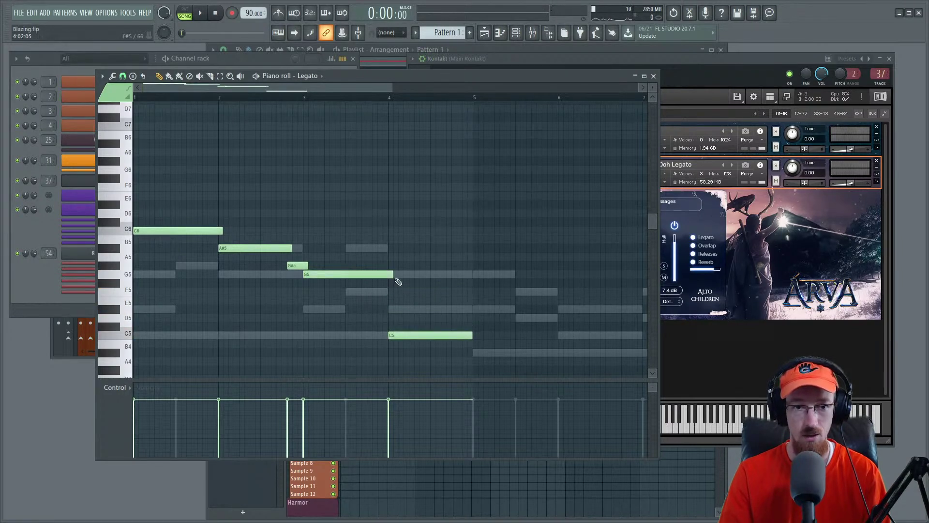
{"action": "left_click", "coordinate": [226, 97]}
{"action": "key", "text": "space"}
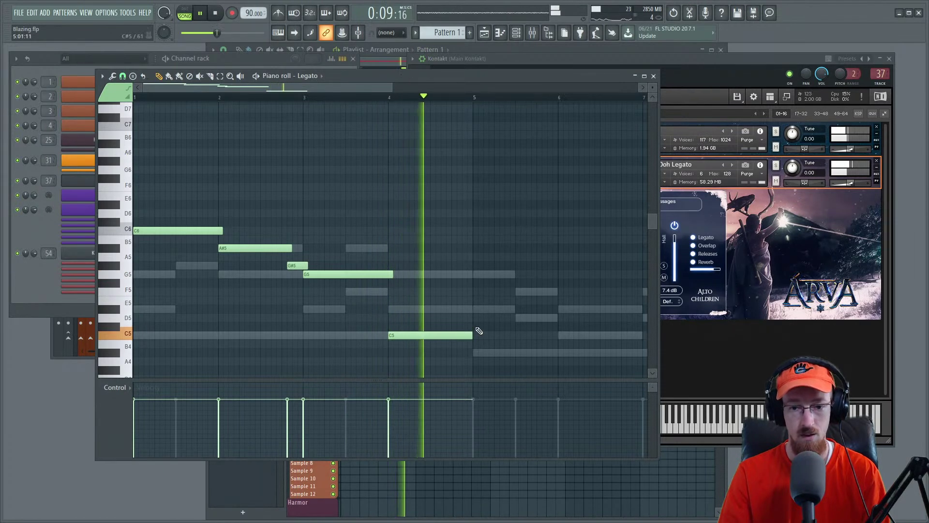
Step: Add a D#5 at bar 5 lasting one bar and one step, and shorten the bar 4 C5 to end before it
{"action": "left_click_drag", "start_coordinate": [532, 295], "coordinate": [403, 261]}
{"action": "scroll", "coordinate": [405, 262], "scroll_direction": "down", "scroll_amount": 2}
{"action": "key", "text": "space"}
{"action": "left_click", "coordinate": [345, 276]}
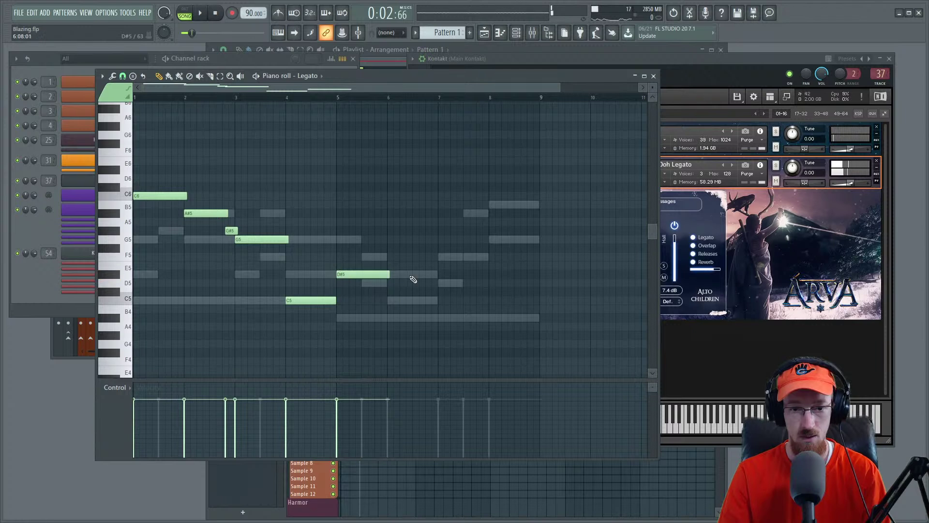
{"action": "scroll", "coordinate": [271, 269], "scroll_direction": "up", "scroll_amount": 1}
{"action": "left_click_drag", "start_coordinate": [455, 225], "coordinate": [422, 243]}
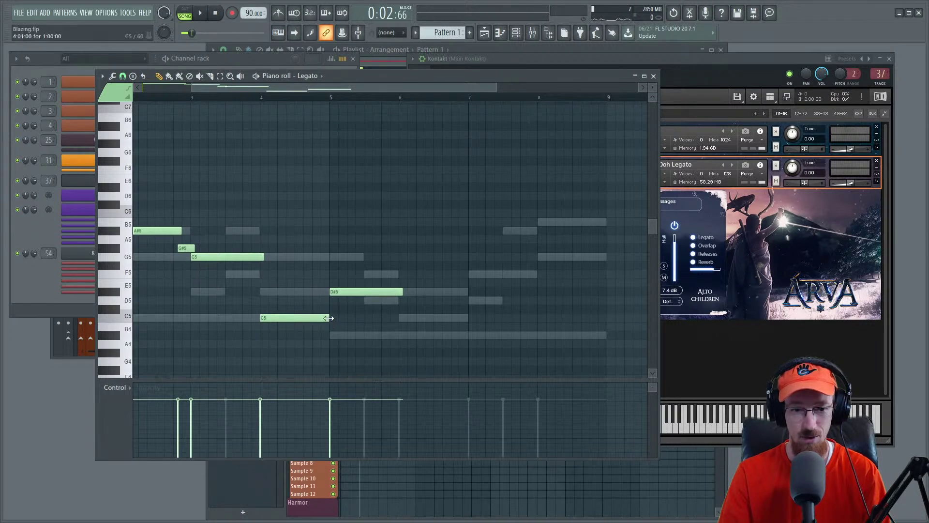
{"action": "scroll", "coordinate": [300, 243], "scroll_direction": "down", "scroll_amount": 1}
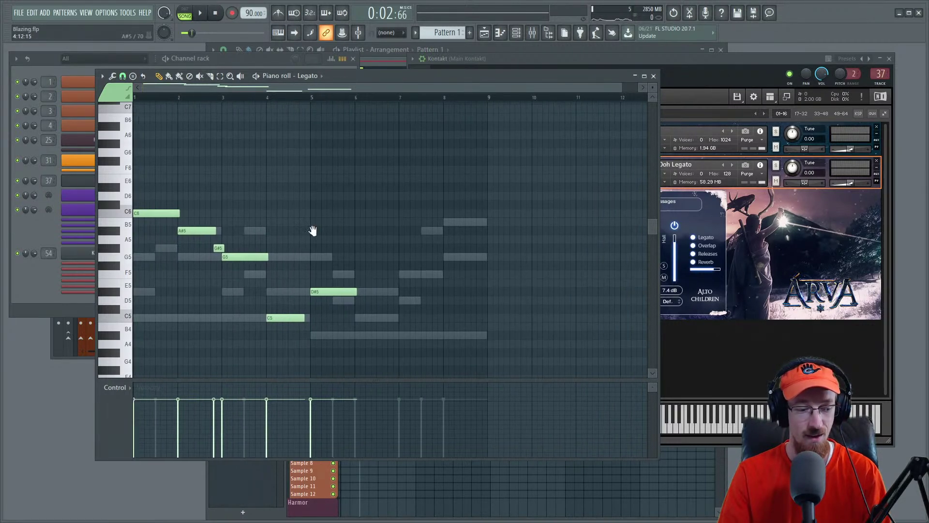
{"action": "scroll", "coordinate": [346, 236], "scroll_direction": "down", "scroll_amount": 2}
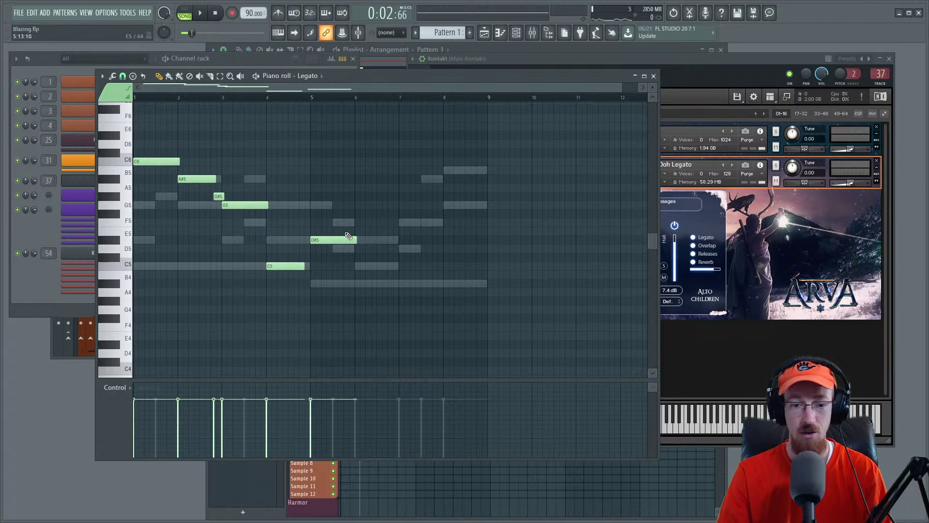
{"action": "scroll", "coordinate": [312, 232], "scroll_direction": "up", "scroll_amount": 1}
{"action": "scroll", "coordinate": [350, 230], "scroll_direction": "up", "scroll_amount": 1}
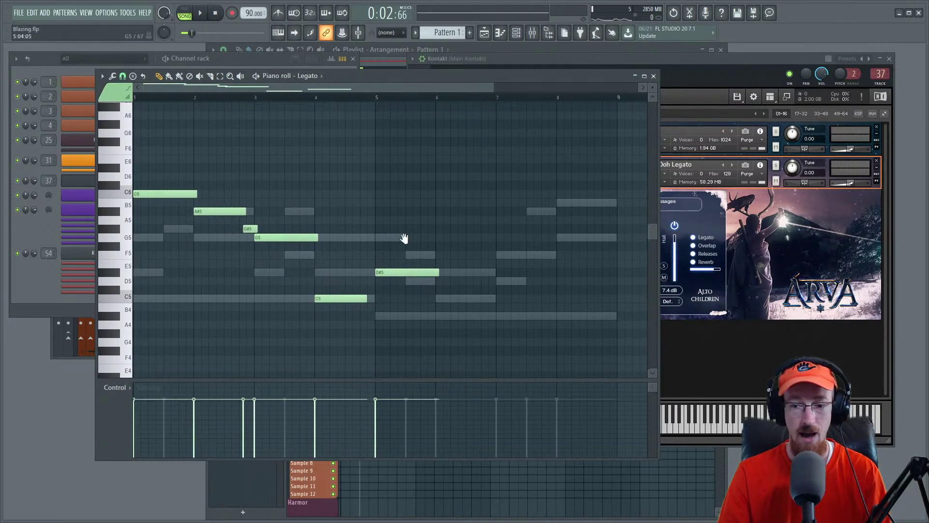
{"action": "scroll", "coordinate": [436, 253], "scroll_direction": "down", "scroll_amount": 2}
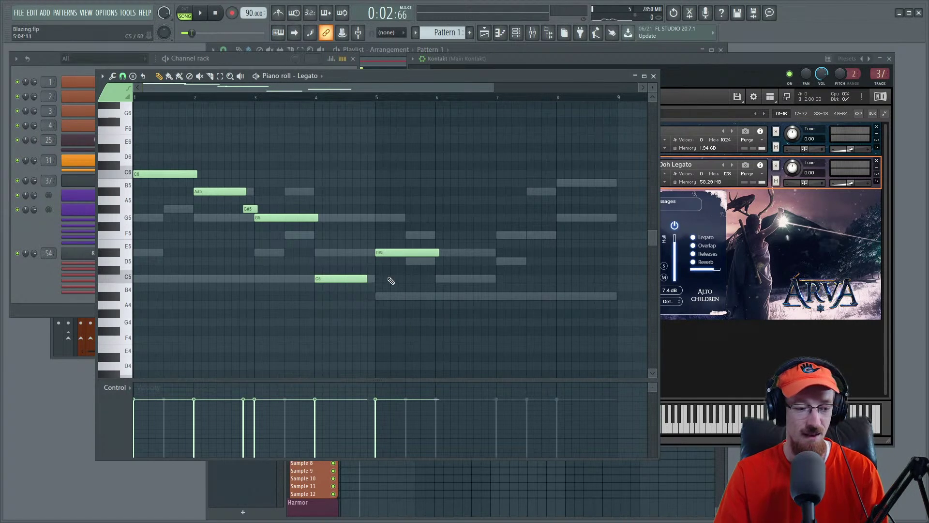
Step: Add a 14-step A#5 at the start of bar 6 and play back the legato line
{"action": "left_click", "coordinate": [441, 236]}
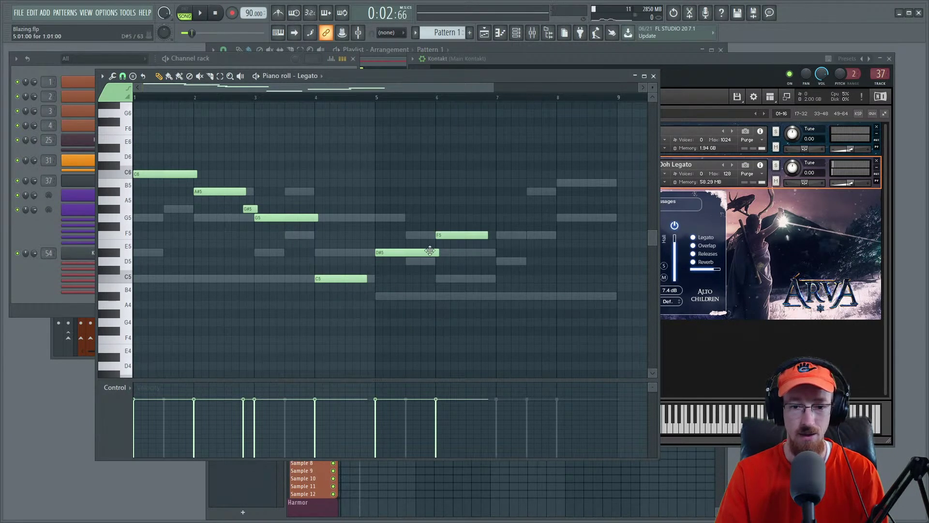
{"action": "left_click_drag", "start_coordinate": [455, 289], "coordinate": [452, 192]}
{"action": "key", "text": "space"}
{"action": "scroll", "coordinate": [394, 233], "scroll_direction": "up", "scroll_amount": 2, "text": "ctrl"}
{"action": "left_click_drag", "start_coordinate": [437, 226], "coordinate": [394, 224]}
{"action": "scroll", "coordinate": [433, 228], "scroll_direction": "down", "scroll_amount": 1, "text": "ctrl"}
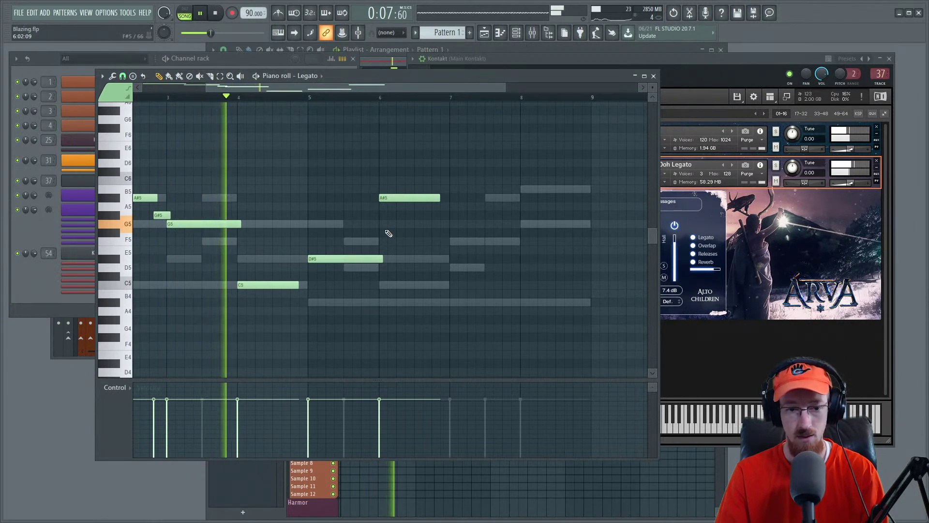
Step: Extend the C5 to overlap the D#5, add a G5 halfway through bar 5 lasting one bar and two steps, and play it back
{"action": "left_click_drag", "start_coordinate": [299, 285], "coordinate": [316, 285]}
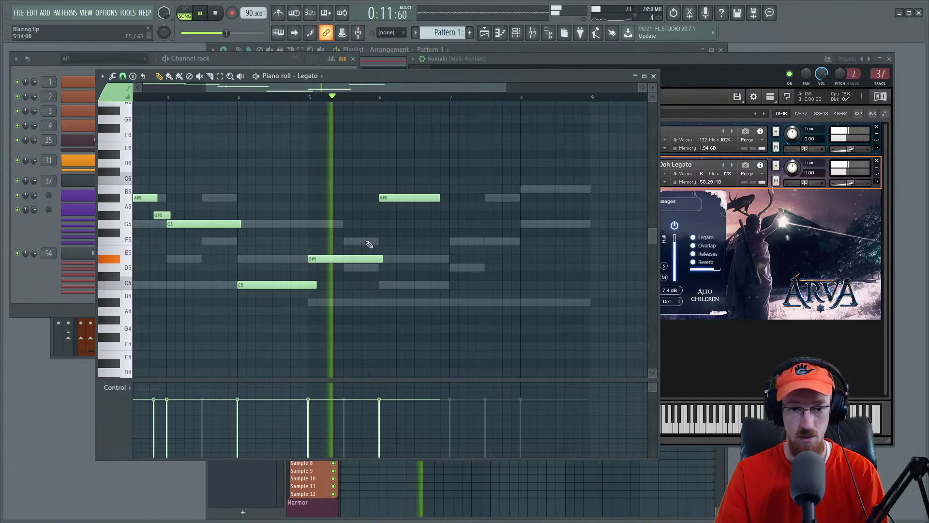
{"action": "key", "text": "space"}
{"action": "left_click", "coordinate": [346, 188]}
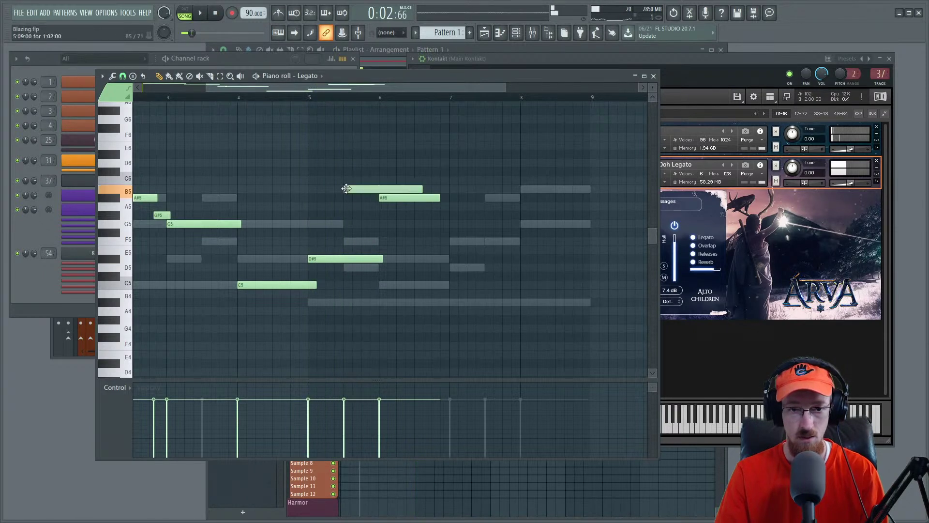
{"action": "left_click", "coordinate": [311, 99]}
{"action": "left_click_drag", "start_coordinate": [358, 189], "coordinate": [356, 224]}
{"action": "key", "text": "space"}
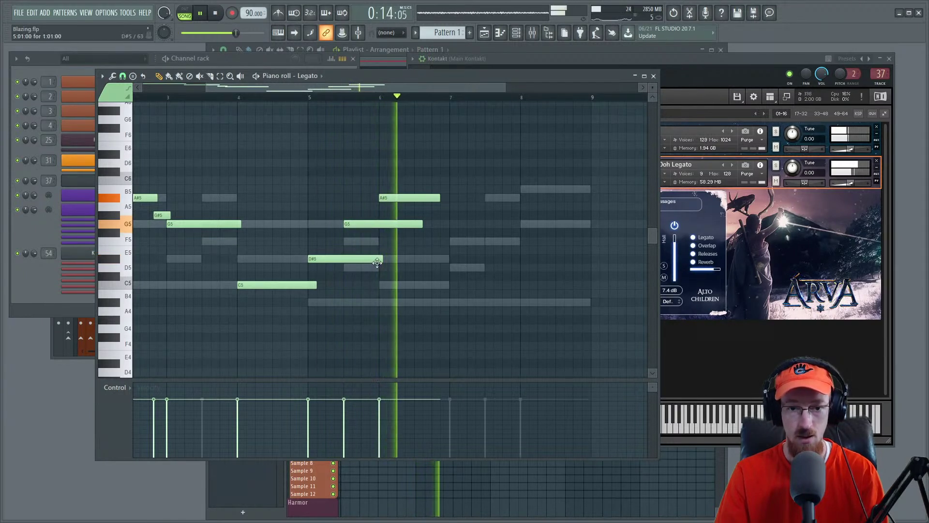
Step: Try shortening the bar 5 D#5 to end where the G5 starts, and audition the passage from bar 5
{"action": "key", "text": "space"}
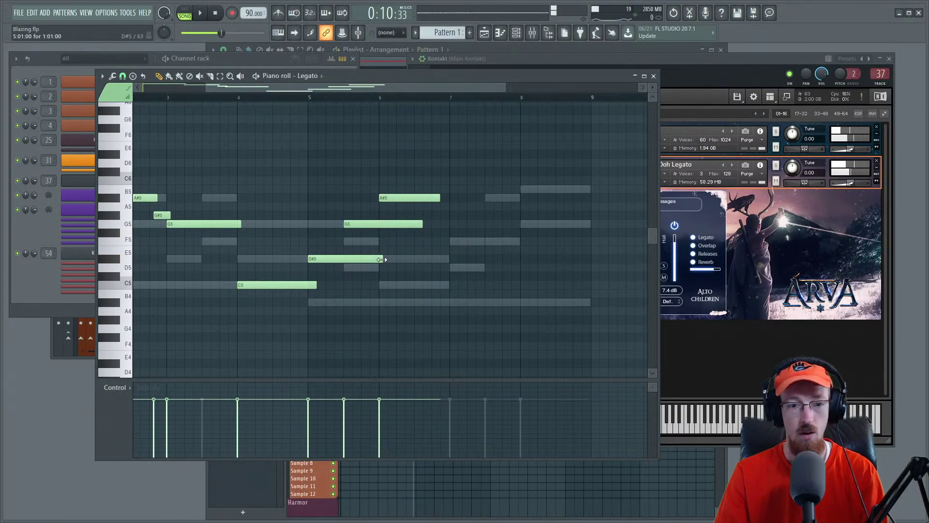
{"action": "key", "text": "space"}
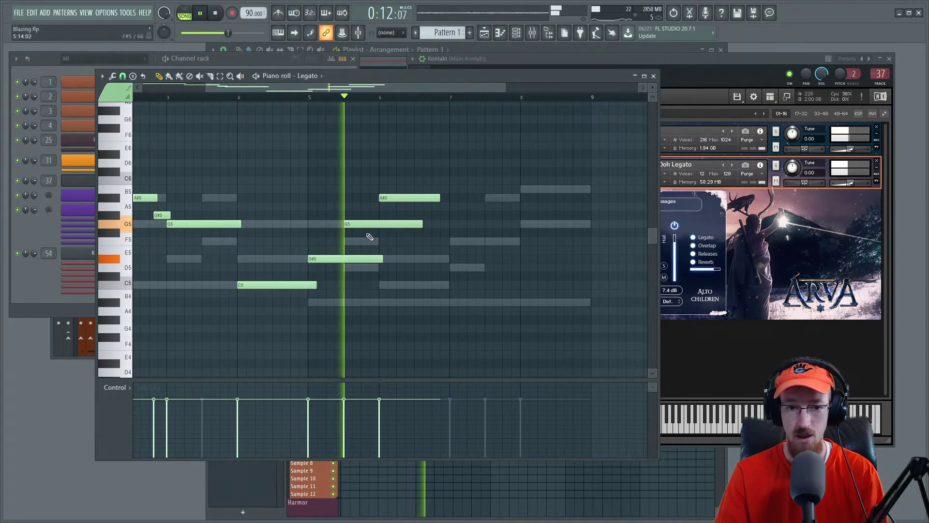
{"action": "key", "text": "space"}
{"action": "left_click_drag", "start_coordinate": [382, 259], "coordinate": [346, 258]}
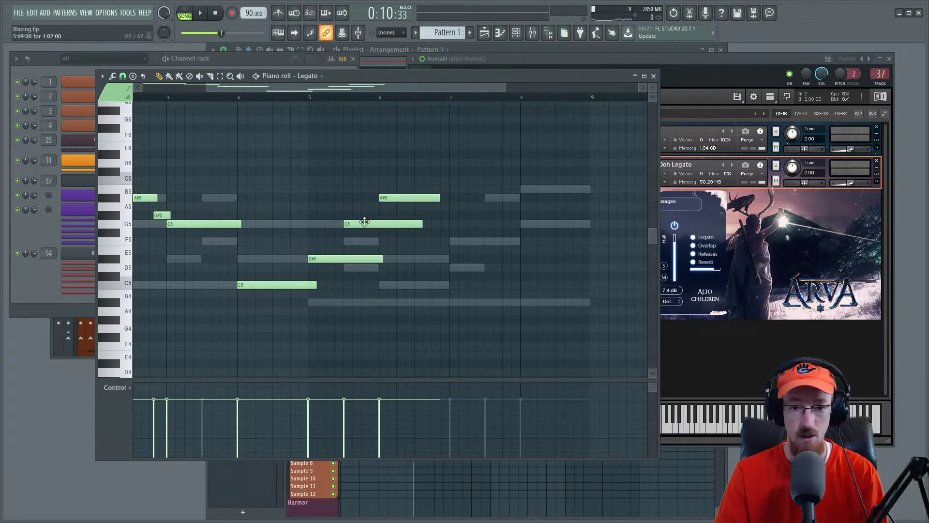
{"action": "key", "text": "space"}
{"action": "key", "text": "space"}
Step: Play back the melody and extend the mid-bar-5 G5 to end together with the bar 6 A#5
{"action": "left_click_drag", "start_coordinate": [285, 227], "coordinate": [392, 247]}
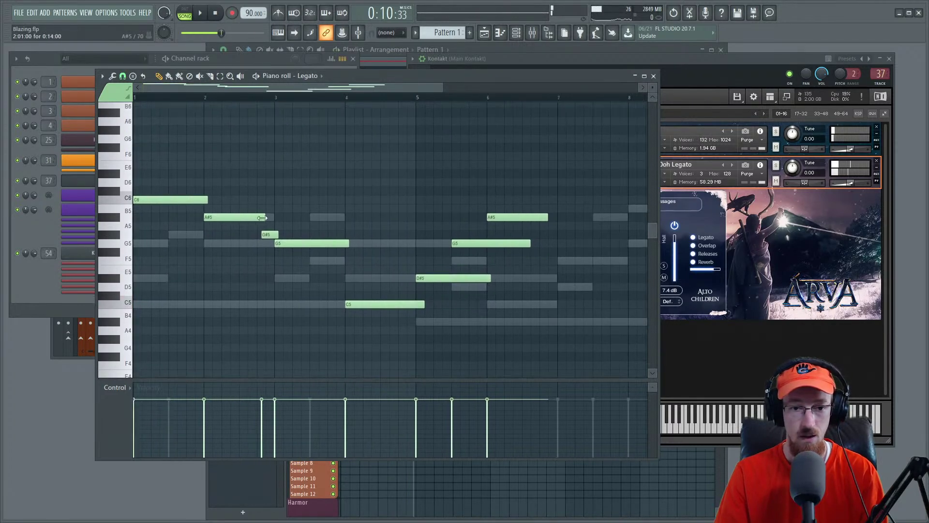
{"action": "key", "text": "space"}
{"action": "left_click_drag", "start_coordinate": [416, 200], "coordinate": [238, 241]}
{"action": "left_click_drag", "start_coordinate": [363, 258], "coordinate": [381, 257]}
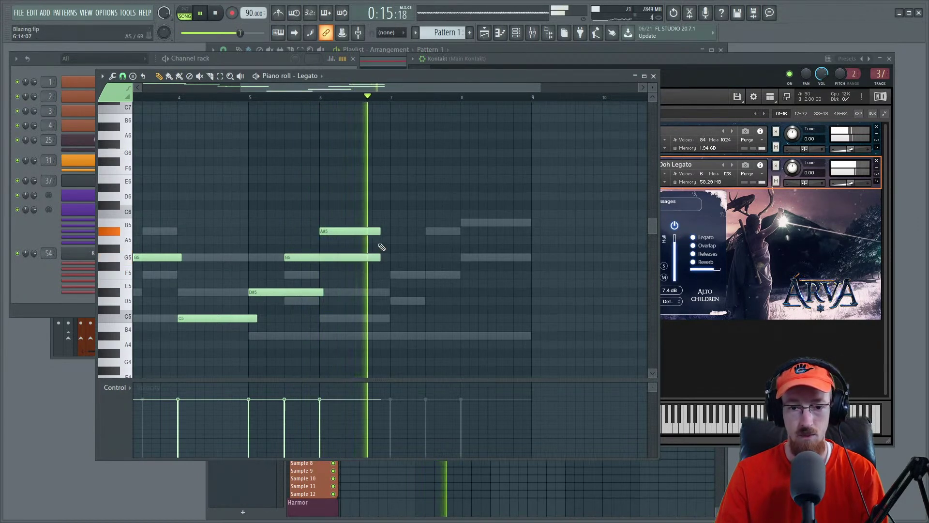
Step: Add an F5 at bar 7 lasting one bar and two steps, and play back the line from bar 5
{"action": "key", "text": "space"}
{"action": "left_click", "coordinate": [395, 274]}
{"action": "key", "text": "space"}
{"action": "left_click_drag", "start_coordinate": [485, 275], "coordinate": [469, 275]}
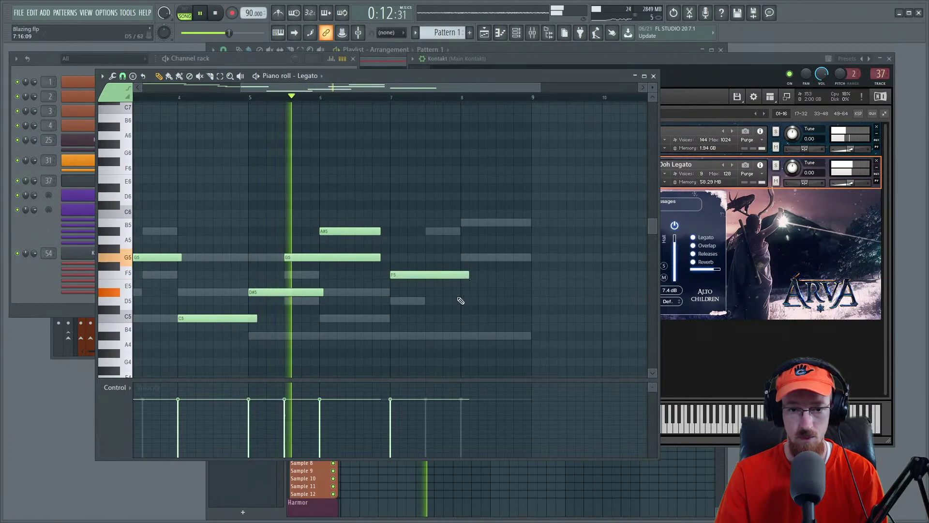
Step: Add a ten-step A#5 halfway through bar 7, one-bar B5 and G5 notes at bar 8, and extend the long G5 slightly into bar 7
{"action": "left_click", "coordinate": [432, 232]}
{"action": "left_click", "coordinate": [463, 222]}
{"action": "left_click_drag", "start_coordinate": [501, 232], "coordinate": [469, 232]}
{"action": "left_click_drag", "start_coordinate": [538, 222], "coordinate": [531, 223]}
{"action": "left_click", "coordinate": [473, 257]}
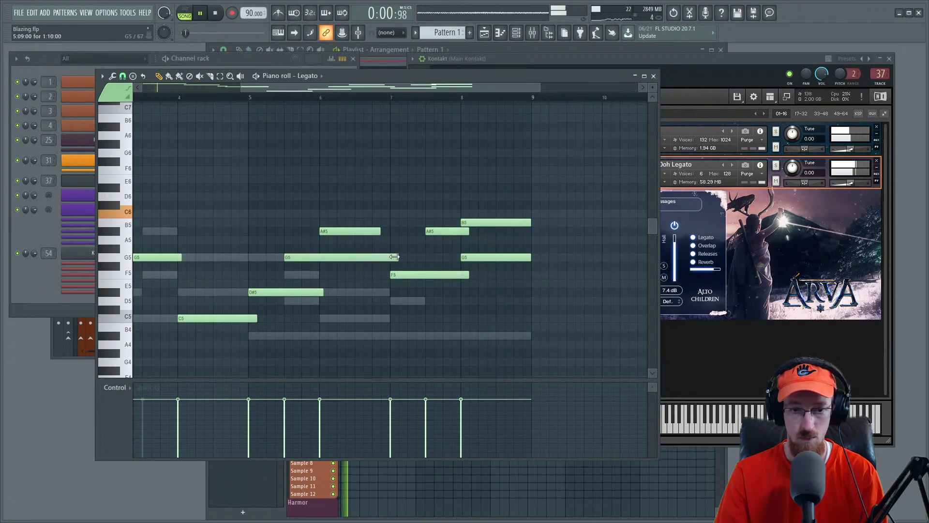
Step: Play back the melody and raise the Hall mic level of the Boys Altos Ooh Legato patch to 9.2 dB
{"action": "scroll", "coordinate": [395, 222], "scroll_direction": "down", "scroll_amount": 3}
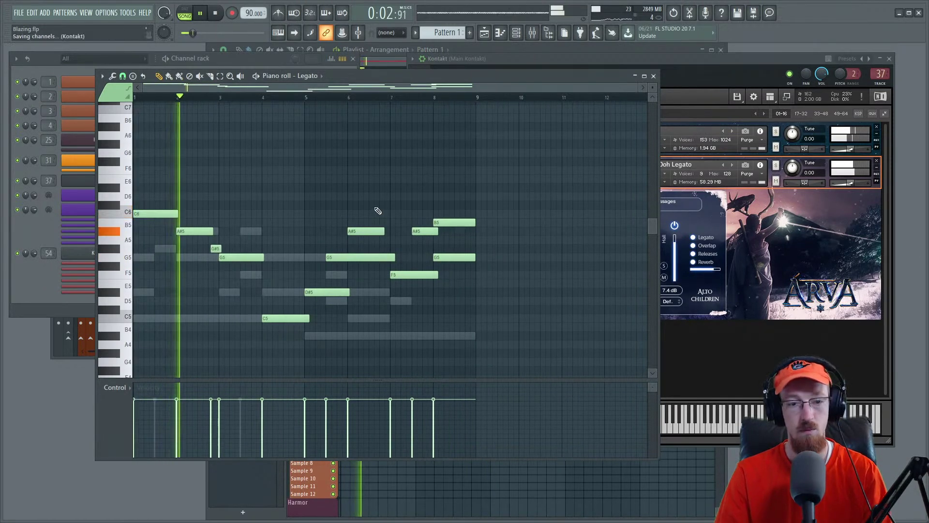
{"action": "left_click", "coordinate": [748, 338]}
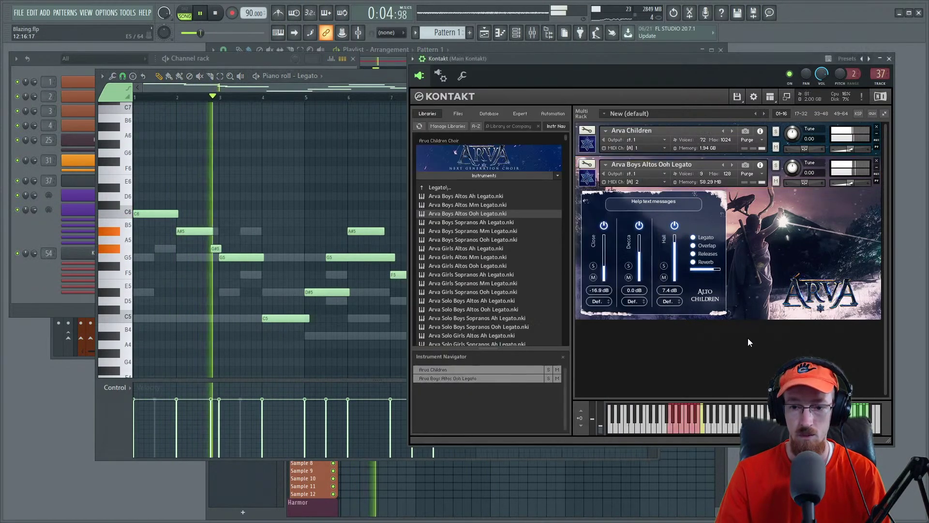
{"action": "left_click_drag", "start_coordinate": [676, 241], "coordinate": [676, 238]}
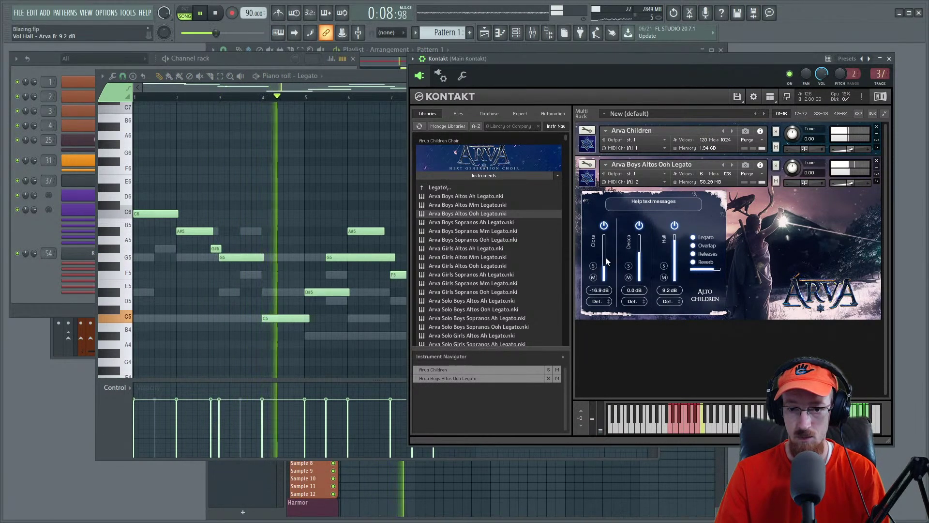
{"action": "key", "text": "space"}
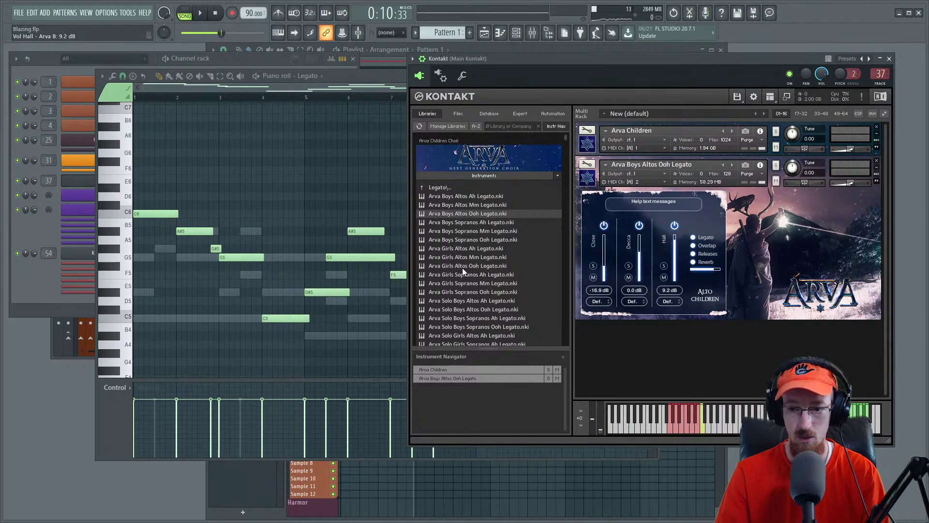
Step: Try the altos legato patch with Overlap switched off, playing from bar 5, and switch Overlap back on
{"action": "scroll", "coordinate": [551, 313], "scroll_direction": "down", "scroll_amount": 1}
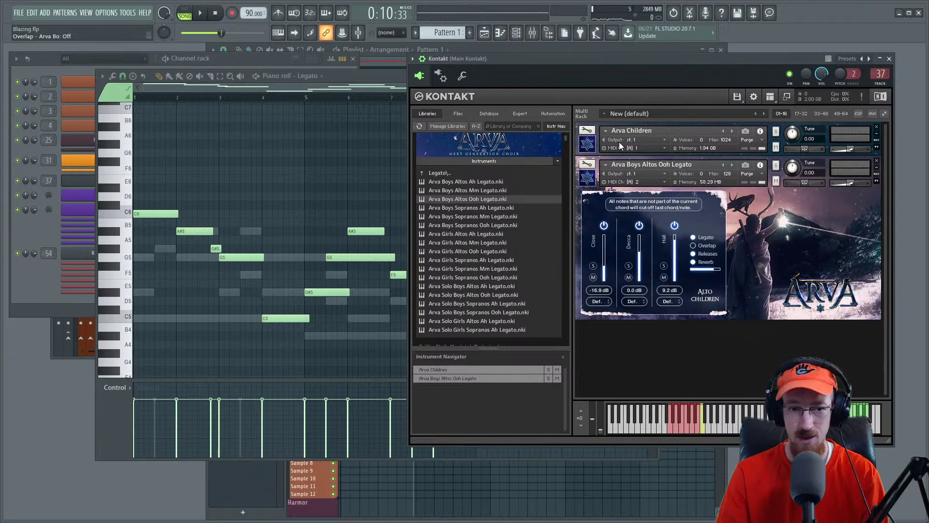
{"action": "left_click", "coordinate": [312, 100]}
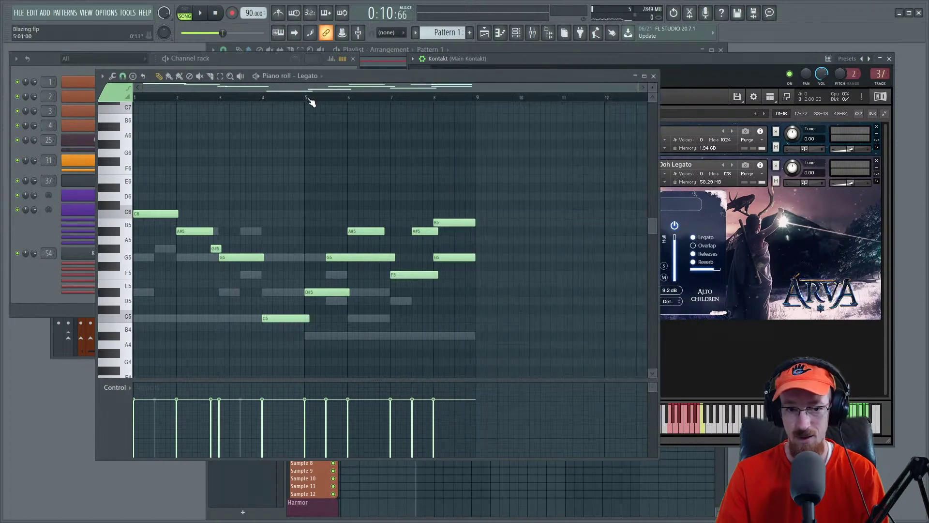
{"action": "key", "text": "space"}
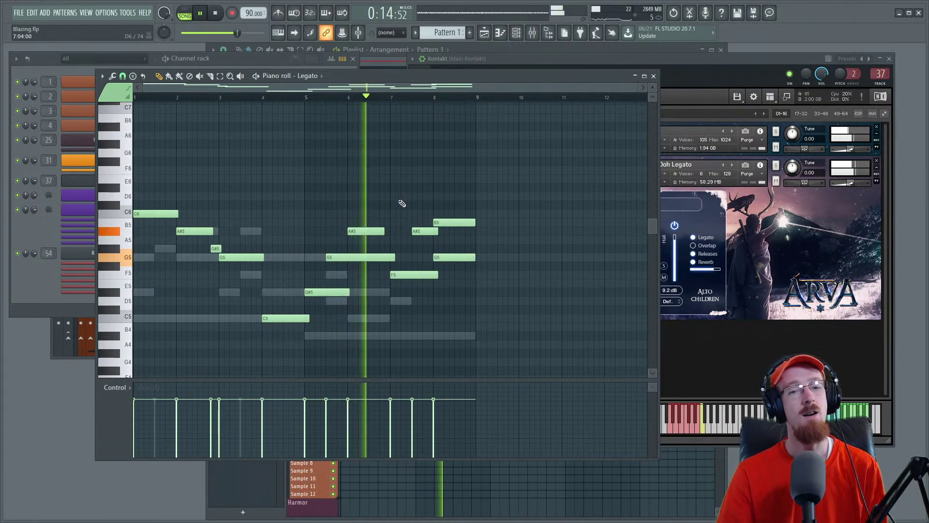
{"action": "key", "text": "space"}
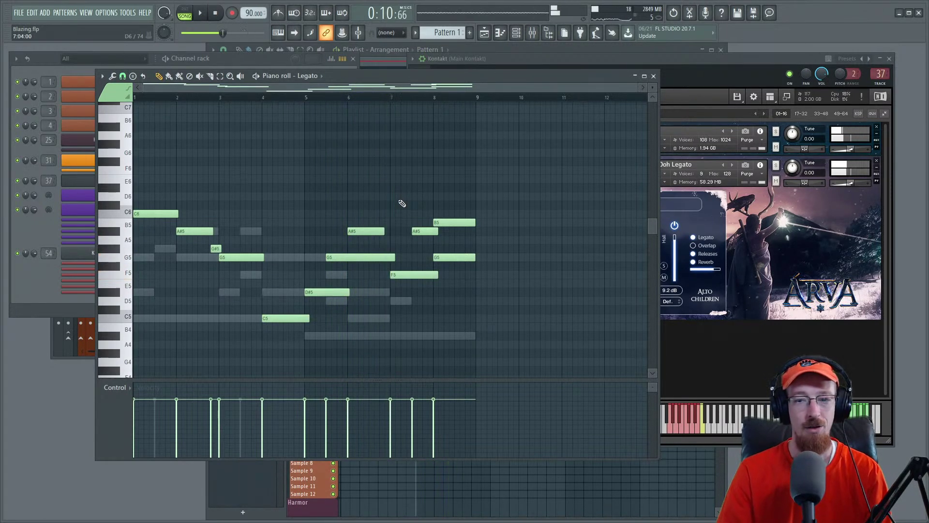
{"action": "left_click", "coordinate": [702, 246]}
{"action": "left_click", "coordinate": [694, 247]}
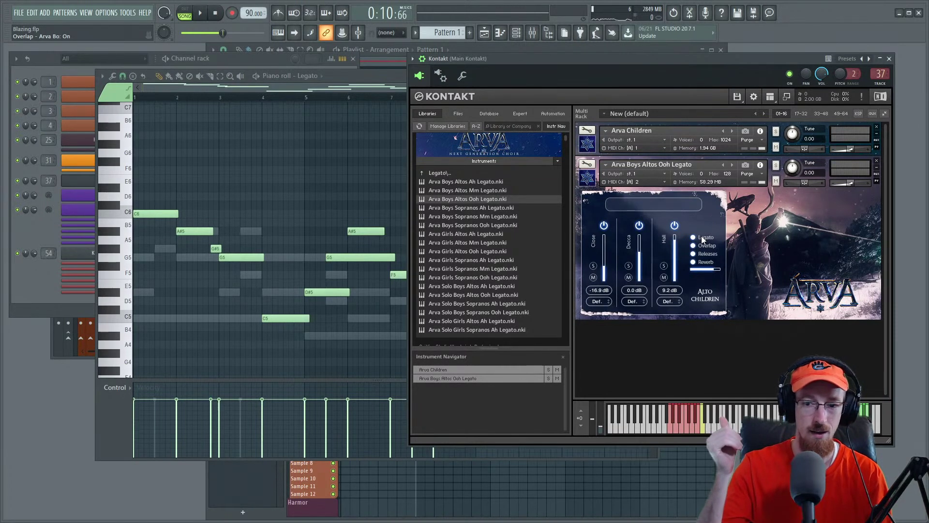
{"action": "left_click", "coordinate": [368, 260]}
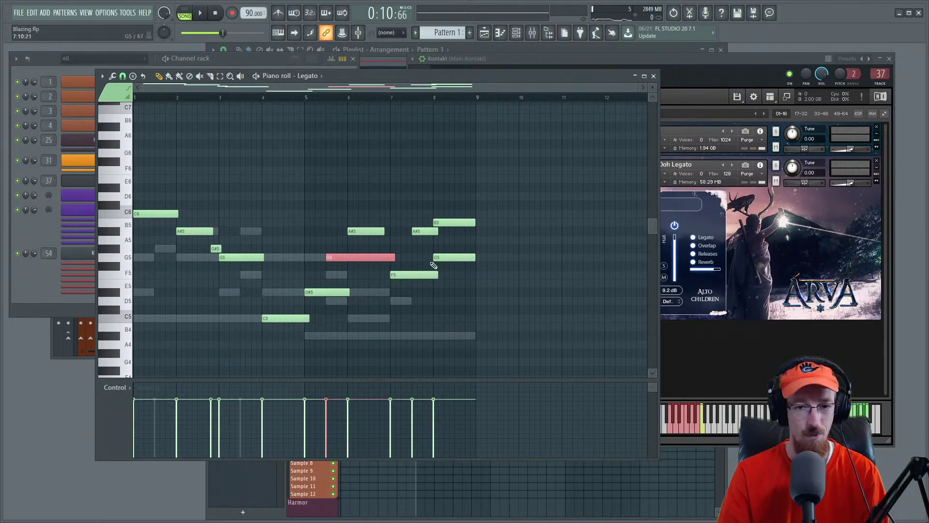
{"action": "left_click", "coordinate": [473, 257]}
{"action": "scroll", "coordinate": [359, 254], "scroll_direction": "up", "scroll_amount": 2, "text": "ctrl"}
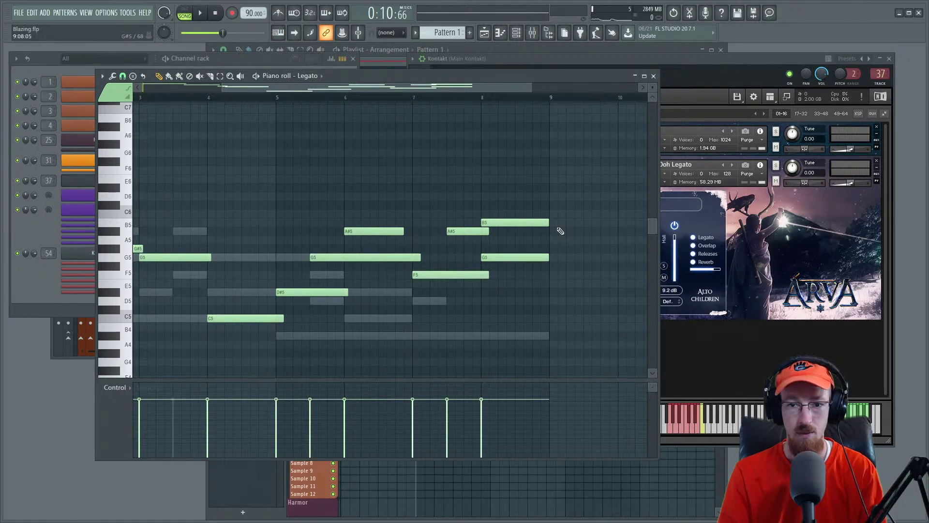
Step: Replace the Boys Altos Ooh Legato instrument with Arva Boys Sopranos Ooh Legato and play the melody through to the end
{"action": "left_click", "coordinate": [759, 369]}
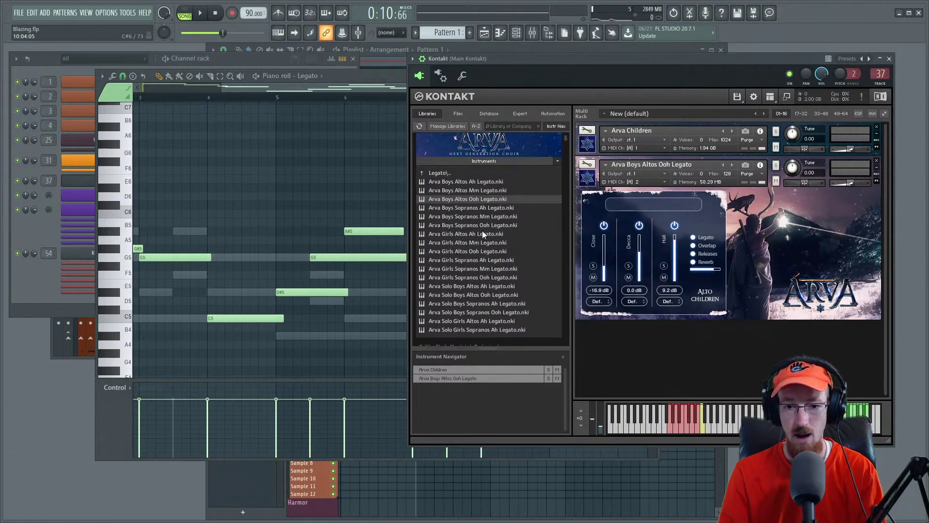
{"action": "left_click_drag", "start_coordinate": [440, 224], "coordinate": [715, 241]}
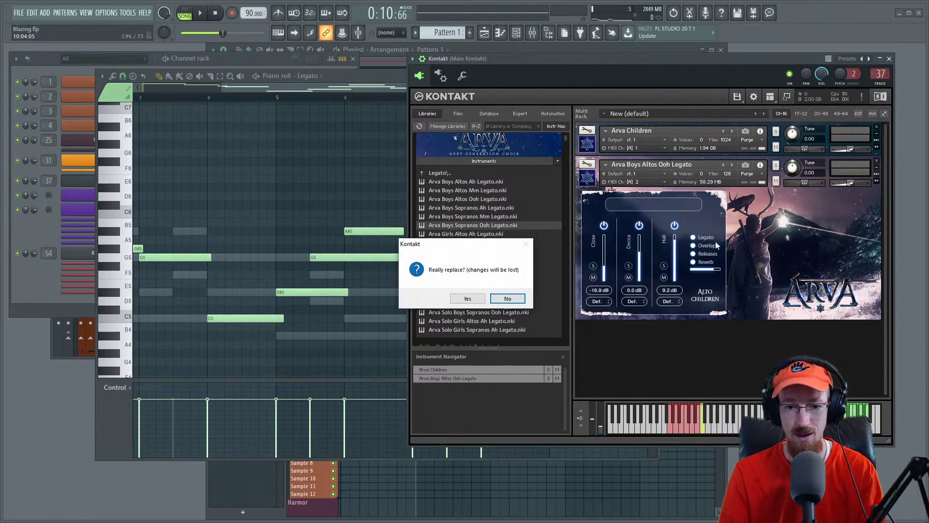
{"action": "left_click", "coordinate": [466, 299]}
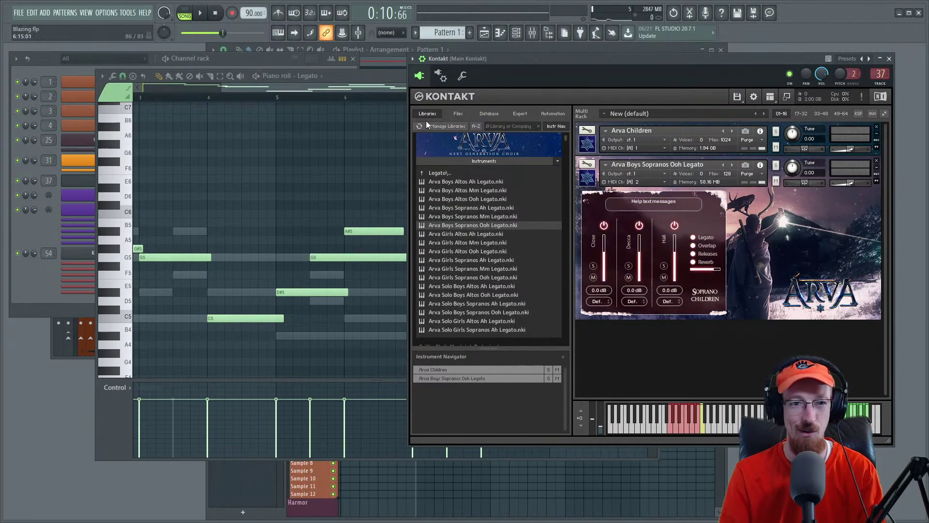
{"action": "left_click_drag", "start_coordinate": [322, 87], "coordinate": [245, 97]}
{"action": "key", "text": "space"}
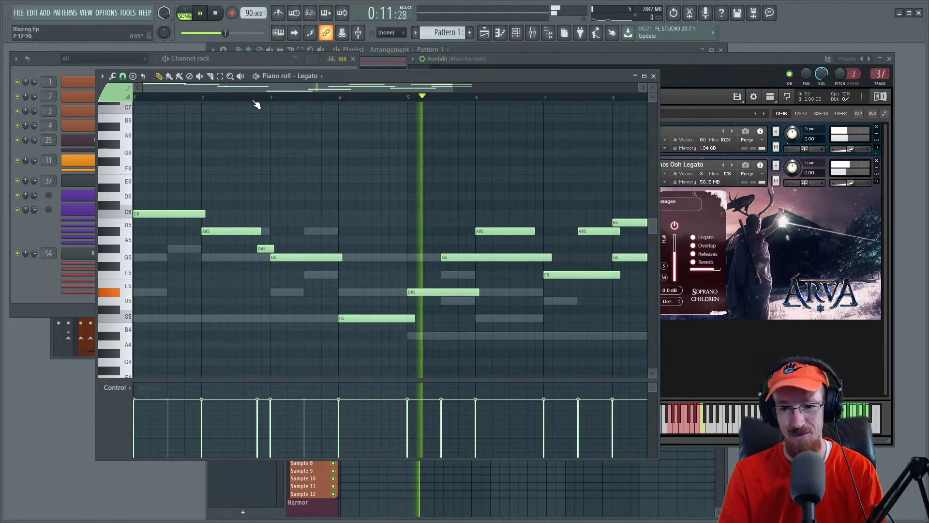
{"action": "left_click", "coordinate": [727, 338]}
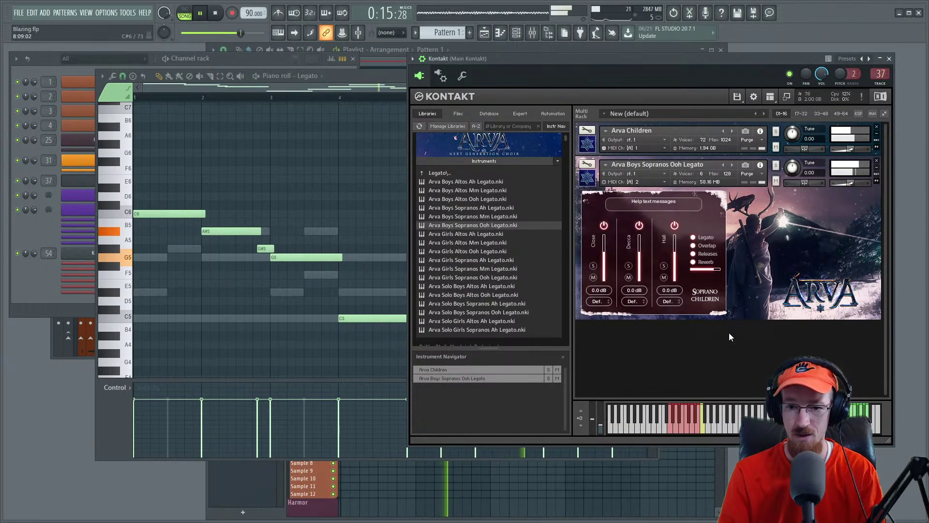
{"action": "left_click", "coordinate": [380, 84]}
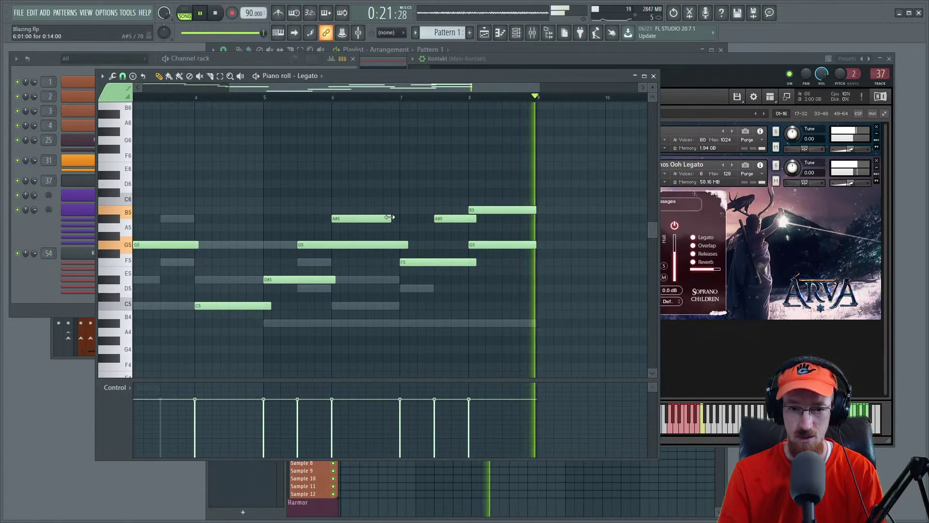
Step: Try a longer bar 6 A#5 that overlaps the F5, play it back, and trim the A#5 to one bar
{"action": "key", "text": "space"}
{"action": "left_click_drag", "start_coordinate": [419, 219], "coordinate": [425, 219]}
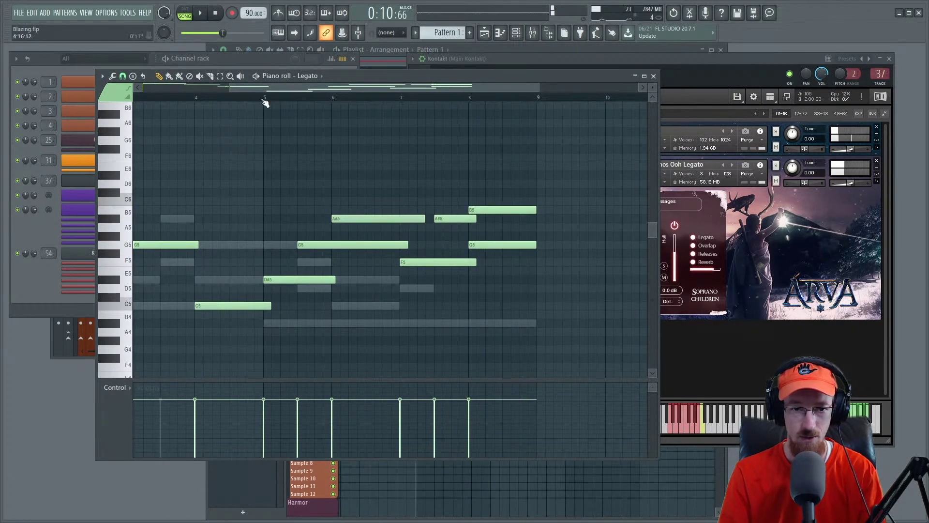
{"action": "key", "text": "space"}
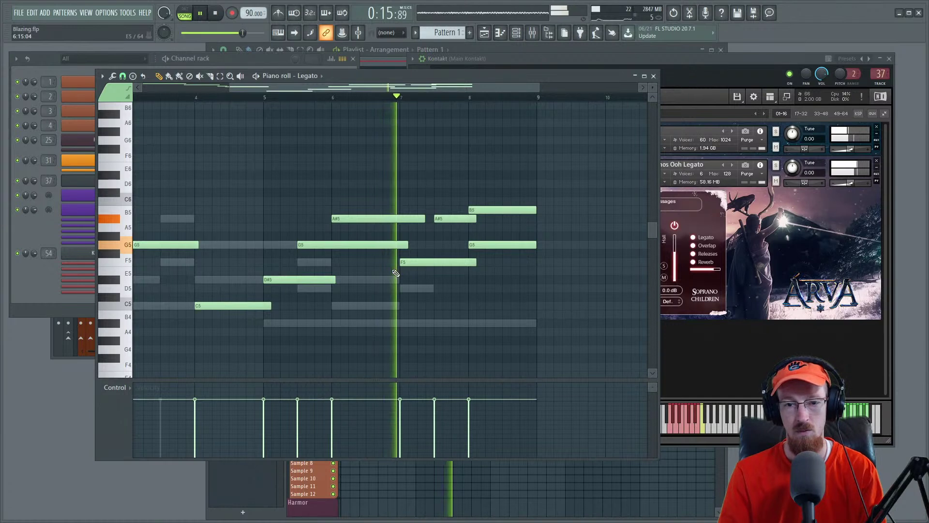
{"action": "key", "text": "space"}
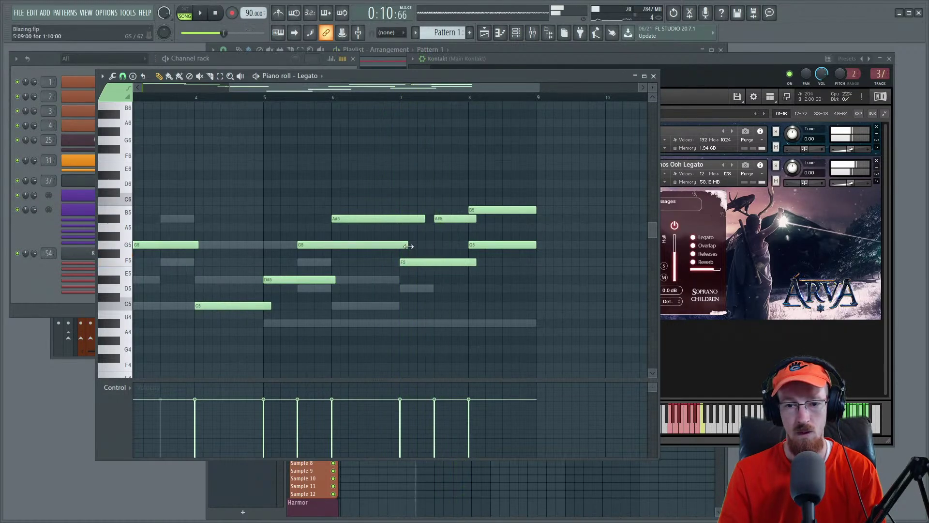
{"action": "left_click_drag", "start_coordinate": [421, 219], "coordinate": [402, 221]}
{"action": "left_click_drag", "start_coordinate": [380, 187], "coordinate": [507, 211]}
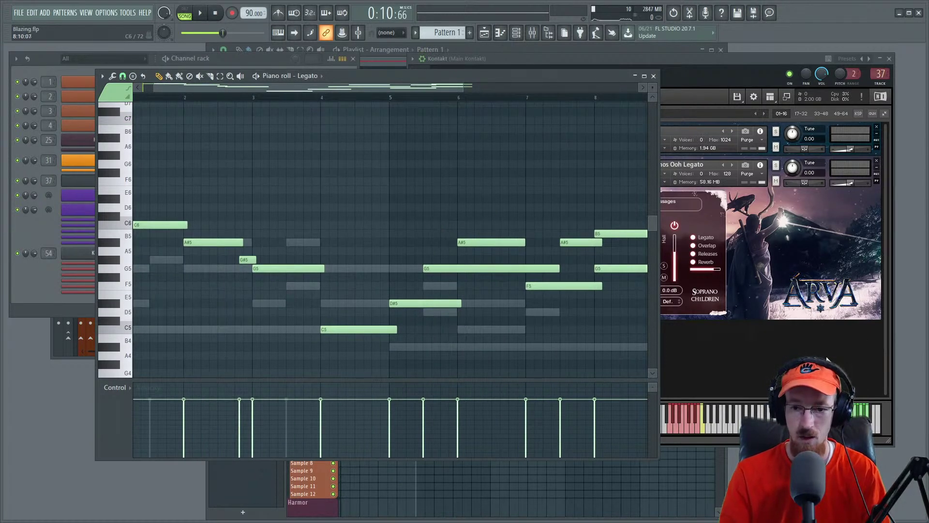
Step: Balance the sopranos patch's mics during playback: Close at -36.3 dB, Decca at -14.3 dB and Hall at 1.4 dB
{"action": "left_click", "coordinate": [678, 252]}
{"action": "left_click_drag", "start_coordinate": [678, 252], "coordinate": [676, 248]}
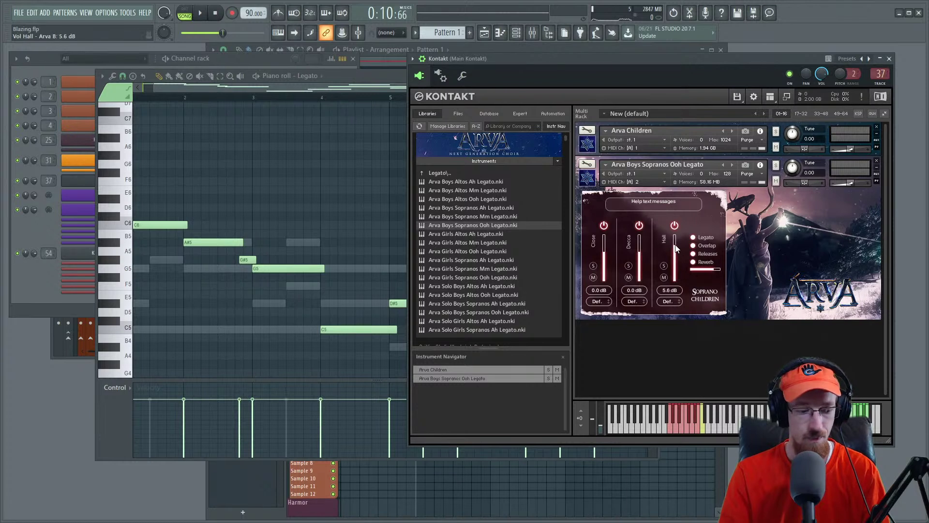
{"action": "key", "text": "space"}
{"action": "left_click_drag", "start_coordinate": [642, 259], "coordinate": [605, 273]}
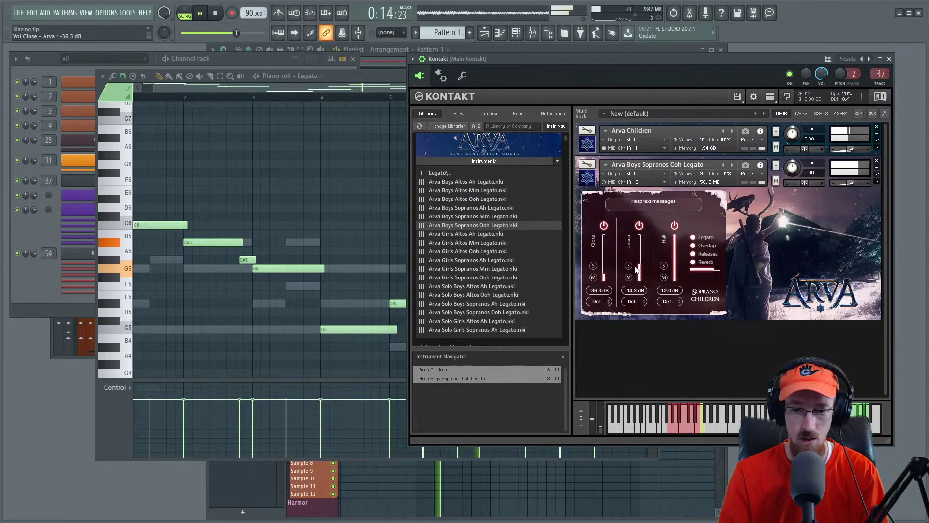
{"action": "left_click_drag", "start_coordinate": [675, 242], "coordinate": [677, 254]}
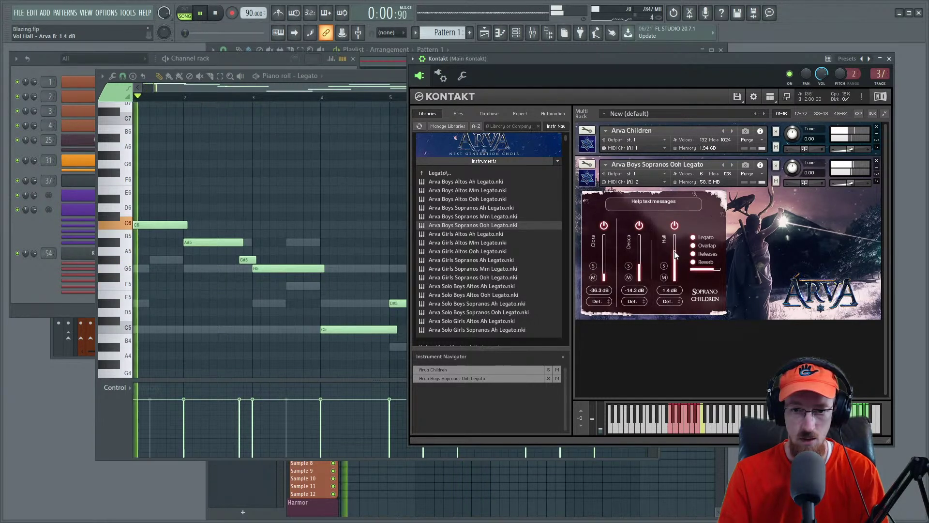
Step: Collapse the sopranos instrument and the Arva library's instrument list, and stop playback
{"action": "left_click", "coordinate": [592, 181]}
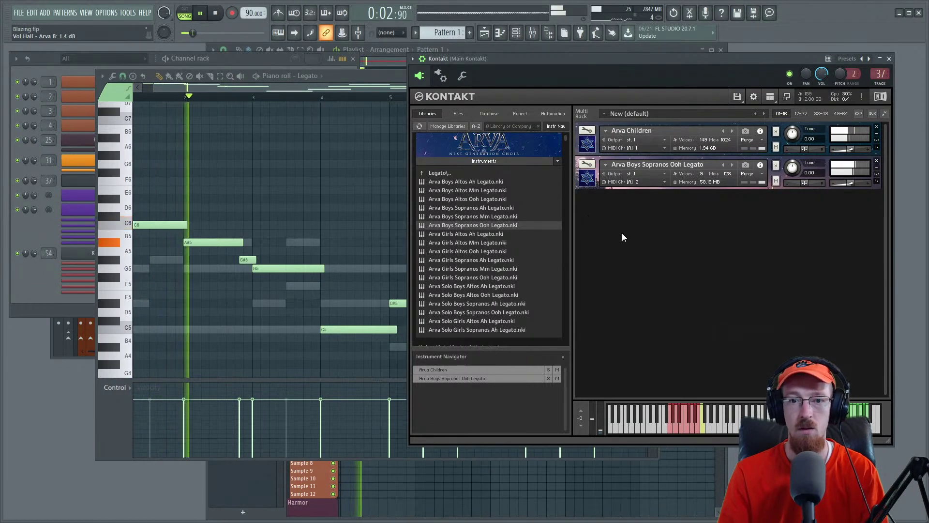
{"action": "left_click", "coordinate": [485, 165]}
{"action": "key", "text": "space"}
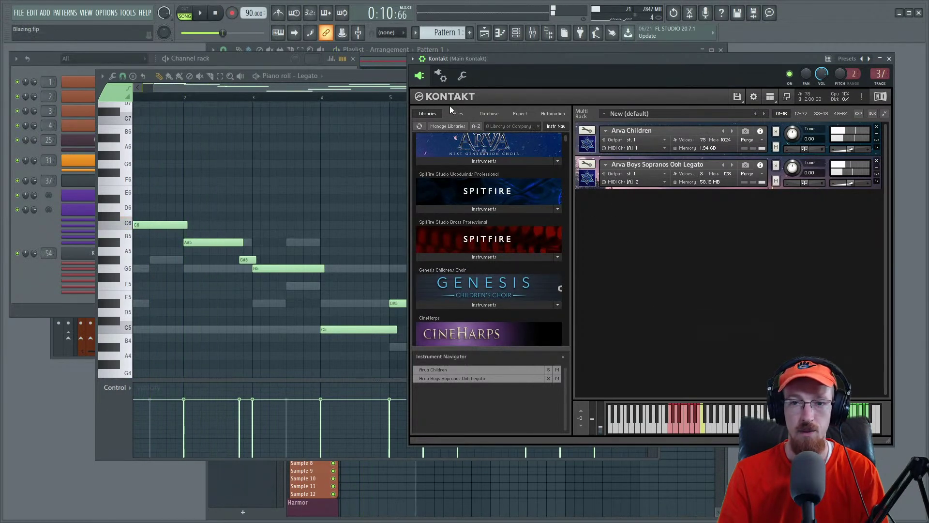
Step: Rename Pattern 1 as "Intro Quior"
{"action": "left_click", "coordinate": [392, 58]}
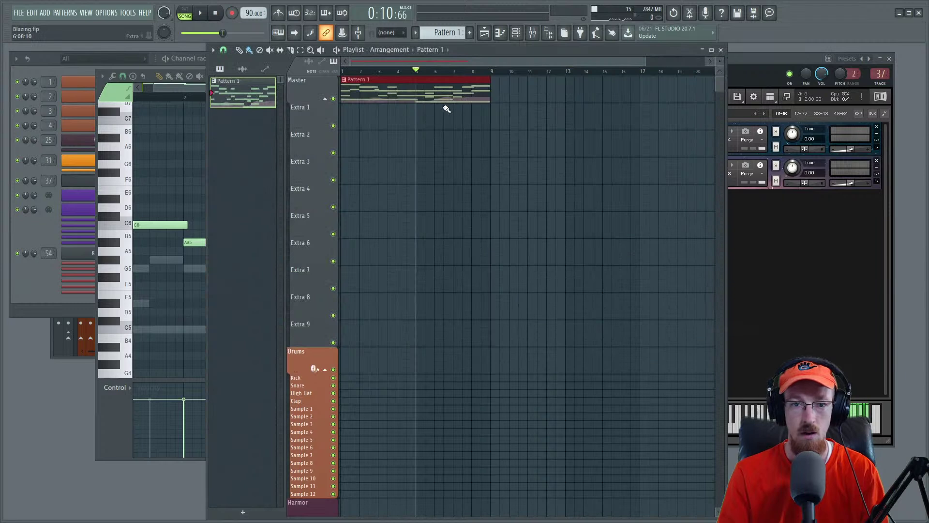
{"action": "key", "text": "F2"}
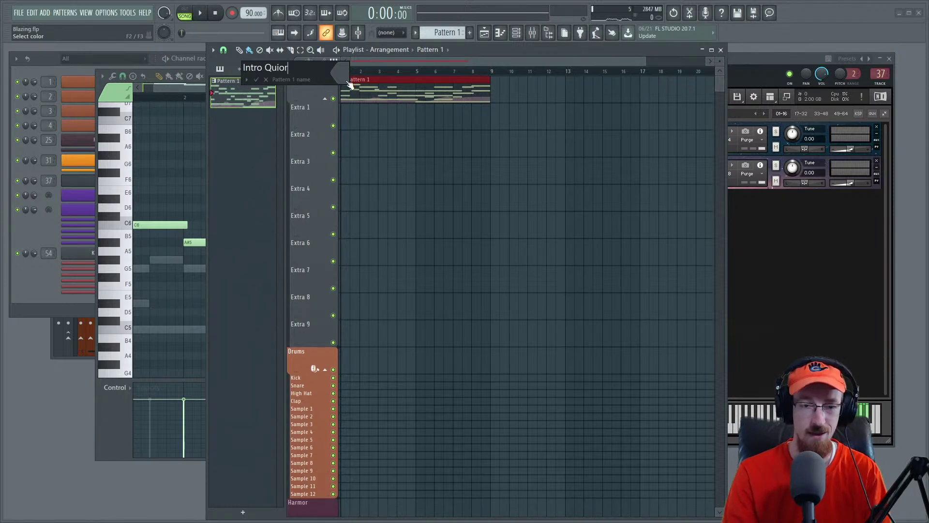
{"action": "key", "text": "Return"}
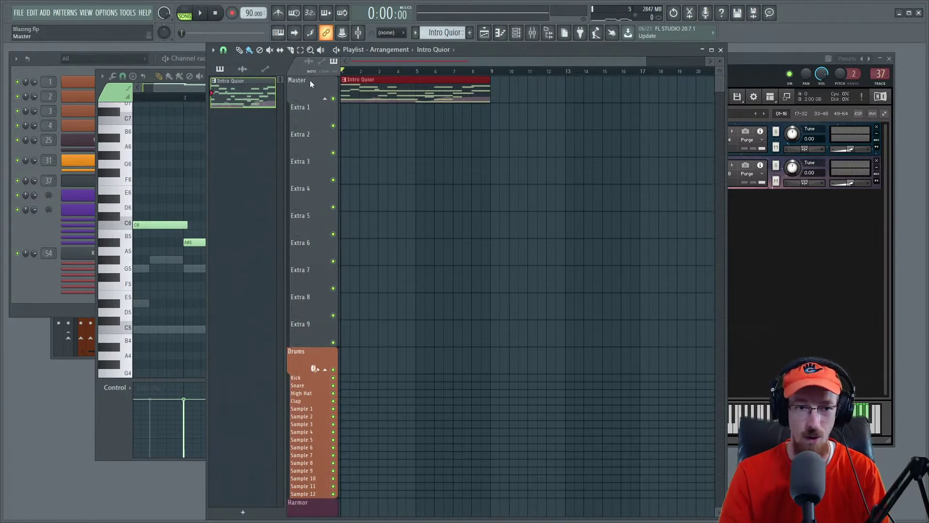
Step: Play the intro from the start and slightly adjust the output volumes of Arva Children and Arva Boys Sopranos Ooh Legato
{"action": "left_click", "coordinate": [151, 85]}
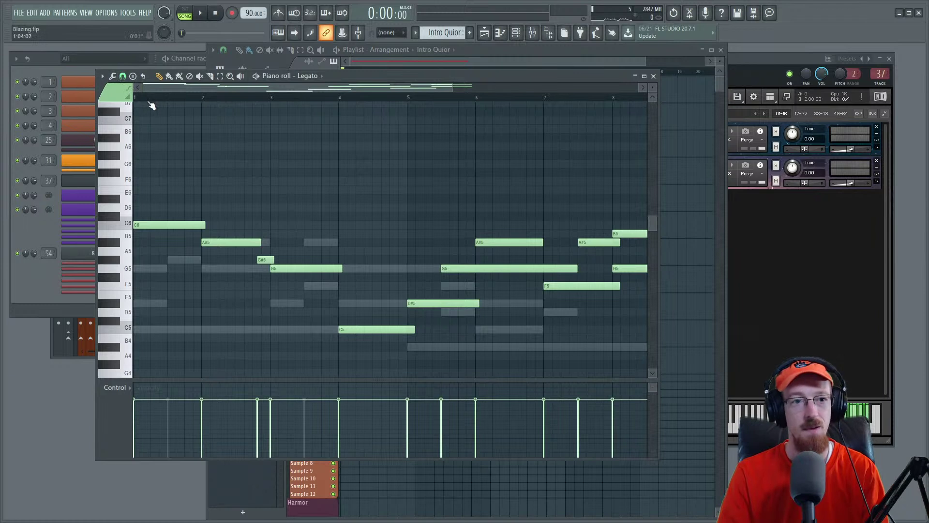
{"action": "key", "text": "space"}
{"action": "scroll", "coordinate": [237, 203], "scroll_direction": "down", "scroll_amount": 2, "text": "ctrl"}
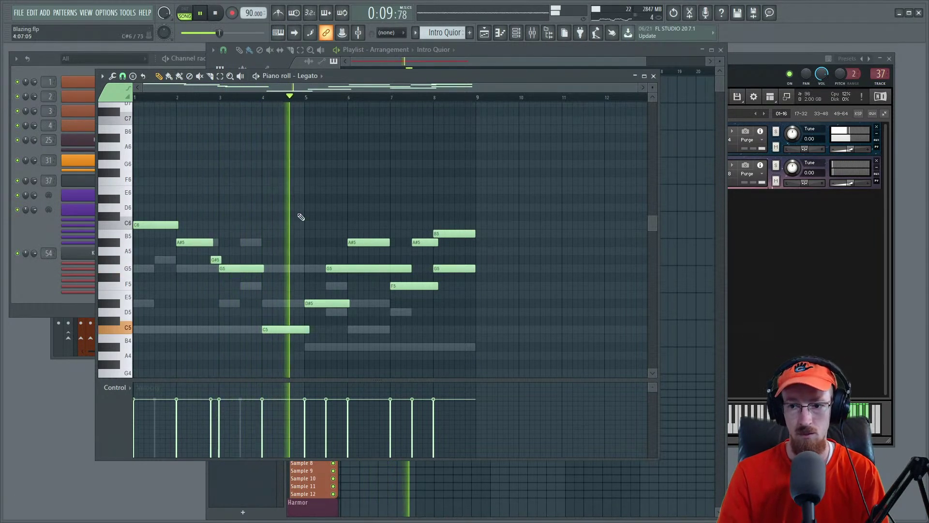
{"action": "left_click", "coordinate": [774, 274]}
{"action": "left_click_drag", "start_coordinate": [851, 149], "coordinate": [852, 150]}
{"action": "left_click_drag", "start_coordinate": [851, 182], "coordinate": [853, 182]}
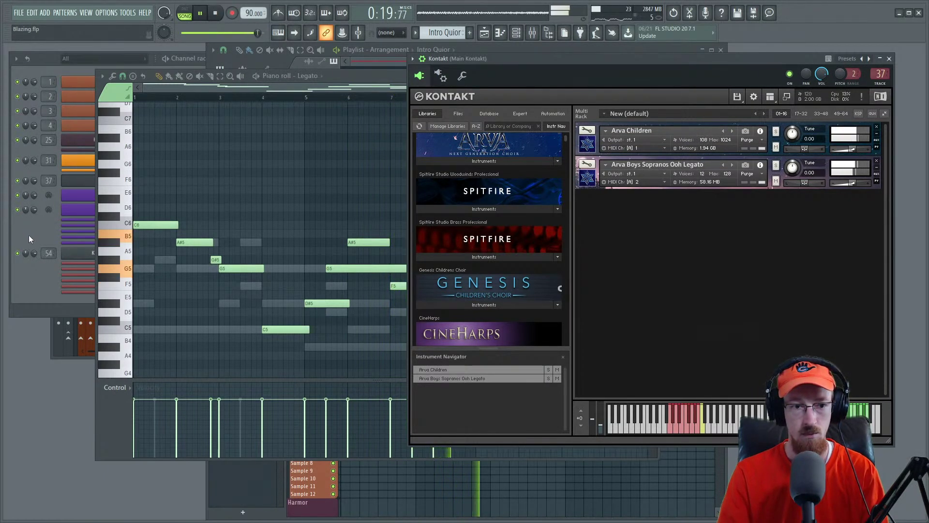
{"action": "key", "text": "space"}
Step: Audition the Default Sytrus channel, look over its main and operator 1 settings, and close it
{"action": "left_click", "coordinate": [105, 180]}
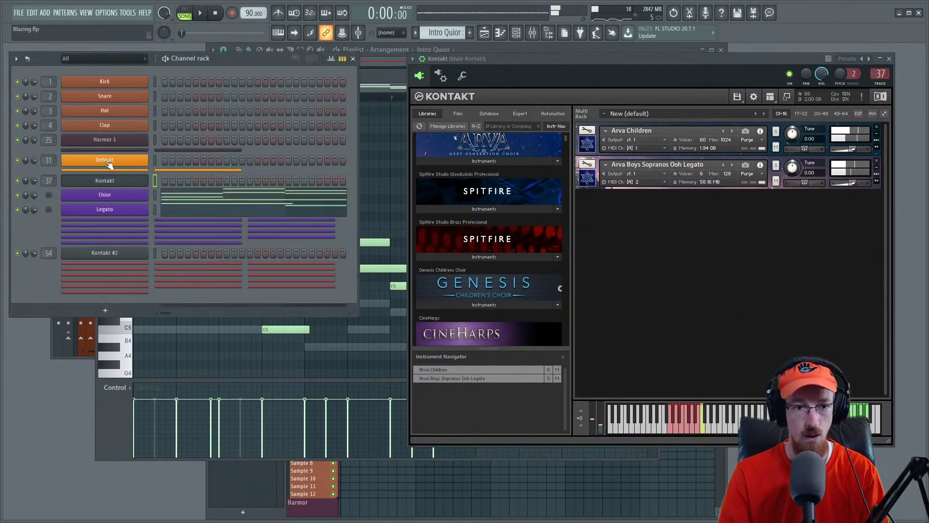
{"action": "left_click", "coordinate": [103, 160]}
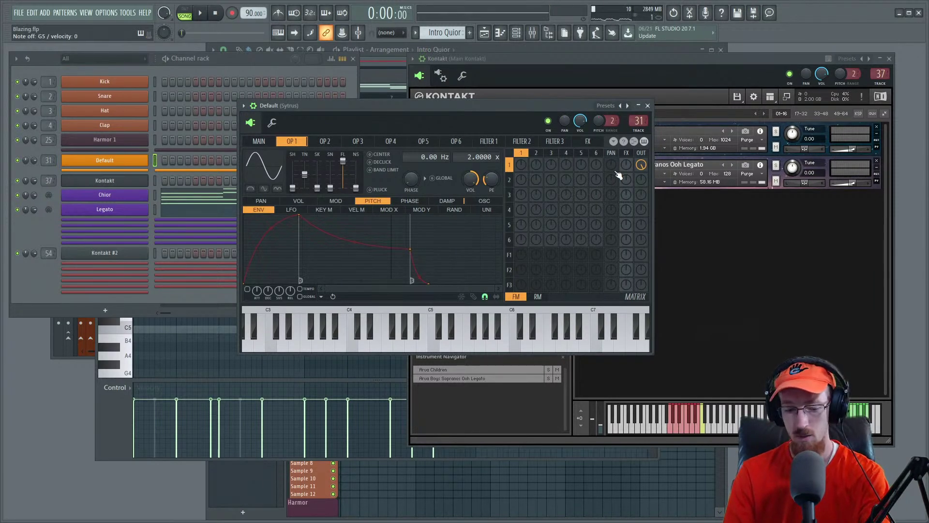
{"action": "left_click", "coordinate": [260, 141]}
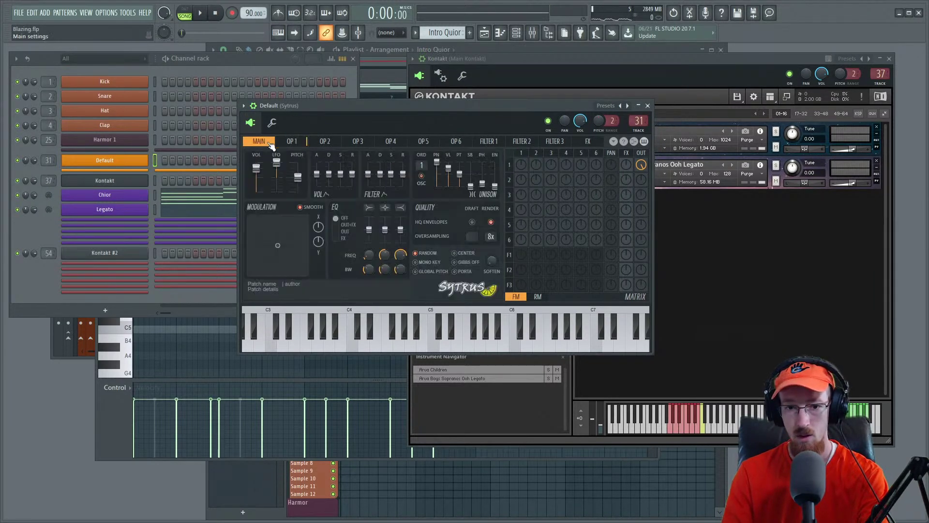
{"action": "left_click", "coordinate": [291, 140]}
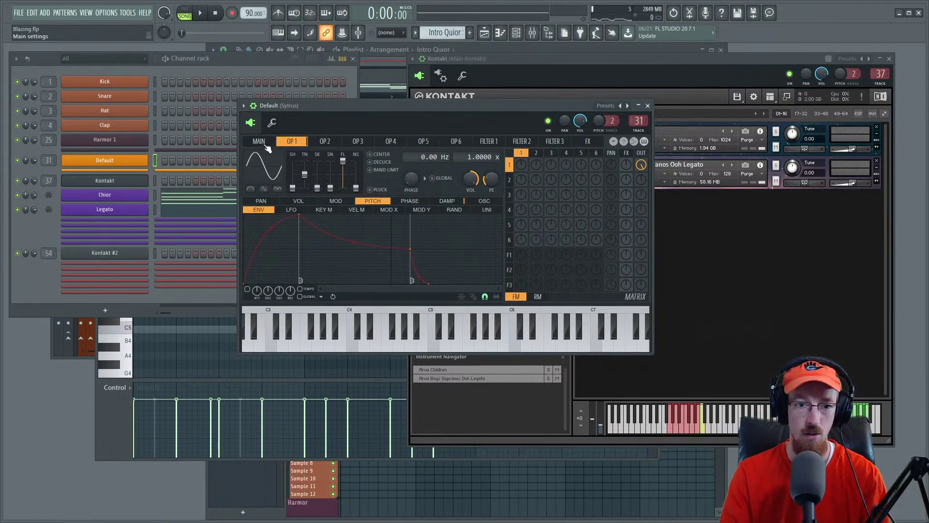
{"action": "left_click", "coordinate": [270, 125]}
{"action": "left_click", "coordinate": [251, 123]}
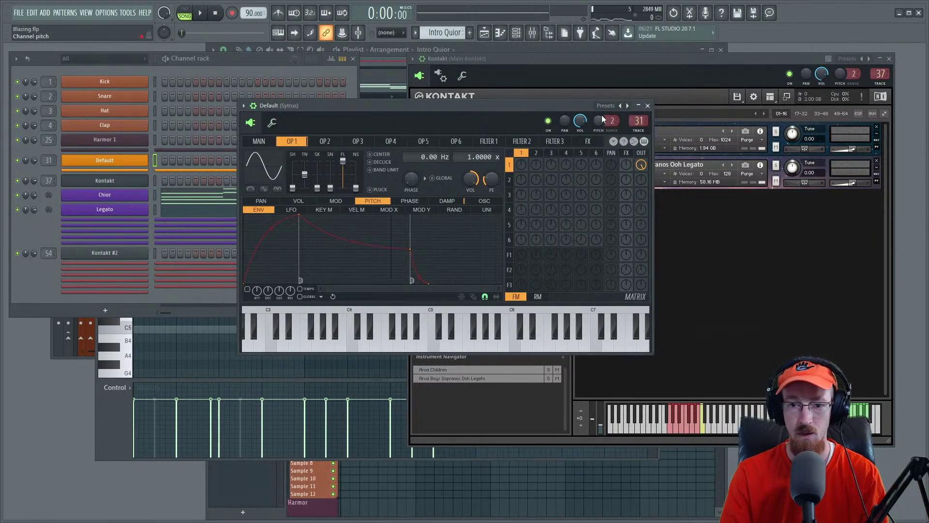
{"action": "left_click", "coordinate": [650, 104]}
Step: Check the Chior channel's controller settings, and close the Kontakt window and the Legato piano roll
{"action": "left_click", "coordinate": [145, 199]}
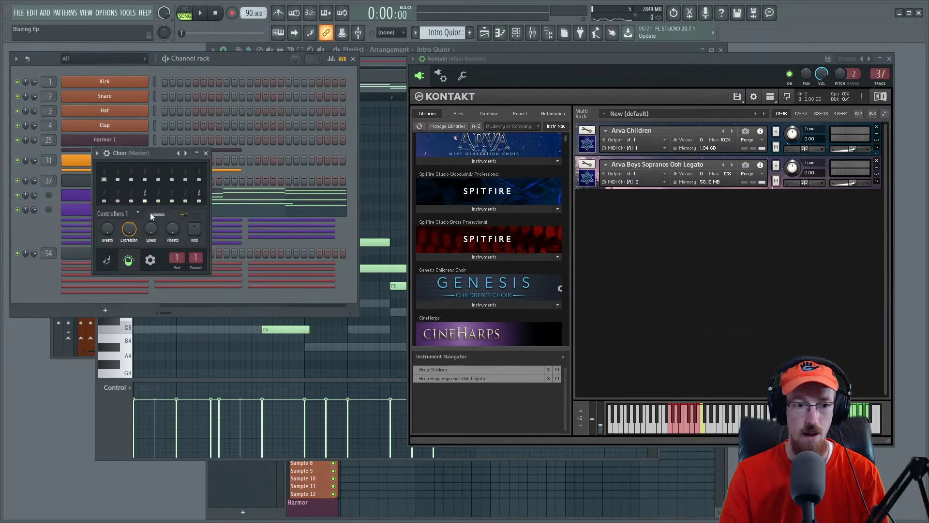
{"action": "left_click", "coordinate": [76, 194]}
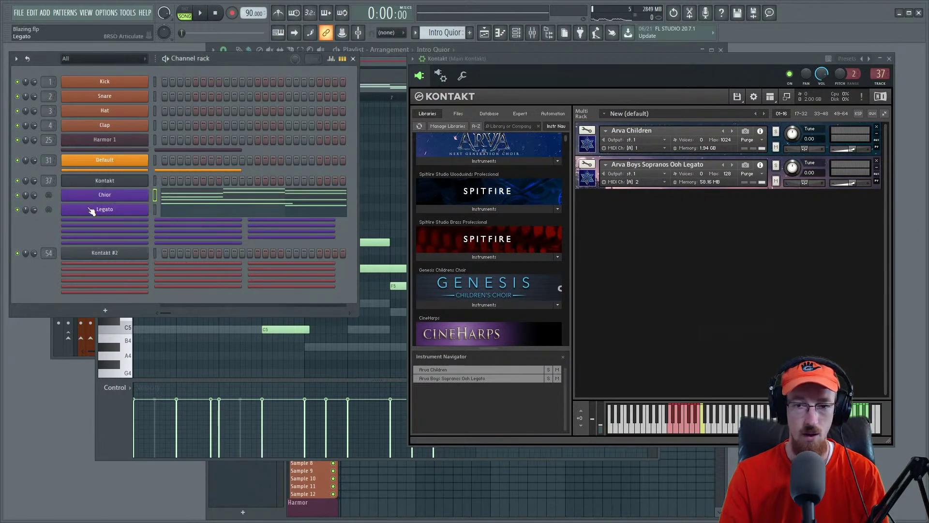
{"action": "left_click", "coordinate": [889, 60]}
{"action": "left_click", "coordinate": [521, 75]}
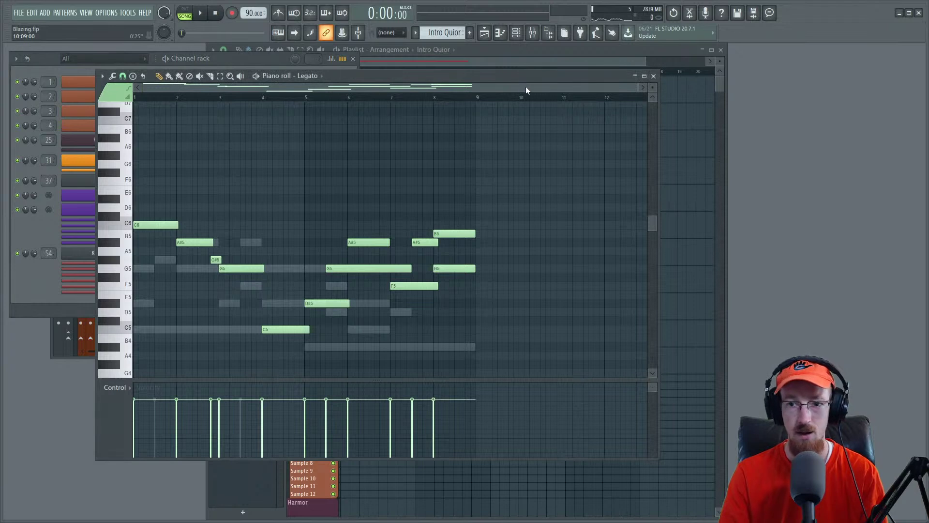
{"action": "left_click", "coordinate": [654, 76]}
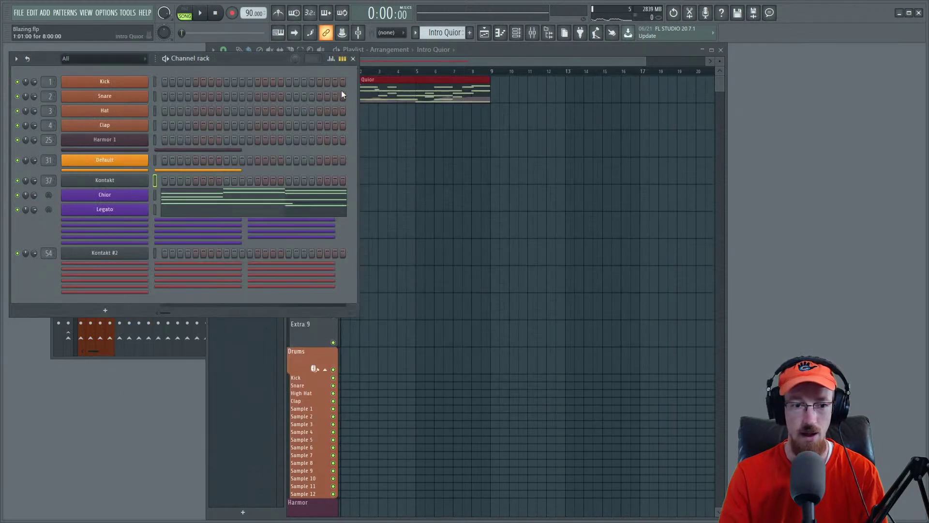
Step: Reopen Kontakt and load the e - Marimbas instrument from the Percussion Swarm library
{"action": "left_click", "coordinate": [125, 183]}
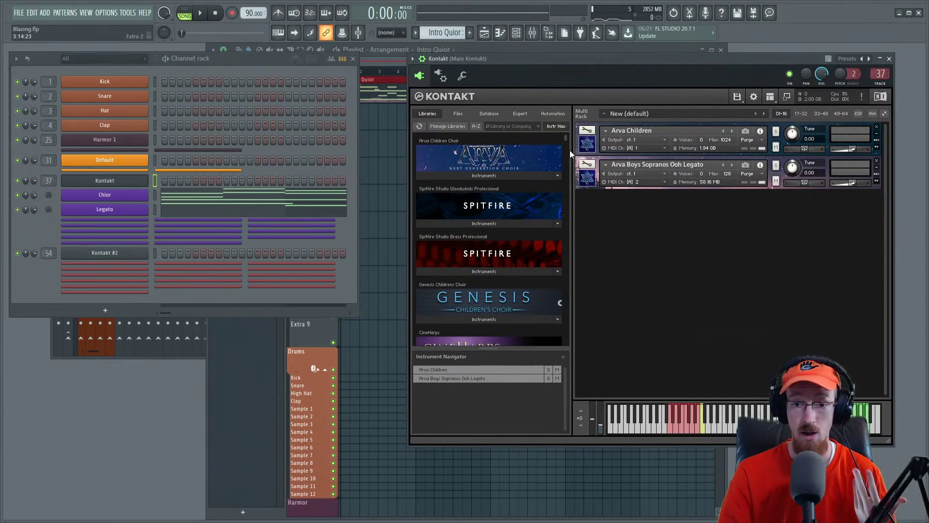
{"action": "mouse_move", "coordinate": [566, 141]}
{"action": "left_mouse_down"}
{"action": "mouse_move", "coordinate": [565, 163]}
{"action": "mouse_move", "coordinate": [563, 138]}
{"action": "left_mouse_up"}
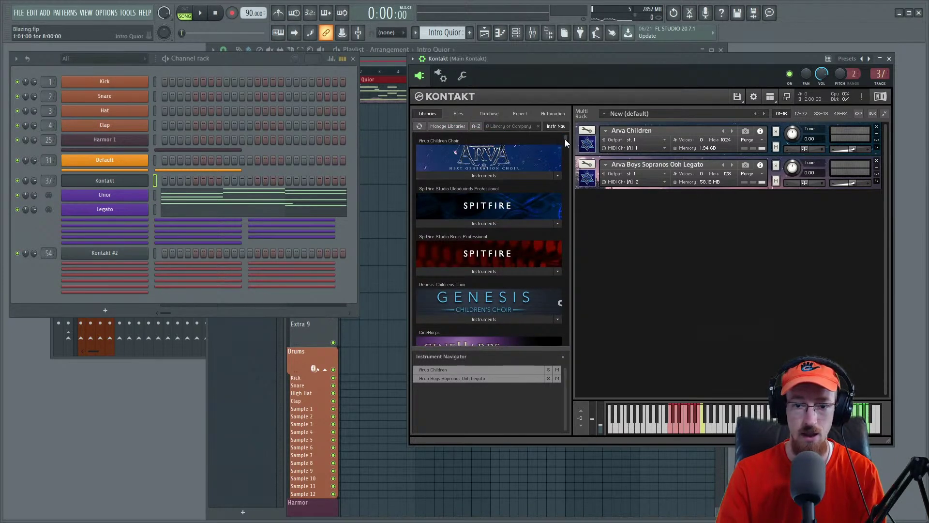
{"action": "left_click_drag", "start_coordinate": [565, 139], "coordinate": [560, 165]}
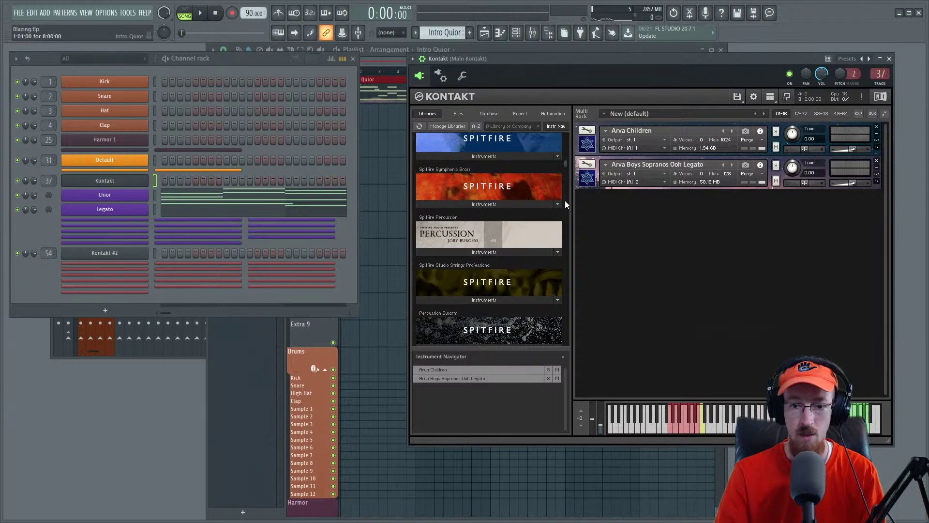
{"action": "left_click_drag", "start_coordinate": [567, 158], "coordinate": [568, 172]}
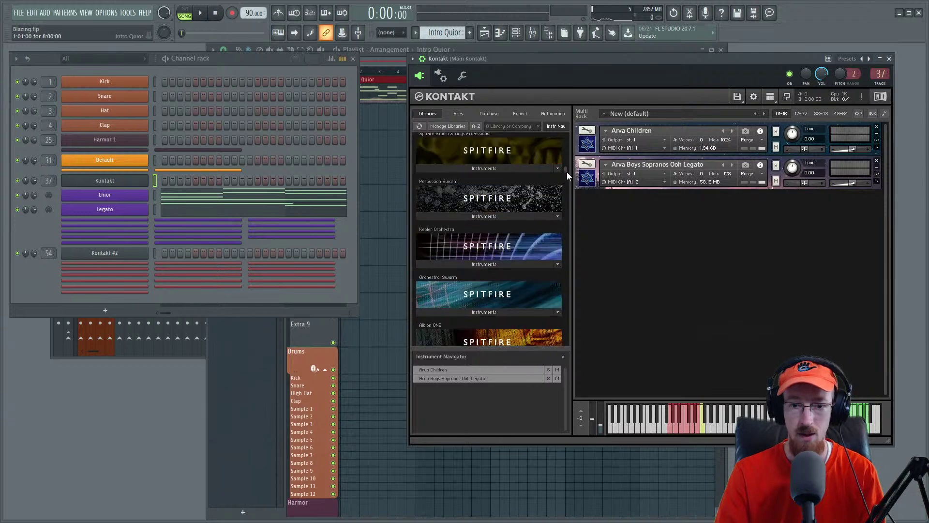
{"action": "left_click", "coordinate": [507, 217]}
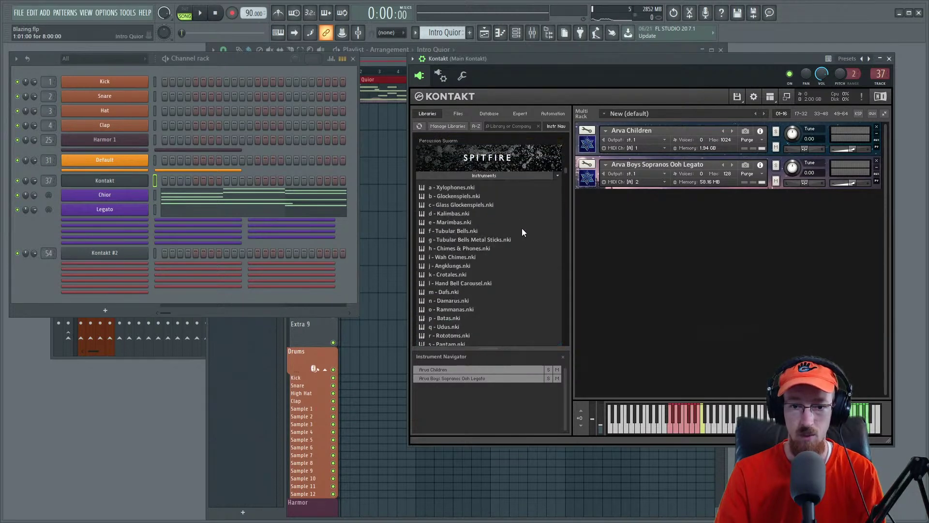
{"action": "double_click", "coordinate": [445, 221]}
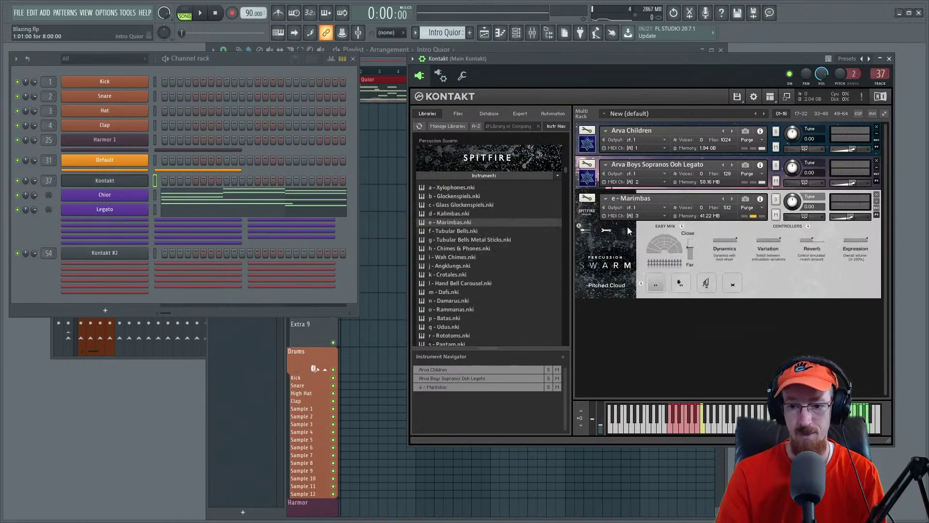
Step: Add a MIDI channel for the marimbas on port 1, channel 3, audition it, and set their reverb to 88
{"action": "left_click", "coordinate": [115, 224]}
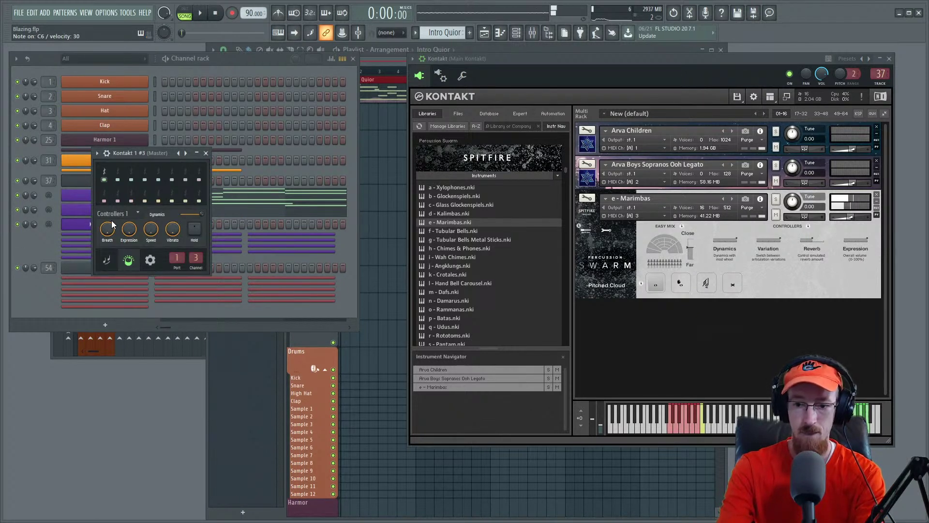
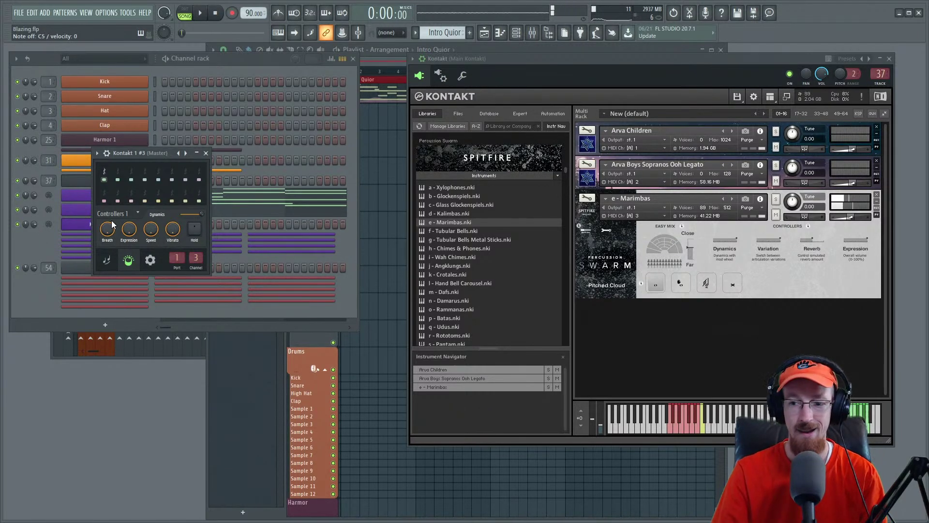
{"action": "left_click_drag", "start_coordinate": [815, 240], "coordinate": [823, 240]}
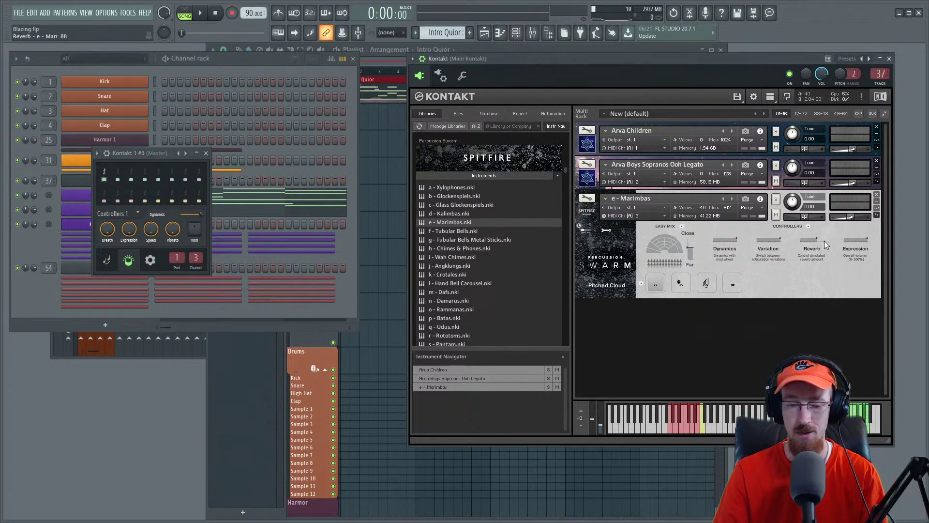
{"action": "left_click", "coordinate": [208, 154]}
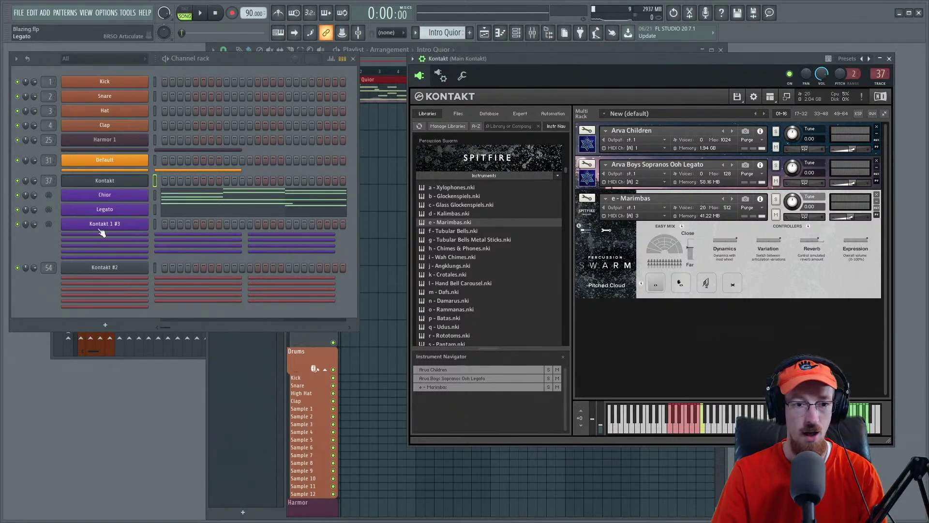
Step: Rename the new marimba channel as "Mariamba" and open its piano roll
{"action": "left_click", "coordinate": [126, 229], "text": "shift"}
{"action": "type", "text": "Ma"}
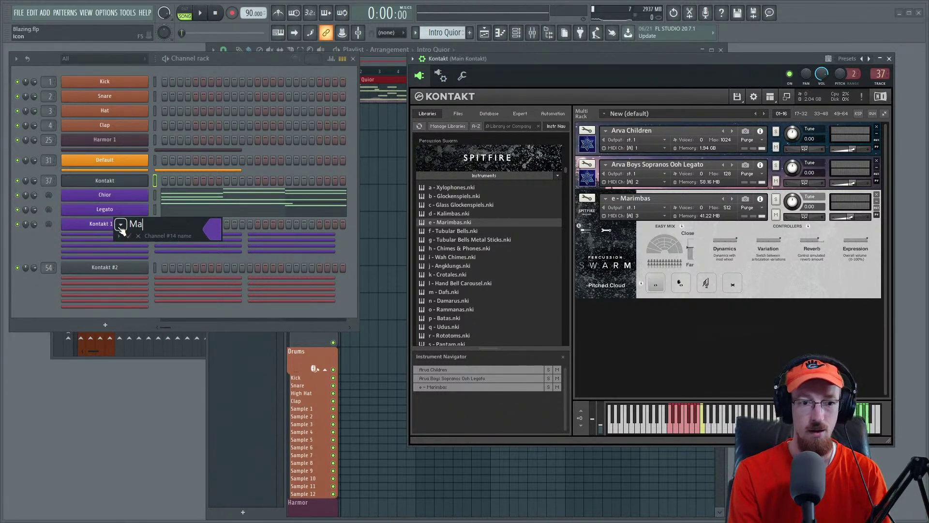
{"action": "type", "text": "riamba"}
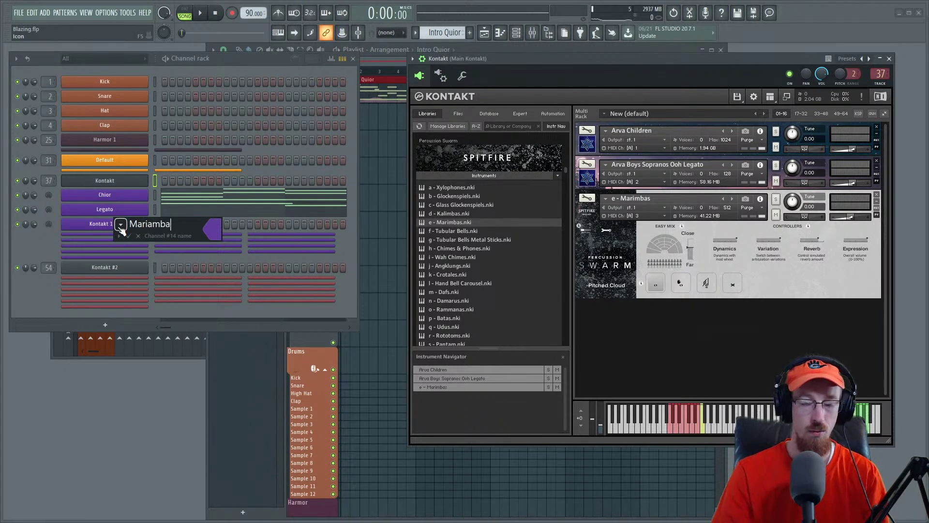
{"action": "key", "text": "Return"}
{"action": "right_click", "coordinate": [117, 225]}
{"action": "left_click", "coordinate": [173, 222]}
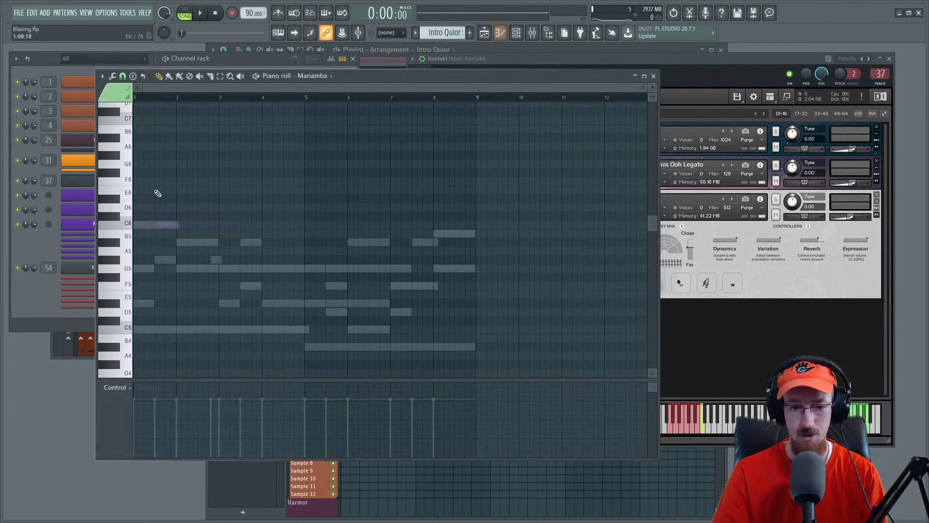
Step: Add a two-bar A#4 from bar 7, with one-bar F5 and A#5 in bar 7 and B5 and G5 in bar 8
{"action": "left_click", "coordinate": [401, 347]}
{"action": "left_click_drag", "start_coordinate": [416, 347], "coordinate": [472, 345]}
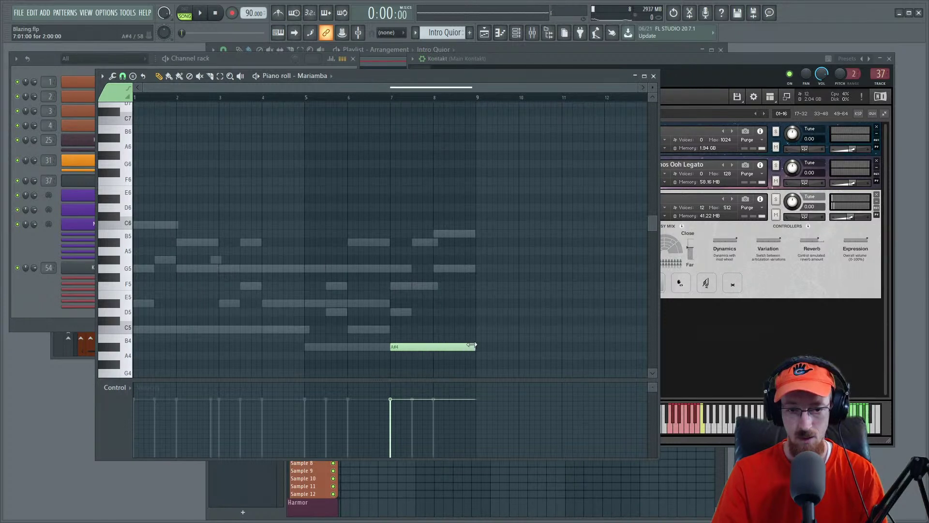
{"action": "left_click", "coordinate": [398, 287]}
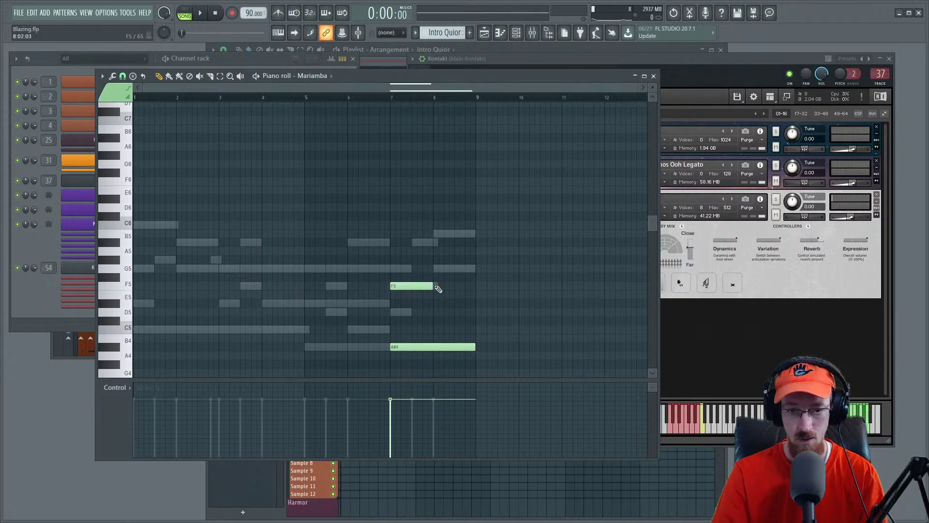
{"action": "left_click", "coordinate": [393, 242]}
{"action": "left_click", "coordinate": [439, 234]}
{"action": "left_click", "coordinate": [441, 264]}
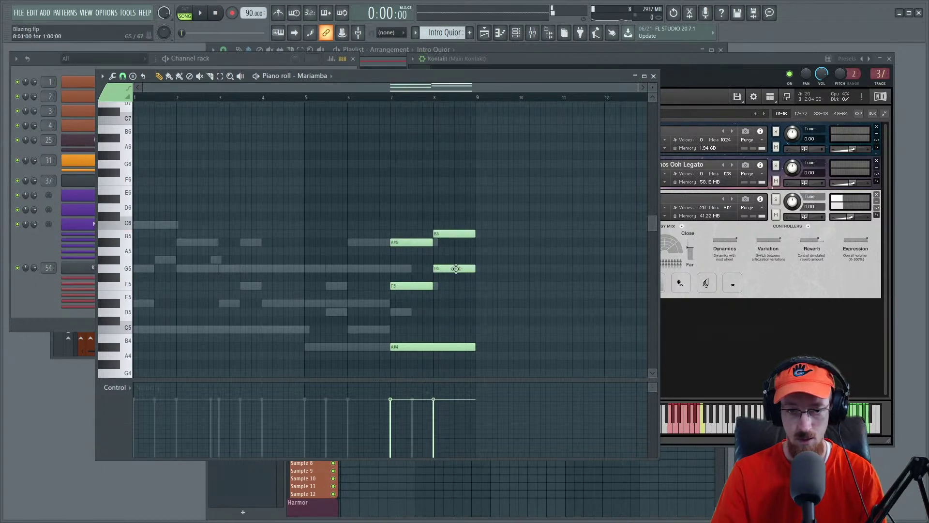
Step: Add one-bar C4, C5, D#5 and G5 notes in bar 9 and set the playback position to bar 7
{"action": "scroll", "coordinate": [448, 346], "scroll_direction": "down", "scroll_amount": 1}
{"action": "mouse_move", "coordinate": [447, 358]}
{"action": "left_mouse_down"}
{"action": "mouse_move", "coordinate": [441, 340]}
{"action": "mouse_move", "coordinate": [441, 386]}
{"action": "mouse_move", "coordinate": [442, 353]}
{"action": "left_mouse_up"}
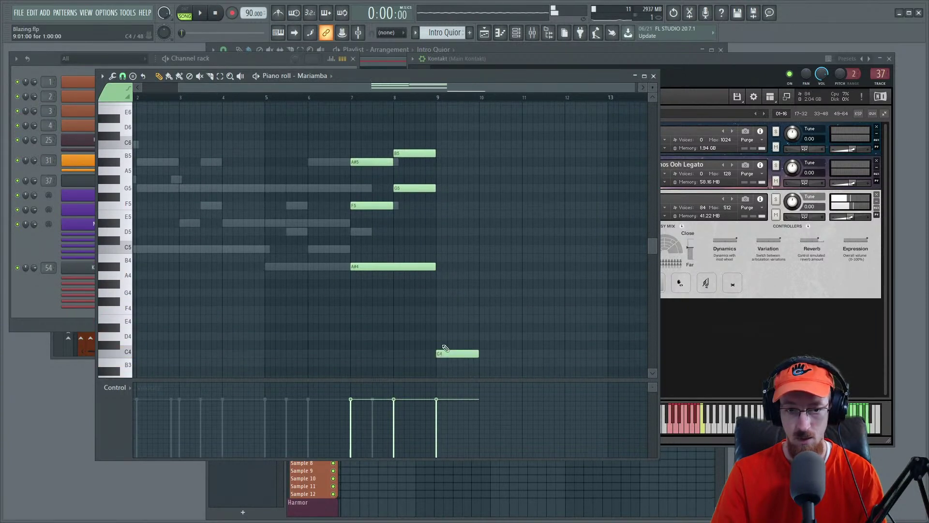
{"action": "left_click", "coordinate": [442, 249]}
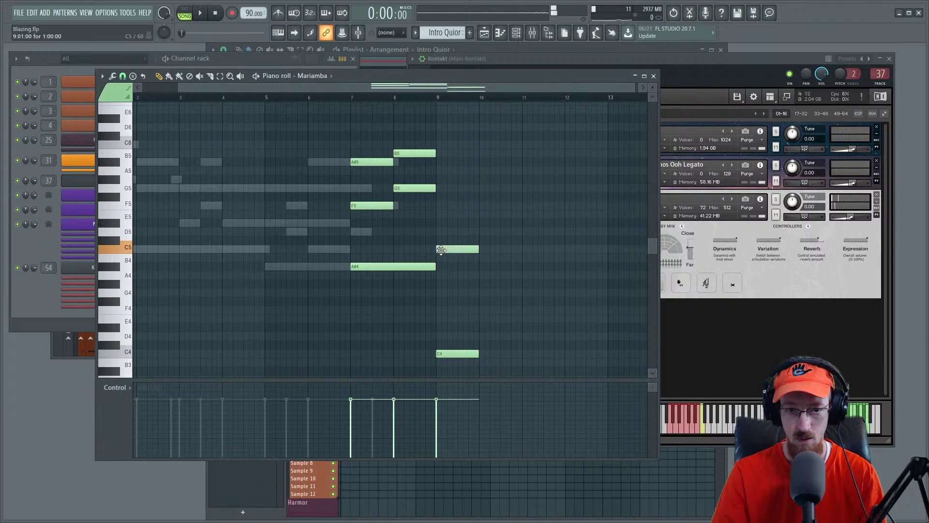
{"action": "left_click", "coordinate": [441, 223]}
{"action": "left_click", "coordinate": [439, 188]}
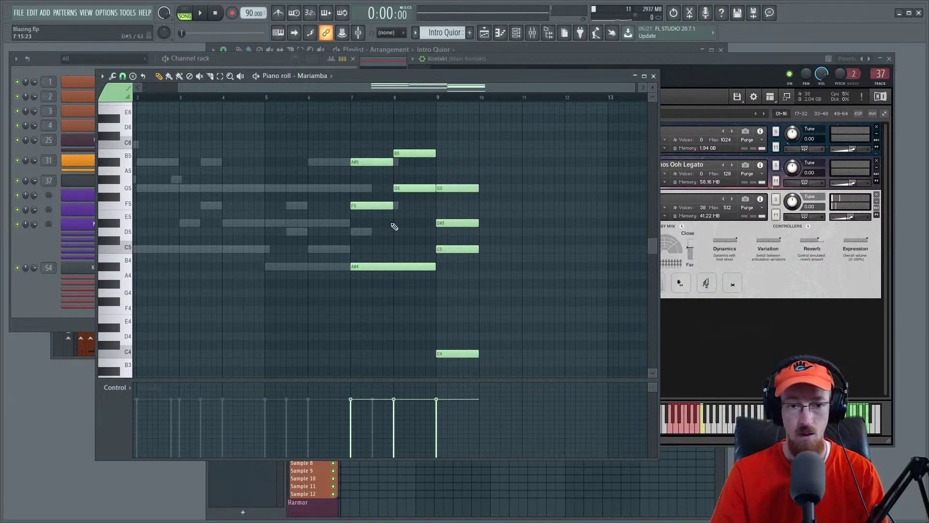
{"action": "left_click", "coordinate": [357, 99]}
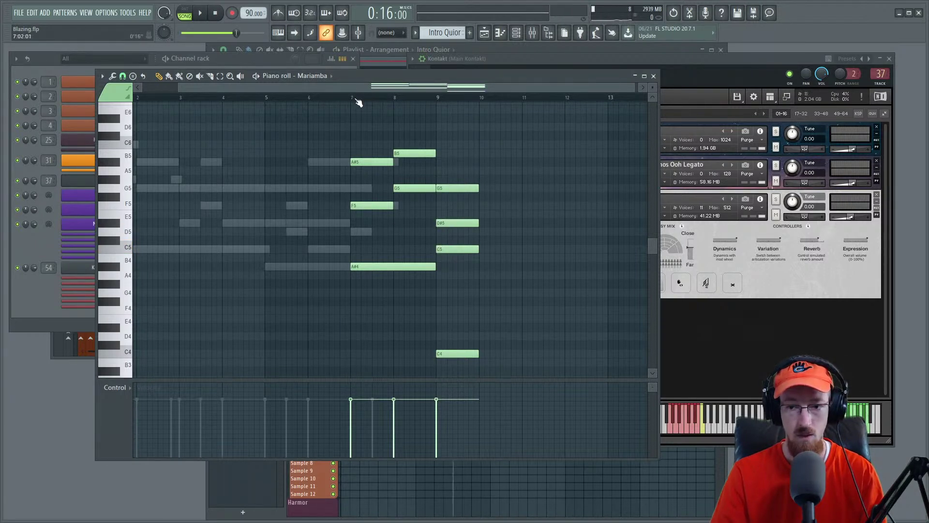
Step: Audition the marimbas from bar 7 and bring up their channel's Dynamics controller events in the piano roll
{"action": "key", "text": "space"}
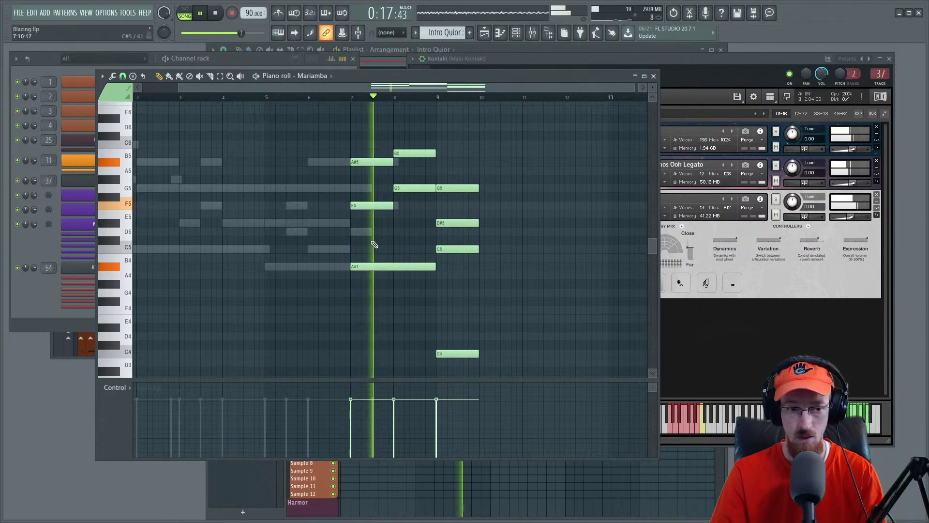
{"action": "left_click", "coordinate": [43, 305]}
{"action": "left_click", "coordinate": [132, 226]}
{"action": "key", "text": "space"}
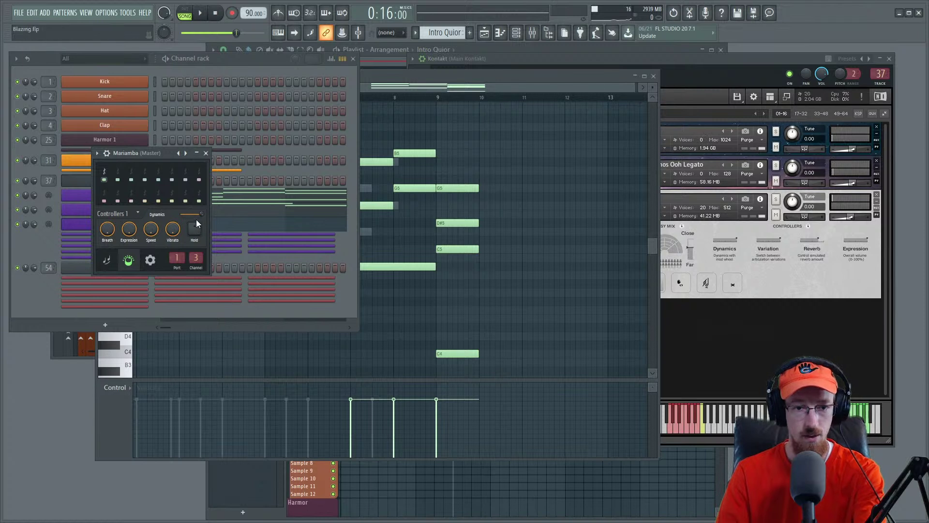
{"action": "left_click_drag", "start_coordinate": [202, 213], "coordinate": [184, 214]}
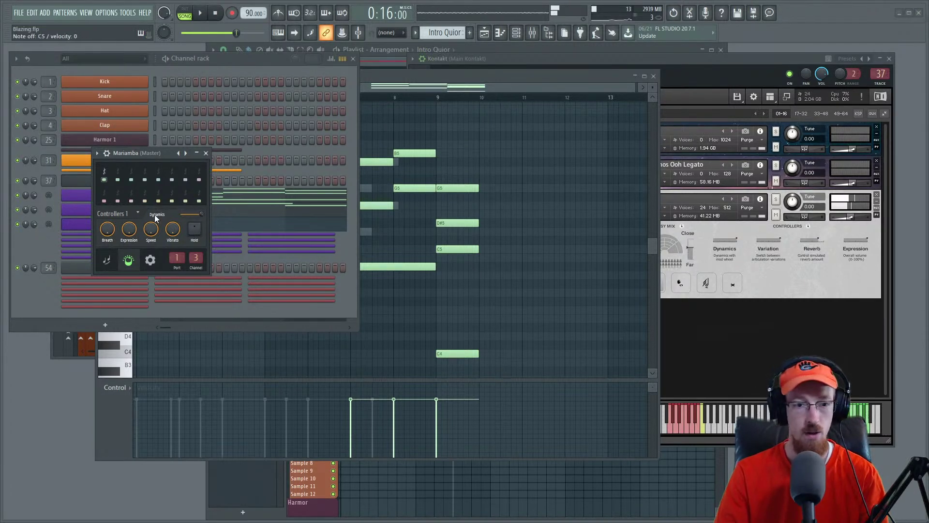
{"action": "right_click", "coordinate": [201, 213]}
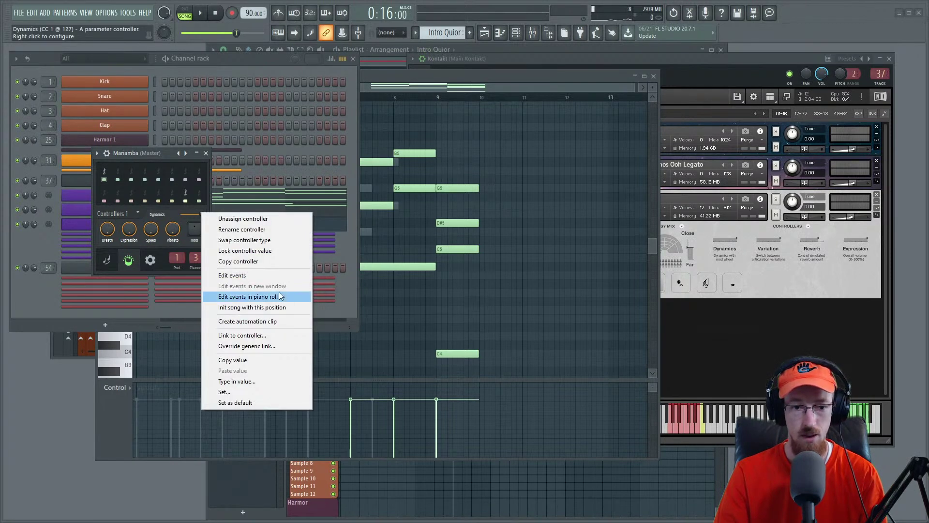
{"action": "left_click", "coordinate": [286, 297]}
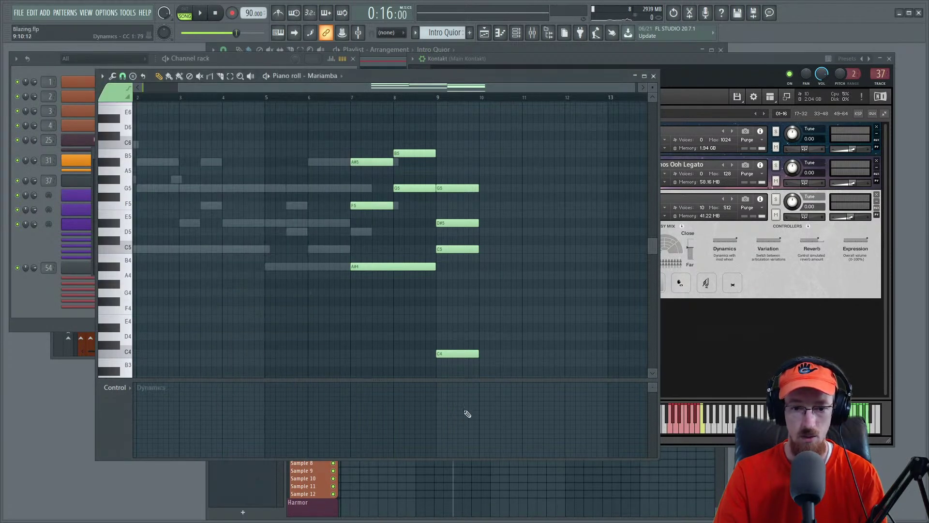
Step: Draw a Dynamics ramp rising from the bottom at bar 7 to near the end of bar 9, and play it back
{"action": "mouse_move", "coordinate": [479, 400]}
{"action": "left_mouse_down"}
{"action": "mouse_move", "coordinate": [424, 450]}
{"action": "mouse_move", "coordinate": [356, 454]}
{"action": "mouse_move", "coordinate": [453, 411]}
{"action": "mouse_move", "coordinate": [447, 419]}
{"action": "left_mouse_up"}
{"action": "key", "text": "space"}
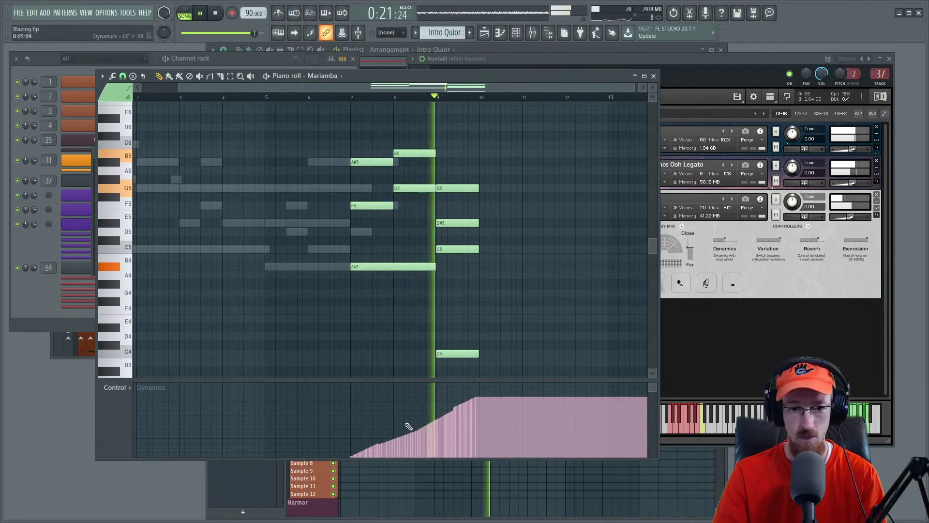
{"action": "scroll", "coordinate": [497, 286], "scroll_direction": "up", "scroll_amount": 3}
{"action": "left_click_drag", "start_coordinate": [496, 281], "coordinate": [461, 245]}
{"action": "key", "text": "space"}
Step: Duplicate the bar 9 chord into bar 10, reshape the copy to D4, A#4, D5 and G5, and play from early bar 8
{"action": "left_click", "coordinate": [284, 98]}
{"action": "left_click_drag", "start_coordinate": [422, 337], "coordinate": [428, 125]}
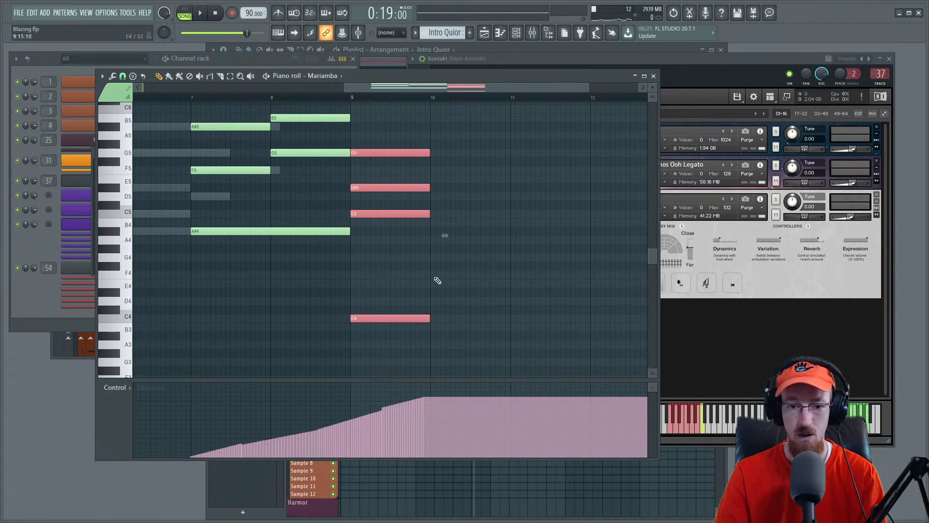
{"action": "left_click_drag", "start_coordinate": [389, 216], "coordinate": [468, 216]}
{"action": "left_click", "coordinate": [462, 235], "text": "ctrl"}
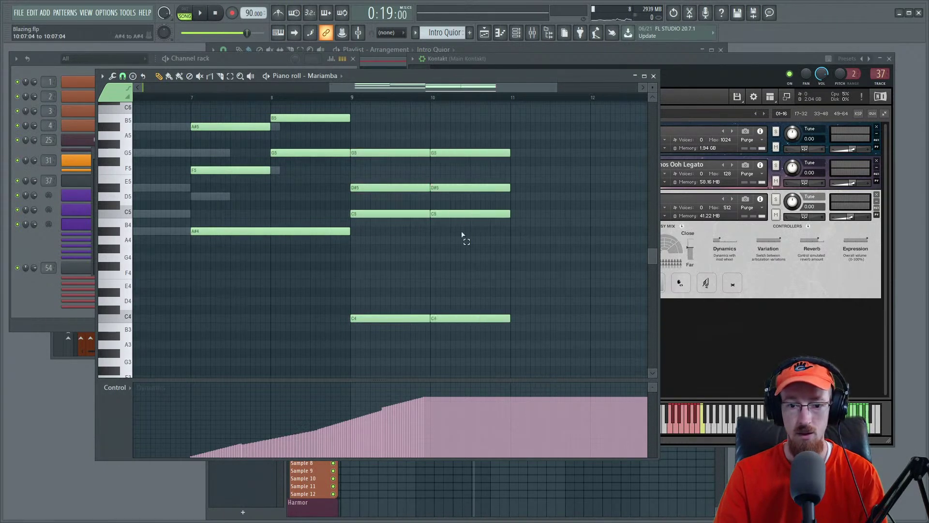
{"action": "left_click_drag", "start_coordinate": [449, 323], "coordinate": [448, 306]}
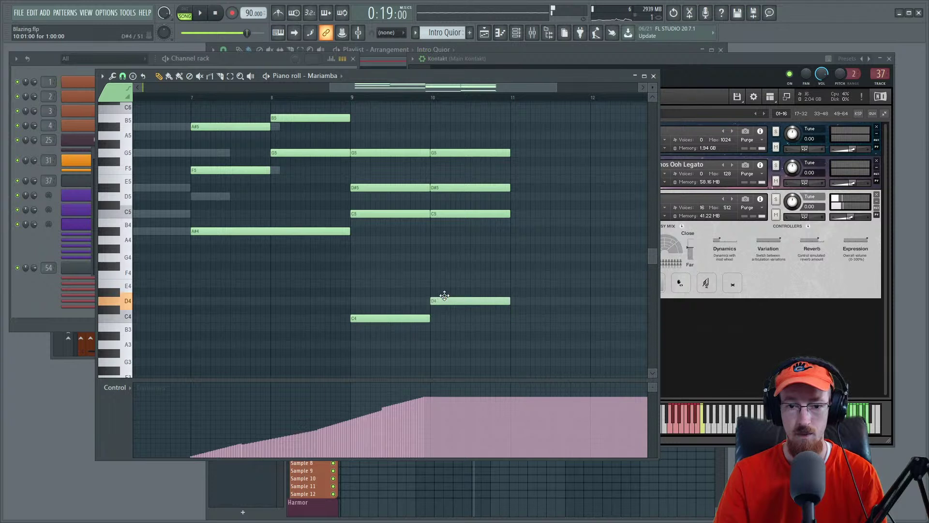
{"action": "left_click_drag", "start_coordinate": [440, 213], "coordinate": [442, 232]}
{"action": "left_click_drag", "start_coordinate": [444, 189], "coordinate": [423, 213]}
{"action": "key", "text": "space"}
Step: Duplicate the bar 10 chord into bar 11, reshape it to D#4, G#4, C5 and F5, and audition bar 11
{"action": "scroll", "coordinate": [446, 194], "scroll_direction": "down", "scroll_amount": 1}
{"action": "left_click_drag", "start_coordinate": [420, 141], "coordinate": [485, 297]}
{"action": "left_click", "coordinate": [498, 318], "text": "ctrl"}
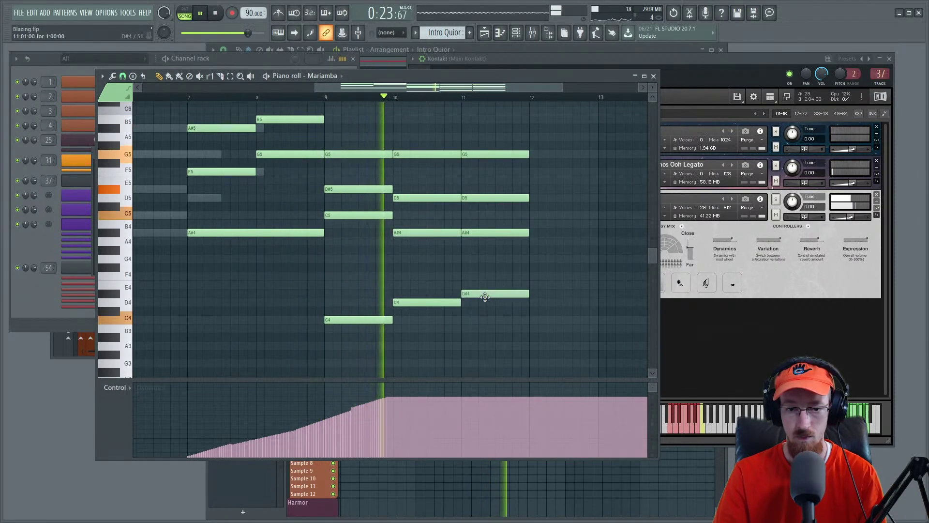
{"action": "scroll", "coordinate": [477, 260], "scroll_direction": "up", "scroll_amount": 2}
{"action": "left_click_drag", "start_coordinate": [413, 230], "coordinate": [413, 248]}
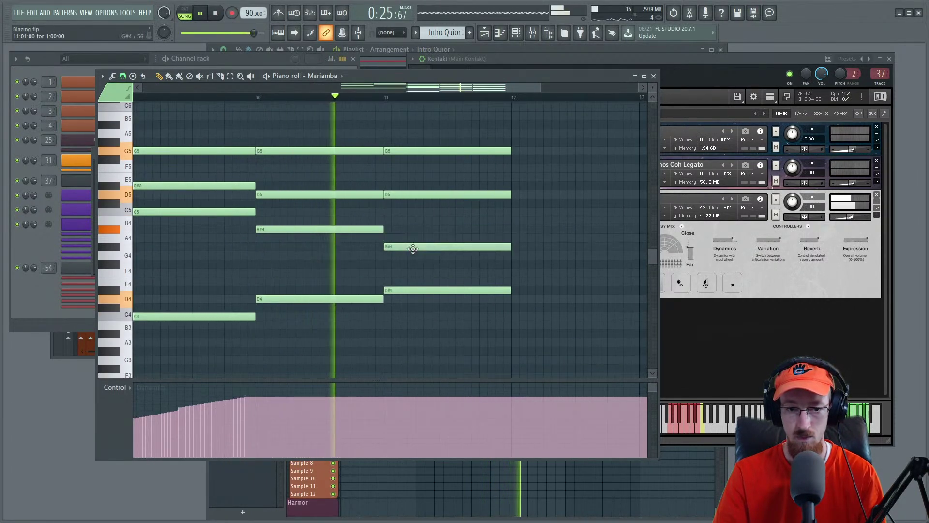
{"action": "key", "text": "space"}
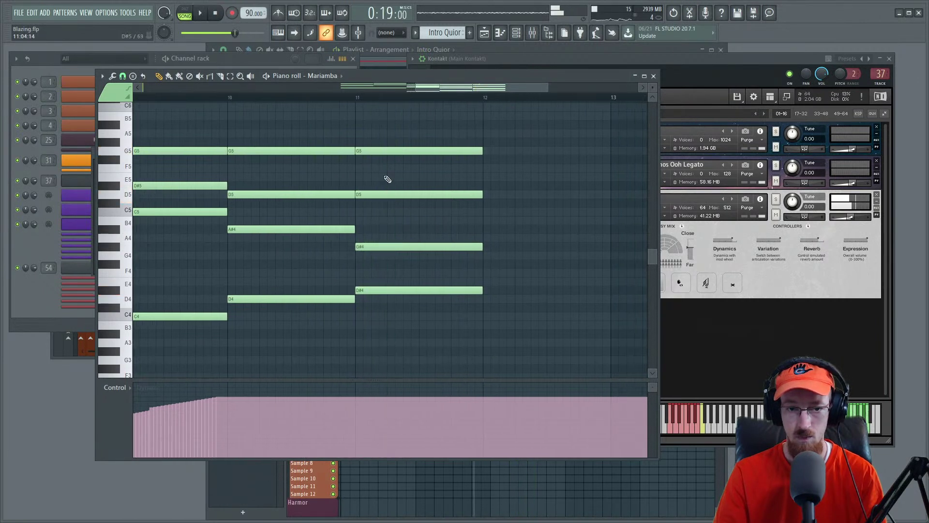
{"action": "left_click_drag", "start_coordinate": [377, 151], "coordinate": [373, 211]}
{"action": "left_click", "coordinate": [357, 97]}
{"action": "key", "text": "space"}
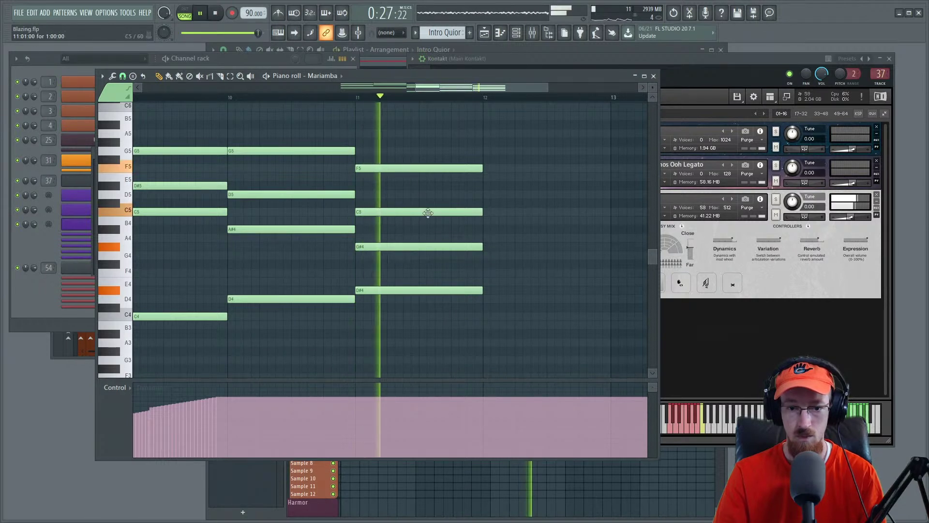
{"action": "scroll", "coordinate": [429, 211], "scroll_direction": "down", "scroll_amount": 3}
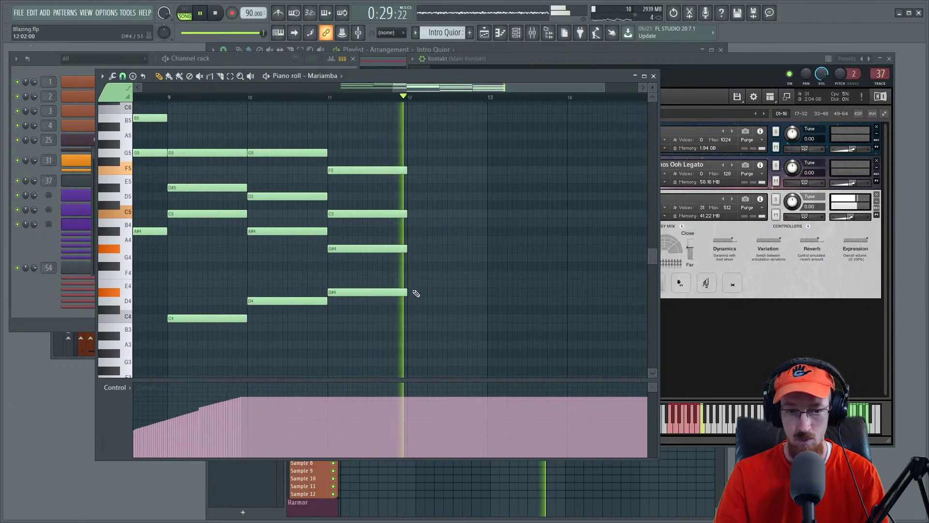
{"action": "key", "text": "space"}
Step: Duplicate the bar 11 chord into bar 12 and reshape it to D4, A4, D#5 and A#5
{"action": "left_click_drag", "start_coordinate": [373, 296], "coordinate": [457, 177]}
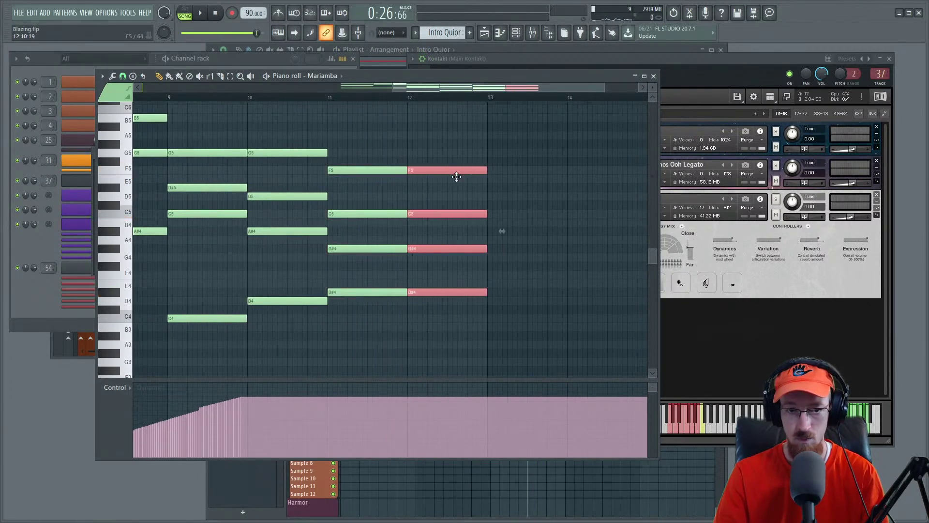
{"action": "left_click", "coordinate": [461, 197], "text": "ctrl"}
{"action": "left_click", "coordinate": [416, 135]}
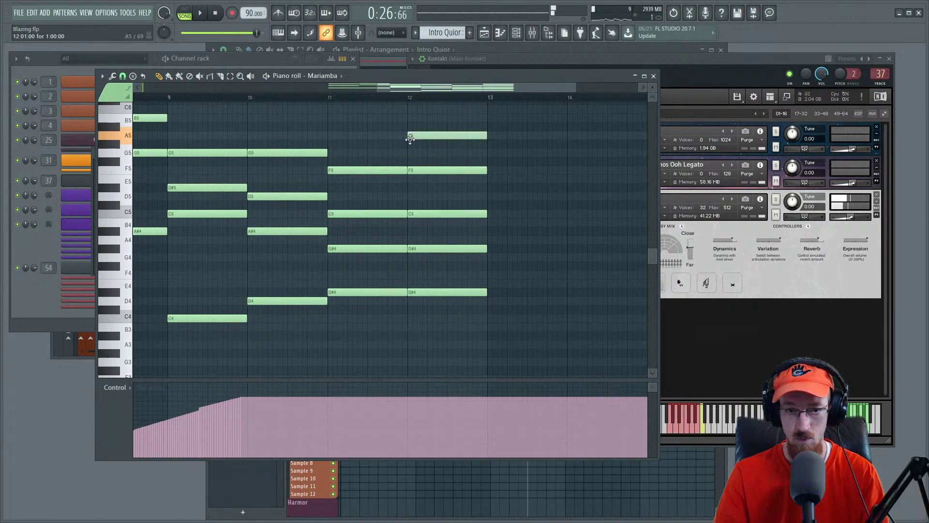
{"action": "left_click_drag", "start_coordinate": [410, 140], "coordinate": [411, 128]}
{"action": "right_click", "coordinate": [437, 167]}
{"action": "left_click_drag", "start_coordinate": [432, 214], "coordinate": [431, 184]}
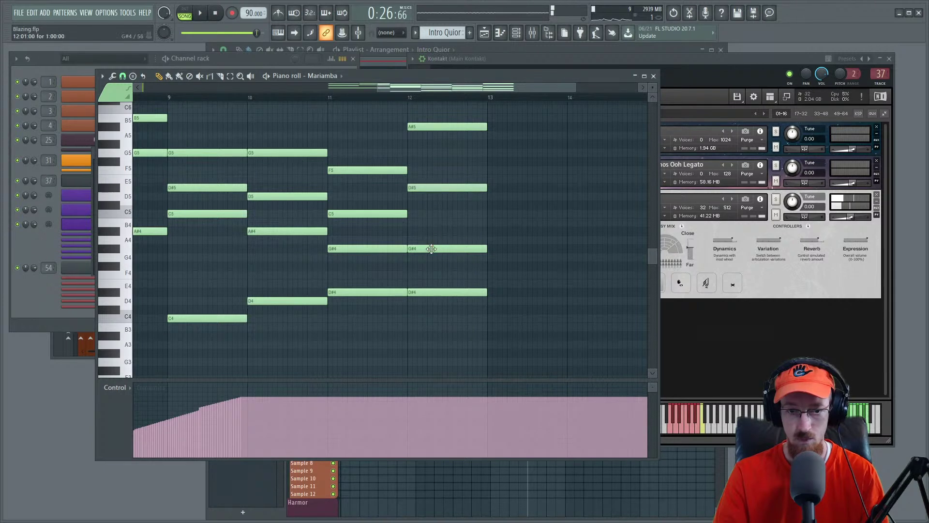
{"action": "left_click_drag", "start_coordinate": [432, 247], "coordinate": [431, 238]}
{"action": "mouse_move", "coordinate": [419, 292]}
{"action": "left_mouse_down"}
{"action": "mouse_move", "coordinate": [421, 316]}
{"action": "mouse_move", "coordinate": [421, 300]}
{"action": "left_mouse_up"}
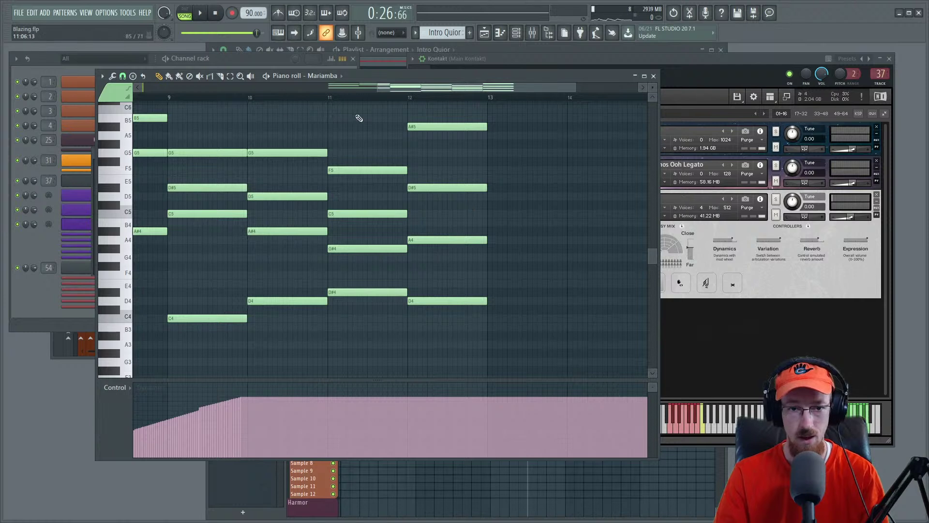
Step: Audition the progression from bar 11, raise the A4 in bar 12 to A#4, and listen again
{"action": "key", "text": "space"}
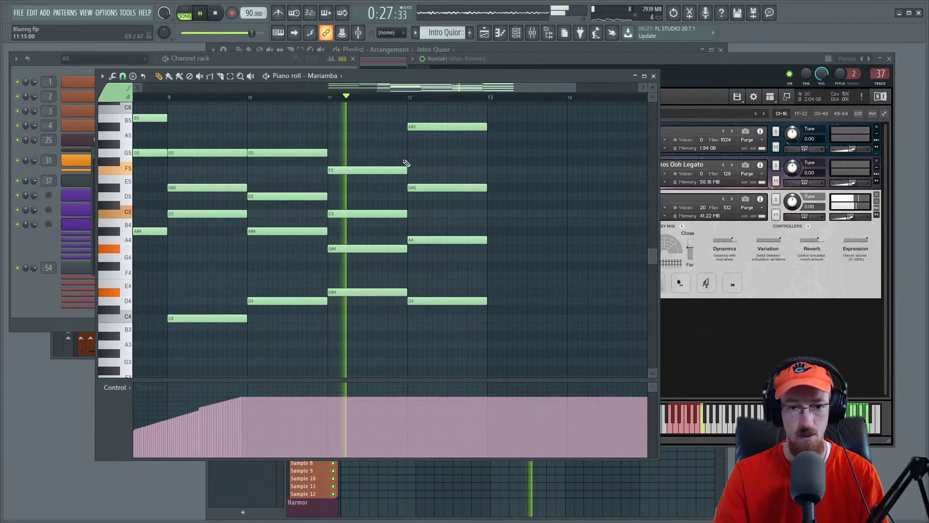
{"action": "scroll", "coordinate": [379, 182], "scroll_direction": "up", "scroll_amount": 2}
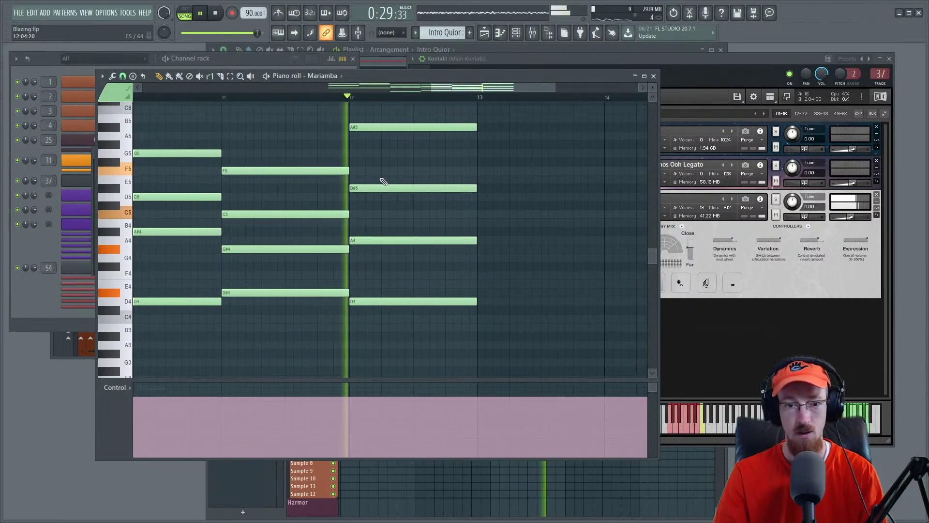
{"action": "key", "text": "space"}
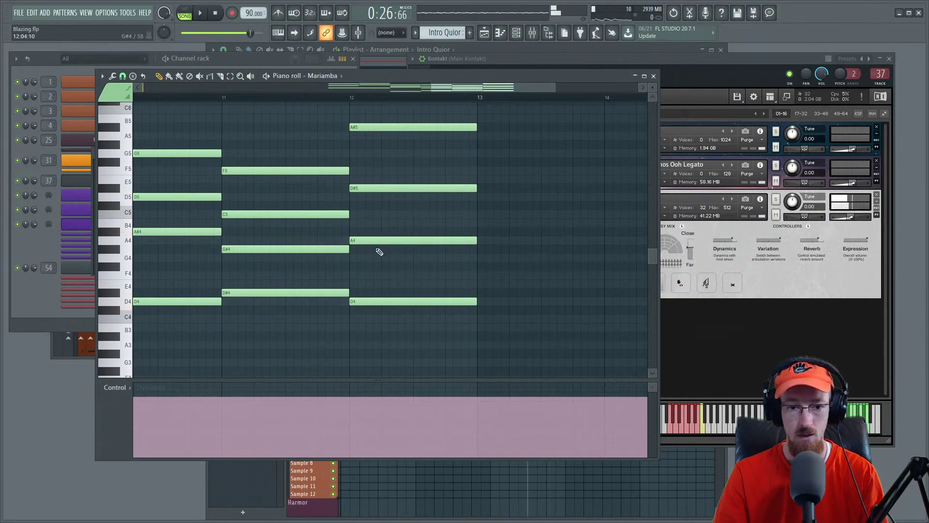
{"action": "left_click_drag", "start_coordinate": [359, 240], "coordinate": [358, 232]}
{"action": "left_click", "coordinate": [311, 97]}
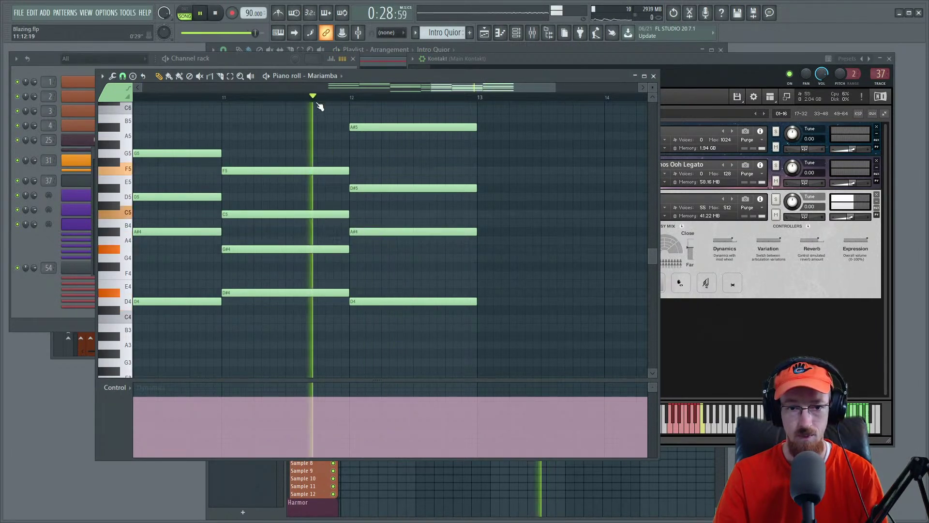
{"action": "scroll", "coordinate": [450, 207], "scroll_direction": "down", "scroll_amount": 4}
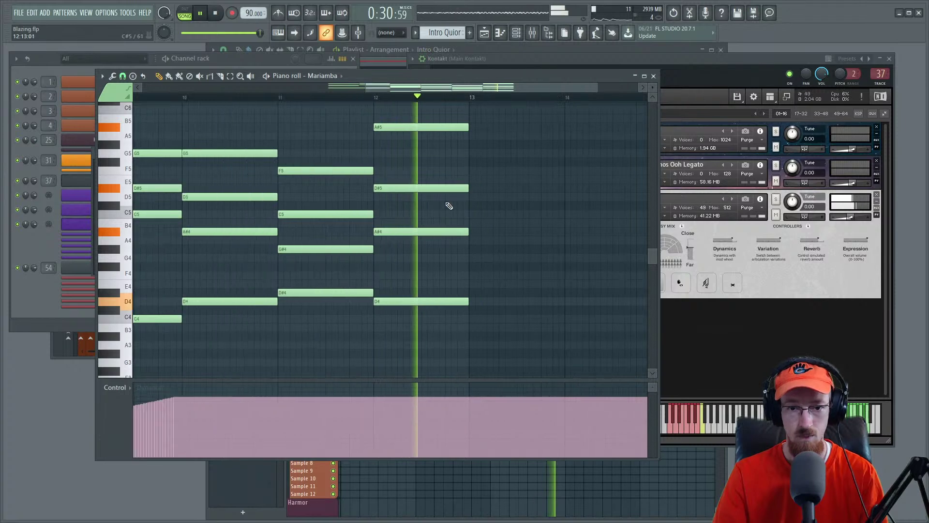
{"action": "scroll", "coordinate": [480, 220], "scroll_direction": "up", "scroll_amount": 2}
{"action": "left_click_drag", "start_coordinate": [484, 222], "coordinate": [412, 214]}
{"action": "key", "text": "space"}
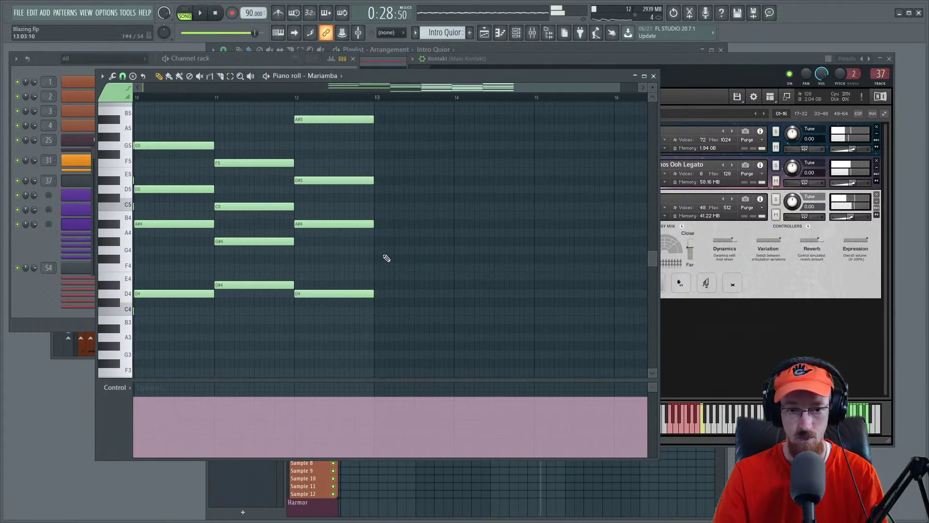
Step: Add one-bar D#4, G4, D#5 and G5 notes in bar 13 and play them back
{"action": "left_click", "coordinate": [380, 285]}
{"action": "left_click", "coordinate": [382, 249]}
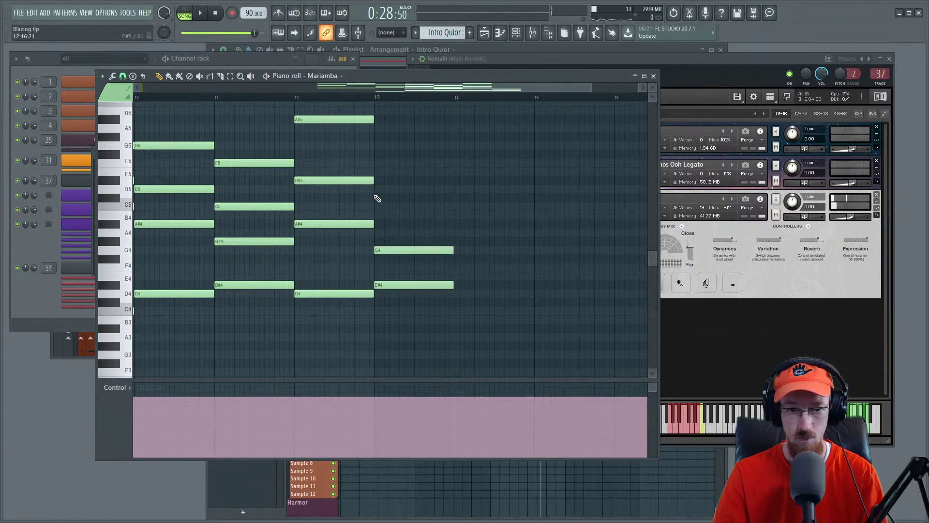
{"action": "left_click", "coordinate": [378, 190]}
{"action": "left_click_drag", "start_coordinate": [384, 189], "coordinate": [387, 181]}
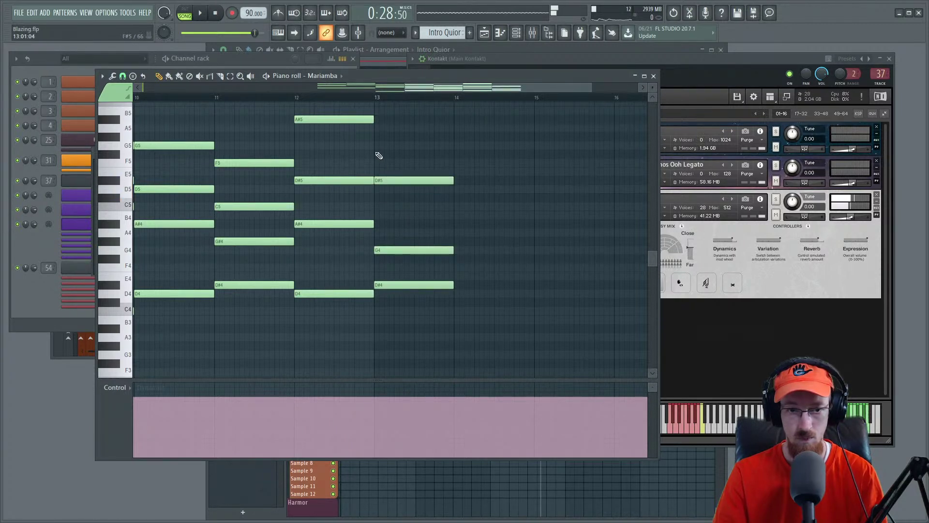
{"action": "left_click", "coordinate": [380, 145]}
{"action": "key", "text": "space"}
{"action": "scroll", "coordinate": [452, 201], "scroll_direction": "up", "scroll_amount": 3}
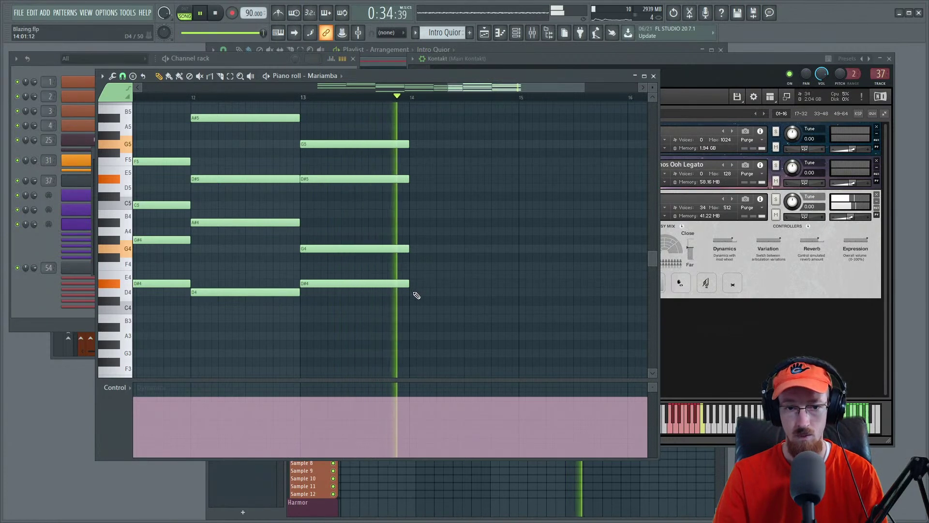
{"action": "key", "text": "space"}
Step: Duplicate the bar 13 chord into bar 14, change it to D4, G4, D5 and G5, and start playback
{"action": "left_click_drag", "start_coordinate": [375, 143], "coordinate": [461, 292]}
{"action": "left_click_drag", "start_coordinate": [425, 179], "coordinate": [427, 188]}
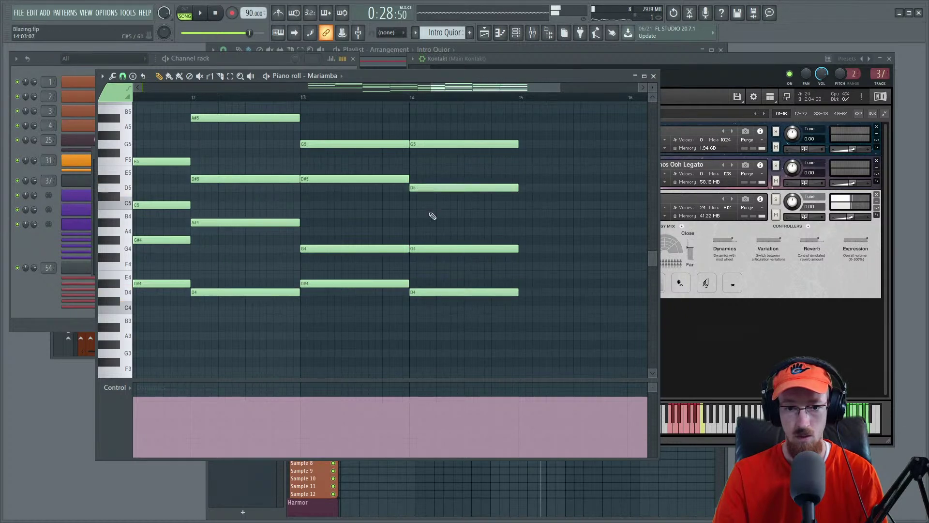
{"action": "key", "text": "space"}
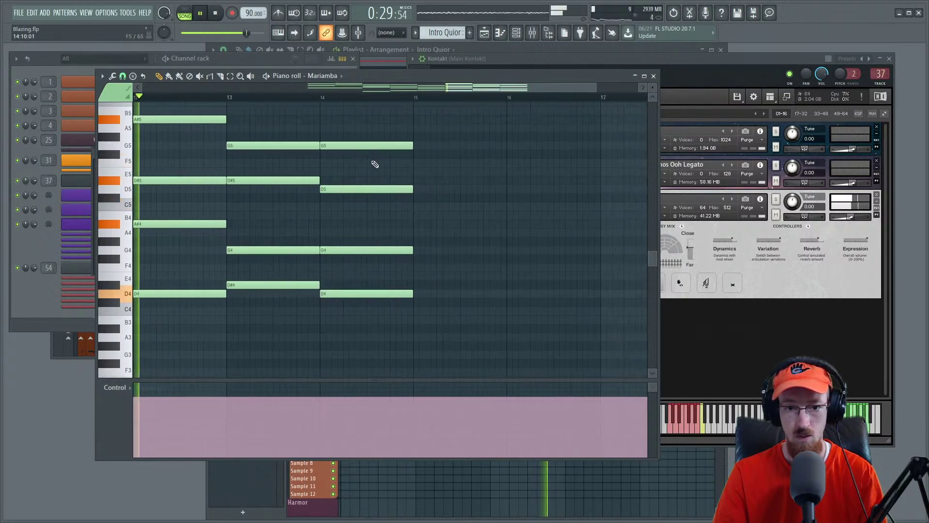
Step: Duplicate the bar 14 chord into bar 15 and change it to F4, G4, C5 and G5
{"action": "left_click_drag", "start_coordinate": [375, 134], "coordinate": [477, 293]}
{"action": "left_click", "coordinate": [456, 300], "text": "ctrl"}
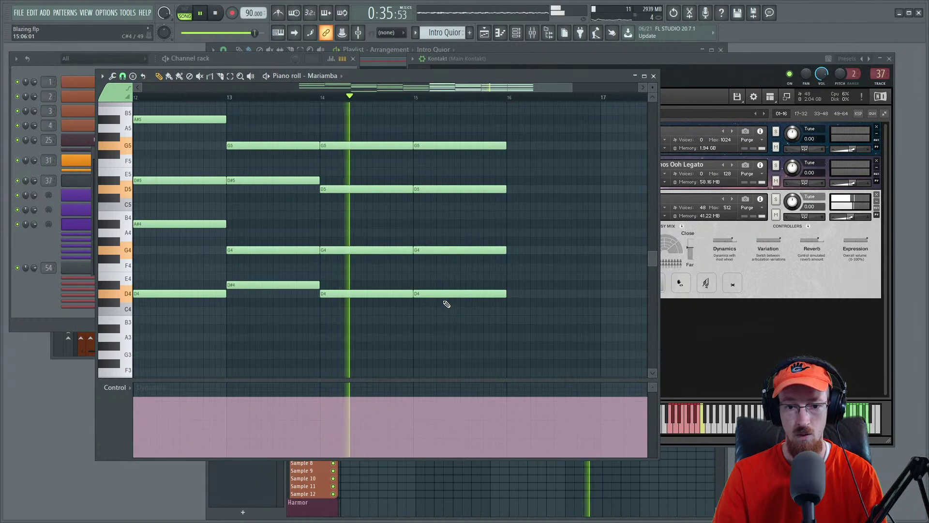
{"action": "left_click_drag", "start_coordinate": [439, 294], "coordinate": [438, 275]}
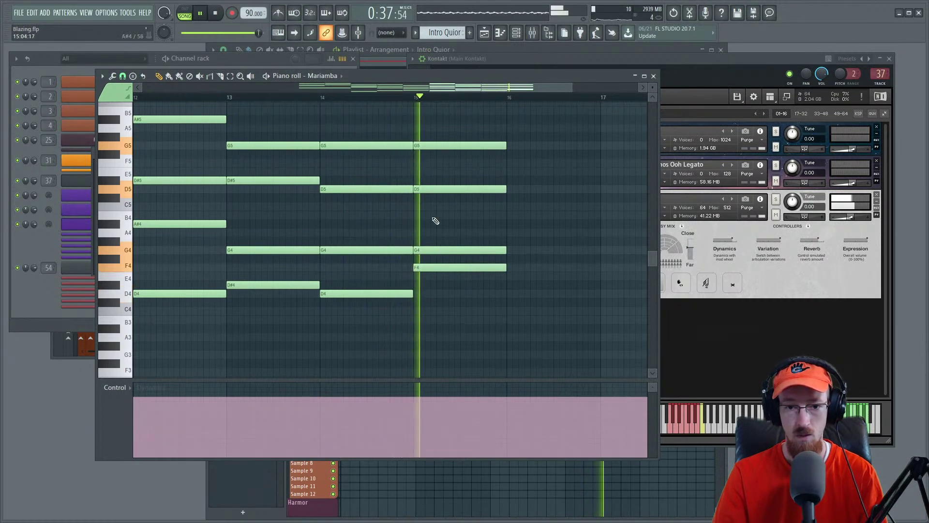
{"action": "left_click_drag", "start_coordinate": [426, 188], "coordinate": [431, 208]}
{"action": "left_click_drag", "start_coordinate": [465, 182], "coordinate": [437, 185]}
Step: Duplicate the bar 15 chord into bar 16 and add a one-bar D4 beneath it
{"action": "left_click_drag", "start_coordinate": [428, 127], "coordinate": [551, 270]}
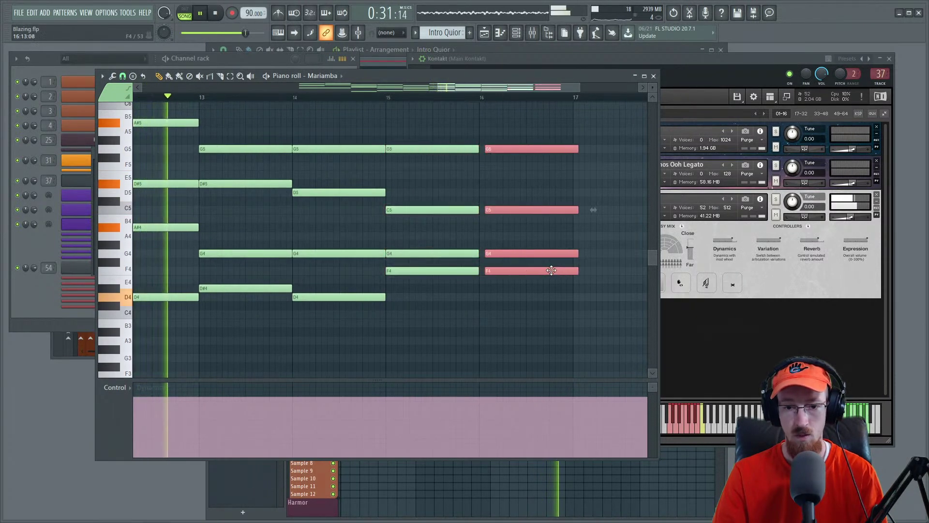
{"action": "left_click", "coordinate": [538, 287], "text": "ctrl"}
{"action": "scroll", "coordinate": [519, 295], "scroll_direction": "up", "scroll_amount": 2}
{"action": "scroll", "coordinate": [420, 302], "scroll_direction": "right", "scroll_amount": 2}
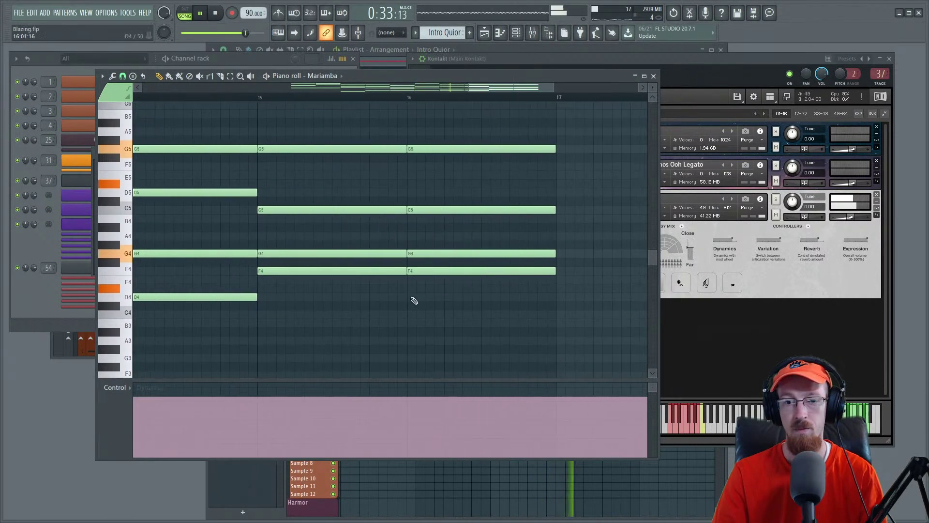
{"action": "scroll", "coordinate": [513, 291], "scroll_direction": "down", "scroll_amount": 2}
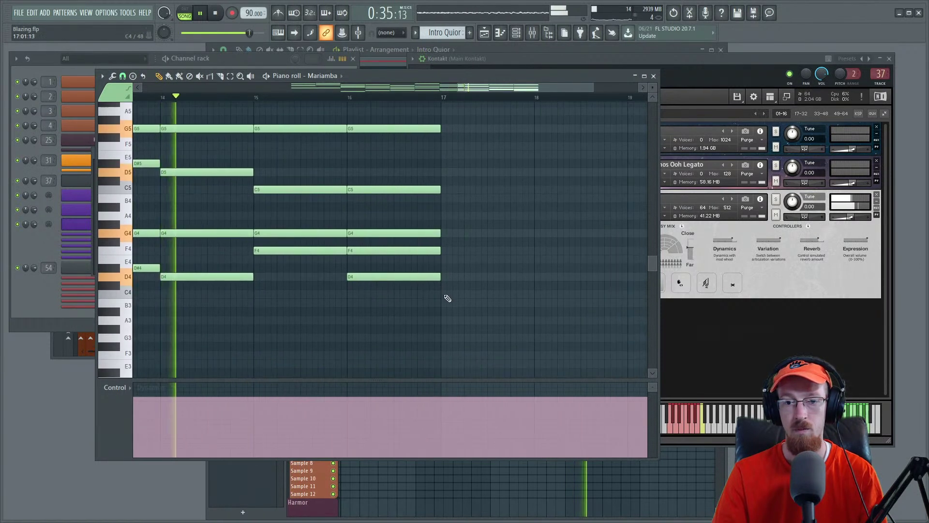
Step: Add C4 and G4 notes starting at bar 17 and lengthen both to four bars
{"action": "left_click", "coordinate": [446, 294]}
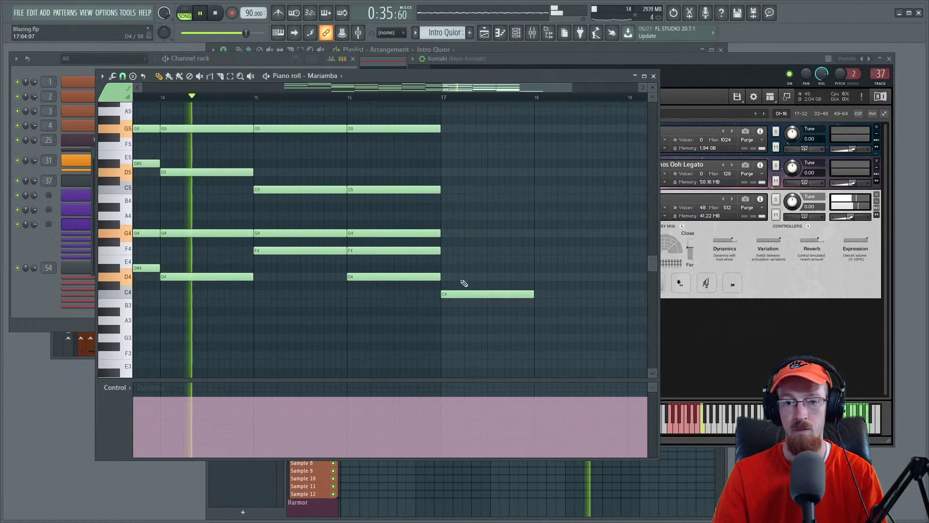
{"action": "left_click", "coordinate": [444, 234]}
{"action": "scroll", "coordinate": [471, 257], "scroll_direction": "down", "scroll_amount": 2}
{"action": "scroll", "coordinate": [469, 270], "scroll_direction": "down", "scroll_amount": 1}
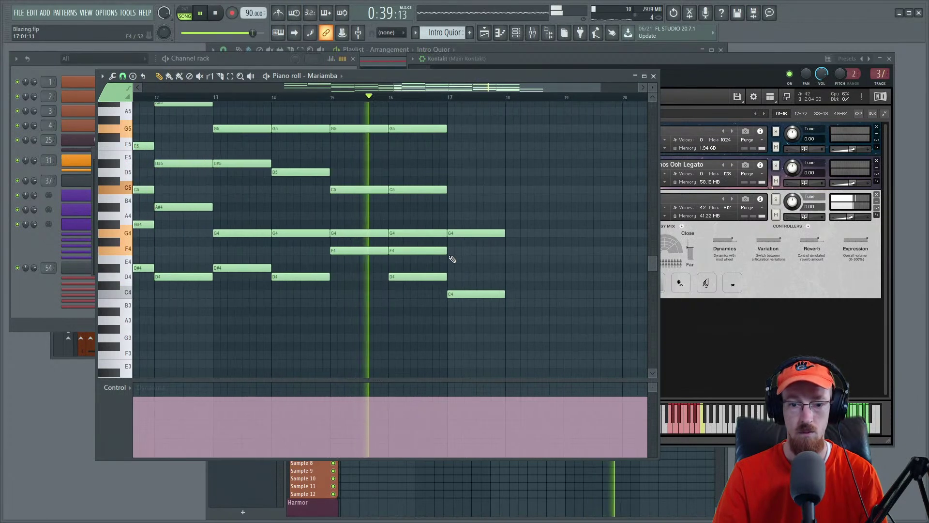
{"action": "scroll", "coordinate": [545, 281], "scroll_direction": "down", "scroll_amount": 1}
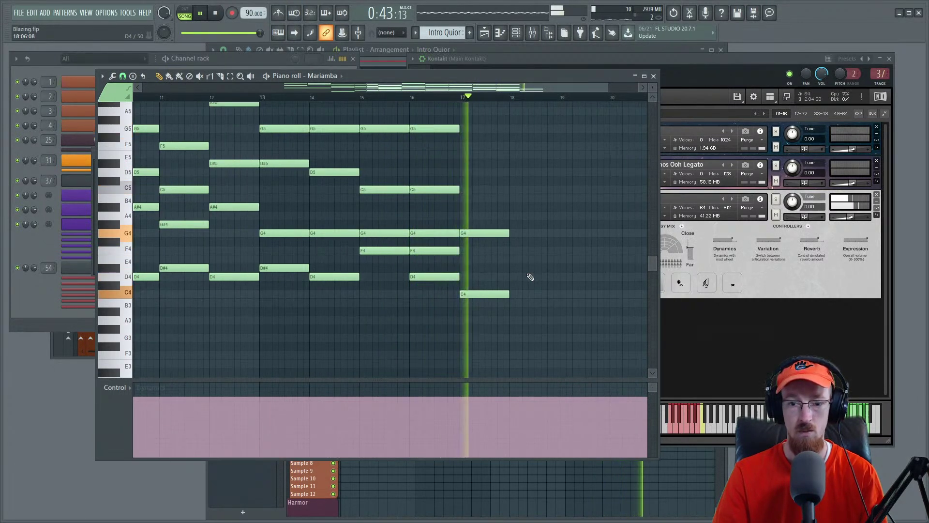
{"action": "left_click_drag", "start_coordinate": [479, 219], "coordinate": [506, 301]}
{"action": "mouse_move", "coordinate": [604, 296]}
{"action": "left_mouse_down"}
{"action": "mouse_move", "coordinate": [646, 296]}
{"action": "mouse_move", "coordinate": [608, 295]}
{"action": "left_mouse_up"}
{"action": "left_click", "coordinate": [403, 273]}
{"action": "scroll", "coordinate": [348, 289], "scroll_direction": "down", "scroll_amount": 2}
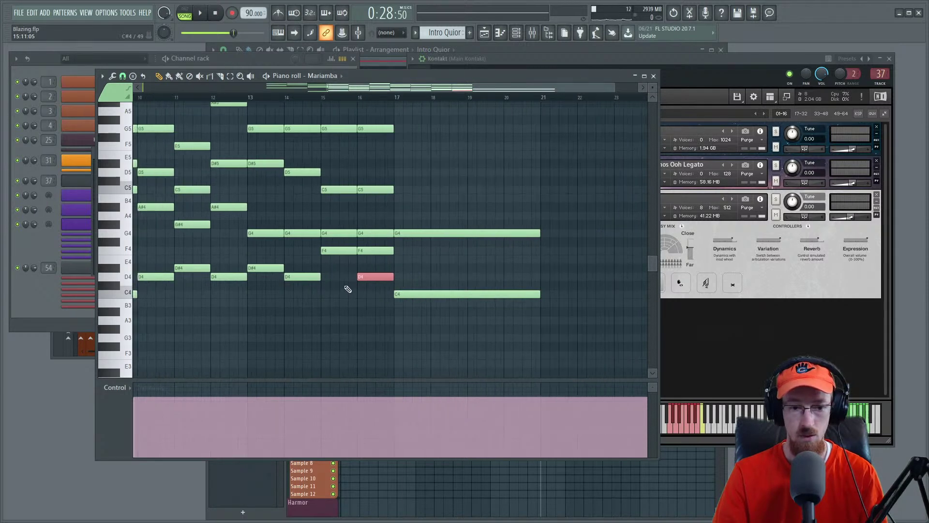
Step: Reshape the marimbas' Dynamics curve to dip gradually from bar 10 toward bar 14 and rise again into bar 17 during playback
{"action": "left_click_drag", "start_coordinate": [228, 333], "coordinate": [384, 364]}
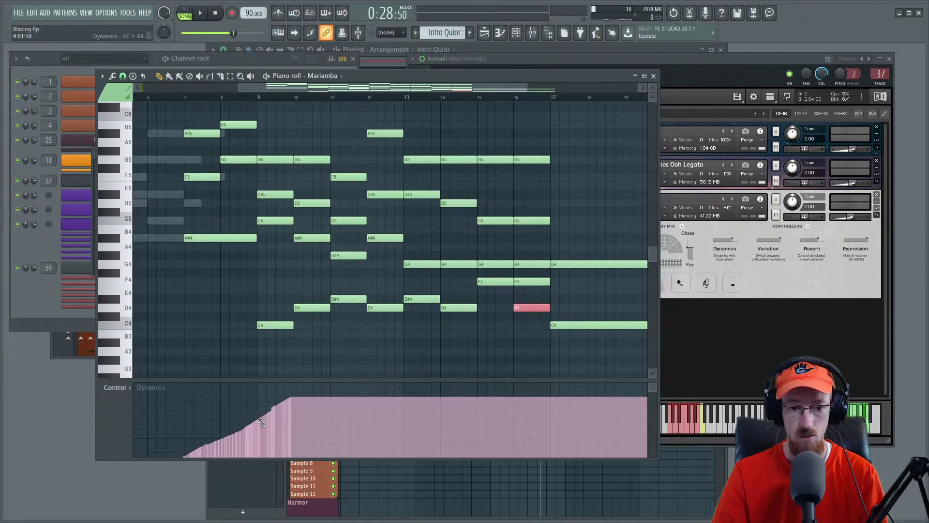
{"action": "left_click_drag", "start_coordinate": [295, 397], "coordinate": [322, 404]}
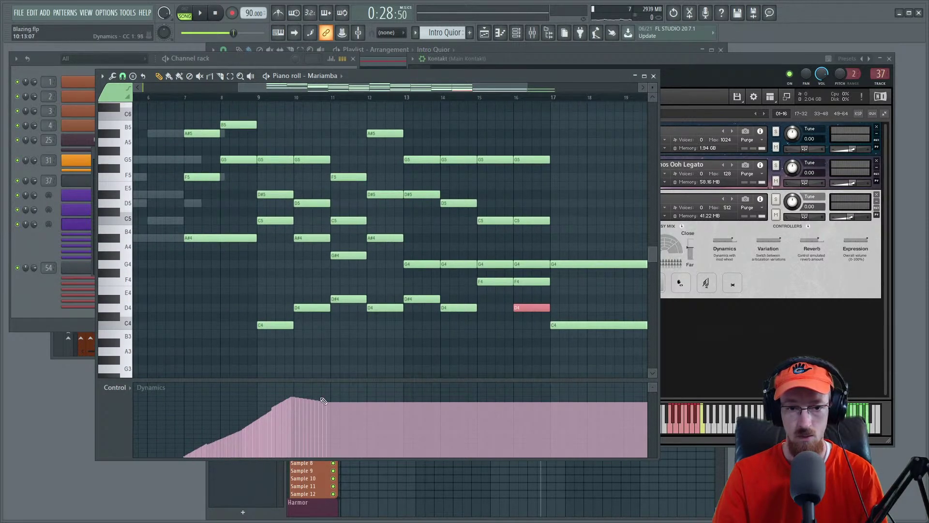
{"action": "key", "text": "space"}
{"action": "mouse_move", "coordinate": [334, 403]}
{"action": "left_mouse_down"}
{"action": "mouse_move", "coordinate": [387, 416]}
{"action": "mouse_move", "coordinate": [479, 417]}
{"action": "mouse_move", "coordinate": [551, 398]}
{"action": "left_mouse_up"}
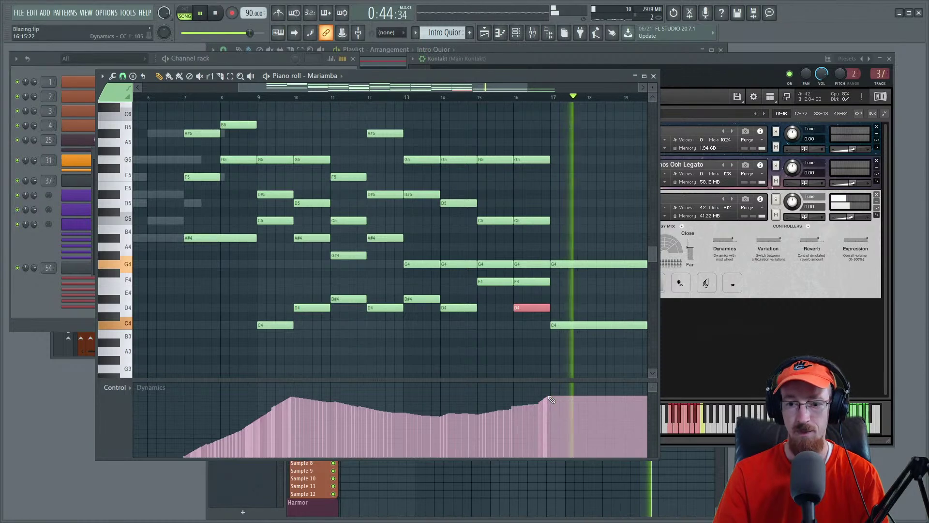
Step: Load Woods High - Tenuto Swarm 2 from the Orchestral Swarm library's Woods High individual articulations into the Kontakt rack
{"action": "left_click", "coordinate": [769, 323]}
{"action": "left_click", "coordinate": [587, 212]}
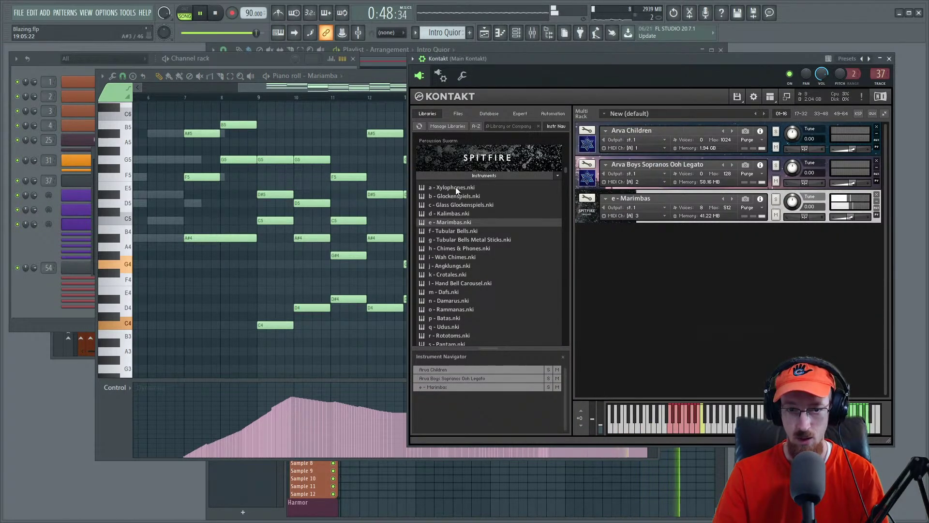
{"action": "left_click", "coordinate": [474, 176]}
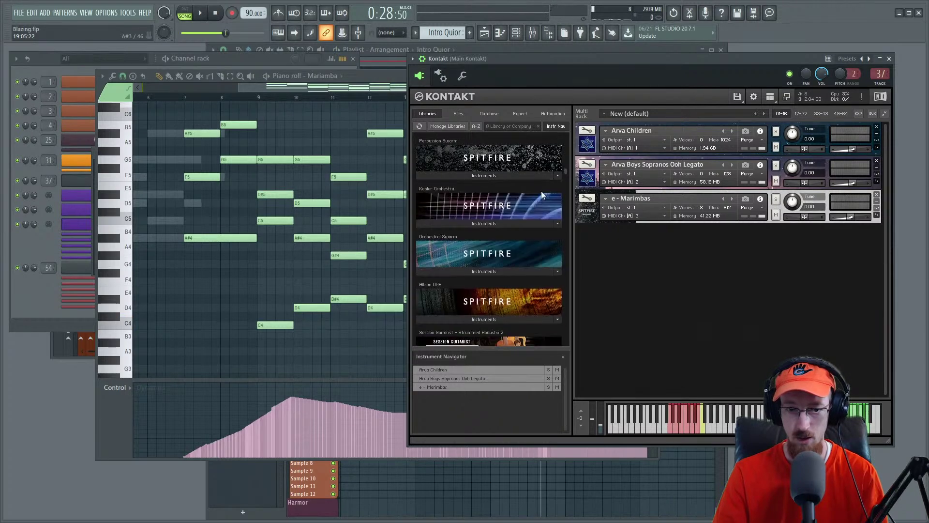
{"action": "left_click", "coordinate": [502, 224]}
{"action": "left_click", "coordinate": [474, 220]}
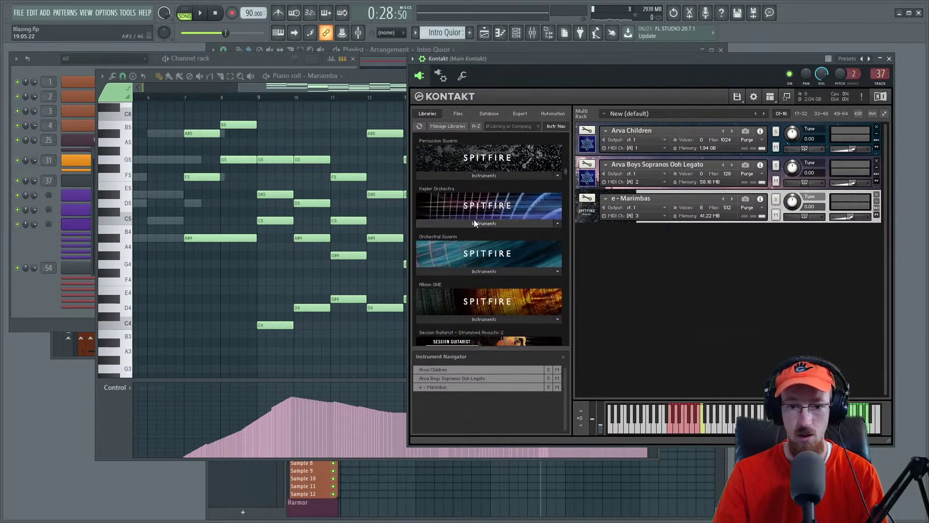
{"action": "left_click", "coordinate": [501, 271]}
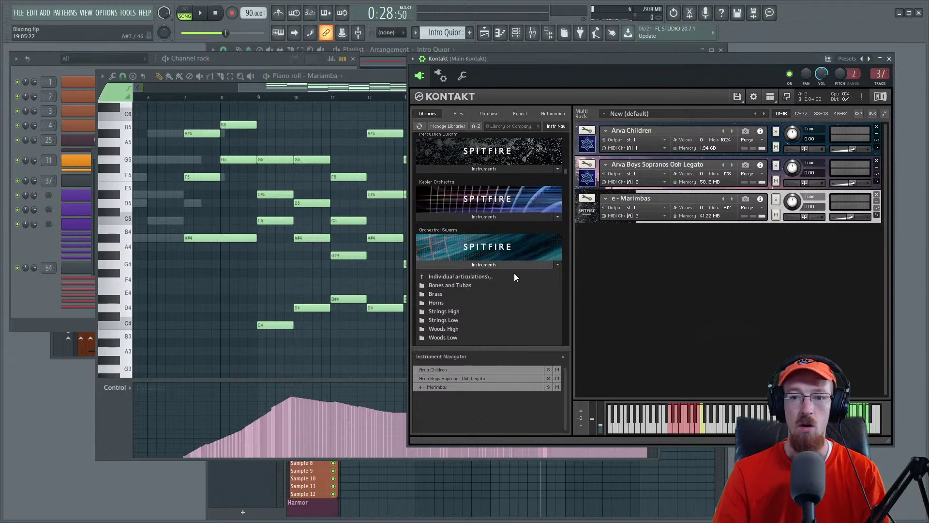
{"action": "left_click_drag", "start_coordinate": [566, 172], "coordinate": [565, 179]}
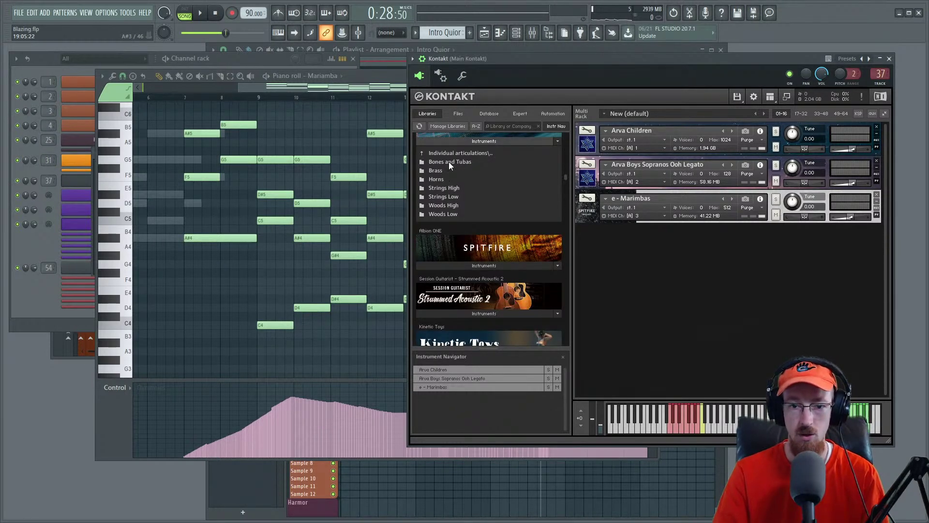
{"action": "double_click", "coordinate": [443, 204]}
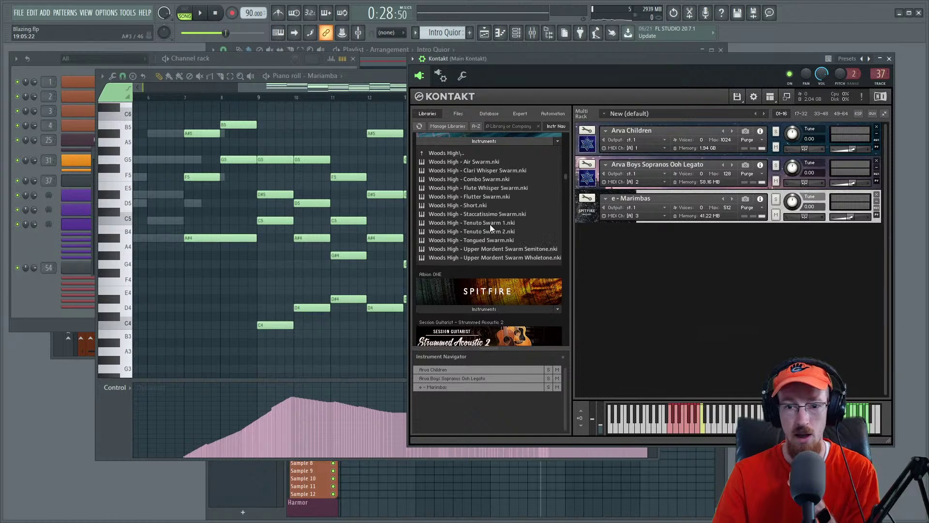
{"action": "double_click", "coordinate": [453, 232]}
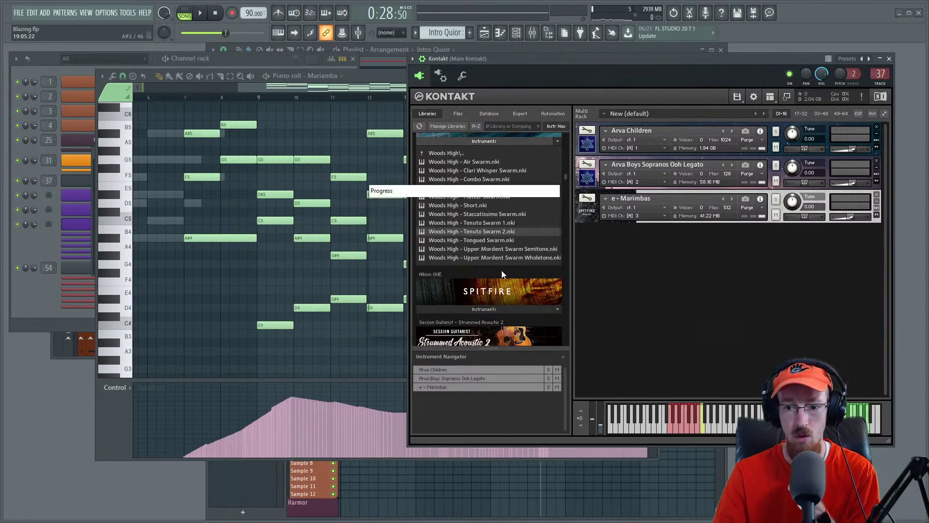
Step: Expand the collapsed channel directly below Mariamba in the channel rack and rename it SWARM WOD
{"action": "left_click", "coordinate": [48, 244]}
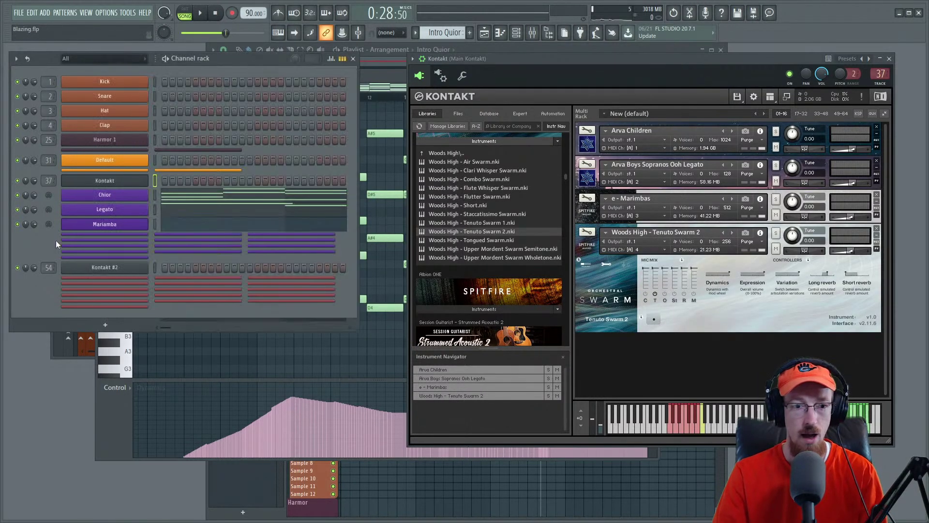
{"action": "left_click", "coordinate": [133, 212]}
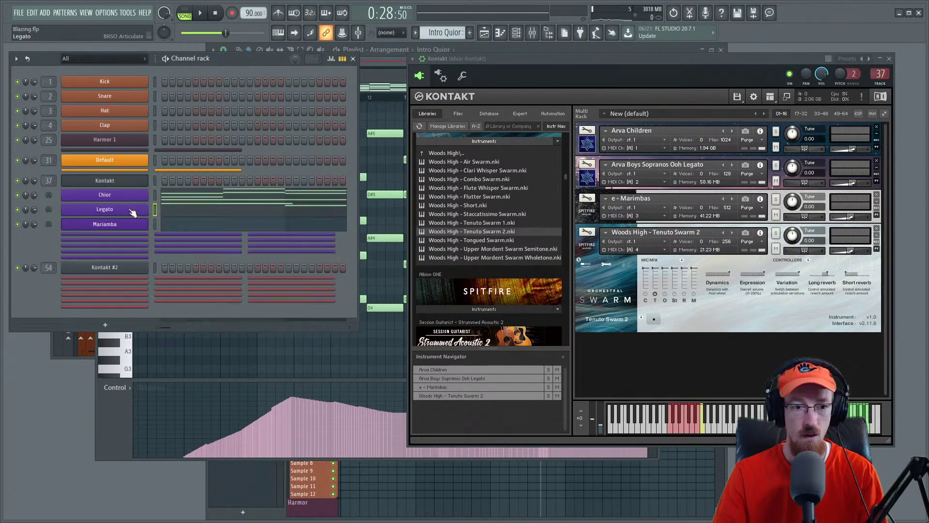
{"action": "left_click", "coordinate": [134, 234]}
{"action": "middle_click", "coordinate": [131, 238]}
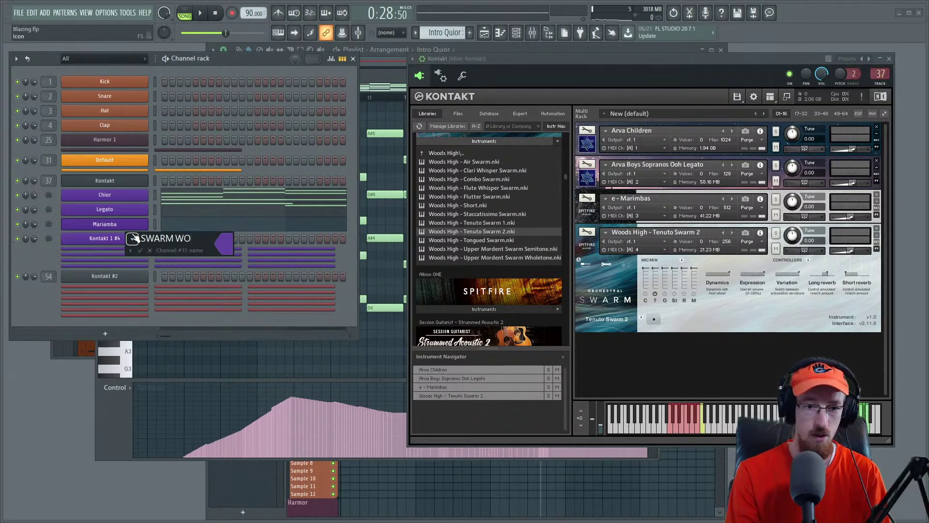
{"action": "key", "text": "Return"}
Step: Copy the Mariamba notes into the SWARM WOD channel and open its piano roll
{"action": "right_click", "coordinate": [136, 238]}
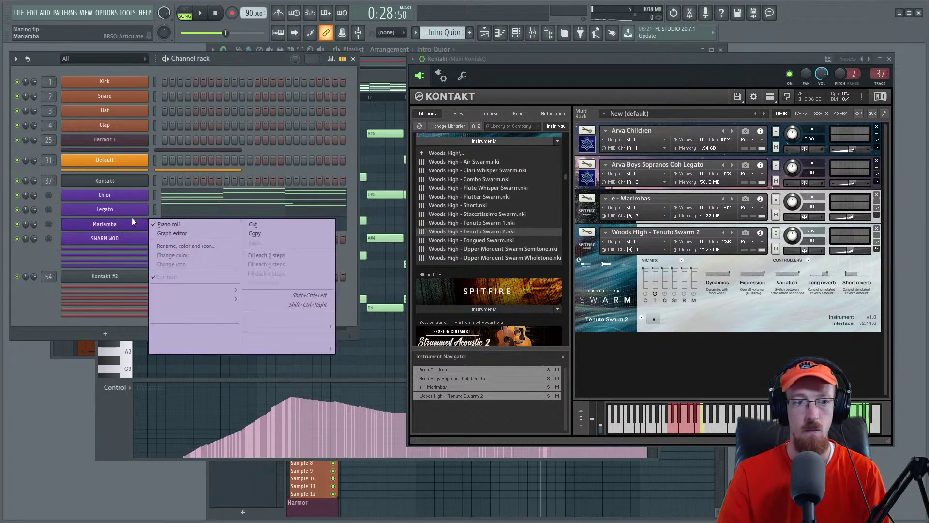
{"action": "left_click", "coordinate": [281, 229]}
{"action": "right_click", "coordinate": [134, 239]}
{"action": "left_click", "coordinate": [290, 250]}
{"action": "left_click", "coordinate": [290, 255]}
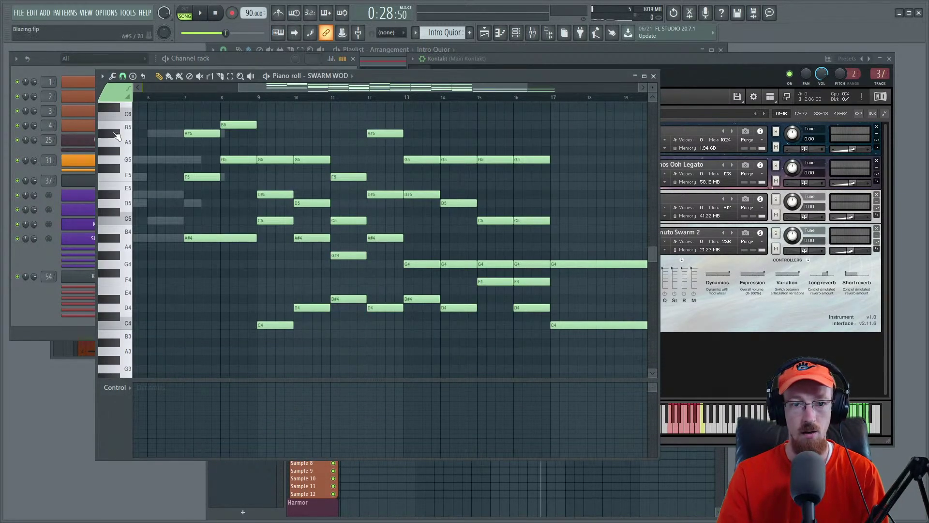
Step: Transpose all the SWARM WOD notes up one octave and play them back
{"action": "key", "text": "ctrl+a"}
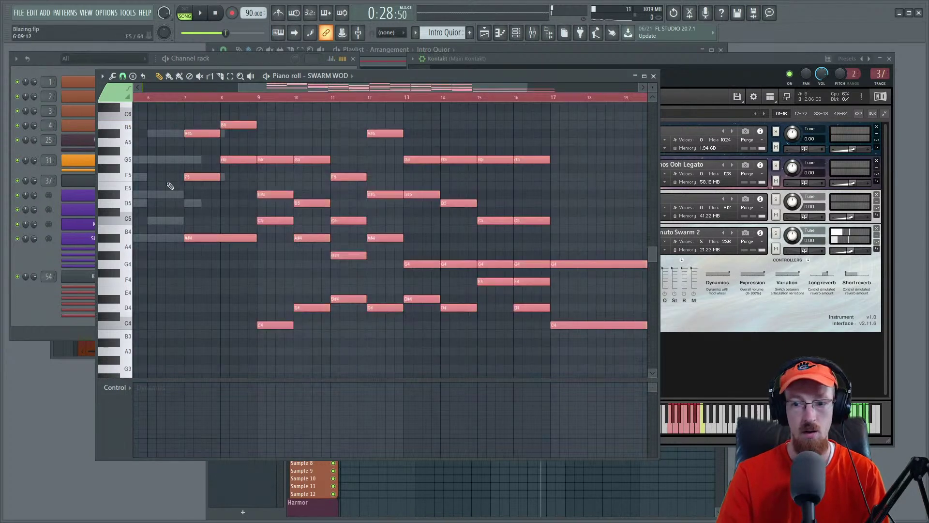
{"action": "key", "text": "ctrl+Up"}
{"action": "key", "text": "space"}
{"action": "scroll", "coordinate": [194, 196], "scroll_direction": "up", "scroll_amount": 2}
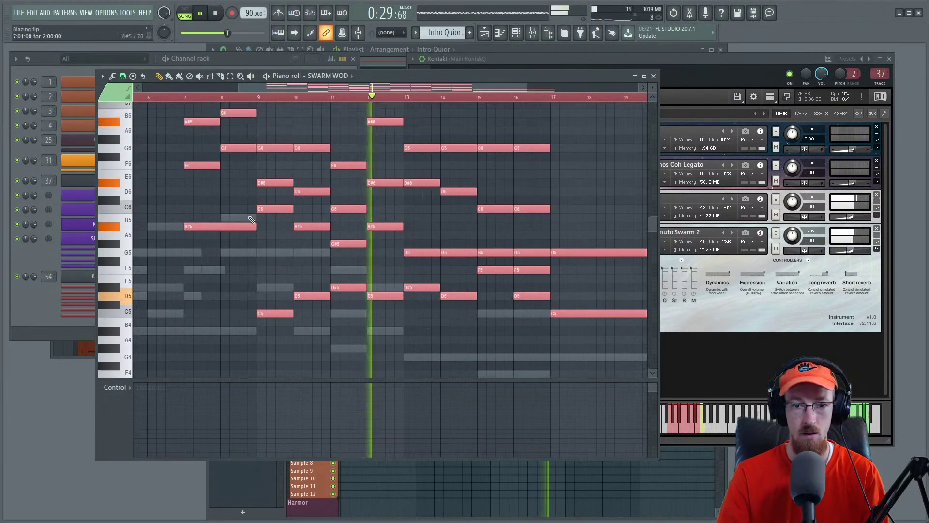
Step: Show the event lane of the SWARM WOD channel's Dynamics controller in its piano roll
{"action": "left_click", "coordinate": [411, 299], "text": "ctrl"}
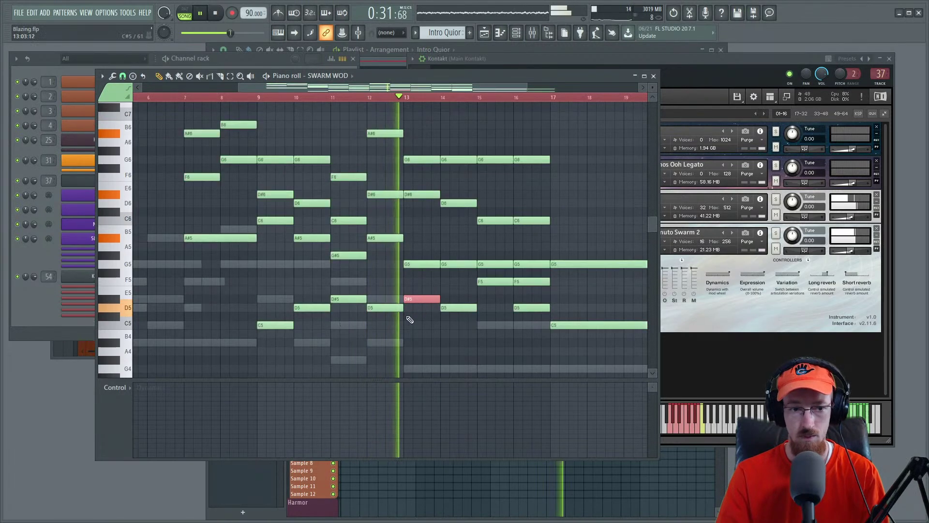
{"action": "left_click", "coordinate": [33, 255]}
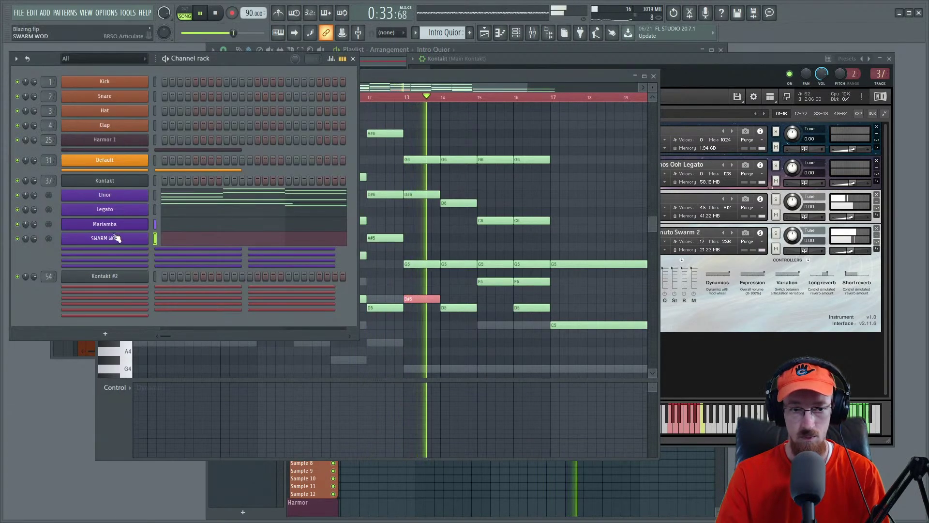
{"action": "left_click", "coordinate": [100, 239]}
{"action": "right_click", "coordinate": [197, 214]}
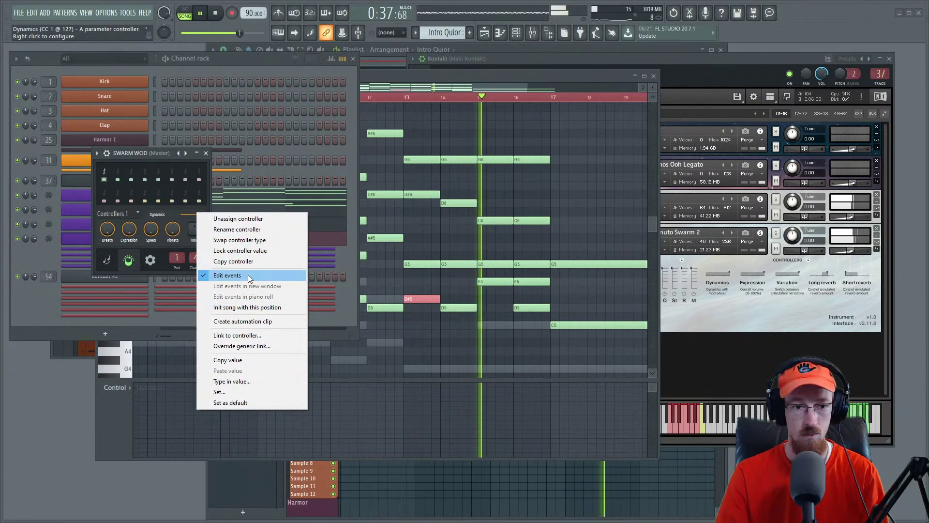
{"action": "left_click", "coordinate": [49, 258]}
{"action": "key", "text": "space"}
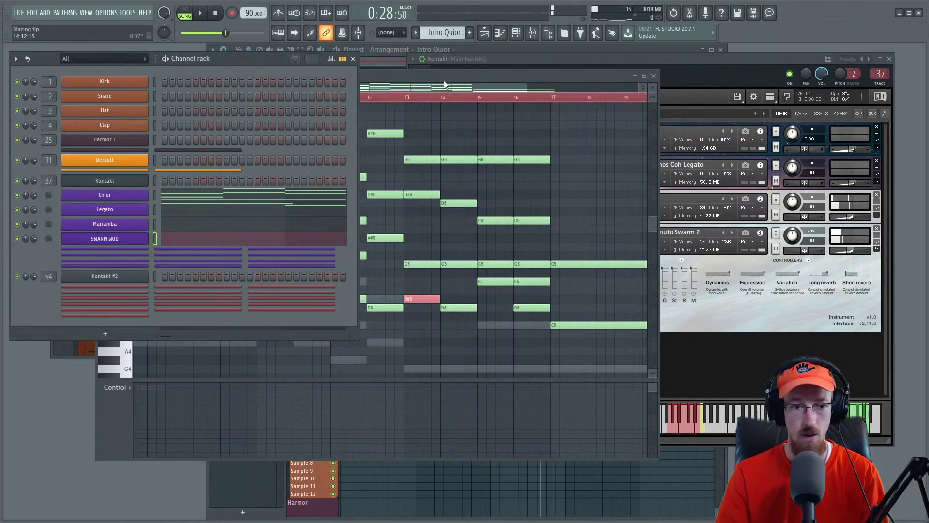
{"action": "left_click", "coordinate": [109, 239]}
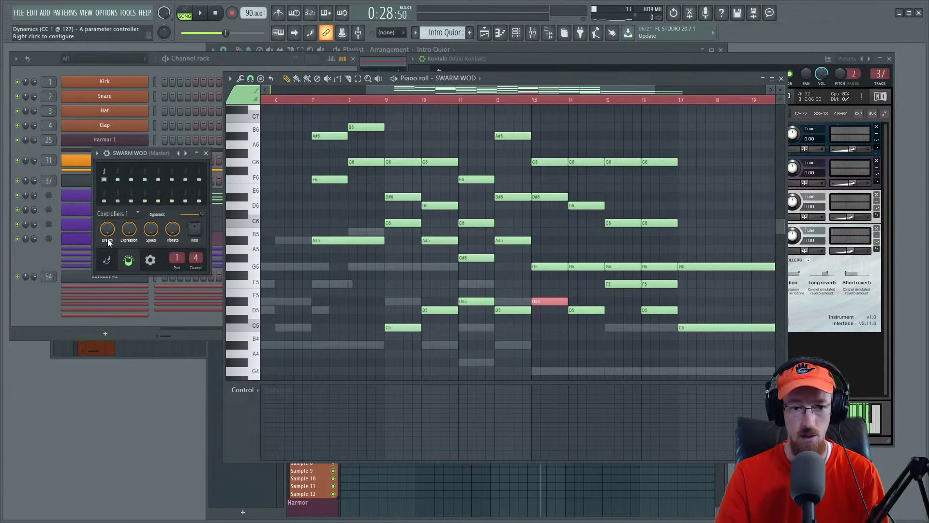
{"action": "right_click", "coordinate": [201, 219]}
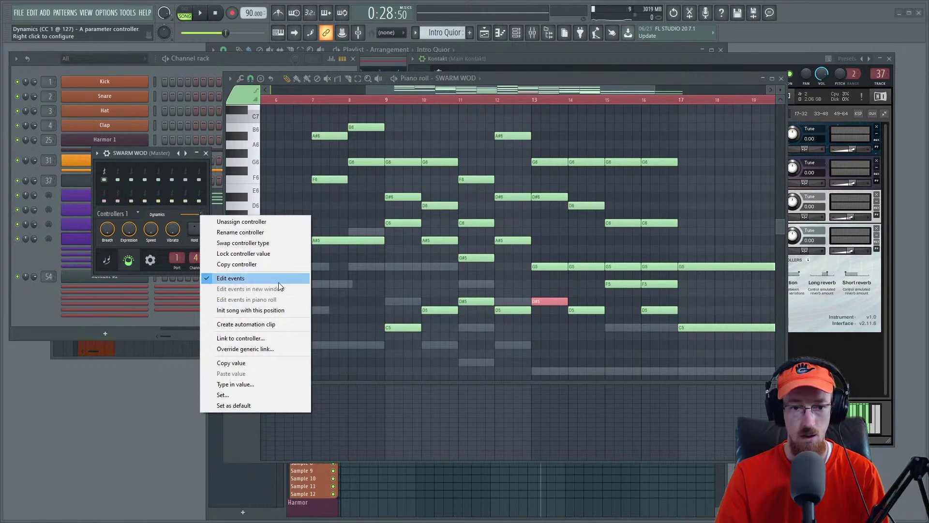
{"action": "left_click", "coordinate": [254, 457]}
Step: Draw the Dynamics curve during playback: near zero from bar 7 until just before bar 12, rising in stages to its peak at bar 17
{"action": "left_click", "coordinate": [337, 444]}
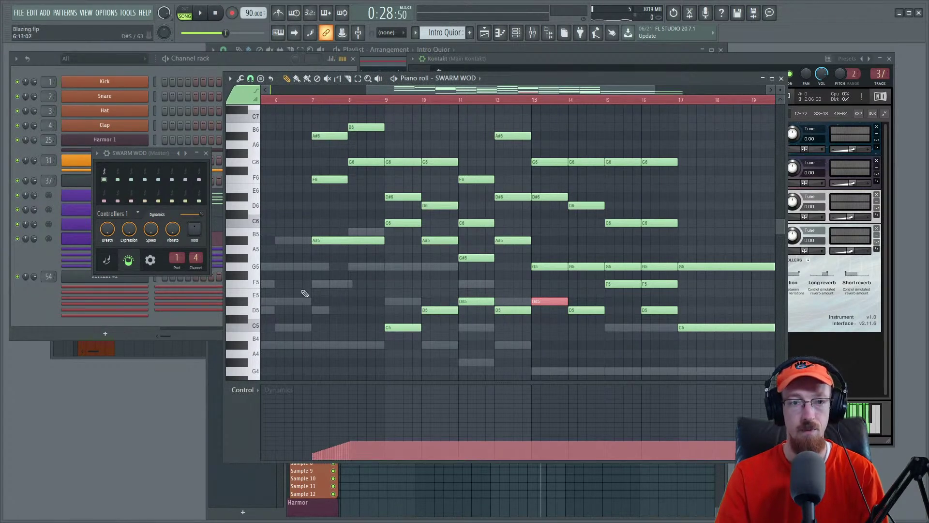
{"action": "key", "text": "space"}
{"action": "left_click", "coordinate": [310, 100]}
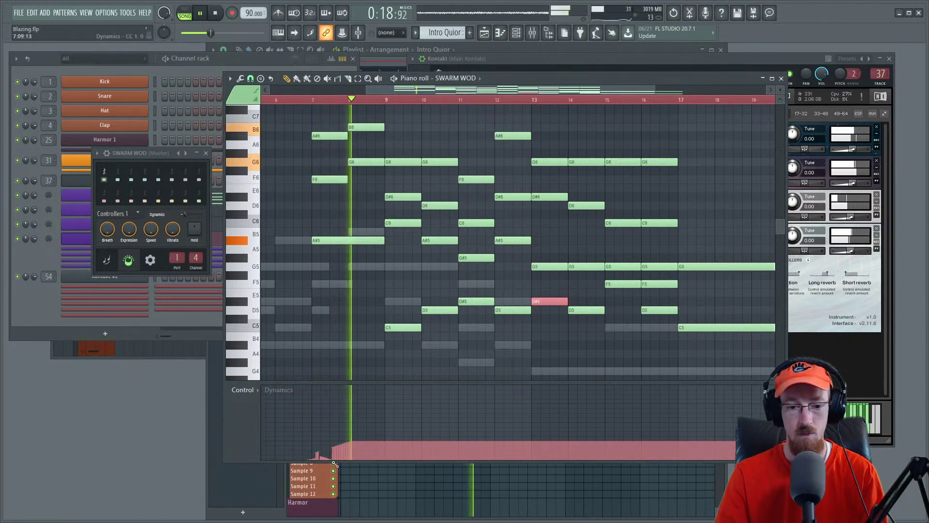
{"action": "left_click_drag", "start_coordinate": [330, 463], "coordinate": [370, 463]}
{"action": "mouse_move", "coordinate": [309, 461]}
{"action": "left_mouse_down"}
{"action": "mouse_move", "coordinate": [503, 464]}
{"action": "mouse_move", "coordinate": [589, 442]}
{"action": "left_mouse_up"}
{"action": "mouse_move", "coordinate": [512, 457]}
{"action": "left_mouse_down"}
{"action": "mouse_move", "coordinate": [547, 439]}
{"action": "mouse_move", "coordinate": [603, 444]}
{"action": "mouse_move", "coordinate": [635, 424]}
{"action": "left_mouse_up"}
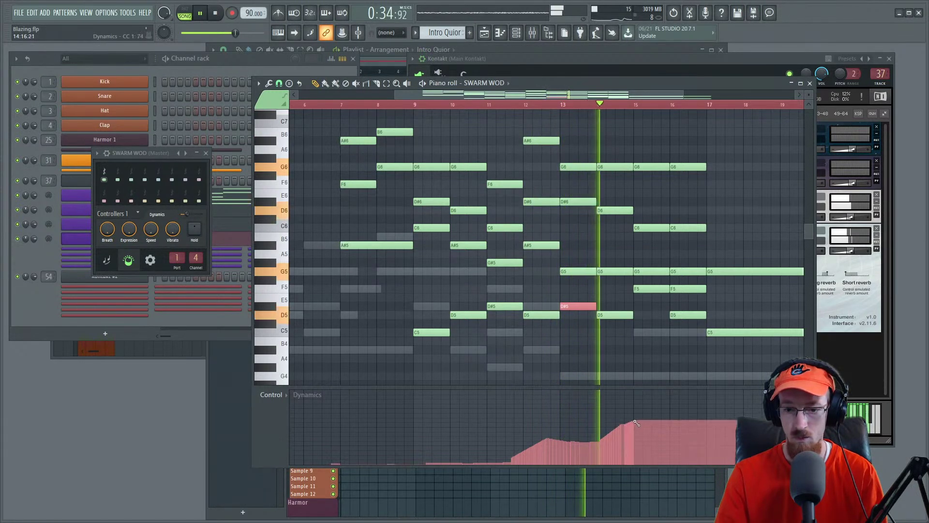
{"action": "left_click_drag", "start_coordinate": [636, 423], "coordinate": [708, 401]}
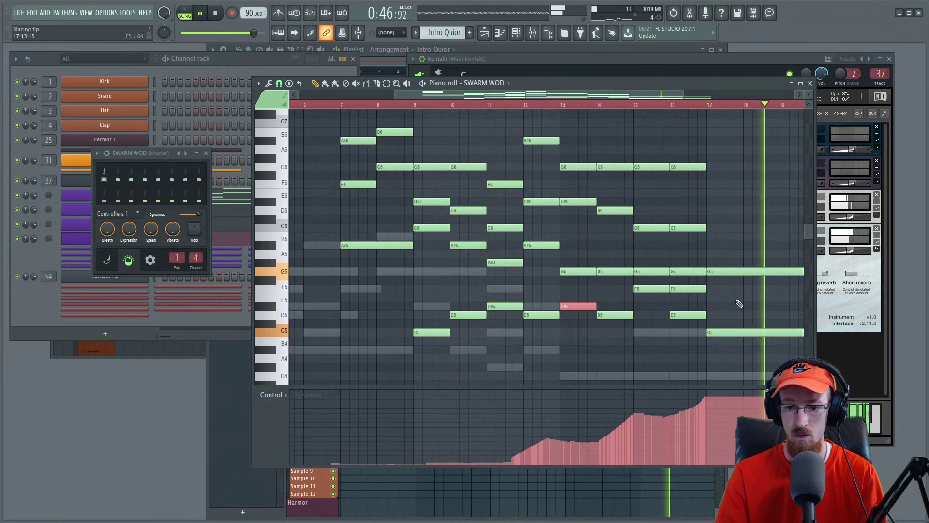
Step: Split the long G5 and C5 notes at bar 18 and transpose the parts after the cut down one octave
{"action": "scroll", "coordinate": [753, 297], "scroll_direction": "up", "scroll_amount": 1}
{"action": "left_click_drag", "start_coordinate": [753, 297], "coordinate": [573, 274]}
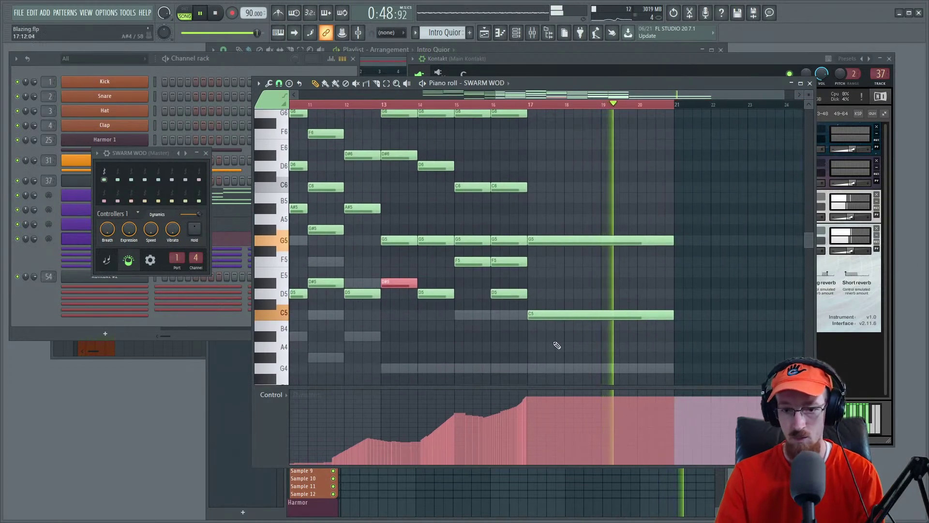
{"action": "left_click_drag", "start_coordinate": [570, 364], "coordinate": [577, 230]}
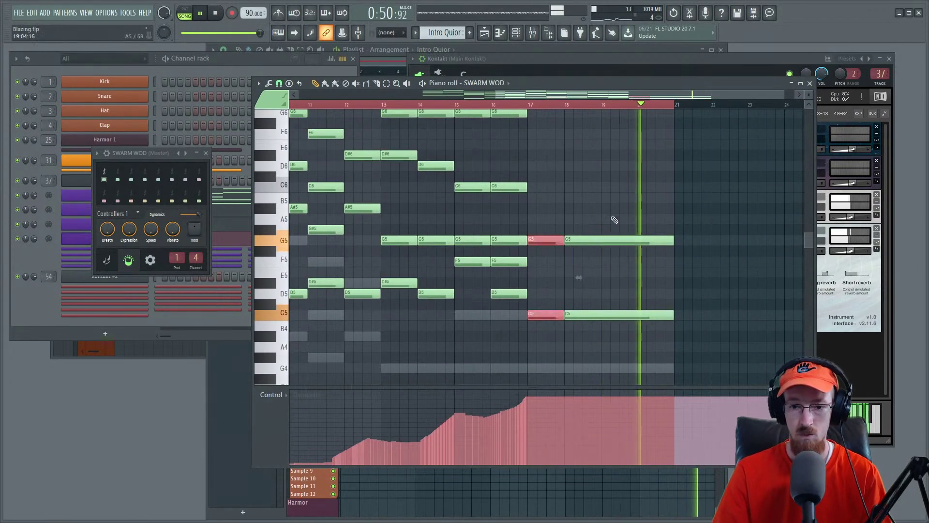
{"action": "left_click_drag", "start_coordinate": [623, 311], "coordinate": [598, 203]}
{"action": "scroll", "coordinate": [689, 253], "scroll_direction": "down", "scroll_amount": 1}
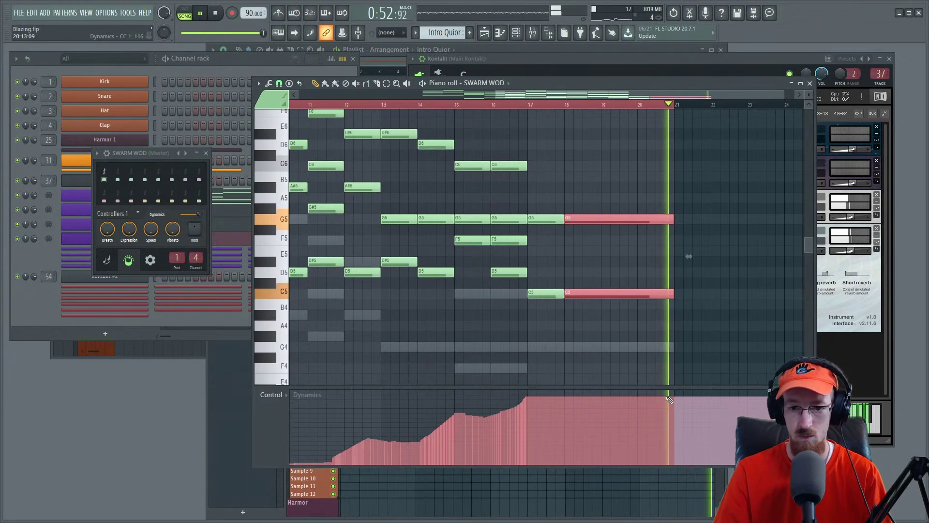
{"action": "key", "text": "ctrl+Down"}
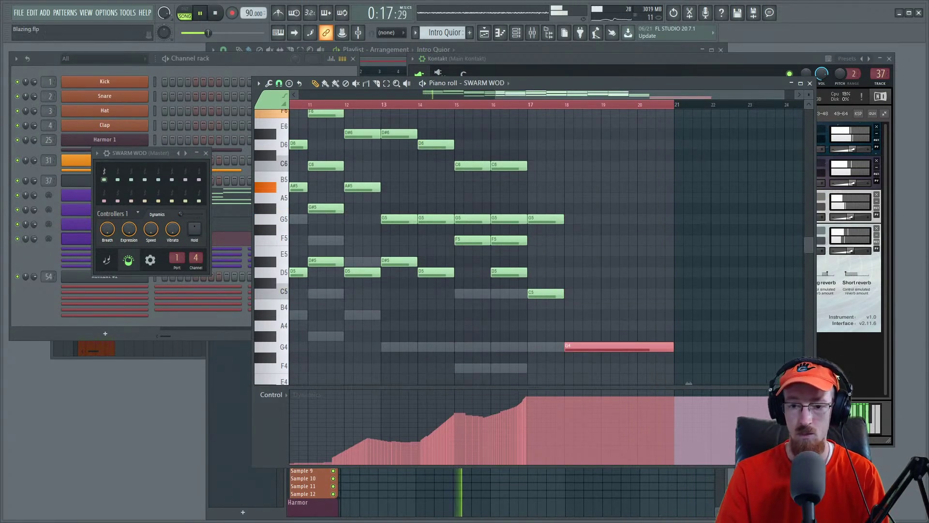
Step: Replace the Woods High - Tenuto Swarm 2 instrument with Woods High - Tenuto Swarm 1 and audition it from bar 13
{"action": "left_click", "coordinate": [838, 377]}
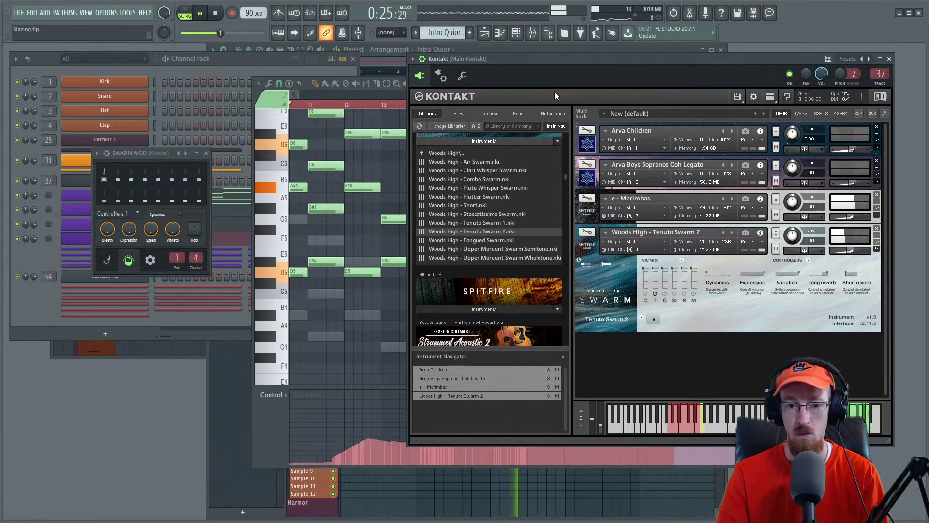
{"action": "key", "text": "space"}
{"action": "double_click", "coordinate": [472, 223]}
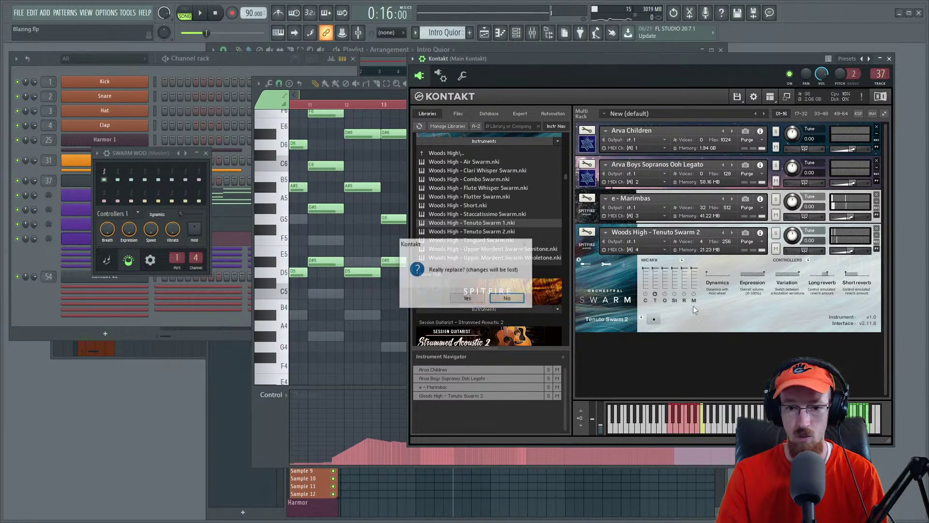
{"action": "left_click", "coordinate": [468, 298]}
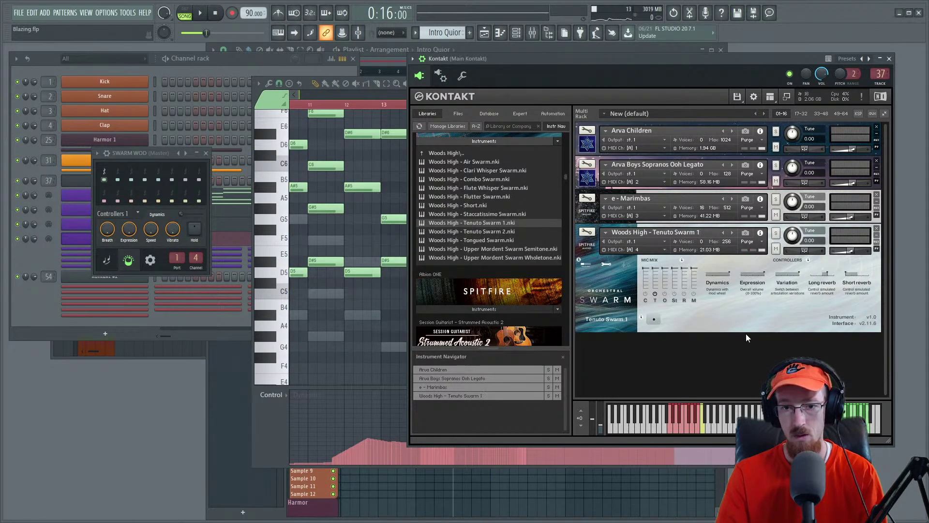
{"action": "key", "text": "space"}
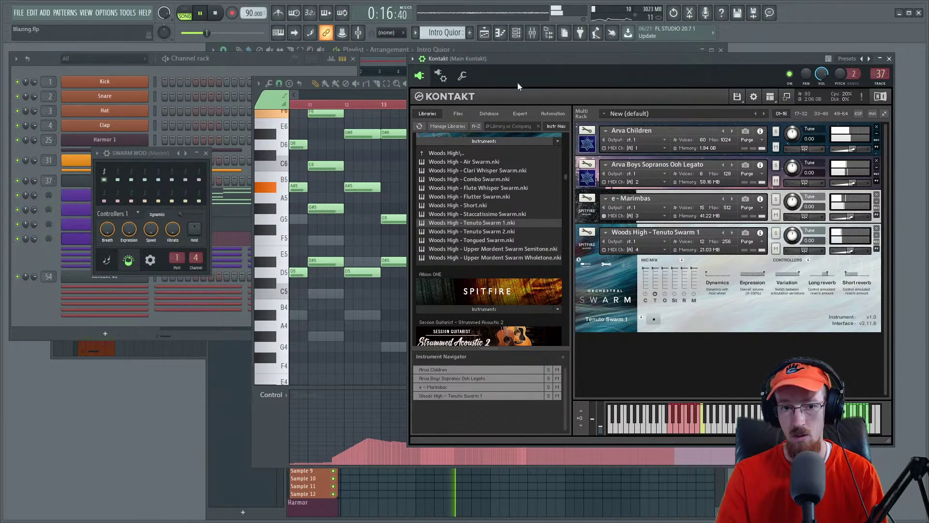
{"action": "left_click", "coordinate": [348, 97]}
{"action": "left_click", "coordinate": [404, 105]}
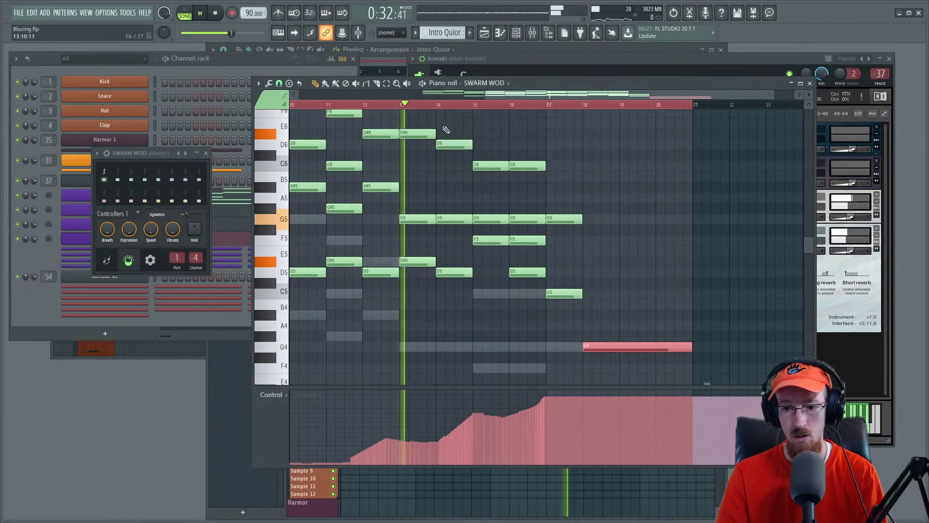
Step: Replace the current Woods High swarm instrument with Woods High - Tongued Swarm and play the song to audition it
{"action": "left_click", "coordinate": [864, 362]}
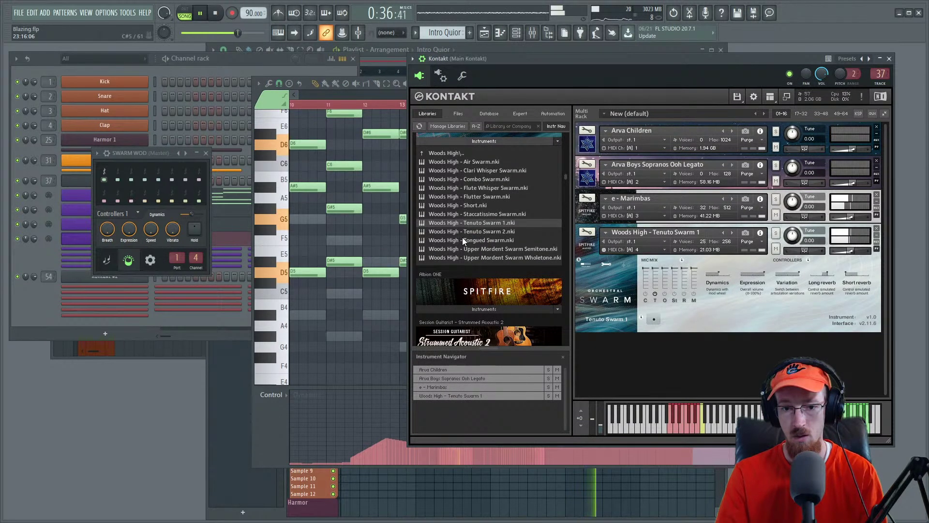
{"action": "double_click", "coordinate": [450, 239]}
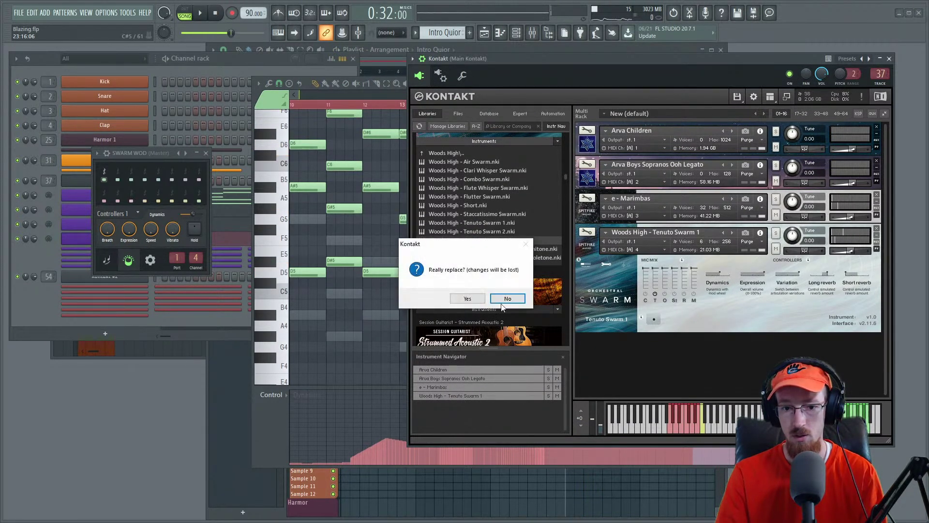
{"action": "left_click", "coordinate": [468, 298]}
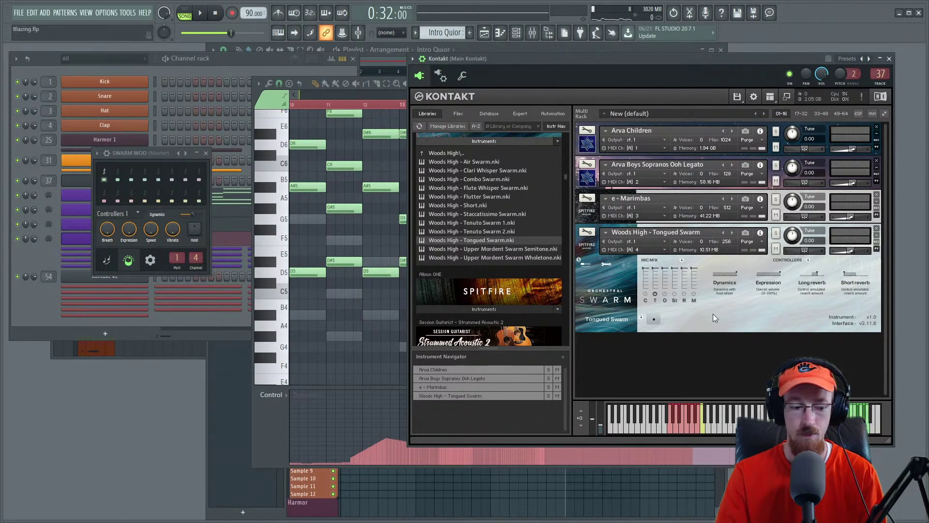
{"action": "key", "text": "space"}
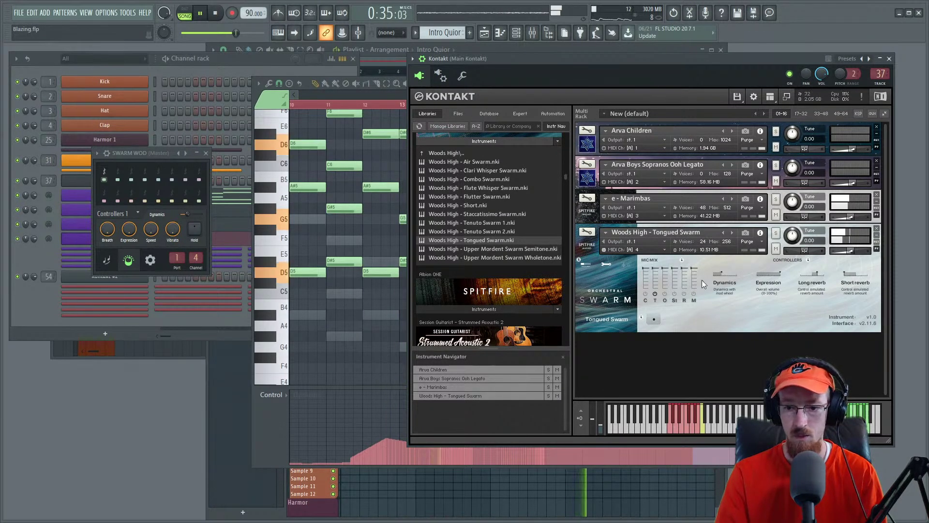
Step: Enable the R and M microphones in the Tongued Swarm mic mix and adjust the G microphone level while listening
{"action": "left_click", "coordinate": [684, 293]}
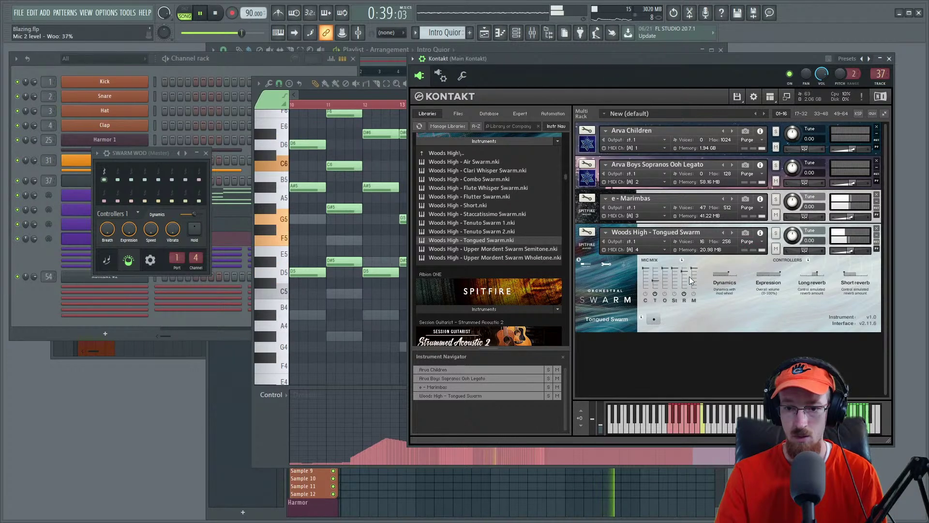
{"action": "left_click", "coordinate": [694, 293]}
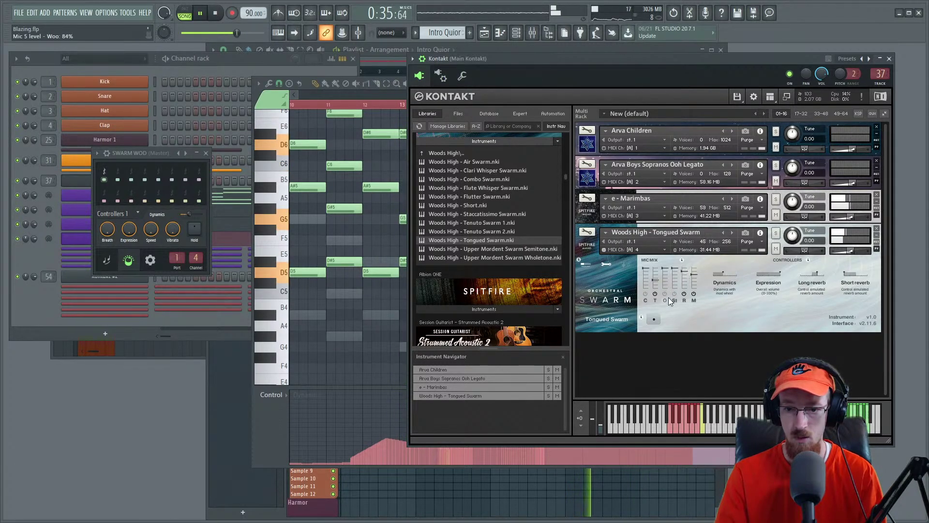
{"action": "left_click_drag", "start_coordinate": [666, 274], "coordinate": [665, 276]}
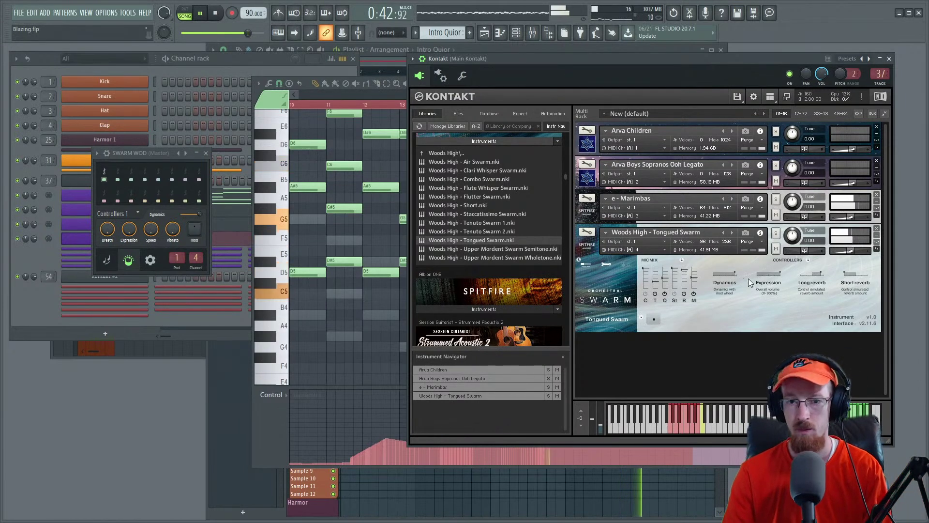
{"action": "key", "text": "space"}
Step: Collapse the Tongued Swarm instrument, search the libraries for "gian", and load The Giant.nki into the rack
{"action": "left_click", "coordinate": [588, 244]}
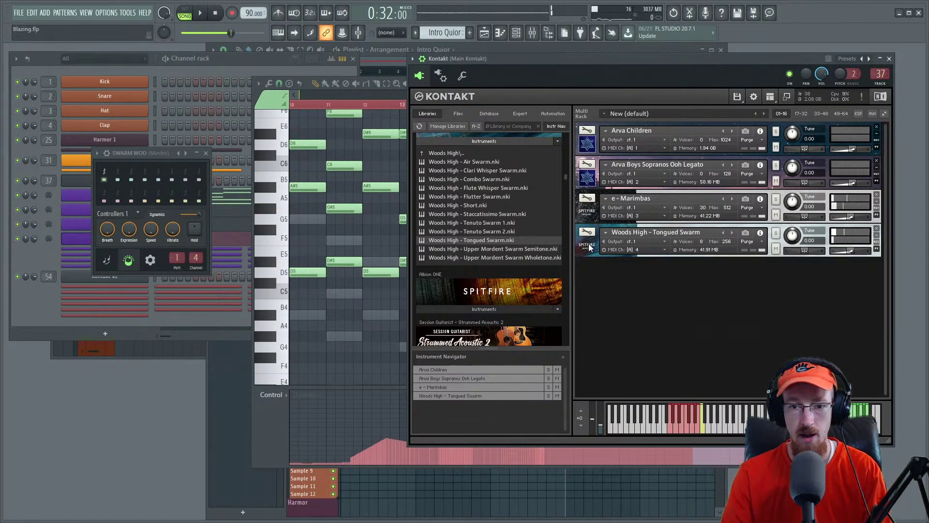
{"action": "left_click", "coordinate": [506, 143]}
{"action": "left_click", "coordinate": [512, 126]}
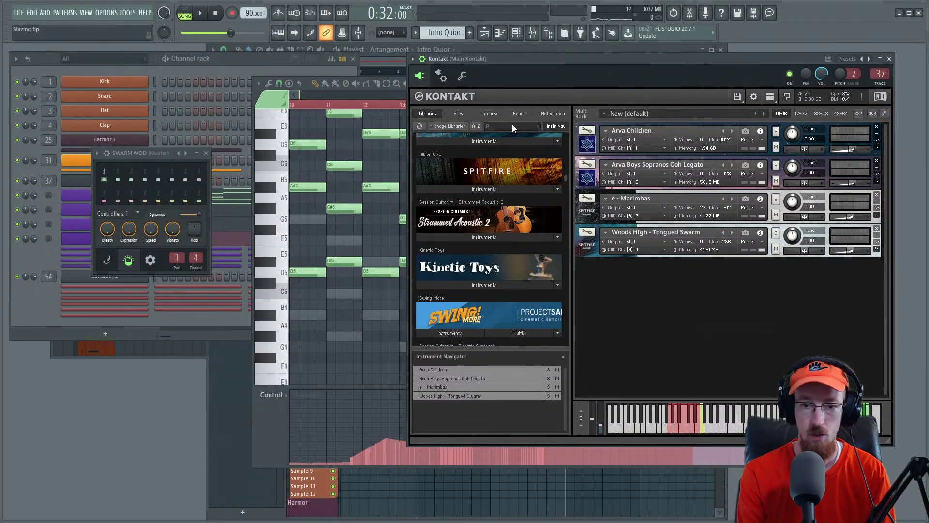
{"action": "type", "text": "gia"}
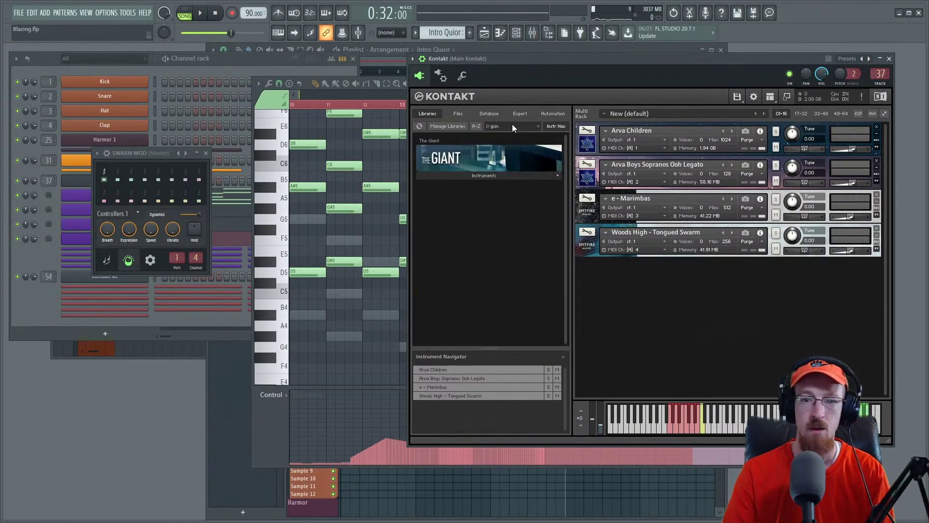
{"action": "type", "text": "n"}
{"action": "left_click", "coordinate": [489, 176]}
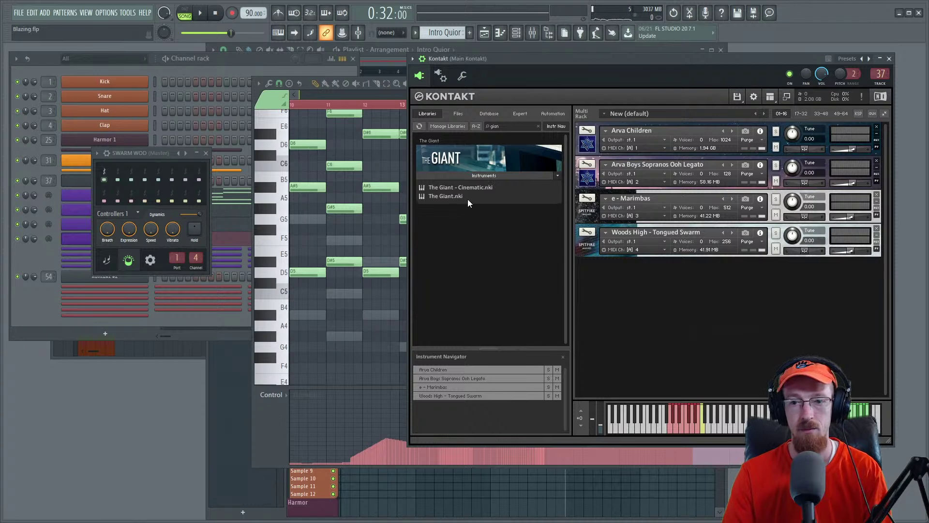
{"action": "double_click", "coordinate": [445, 196]}
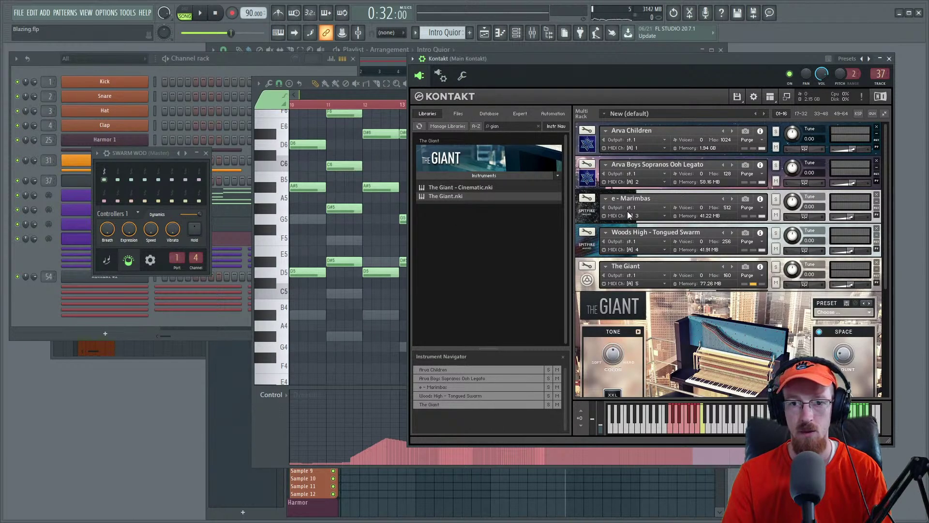
Step: Check the plugin's processing and output connections, and bring The Giant's interface and the channel rack into view
{"action": "left_click", "coordinate": [442, 77]}
{"action": "left_click", "coordinate": [459, 97]}
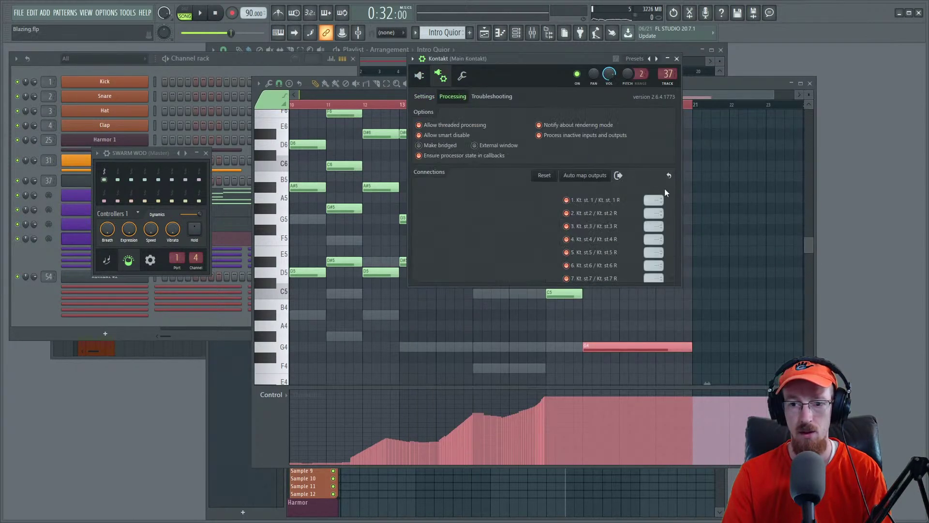
{"action": "left_click", "coordinate": [421, 75]}
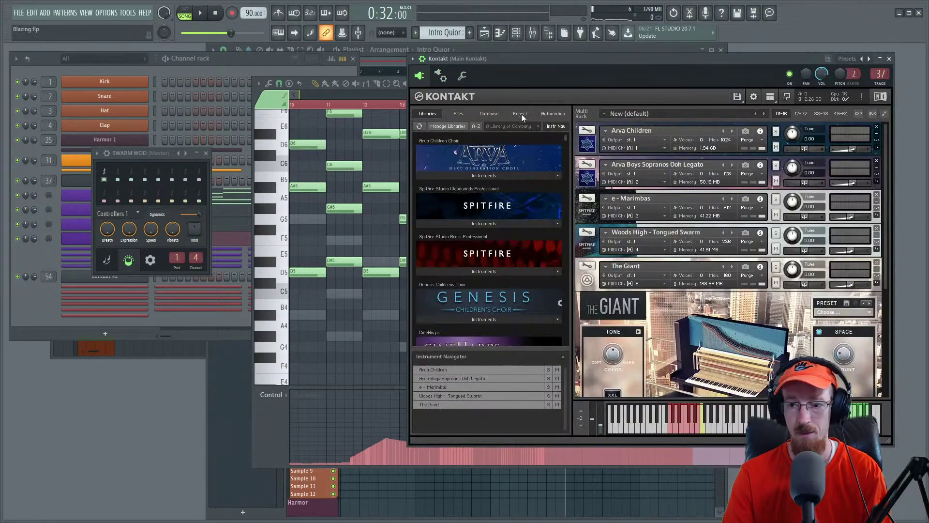
{"action": "left_click_drag", "start_coordinate": [884, 216], "coordinate": [883, 292]}
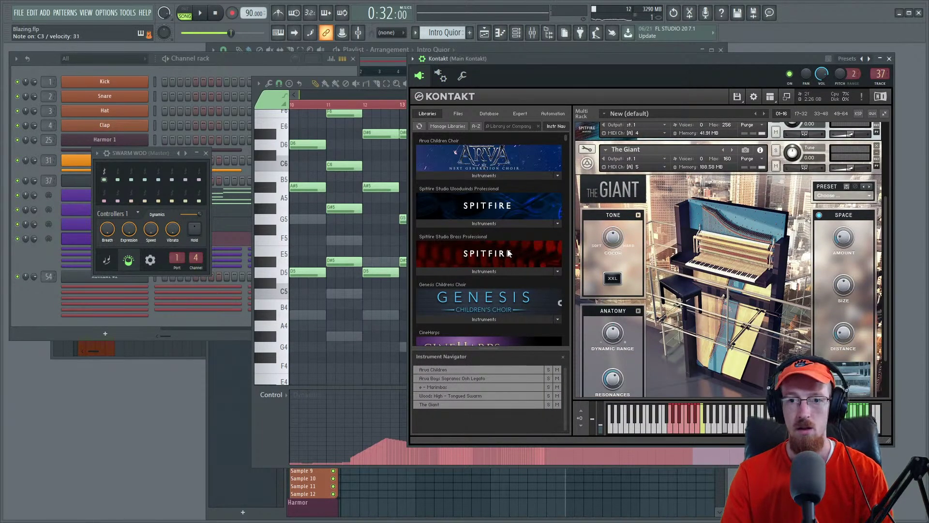
{"action": "left_click", "coordinate": [78, 240]}
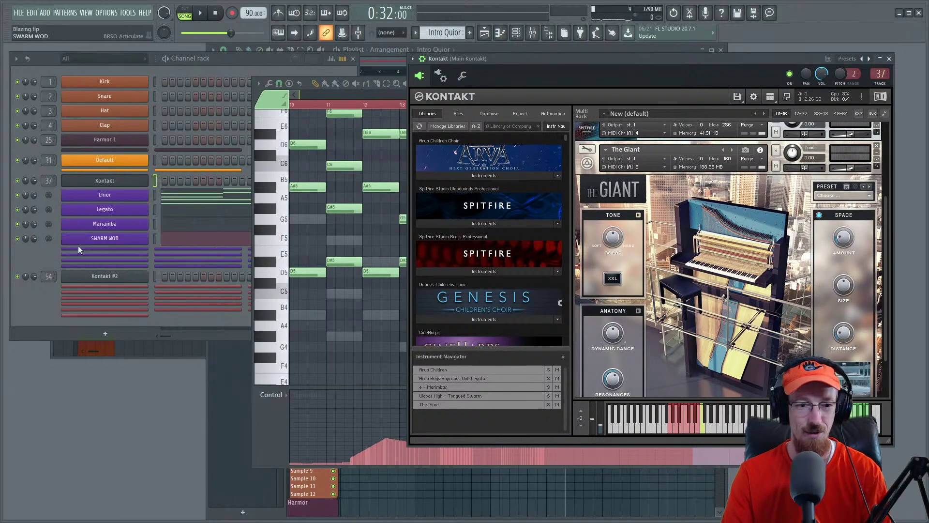
Step: Clone the SWARM WOD channel in the channel rack and name the copy Piano
{"action": "left_click", "coordinate": [105, 246]}
{"action": "left_click", "coordinate": [105, 246]}
{"action": "left_click", "coordinate": [106, 249]}
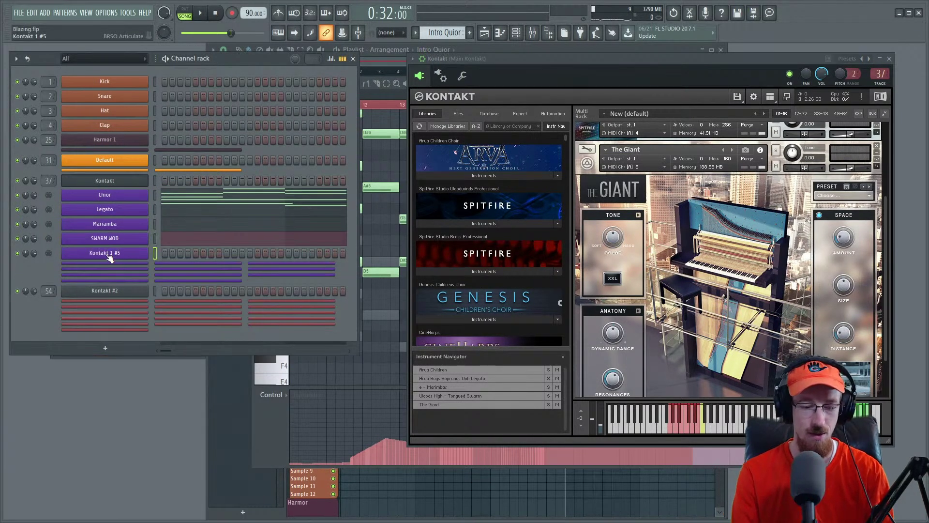
{"action": "middle_click", "coordinate": [106, 253]}
{"action": "type", "text": "Piano"}
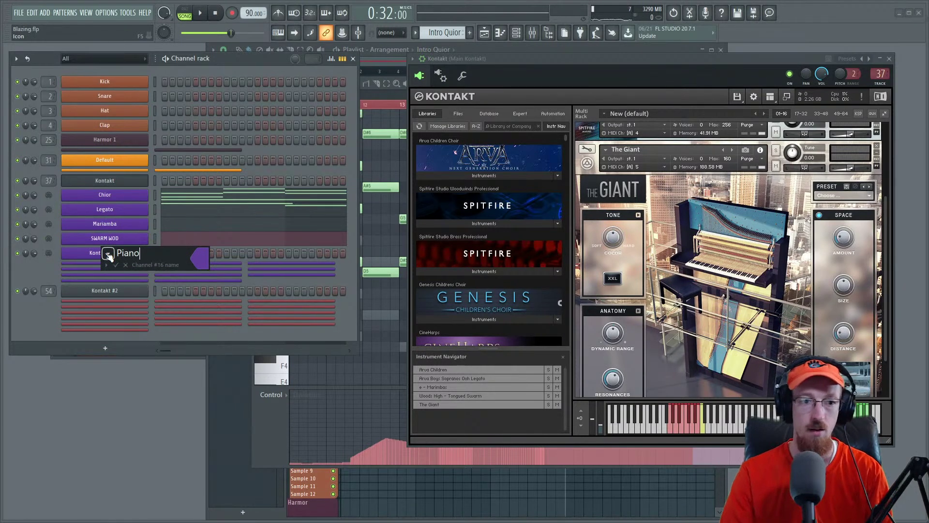
{"action": "key", "text": "Return"}
Step: Open the Piano channel's piano roll and place one-bar F4 and D4 notes at bar 16
{"action": "right_click", "coordinate": [138, 249]}
{"action": "left_click", "coordinate": [164, 251]}
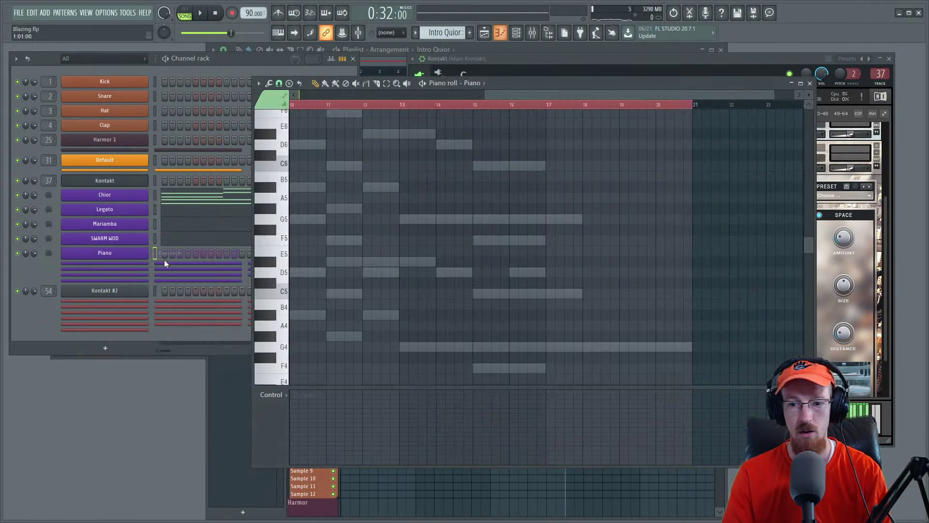
{"action": "scroll", "coordinate": [521, 284], "scroll_direction": "down", "scroll_amount": 3}
{"action": "left_click_drag", "start_coordinate": [572, 288], "coordinate": [427, 243]}
{"action": "scroll", "coordinate": [473, 276], "scroll_direction": "down", "scroll_amount": 2}
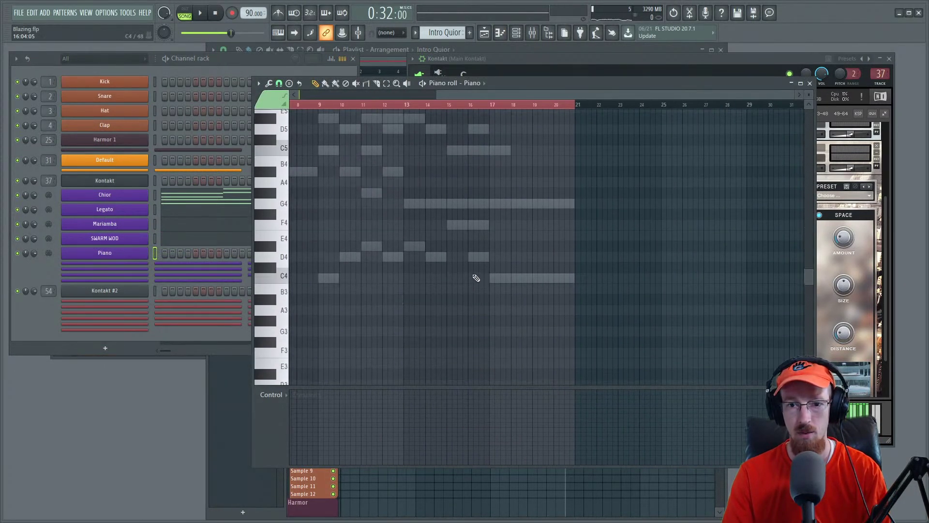
{"action": "left_click", "coordinate": [472, 203]}
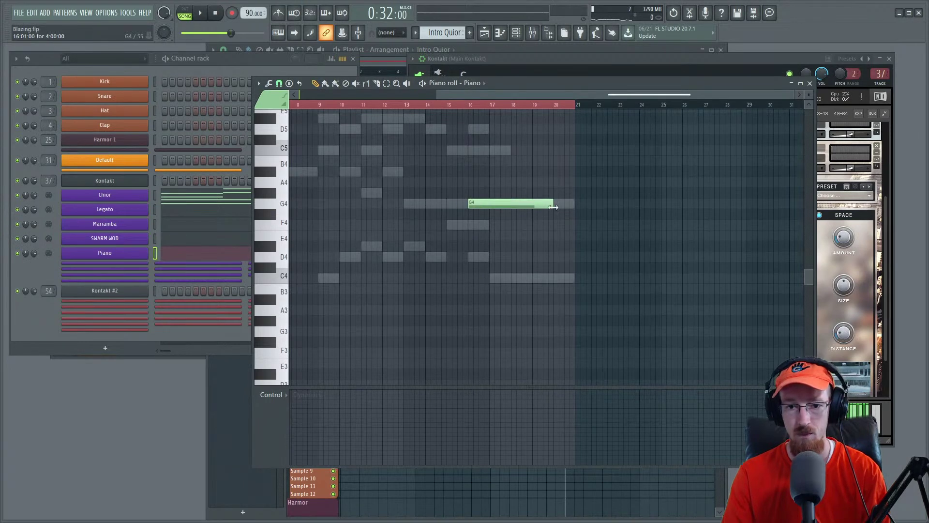
{"action": "scroll", "coordinate": [480, 225], "scroll_direction": "up", "scroll_amount": 3}
{"action": "left_click_drag", "start_coordinate": [641, 206], "coordinate": [639, 245]}
{"action": "left_click", "coordinate": [640, 225]}
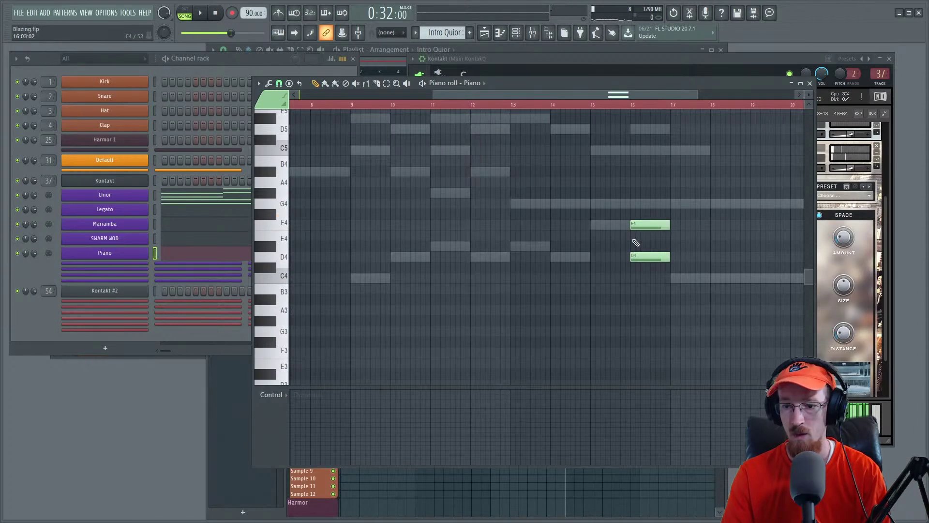
Step: Adjust The Giant's tone Color to about -37 in Kontakt and set the Piano channel's MIDI output to channel 5
{"action": "scroll", "coordinate": [639, 241], "scroll_direction": "right", "scroll_amount": 3}
{"action": "left_click", "coordinate": [817, 314]}
{"action": "left_click_drag", "start_coordinate": [613, 238], "coordinate": [610, 273]}
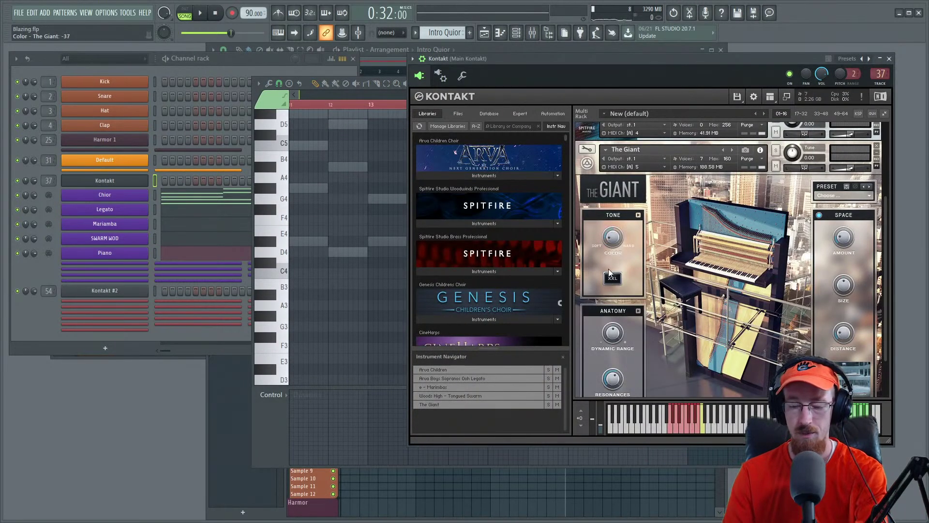
{"action": "left_click", "coordinate": [122, 255]}
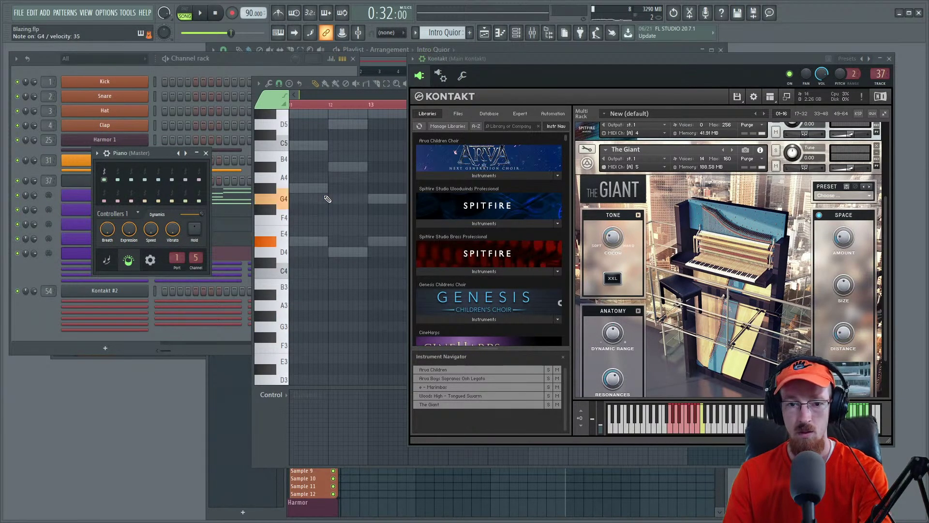
Step: Show note velocity beneath the Piano notes and lower the F4 and D4 chord's velocity to about 31%
{"action": "left_click", "coordinate": [389, 95]}
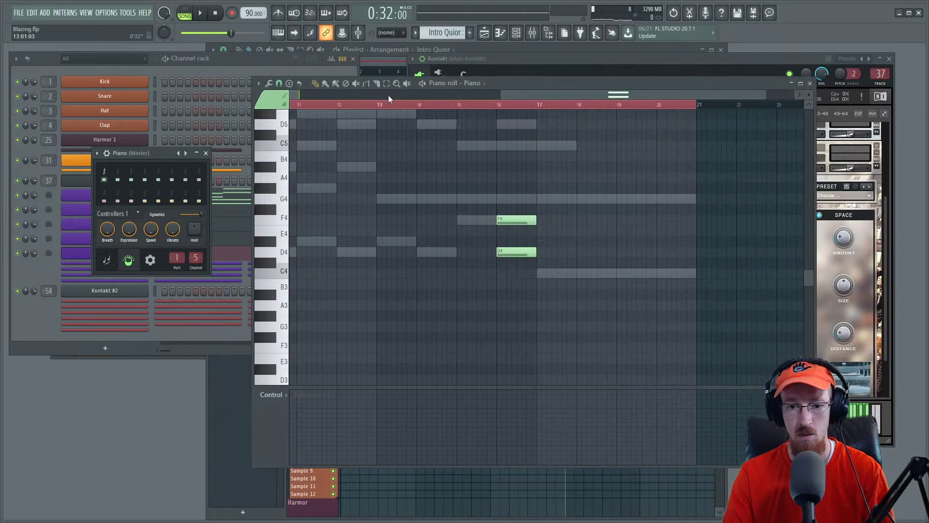
{"action": "double_click", "coordinate": [512, 220]}
{"action": "left_click", "coordinate": [525, 199]}
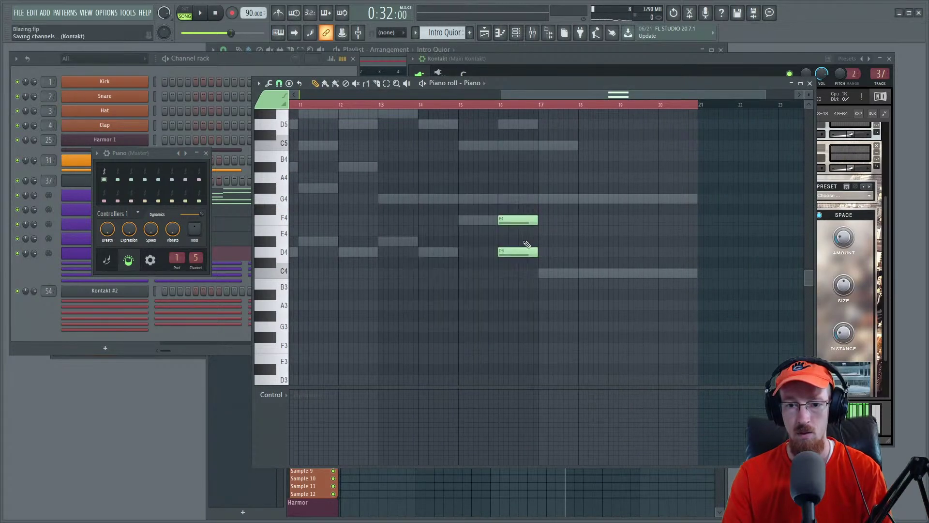
{"action": "scroll", "coordinate": [526, 247], "scroll_direction": "down", "scroll_amount": 2}
{"action": "left_click", "coordinate": [275, 403]}
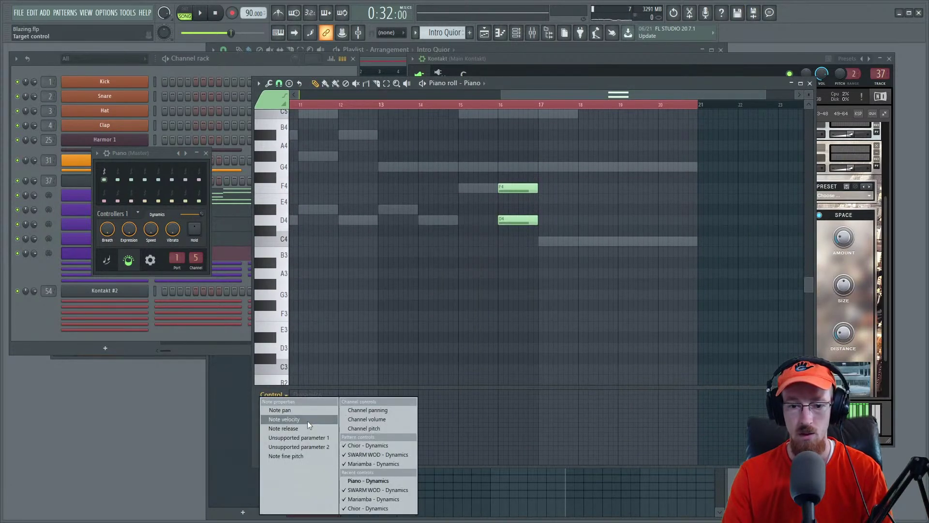
{"action": "left_click", "coordinate": [311, 423]}
{"action": "left_click_drag", "start_coordinate": [523, 422], "coordinate": [503, 437]}
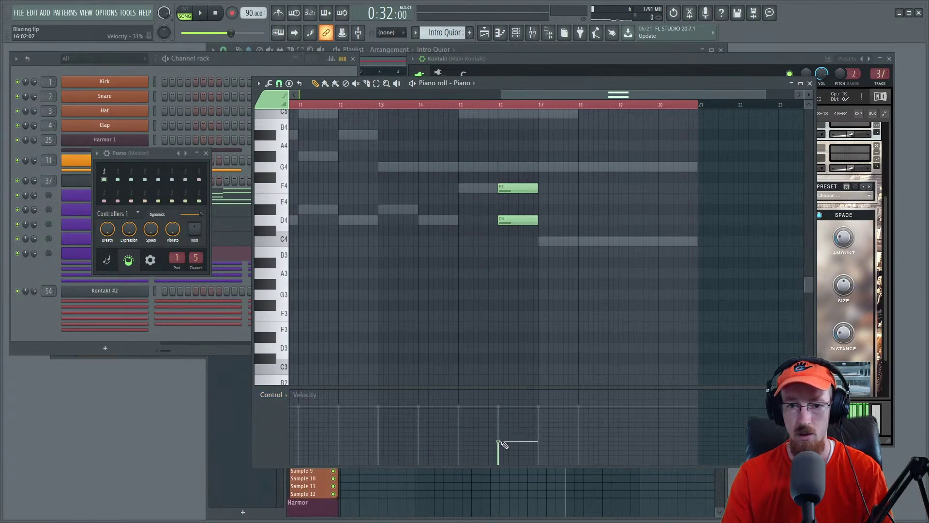
Step: Play the song around bar 16 and raise the velocity of the F4 and D4 piano notes while listening
{"action": "left_click", "coordinate": [500, 104]}
{"action": "key", "text": "space"}
{"action": "left_click_drag", "start_coordinate": [497, 438], "coordinate": [507, 428]}
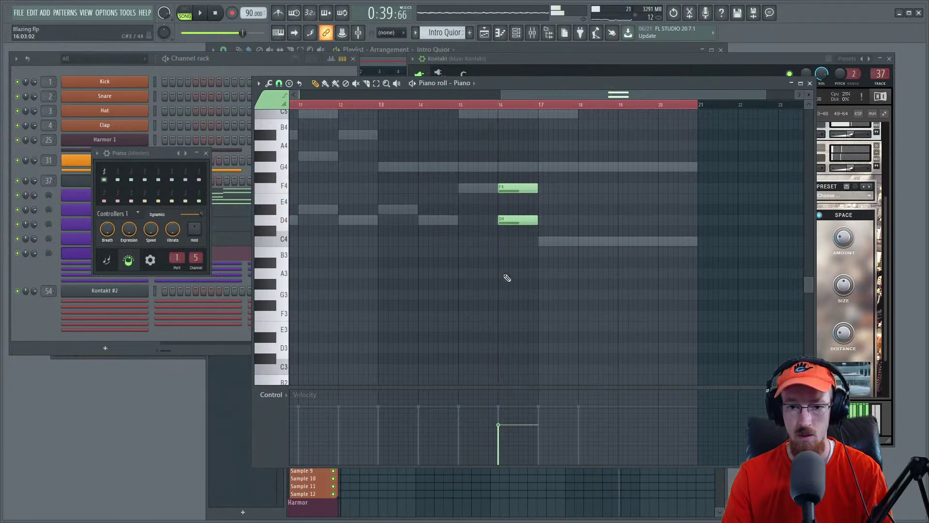
{"action": "scroll", "coordinate": [504, 261], "scroll_direction": "up", "scroll_amount": 3}
{"action": "key", "text": "space"}
Step: Add an ascending C5, D5, F5, G5 run above the chord, extending G5 to the end of bar 16
{"action": "scroll", "coordinate": [516, 211], "scroll_direction": "up", "scroll_amount": 2}
{"action": "left_click", "coordinate": [509, 210]}
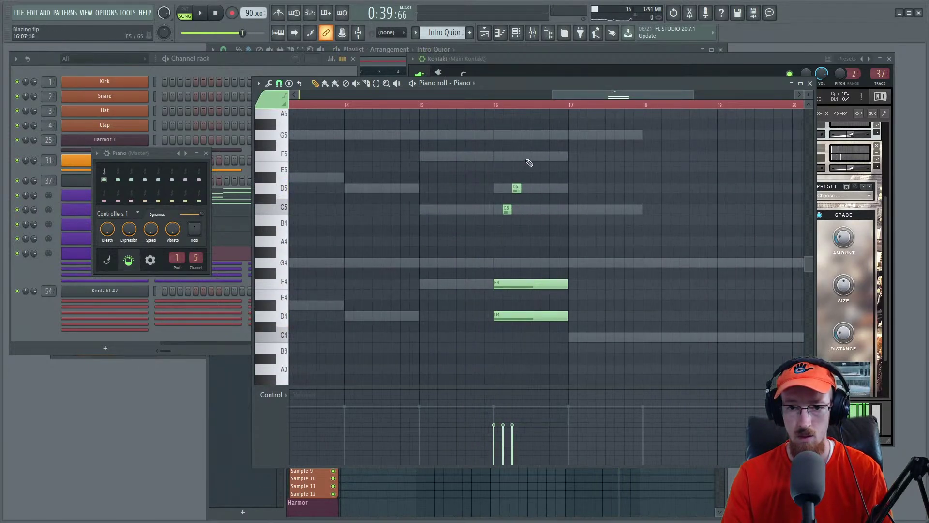
{"action": "left_click", "coordinate": [538, 135]}
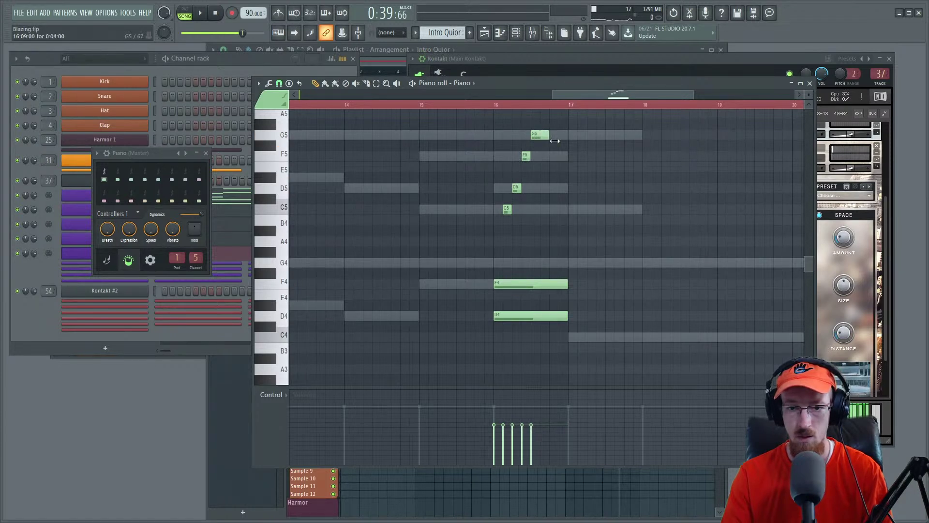
Step: Select the four run notes and ramp their velocities upward from C5 to G5 while the song plays
{"action": "left_click_drag", "start_coordinate": [511, 208], "coordinate": [567, 138]}
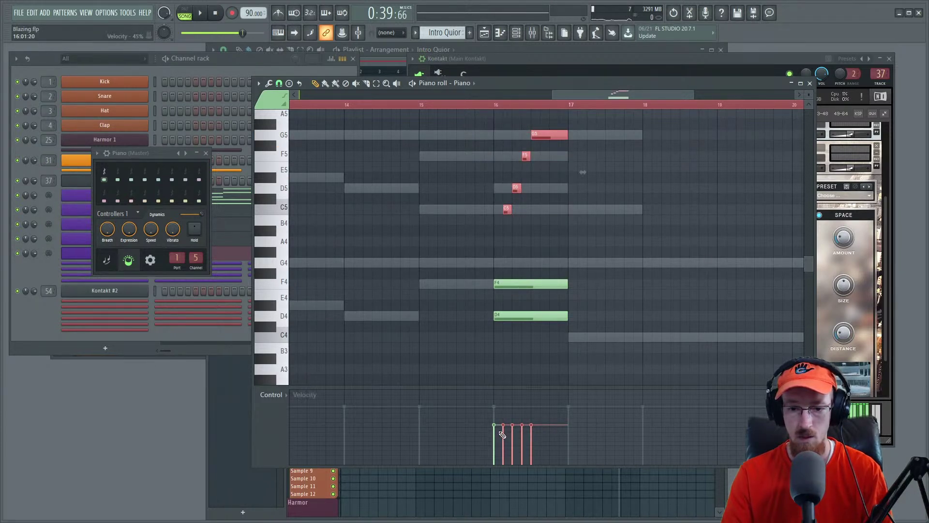
{"action": "key", "text": "space"}
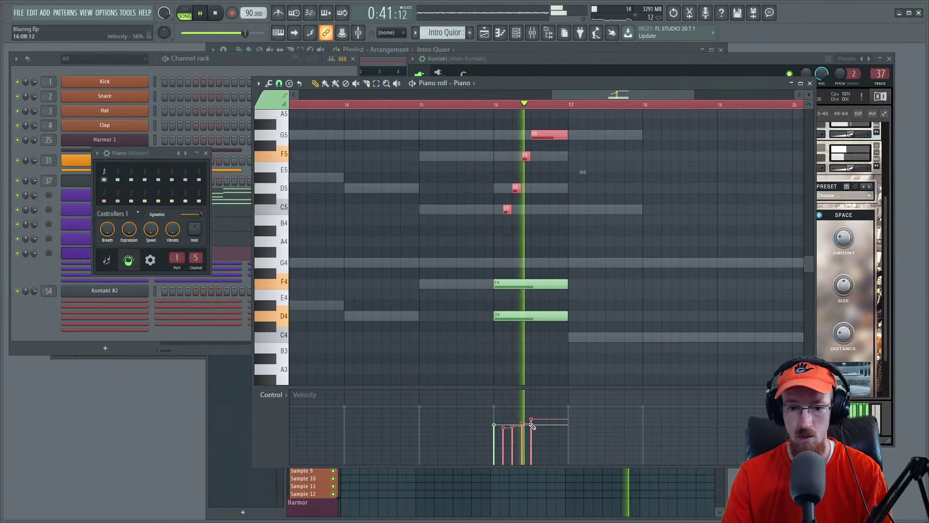
{"action": "left_click_drag", "start_coordinate": [503, 428], "coordinate": [541, 411]}
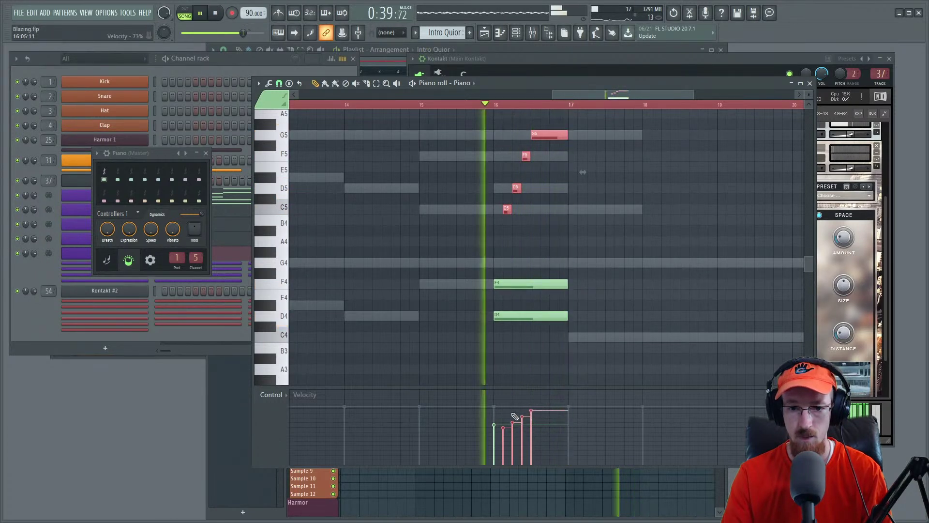
Step: Raise the velocity of the F4 and D4 chord notes and adjust The Giant's instrument volume in Kontakt
{"action": "left_click_drag", "start_coordinate": [509, 271], "coordinate": [522, 334], "text": "ctrl"}
{"action": "left_click", "coordinate": [494, 419]}
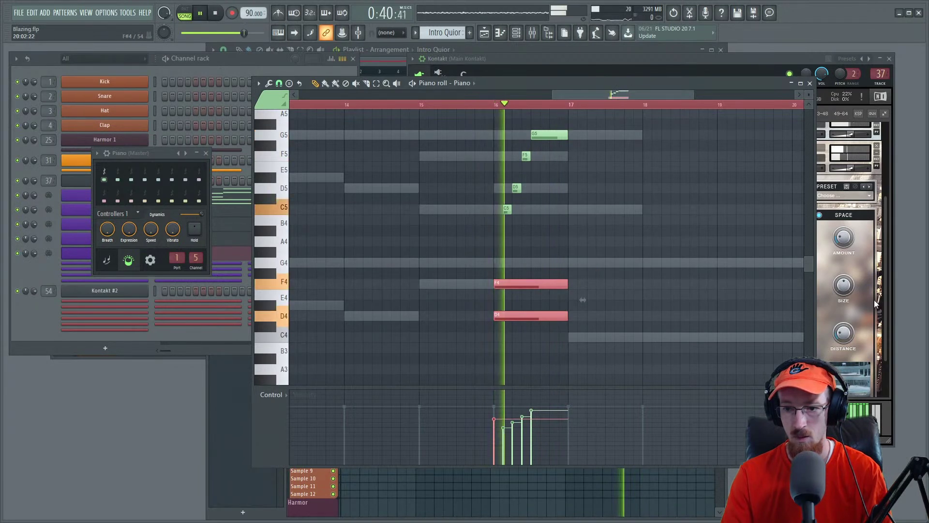
{"action": "left_click", "coordinate": [885, 293]}
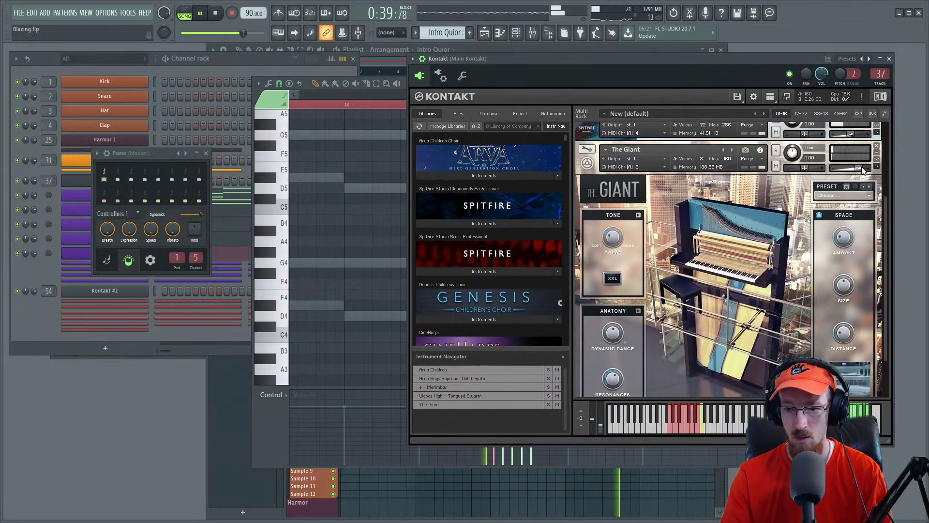
{"action": "left_click_drag", "start_coordinate": [858, 167], "coordinate": [856, 166]}
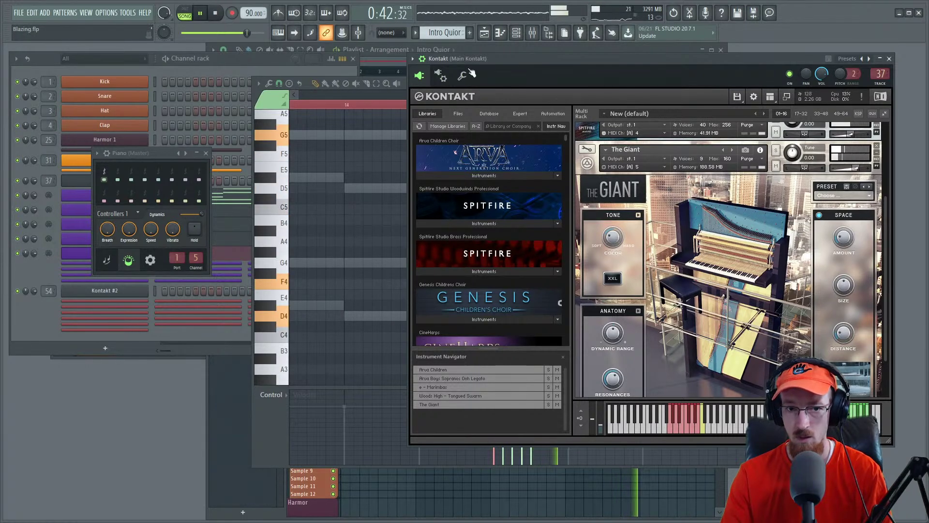
Step: Continue the piano run through the second half of bar 16 with short C6, A#5, F5 and D5 notes
{"action": "left_click", "coordinate": [386, 104]}
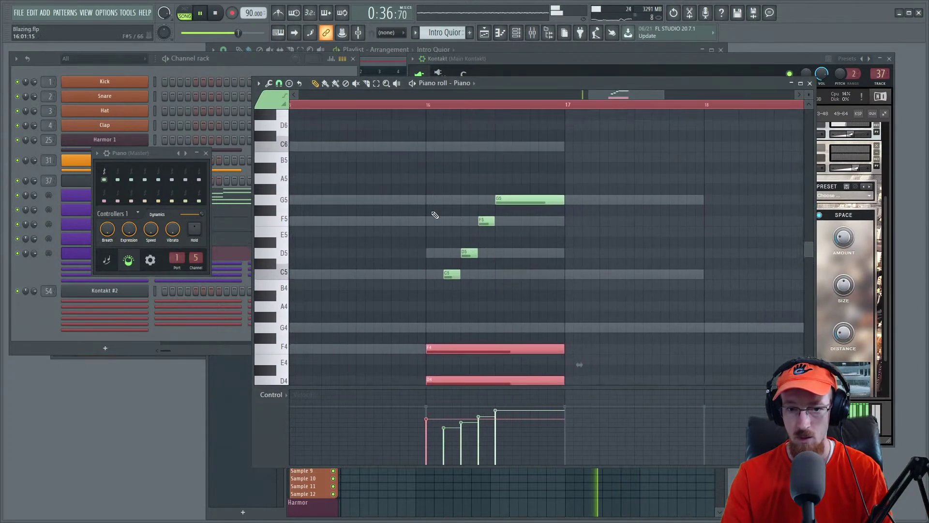
{"action": "left_click", "coordinate": [504, 145]}
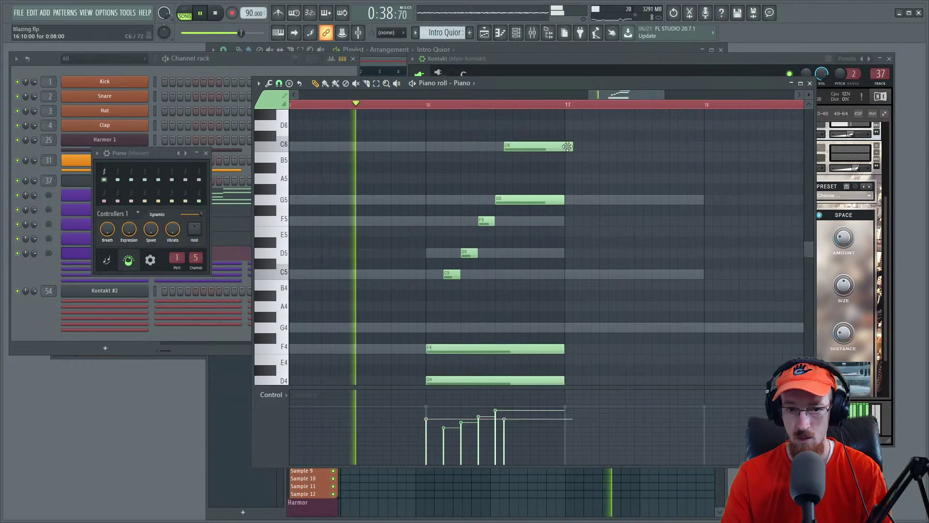
{"action": "left_click_drag", "start_coordinate": [565, 147], "coordinate": [520, 147]}
{"action": "left_click", "coordinate": [533, 169]}
{"action": "left_click", "coordinate": [544, 222]}
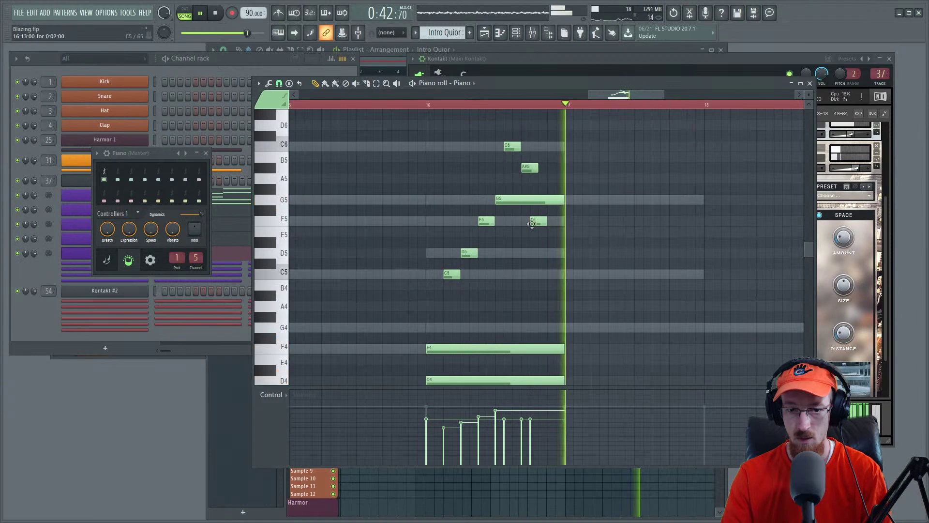
{"action": "left_click_drag", "start_coordinate": [545, 221], "coordinate": [536, 221]}
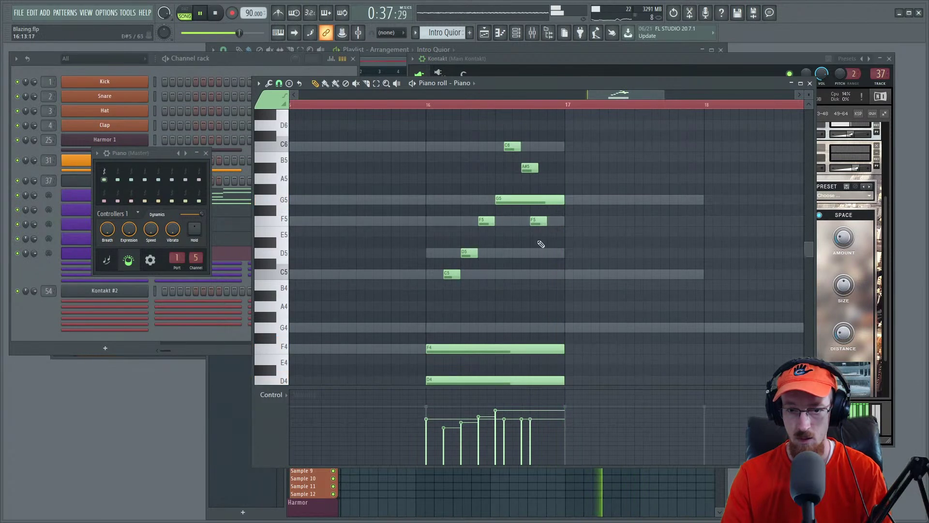
{"action": "left_click", "coordinate": [551, 254]}
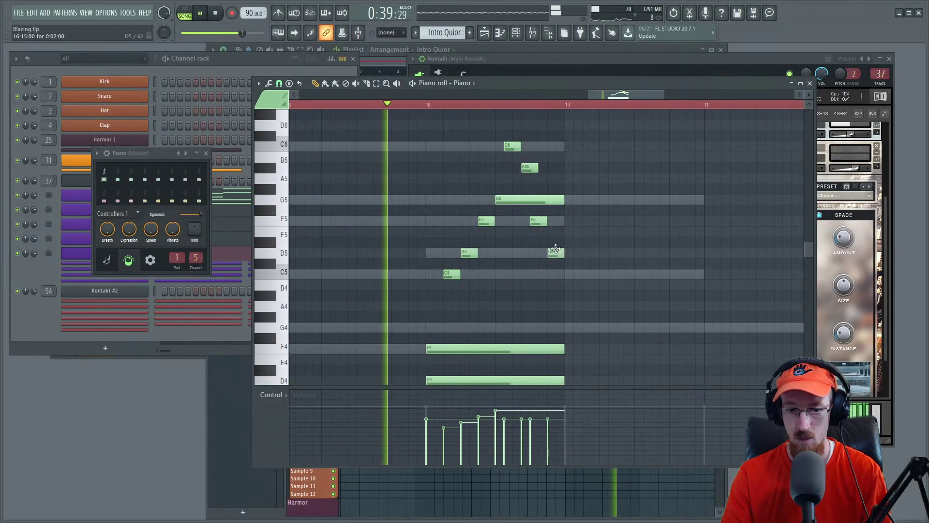
Step: Place a low C2 piano note at the start of bar 17 and extend it to one bar long
{"action": "scroll", "coordinate": [596, 298], "scroll_direction": "down", "scroll_amount": 9}
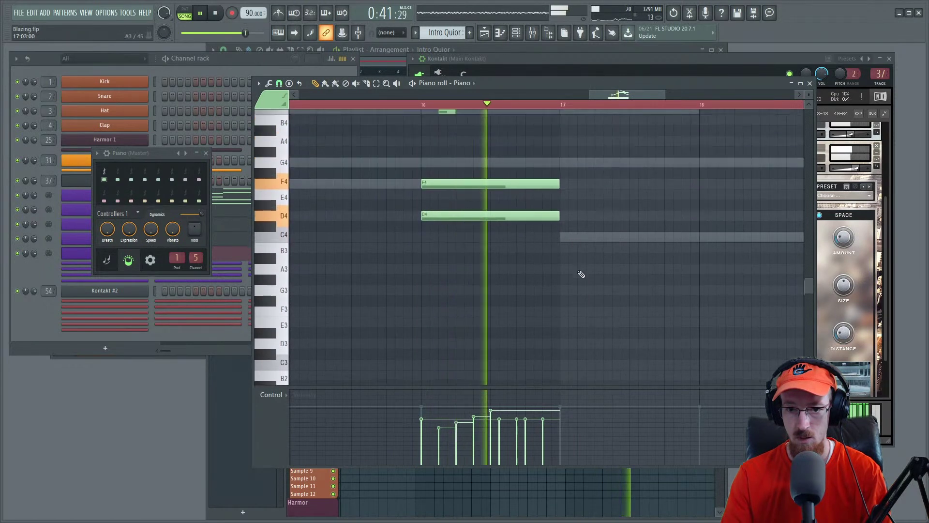
{"action": "left_click", "coordinate": [568, 312]}
{"action": "key", "text": "space"}
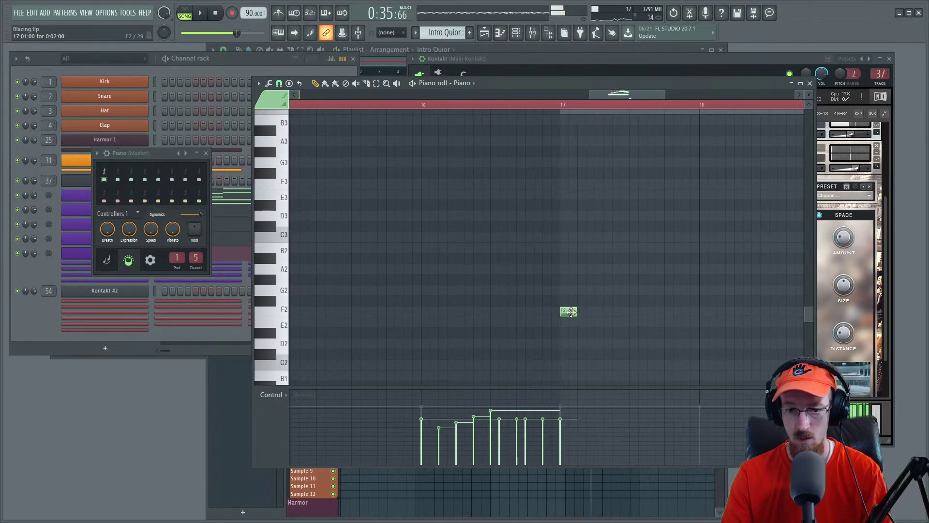
{"action": "right_click", "coordinate": [570, 313]}
{"action": "scroll", "coordinate": [572, 308], "scroll_direction": "down", "scroll_amount": 2}
{"action": "left_click", "coordinate": [569, 302]}
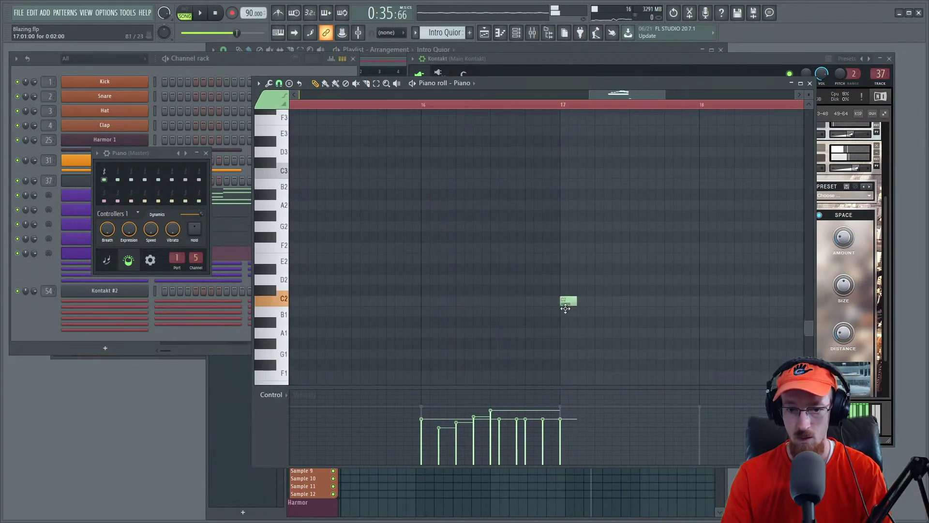
{"action": "left_click_drag", "start_coordinate": [576, 300], "coordinate": [690, 306]}
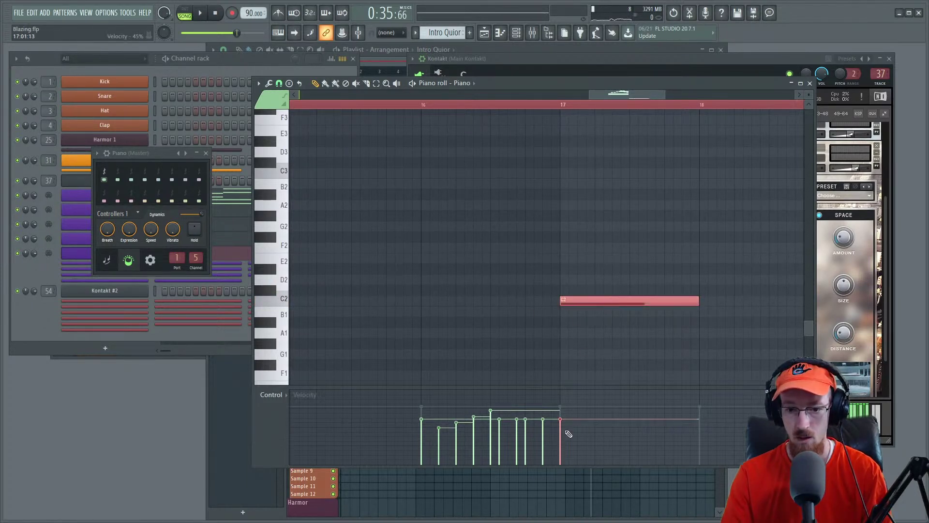
Step: Set the C2 note's velocity to about 65% and play the song to hear the piano part
{"action": "left_click_drag", "start_coordinate": [566, 422], "coordinate": [568, 421]}
{"action": "key", "text": "space"}
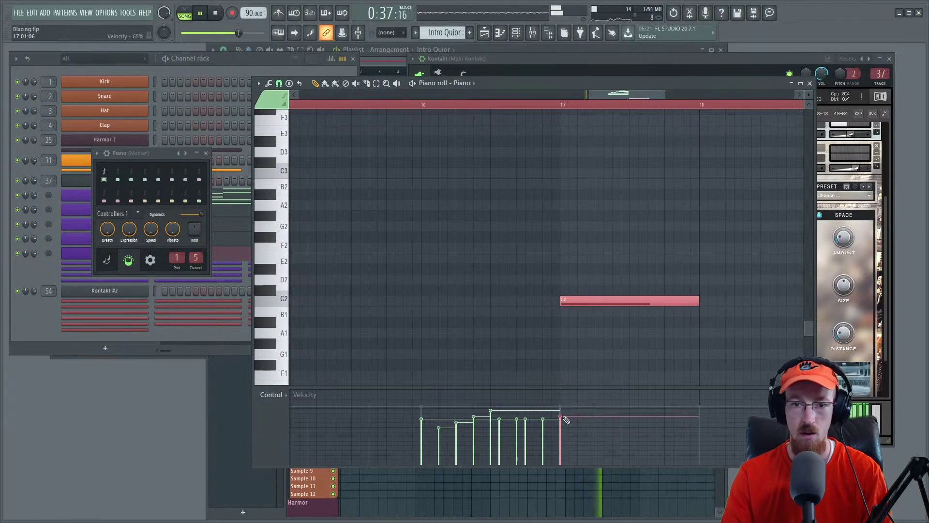
{"action": "scroll", "coordinate": [806, 315], "scroll_direction": "up", "scroll_amount": 2}
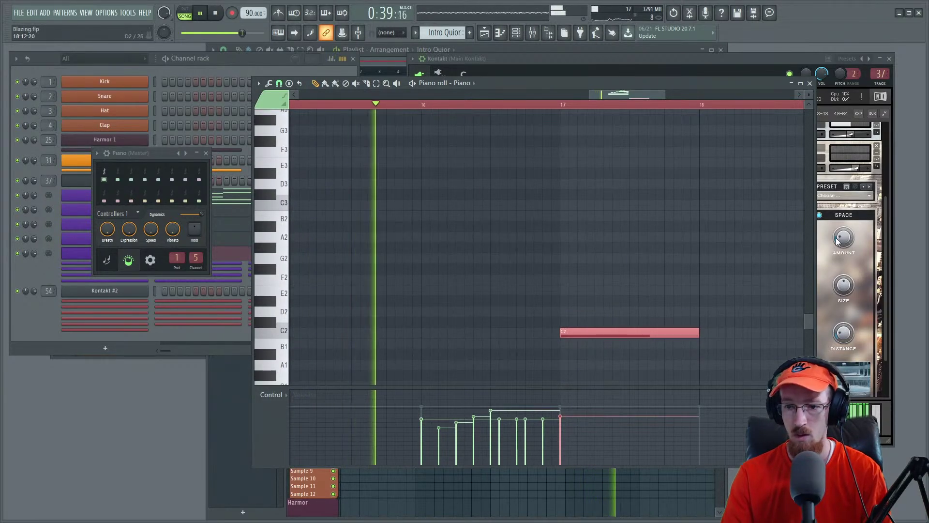
Step: Set The Giant's Space Amount to about -4.9 dB and Distance to about 65 ms, and stop playback
{"action": "left_click", "coordinate": [847, 217]}
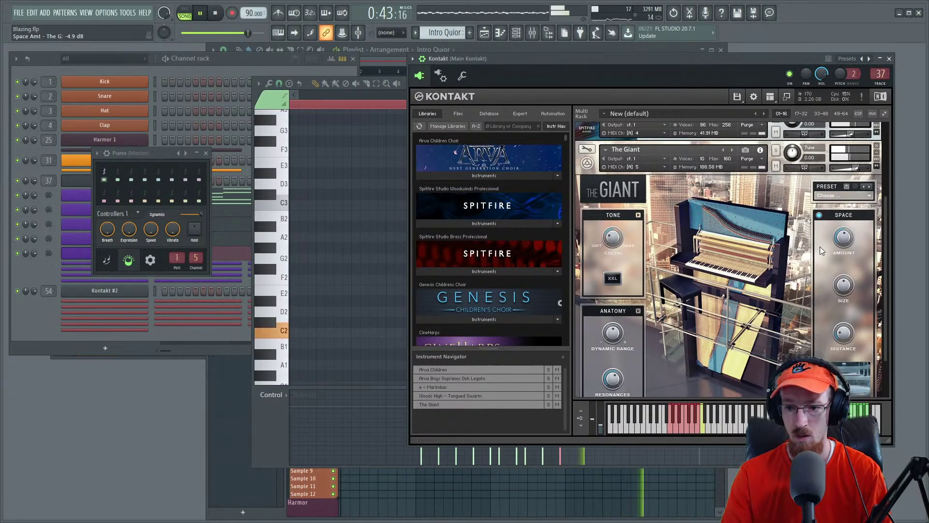
{"action": "left_click", "coordinate": [844, 332]}
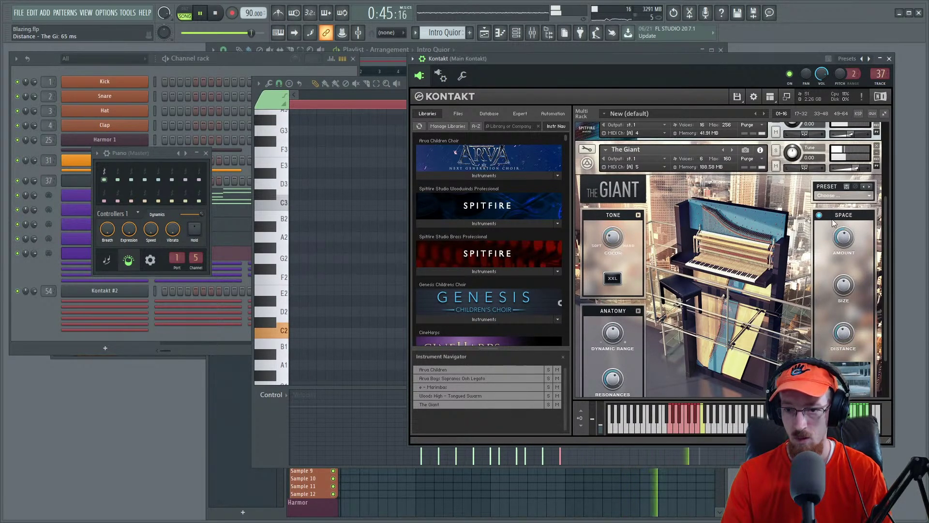
{"action": "key", "text": "space"}
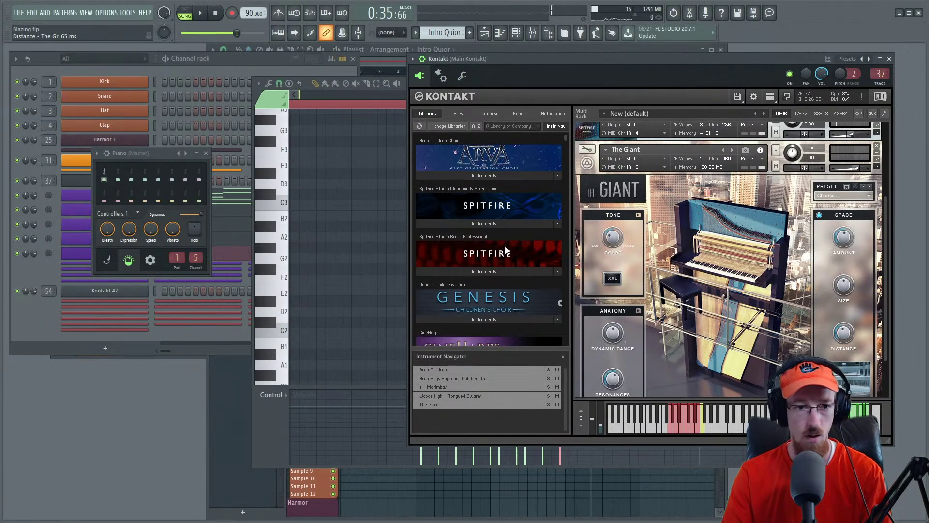
Step: Set the Piano channel to receive notes only from the V25 MIDI keyboard
{"action": "right_click", "coordinate": [81, 256]}
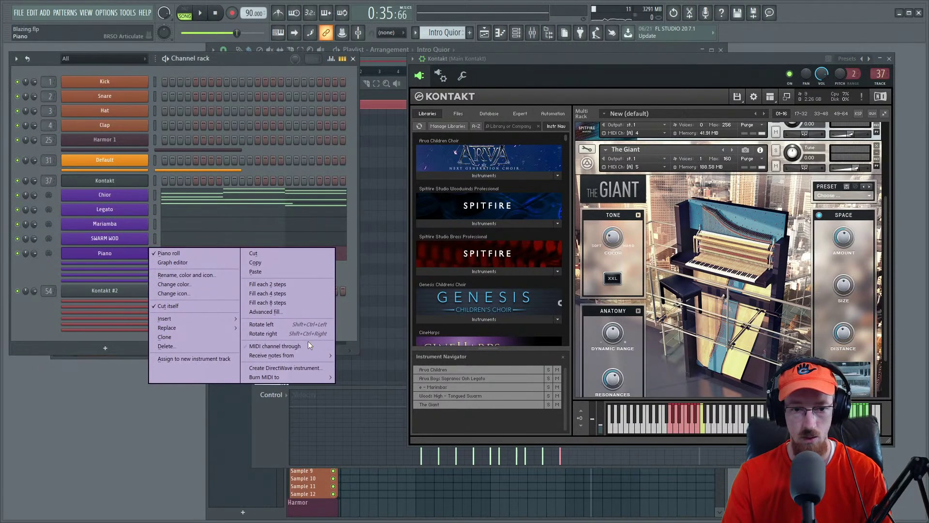
{"action": "mouse_move", "coordinate": [306, 354]}
{"action": "mouse_move", "coordinate": [402, 406]}
{"action": "left_click", "coordinate": [459, 369]}
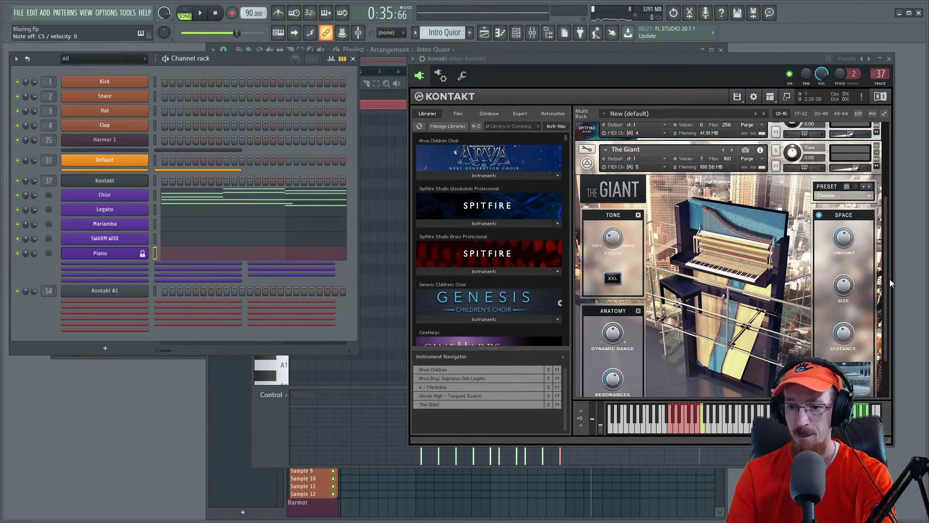
Step: Change The Giant's Space reverb from Concert Hall 3 to Taj Mahal
{"action": "scroll", "coordinate": [887, 284], "scroll_direction": "down", "scroll_amount": 3}
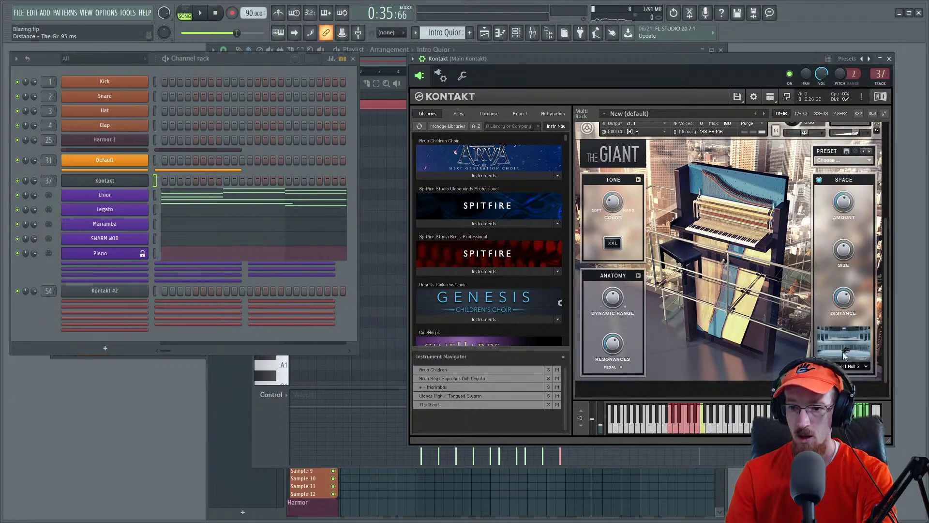
{"action": "left_click", "coordinate": [844, 351]}
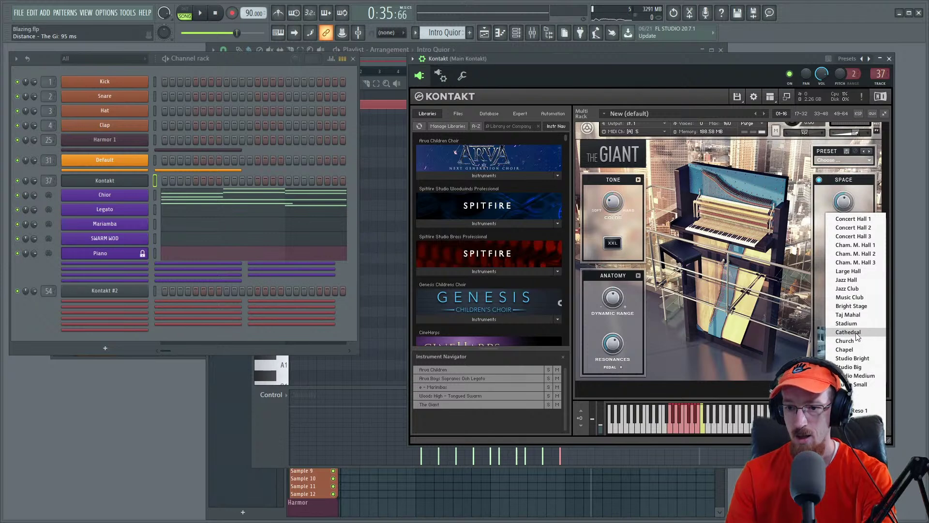
{"action": "left_click", "coordinate": [835, 317]}
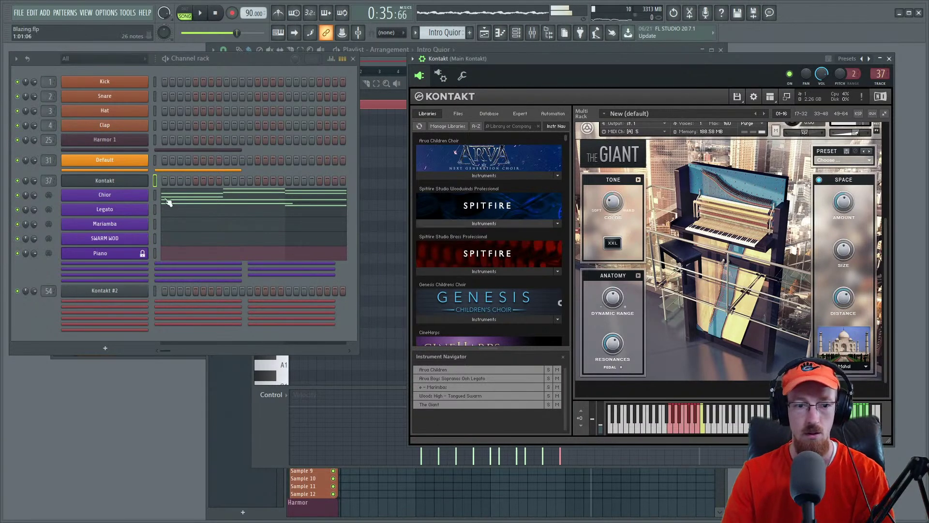
Step: Remove the Piano channel's lock to the V25 MIDI keyboard
{"action": "right_click", "coordinate": [144, 252]}
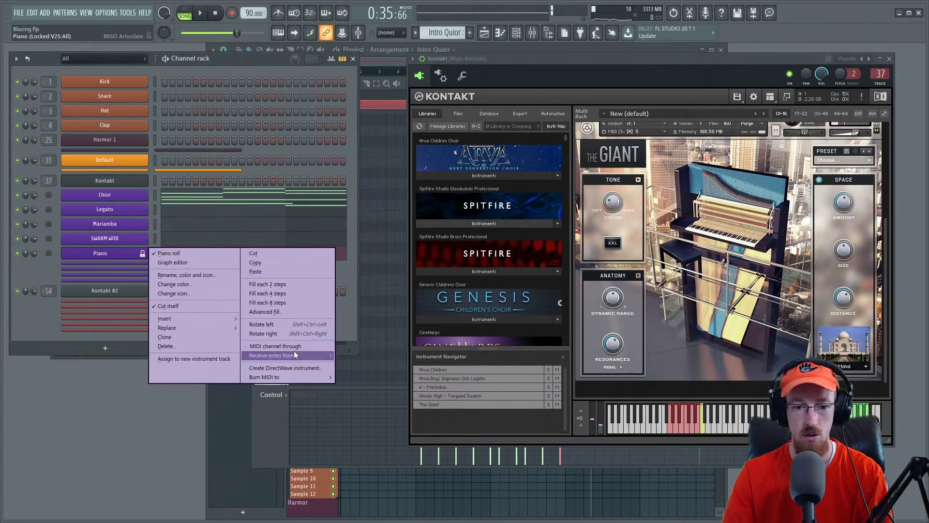
{"action": "mouse_move", "coordinate": [294, 353]}
{"action": "left_click", "coordinate": [353, 355]}
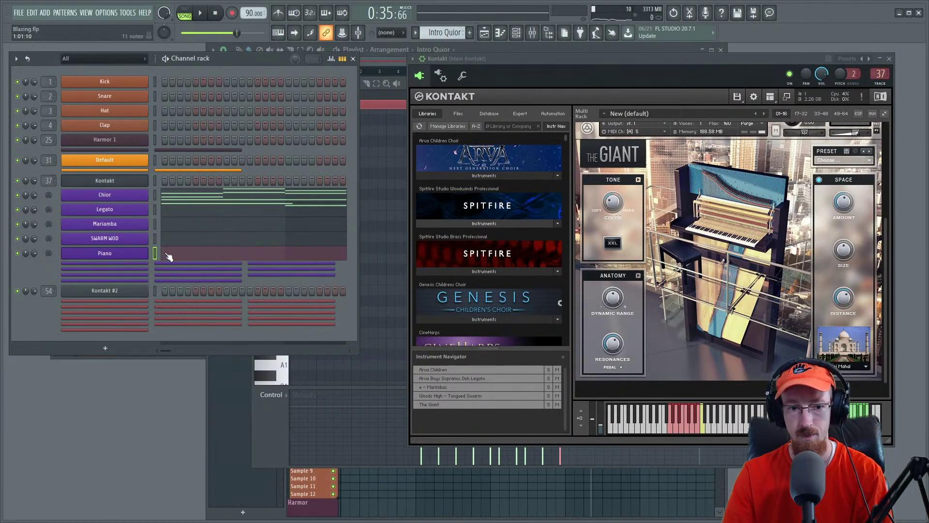
Step: Open the Piano channel's piano roll and examine the run and low notes around bars 16 and 17 during playback
{"action": "left_click", "coordinate": [192, 256]}
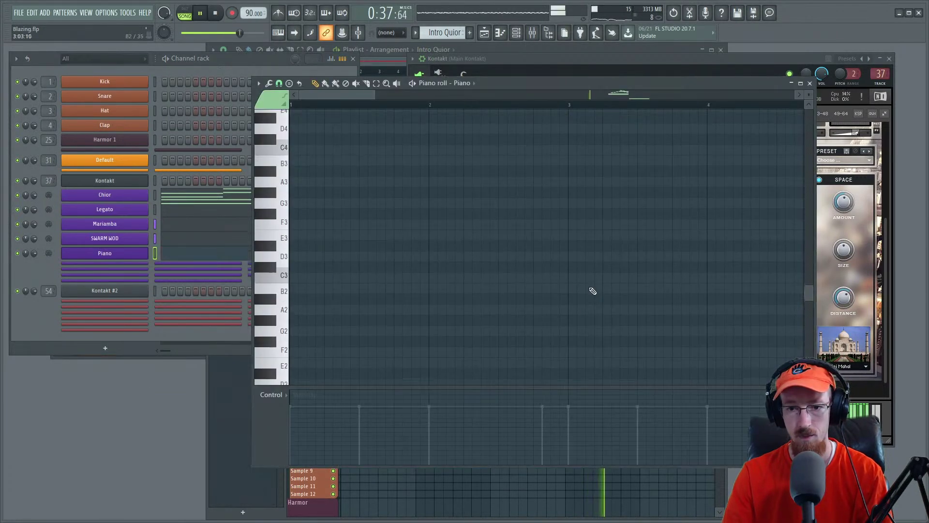
{"action": "scroll", "coordinate": [624, 261], "scroll_direction": "up", "scroll_amount": 9}
{"action": "scroll", "coordinate": [625, 261], "scroll_direction": "down", "scroll_amount": 5}
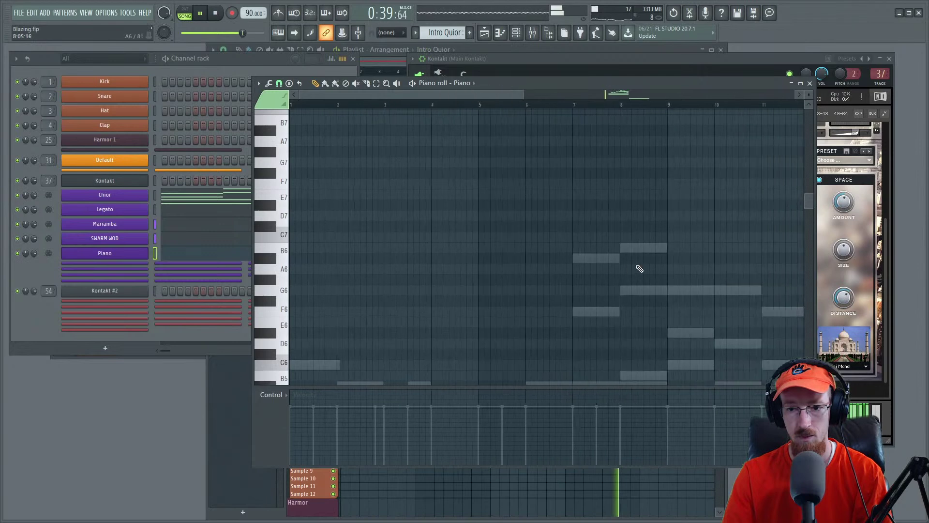
{"action": "scroll", "coordinate": [652, 272], "scroll_direction": "down", "scroll_amount": 1}
{"action": "left_click_drag", "start_coordinate": [705, 330], "coordinate": [618, 258]}
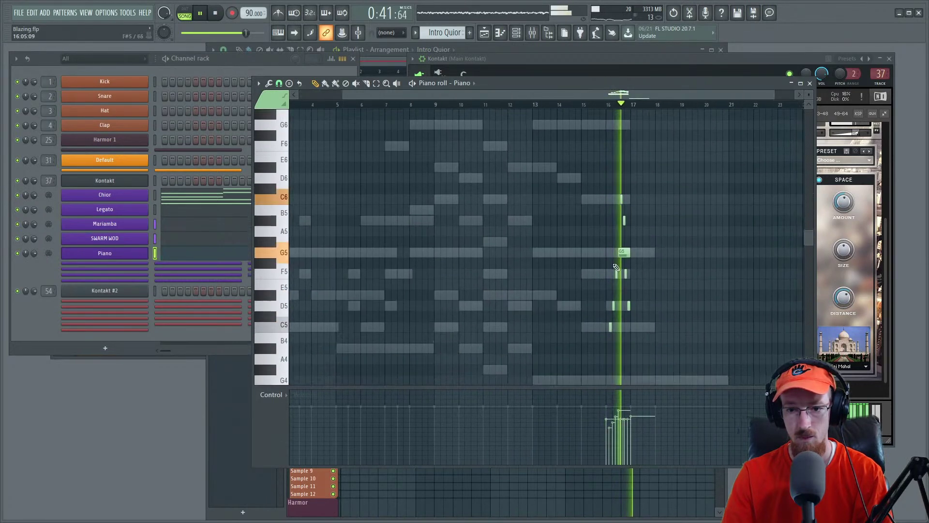
{"action": "scroll", "coordinate": [618, 258], "scroll_direction": "up", "scroll_amount": 6}
{"action": "left_click_drag", "start_coordinate": [678, 279], "coordinate": [576, 170]}
{"action": "scroll", "coordinate": [576, 170], "scroll_direction": "up", "scroll_amount": 1}
{"action": "scroll", "coordinate": [633, 245], "scroll_direction": "down", "scroll_amount": 8}
{"action": "scroll", "coordinate": [629, 247], "scroll_direction": "up", "scroll_amount": 6}
{"action": "scroll", "coordinate": [491, 363], "scroll_direction": "up", "scroll_amount": 2}
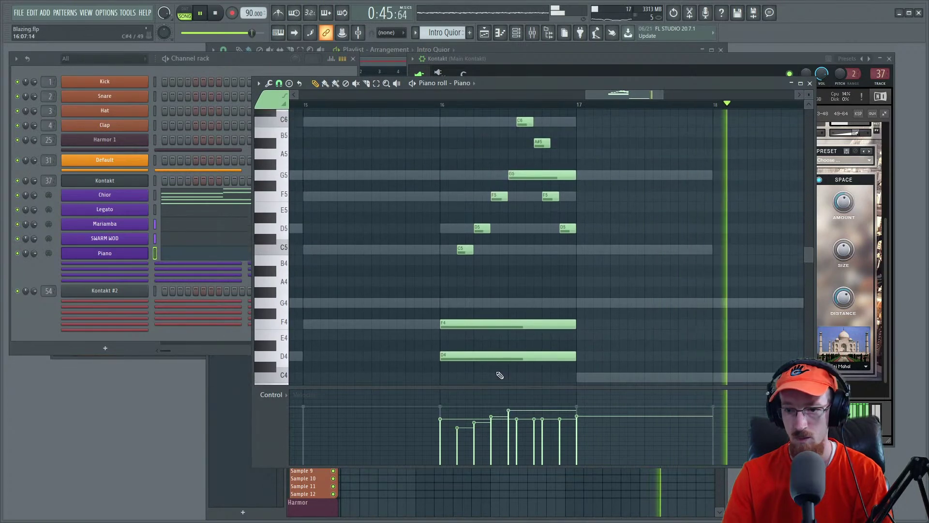
Step: Raise The Giant's instrument volume to about 6.3 dB in the Kontakt rack during playback, and close Kontakt
{"action": "left_click", "coordinate": [874, 203]}
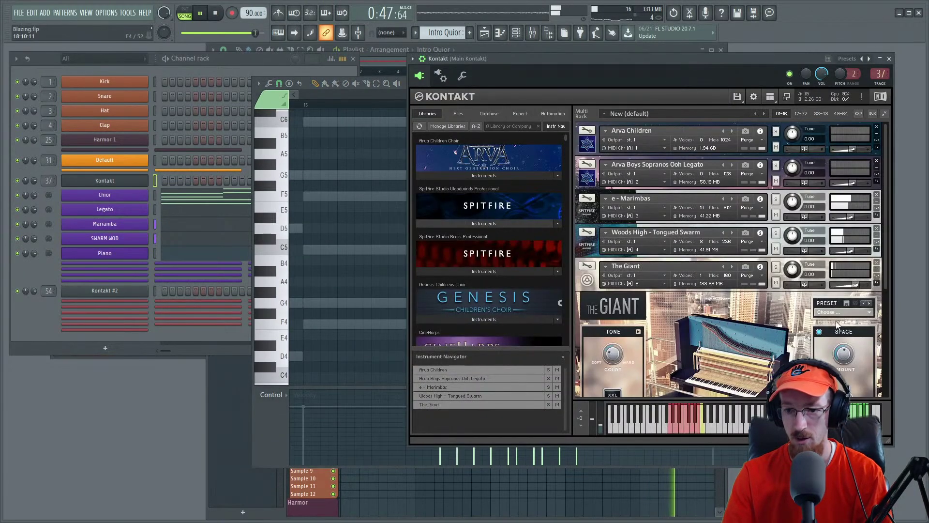
{"action": "left_click_drag", "start_coordinate": [855, 282], "coordinate": [864, 284]}
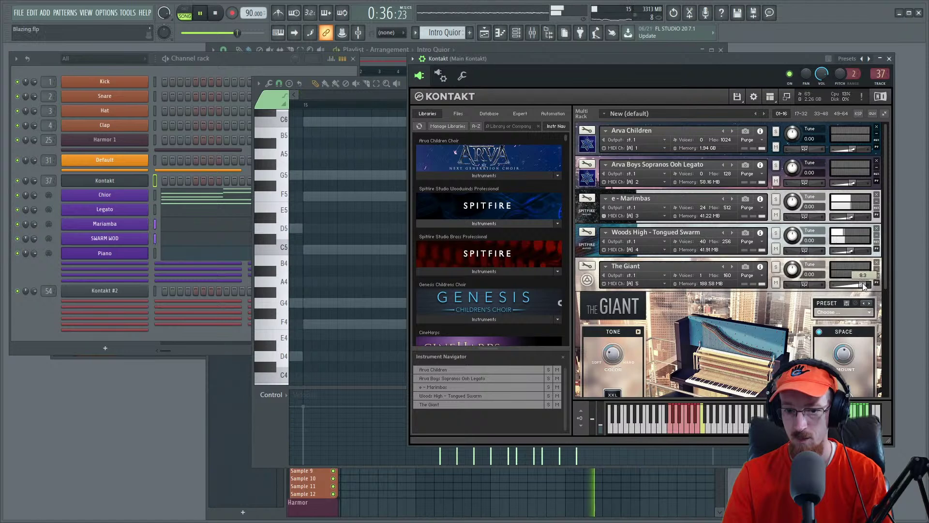
{"action": "left_click", "coordinate": [611, 359]}
{"action": "left_click_drag", "start_coordinate": [888, 272], "coordinate": [857, 265]}
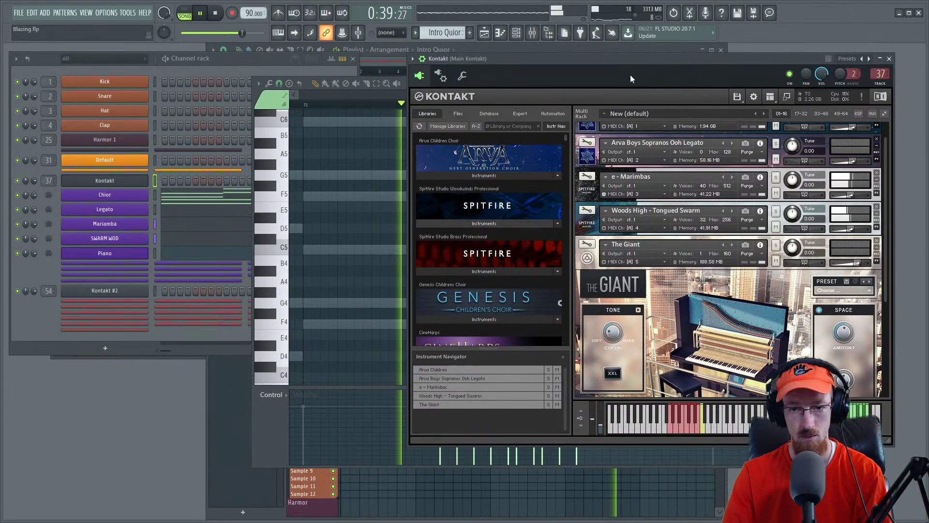
{"action": "left_click_drag", "start_coordinate": [623, 62], "coordinate": [594, 83]}
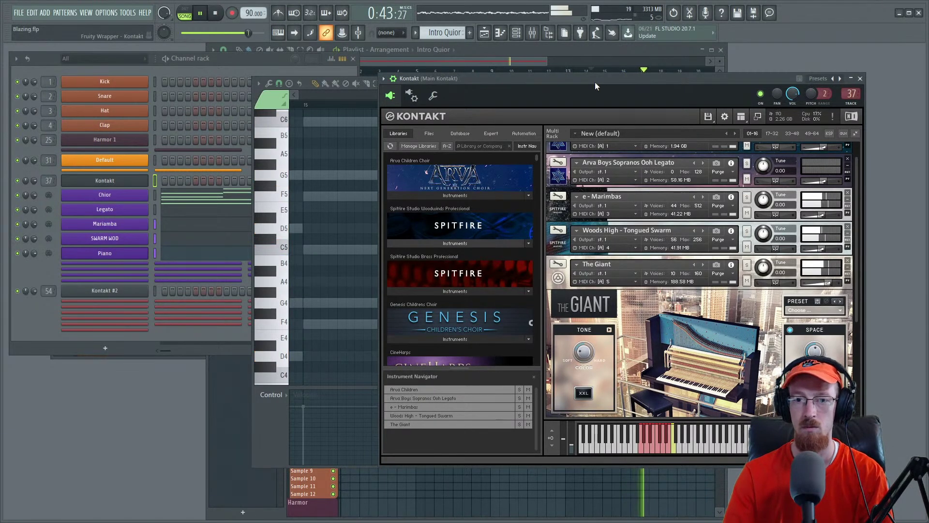
{"action": "left_click", "coordinate": [861, 79]}
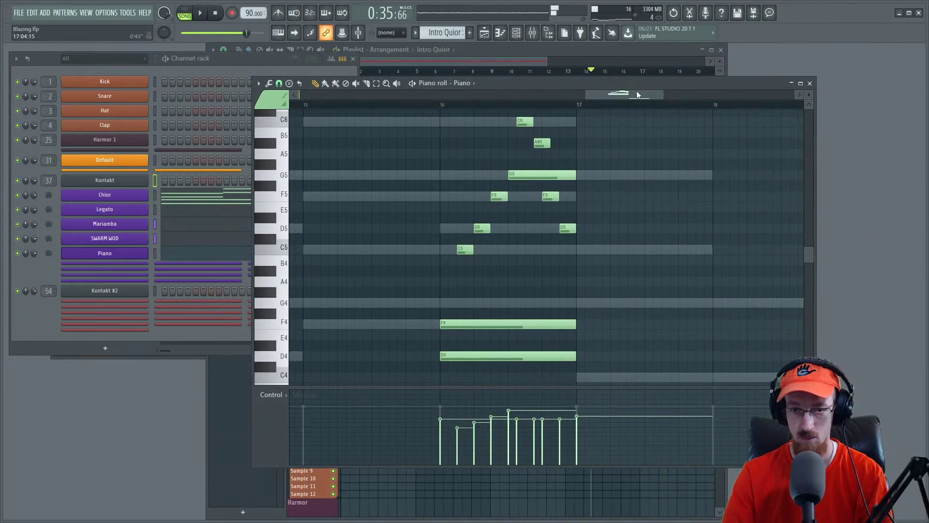
Step: Return the song to the beginning and play its opening briefly to check it against the piano roll
{"action": "key", "text": "space"}
{"action": "left_click_drag", "start_coordinate": [617, 93], "coordinate": [178, 117]}
{"action": "key", "text": "space"}
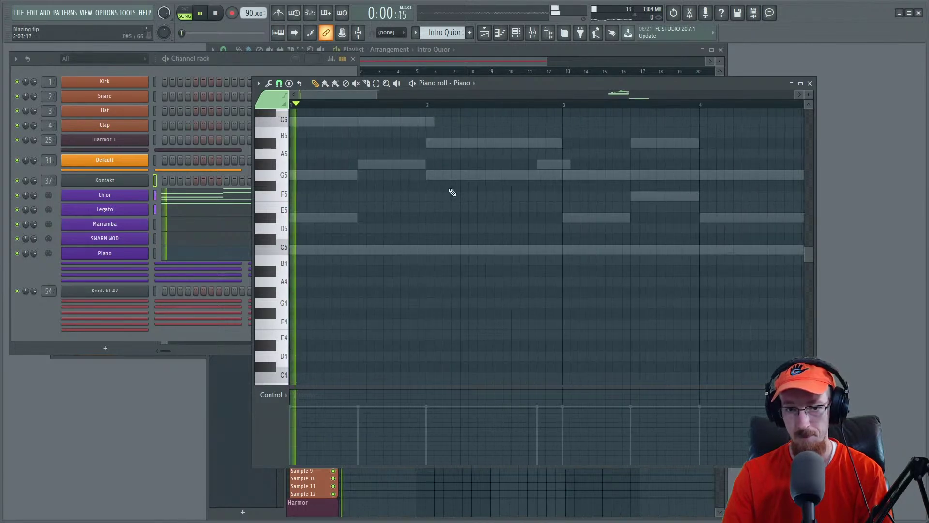
{"action": "scroll", "coordinate": [440, 211], "scroll_direction": "down", "scroll_amount": 5}
{"action": "scroll", "coordinate": [327, 234], "scroll_direction": "up", "scroll_amount": 3}
{"action": "key", "text": "space"}
{"action": "scroll", "coordinate": [326, 237], "scroll_direction": "down", "scroll_amount": 2}
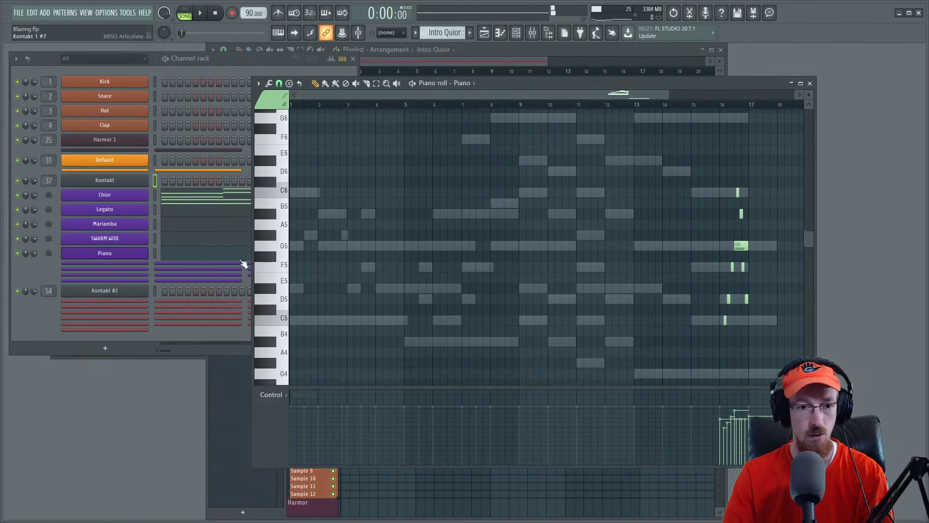
Step: Lower the opening of the Chior channel's Dynamics curve in bar 1 and play the song's beginning
{"action": "left_click", "coordinate": [180, 203]}
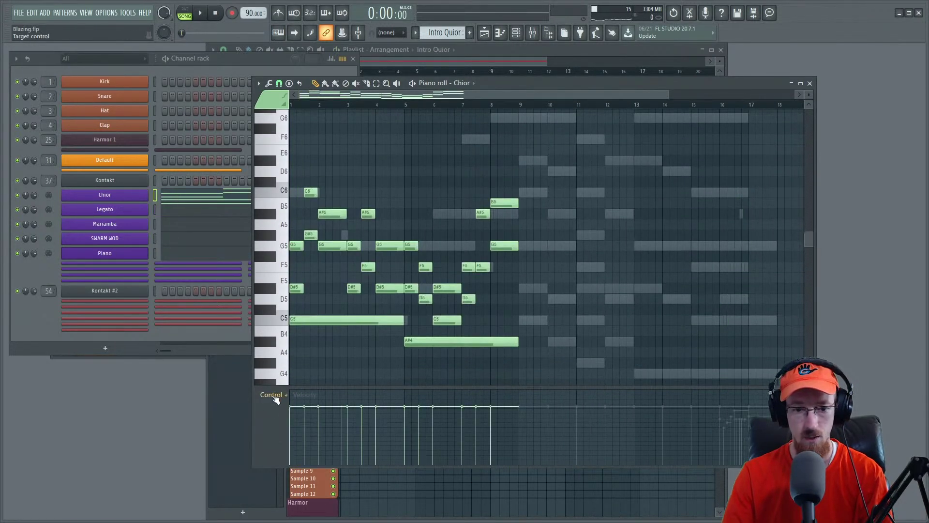
{"action": "left_click", "coordinate": [274, 396]}
{"action": "left_click", "coordinate": [396, 445]}
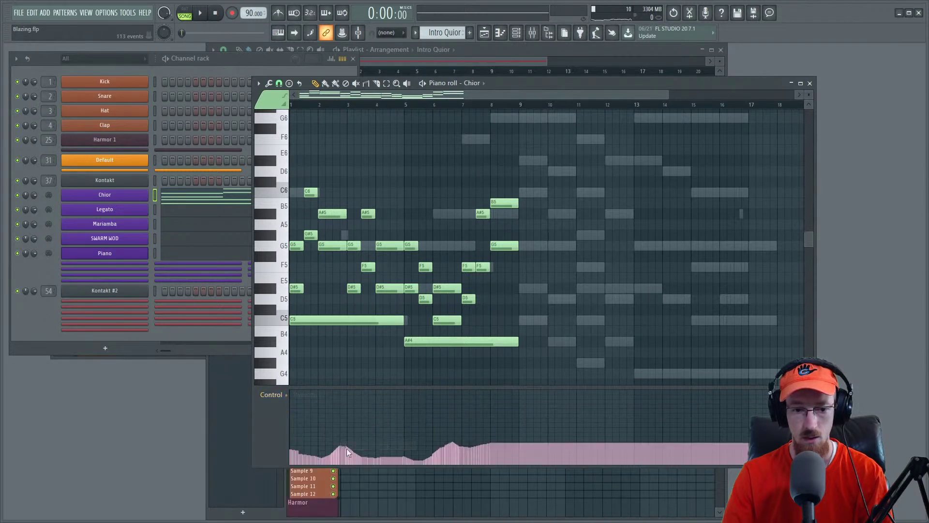
{"action": "key", "text": "space"}
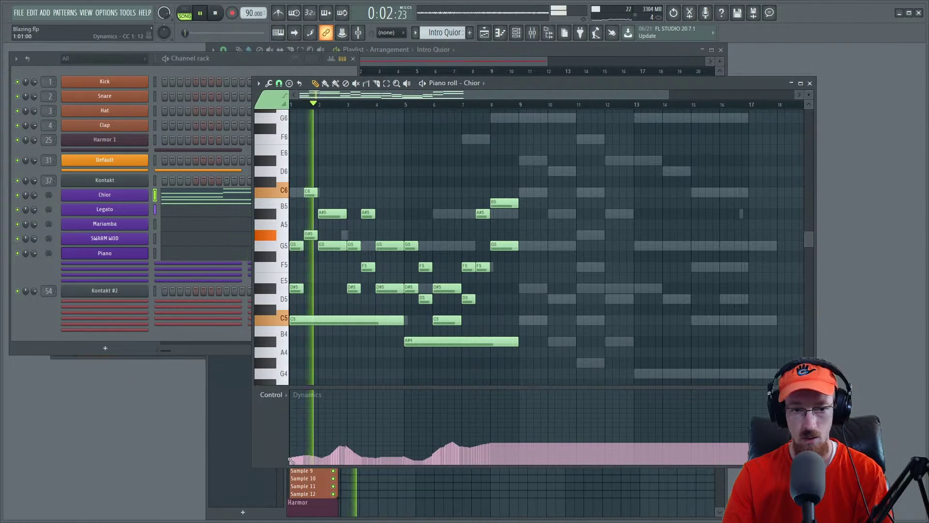
{"action": "scroll", "coordinate": [334, 329], "scroll_direction": "down", "scroll_amount": 1}
{"action": "scroll", "coordinate": [435, 307], "scroll_direction": "up", "scroll_amount": 3, "text": "ctrl"}
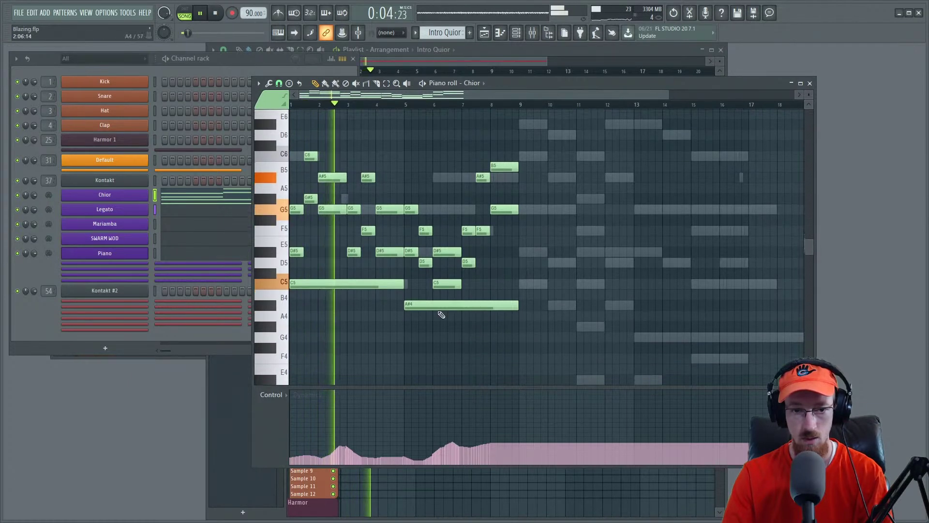
{"action": "scroll", "coordinate": [435, 306], "scroll_direction": "up", "scroll_amount": 1}
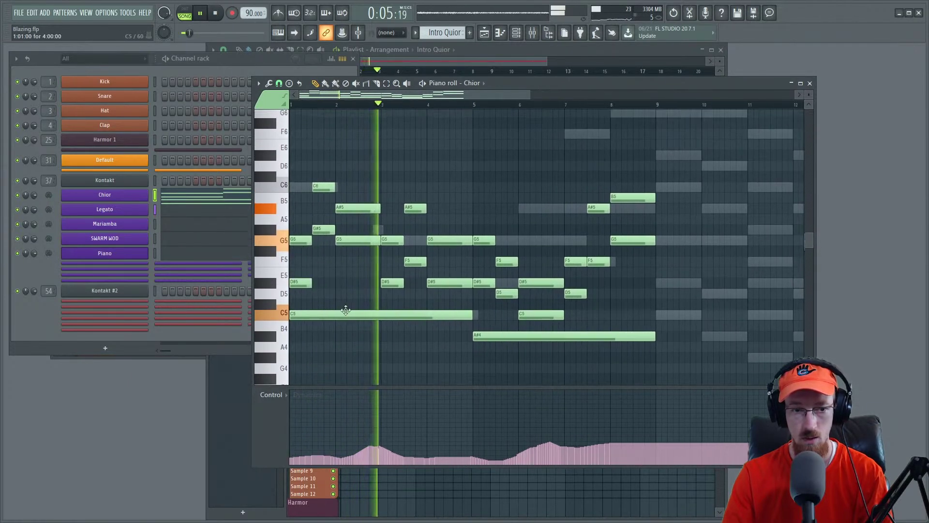
{"action": "key", "text": "space"}
Step: Raise the Arva Children instrument's volume slightly in the main Kontakt while the song plays, and stop playback
{"action": "left_click", "coordinate": [126, 199]}
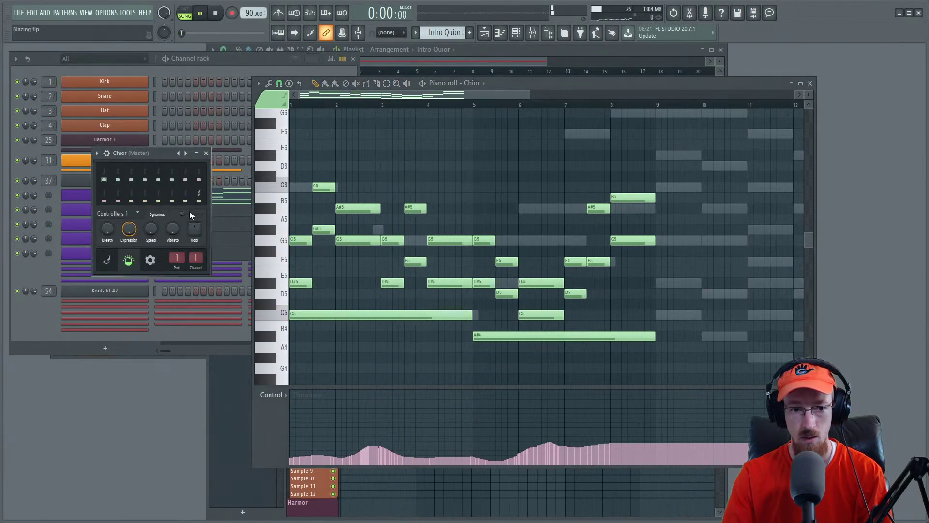
{"action": "key", "text": "space"}
{"action": "left_click", "coordinate": [207, 154]}
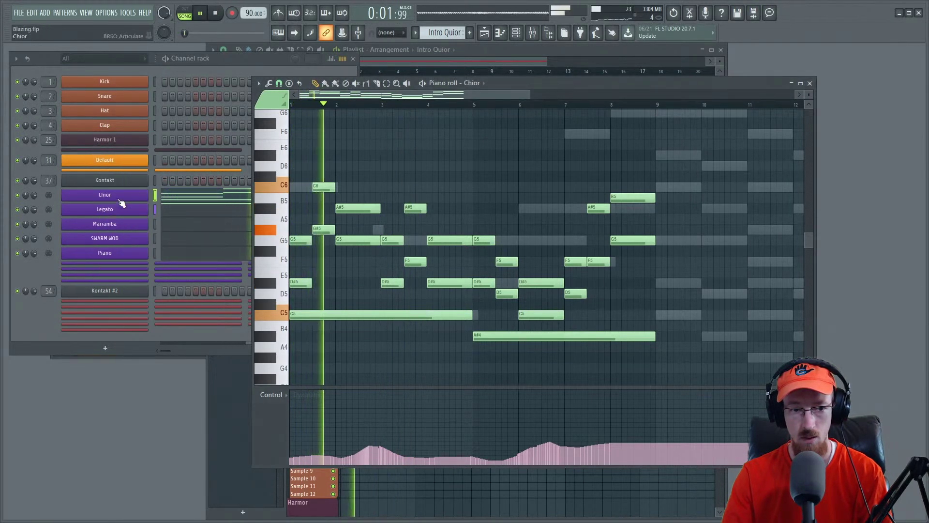
{"action": "left_click", "coordinate": [125, 184]}
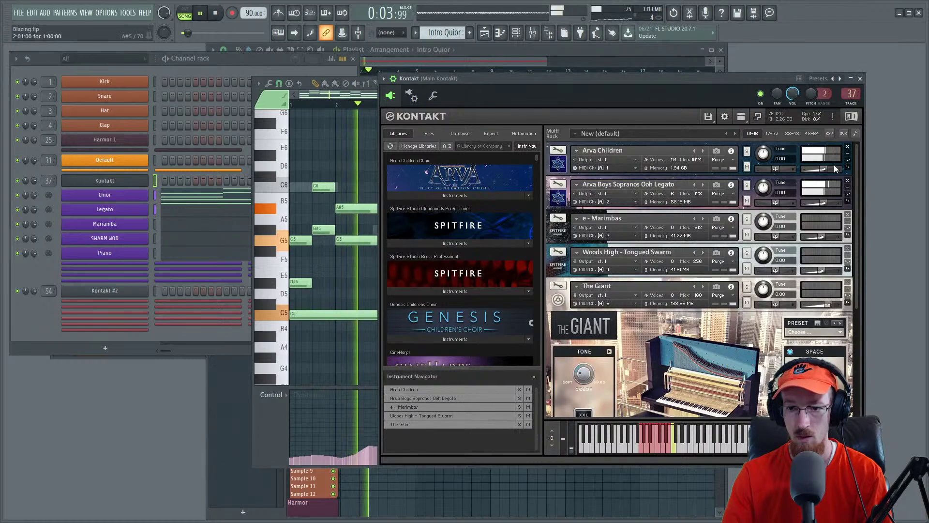
{"action": "left_click_drag", "start_coordinate": [820, 168], "coordinate": [823, 171]}
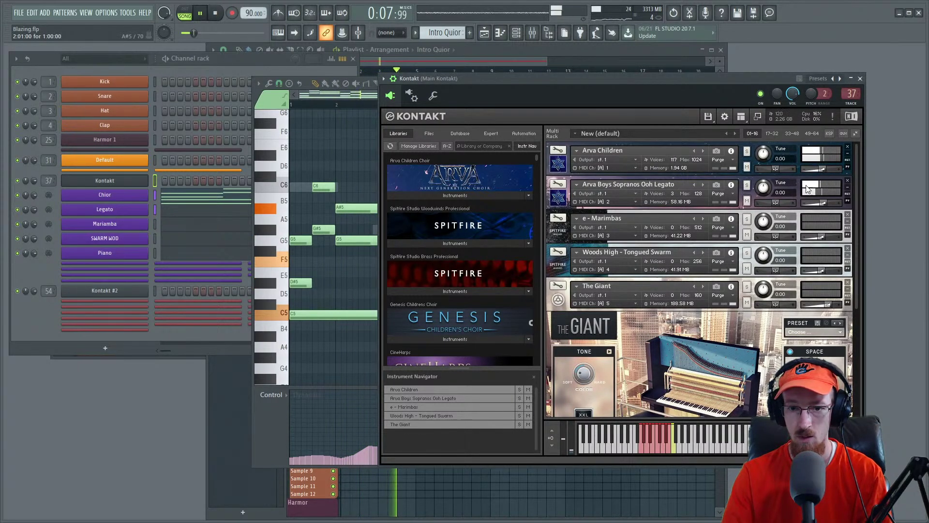
{"action": "key", "text": "space"}
Step: Open the Arva Children syllable editor and play the song's opening to hear its choir phrases
{"action": "left_click", "coordinate": [558, 164]}
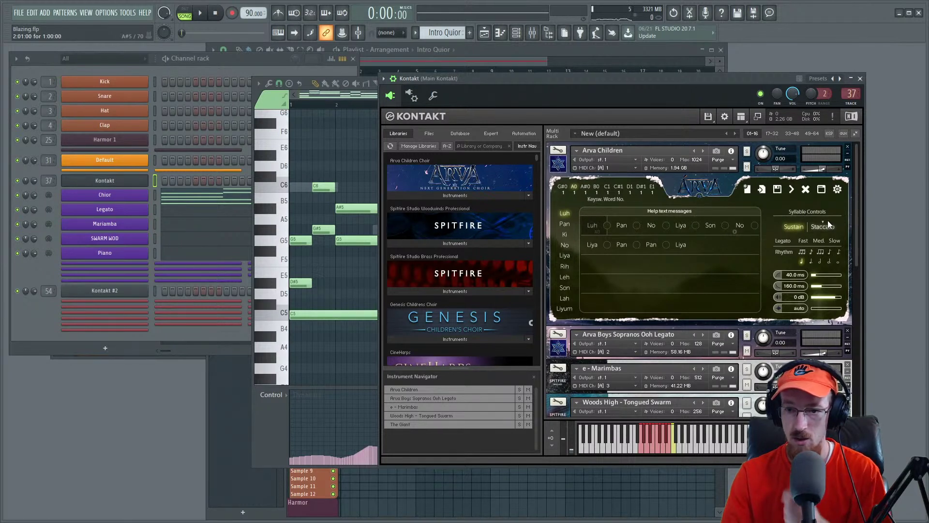
{"action": "key", "text": "space"}
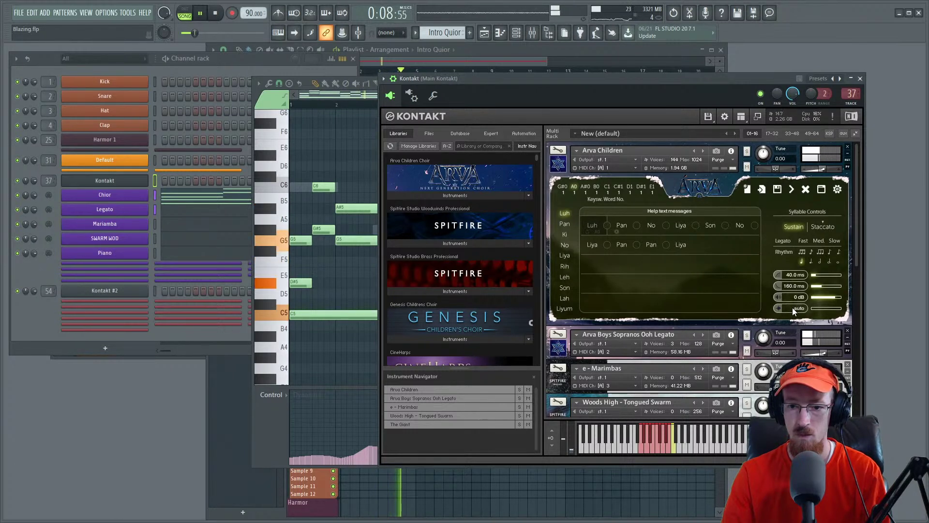
{"action": "key", "text": "space"}
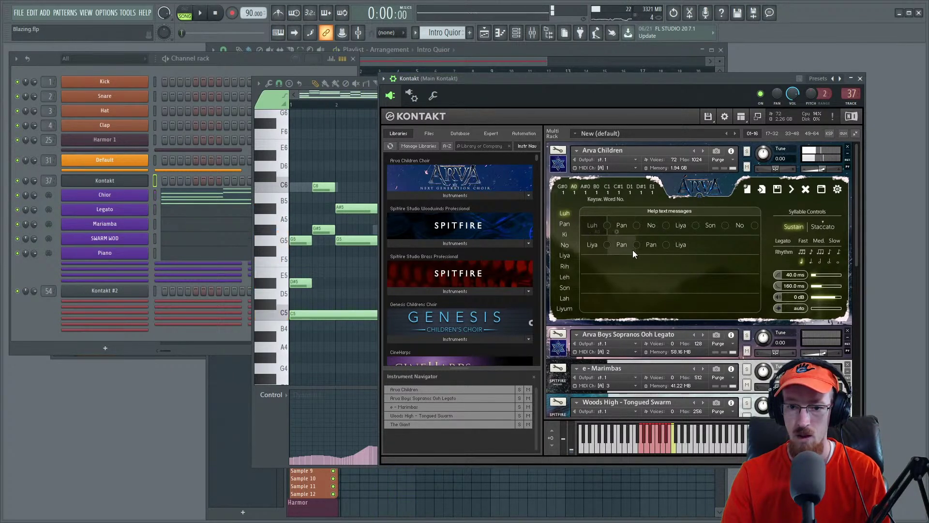
Step: Inspect the last Pan and Liya syllables of the choir phrase and the transition between them
{"action": "left_click", "coordinate": [681, 246]}
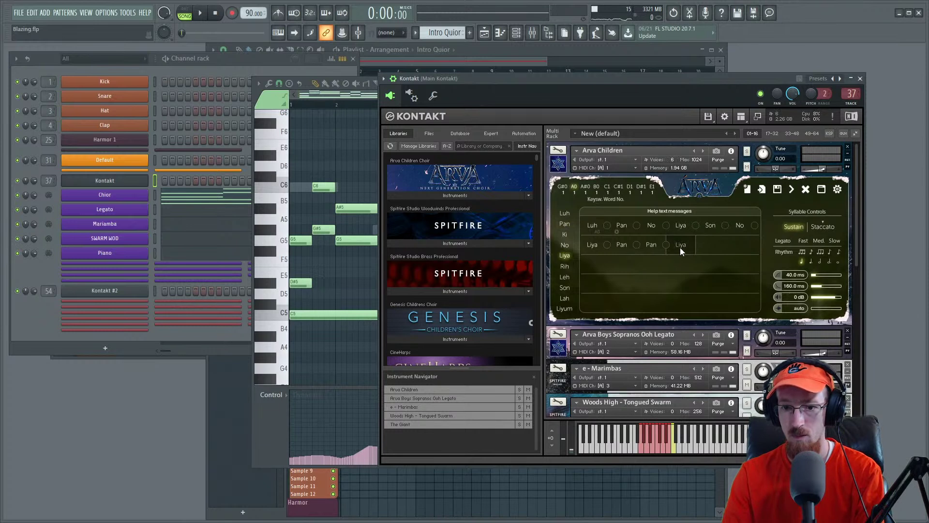
{"action": "left_click", "coordinate": [655, 246]}
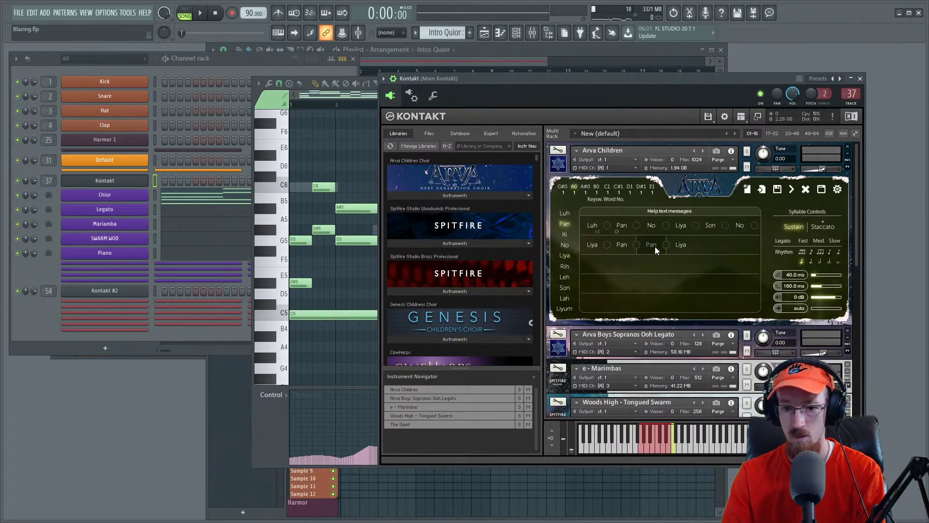
{"action": "left_click", "coordinate": [666, 246]}
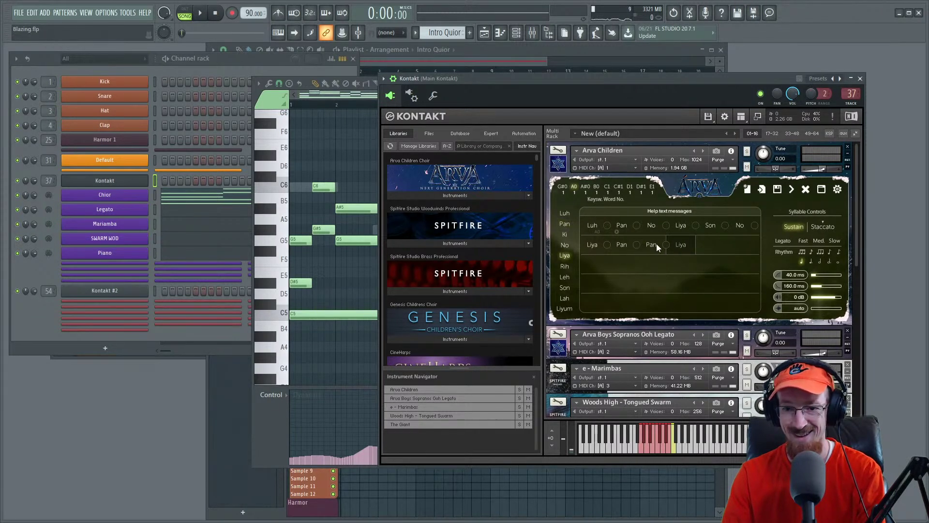
{"action": "left_click", "coordinate": [667, 245]}
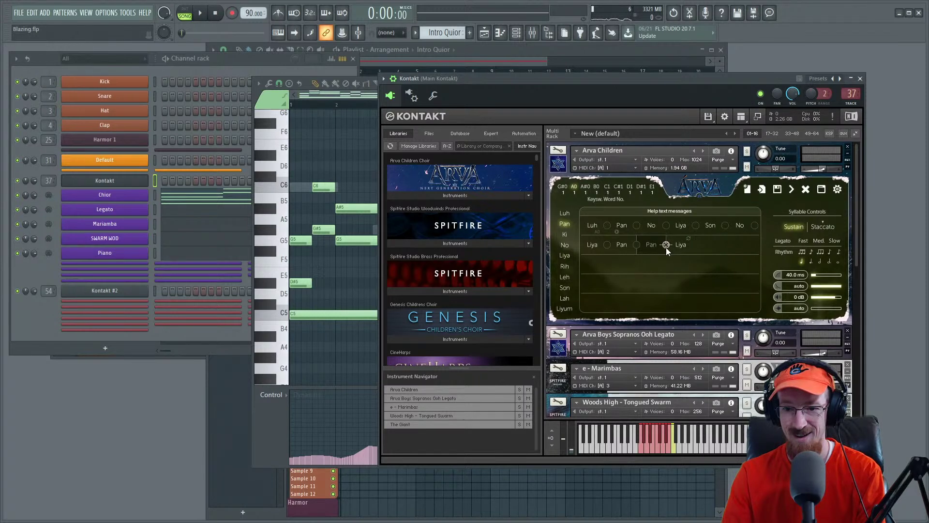
{"action": "left_click", "coordinate": [666, 245]}
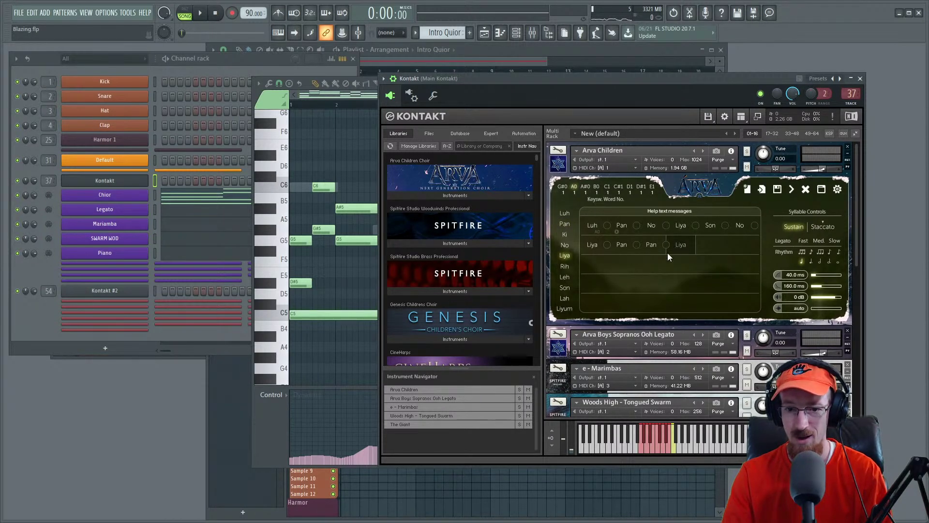
Step: Delete all the syllables from the second line of the Arva Children choir phrase
{"action": "left_click", "coordinate": [595, 248]}
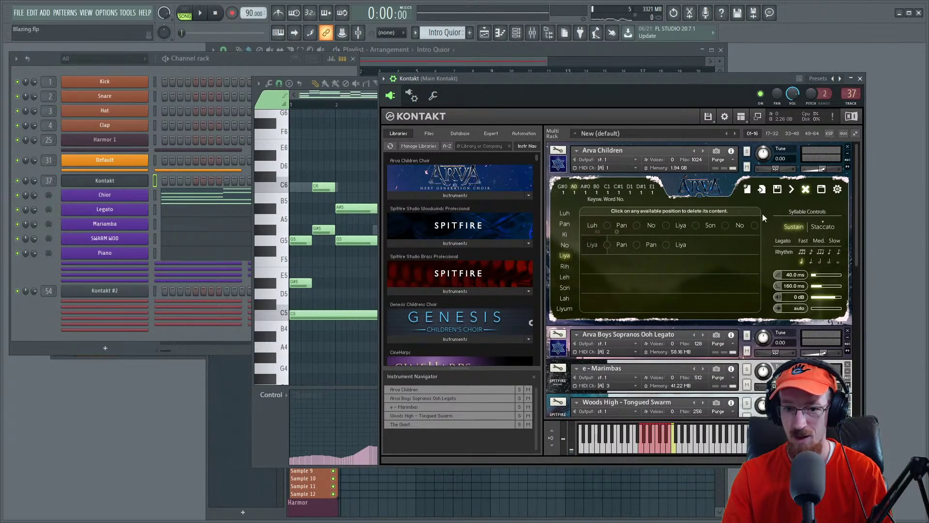
{"action": "left_click", "coordinate": [653, 244]}
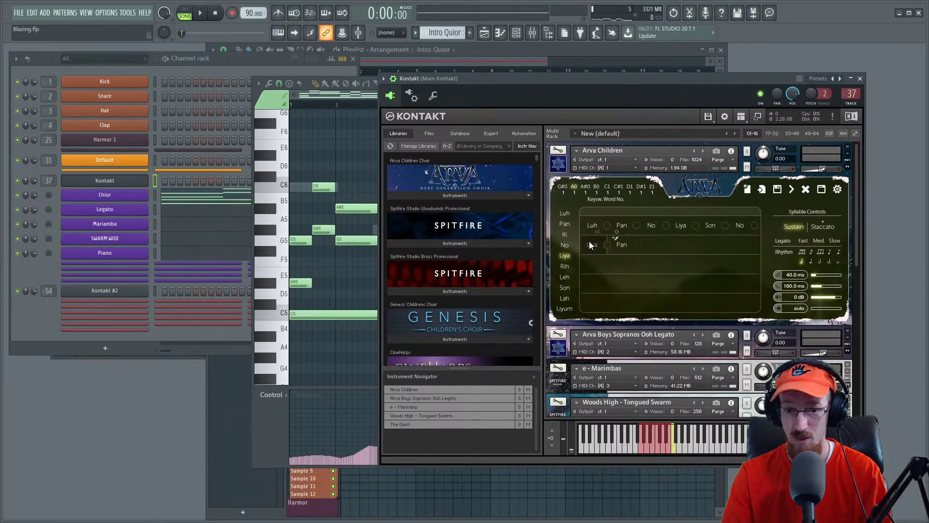
{"action": "left_click", "coordinate": [616, 238]}
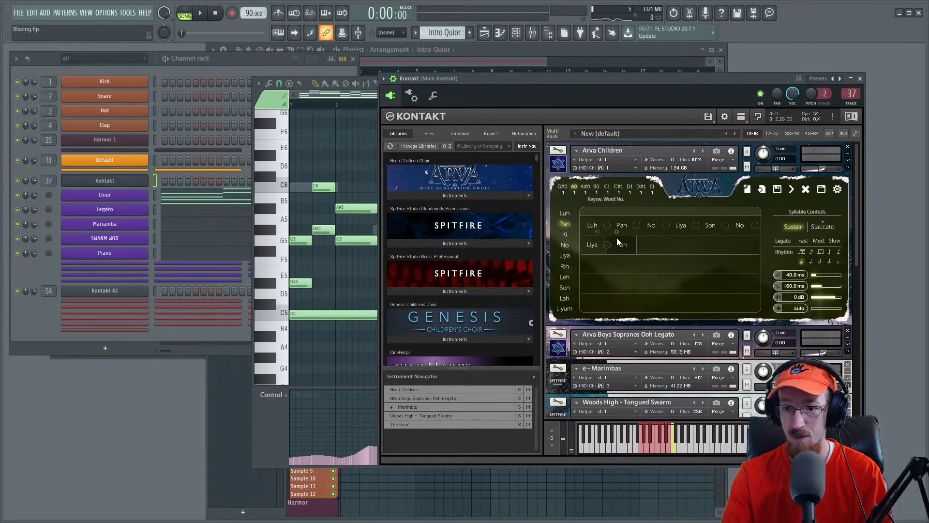
{"action": "left_click", "coordinate": [586, 241]}
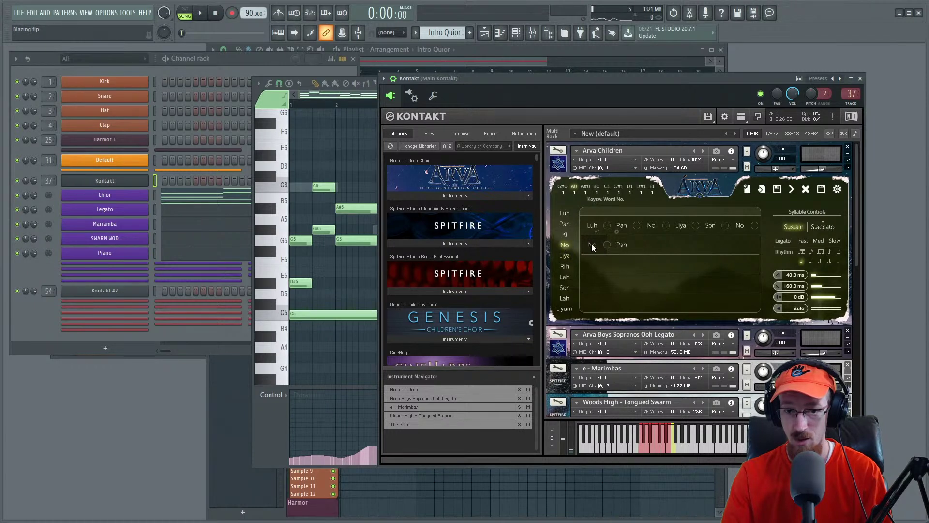
{"action": "left_click", "coordinate": [620, 244]}
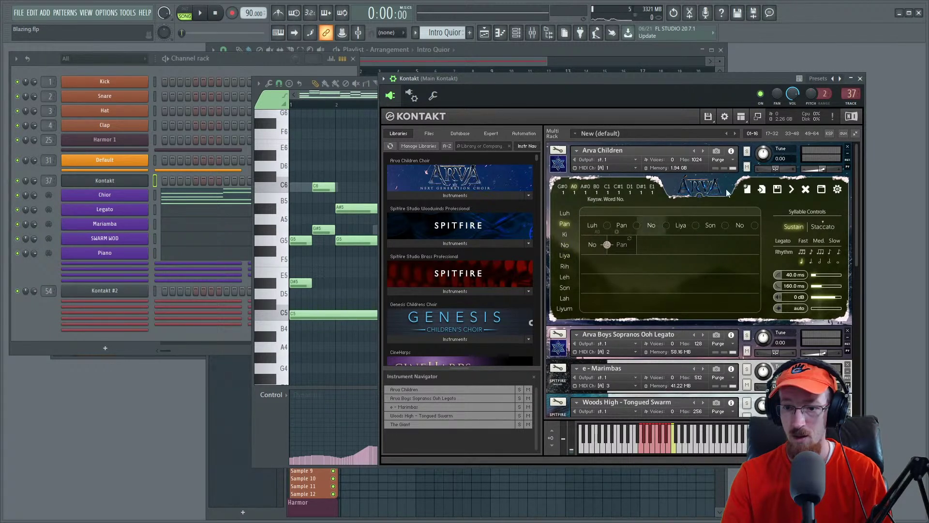
{"action": "left_click", "coordinate": [804, 190]}
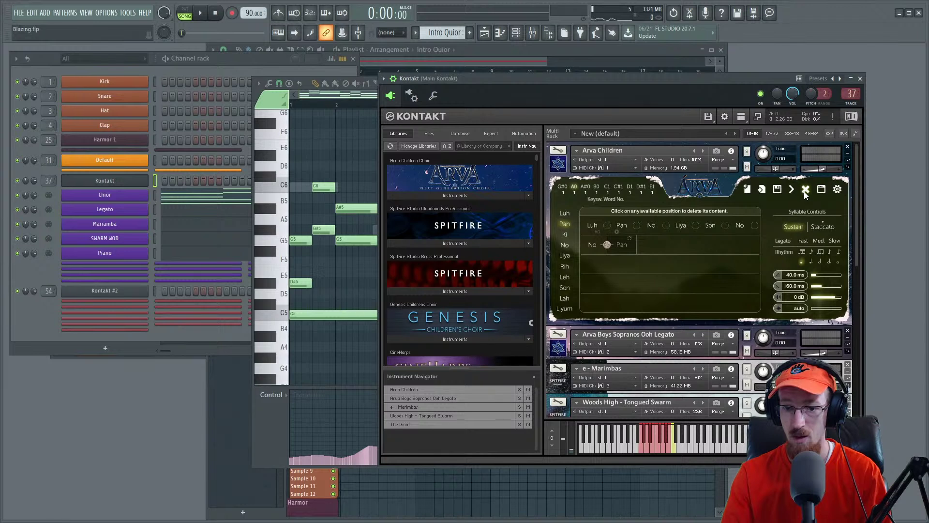
{"action": "left_click", "coordinate": [621, 245]}
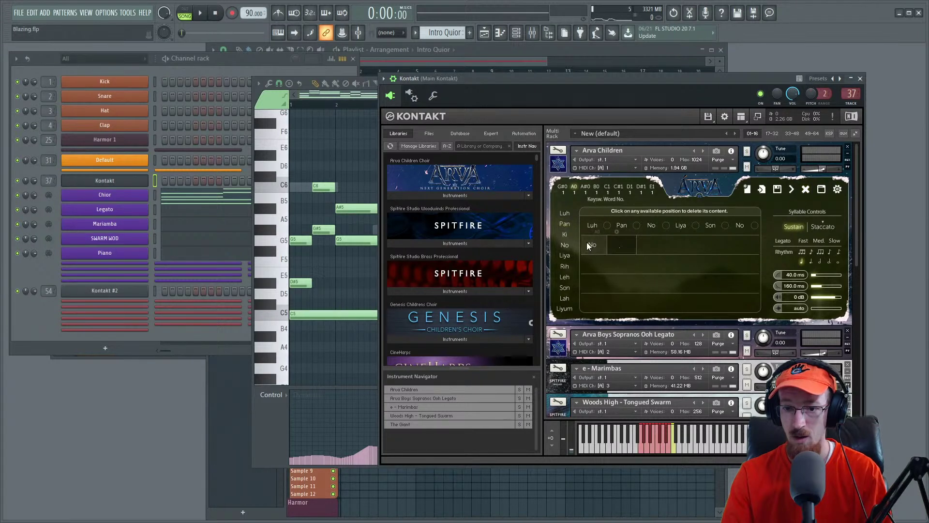
{"action": "left_click", "coordinate": [604, 240]}
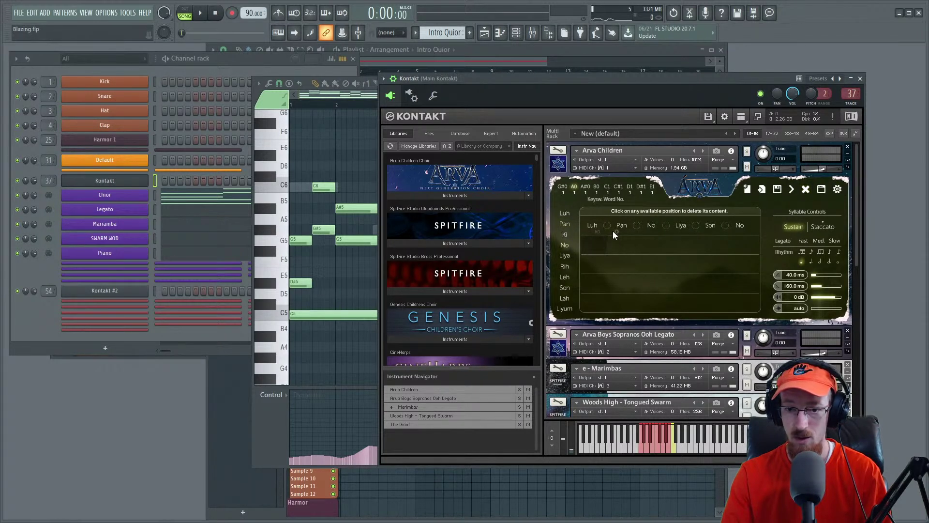
Step: Remove the remaining syllables from the first line of the Arva Children phrase, leaving only Luh
{"action": "left_click", "coordinate": [626, 222]}
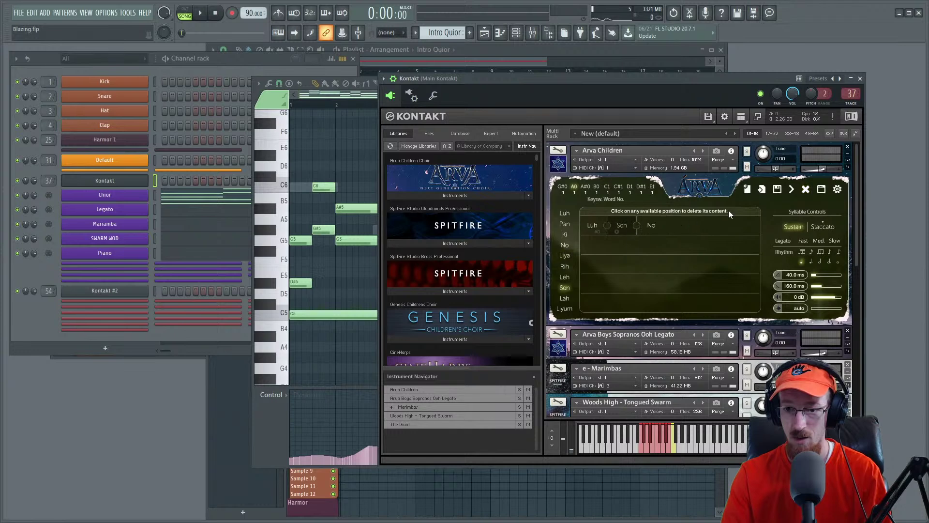
{"action": "left_click", "coordinate": [837, 190]}
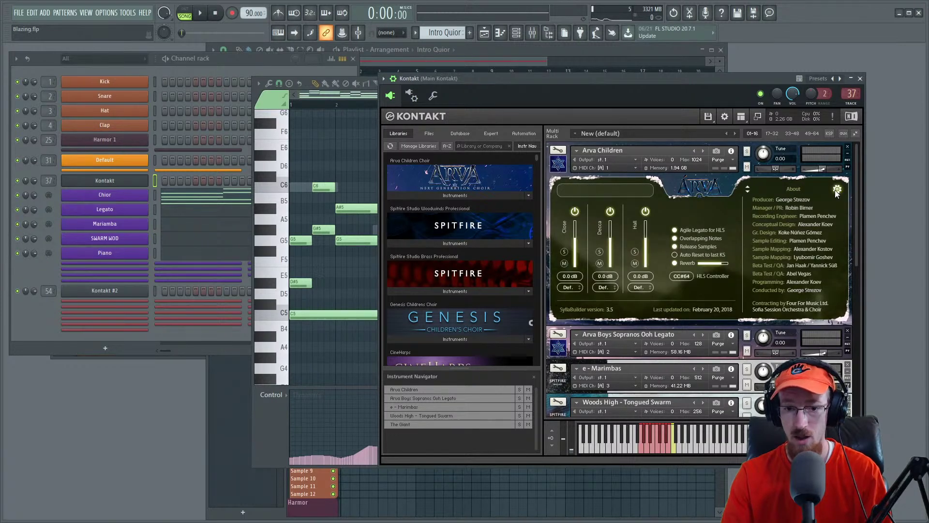
{"action": "left_click", "coordinate": [836, 190]}
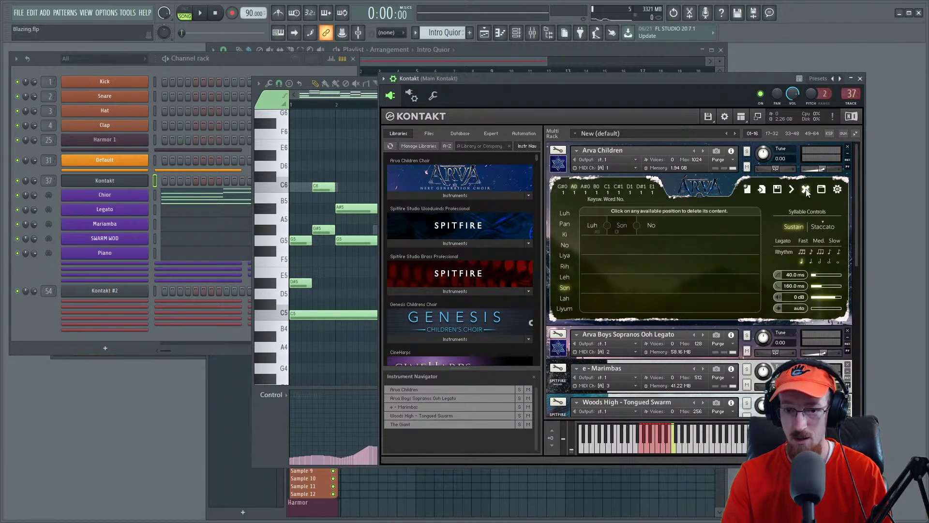
{"action": "left_click", "coordinate": [618, 227]}
{"action": "left_click", "coordinate": [591, 227]}
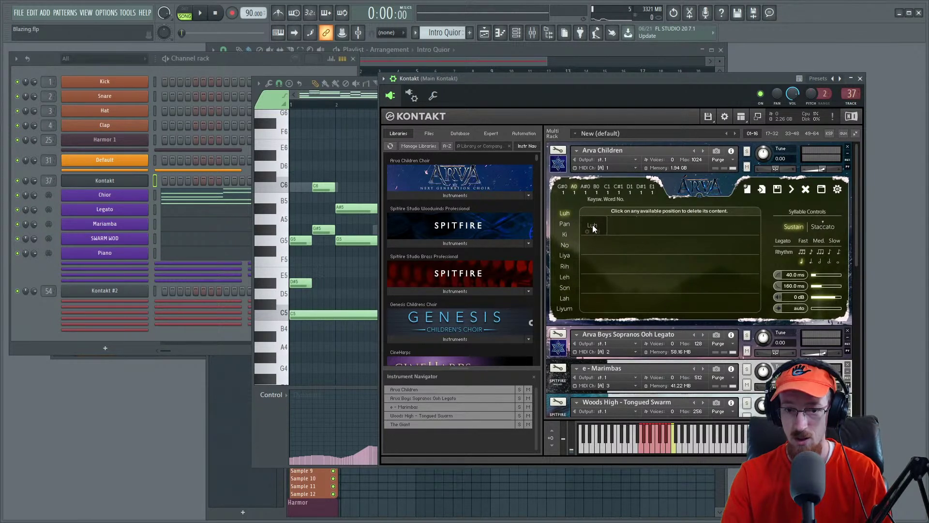
Step: Audition No, Son, Rih and Luh as the single choir syllable over the song's opening, and settle on No
{"action": "left_click", "coordinate": [563, 246]}
{"action": "key", "text": "space"}
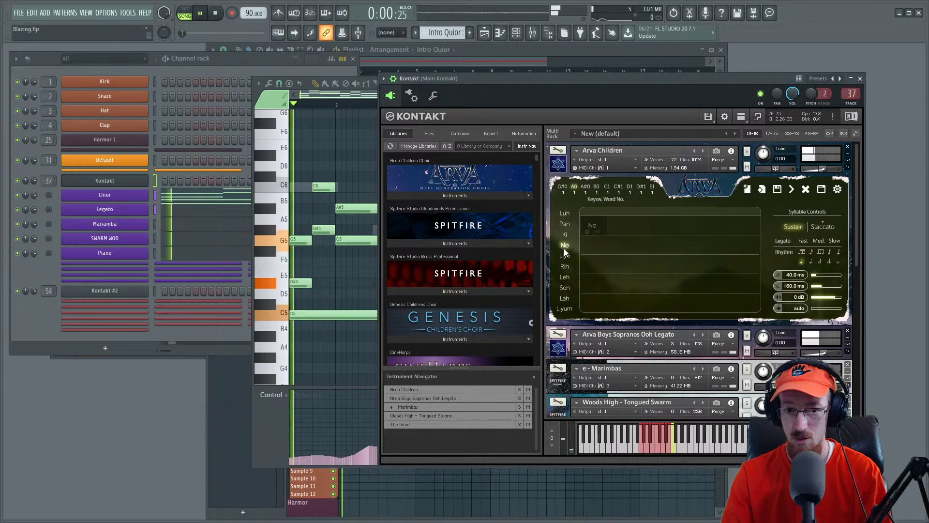
{"action": "key", "text": "space"}
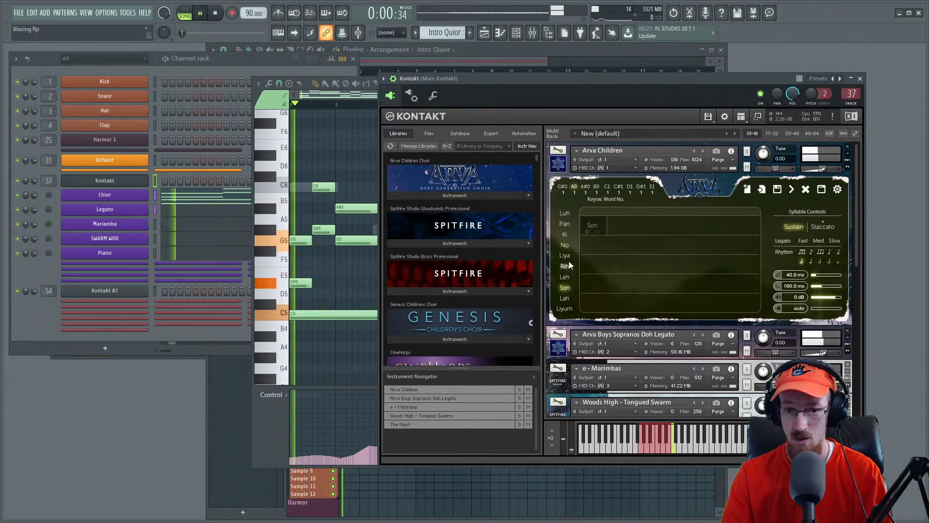
{"action": "left_click", "coordinate": [564, 235]}
{"action": "left_click", "coordinate": [565, 276]}
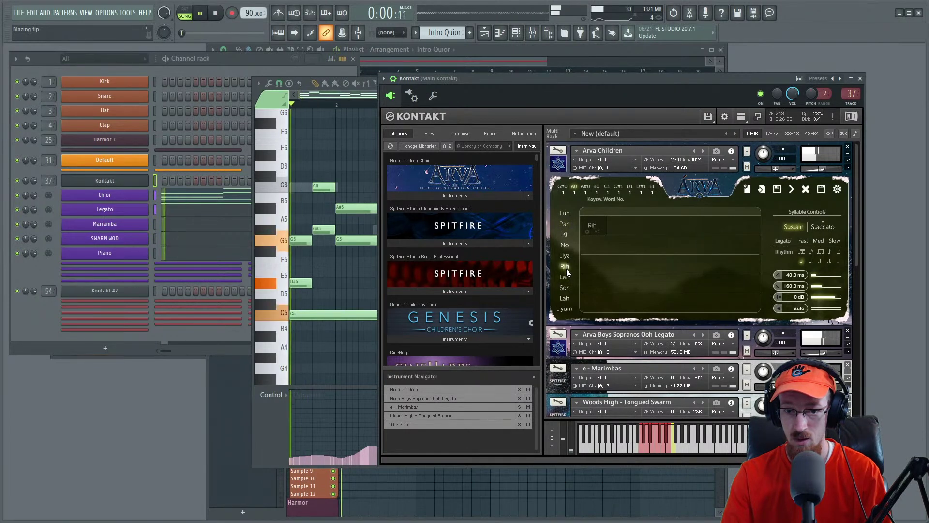
{"action": "left_click", "coordinate": [564, 287]}
{"action": "left_click", "coordinate": [565, 225]}
{"action": "key", "text": "space"}
{"action": "key", "text": "space"}
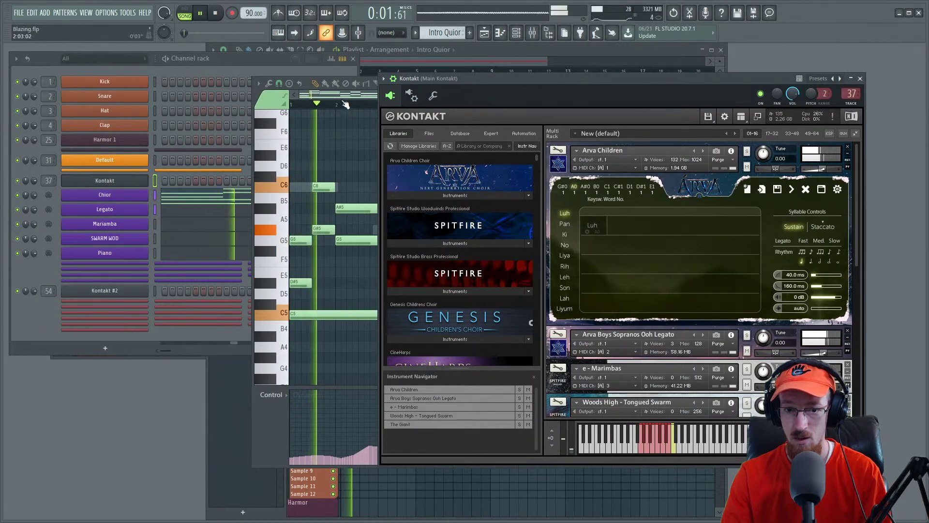
{"action": "key", "text": "space"}
{"action": "left_click", "coordinate": [560, 245]}
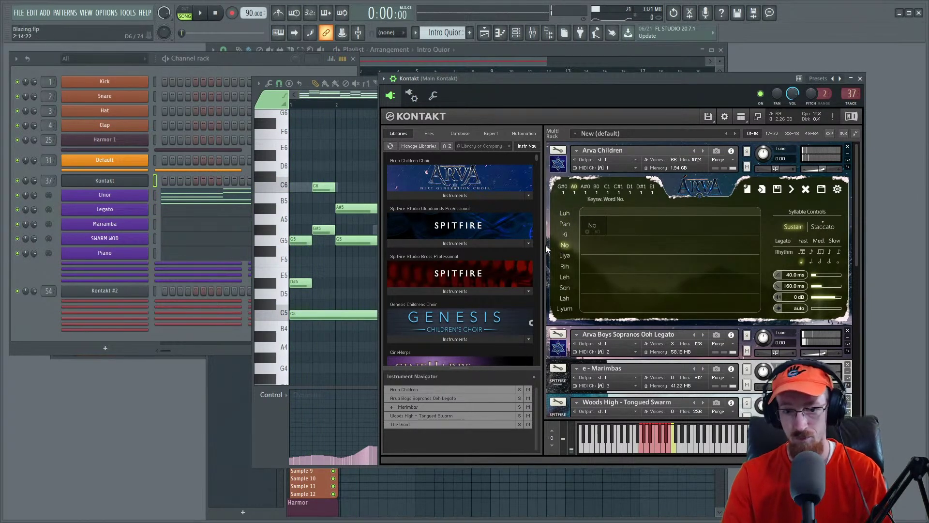
Step: Try all the Chior notes one octave lower while the song plays, and transpose them back up an octave
{"action": "left_click", "coordinate": [356, 80]}
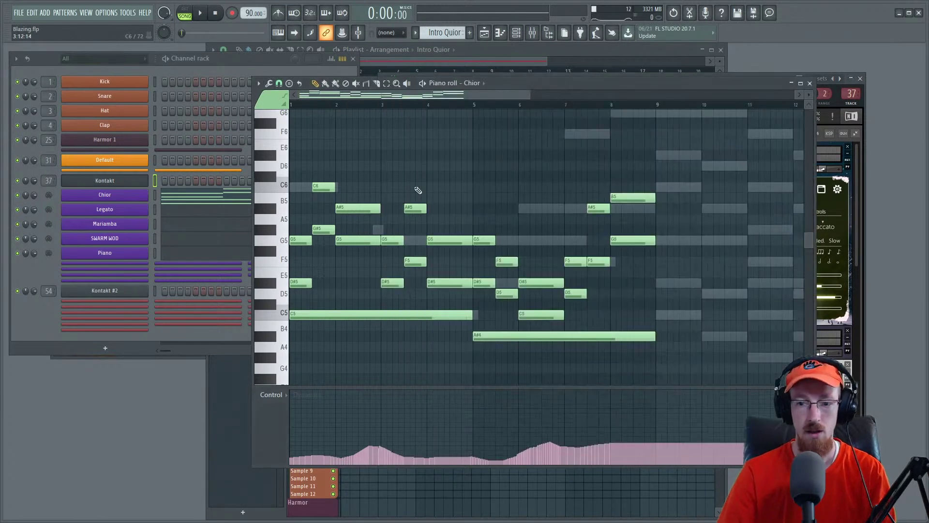
{"action": "key", "text": "ctrl+a"}
{"action": "key", "text": "ctrl+Down"}
{"action": "key", "text": "space"}
{"action": "scroll", "coordinate": [382, 224], "scroll_direction": "down", "scroll_amount": 3}
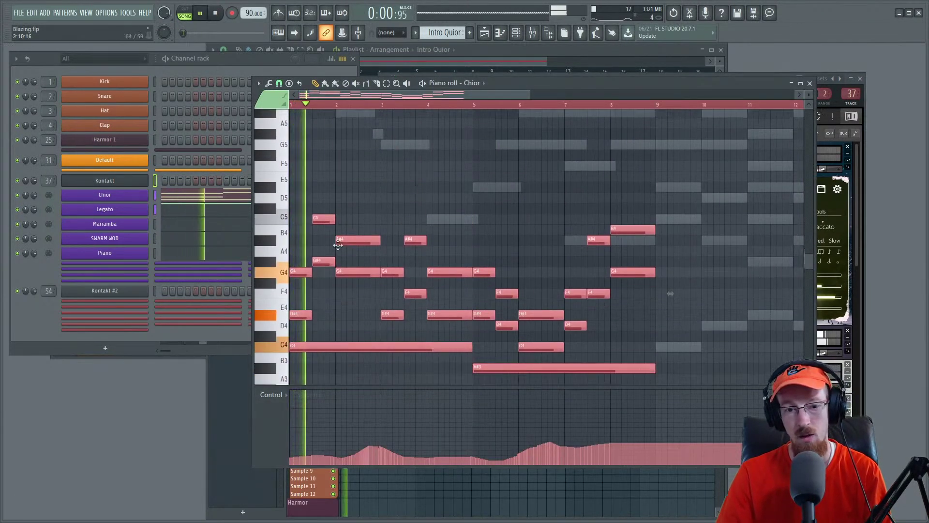
{"action": "key", "text": "ctrl+Up"}
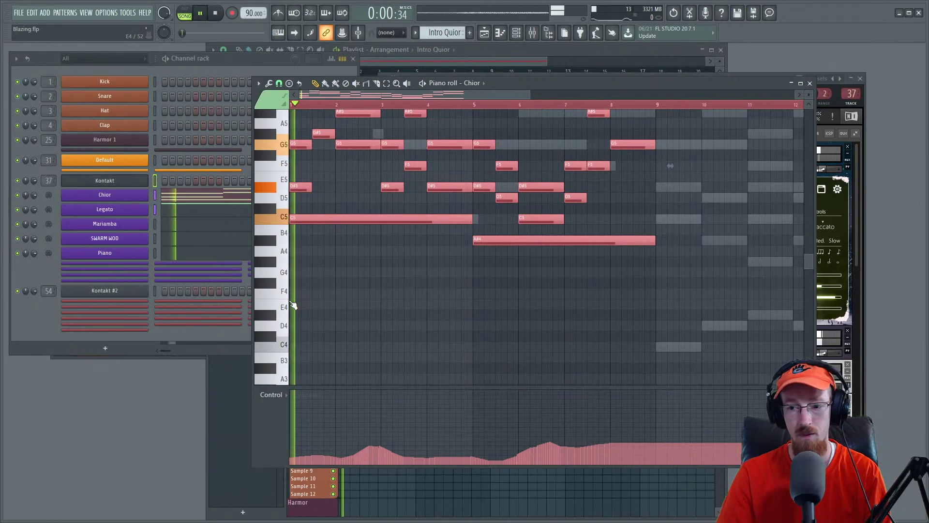
{"action": "scroll", "coordinate": [293, 305], "scroll_direction": "up", "scroll_amount": 3}
Step: Expand Arva Boys Sopranos Ooh Legato in the main Kontakt and raise its Hall volume to 2.7 dB during playback
{"action": "left_click", "coordinate": [857, 252]}
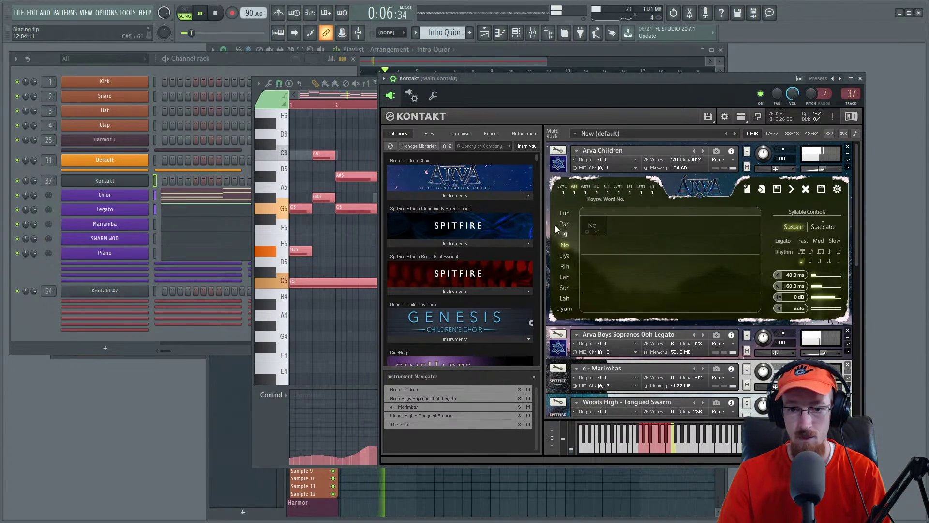
{"action": "left_click", "coordinate": [558, 164]}
{"action": "left_click", "coordinate": [558, 198]}
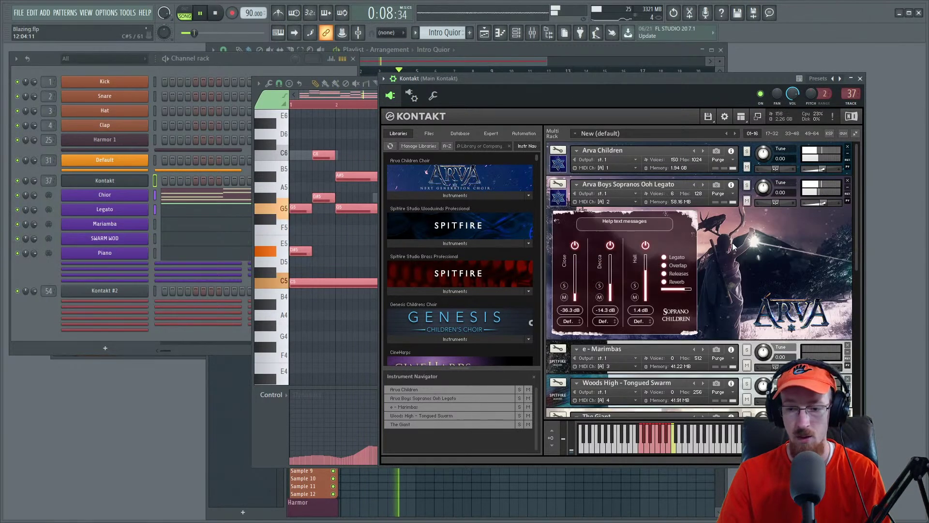
{"action": "mouse_move", "coordinate": [853, 237]}
{"action": "left_mouse_down"}
{"action": "mouse_move", "coordinate": [857, 248]}
{"action": "mouse_move", "coordinate": [859, 232]}
{"action": "left_mouse_up"}
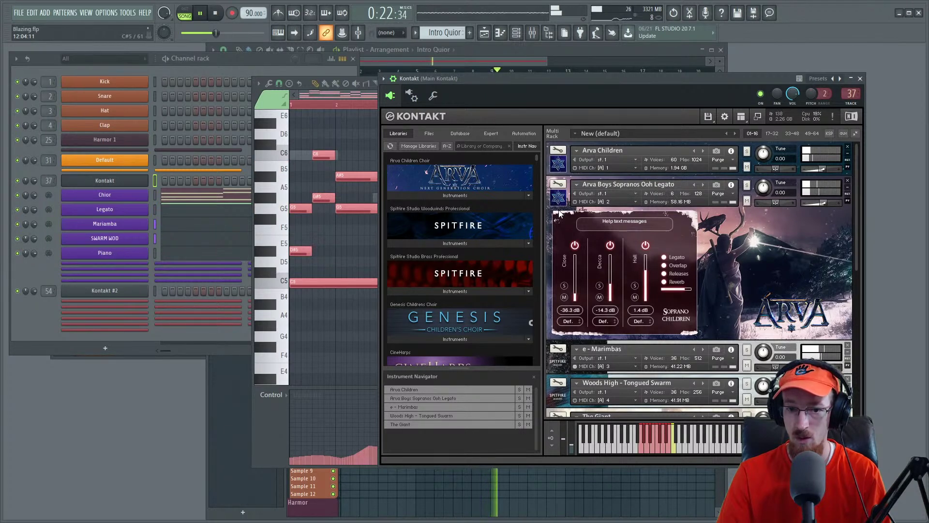
{"action": "key", "text": "space"}
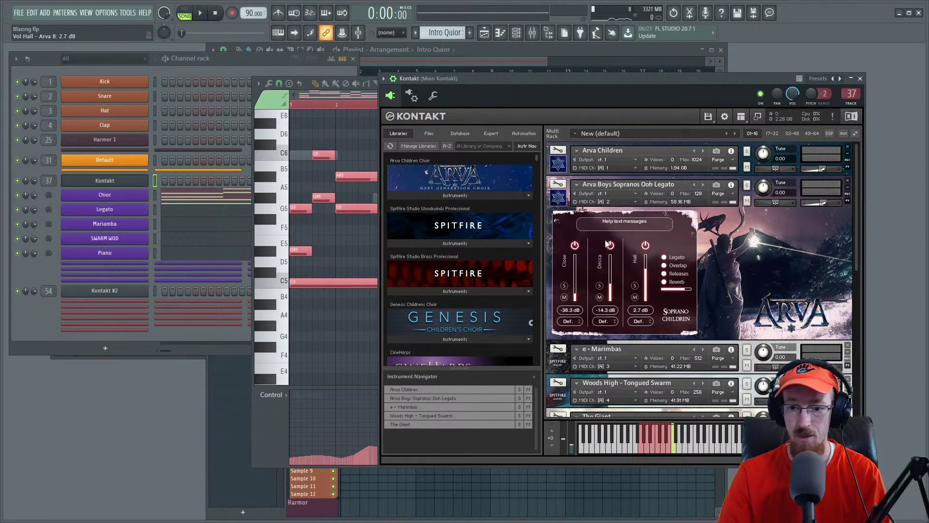
Step: Play the song, set the Arva Boys Sopranos Ooh Legato reverb to 89%, and collapse the instrument
{"action": "key", "text": "space"}
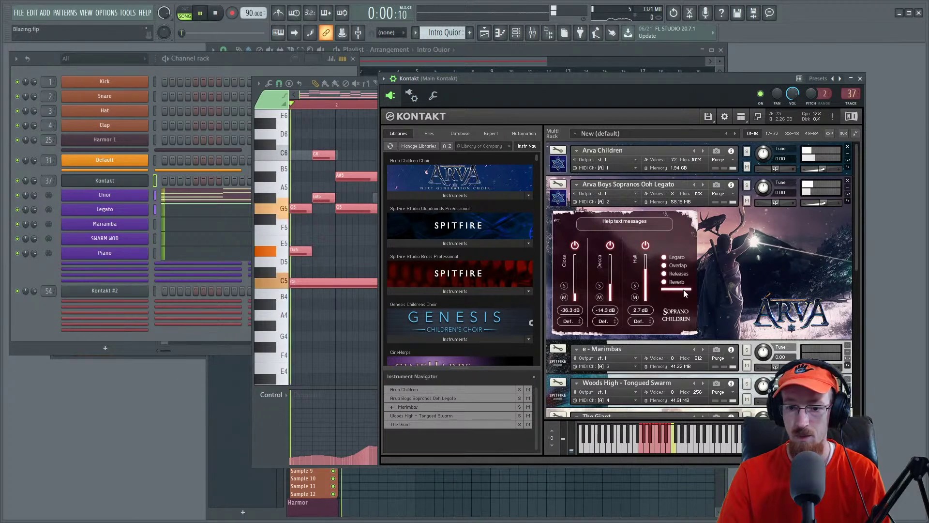
{"action": "mouse_move", "coordinate": [690, 293]}
{"action": "left_mouse_down"}
{"action": "mouse_move", "coordinate": [652, 290]}
{"action": "mouse_move", "coordinate": [683, 290]}
{"action": "left_mouse_up"}
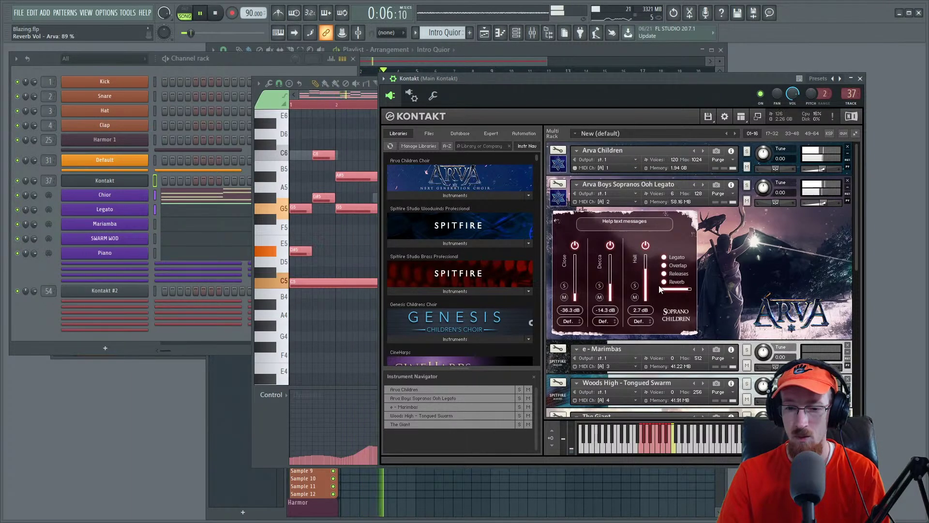
{"action": "left_click", "coordinate": [558, 163]}
{"action": "left_click", "coordinate": [559, 163]}
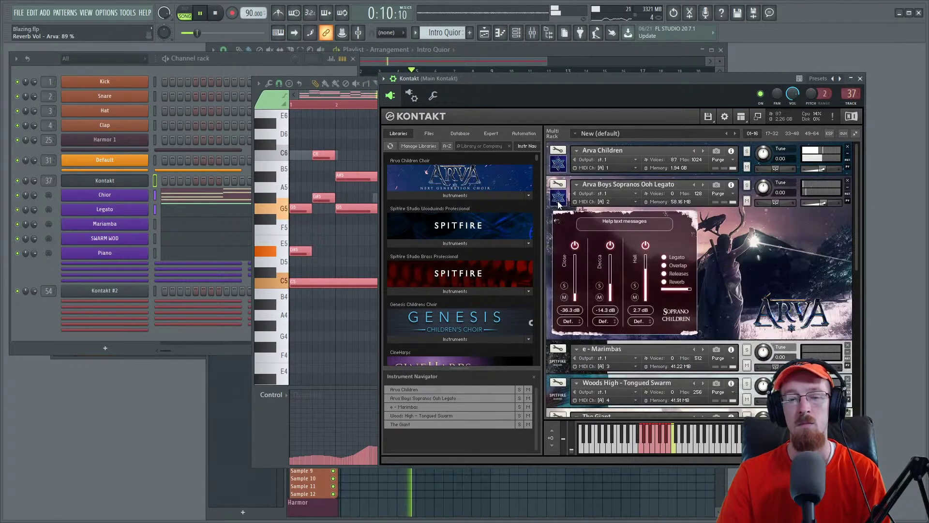
{"action": "left_click", "coordinate": [558, 198]}
Step: Open the Legato channel's controllers and show its Dynamics automation in the piano roll
{"action": "left_click", "coordinate": [368, 107]}
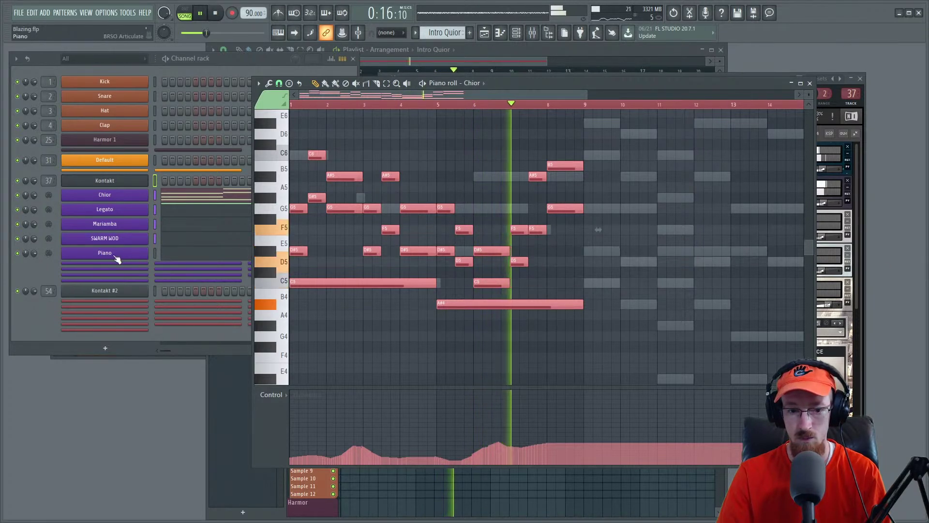
{"action": "left_click", "coordinate": [267, 396]}
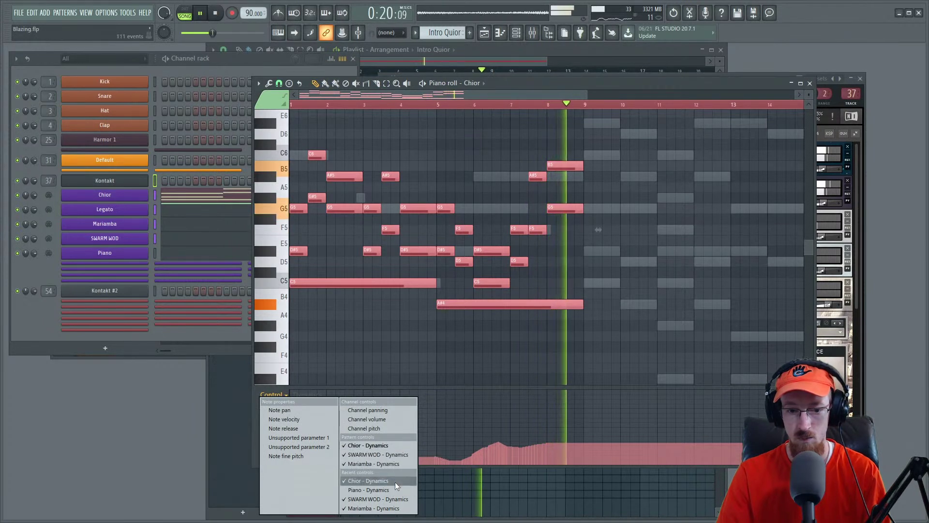
{"action": "left_click", "coordinate": [46, 272]}
{"action": "left_click", "coordinate": [132, 211]}
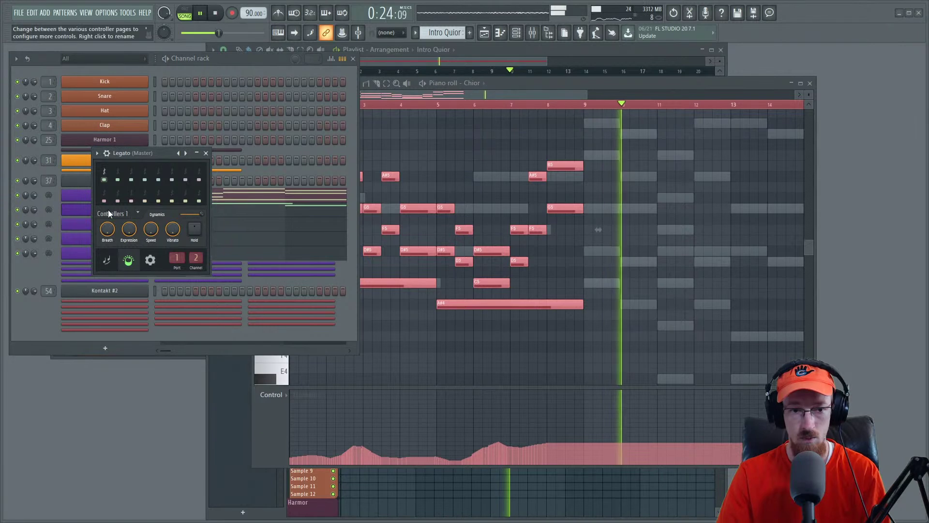
{"action": "left_click", "coordinate": [271, 215]}
Step: Draw the Legato Dynamics curve from a low start, swelling into bar 2, dipping around bar 4 and rising to about 63 in bar 8
{"action": "key", "text": "space"}
{"action": "scroll", "coordinate": [523, 358], "scroll_direction": "up", "scroll_amount": 1}
{"action": "left_click", "coordinate": [305, 458]}
{"action": "key", "text": "space"}
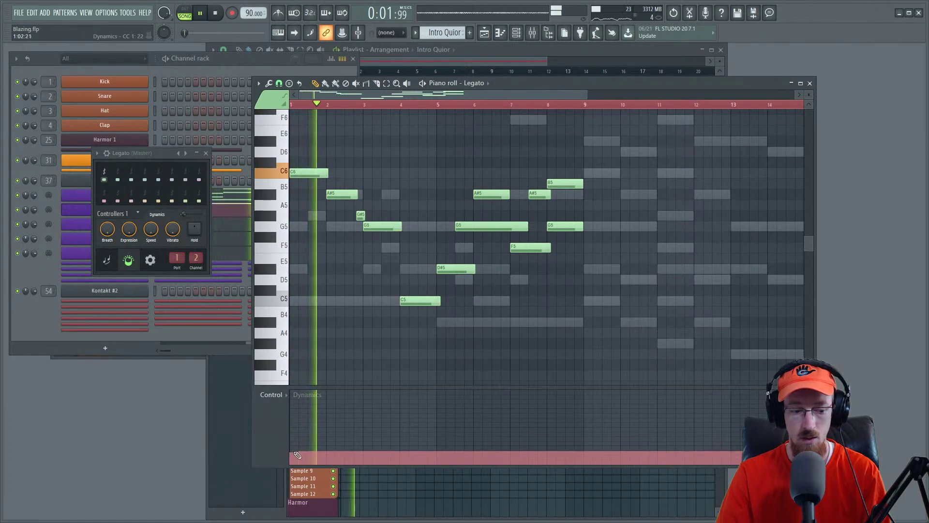
{"action": "left_click", "coordinate": [327, 447]}
{"action": "mouse_move", "coordinate": [327, 446]}
{"action": "left_mouse_down"}
{"action": "mouse_move", "coordinate": [290, 454]}
{"action": "mouse_move", "coordinate": [360, 445]}
{"action": "mouse_move", "coordinate": [413, 453]}
{"action": "left_mouse_up"}
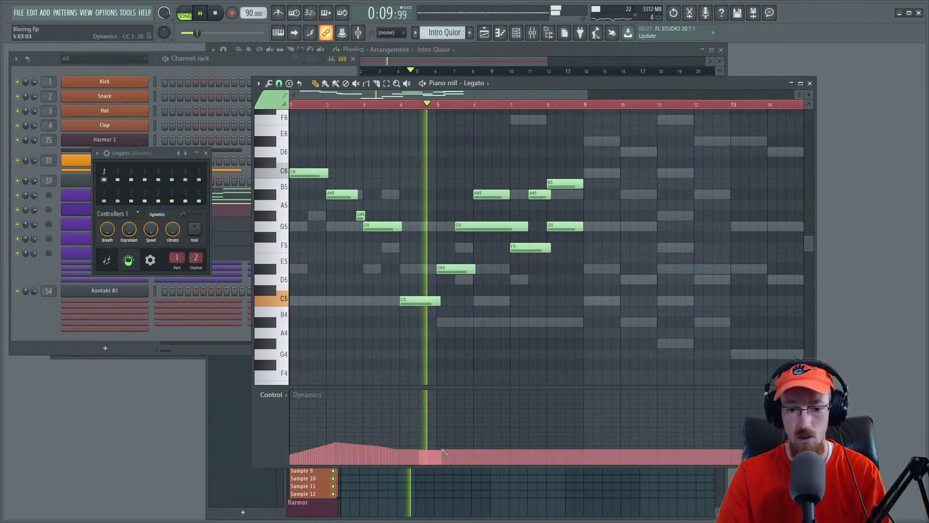
{"action": "left_click_drag", "start_coordinate": [419, 451], "coordinate": [576, 433]}
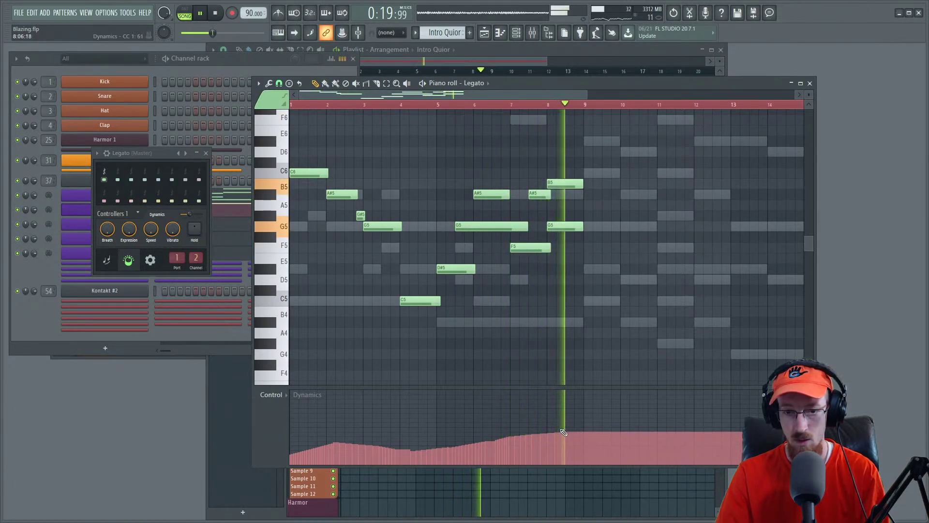
Step: Close the Legato controller window, stop playback, shift the piano roll aside and bring up the main Kontakt
{"action": "left_click", "coordinate": [207, 153]}
{"action": "key", "text": "space"}
{"action": "left_click_drag", "start_coordinate": [557, 84], "coordinate": [536, 87]}
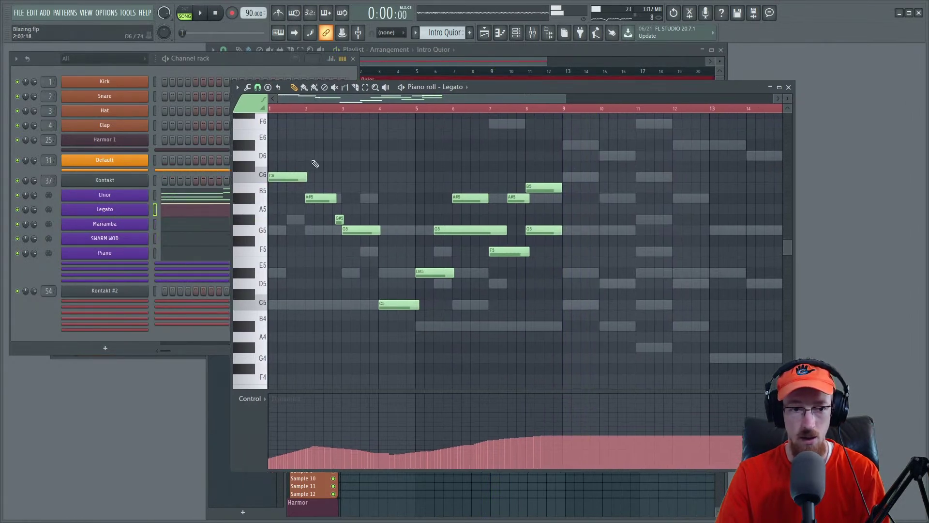
{"action": "left_click", "coordinate": [106, 181]}
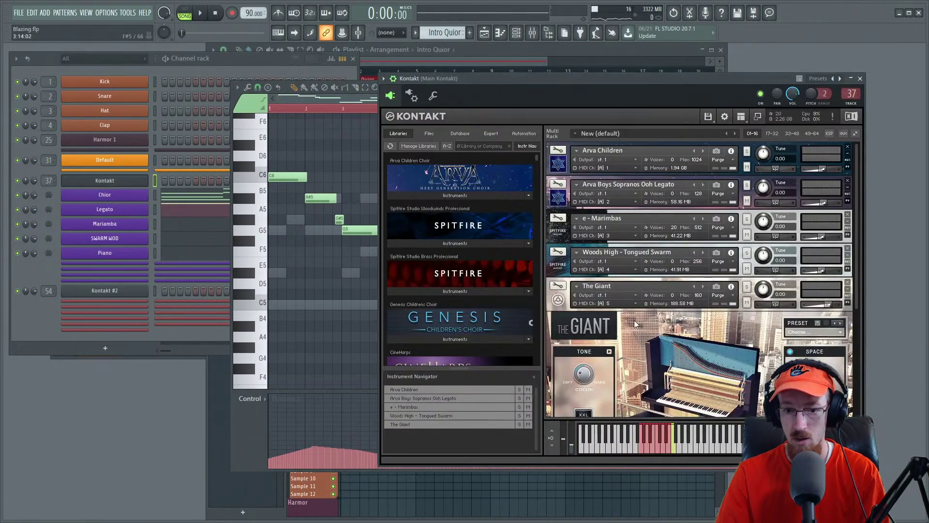
Step: In Arva Children's syllable controls, set the second time value to 309.2 ms and try Fast legato during playback, then collapse the open instruments
{"action": "left_click", "coordinate": [555, 285]}
{"action": "left_click", "coordinate": [557, 203]}
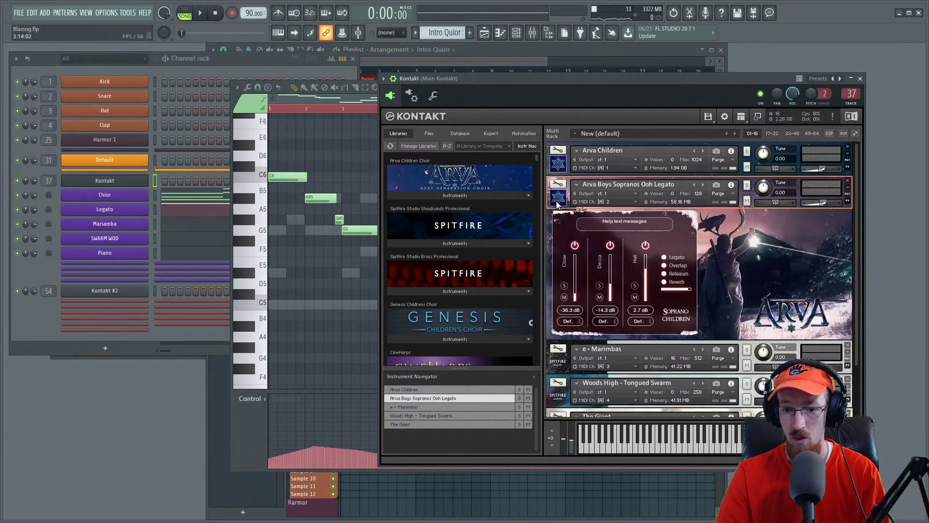
{"action": "left_click", "coordinate": [558, 163]}
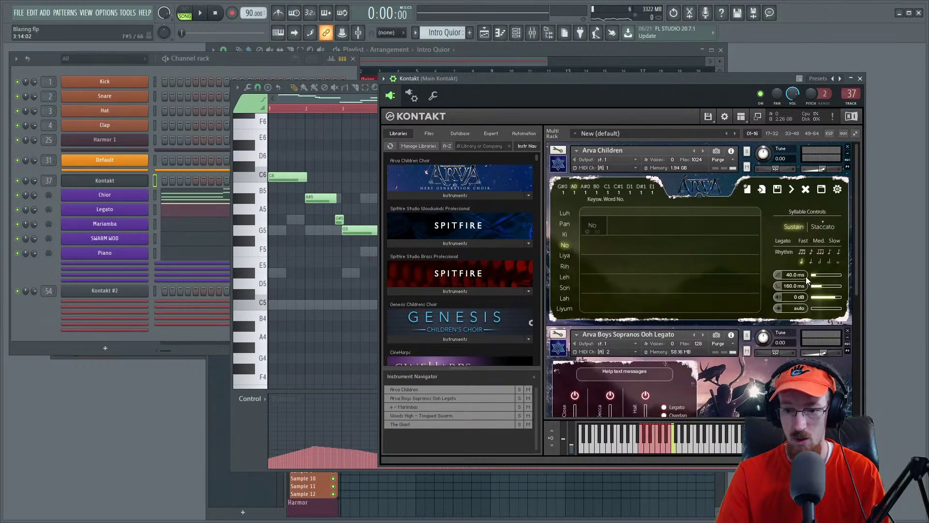
{"action": "key", "text": "space"}
{"action": "mouse_move", "coordinate": [831, 290]}
{"action": "left_mouse_down"}
{"action": "mouse_move", "coordinate": [839, 289]}
{"action": "mouse_move", "coordinate": [825, 286]}
{"action": "left_mouse_up"}
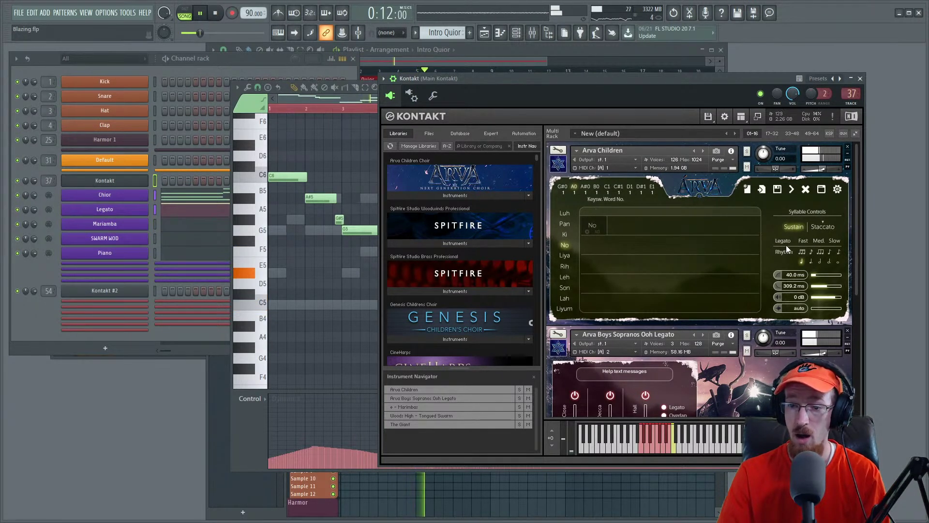
{"action": "left_click", "coordinate": [804, 241]}
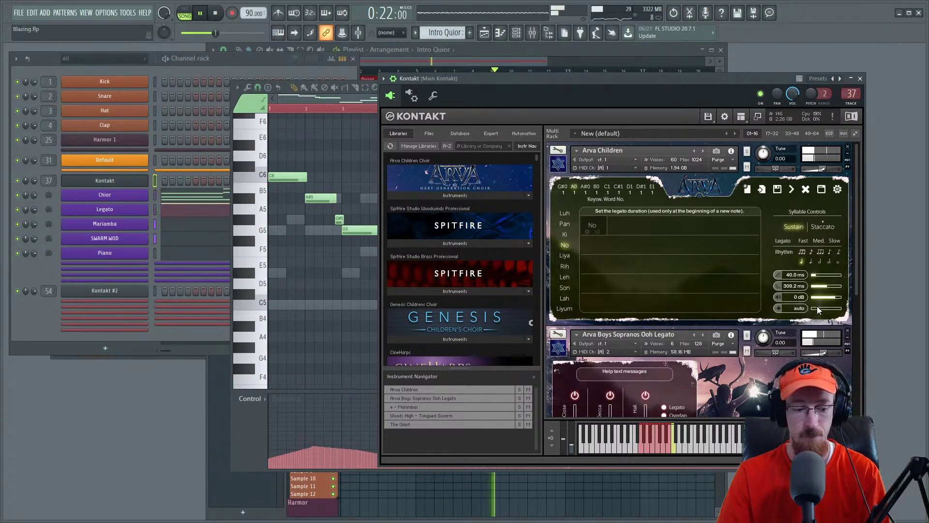
{"action": "left_click", "coordinate": [559, 164]}
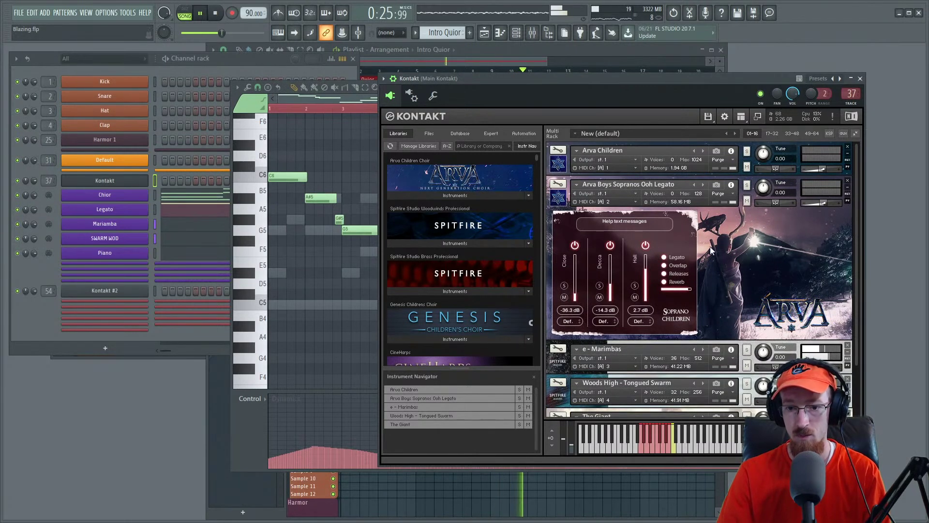
{"action": "left_click", "coordinate": [556, 197]}
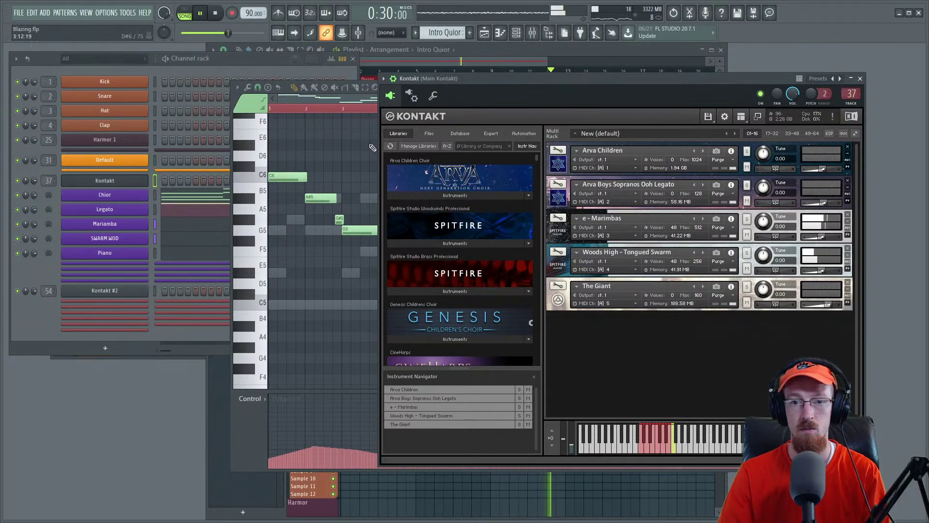
Step: Play the song from bar 7 with the Legato piano roll in view, stop playback, and return to the main Kontakt
{"action": "left_click", "coordinate": [344, 105]}
{"action": "key", "text": "space"}
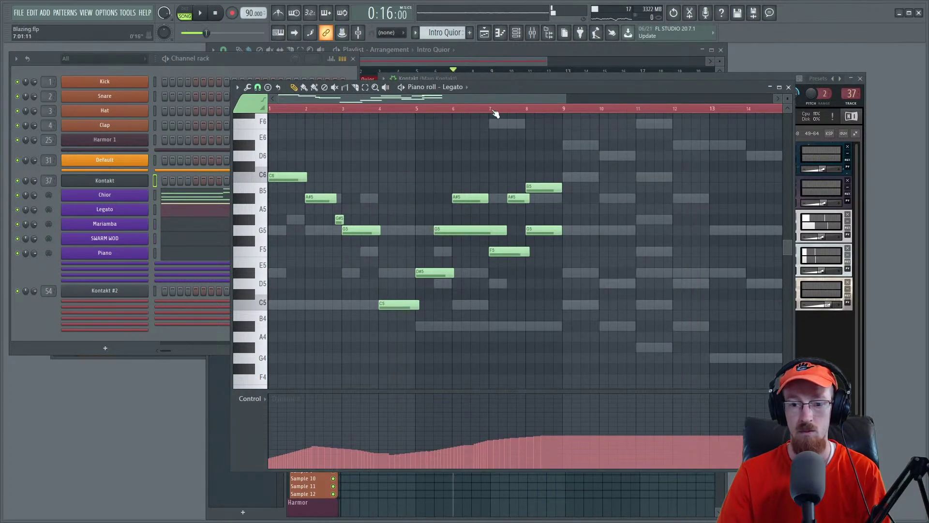
{"action": "key", "text": "space"}
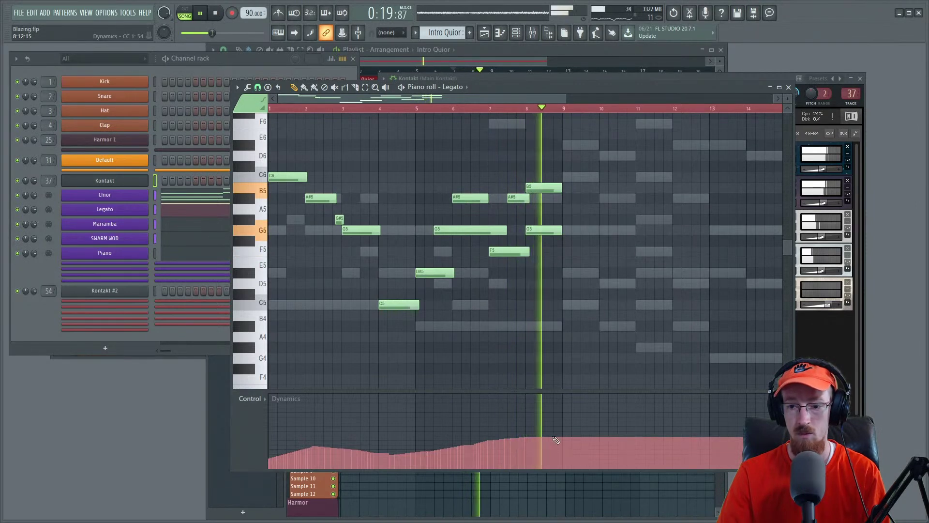
{"action": "left_click", "coordinate": [821, 334]}
{"action": "key", "text": "space"}
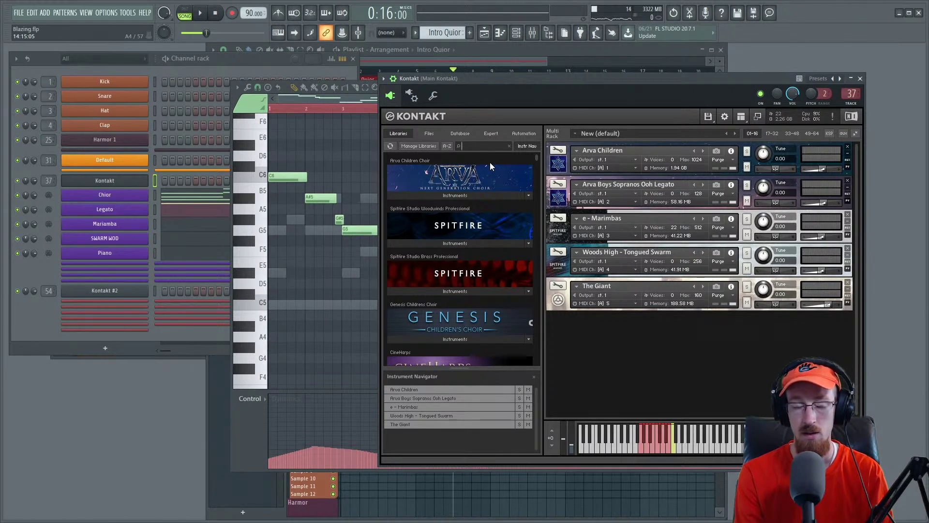
{"action": "type", "text": "L"}
{"action": "key", "text": "alt+t"}
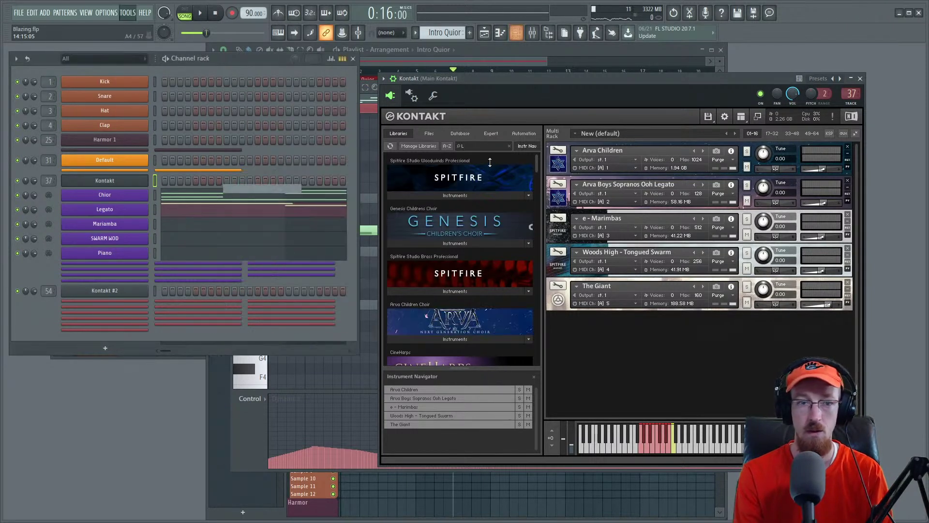
{"action": "key", "text": "l"}
{"action": "key", "text": "c"}
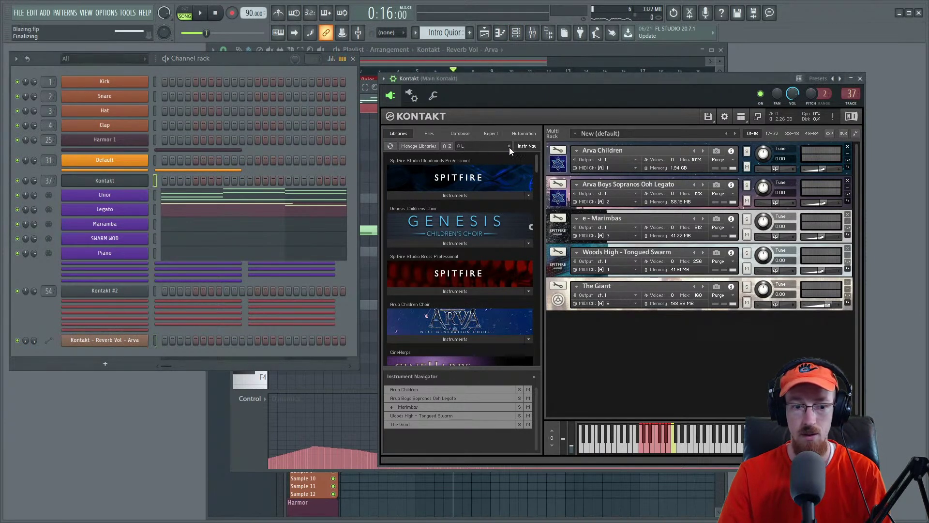
{"action": "left_click", "coordinate": [509, 146]}
{"action": "left_click", "coordinate": [155, 341]}
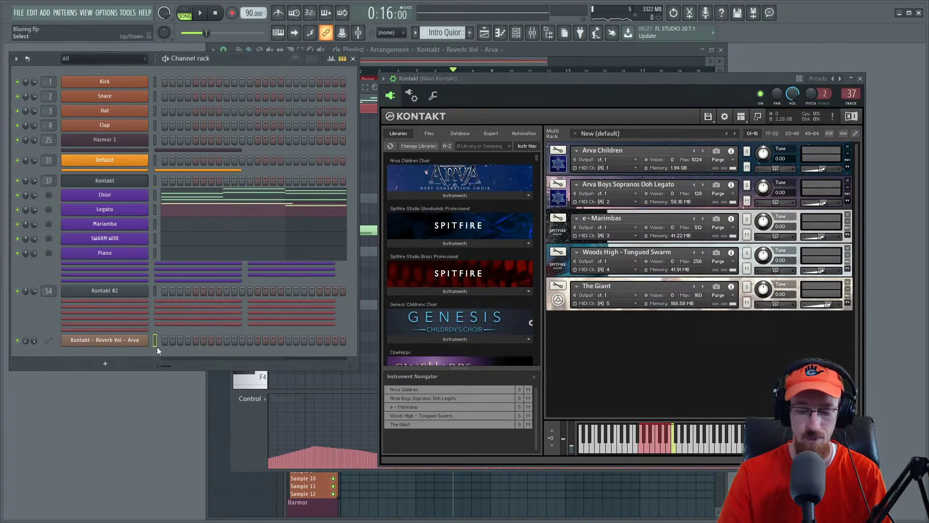
{"action": "key", "text": "alt+Delete"}
{"action": "key", "text": "Return"}
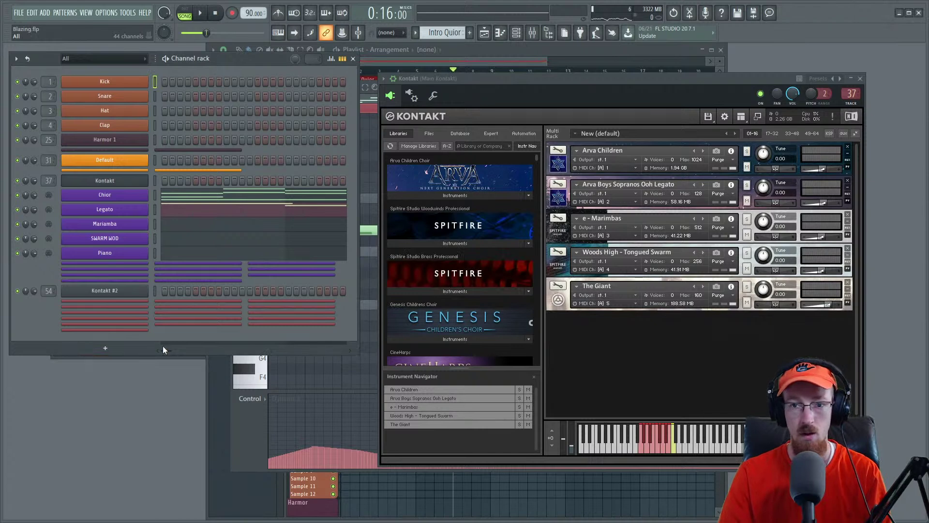
Step: Search the Kontakt libraries for "ladd" and load the LADD Bass Drums.nki instrument
{"action": "left_click", "coordinate": [480, 147]}
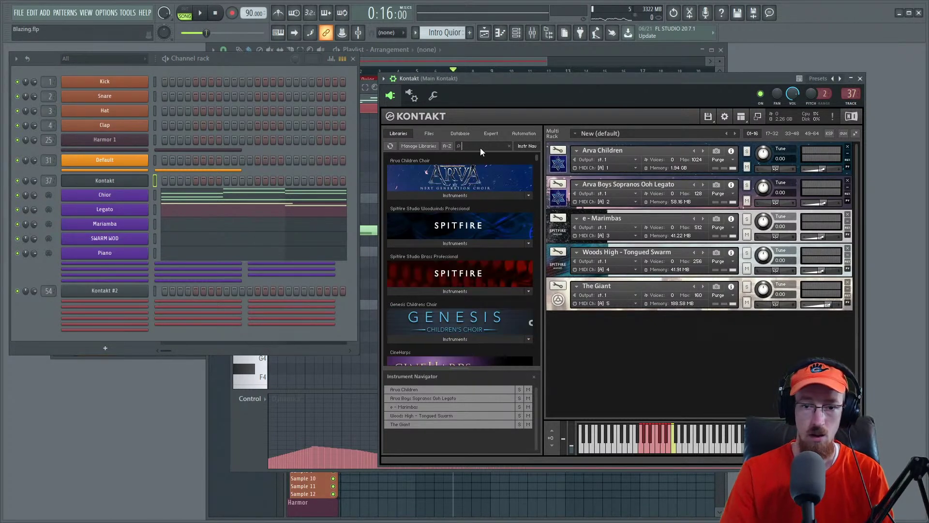
{"action": "type", "text": "ladd"}
{"action": "left_click", "coordinate": [464, 195]}
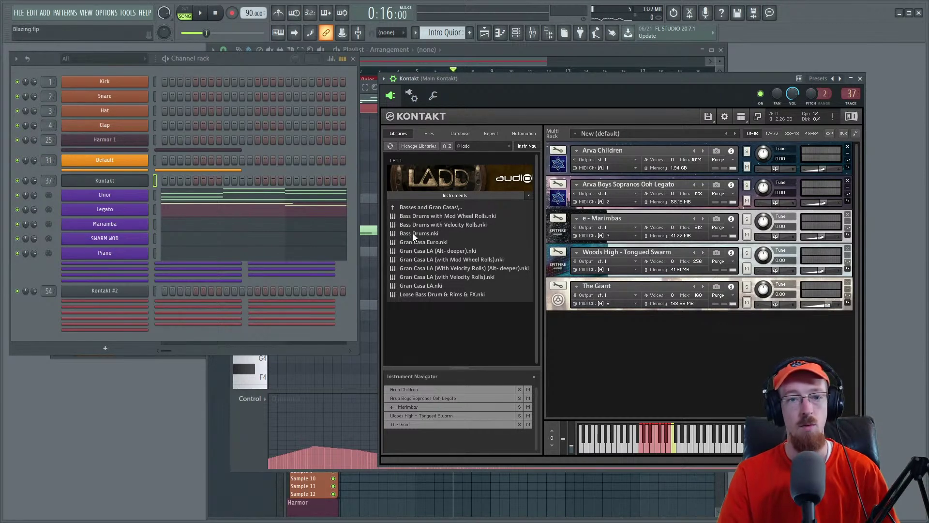
{"action": "double_click", "coordinate": [413, 234]}
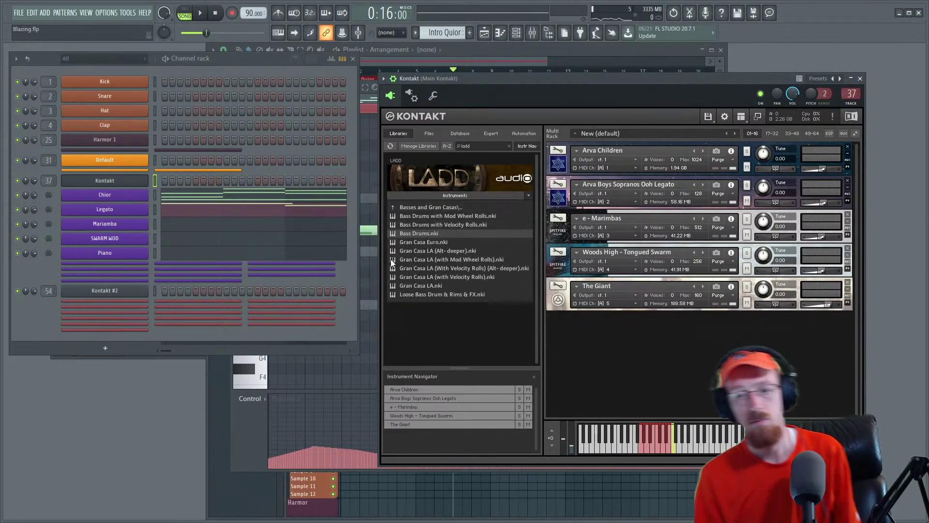
Step: Unzip the Kontakt channel just below Piano in the channel rack and rename it Bass Drum
{"action": "left_click", "coordinate": [129, 264]}
{"action": "middle_click", "coordinate": [128, 269]}
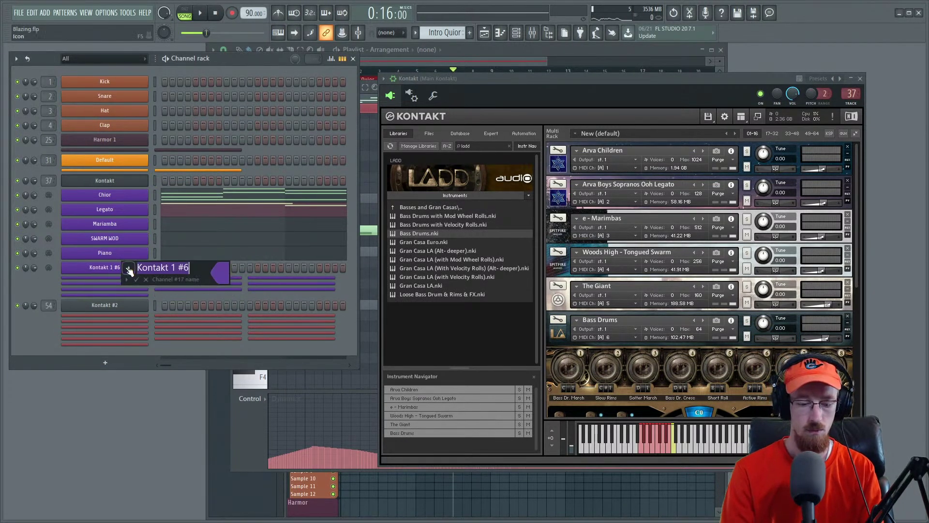
{"action": "type", "text": "Bass Dru"}
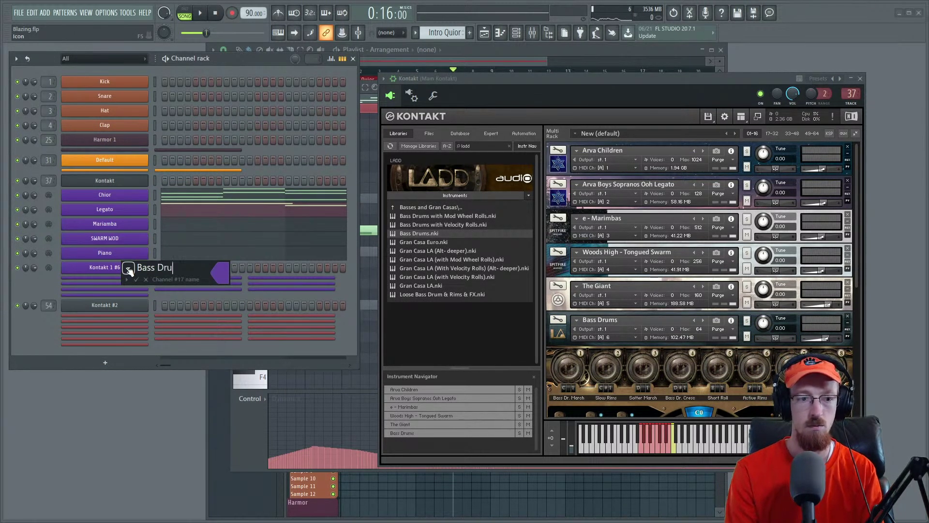
{"action": "type", "text": "m"}
{"action": "key", "text": "Return"}
Step: Open the Bass Drum channel in the piano roll and add a one-bar A#4 note in bar 7
{"action": "right_click", "coordinate": [126, 266]}
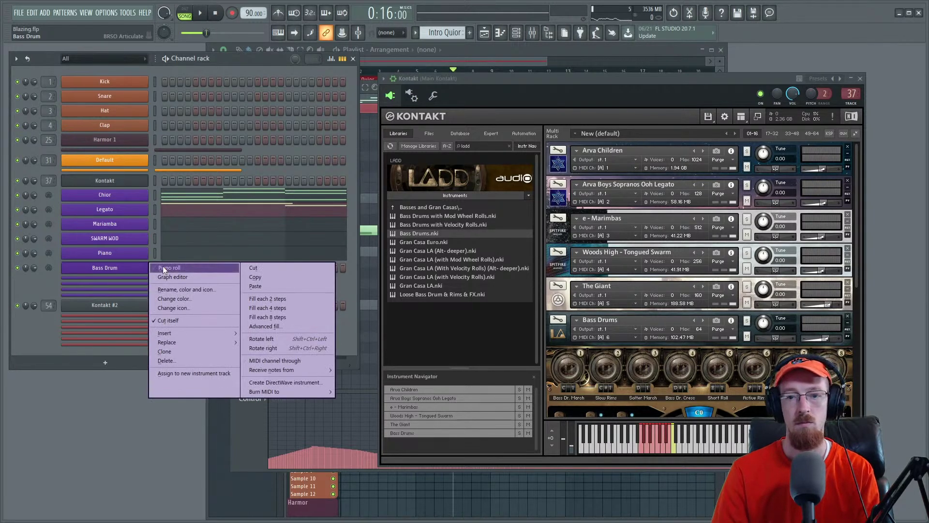
{"action": "left_click", "coordinate": [163, 267]}
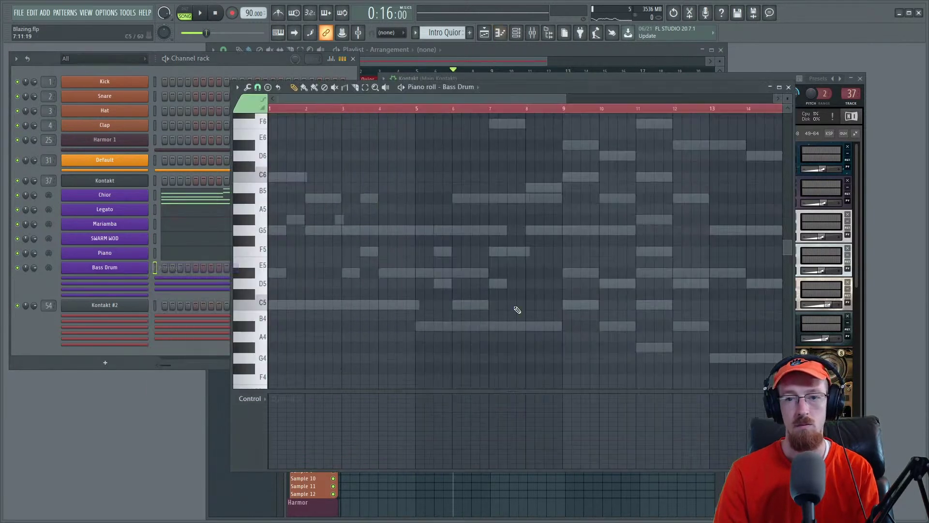
{"action": "left_click", "coordinate": [498, 329]}
{"action": "scroll", "coordinate": [504, 324], "scroll_direction": "down", "scroll_amount": 4}
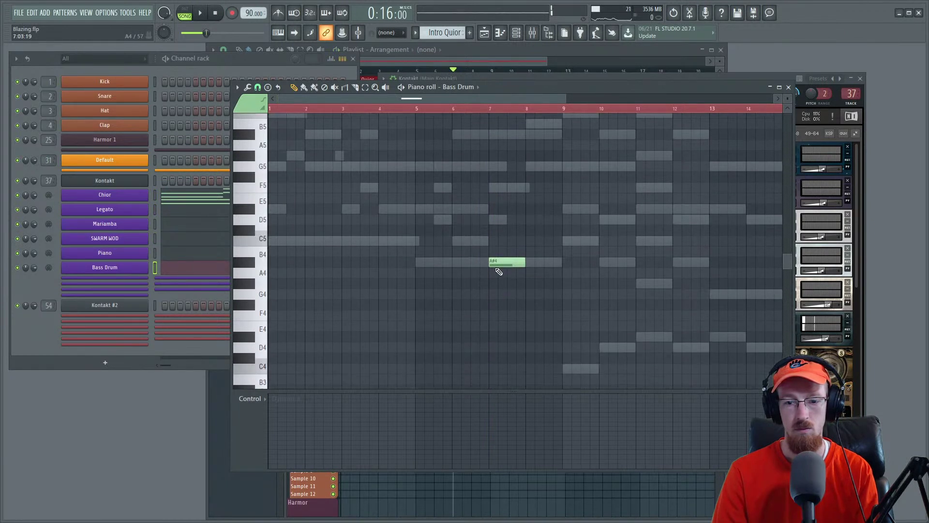
Step: Show note velocity in the control lane and lower the bar 7 bass drum note's velocity in stages, auditioning each level
{"action": "left_click", "coordinate": [280, 400]}
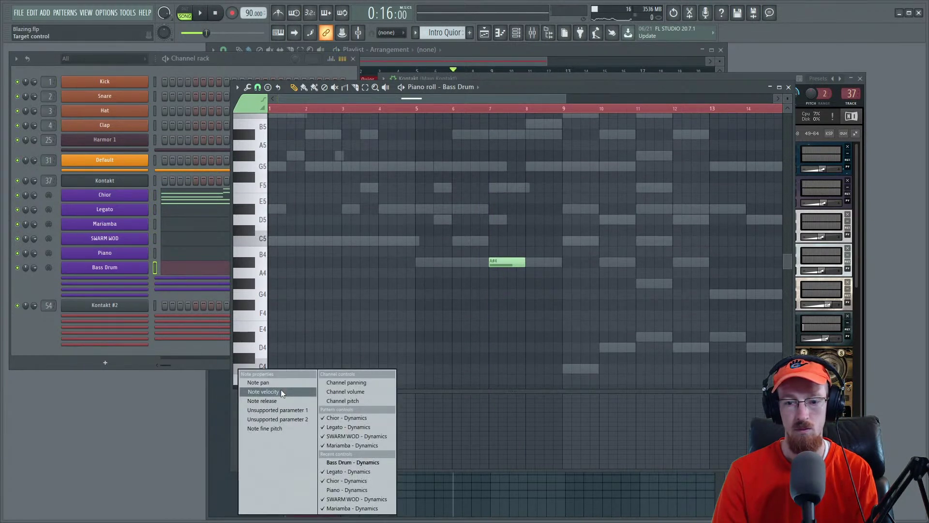
{"action": "left_click", "coordinate": [281, 389]}
{"action": "left_click", "coordinate": [497, 438]}
{"action": "key", "text": "space"}
{"action": "left_click", "coordinate": [497, 445]}
{"action": "key", "text": "space"}
{"action": "left_click", "coordinate": [496, 448]}
{"action": "key", "text": "space"}
Step: Move the bar 7 bass drum note down to D4, auditioning it at F#4 on the way
{"action": "left_click_drag", "start_coordinate": [506, 261], "coordinate": [503, 313]}
{"action": "key", "text": "space"}
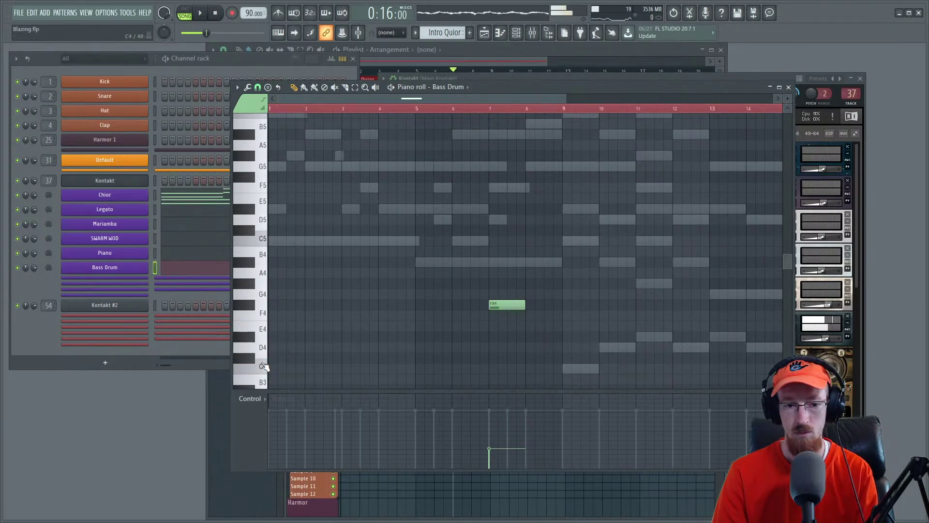
{"action": "scroll", "coordinate": [266, 371], "scroll_direction": "down", "scroll_amount": 3}
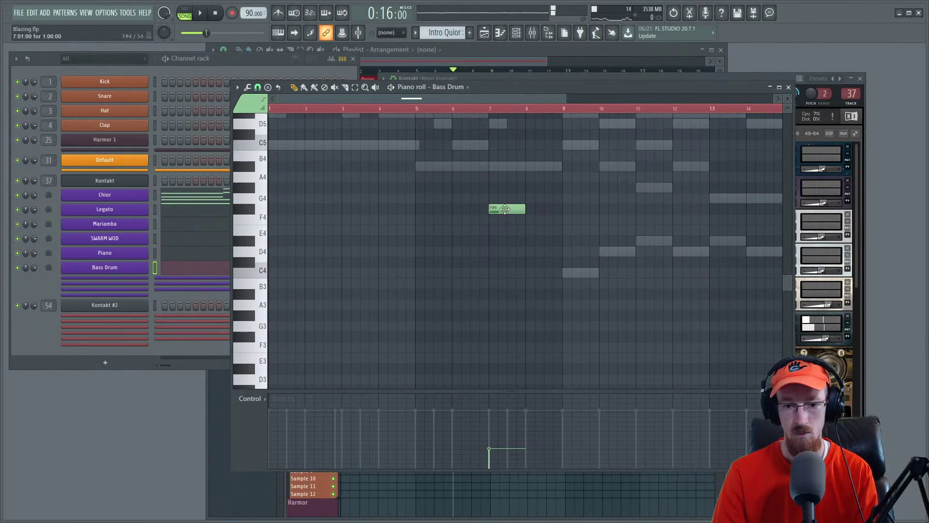
{"action": "left_click_drag", "start_coordinate": [505, 209], "coordinate": [503, 259]}
{"action": "key", "text": "space"}
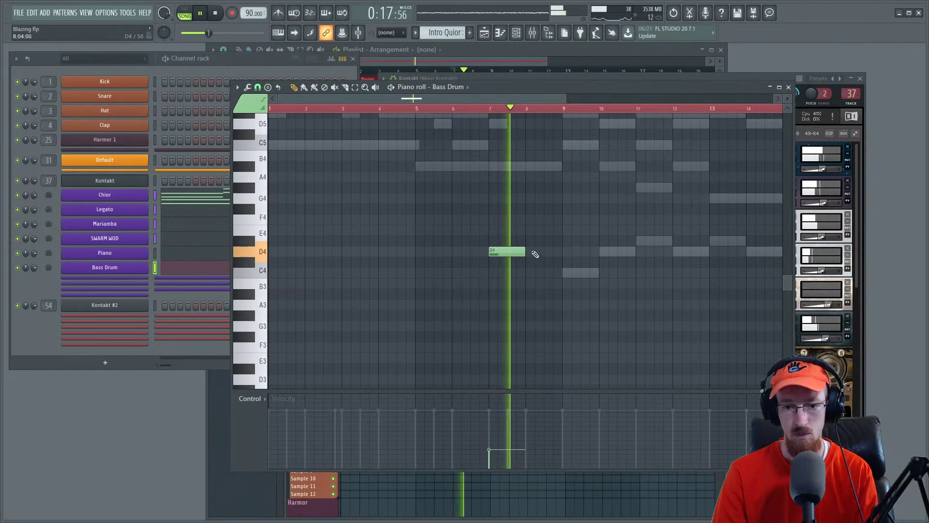
Step: Add one-bar bass drum notes at C4 and D6 in bar 8
{"action": "left_click", "coordinate": [530, 272]}
{"action": "key", "text": "space"}
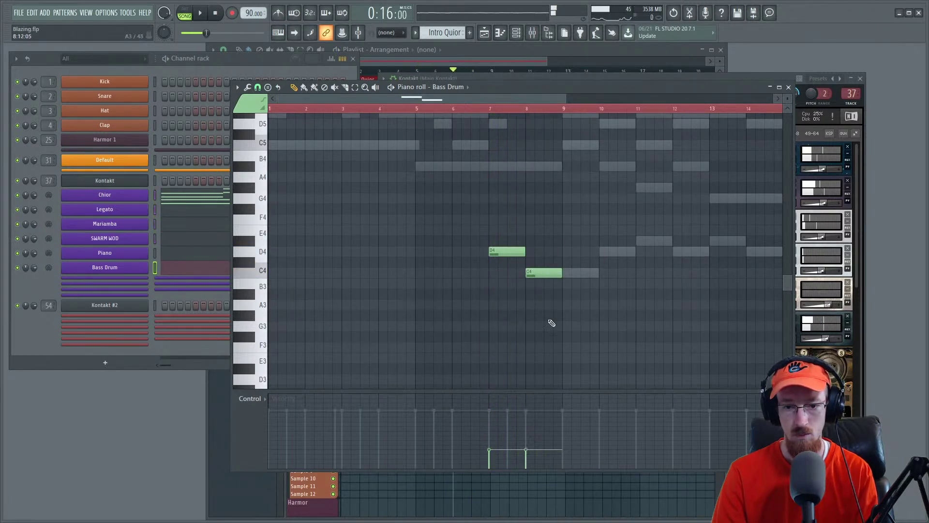
{"action": "scroll", "coordinate": [307, 224], "scroll_direction": "up", "scroll_amount": 5}
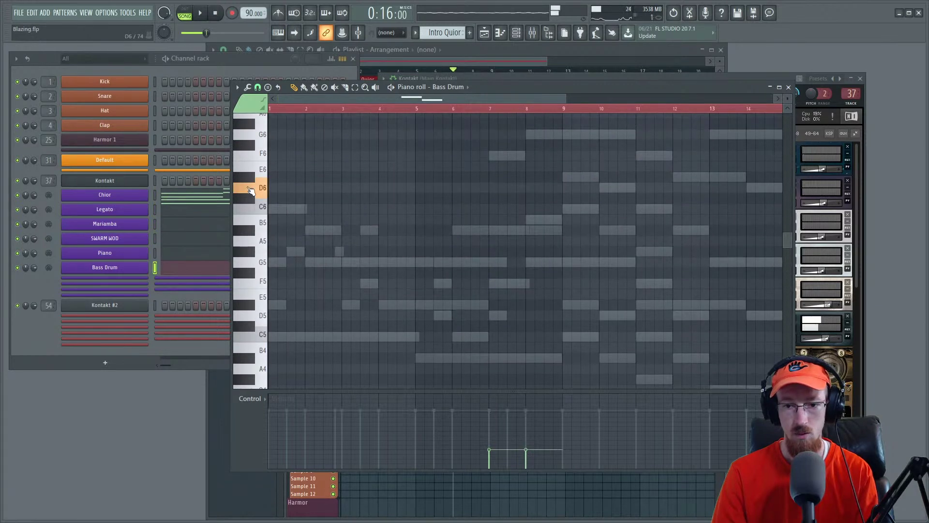
{"action": "left_click", "coordinate": [529, 188]}
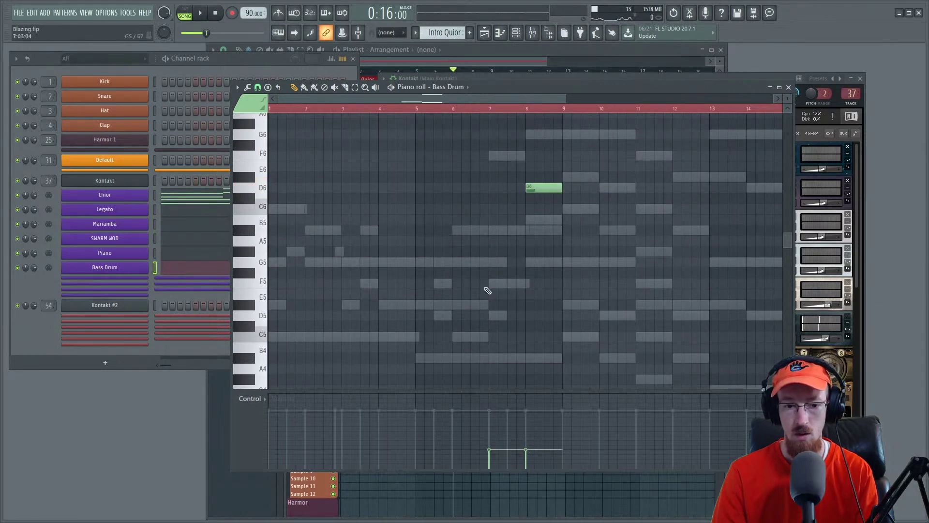
Step: Open the Bass Drum channel's controllers and show its Dynamics automation in the piano roll
{"action": "left_click", "coordinate": [253, 398]}
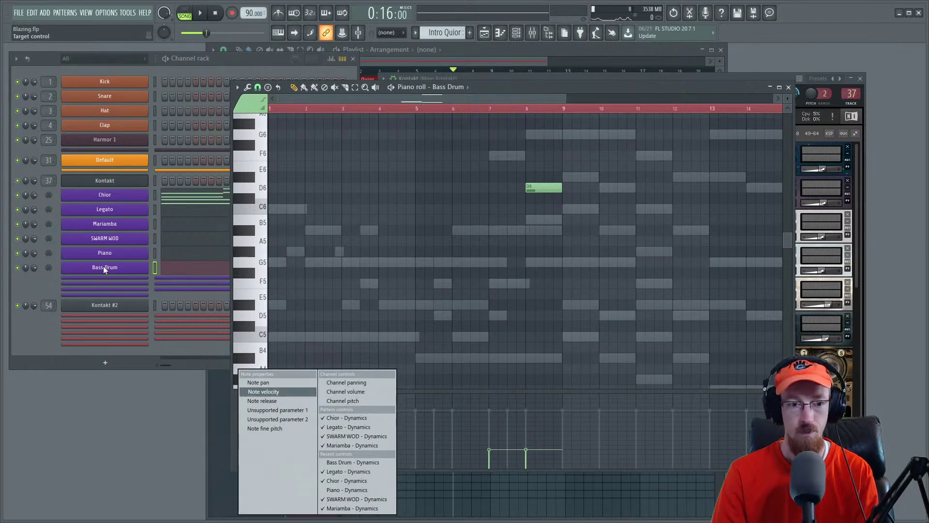
{"action": "left_click", "coordinate": [120, 272]}
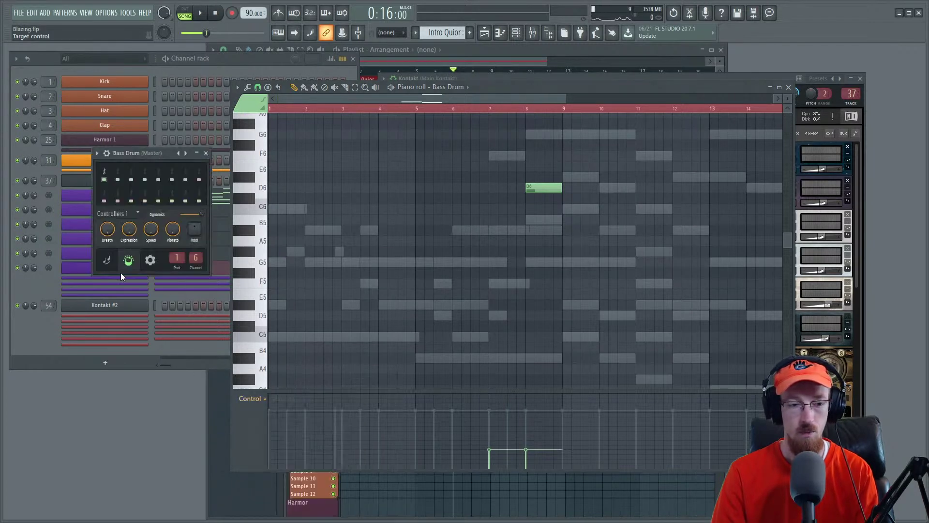
{"action": "right_click", "coordinate": [194, 215]}
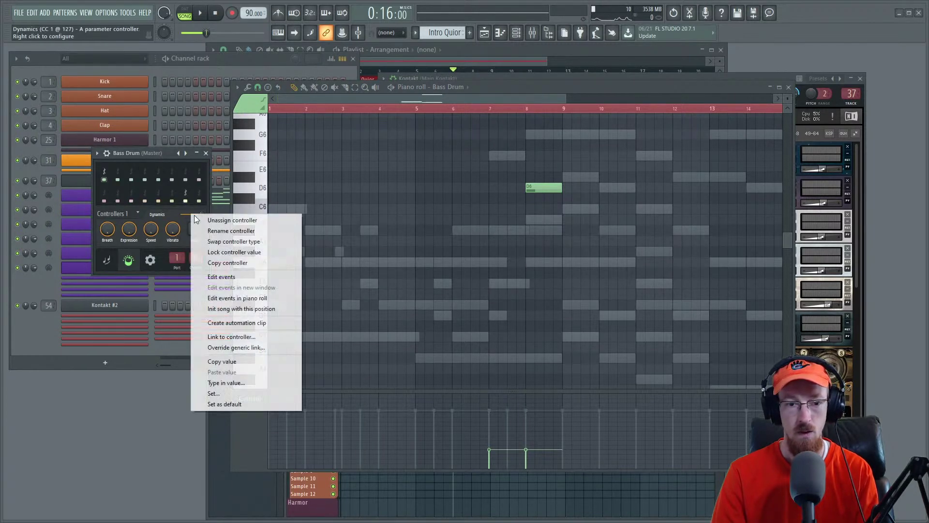
{"action": "left_click", "coordinate": [268, 298]}
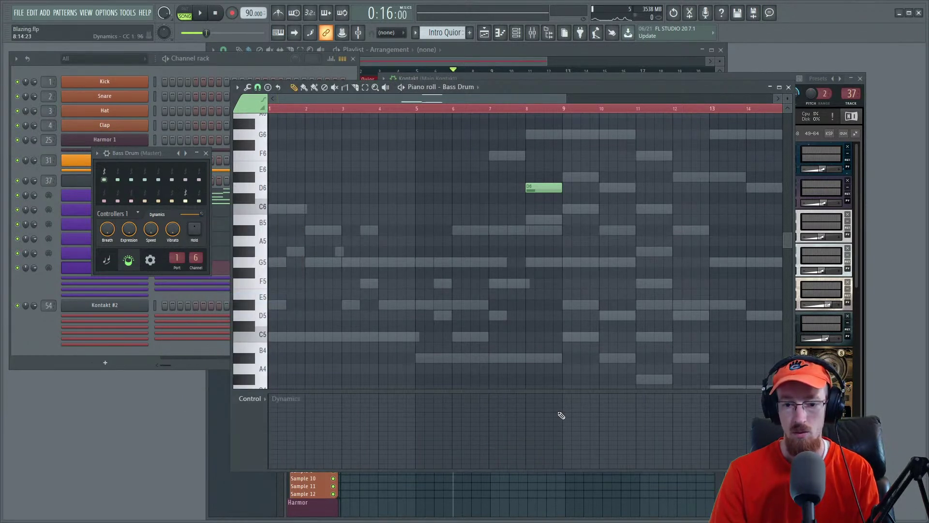
Step: Draw a Bass Drum Dynamics ramp across bar 8, rising from near zero to about 96, and audition it in playback
{"action": "left_click_drag", "start_coordinate": [560, 415], "coordinate": [538, 439]}
{"action": "key", "text": "space"}
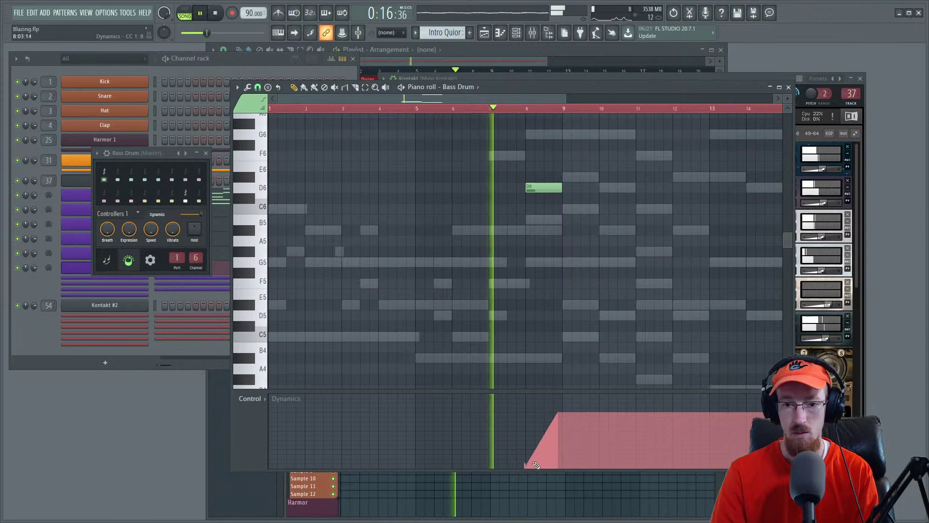
{"action": "scroll", "coordinate": [504, 326], "scroll_direction": "up", "scroll_amount": 3}
{"action": "left_click_drag", "start_coordinate": [614, 312], "coordinate": [542, 301]}
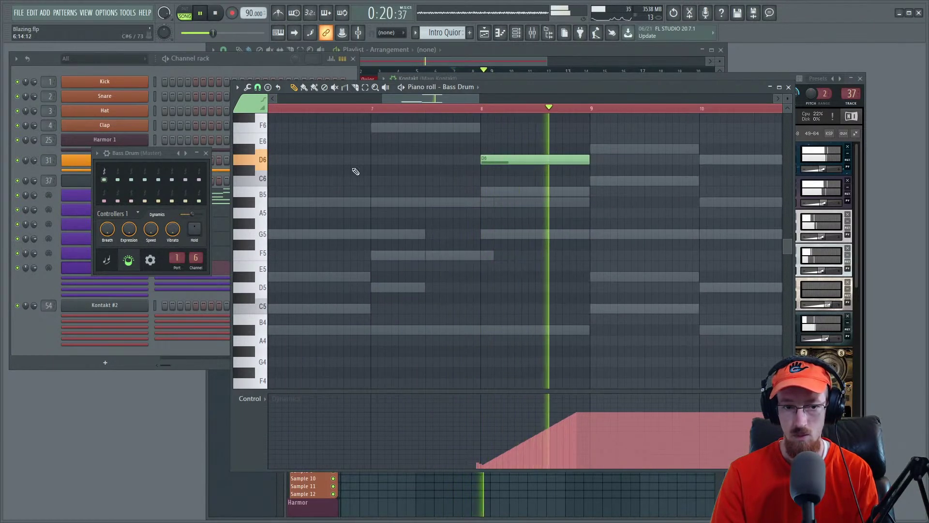
{"action": "key", "text": "space"}
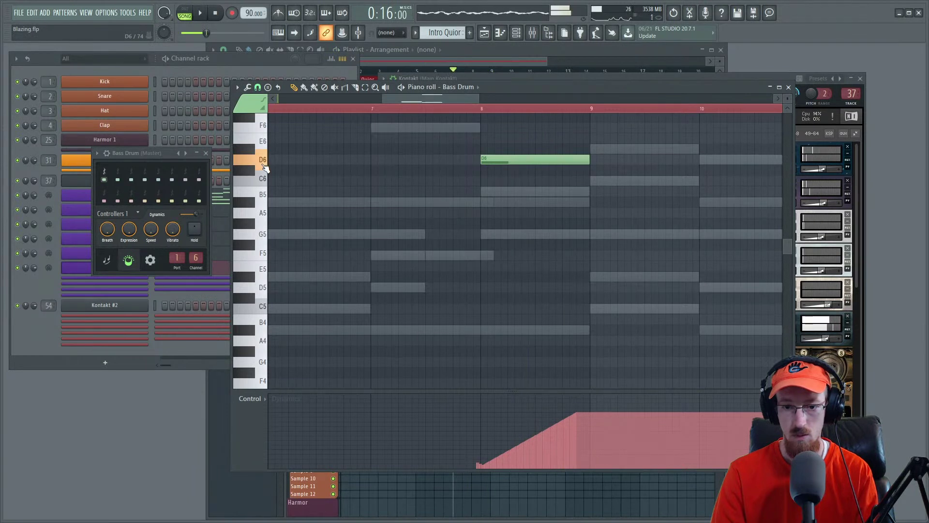
Step: Audition the bar 8 bass drum swell while trying a lower Expression level on the Bass Drum channel
{"action": "key", "text": "space"}
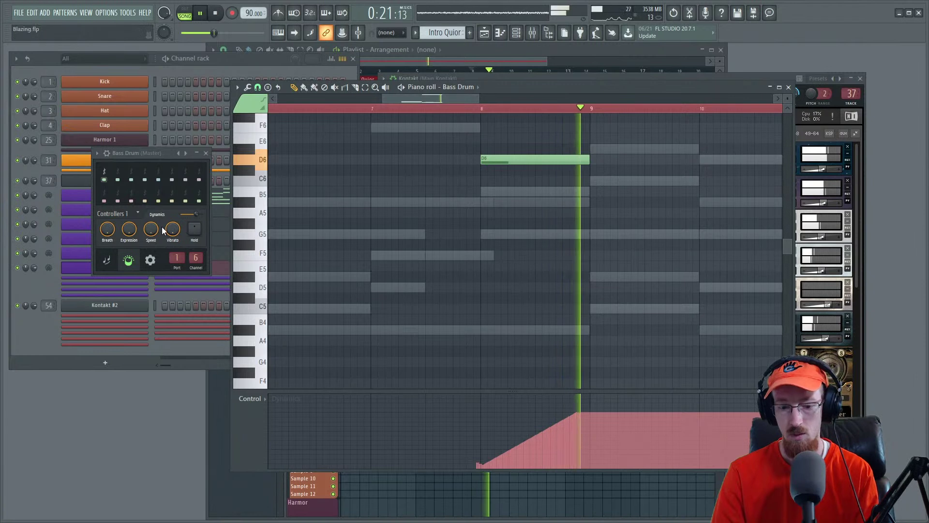
{"action": "key", "text": "space"}
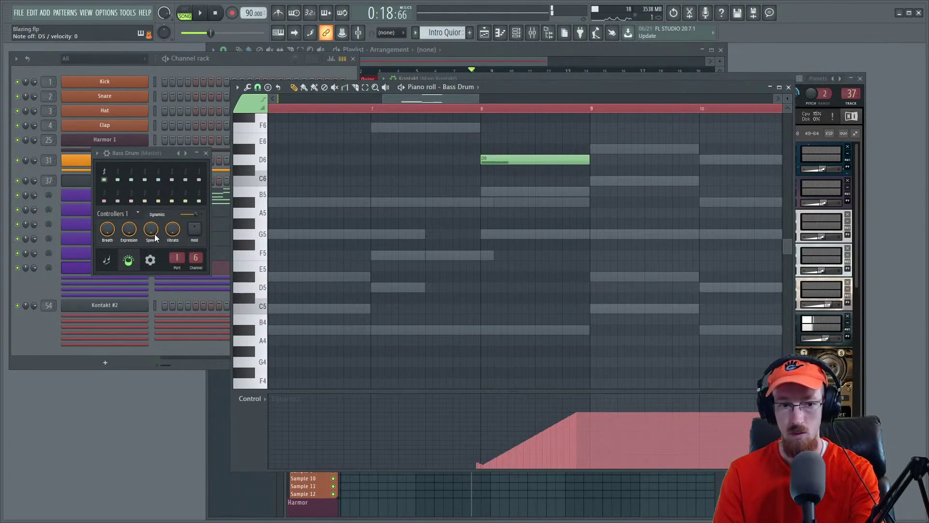
{"action": "left_click_drag", "start_coordinate": [130, 233], "coordinate": [130, 271]}
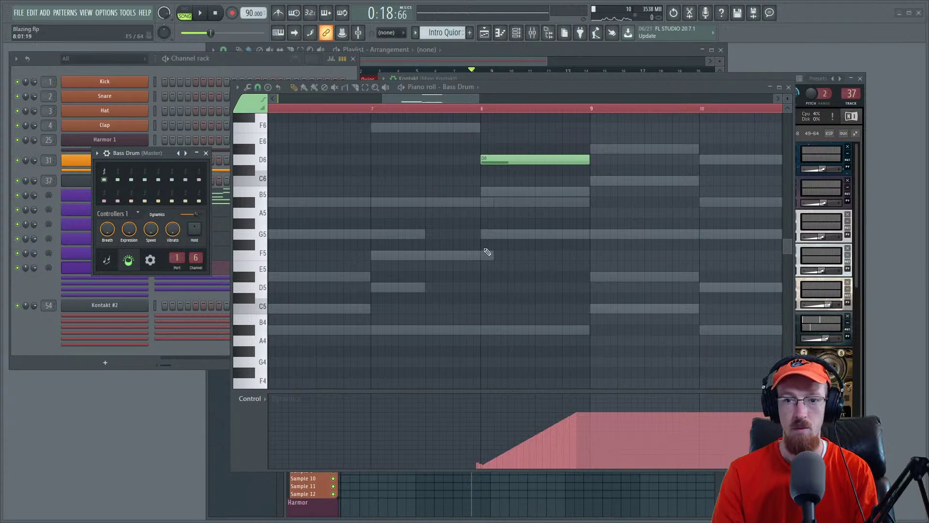
{"action": "key", "text": "space"}
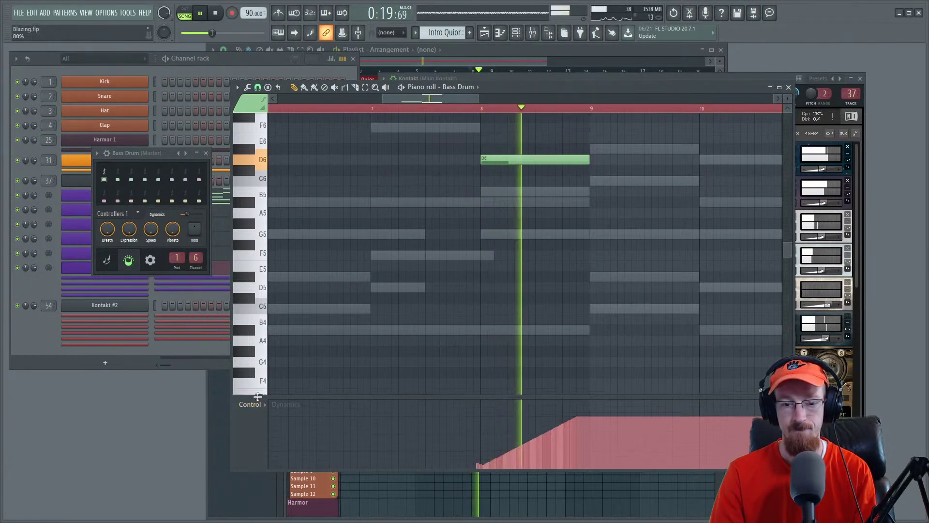
Step: Show note velocity in the piano roll and raise the bar 8 bass drum notes to near-maximum velocity
{"action": "left_click", "coordinate": [263, 398]}
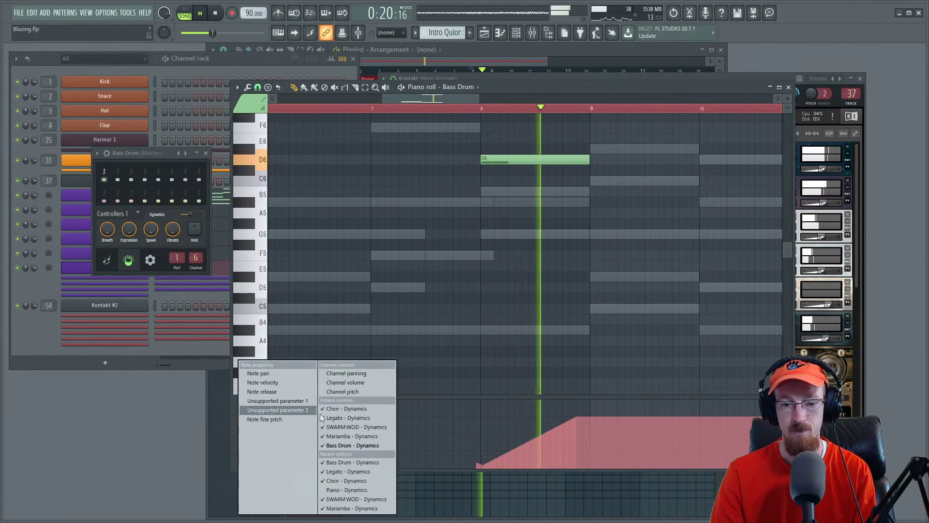
{"action": "left_click", "coordinate": [361, 385]}
{"action": "left_click", "coordinate": [252, 404]}
{"action": "left_click", "coordinate": [280, 374]}
{"action": "left_click", "coordinate": [482, 409]}
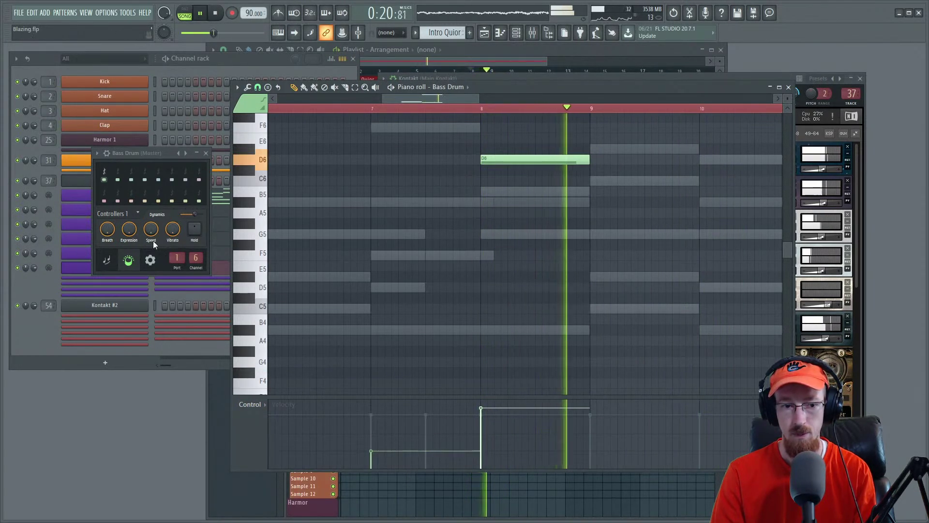
Step: Draw a Bass Drum Expression ramp across bar 8, rising from zero to near maximum, and audition it
{"action": "key", "text": "space"}
{"action": "right_click", "coordinate": [130, 237]}
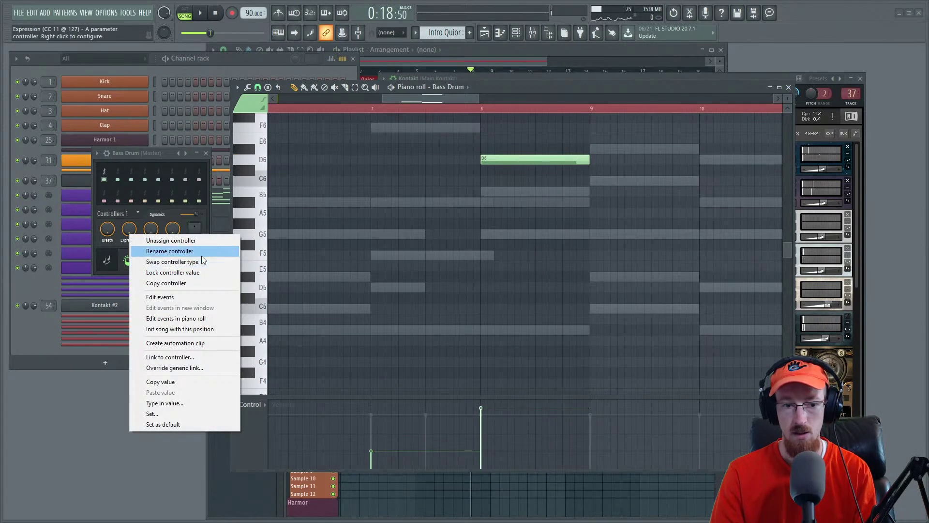
{"action": "left_click", "coordinate": [196, 319]}
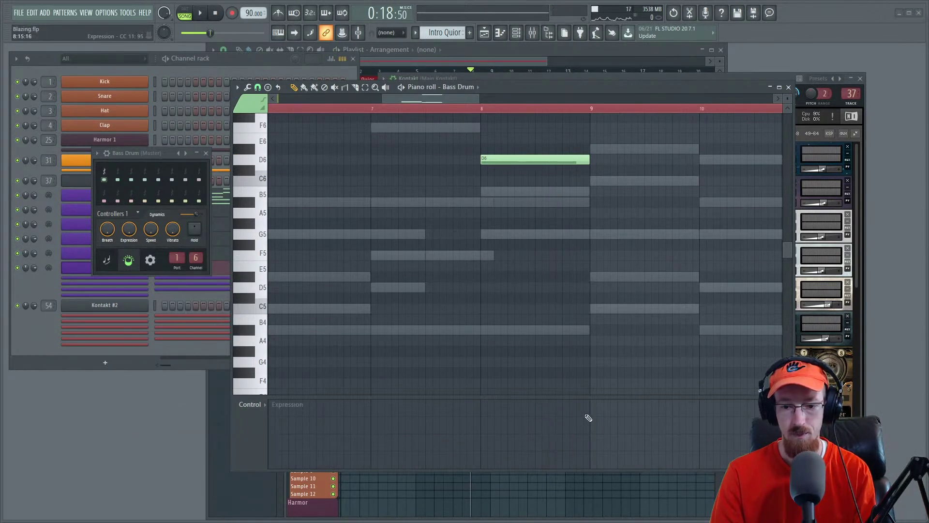
{"action": "left_click_drag", "start_coordinate": [591, 410], "coordinate": [505, 459]}
{"action": "key", "text": "space"}
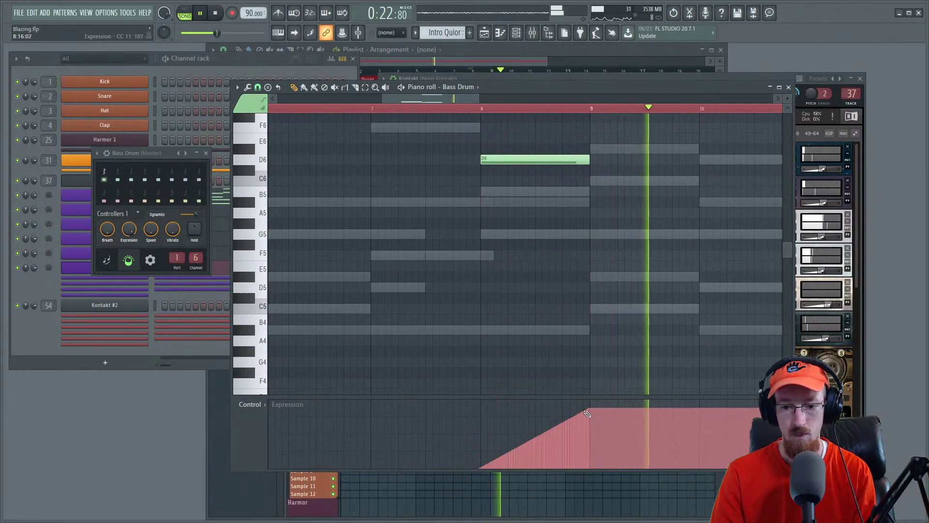
{"action": "key", "text": "space"}
Step: Add a one-bar bass drum note at D4 in bar 9, removing the misplaced trial note at C5
{"action": "left_click", "coordinate": [596, 310]}
{"action": "right_click", "coordinate": [613, 310]}
{"action": "left_click", "coordinate": [605, 181]}
{"action": "scroll", "coordinate": [605, 180], "scroll_direction": "down", "scroll_amount": 4}
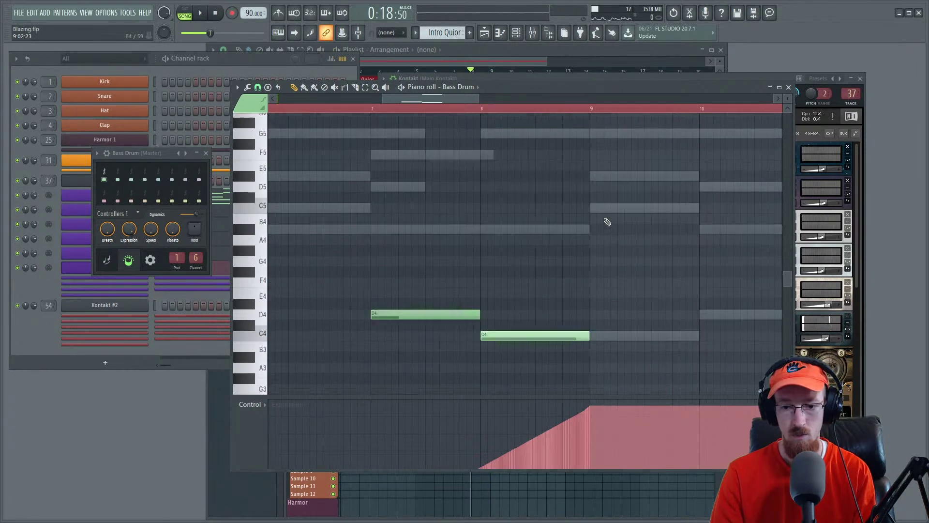
{"action": "left_click", "coordinate": [597, 297]}
{"action": "mouse_move", "coordinate": [606, 300]}
{"action": "left_mouse_down"}
{"action": "mouse_move", "coordinate": [606, 312]}
{"action": "mouse_move", "coordinate": [603, 286]}
{"action": "left_mouse_up"}
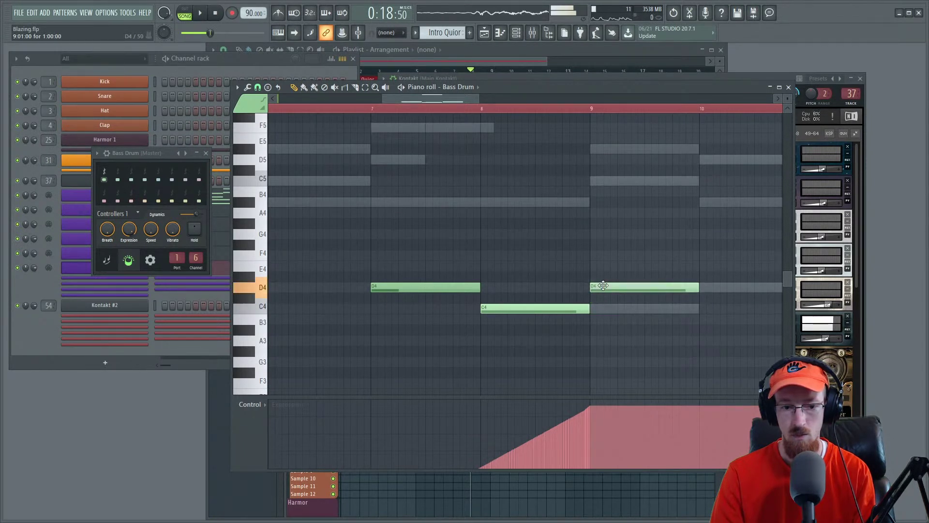
Step: Set the bar 9 bass drum note's velocity to 57% and audition the passage
{"action": "left_click", "coordinate": [250, 408]}
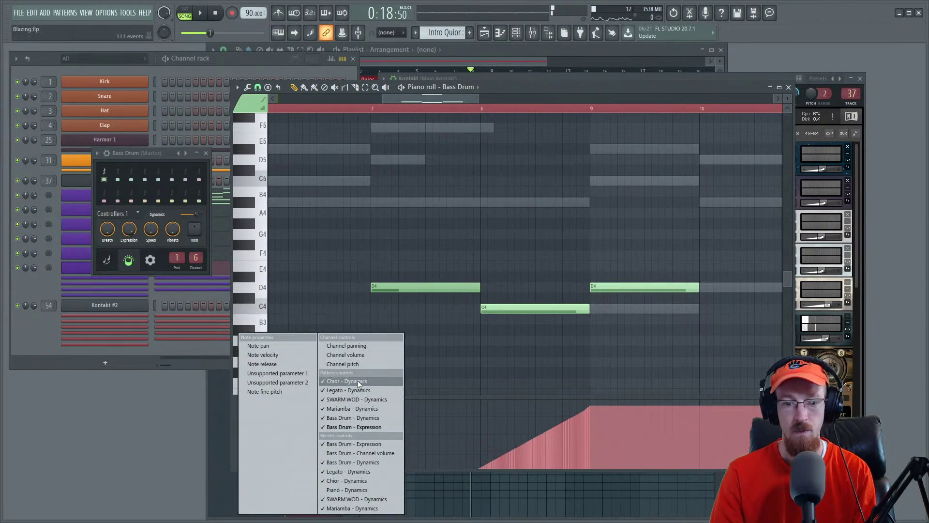
{"action": "left_click", "coordinate": [272, 356]}
{"action": "left_click", "coordinate": [594, 430]}
{"action": "key", "text": "space"}
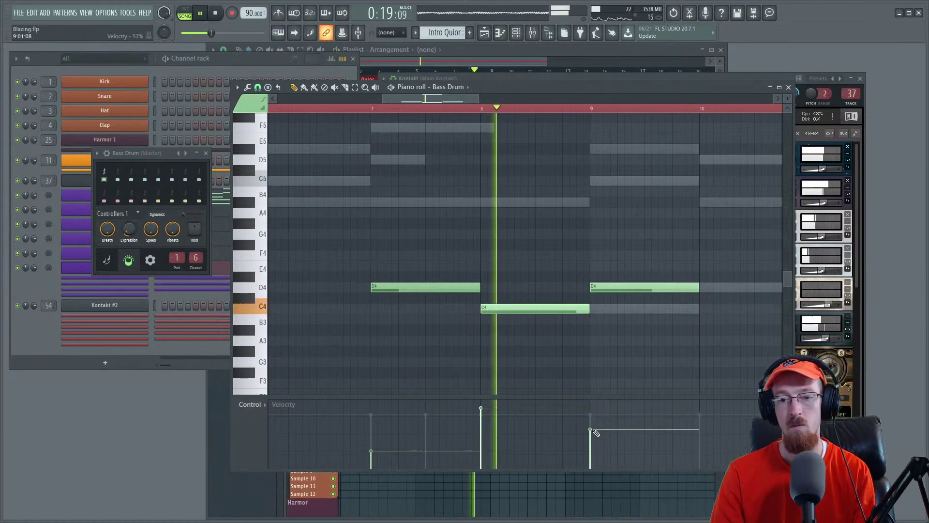
{"action": "left_click_drag", "start_coordinate": [594, 431], "coordinate": [593, 432]}
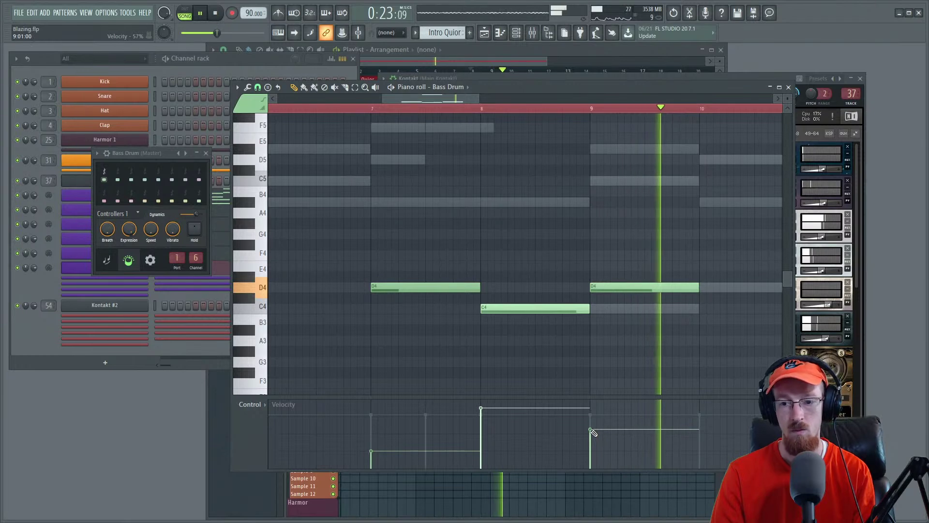
Step: Close the Bass Drum channel's controller window and its piano roll to get back to Kontakt
{"action": "scroll", "coordinate": [629, 353], "scroll_direction": "down", "scroll_amount": 3, "text": "ctrl"}
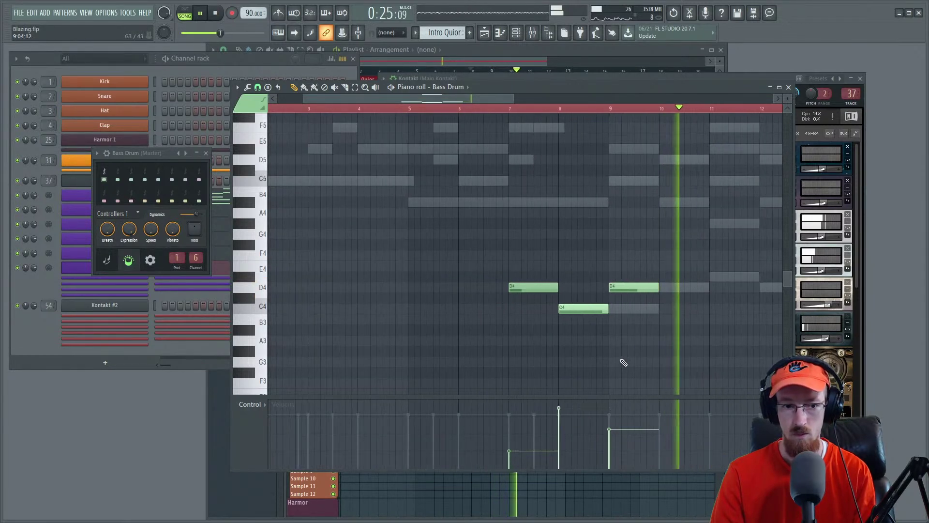
{"action": "left_click", "coordinate": [206, 153]}
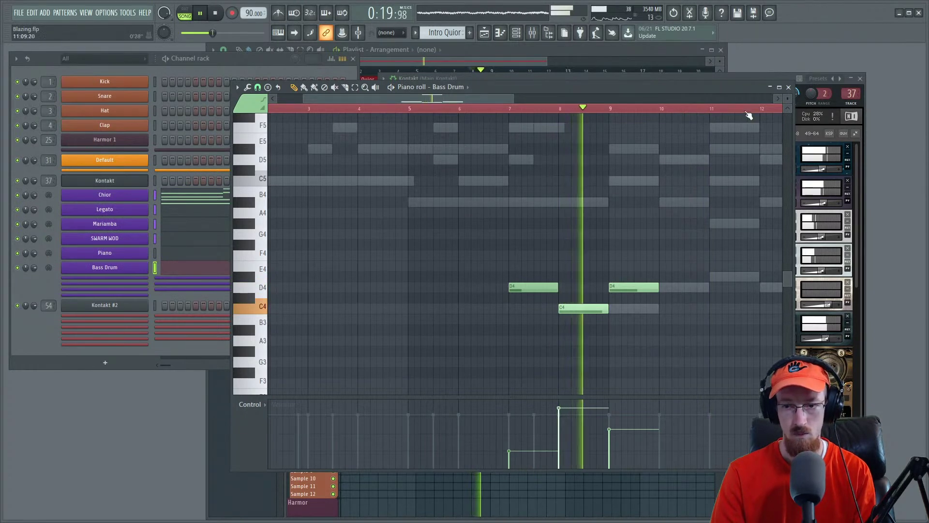
{"action": "left_click", "coordinate": [788, 87]}
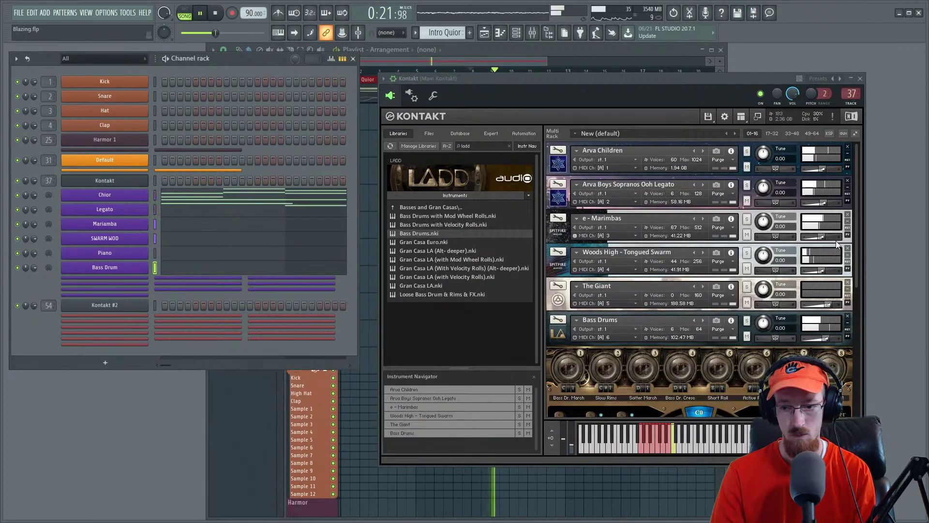
Step: Collapse the Bass Drums instrument and the LADD instrument list in Kontakt, and clear the library search
{"action": "left_click_drag", "start_coordinate": [857, 283], "coordinate": [854, 303]}
{"action": "left_click", "coordinate": [558, 294]}
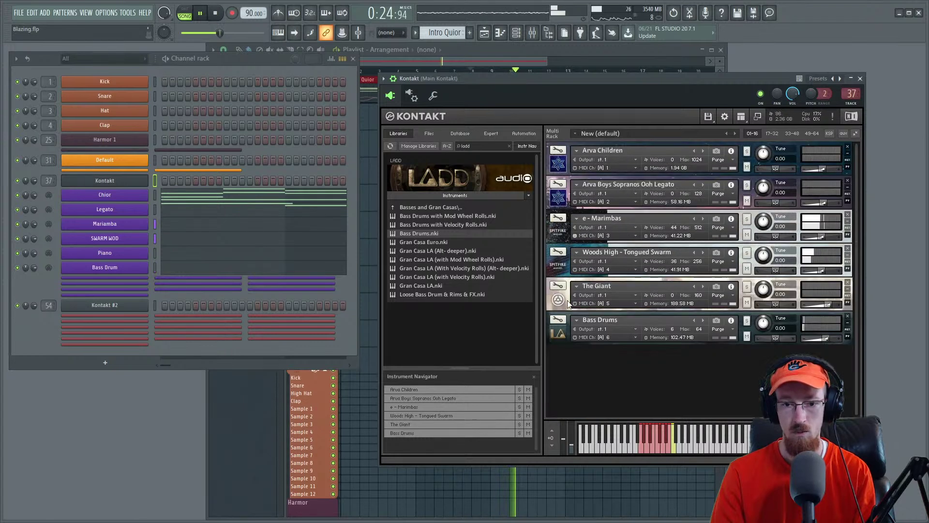
{"action": "left_click", "coordinate": [469, 197]}
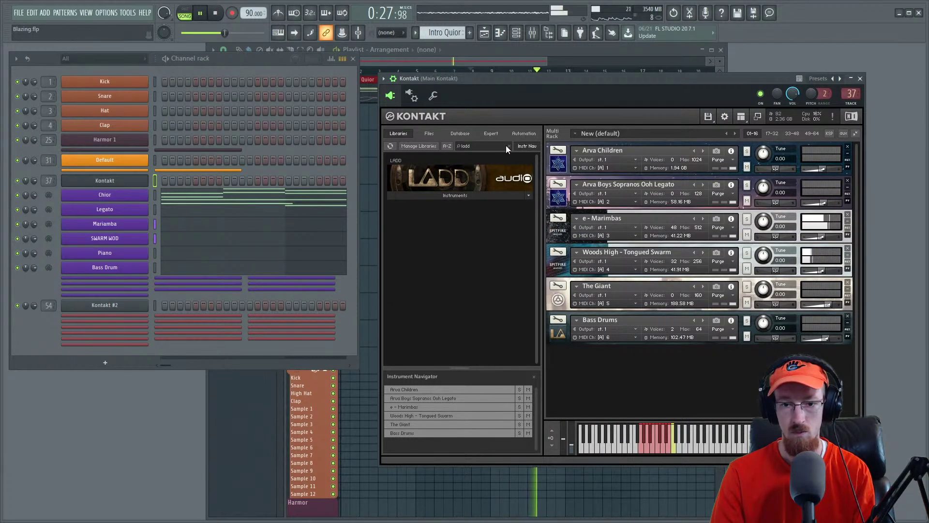
{"action": "left_click", "coordinate": [509, 146]}
Step: Play the arrangement from bar 7 to hear the bass drum in context
{"action": "left_click", "coordinate": [491, 59]}
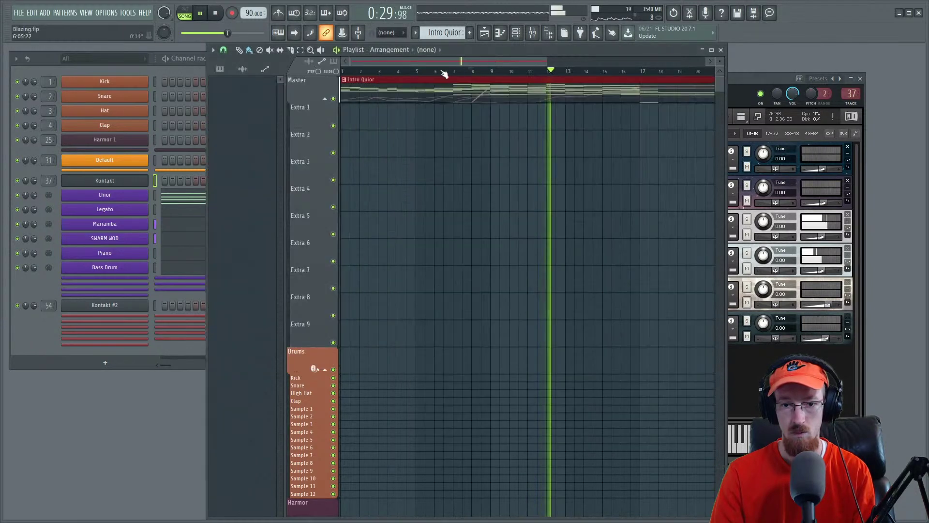
{"action": "left_click", "coordinate": [457, 74]}
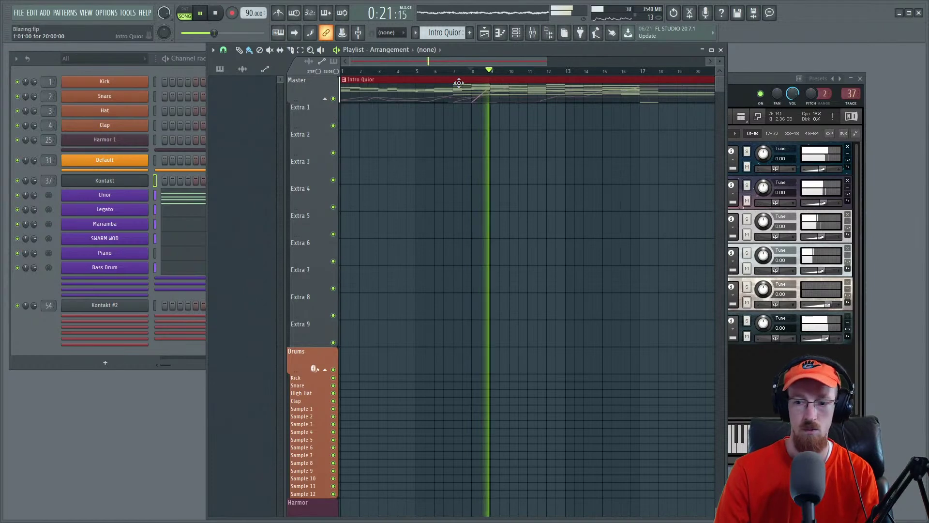
{"action": "key", "text": "space"}
Step: Browse Kontakt's files to the Instruments folder of 8Dio Adagio - Basses within the Kontakt Instruments folder
{"action": "left_click", "coordinate": [762, 356]}
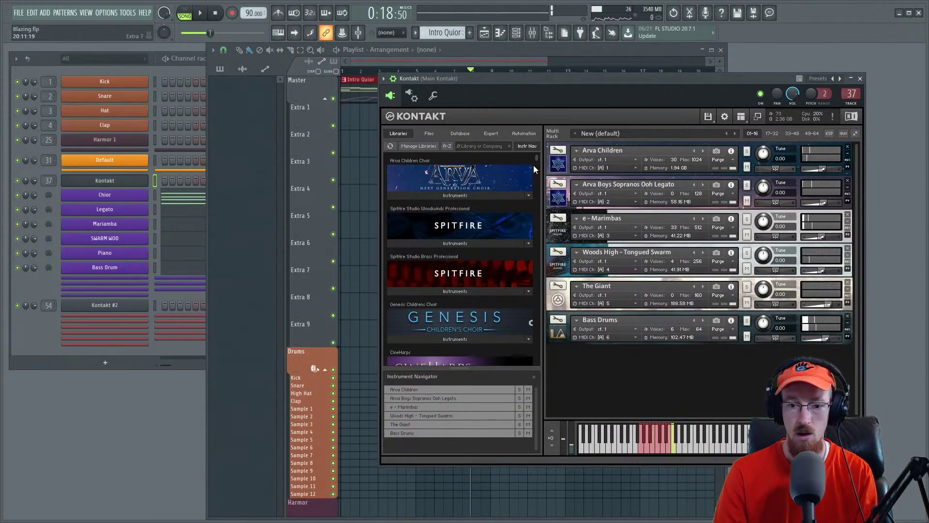
{"action": "left_click_drag", "start_coordinate": [536, 158], "coordinate": [535, 157]}
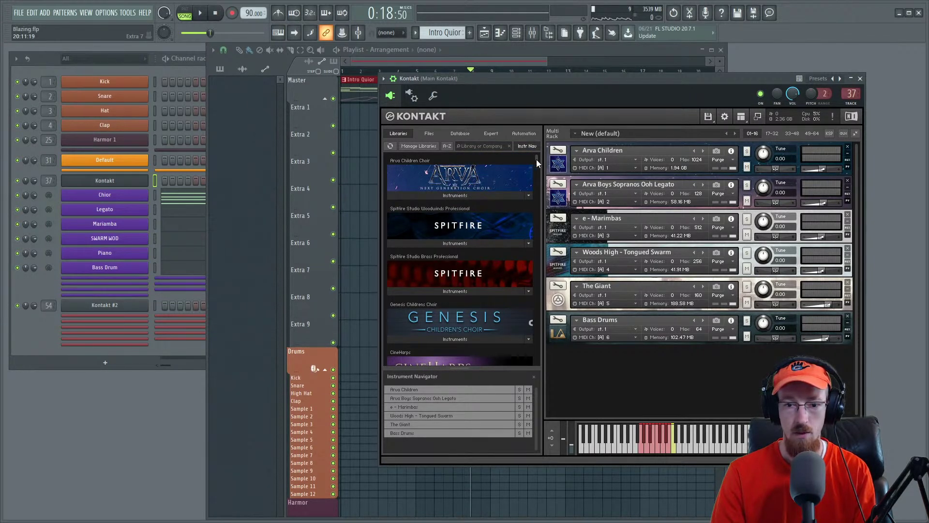
{"action": "left_click_drag", "start_coordinate": [536, 160], "coordinate": [532, 142]}
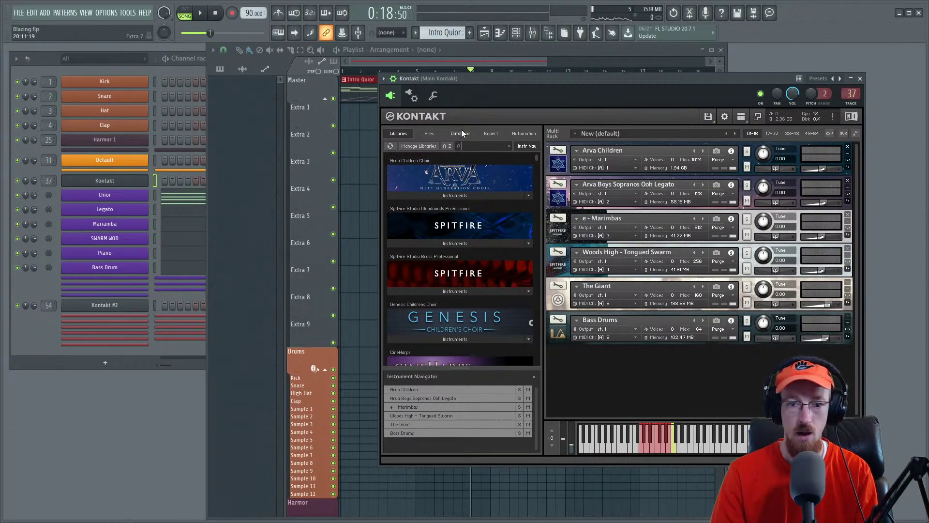
{"action": "left_click", "coordinate": [430, 134]}
{"action": "left_click", "coordinate": [418, 186]}
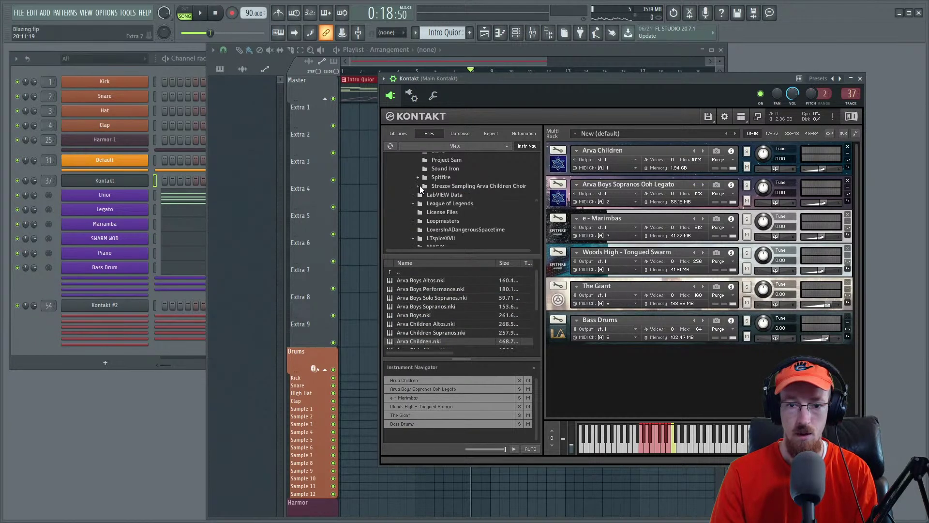
{"action": "scroll", "coordinate": [466, 196], "scroll_direction": "up", "scroll_amount": 3}
{"action": "left_click", "coordinate": [418, 212]}
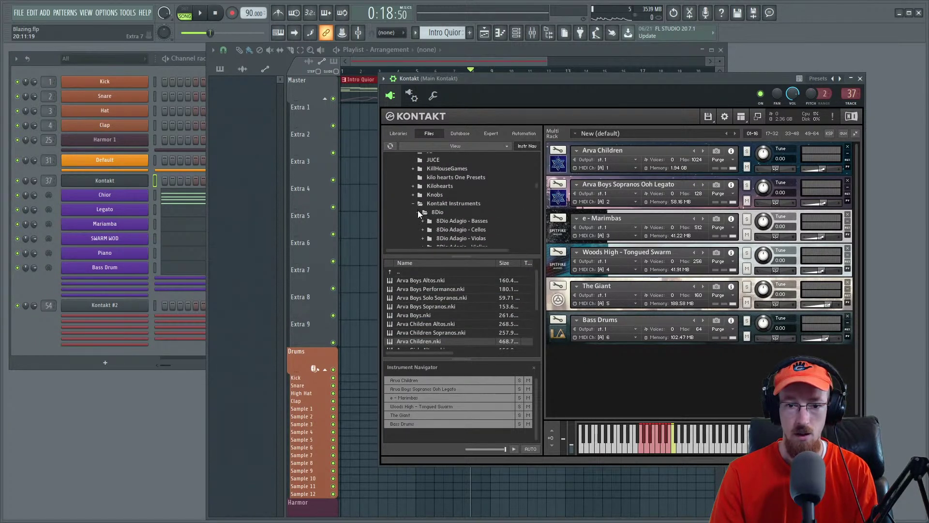
{"action": "scroll", "coordinate": [474, 196], "scroll_direction": "down", "scroll_amount": 2}
{"action": "left_click", "coordinate": [467, 195]}
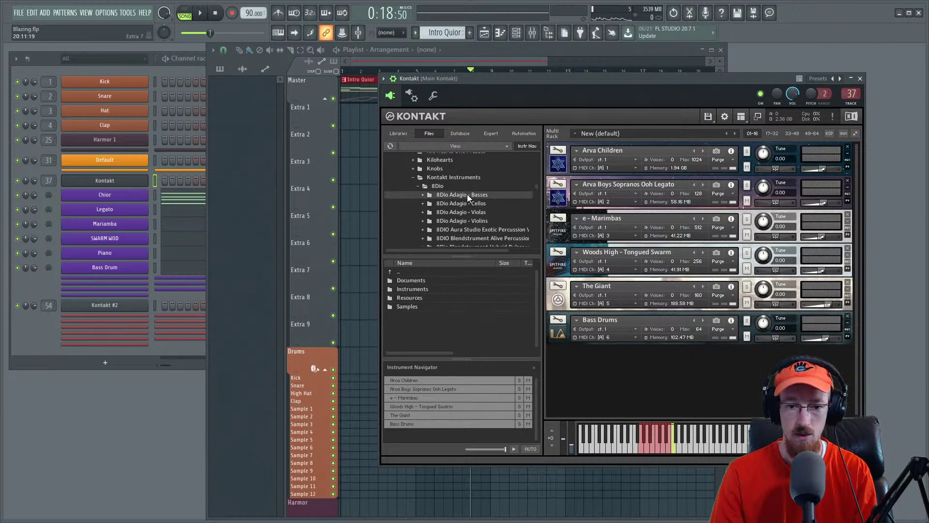
{"action": "double_click", "coordinate": [419, 288]}
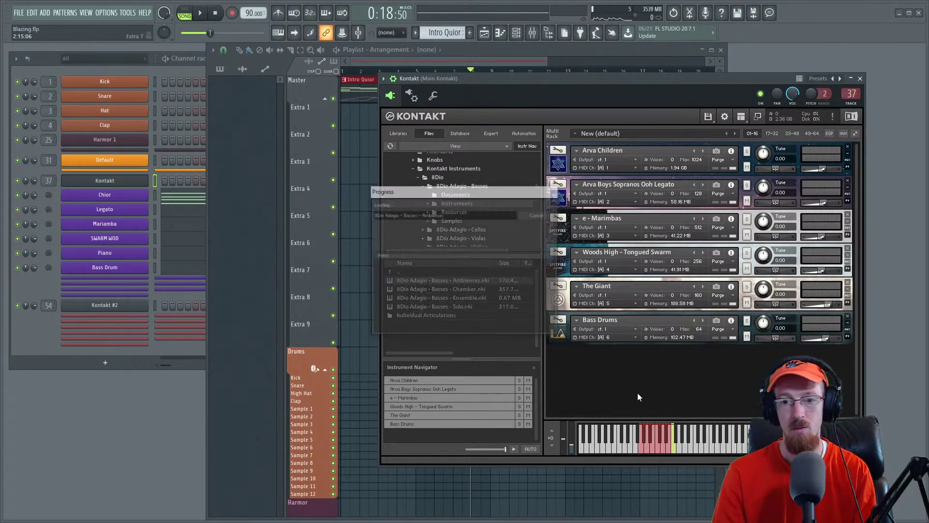
Step: Load 8Dio Adagio - Basses - Ambiences.nki into the rack, open its Kontakt 1 #7 channel, and audition the patch
{"action": "double_click", "coordinate": [483, 280]}
{"action": "left_click_drag", "start_coordinate": [857, 263], "coordinate": [849, 359]}
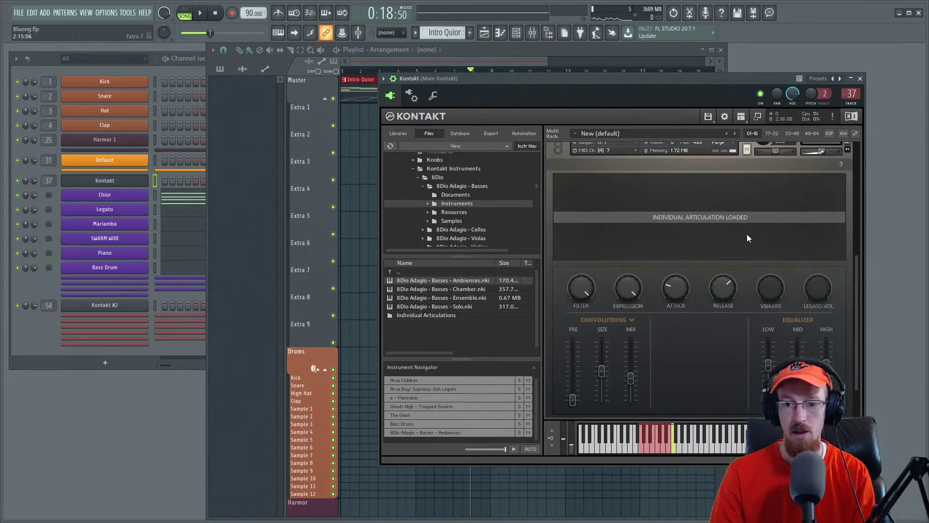
{"action": "left_click", "coordinate": [138, 280]}
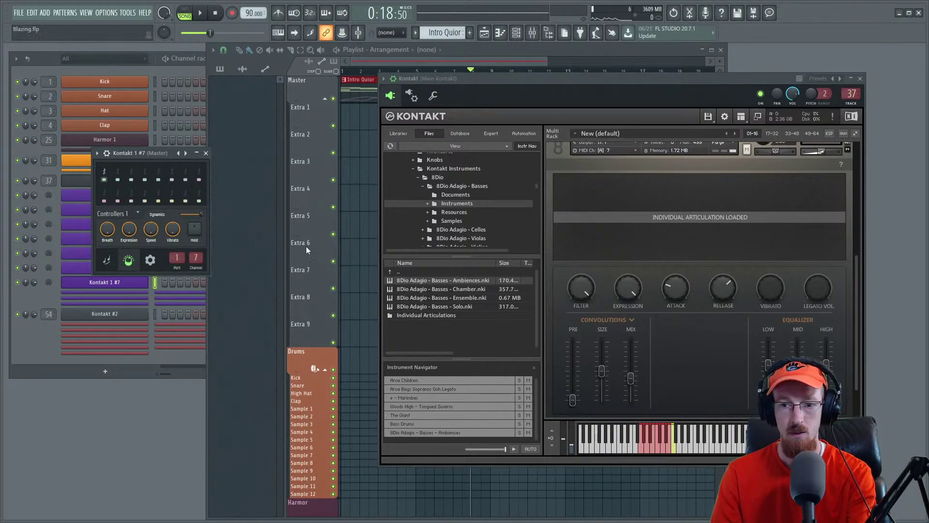
{"action": "left_click", "coordinate": [560, 153]}
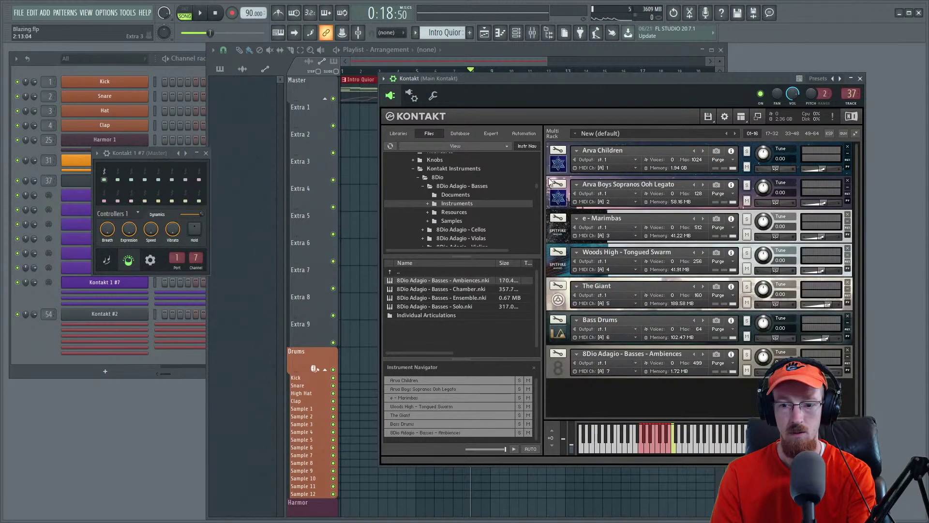
{"action": "left_click", "coordinate": [570, 376]}
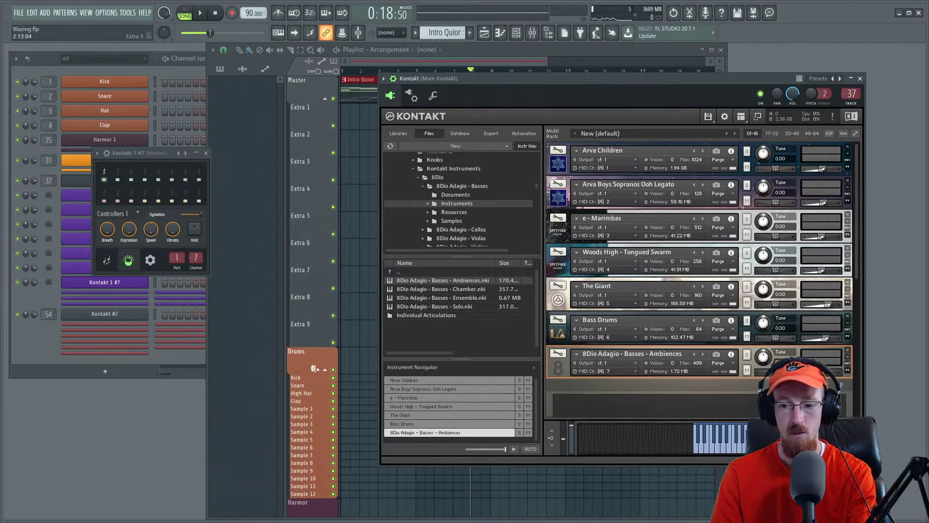
{"action": "left_click", "coordinate": [161, 155]}
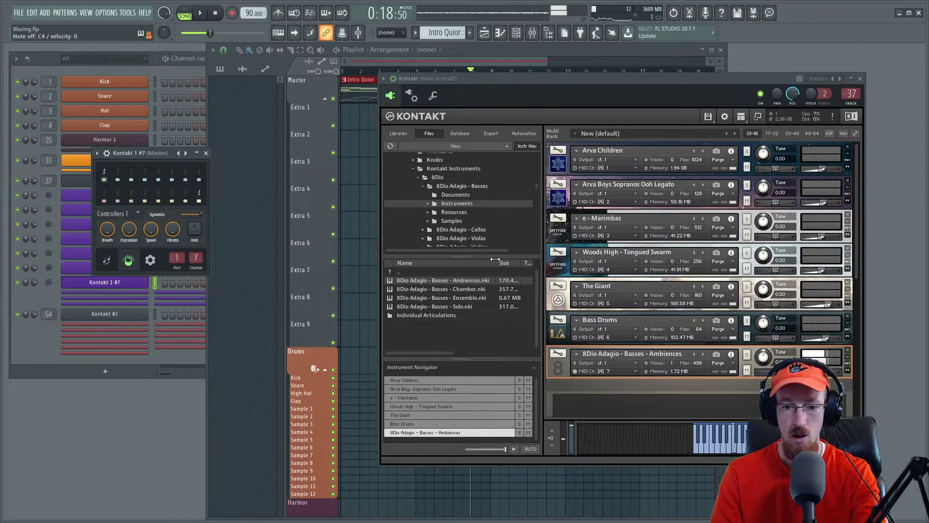
Step: Replace the Ambiences patch in the rack with 8Dio Adagio - Basses - Solo.nki
{"action": "left_click", "coordinate": [437, 289]}
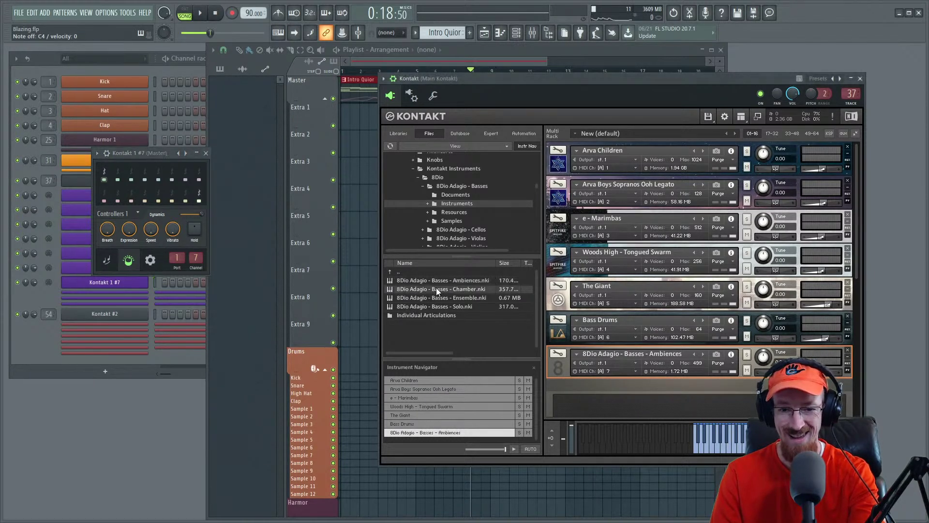
{"action": "left_click_drag", "start_coordinate": [426, 307], "coordinate": [608, 371]}
{"action": "left_click", "coordinate": [482, 301]}
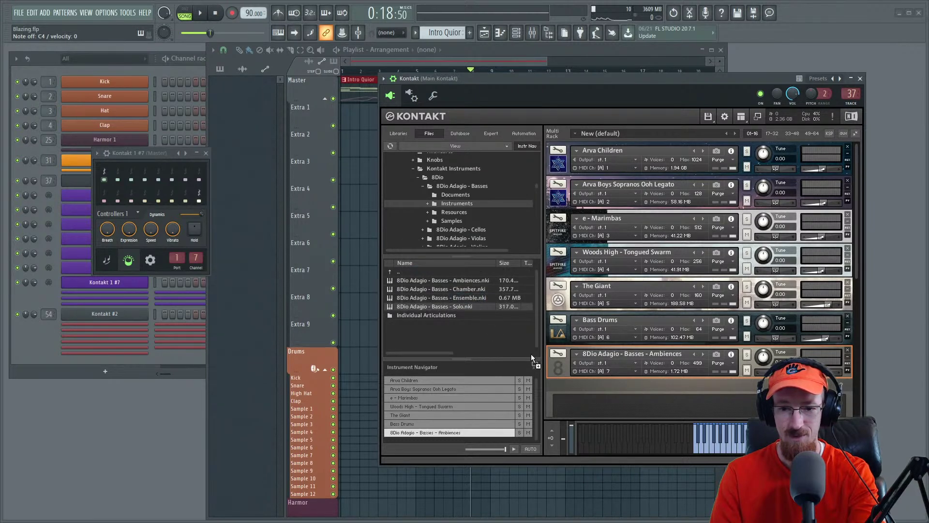
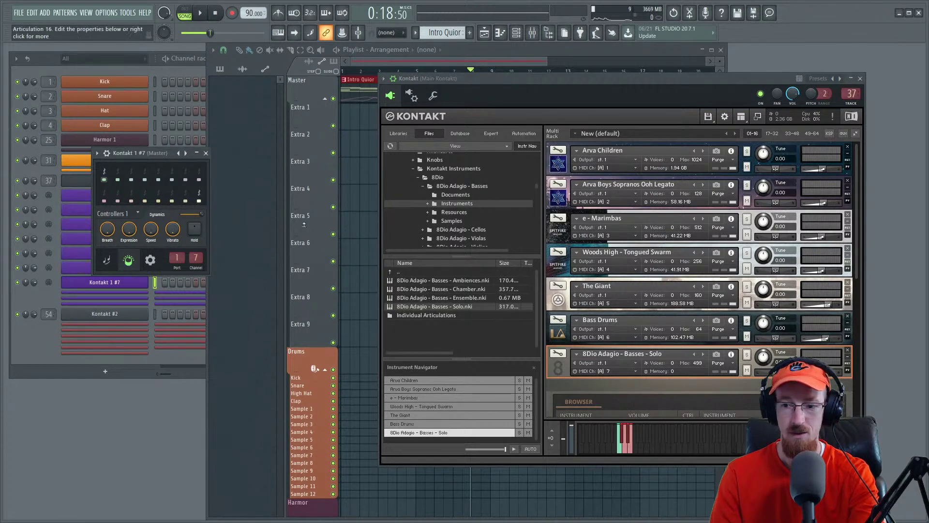
Step: Assign the Legato articulation to the first empty slot of the Basses - Solo instrument and audition it
{"action": "left_click_drag", "start_coordinate": [857, 273], "coordinate": [854, 329]}
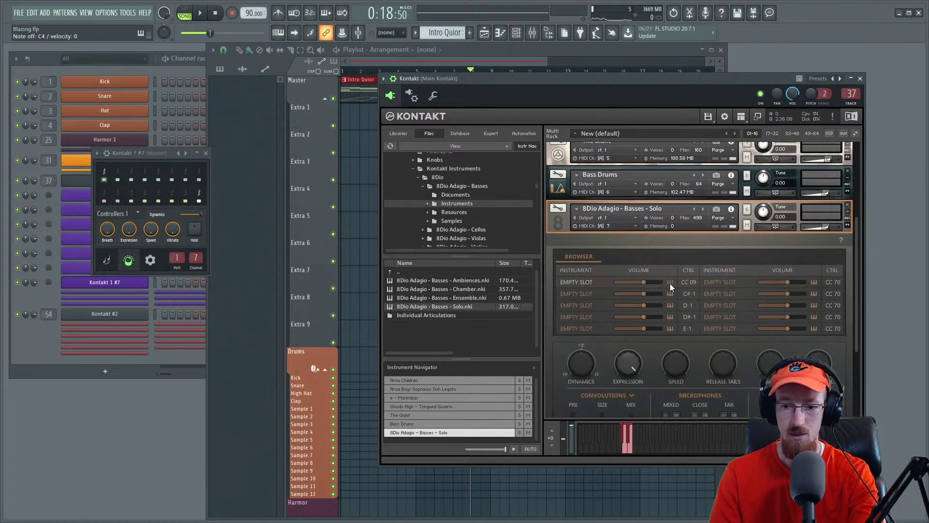
{"action": "left_click", "coordinate": [579, 282]}
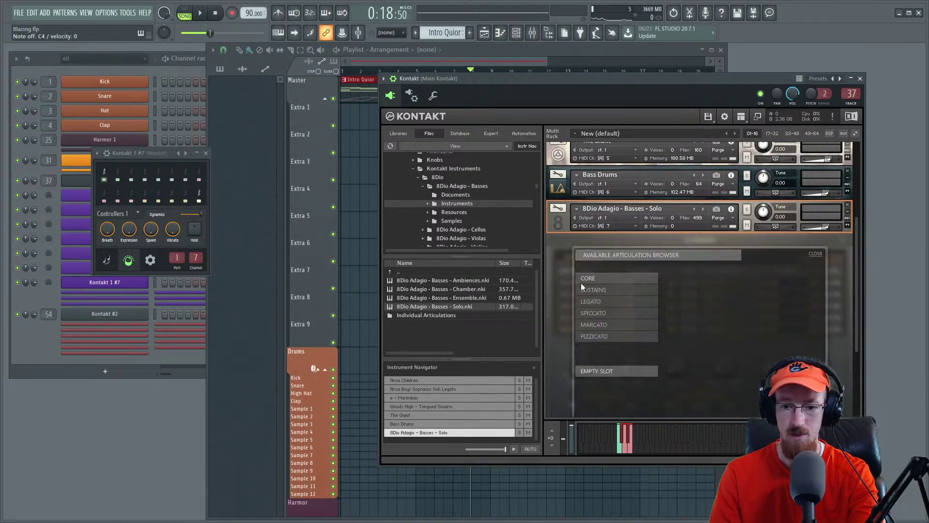
{"action": "left_click", "coordinate": [614, 301]}
{"action": "left_click", "coordinate": [161, 153]}
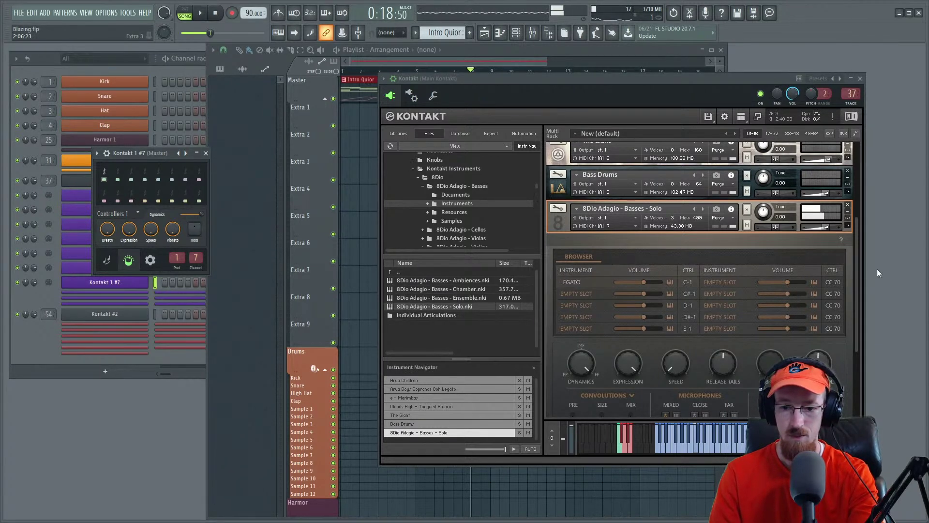
{"action": "left_click_drag", "start_coordinate": [857, 286], "coordinate": [853, 325]}
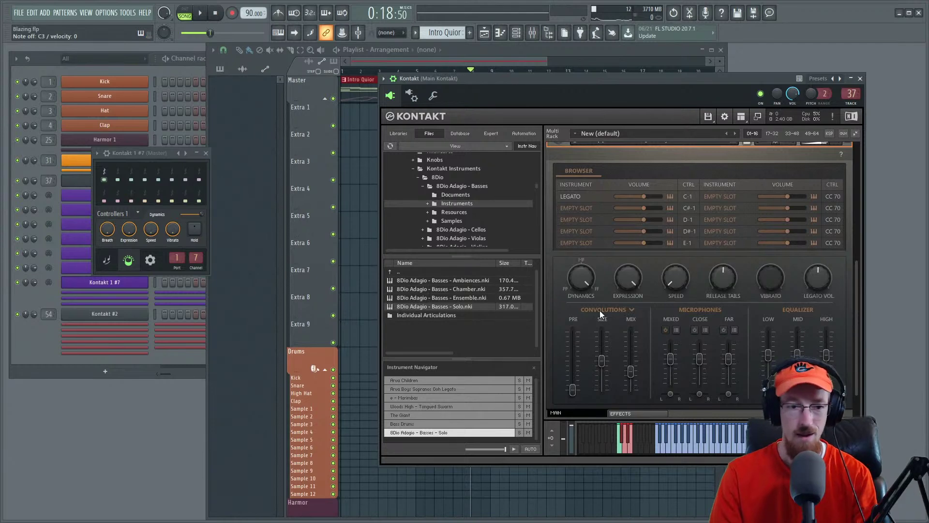
Step: Open the piano roll of Kontakt 1 #7, place a one-bar C4 note at bar 9, and play it in context
{"action": "left_click", "coordinate": [51, 298]}
{"action": "right_click", "coordinate": [145, 282]}
{"action": "left_click", "coordinate": [196, 287]}
{"action": "key", "text": "space"}
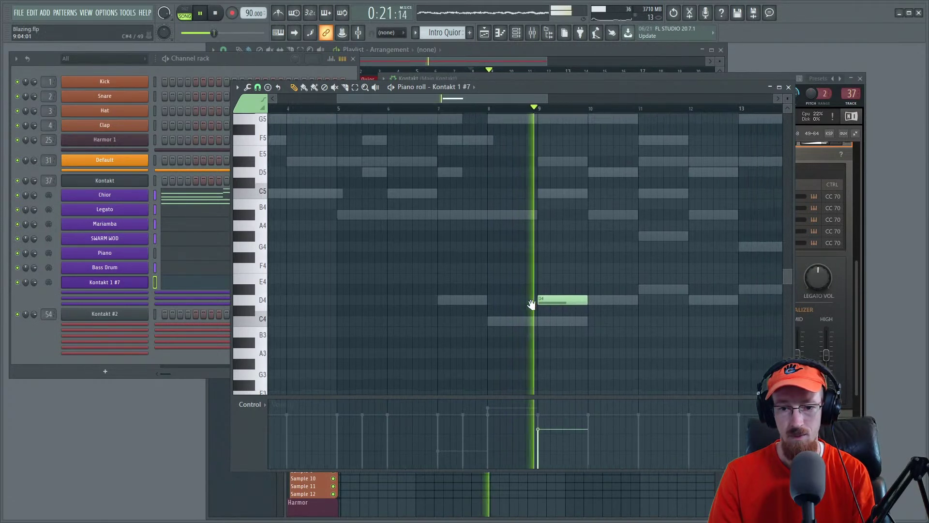
{"action": "key", "text": "space"}
{"action": "left_click_drag", "start_coordinate": [538, 302], "coordinate": [540, 324]}
{"action": "key", "text": "space"}
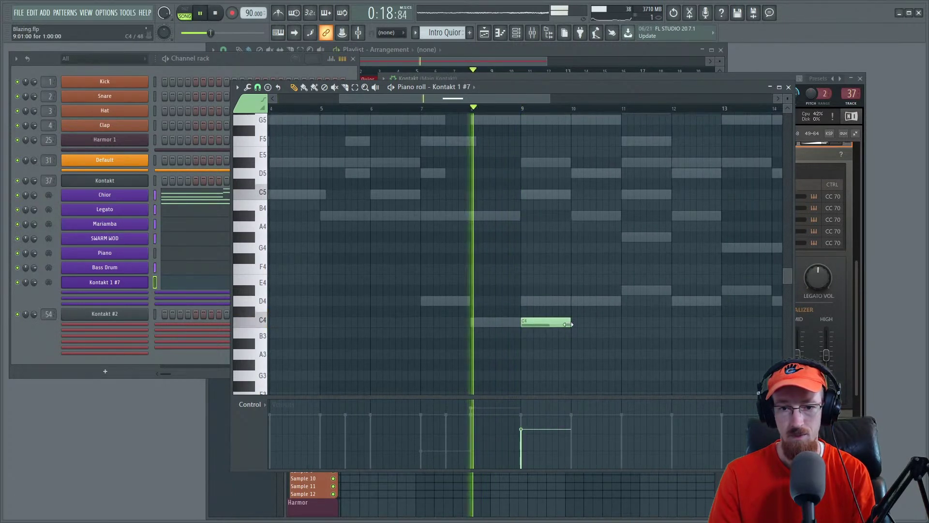
Step: Add one-bar notes D4 at bar 10, D#4 at bar 11 and D4 at bar 12 to the Kontakt 1 #7 part during playback
{"action": "scroll", "coordinate": [530, 235], "scroll_direction": "up", "scroll_amount": 2}
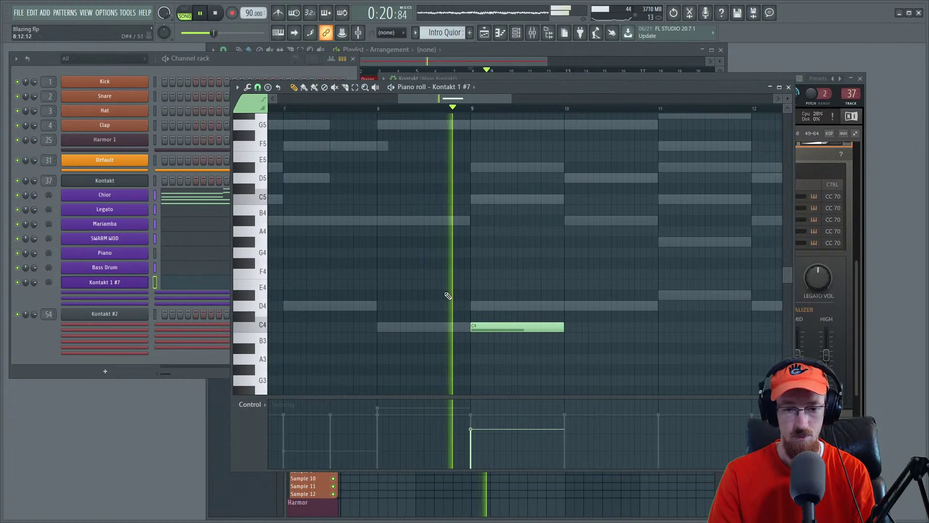
{"action": "scroll", "coordinate": [523, 292], "scroll_direction": "down", "scroll_amount": 1}
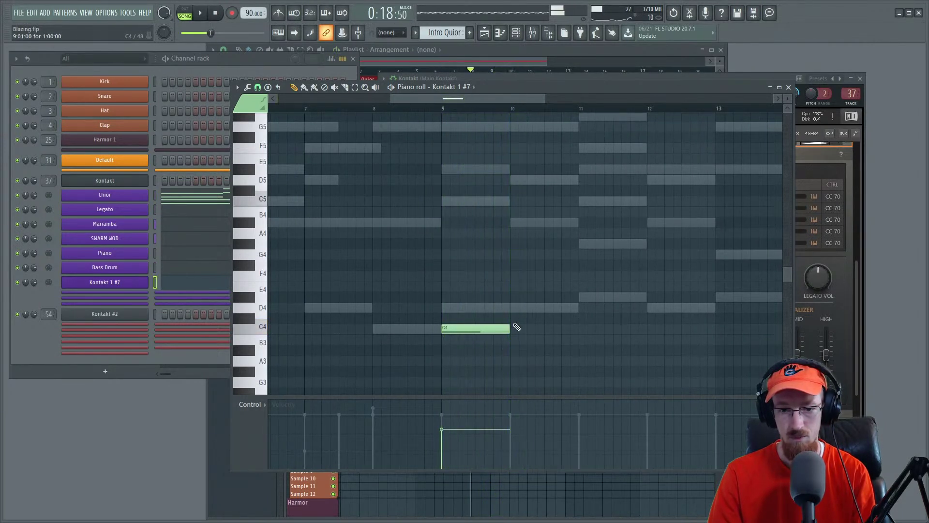
{"action": "left_click", "coordinate": [518, 307]}
{"action": "left_click", "coordinate": [592, 297]}
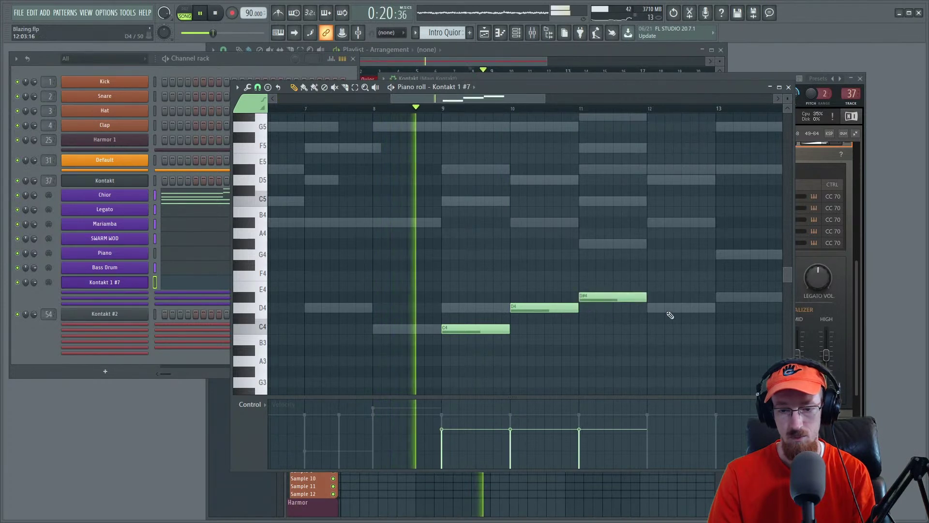
{"action": "left_click", "coordinate": [654, 308]}
{"action": "scroll", "coordinate": [679, 326], "scroll_direction": "down", "scroll_amount": 4}
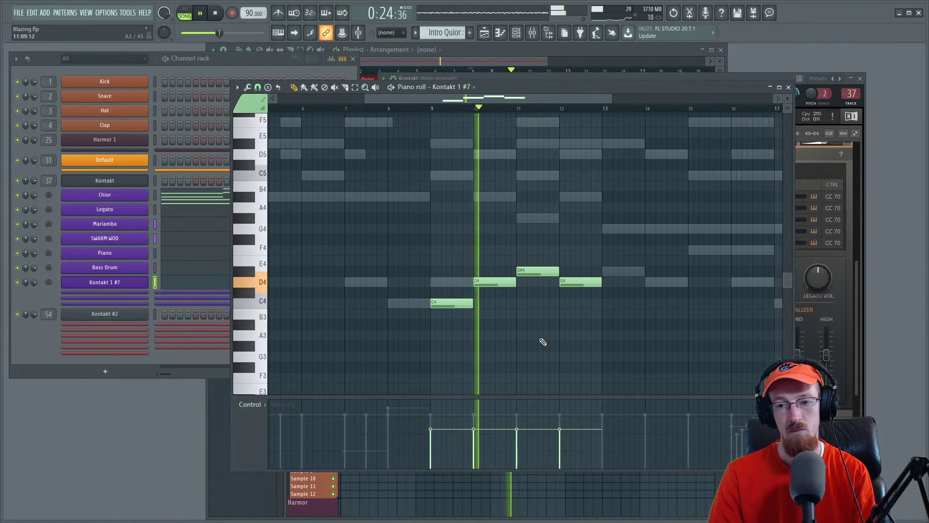
Step: Return to Kontakt, collapse the 8Dio Adagio - Basses folder, and look through the other 8Dio libraries for a replacement instrument
{"action": "left_click", "coordinate": [844, 307]}
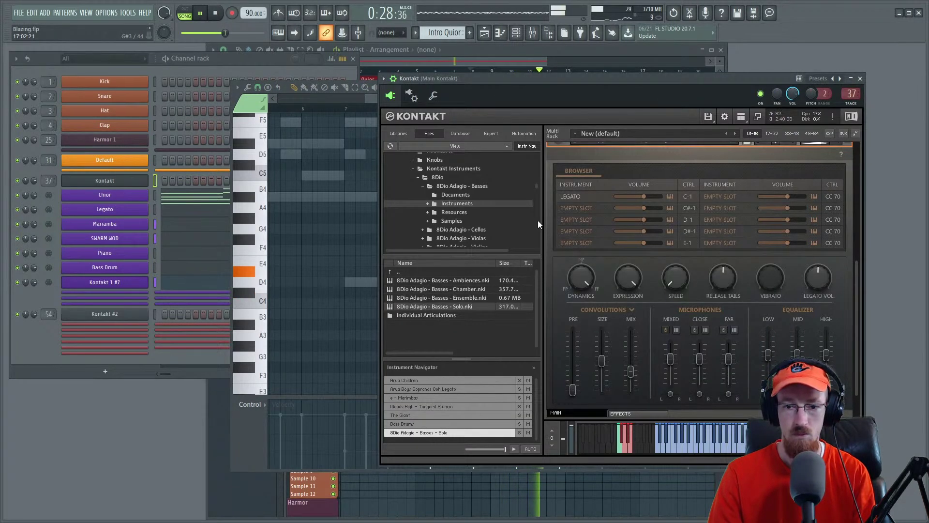
{"action": "scroll", "coordinate": [537, 185], "scroll_direction": "up", "scroll_amount": 3}
{"action": "left_click", "coordinate": [423, 228]}
{"action": "scroll", "coordinate": [481, 205], "scroll_direction": "down", "scroll_amount": 1}
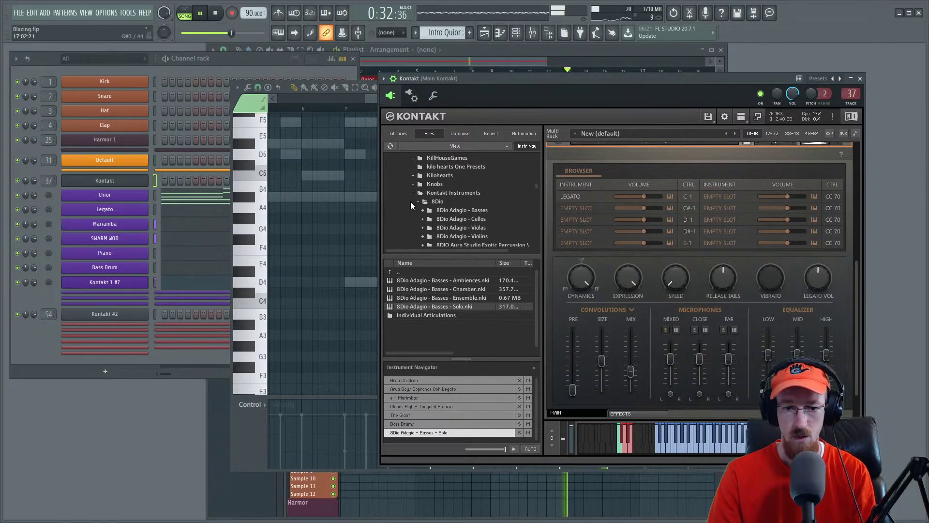
{"action": "scroll", "coordinate": [461, 211], "scroll_direction": "down", "scroll_amount": 3}
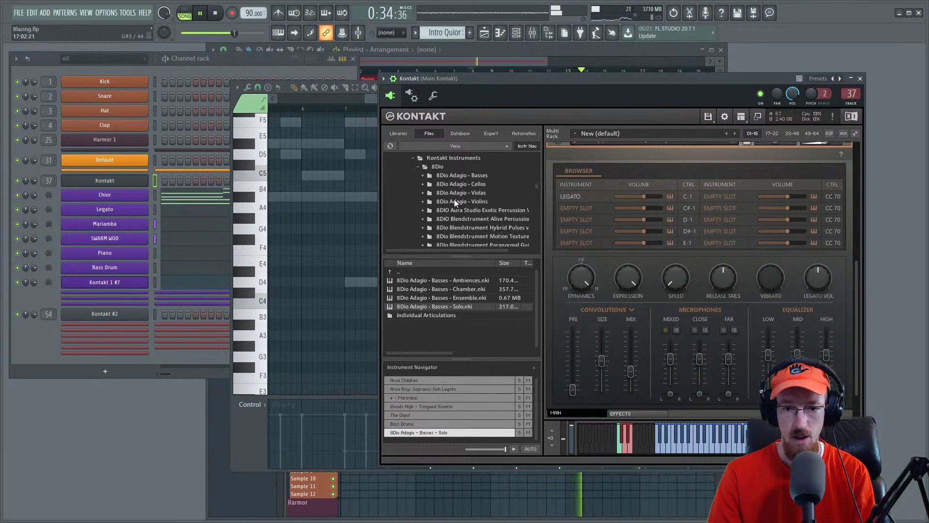
{"action": "scroll", "coordinate": [454, 199], "scroll_direction": "down", "scroll_amount": 2}
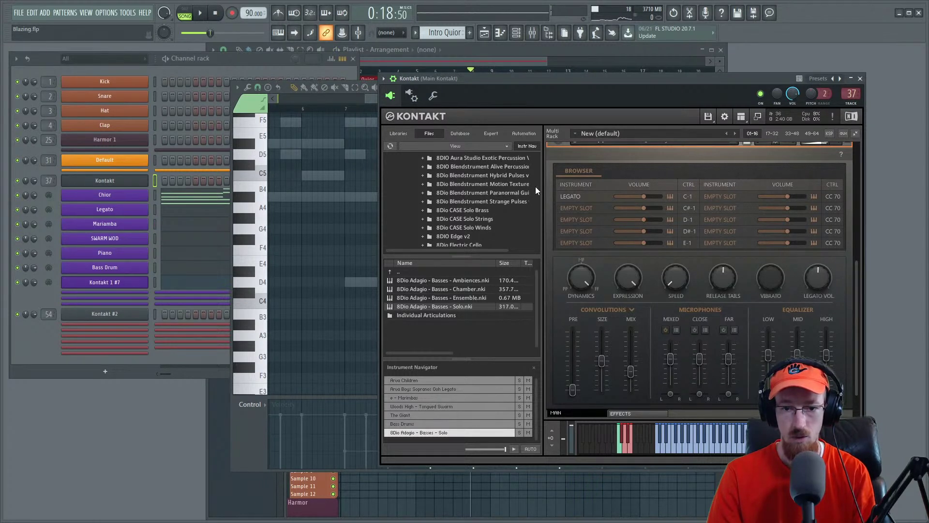
{"action": "scroll", "coordinate": [534, 190], "scroll_direction": "down", "scroll_amount": 5}
{"action": "scroll", "coordinate": [533, 192], "scroll_direction": "down", "scroll_amount": 5}
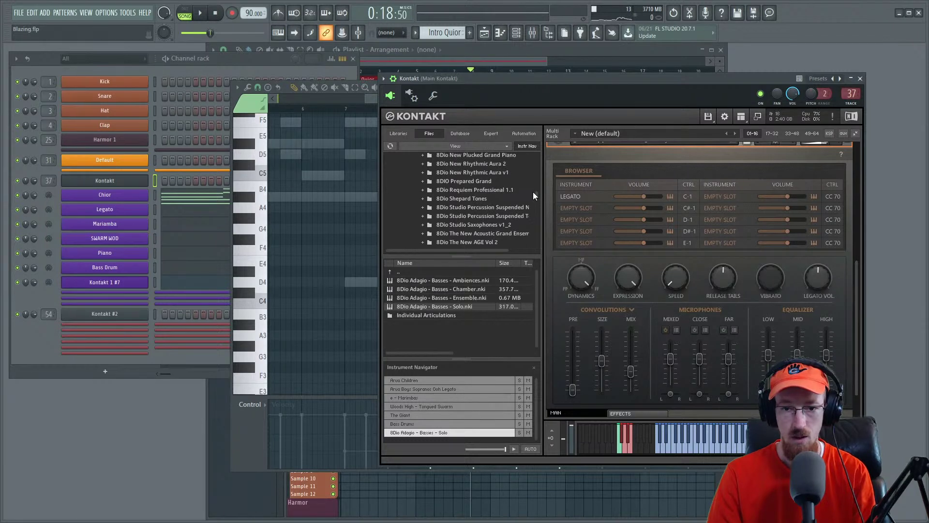
{"action": "scroll", "coordinate": [533, 193], "scroll_direction": "down", "scroll_amount": 10}
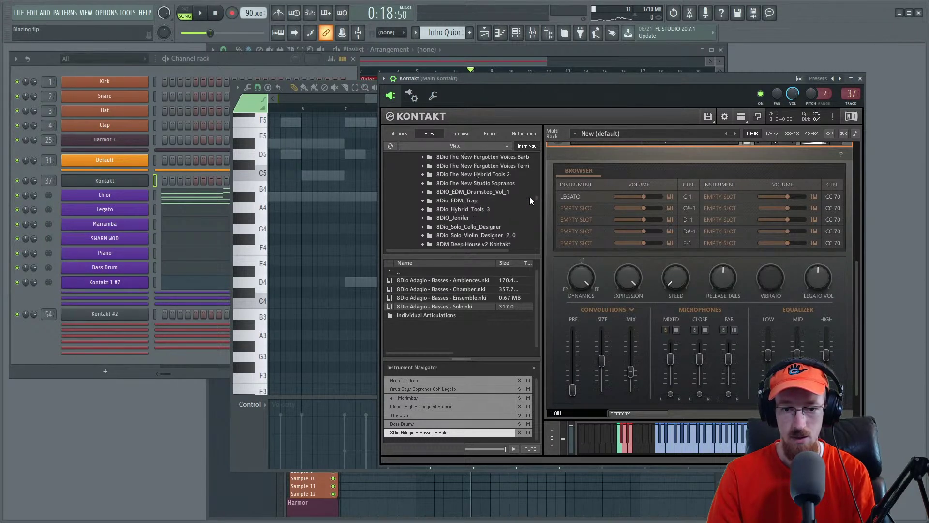
{"action": "scroll", "coordinate": [527, 199], "scroll_direction": "down", "scroll_amount": 15}
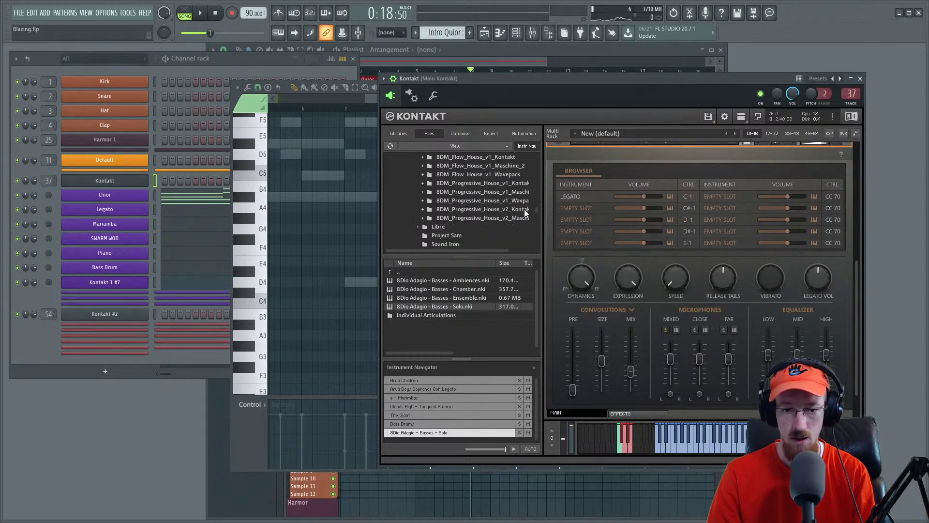
{"action": "scroll", "coordinate": [524, 213], "scroll_direction": "up", "scroll_amount": 20}
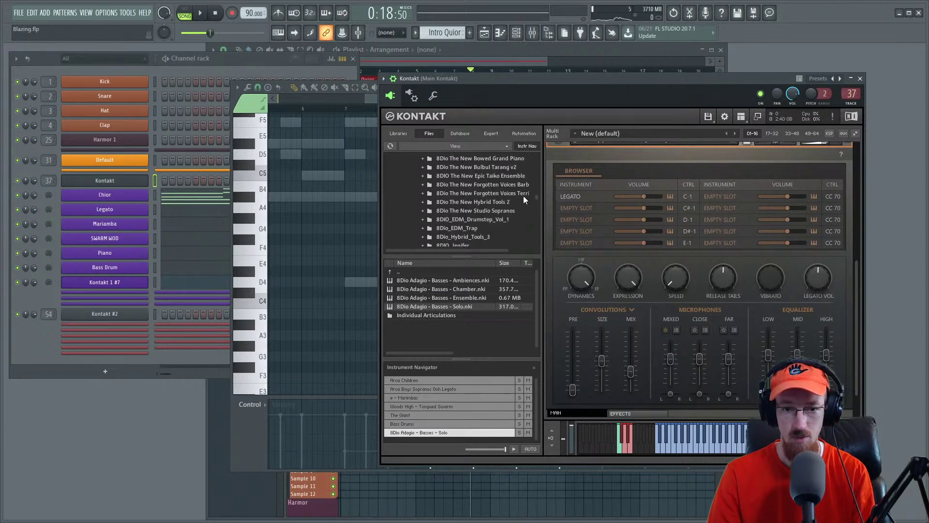
{"action": "scroll", "coordinate": [524, 191], "scroll_direction": "up", "scroll_amount": 10}
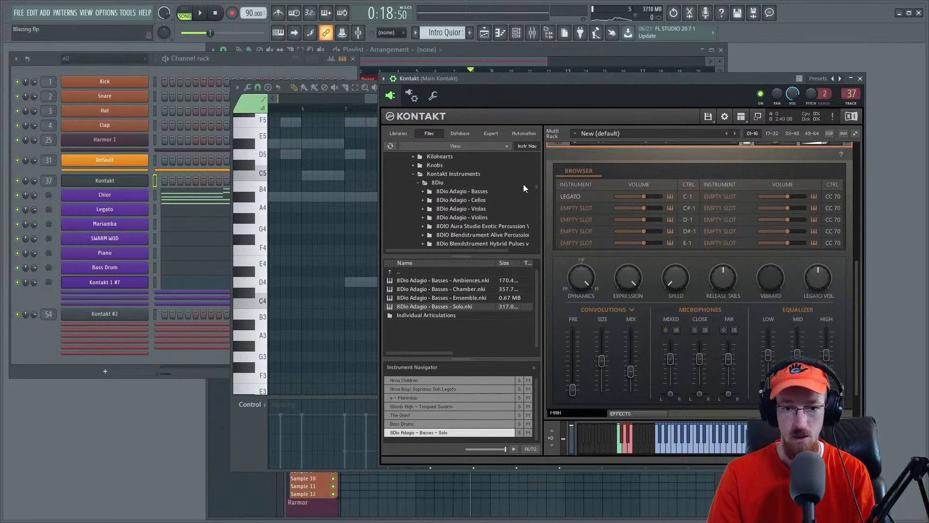
Step: Collapse the 8Dio and Kontakt Instruments folders and expand the Kontakt Instruments folder on the Gloves Plug 2 (L:) drive
{"action": "left_click", "coordinate": [418, 183]}
{"action": "left_click", "coordinate": [413, 174]}
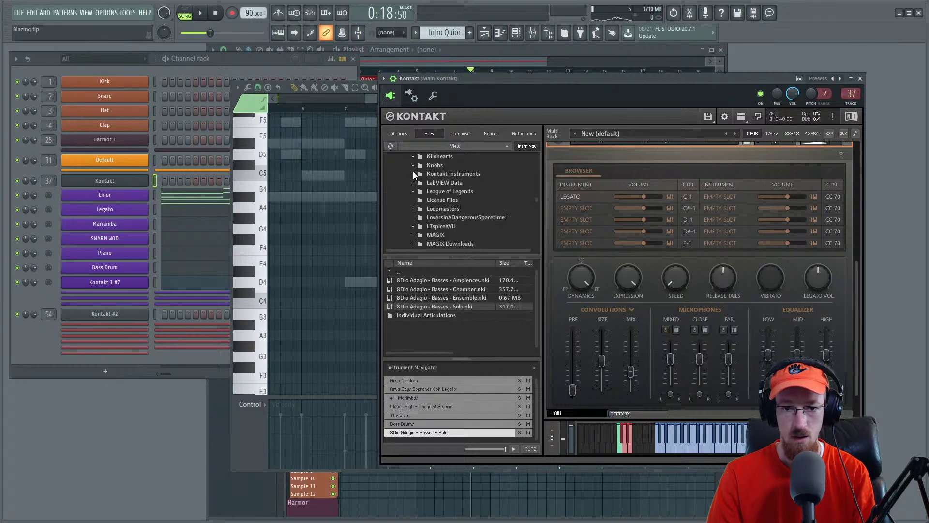
{"action": "scroll", "coordinate": [448, 184], "scroll_direction": "down", "scroll_amount": 10}
{"action": "scroll", "coordinate": [463, 188], "scroll_direction": "down", "scroll_amount": 10}
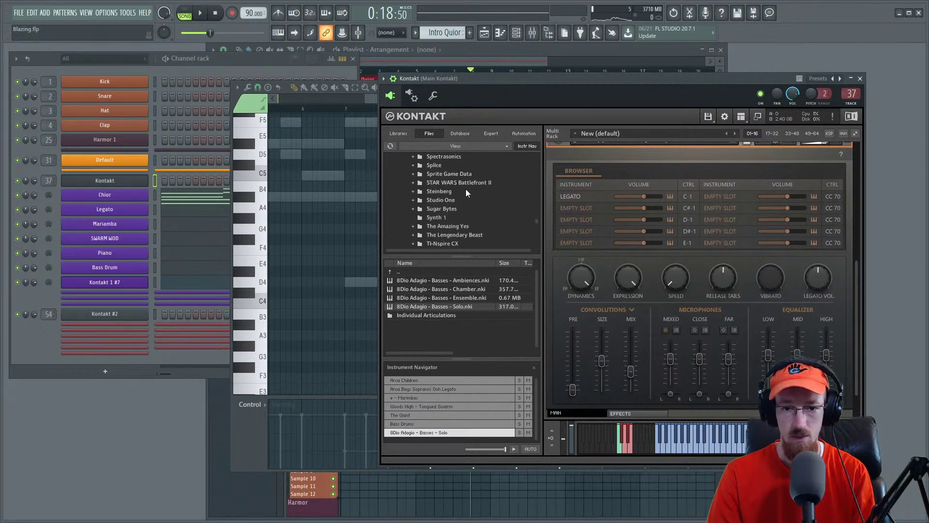
{"action": "scroll", "coordinate": [444, 203], "scroll_direction": "down", "scroll_amount": 1}
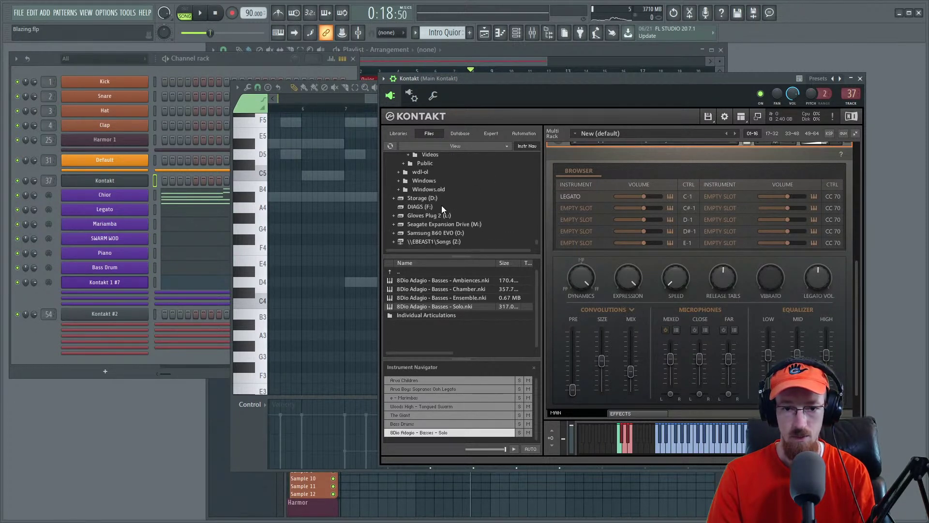
{"action": "left_click", "coordinate": [394, 216]}
{"action": "scroll", "coordinate": [400, 218], "scroll_direction": "down", "scroll_amount": 1}
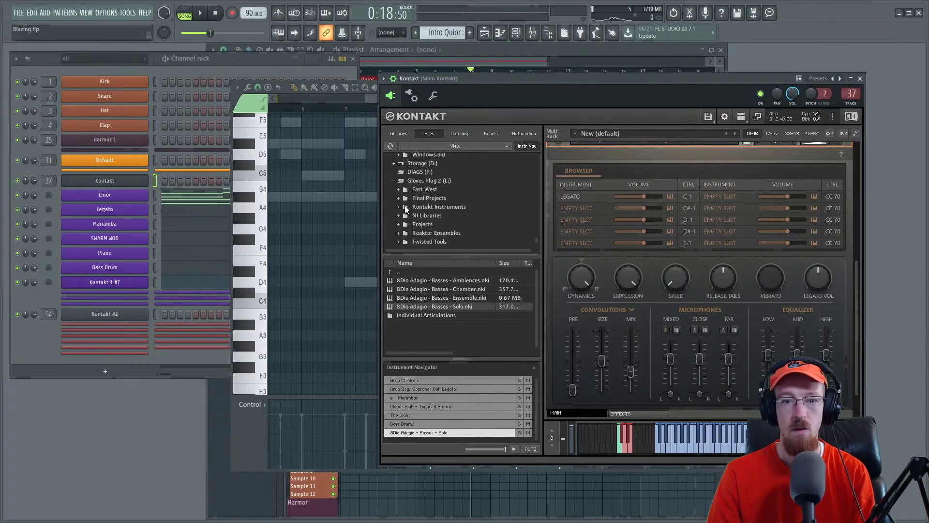
{"action": "left_click", "coordinate": [398, 207]}
{"action": "scroll", "coordinate": [407, 203], "scroll_direction": "down", "scroll_amount": 1}
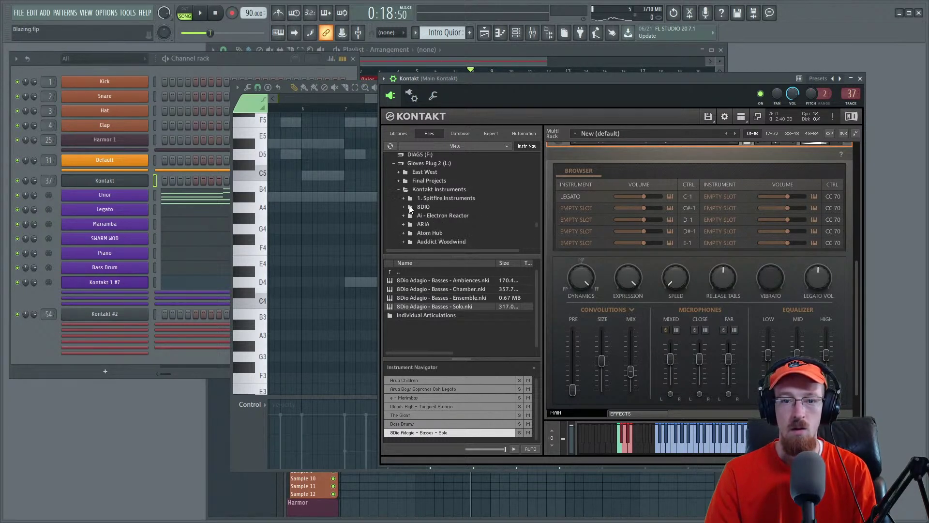
Step: Browse that drive's 8DIO folder to 8DIO Majestica and open its Instruments folder
{"action": "scroll", "coordinate": [449, 213], "scroll_direction": "down", "scroll_amount": 8}
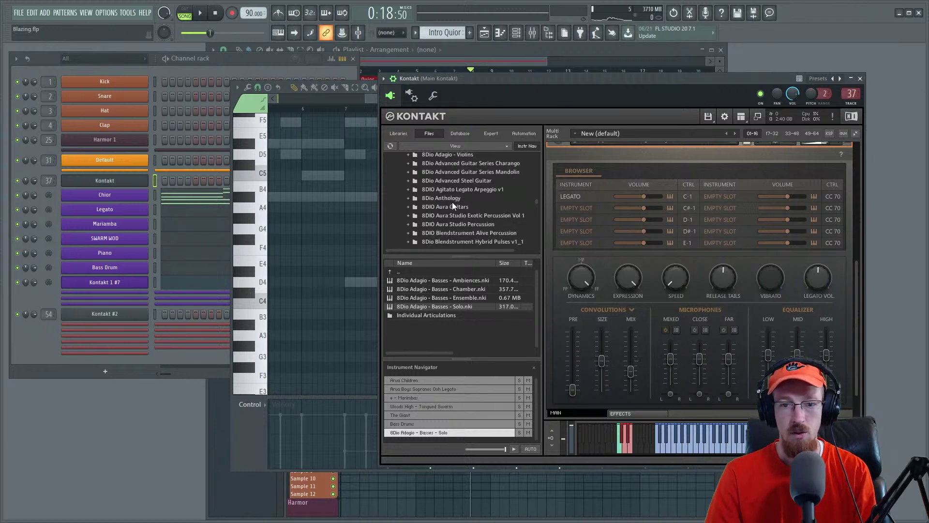
{"action": "scroll", "coordinate": [453, 201], "scroll_direction": "down", "scroll_amount": 10}
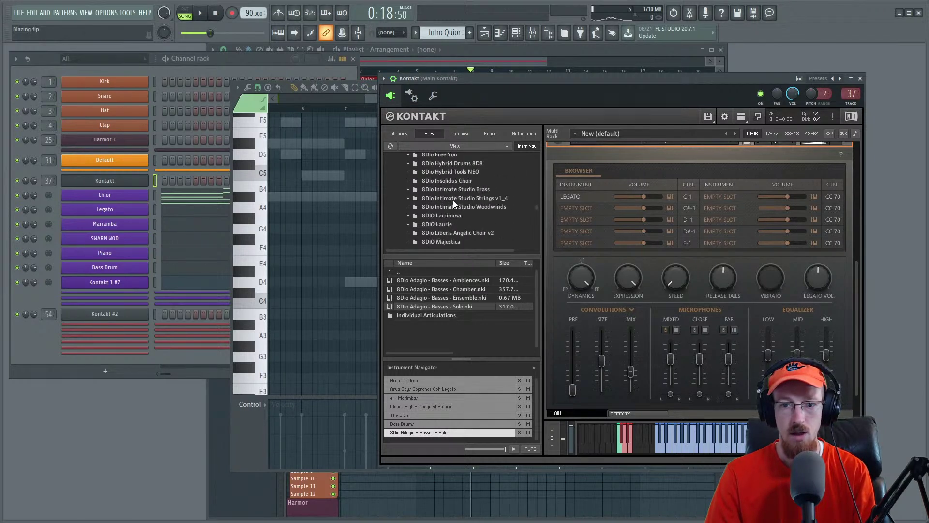
{"action": "left_click", "coordinate": [437, 198]}
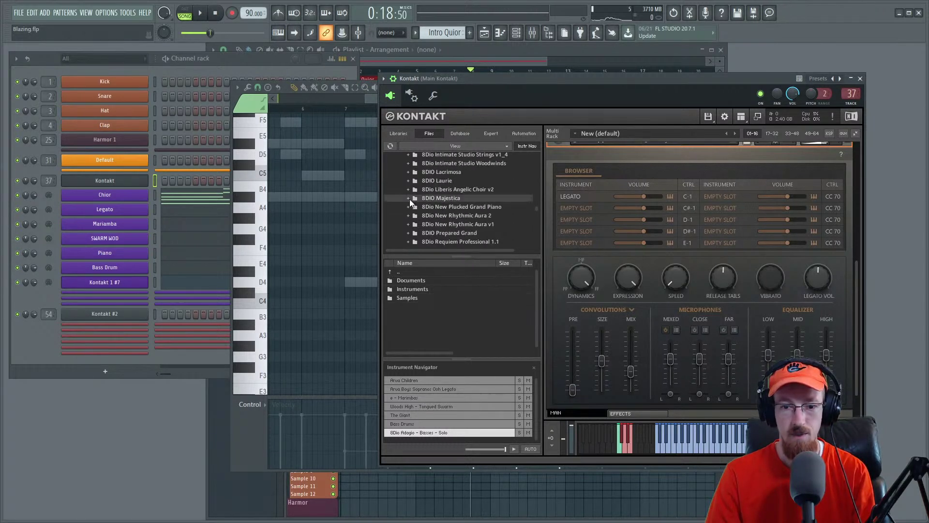
{"action": "left_click", "coordinate": [422, 289]}
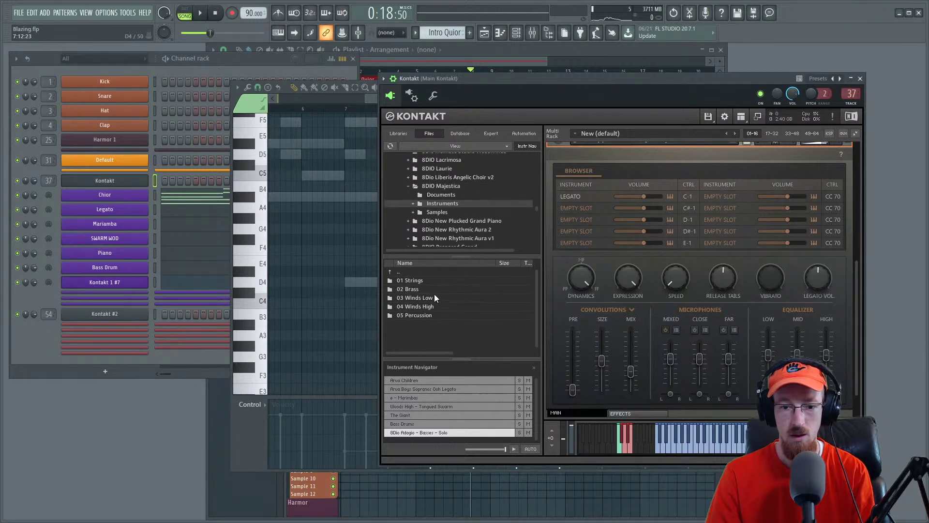
Step: Check the Majestica 03 Winds Low, 04 Winds High and 02 Brass folders, and open 01 Strings
{"action": "double_click", "coordinate": [436, 297]}
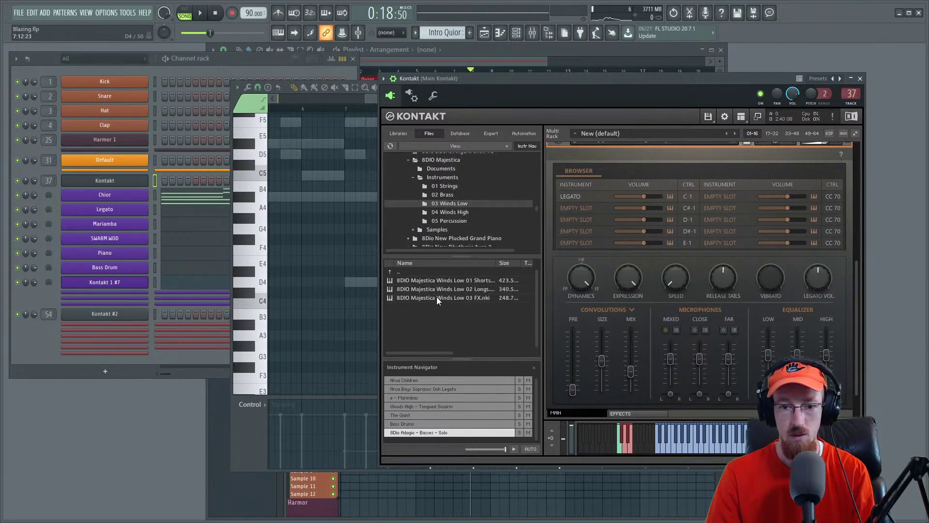
{"action": "left_click", "coordinate": [451, 212]}
{"action": "left_click", "coordinate": [447, 196]}
{"action": "left_click", "coordinate": [447, 186]}
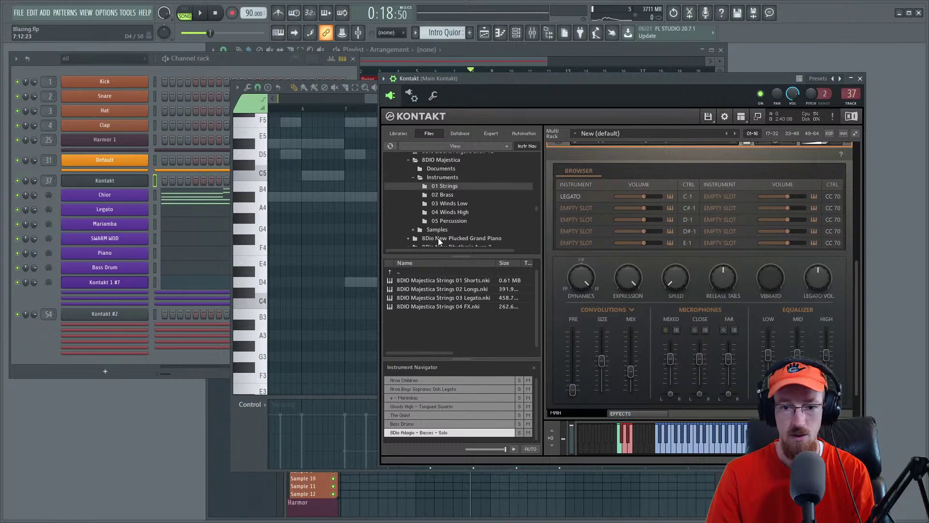
Step: Replace the Basses - Solo instrument with 8DIO Majestica Strings 03 Legato.nki, play the arrangement, and move the Kontakt window lower
{"action": "left_click_drag", "start_coordinate": [416, 294], "coordinate": [607, 234]}
{"action": "left_click", "coordinate": [465, 299]}
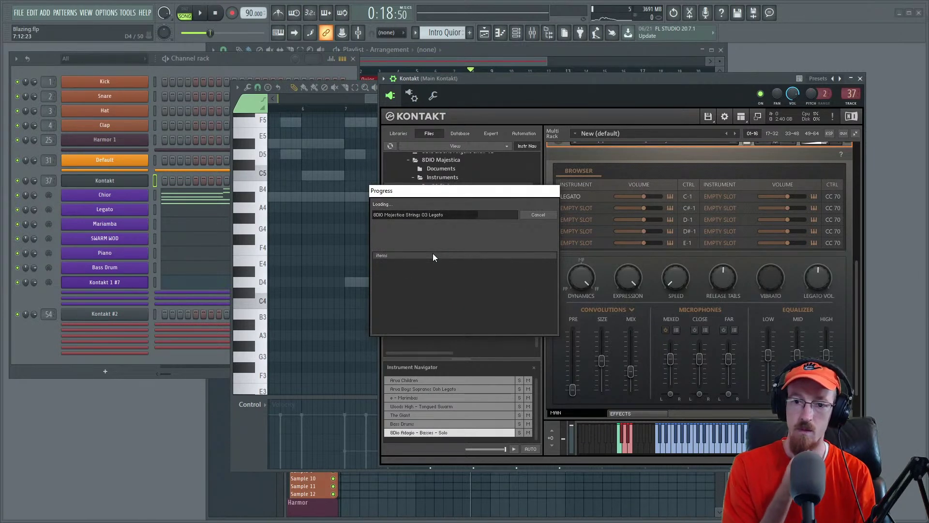
{"action": "key", "text": "space"}
{"action": "left_click_drag", "start_coordinate": [573, 80], "coordinate": [565, 112]}
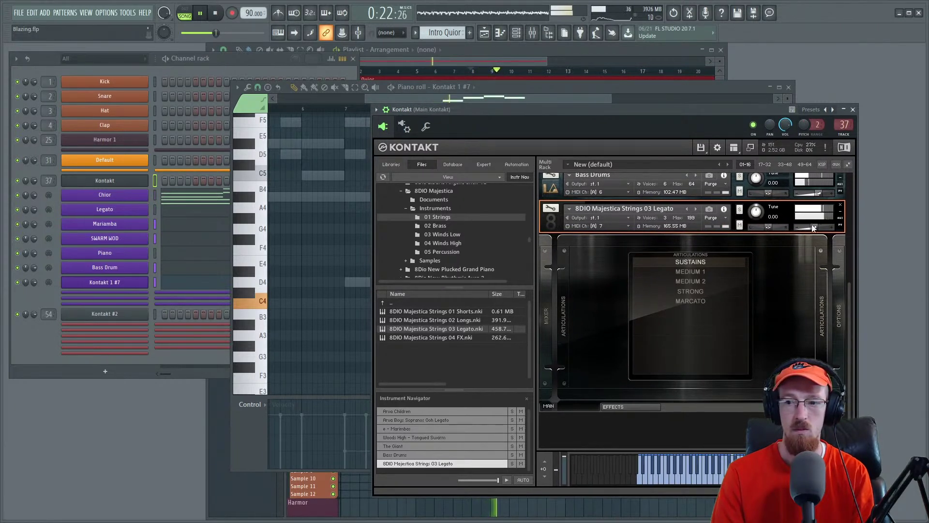
Step: Lower the 8DIO Majestica Strings 03 Legato volume to about -25.4 dB, return to the string piano roll and stop playback
{"action": "left_click_drag", "start_coordinate": [812, 228], "coordinate": [803, 227]}
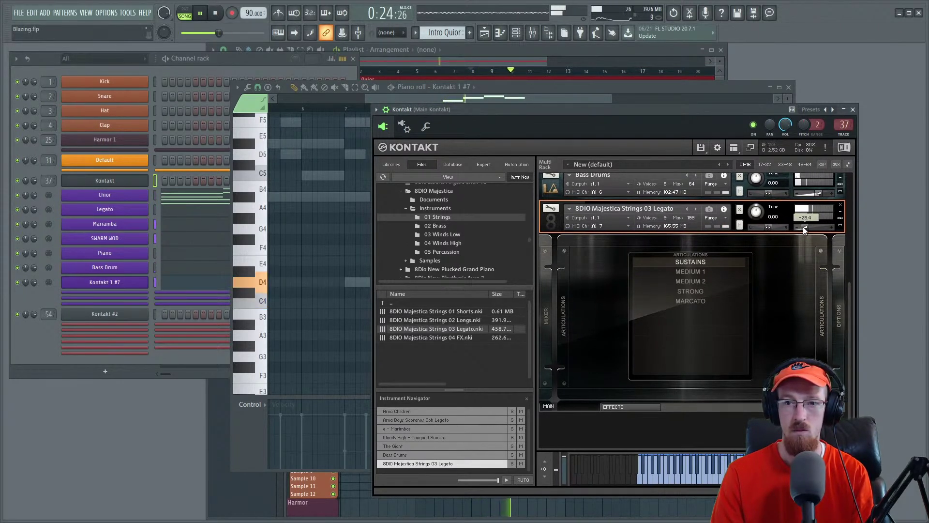
{"action": "left_click", "coordinate": [535, 106]}
{"action": "key", "text": "space"}
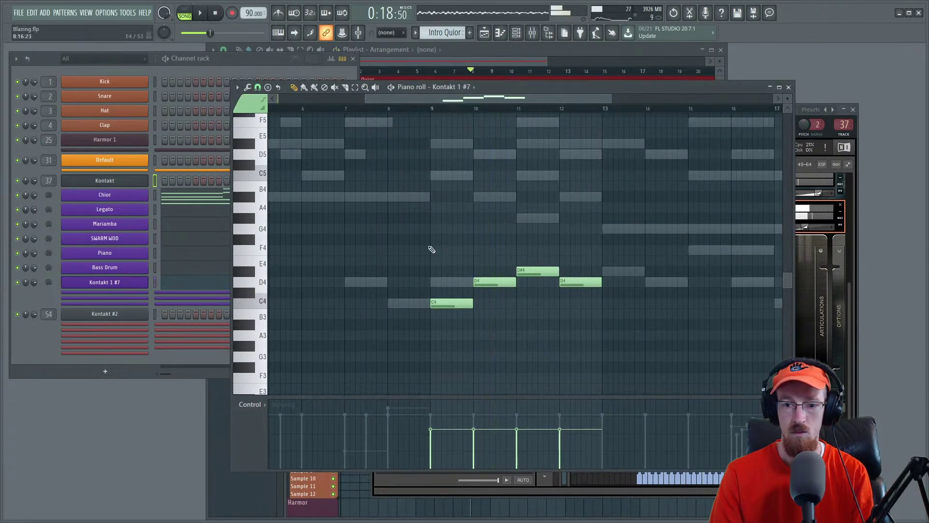
Step: Transpose the four string notes in bars 9 to 12 down one octave and play them from bar 9
{"action": "left_click_drag", "start_coordinate": [438, 258], "coordinate": [668, 326]}
{"action": "key", "text": "ctrl+Down"}
{"action": "scroll", "coordinate": [626, 327], "scroll_direction": "down", "scroll_amount": 4}
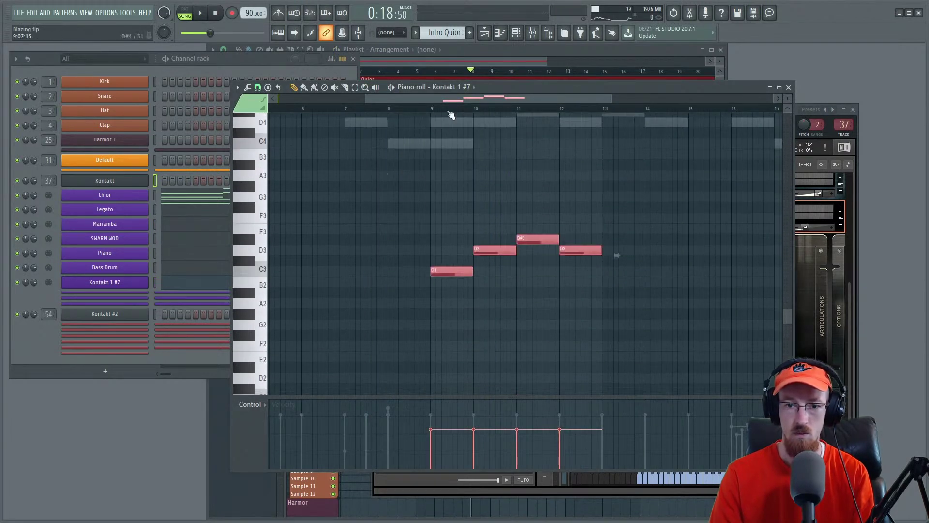
{"action": "left_click", "coordinate": [434, 110]}
{"action": "key", "text": "space"}
{"action": "left_click", "coordinate": [499, 263], "text": "ctrl"}
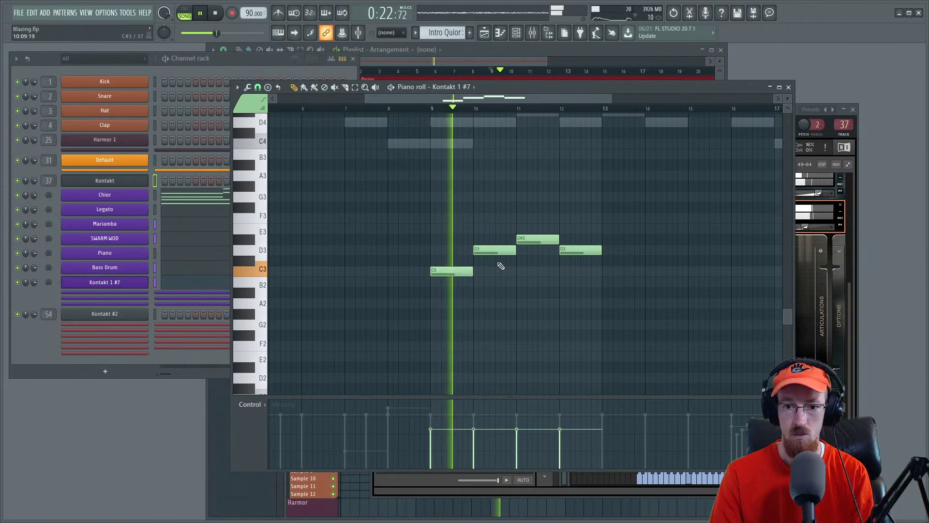
Step: Delete the string notes in bars 10 to 12 and lengthen the C3 note at bar 9 to two bars
{"action": "scroll", "coordinate": [500, 264], "scroll_direction": "up", "scroll_amount": 3}
{"action": "right_click", "coordinate": [503, 250]}
{"action": "right_click", "coordinate": [576, 239]}
{"action": "right_click", "coordinate": [643, 250]}
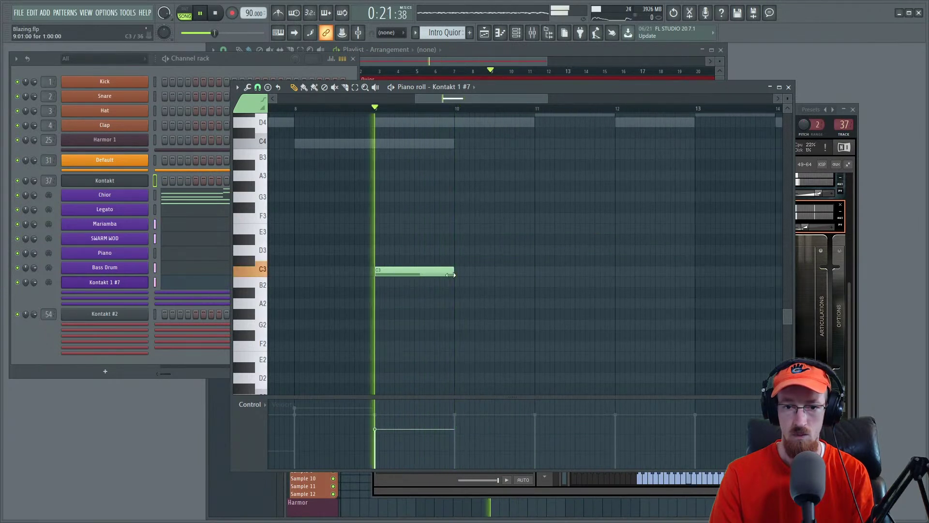
{"action": "left_click_drag", "start_coordinate": [450, 275], "coordinate": [534, 275]}
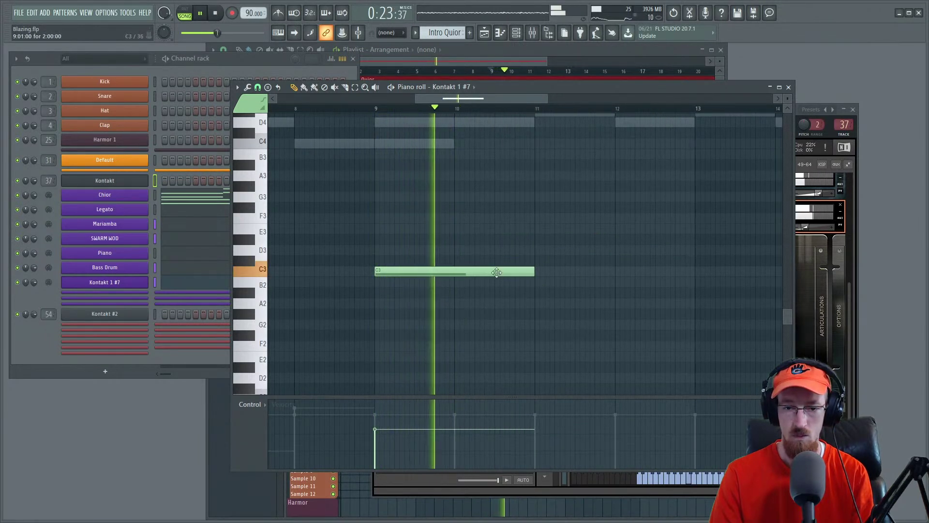
Step: Examine the Mariamba chord notes around bar 10 against the string line
{"action": "scroll", "coordinate": [504, 208], "scroll_direction": "up", "scroll_amount": 3}
{"action": "scroll", "coordinate": [523, 247], "scroll_direction": "up", "scroll_amount": 4}
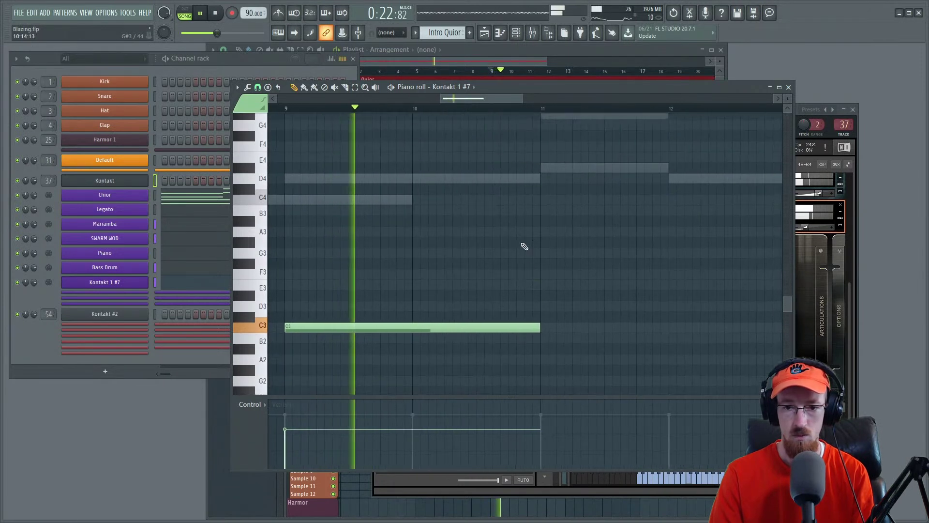
{"action": "left_click_drag", "start_coordinate": [496, 270], "coordinate": [474, 263]}
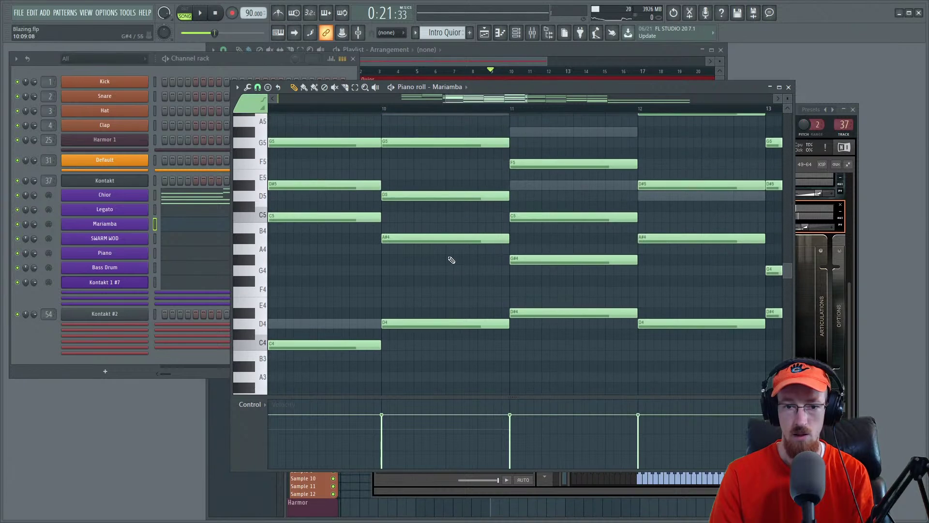
{"action": "scroll", "coordinate": [435, 238], "scroll_direction": "up", "scroll_amount": 3}
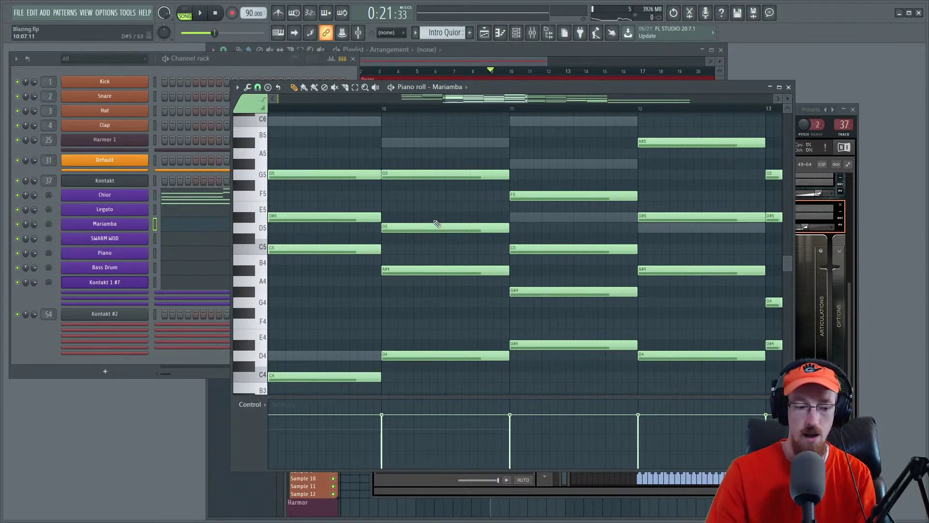
{"action": "key", "text": "Down"}
{"action": "key", "text": "Down"}
{"action": "key", "text": "Down"}
{"action": "key", "text": "Down"}
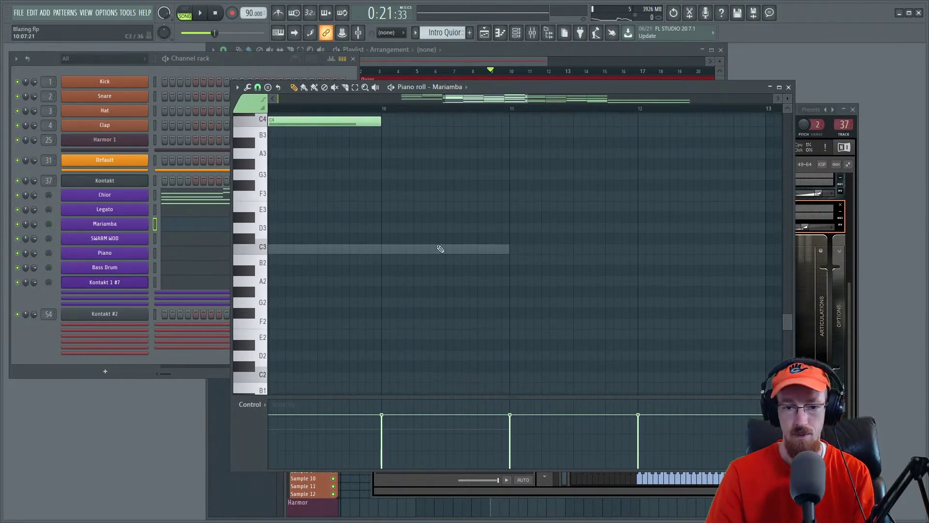
Step: Shorten the C3 string note to one bar and add a one-bar A#3 note in bar 10
{"action": "left_click_drag", "start_coordinate": [392, 268], "coordinate": [392, 220]}
{"action": "left_click_drag", "start_coordinate": [416, 249], "coordinate": [419, 273]}
{"action": "scroll", "coordinate": [426, 217], "scroll_direction": "down", "scroll_amount": 2}
{"action": "scroll", "coordinate": [455, 198], "scroll_direction": "up", "scroll_amount": 1}
{"action": "left_click_drag", "start_coordinate": [474, 228], "coordinate": [442, 247]}
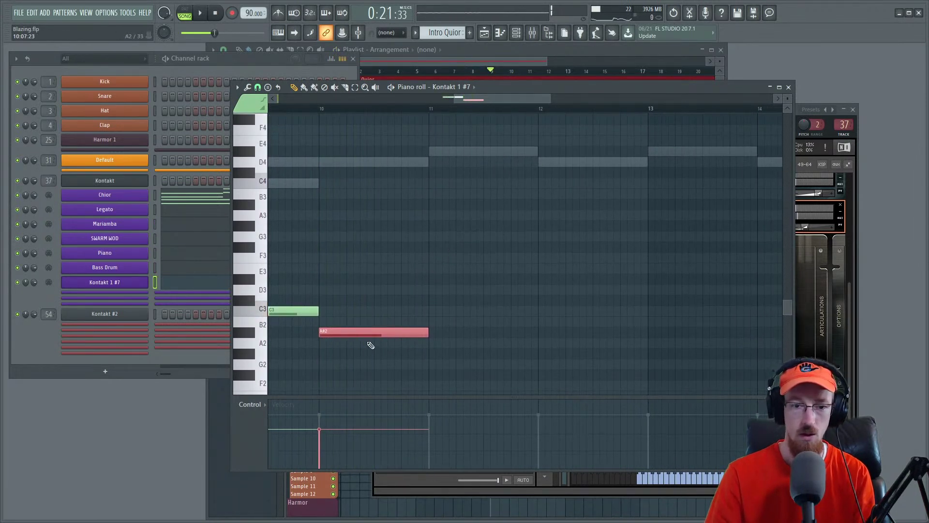
{"action": "scroll", "coordinate": [364, 270], "scroll_direction": "up", "scroll_amount": 2}
{"action": "left_click_drag", "start_coordinate": [388, 280], "coordinate": [411, 320]}
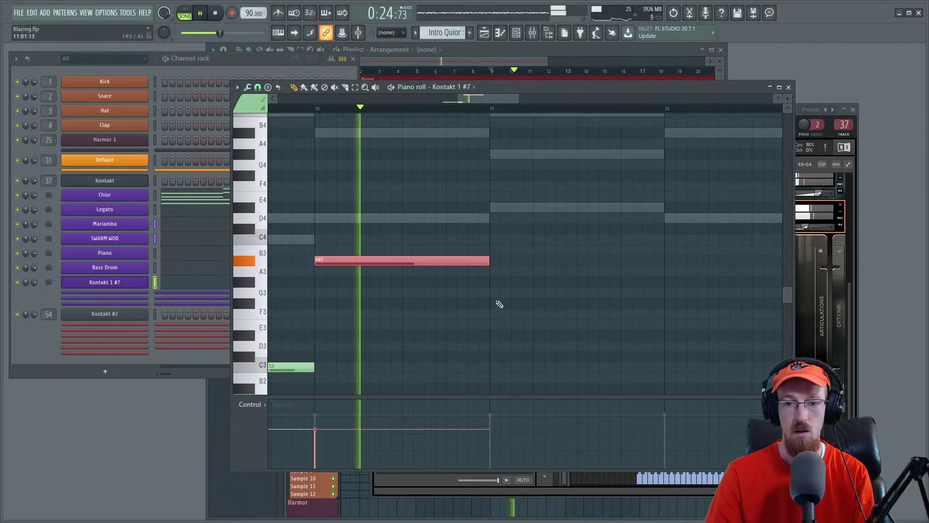
Step: Shorten the A#3 string note to three beats and follow it with a one-beat G#3 and a three-beat G3 at bar 11
{"action": "key", "text": "space"}
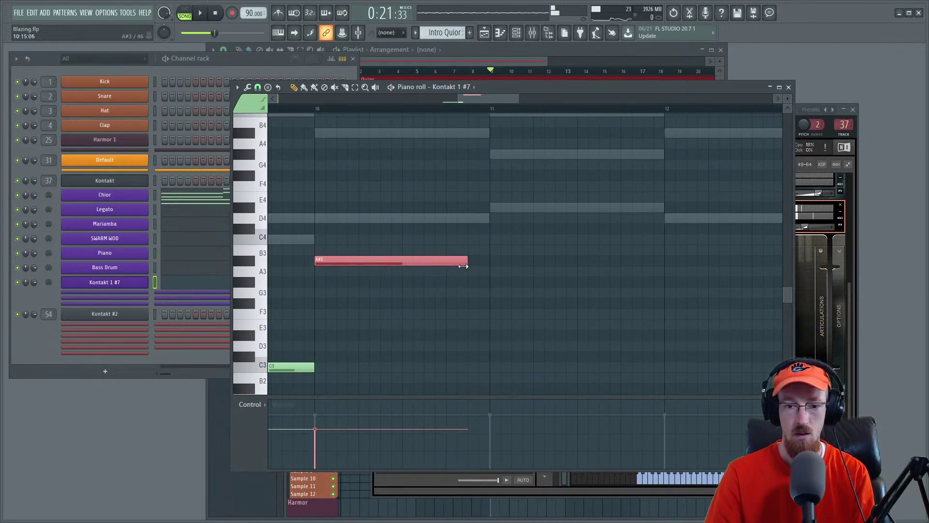
{"action": "left_click", "coordinate": [450, 274]}
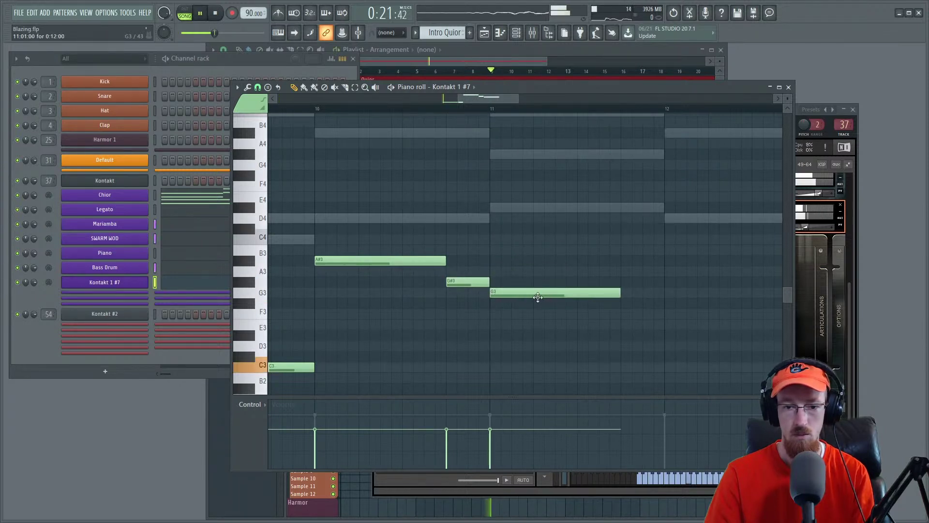
{"action": "scroll", "coordinate": [443, 209], "scroll_direction": "down", "scroll_amount": 2}
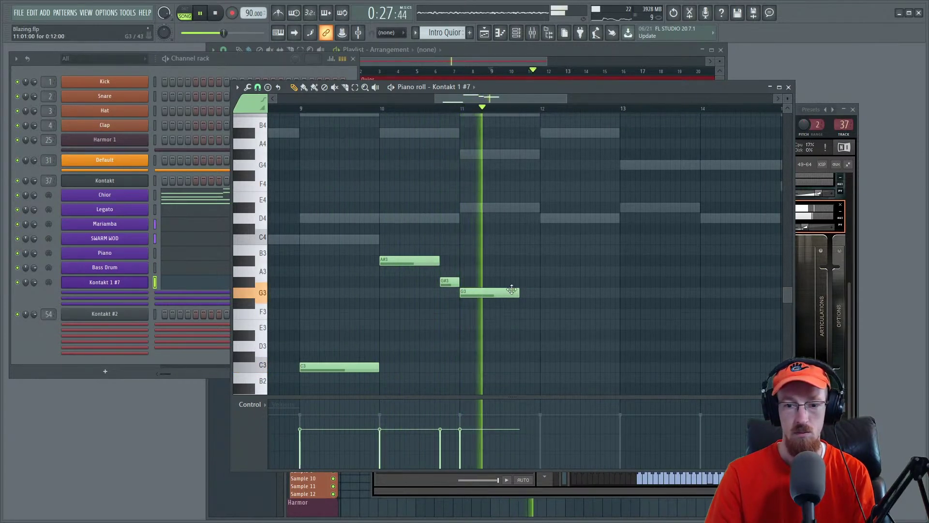
Step: Lower the string note at bar 11 to F3 and follow it with a one-beat C3 and a one-bar D3 in bar 12
{"action": "key", "text": "space"}
{"action": "scroll", "coordinate": [502, 280], "scroll_direction": "up", "scroll_amount": 3}
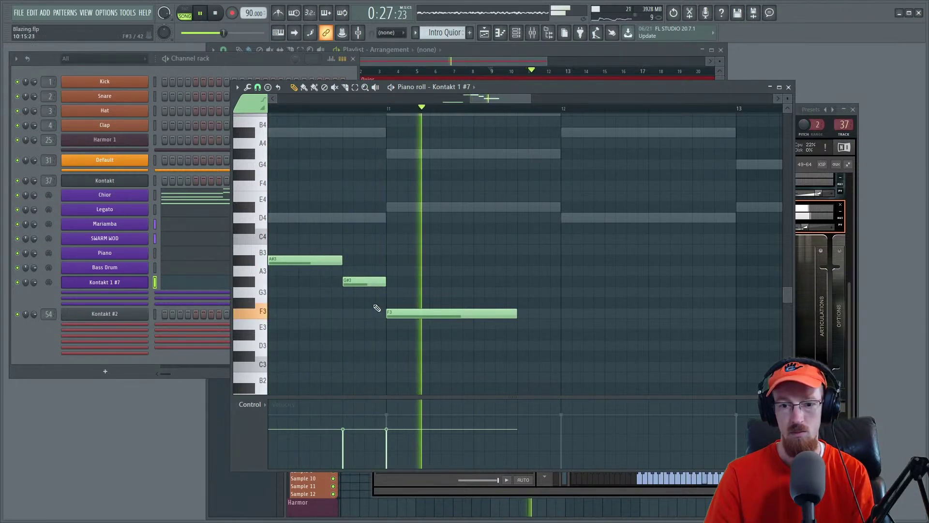
{"action": "key", "text": "space"}
{"action": "left_click", "coordinate": [520, 345]}
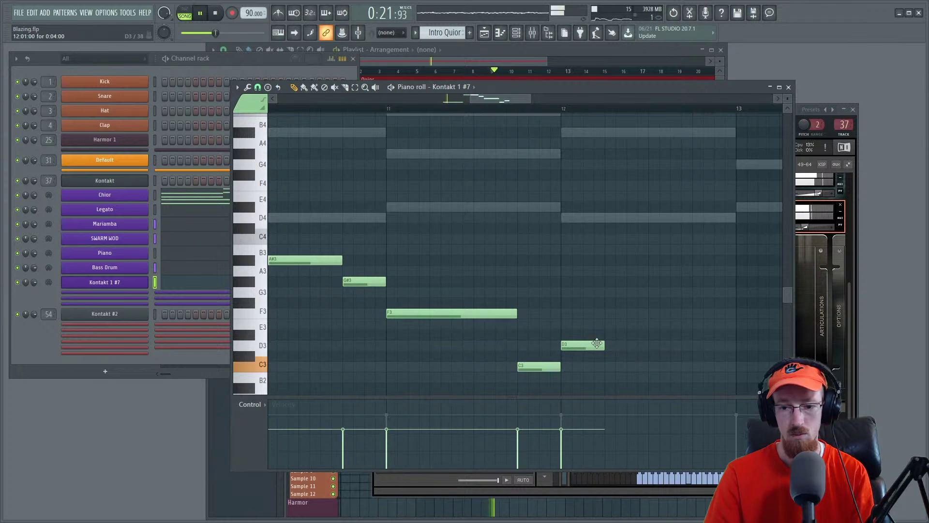
{"action": "scroll", "coordinate": [637, 288], "scroll_direction": "down", "scroll_amount": 5}
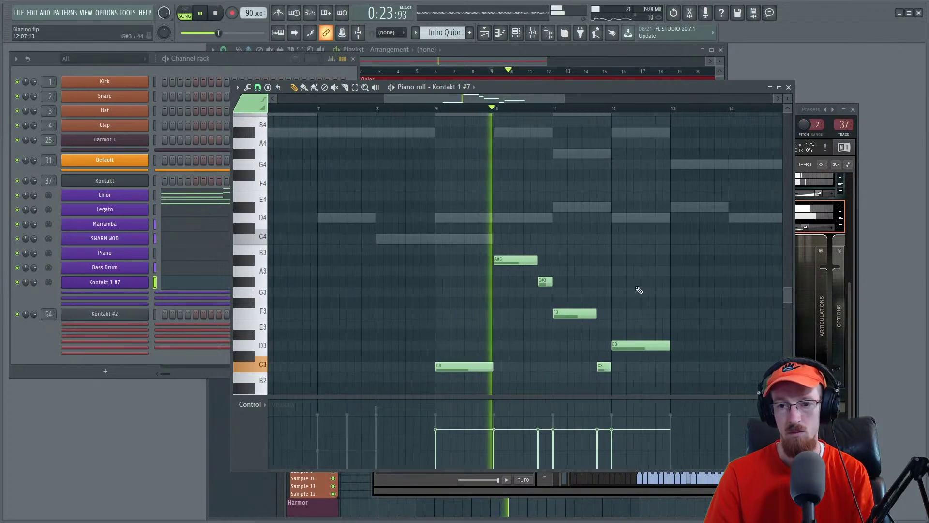
{"action": "scroll", "coordinate": [484, 275], "scroll_direction": "up", "scroll_amount": 4}
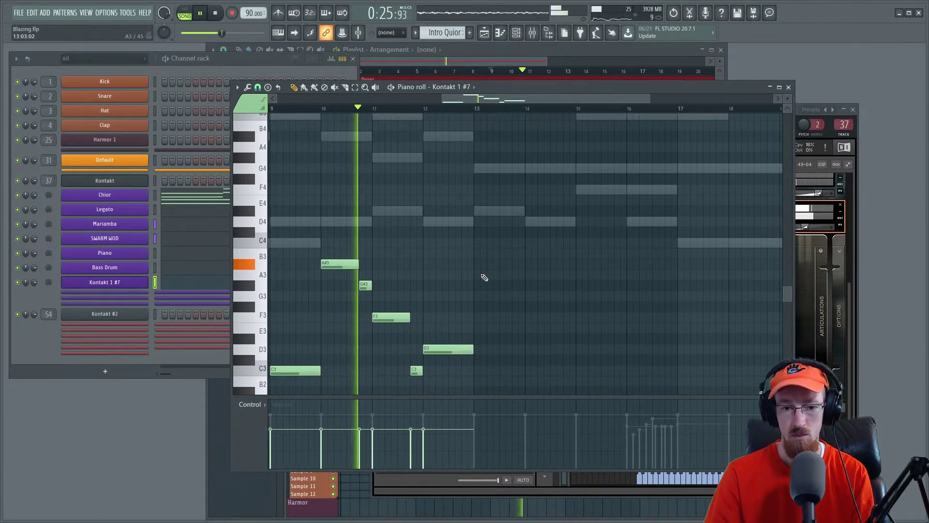
{"action": "scroll", "coordinate": [532, 298], "scroll_direction": "up", "scroll_amount": 2}
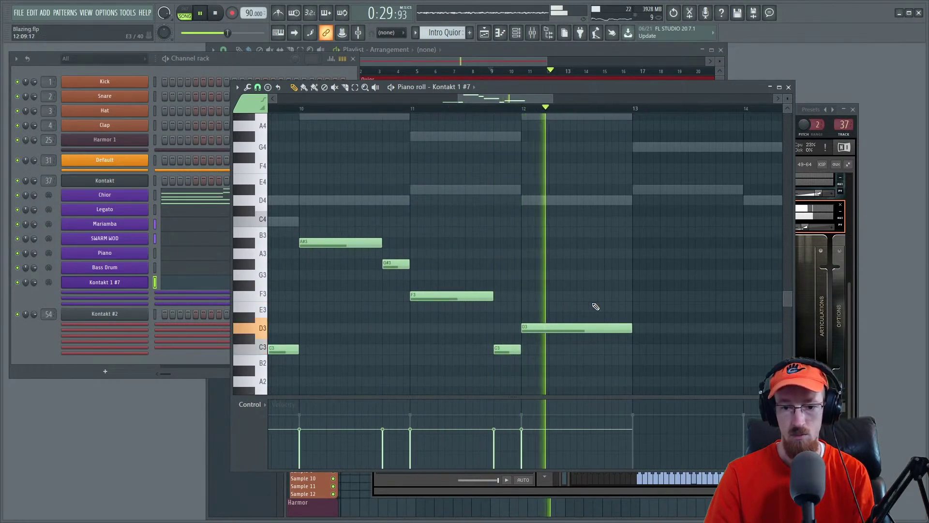
Step: Lower the Mariamba part's D#5 note in bar 12 to D5 and play from bar 12 to check it
{"action": "left_click_drag", "start_coordinate": [599, 312], "coordinate": [540, 320]}
{"action": "key", "text": "space"}
{"action": "right_click", "coordinate": [501, 210]}
{"action": "right_click", "coordinate": [502, 210]}
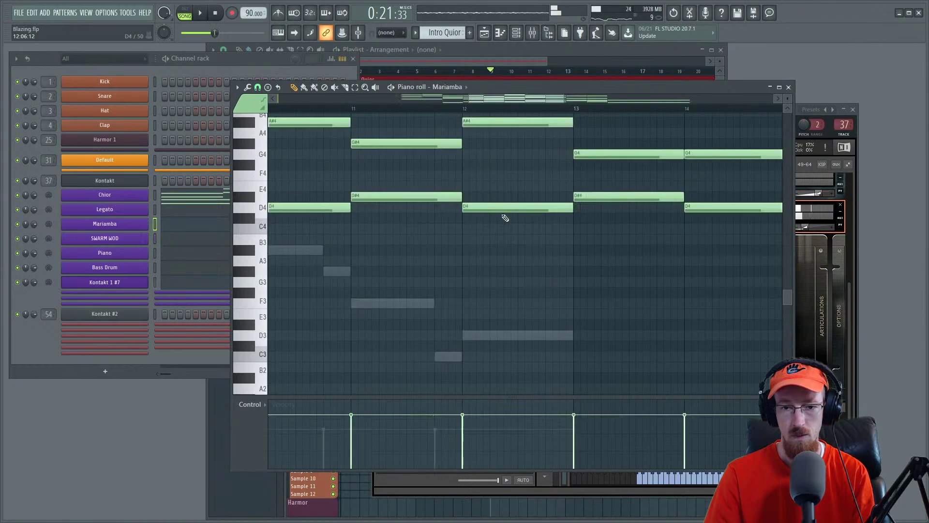
{"action": "scroll", "coordinate": [524, 277], "scroll_direction": "up", "scroll_amount": 5}
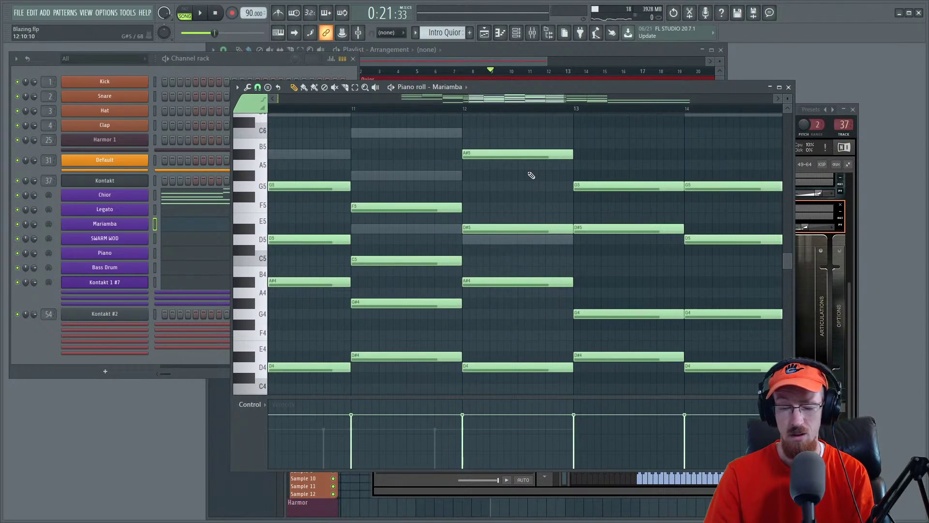
{"action": "scroll", "coordinate": [531, 175], "scroll_direction": "down", "scroll_amount": 5}
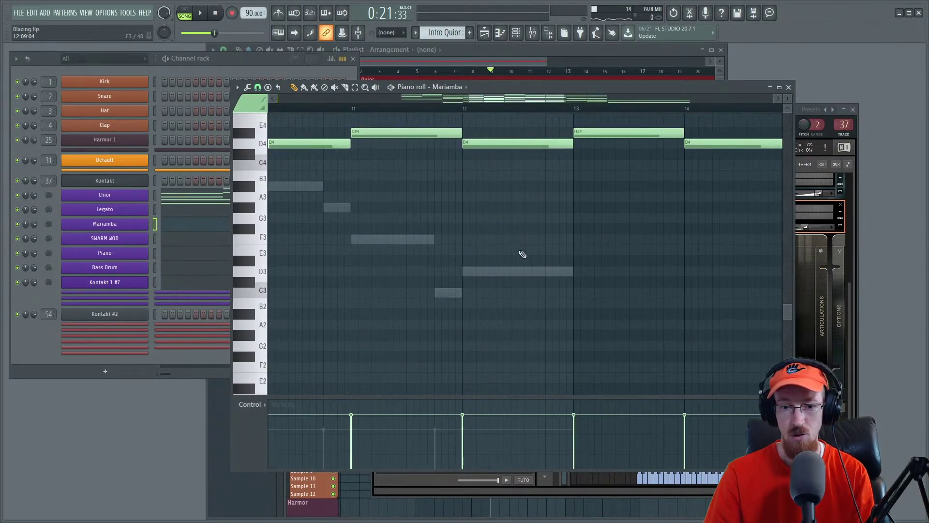
{"action": "scroll", "coordinate": [523, 259], "scroll_direction": "up", "scroll_amount": 5}
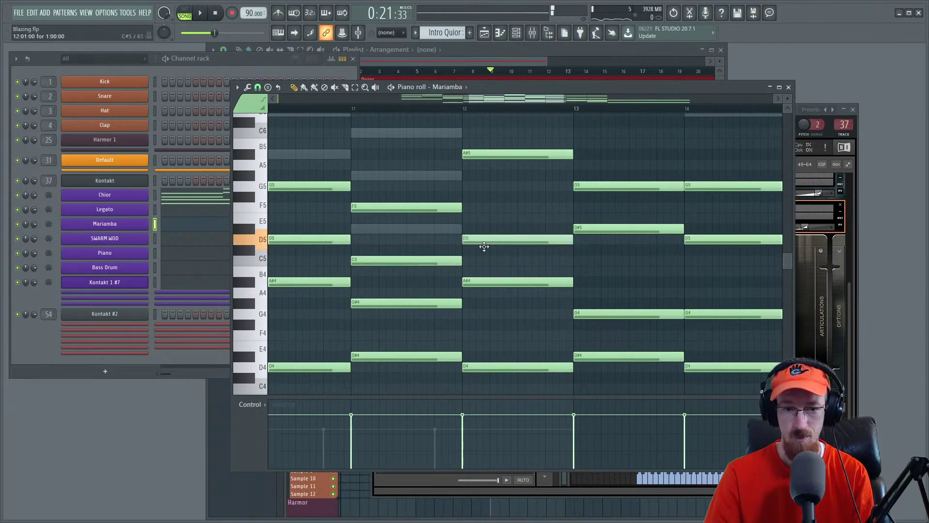
{"action": "left_click", "coordinate": [461, 109]}
{"action": "key", "text": "space"}
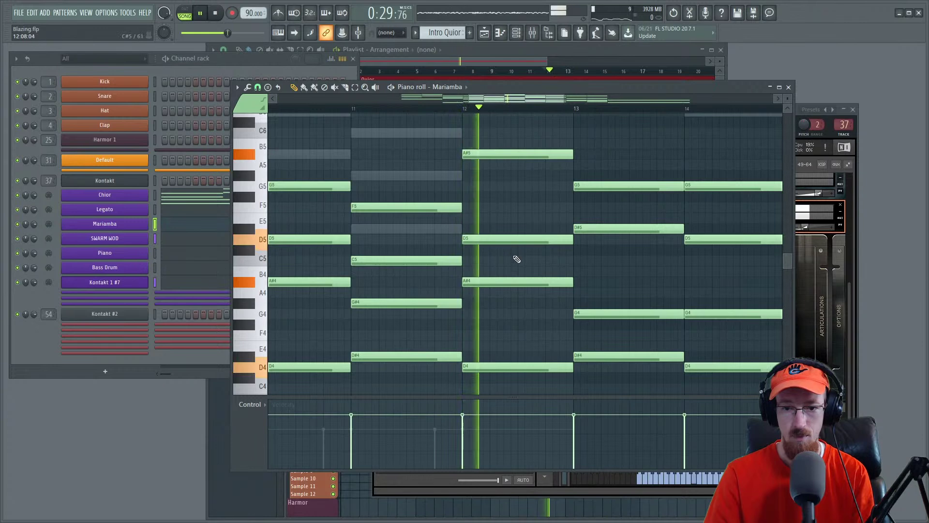
{"action": "scroll", "coordinate": [489, 272], "scroll_direction": "down", "scroll_amount": 5}
{"action": "key", "text": "space"}
Step: Check the Mariamba chord in bar 13, and add a three-beat D#3 and a one-beat G3 to the string line there
{"action": "double_click", "coordinate": [441, 283]}
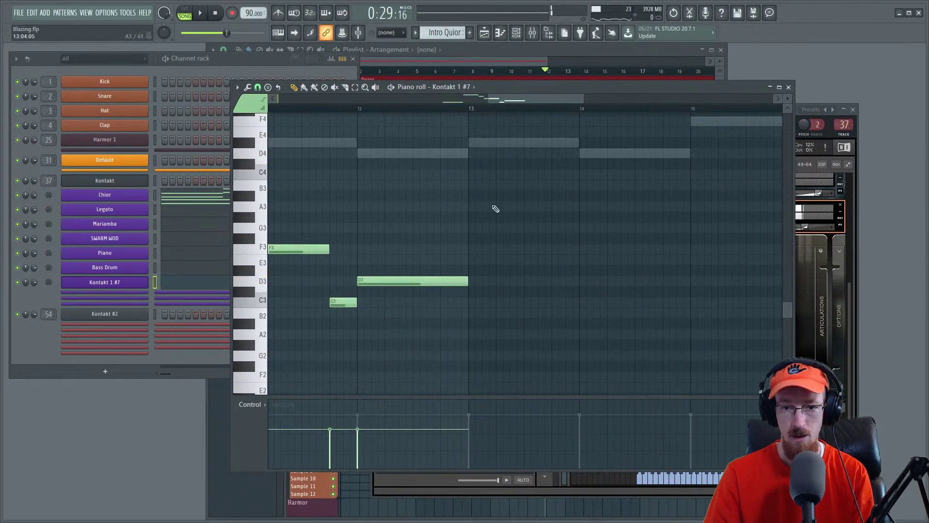
{"action": "double_click", "coordinate": [507, 145]}
{"action": "scroll", "coordinate": [573, 253], "scroll_direction": "up", "scroll_amount": 5}
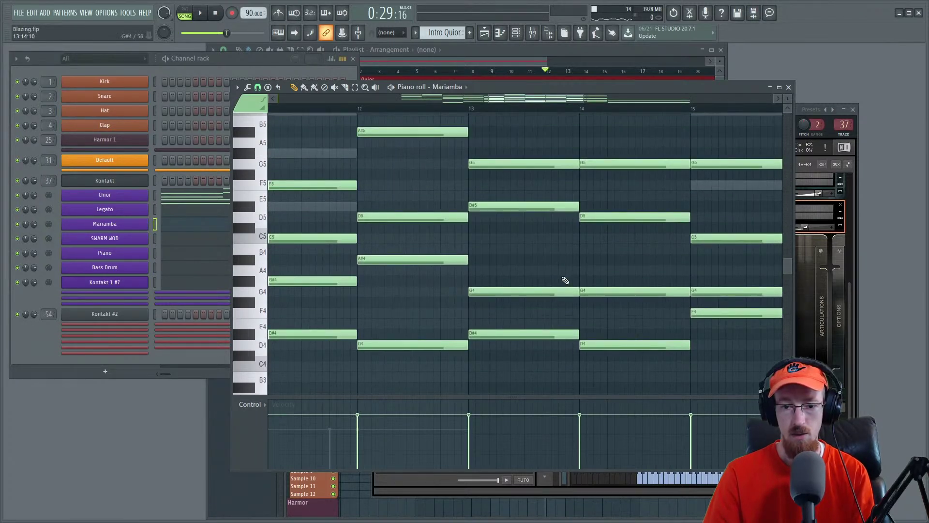
{"action": "scroll", "coordinate": [538, 270], "scroll_direction": "down", "scroll_amount": 5}
{"action": "double_click", "coordinate": [443, 255]}
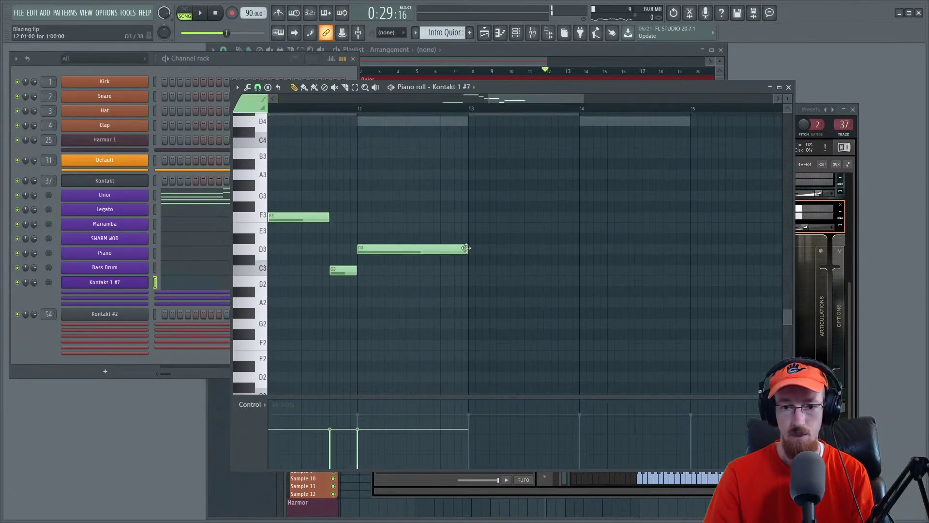
{"action": "left_click_drag", "start_coordinate": [546, 257], "coordinate": [450, 314]}
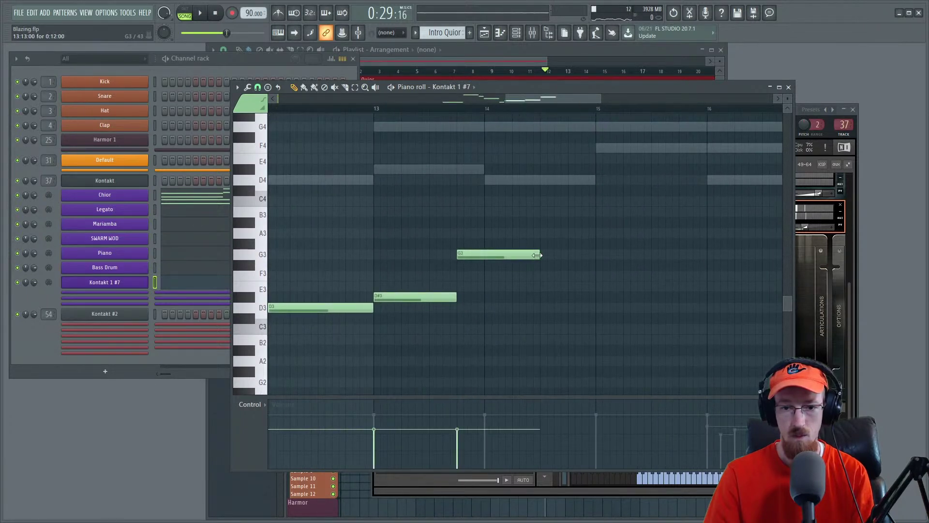
{"action": "scroll", "coordinate": [498, 260], "scroll_direction": "up", "scroll_amount": 2}
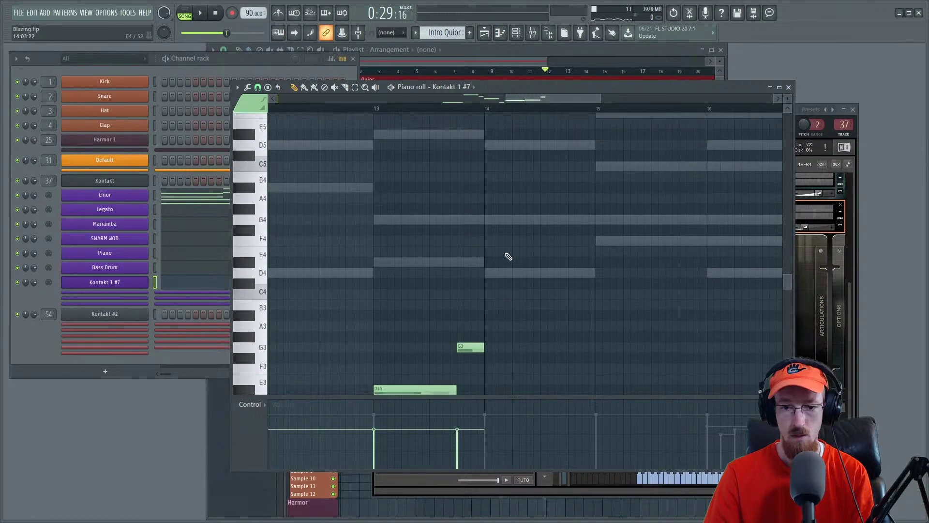
Step: Check the Mariamba chord in bar 14 and extend the last G3 string note to bar 15
{"action": "double_click", "coordinate": [520, 275]}
{"action": "scroll", "coordinate": [566, 249], "scroll_direction": "up", "scroll_amount": 1}
{"action": "scroll", "coordinate": [573, 261], "scroll_direction": "down", "scroll_amount": 3}
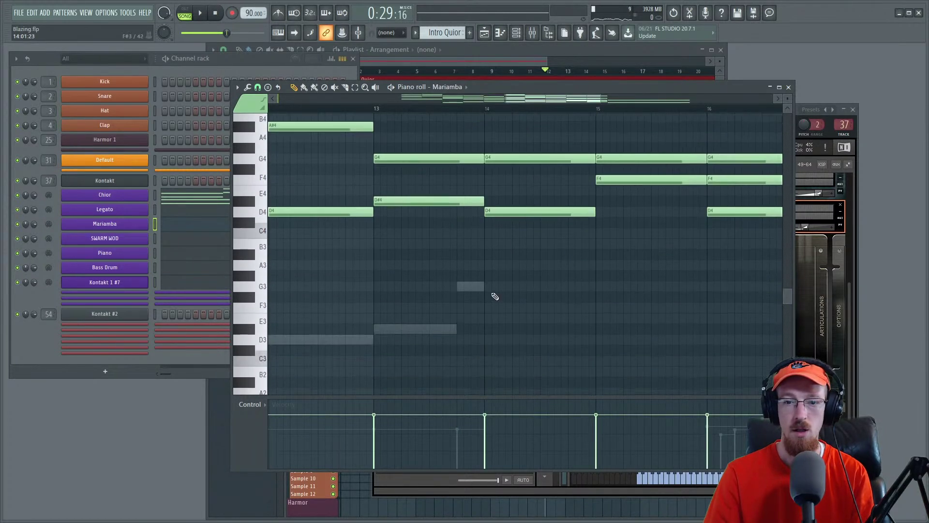
{"action": "double_click", "coordinate": [462, 287]}
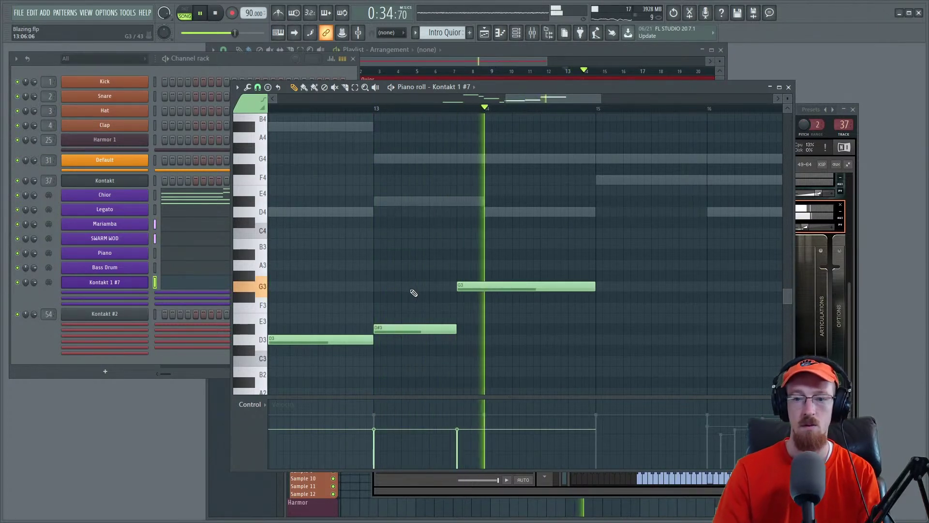
Step: Make the G3 string note a one-bar note starting at bar 14 and fill the beat before it with F3
{"action": "left_click_drag", "start_coordinate": [491, 287], "coordinate": [518, 287]}
{"action": "left_click", "coordinate": [464, 306]}
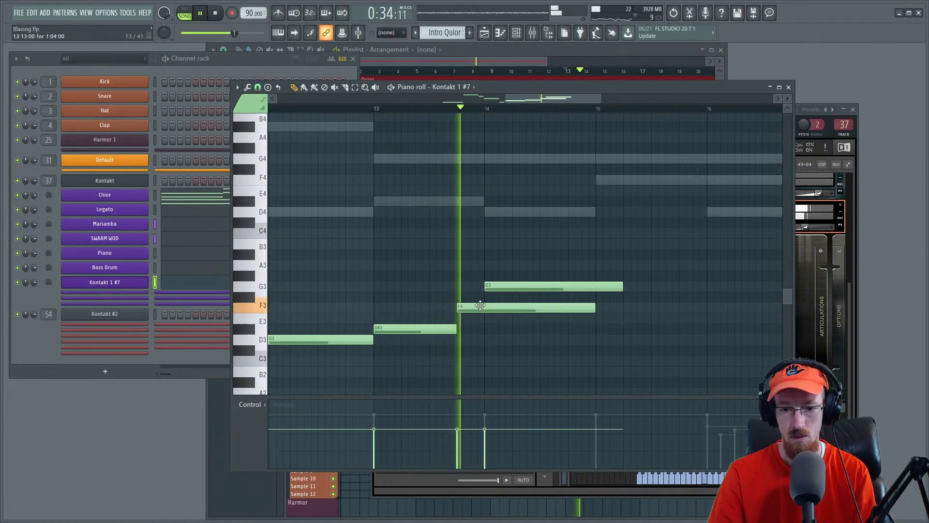
{"action": "left_click_drag", "start_coordinate": [595, 308], "coordinate": [488, 313]}
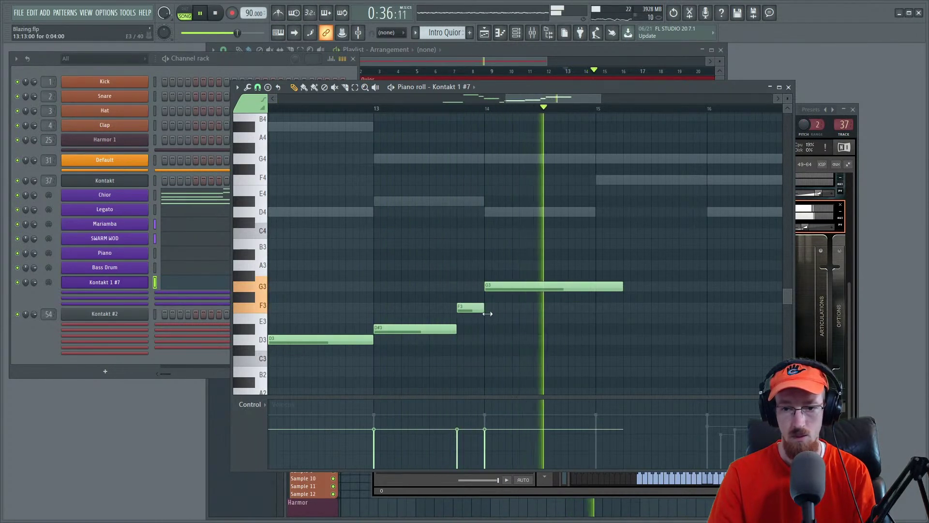
{"action": "left_click_drag", "start_coordinate": [638, 293], "coordinate": [535, 313]}
{"action": "key", "text": "space"}
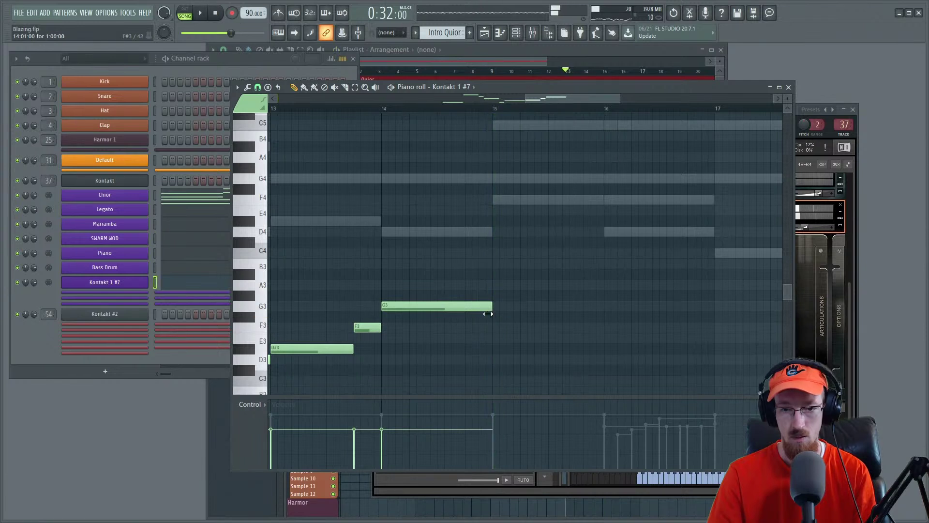
Step: Check the Mariamba chords in bars 15–16, and add a three-beat F3, a one-beat G#3 and a one-bar G3 to the string line
{"action": "double_click", "coordinate": [504, 180]}
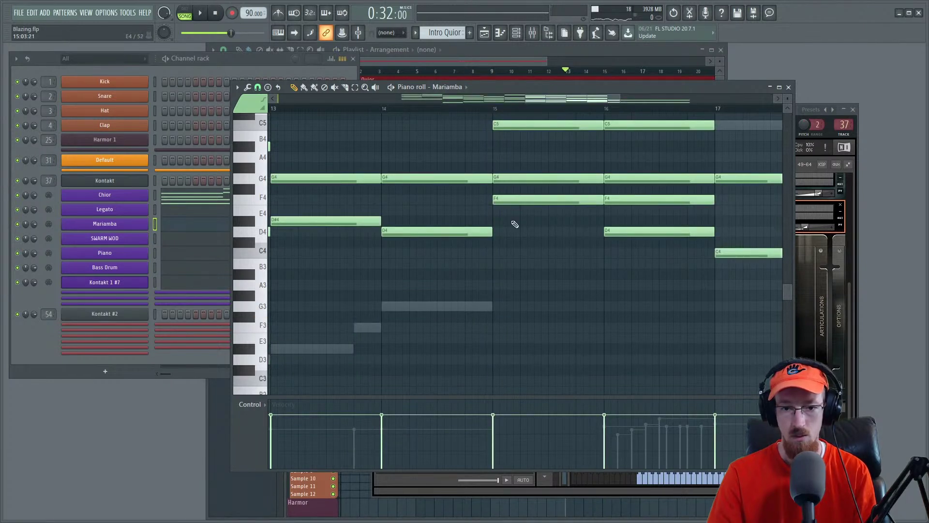
{"action": "double_click", "coordinate": [469, 308]}
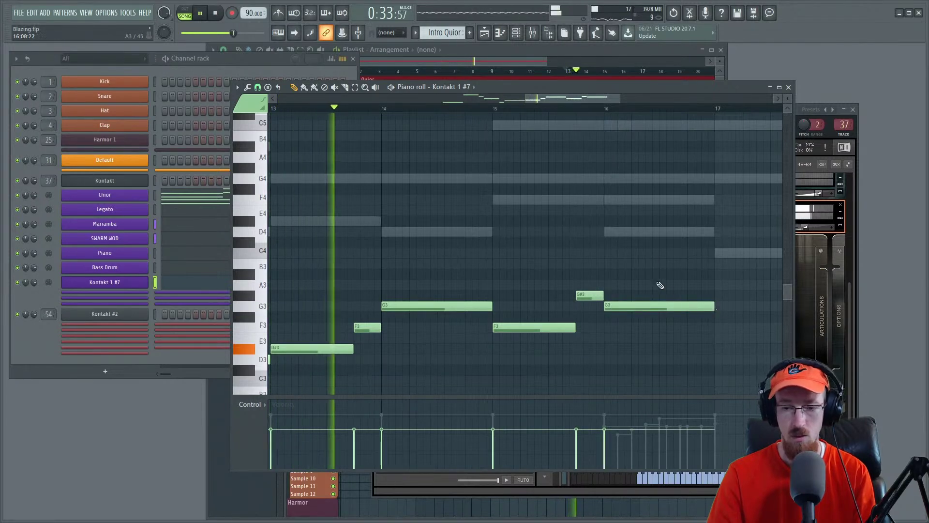
{"action": "scroll", "coordinate": [615, 270], "scroll_direction": "down", "scroll_amount": 2}
{"action": "left_click_drag", "start_coordinate": [615, 270], "coordinate": [523, 298]}
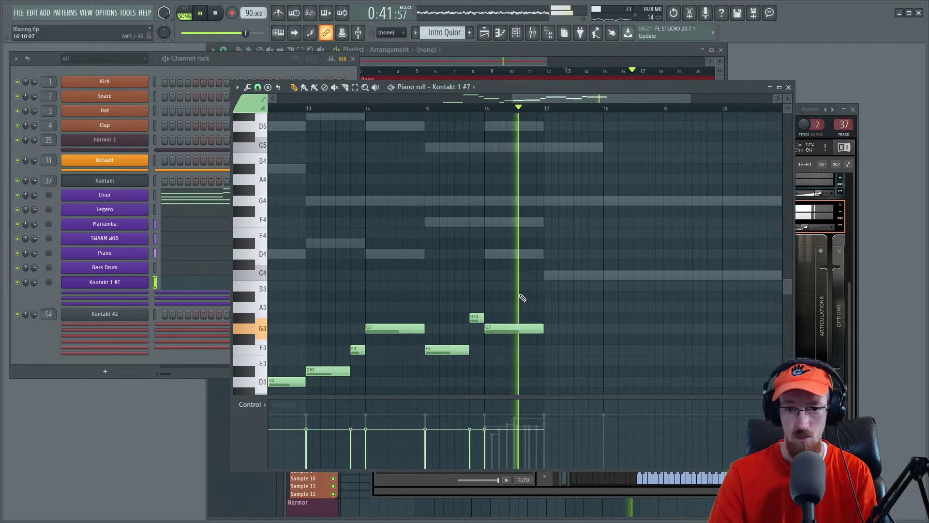
Step: Add a one-bar C3 note to the string line at bar 17 and play from bar 13
{"action": "scroll", "coordinate": [552, 376], "scroll_direction": "down", "scroll_amount": 3}
{"action": "key", "text": "space"}
{"action": "left_click", "coordinate": [548, 338]}
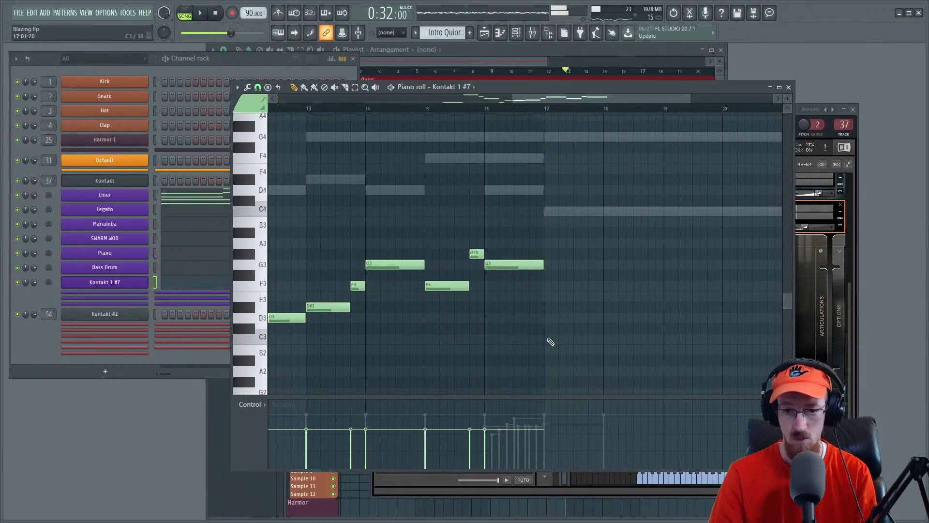
{"action": "double_click", "coordinate": [585, 341]}
{"action": "left_click", "coordinate": [526, 199]}
{"action": "key", "text": "space"}
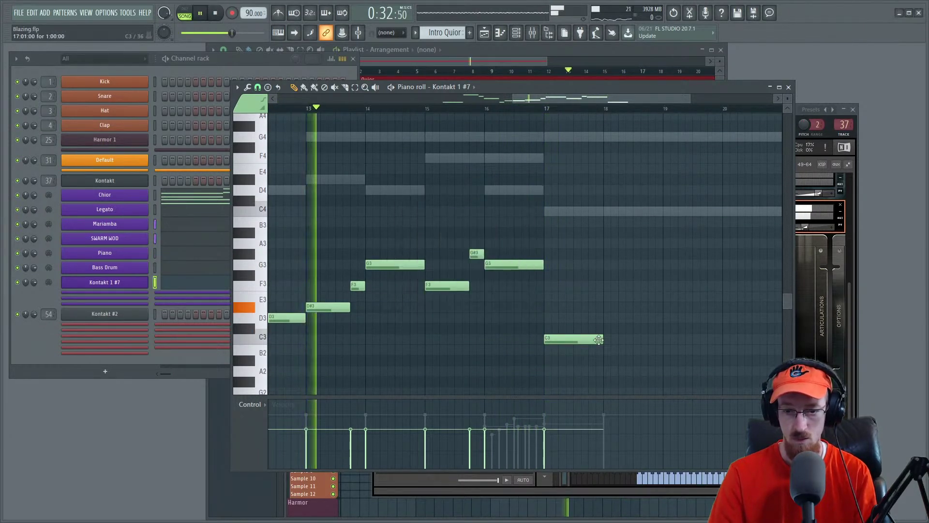
Step: Extend the string line's final C3 note to bar 21 and listen to the line through to it
{"action": "left_click_drag", "start_coordinate": [602, 338], "coordinate": [727, 355]}
{"action": "scroll", "coordinate": [560, 336], "scroll_direction": "down", "scroll_amount": 3, "text": "ctrl"}
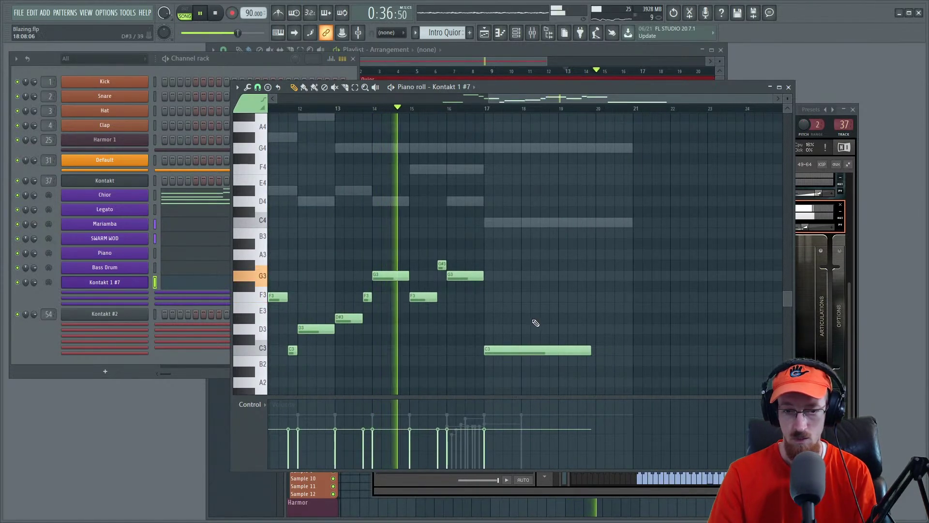
{"action": "scroll", "coordinate": [523, 311], "scroll_direction": "up", "scroll_amount": 3, "text": "ctrl"}
{"action": "left_click_drag", "start_coordinate": [658, 352], "coordinate": [730, 363]}
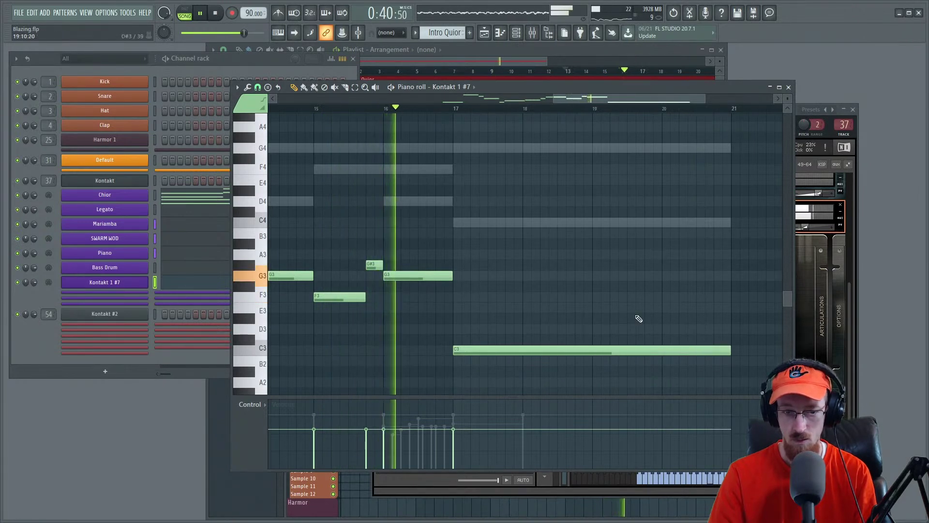
{"action": "scroll", "coordinate": [592, 306], "scroll_direction": "down", "scroll_amount": 3, "text": "ctrl"}
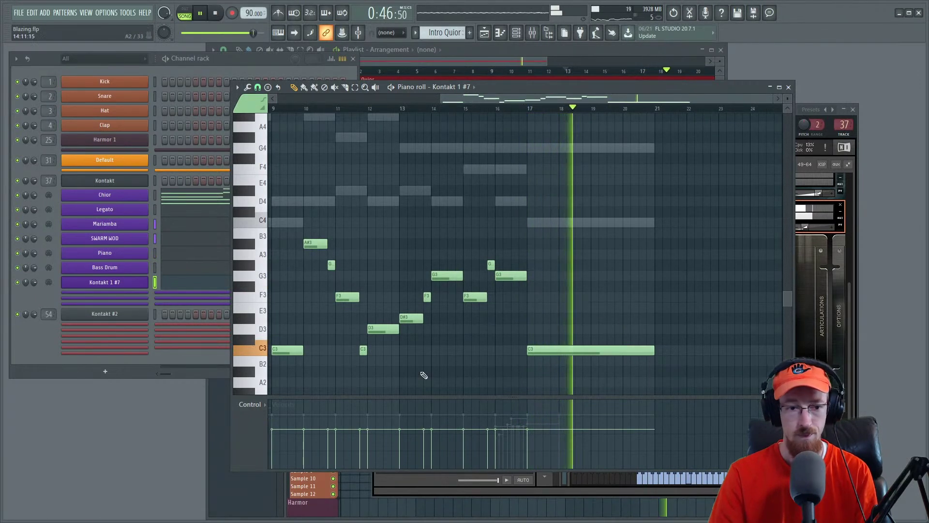
Step: Rename the string line's channel BASS and open its Dynamics controller events in the piano roll
{"action": "left_click", "coordinate": [125, 288]}
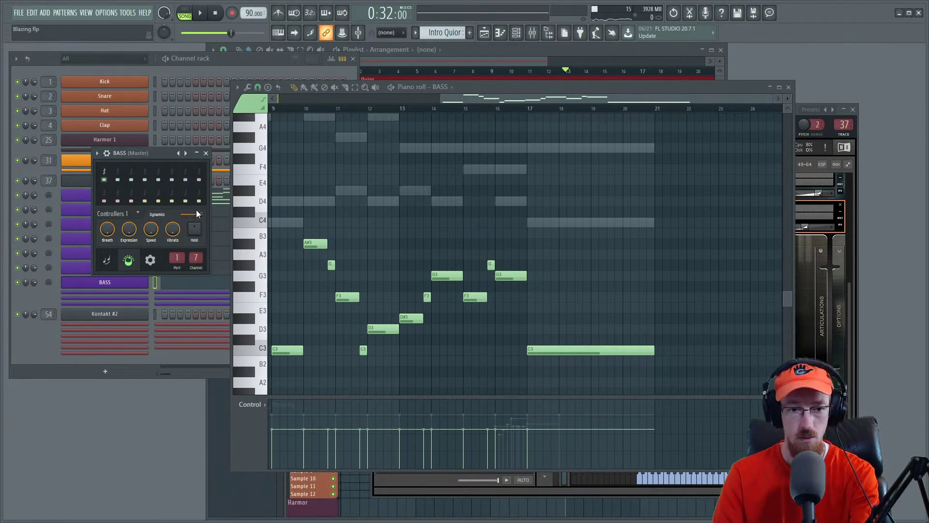
{"action": "left_click_drag", "start_coordinate": [202, 214], "coordinate": [190, 214]}
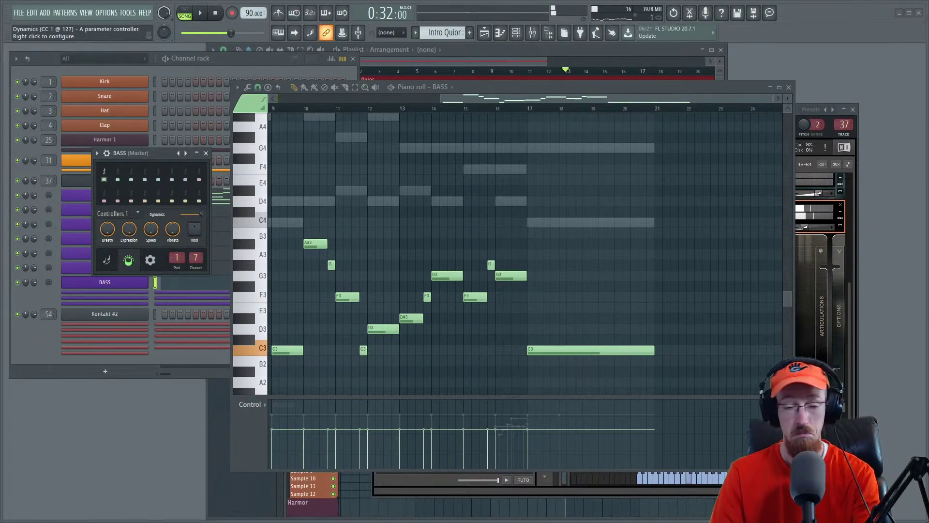
{"action": "right_click", "coordinate": [202, 215]}
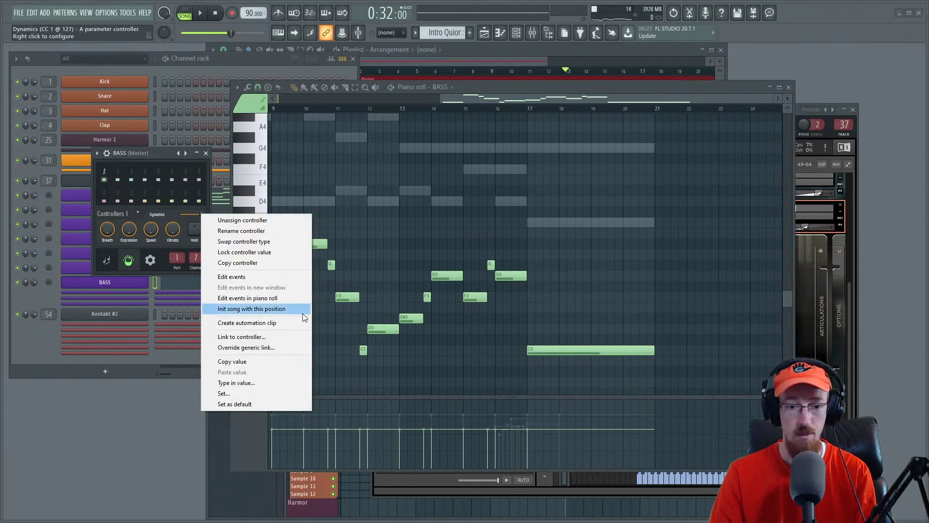
{"action": "left_click", "coordinate": [297, 299]}
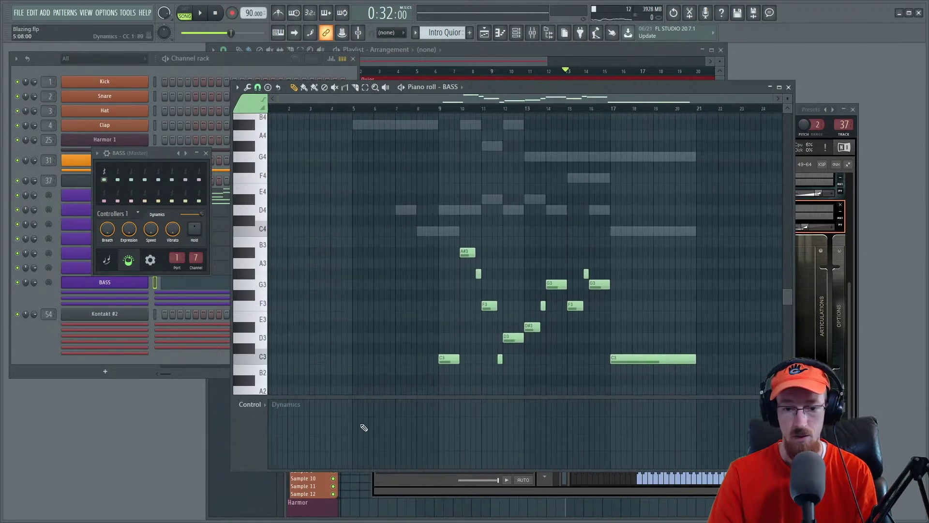
Step: Draw a steady high Dynamics level from just before bar 9 and fade it down from mid-bar 17 to the end of bar 18
{"action": "left_click", "coordinate": [441, 421]}
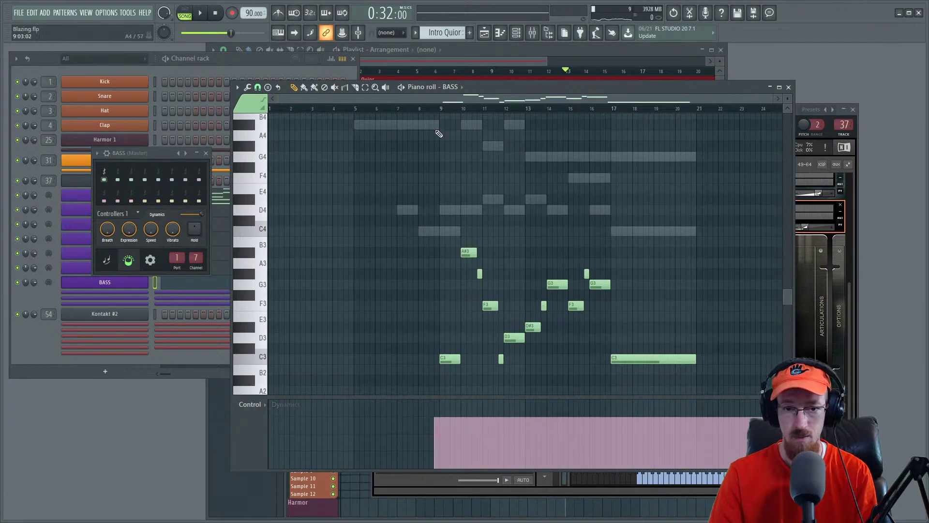
{"action": "scroll", "coordinate": [510, 315], "scroll_direction": "up", "scroll_amount": 5}
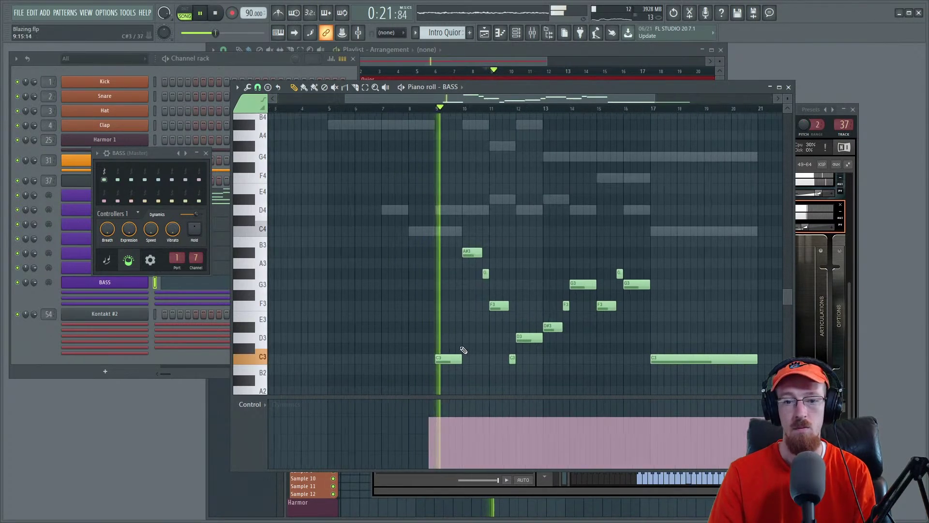
{"action": "left_click_drag", "start_coordinate": [511, 364], "coordinate": [412, 335]}
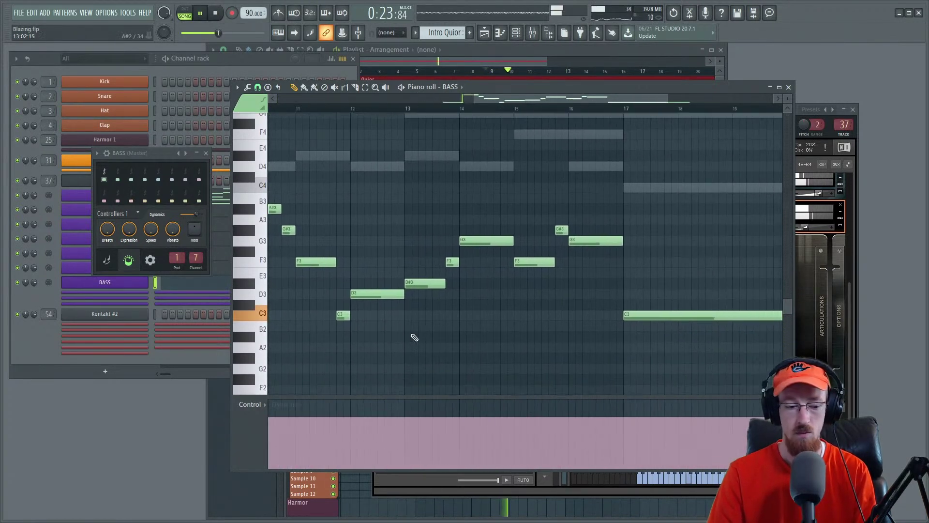
{"action": "left_click", "coordinate": [624, 419]}
{"action": "left_click_drag", "start_coordinate": [655, 418], "coordinate": [731, 464]}
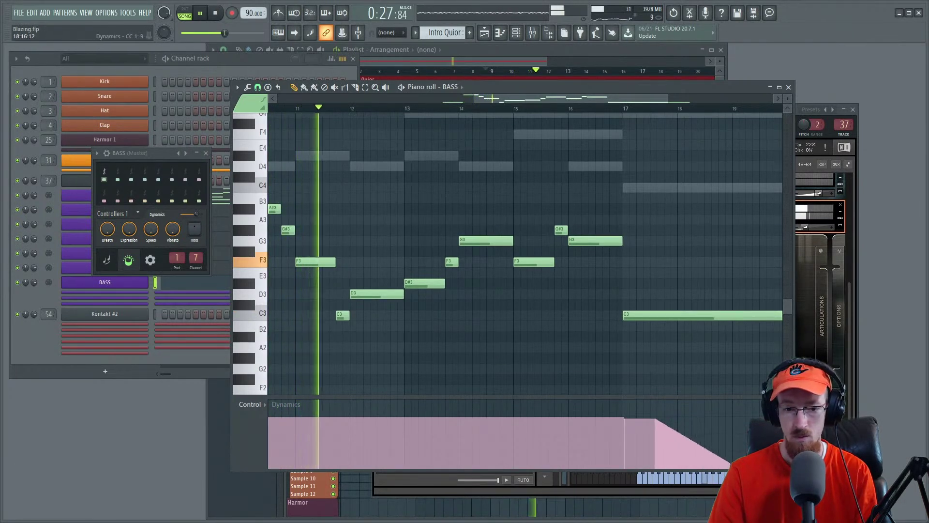
Step: Draw a gradual Dynamics rise from the end of bar 11 through bar 12 and play the BASS part from bar 9
{"action": "scroll", "coordinate": [419, 375], "scroll_direction": "down", "scroll_amount": 3}
{"action": "left_click_drag", "start_coordinate": [352, 422], "coordinate": [426, 408]}
{"action": "key", "text": "space"}
{"action": "scroll", "coordinate": [401, 365], "scroll_direction": "up", "scroll_amount": 4}
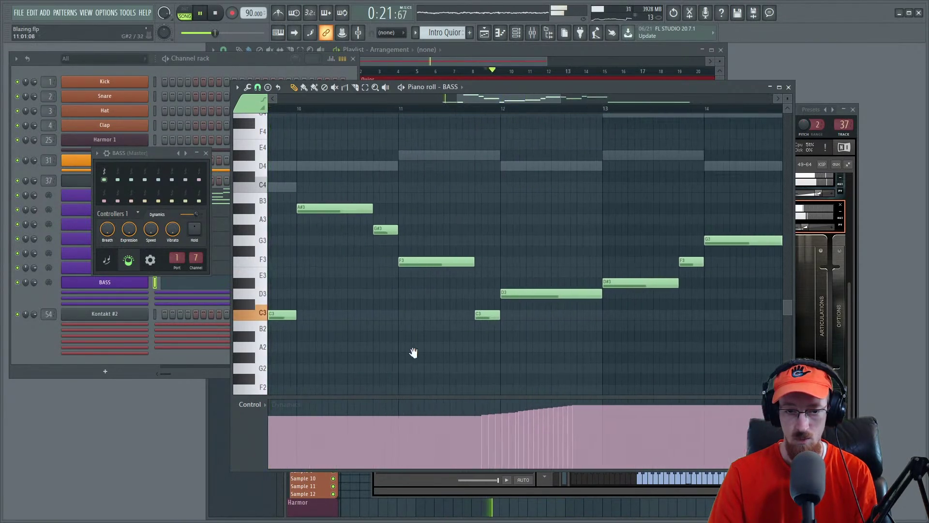
Step: Shape the BASS Dynamics automation with a rise around bar 10 and gentle swells across bars 14 to 17
{"action": "left_click_drag", "start_coordinate": [371, 419], "coordinate": [473, 411]}
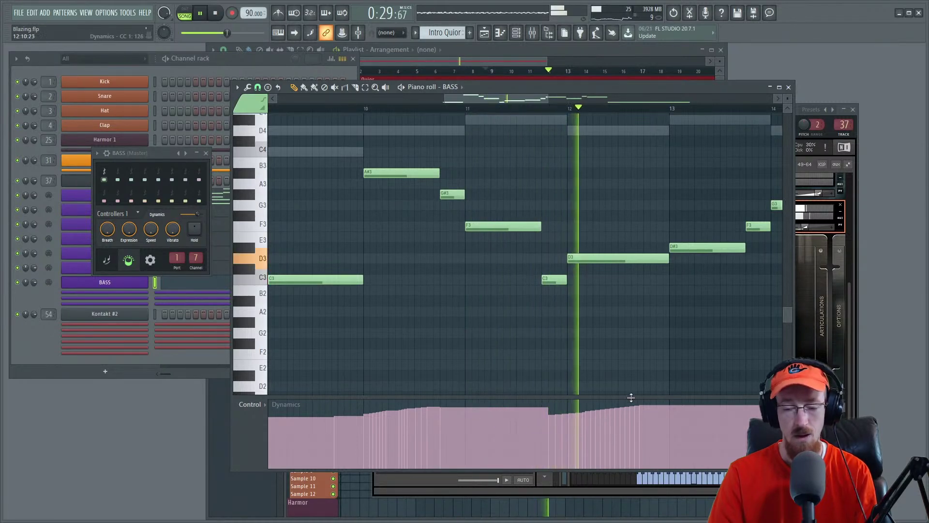
{"action": "scroll", "coordinate": [509, 383], "scroll_direction": "down", "scroll_amount": 1}
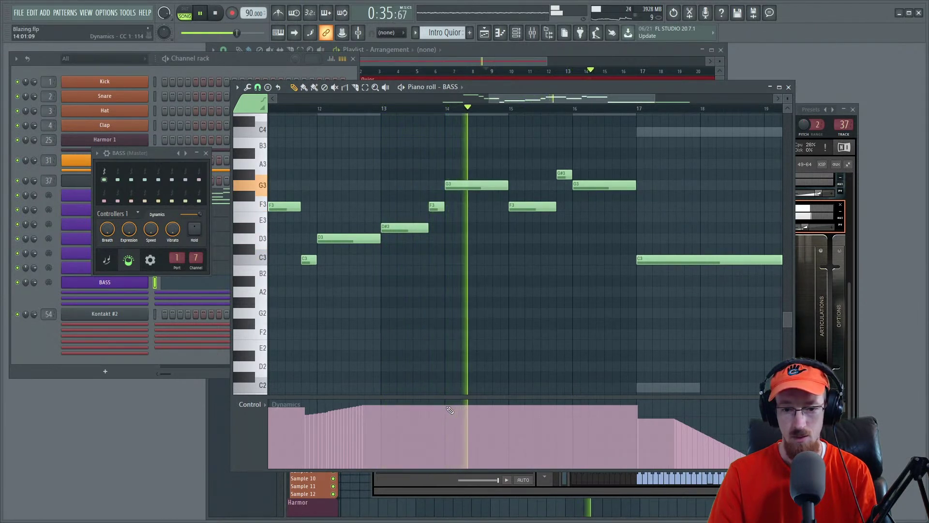
{"action": "left_click_drag", "start_coordinate": [447, 407], "coordinate": [634, 408]}
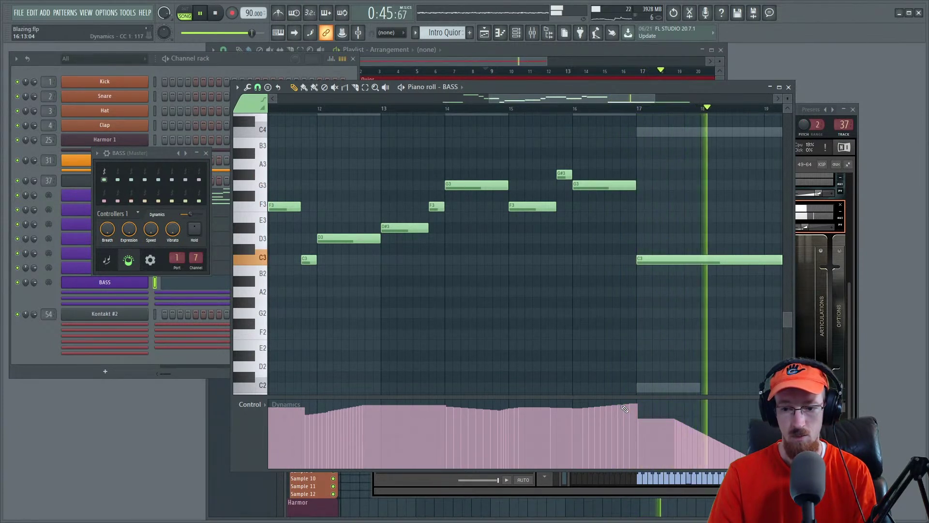
{"action": "scroll", "coordinate": [518, 324], "scroll_direction": "down", "scroll_amount": 5}
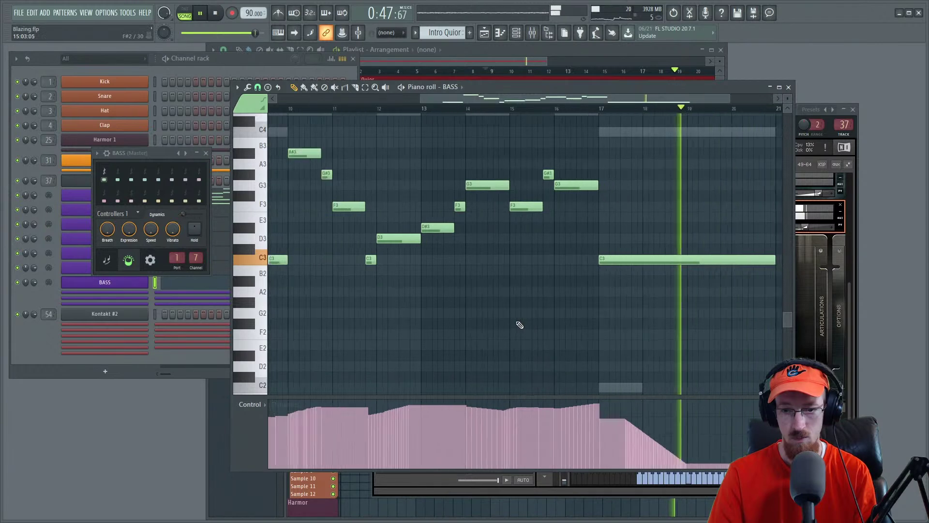
{"action": "scroll", "coordinate": [666, 224], "scroll_direction": "up", "scroll_amount": 5}
{"action": "scroll", "coordinate": [647, 199], "scroll_direction": "up", "scroll_amount": 3}
{"action": "key", "text": "space"}
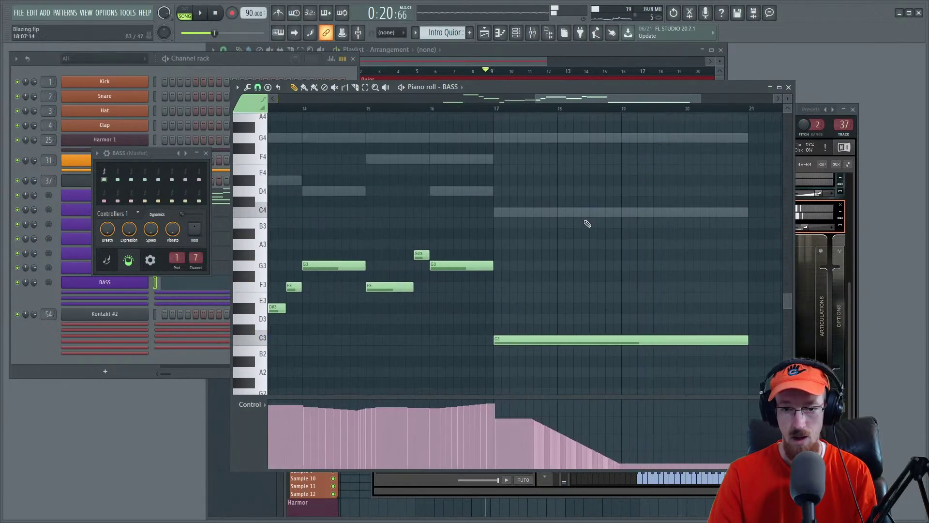
Step: Draw a Dynamics fade-out from about bar 19 to bar 21 in the SWARM WOD piano roll, with the Mariamba controllers open
{"action": "left_click", "coordinate": [231, 212]}
{"action": "left_click", "coordinate": [210, 153]}
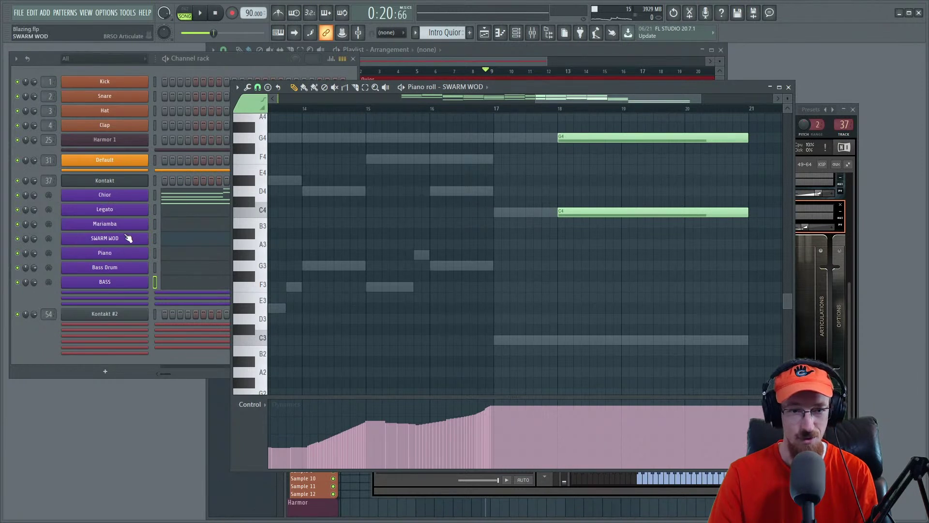
{"action": "left_click", "coordinate": [116, 228]}
{"action": "right_click", "coordinate": [193, 213]}
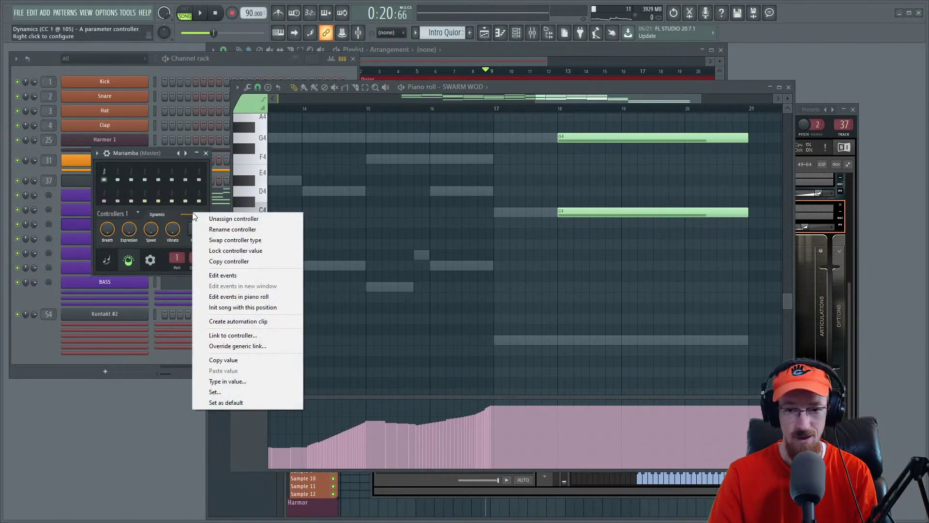
{"action": "left_click", "coordinate": [586, 93]}
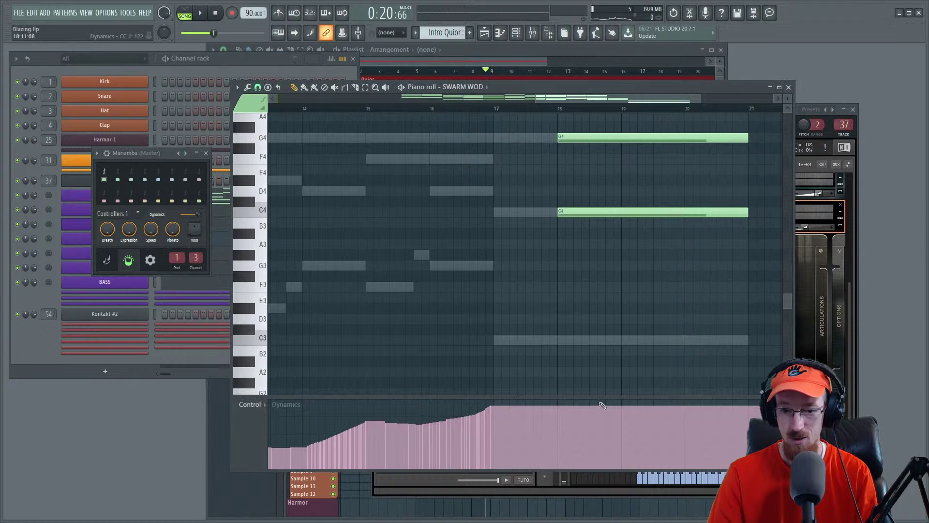
{"action": "left_click_drag", "start_coordinate": [620, 409], "coordinate": [735, 458]}
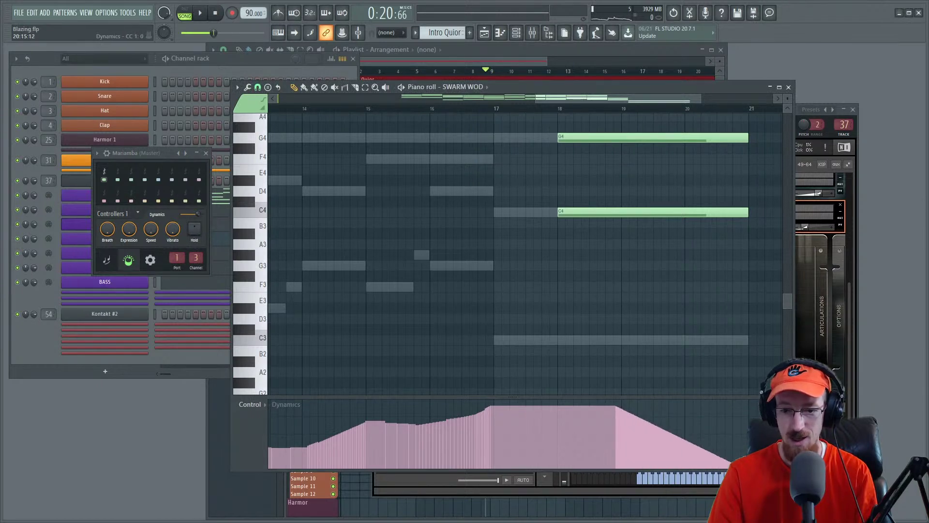
Step: Redraw the SWARM WOD Dynamics fade-out to start at bar 18 and fall to near zero before bar 20
{"action": "left_click", "coordinate": [494, 111]}
{"action": "key", "text": "space"}
{"action": "scroll", "coordinate": [442, 307], "scroll_direction": "down", "scroll_amount": 3}
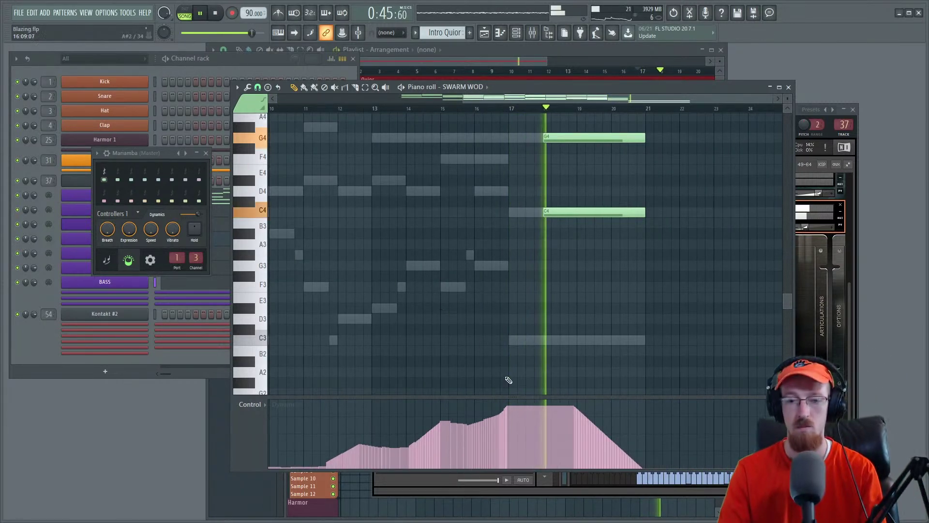
{"action": "left_click_drag", "start_coordinate": [541, 406], "coordinate": [632, 468]}
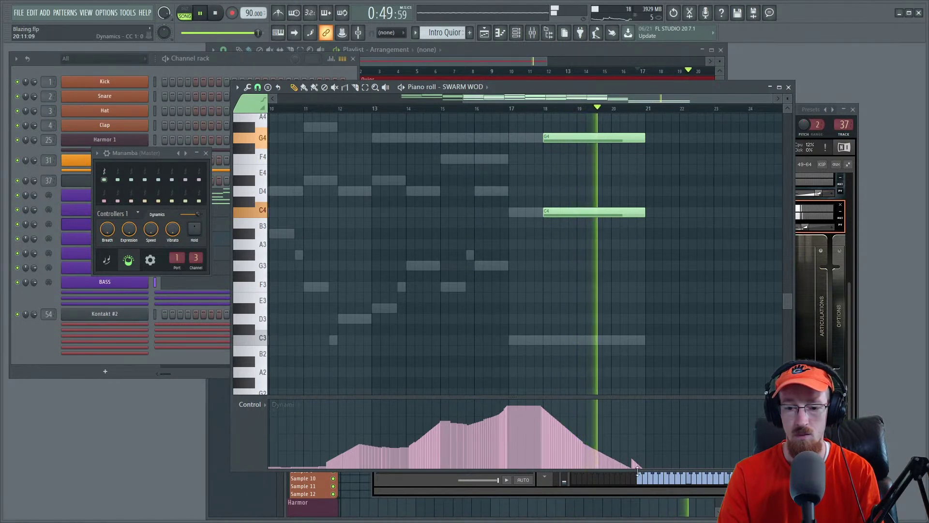
{"action": "mouse_move", "coordinate": [581, 443]}
{"action": "left_mouse_down"}
{"action": "mouse_move", "coordinate": [601, 464]}
{"action": "mouse_move", "coordinate": [643, 473]}
{"action": "left_mouse_up"}
{"action": "key", "text": "space"}
{"action": "key", "text": "space"}
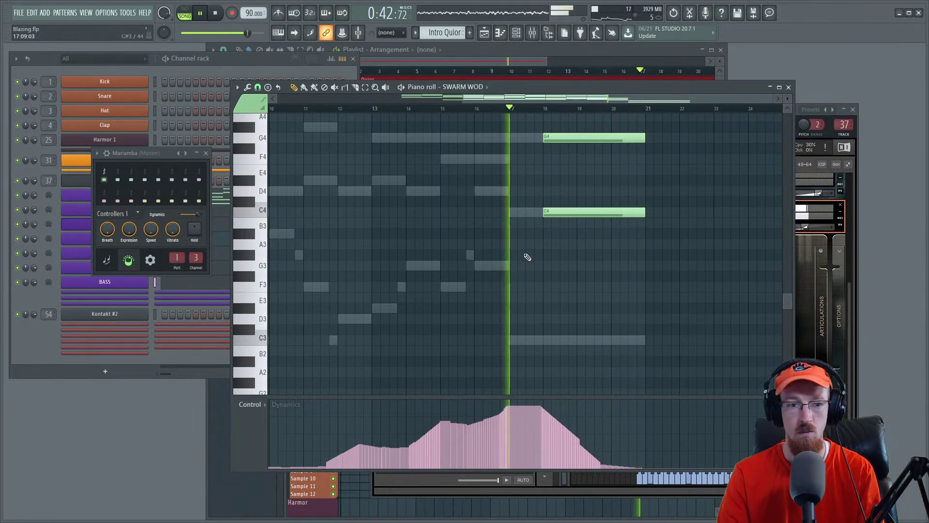
Step: Show Mariamba's Expression events in the piano roll and set them to maximum from about bar 12 onward
{"action": "right_click", "coordinate": [129, 232]}
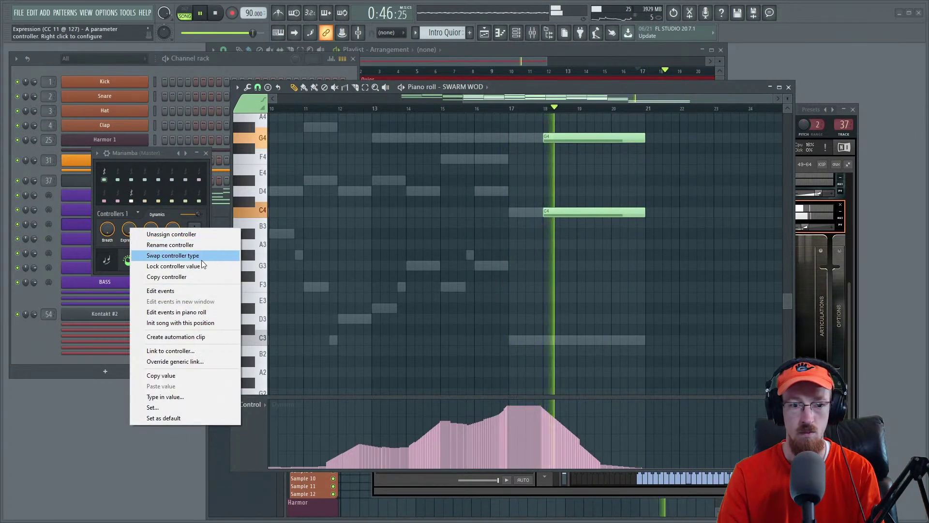
{"action": "left_click", "coordinate": [207, 312]}
{"action": "left_click", "coordinate": [375, 391]}
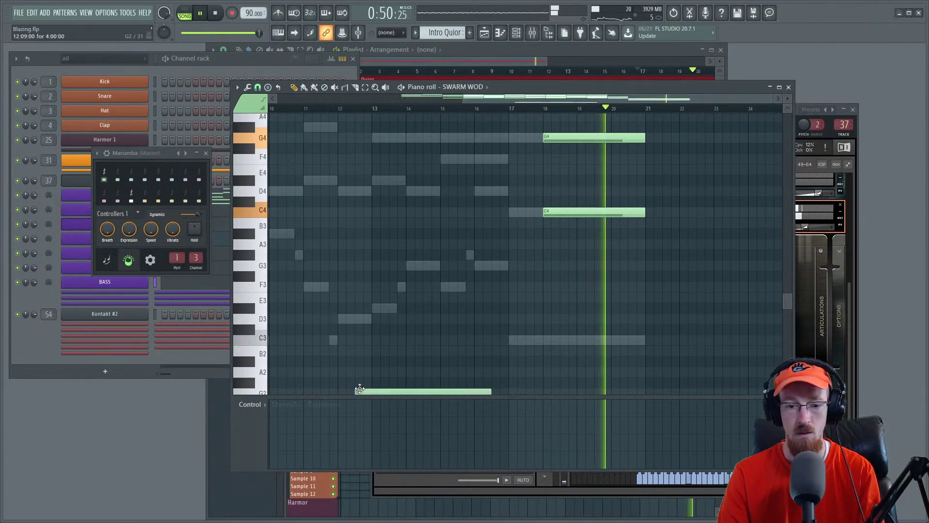
{"action": "right_click", "coordinate": [380, 391]}
{"action": "left_click", "coordinate": [365, 401]}
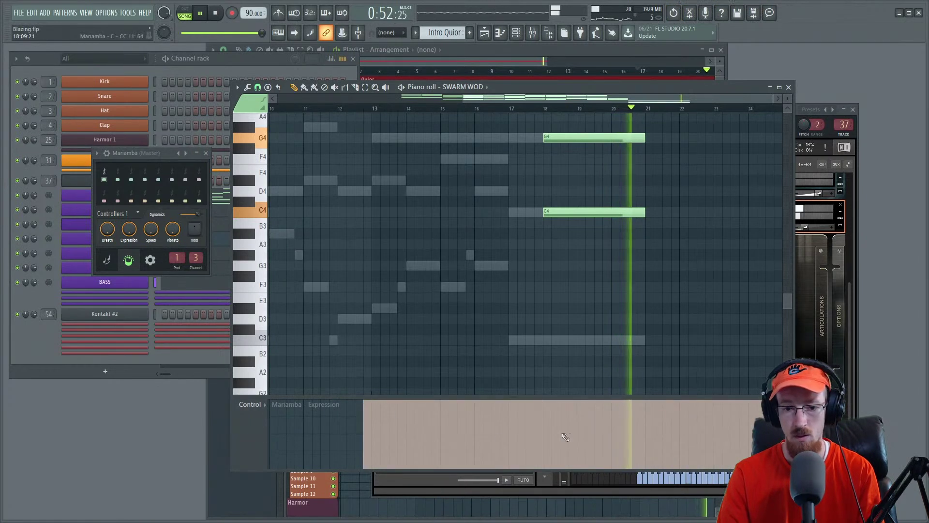
Step: Draw a curved Mariamba Expression fade-out from bar 18 down to zero at about bar 20
{"action": "left_click_drag", "start_coordinate": [577, 400], "coordinate": [639, 464]}
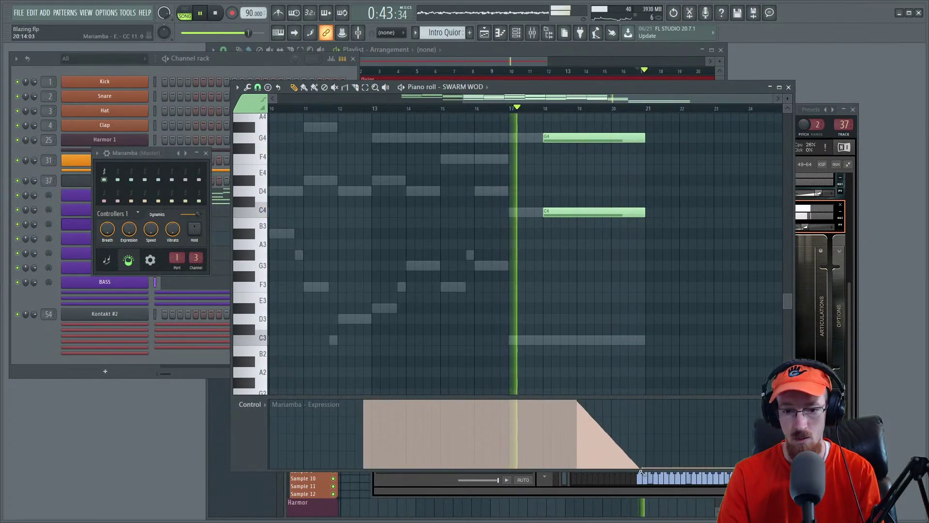
{"action": "mouse_move", "coordinate": [545, 400]}
{"action": "left_mouse_down"}
{"action": "mouse_move", "coordinate": [565, 403]}
{"action": "mouse_move", "coordinate": [614, 468]}
{"action": "mouse_move", "coordinate": [642, 470]}
{"action": "mouse_move", "coordinate": [606, 462]}
{"action": "left_mouse_up"}
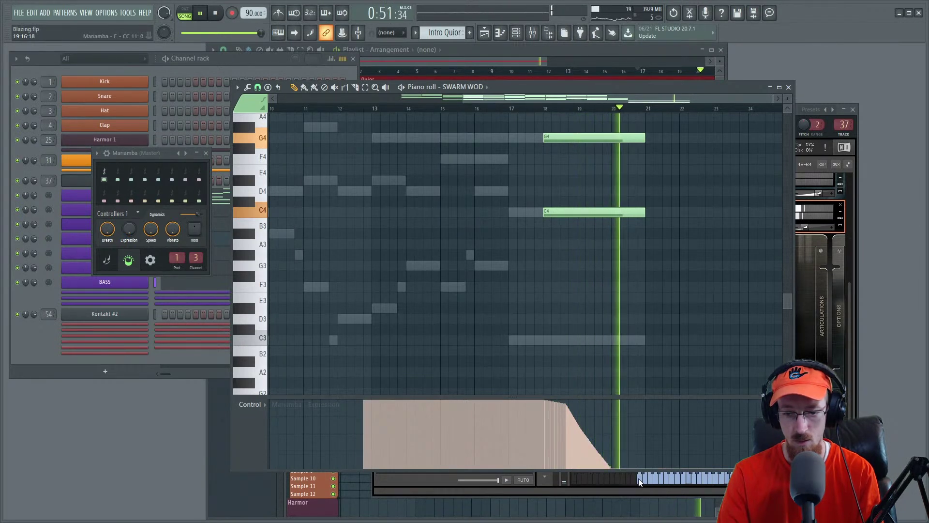
{"action": "scroll", "coordinate": [600, 381], "scroll_direction": "down", "scroll_amount": 3}
{"action": "key", "text": "space"}
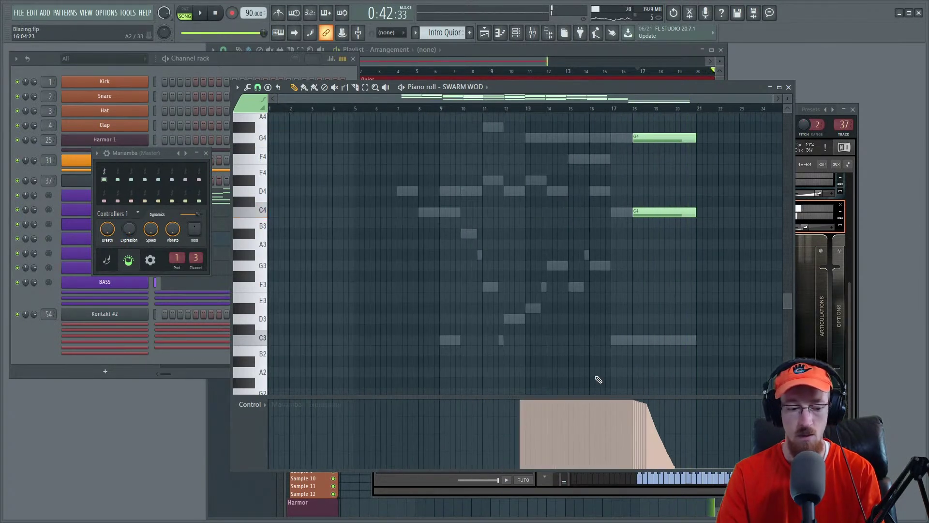
Step: Play the playlist arrangement from the start and close the Mariamba controller window
{"action": "left_click", "coordinate": [524, 64]}
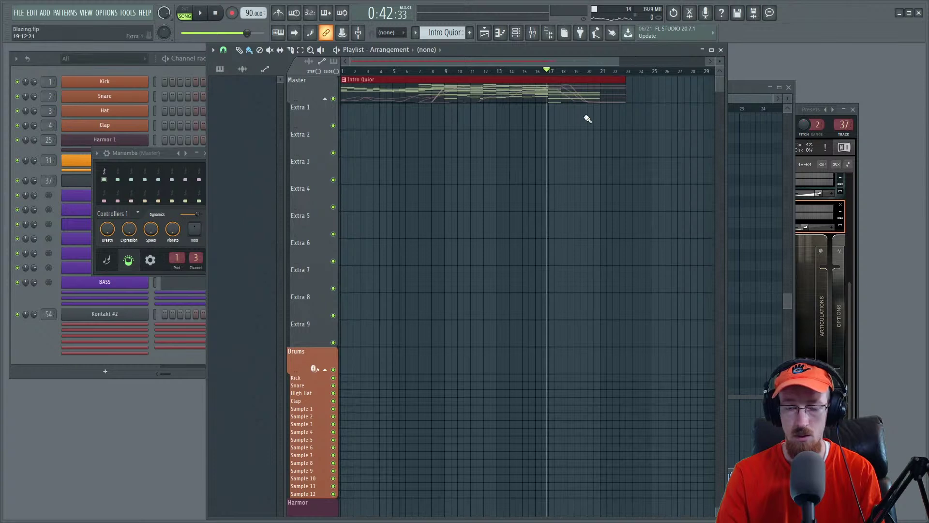
{"action": "left_click_drag", "start_coordinate": [482, 70], "coordinate": [337, 74]}
{"action": "key", "text": "space"}
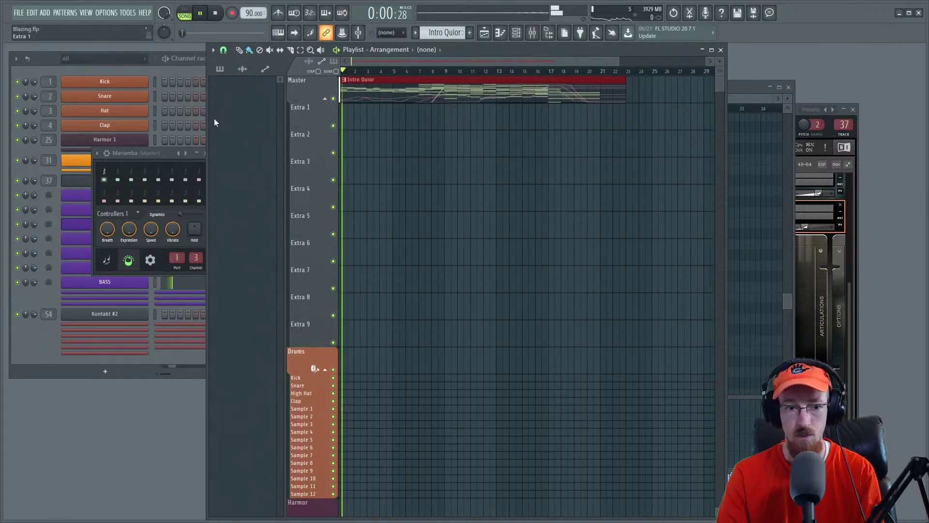
{"action": "left_click", "coordinate": [204, 153]}
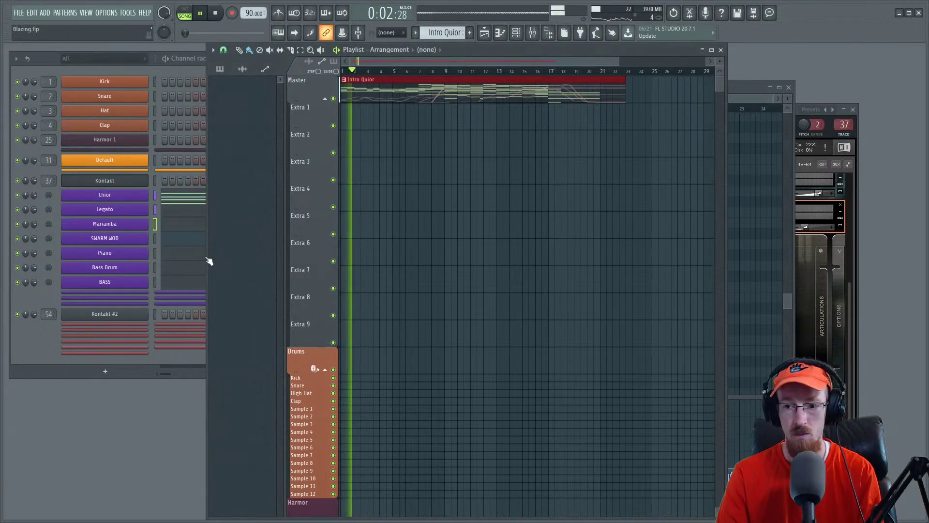
Step: Collapse 8DIO Majestica Strings 03 Legato in the Kontakt rack and return the stopped playhead to bar 9
{"action": "left_click", "coordinate": [852, 196]}
{"action": "left_click_drag", "start_coordinate": [851, 309], "coordinate": [850, 279]}
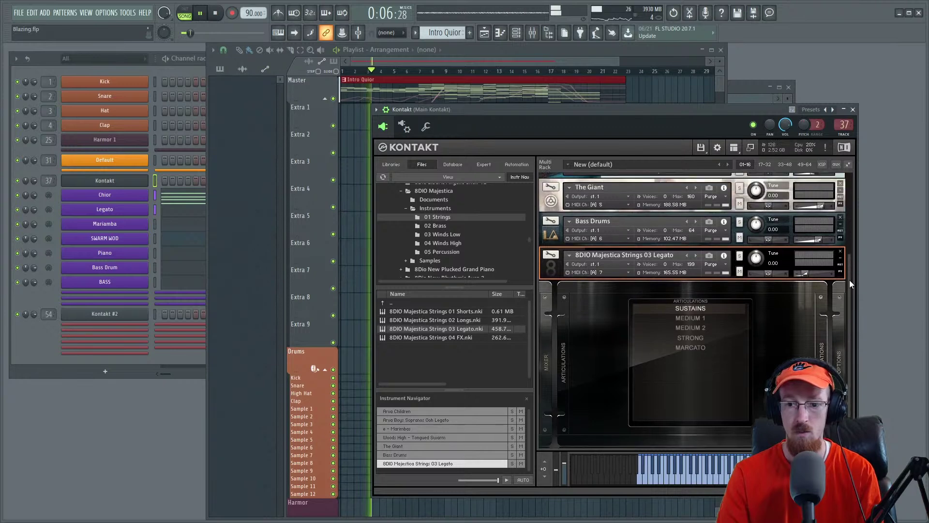
{"action": "left_click", "coordinate": [553, 267]}
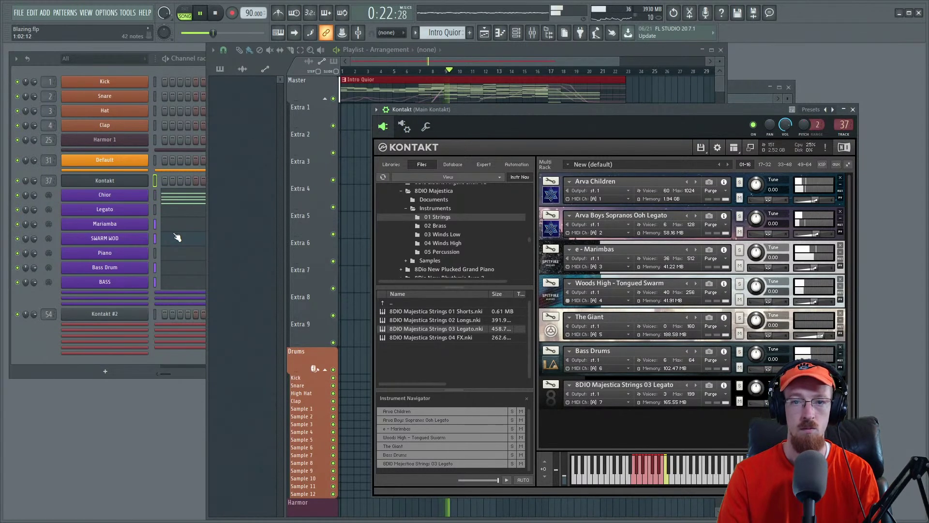
{"action": "left_click", "coordinate": [448, 72]}
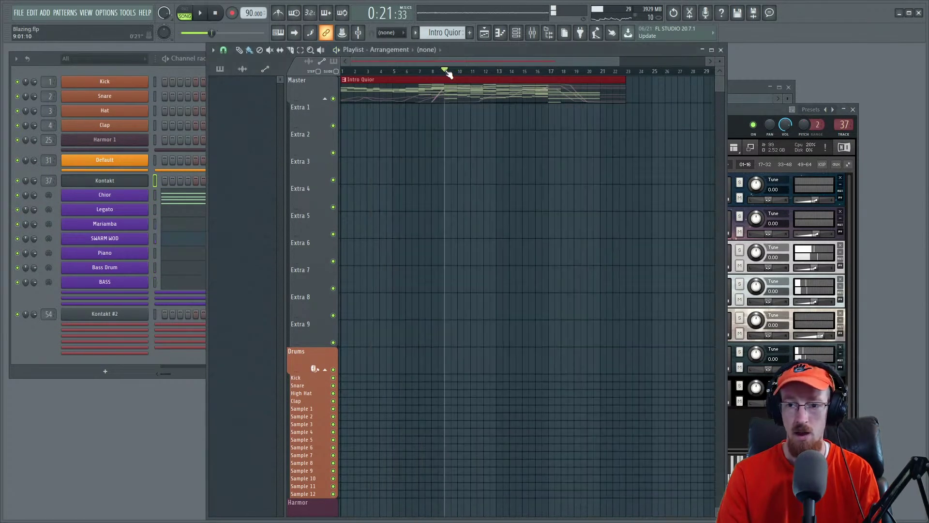
Step: Switch the Kontakt browser to its libraries and start a library search with "L"
{"action": "left_click", "coordinate": [742, 111]}
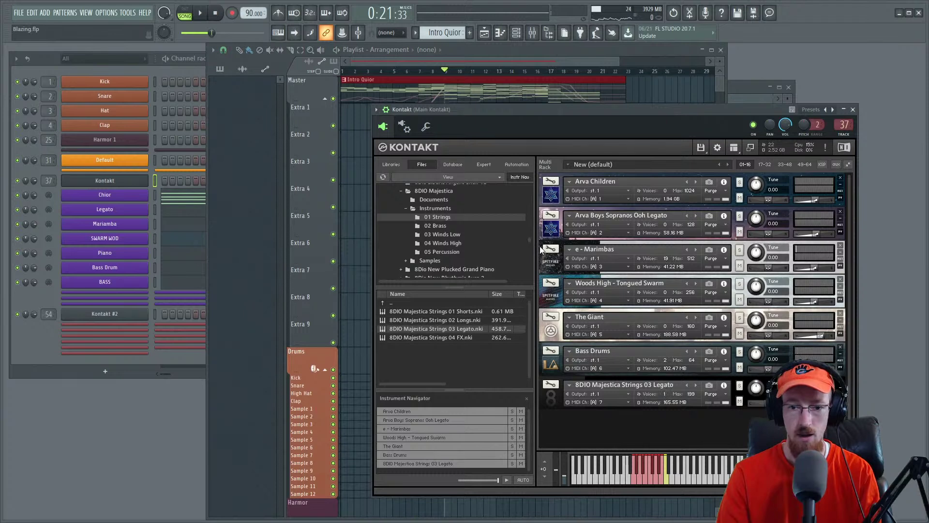
{"action": "scroll", "coordinate": [530, 237], "scroll_direction": "up", "scroll_amount": 3}
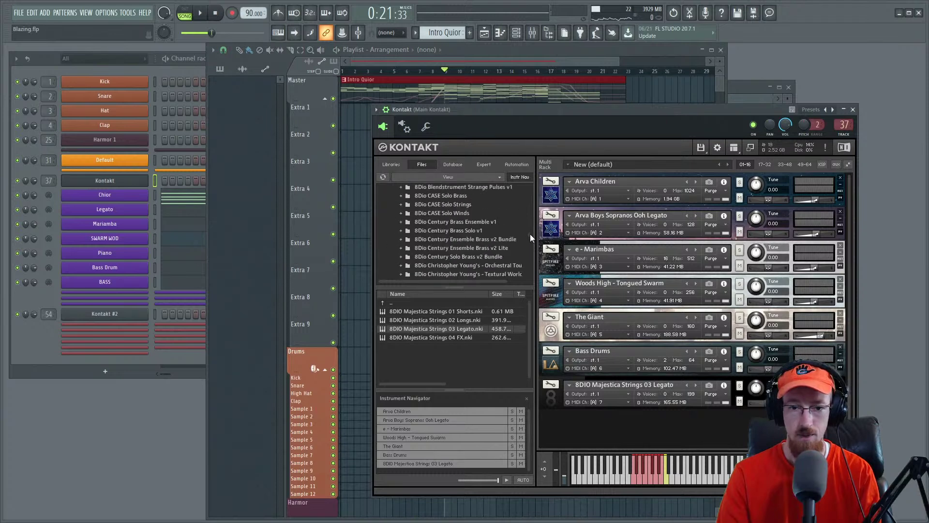
{"action": "left_click", "coordinate": [392, 165]}
{"action": "left_click", "coordinate": [484, 176]}
{"action": "type", "text": "L"}
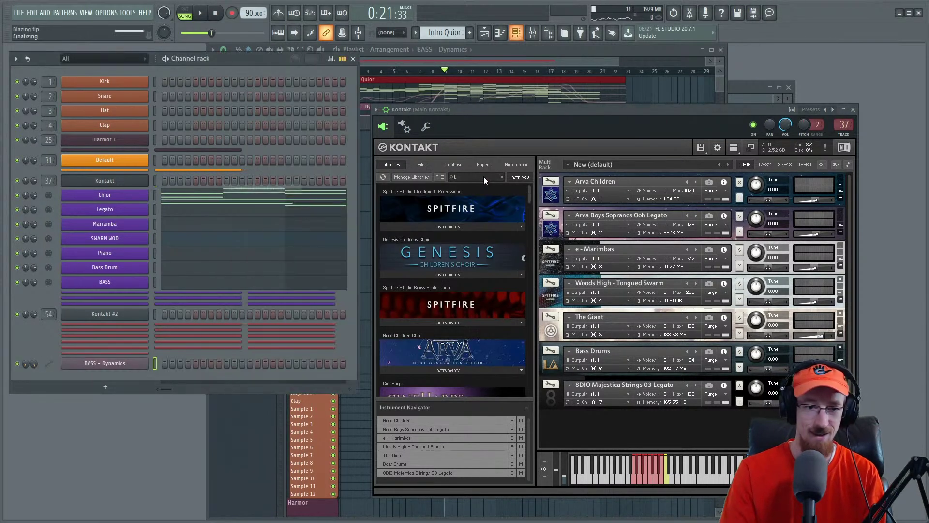
Step: Expand the zipped channels and delete the BASS - Dynamics automation channel from the channel rack
{"action": "double_click", "coordinate": [154, 365]}
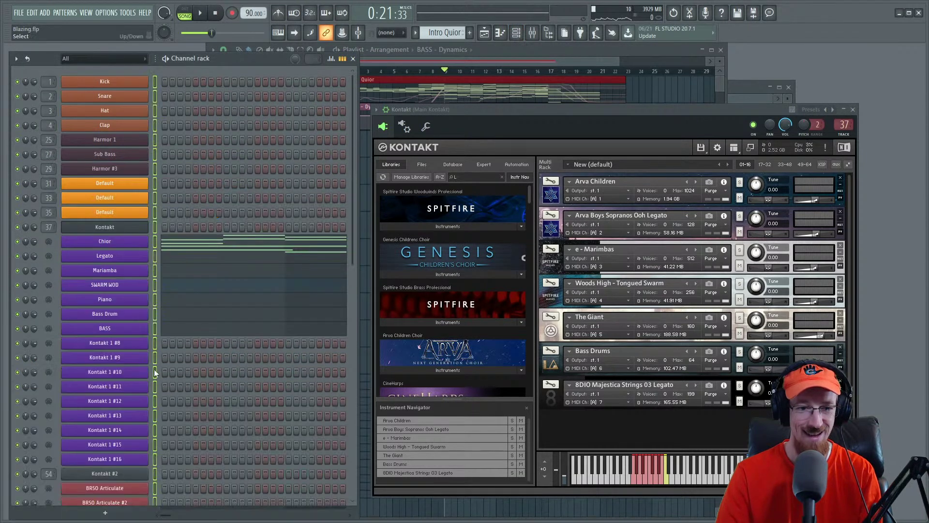
{"action": "scroll", "coordinate": [193, 384], "scroll_direction": "down", "scroll_amount": 5}
{"action": "left_click", "coordinate": [154, 489]}
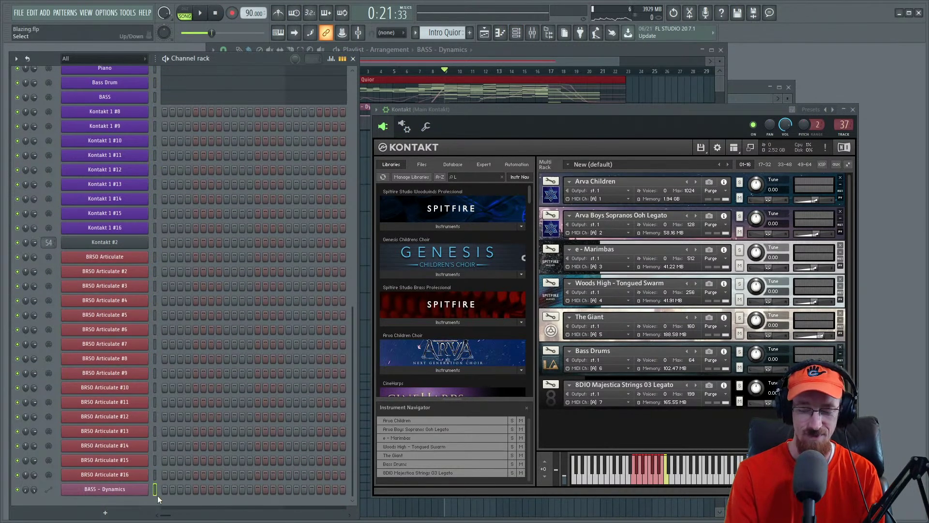
{"action": "key", "text": "alt+Delete"}
{"action": "key", "text": "Return"}
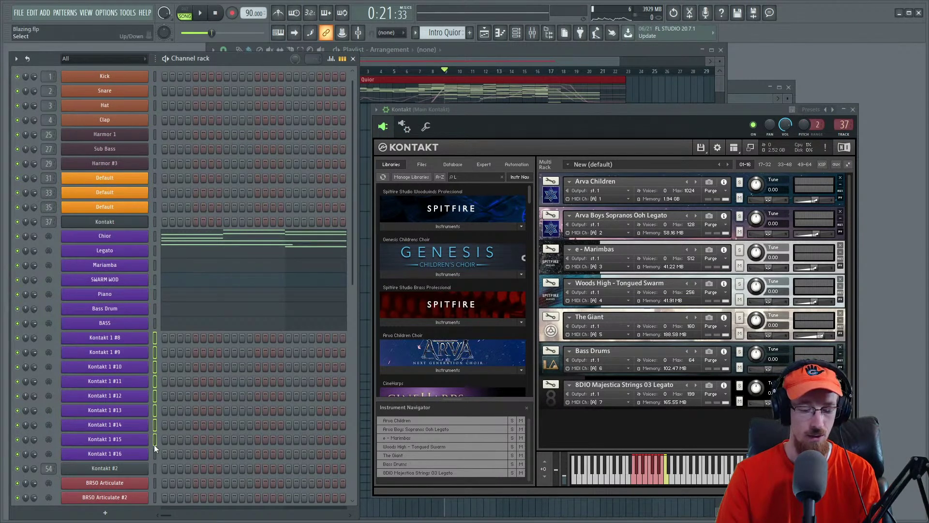
Step: Zip the spare Kontakt 1 channels and all BRSO Articulate channels, keeping Kontakt 1 #8 expanded
{"action": "key", "text": "alt+z"}
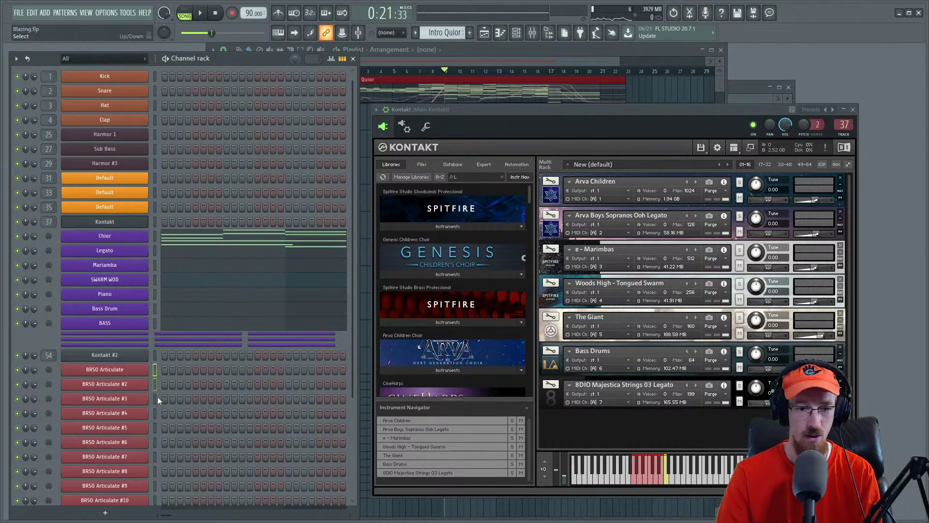
{"action": "scroll", "coordinate": [163, 451], "scroll_direction": "down", "scroll_amount": 3}
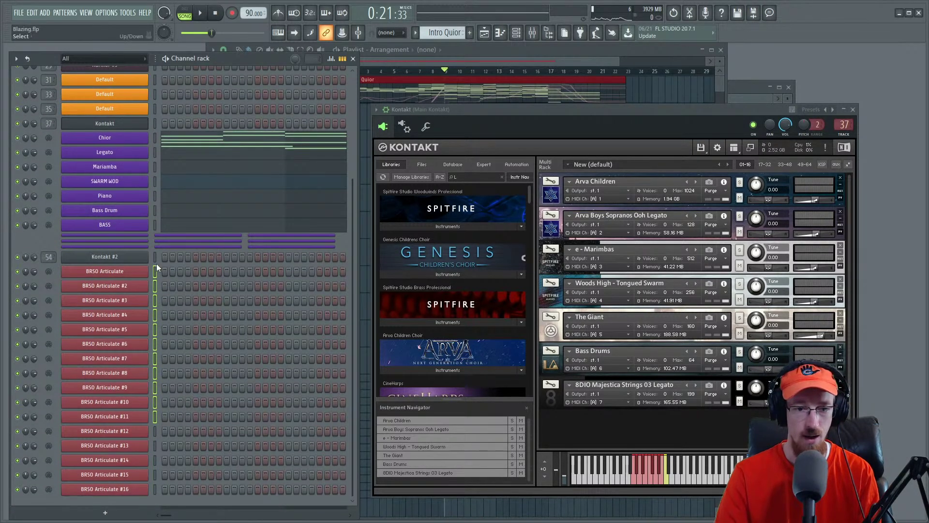
{"action": "left_click_drag", "start_coordinate": [154, 489], "coordinate": [141, 348]}
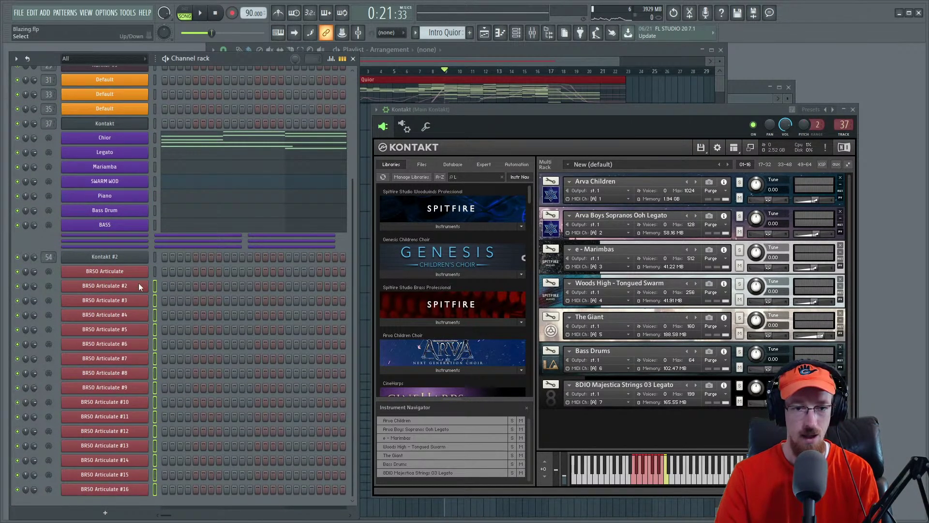
{"action": "key", "text": "alt+z"}
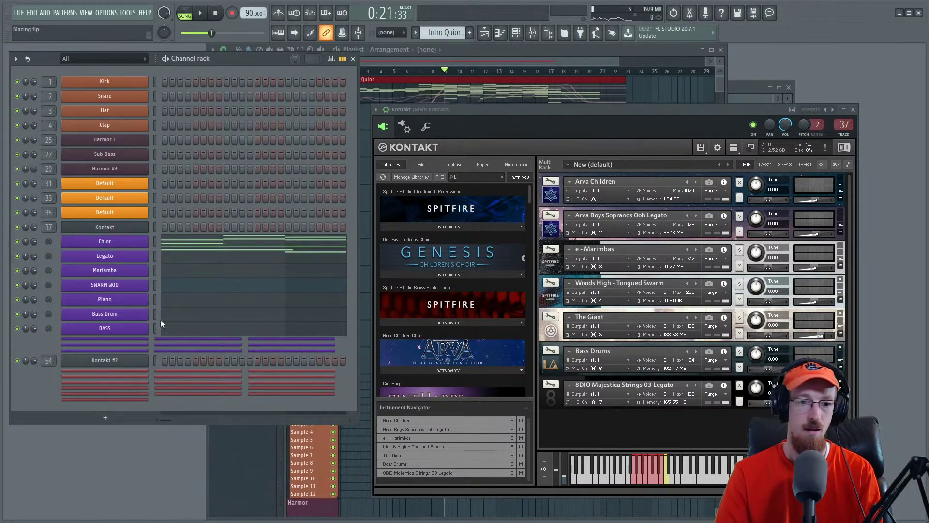
{"action": "left_click", "coordinate": [129, 340]}
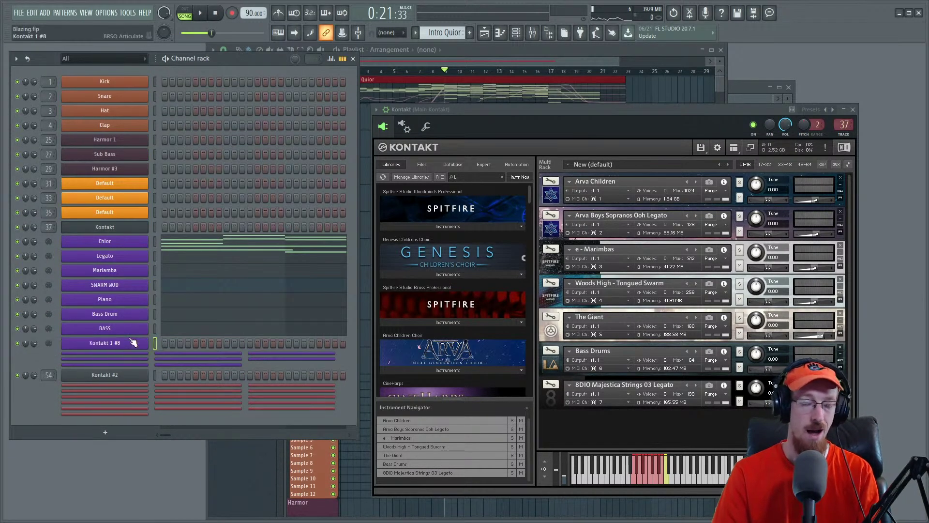
Step: Rename the Kontakt 1 #8 channel as "Timpany"
{"action": "key", "text": "F2"}
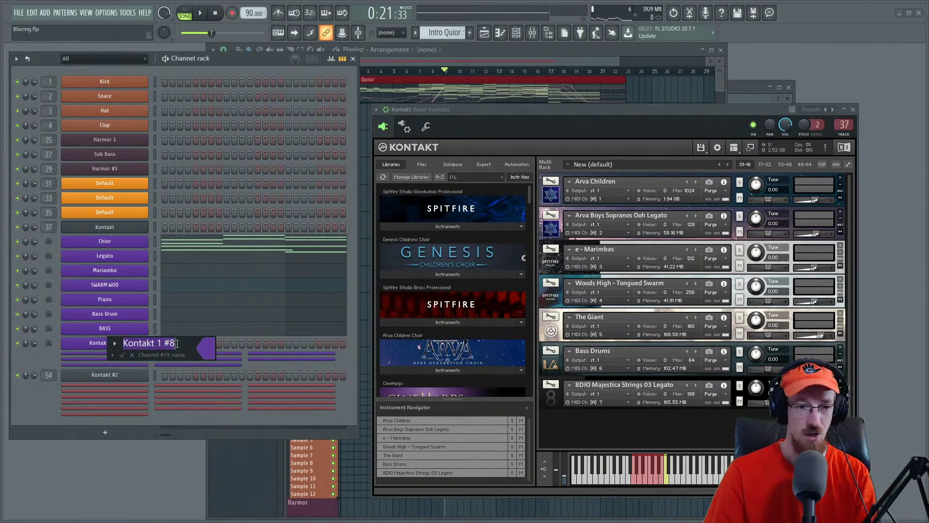
{"action": "type", "text": "L"}
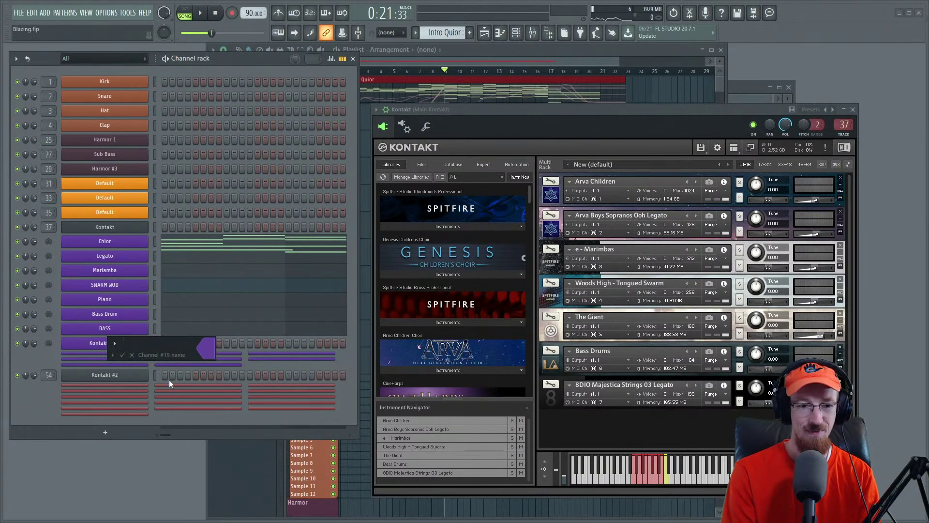
{"action": "type", "text": "eg"}
{"action": "key", "text": "BackSpace"}
{"action": "key", "text": "BackSpace"}
{"action": "key", "text": "BackSpace"}
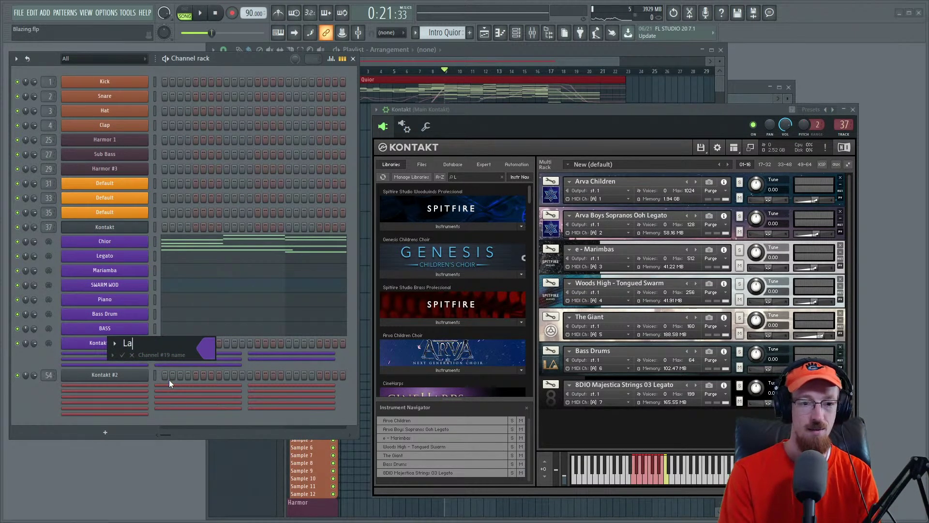
{"action": "type", "text": "Timpany"}
{"action": "key", "text": "Return"}
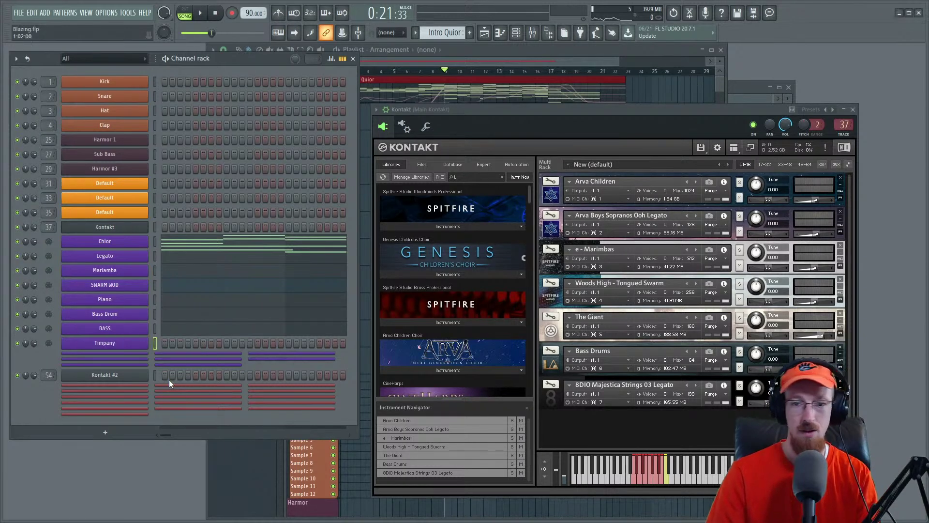
Step: Search the Kontakt libraries for "Ladd" and load Tympani Hits + Rolls (velocity) from LADD's Tonal Percussion folder
{"action": "left_click", "coordinate": [467, 179]}
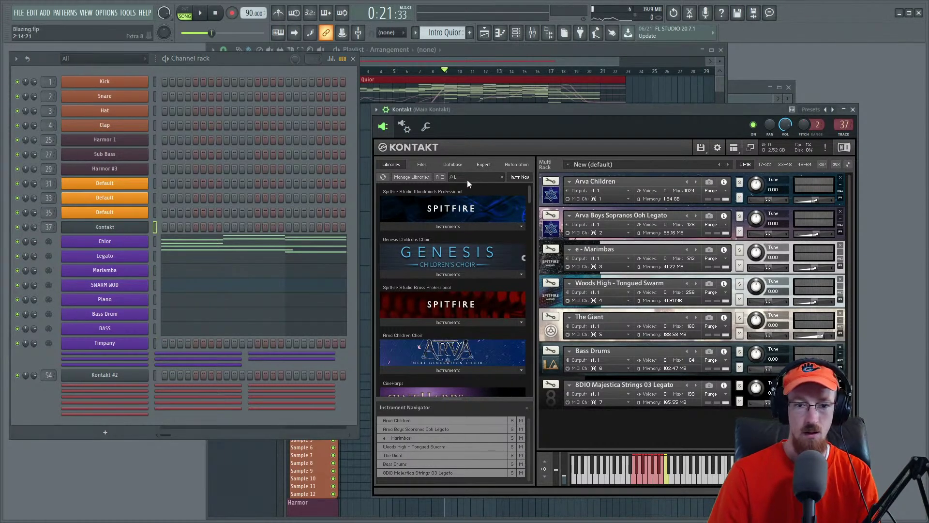
{"action": "type", "text": "add"}
{"action": "left_click", "coordinate": [447, 226]}
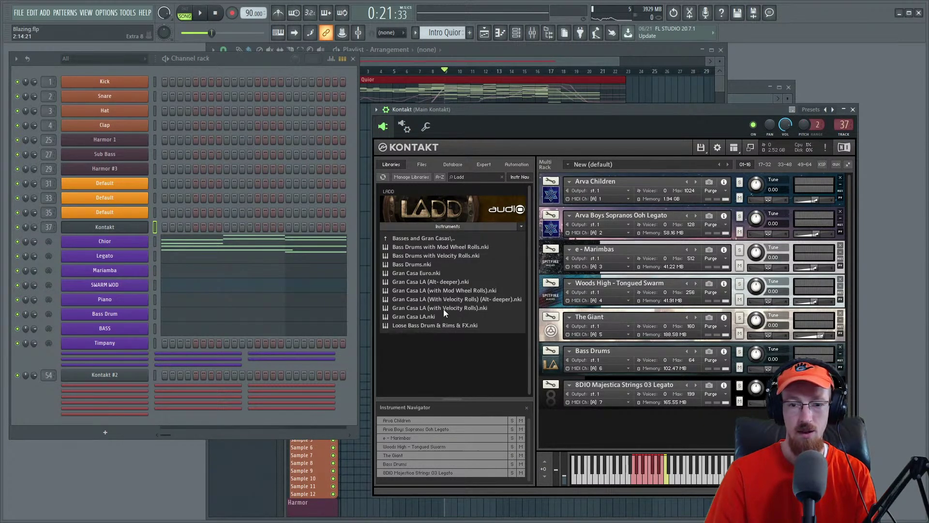
{"action": "left_click", "coordinate": [399, 237]}
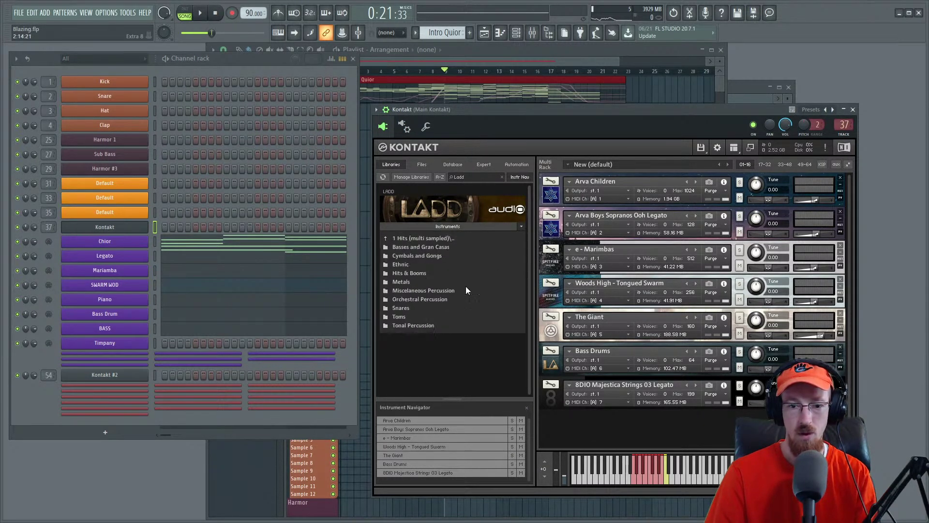
{"action": "left_click", "coordinate": [408, 325]}
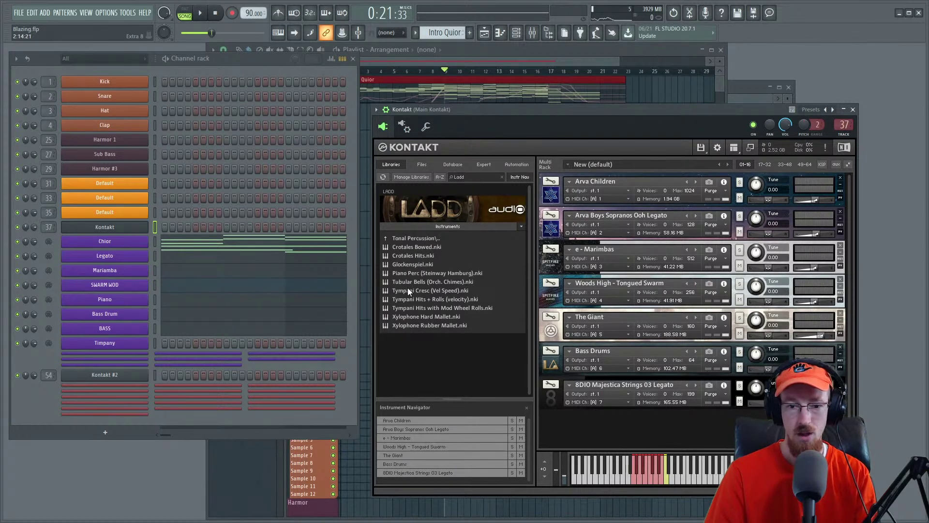
{"action": "double_click", "coordinate": [407, 301]}
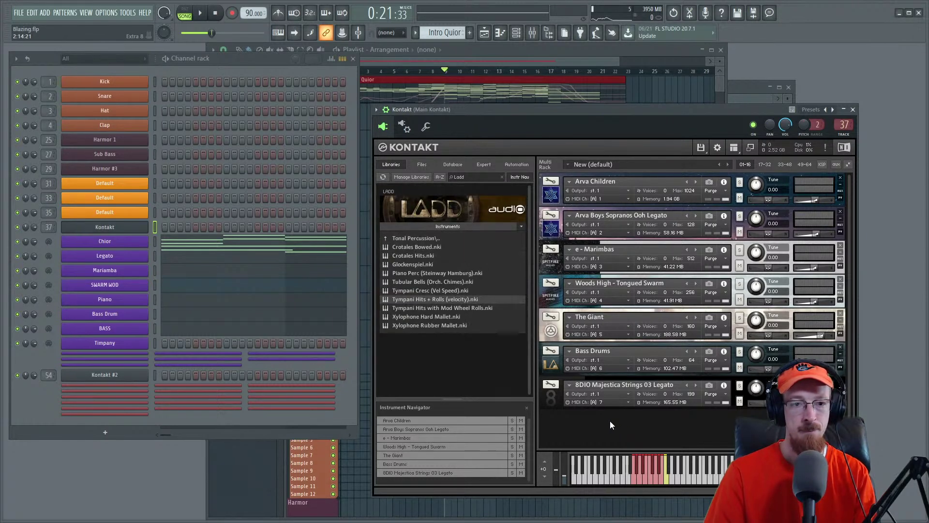
Step: In the Timpany piano roll, place a one-bar C4 note at bar 9 and a one-bar C6 note at bar 8
{"action": "right_click", "coordinate": [145, 341]}
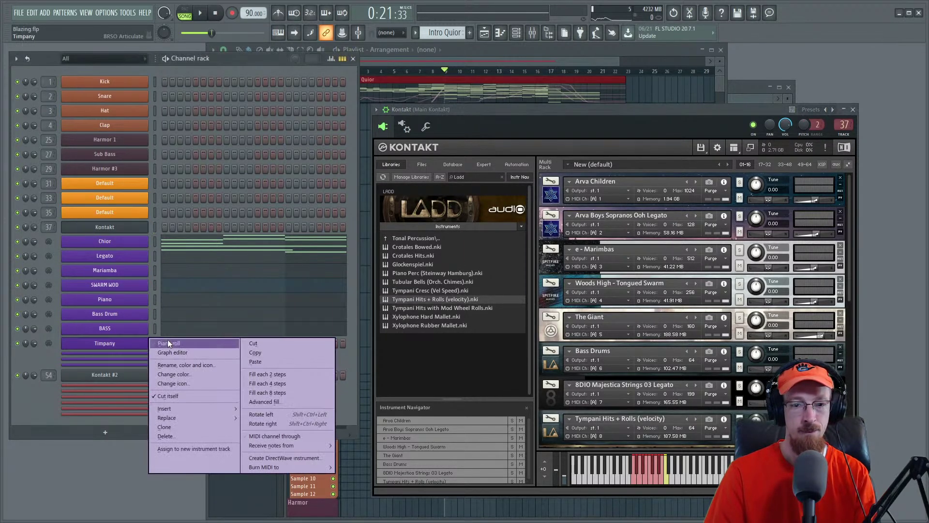
{"action": "left_click", "coordinate": [189, 345]}
{"action": "key", "text": "space"}
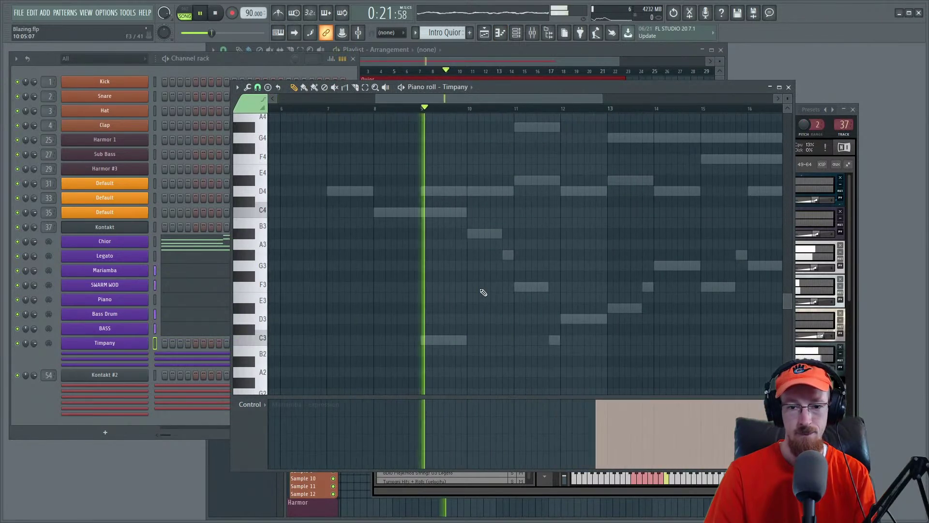
{"action": "scroll", "coordinate": [477, 300], "scroll_direction": "up", "scroll_amount": 3}
{"action": "left_click_drag", "start_coordinate": [470, 307], "coordinate": [608, 299]}
{"action": "key", "text": "space"}
{"action": "key", "text": "space"}
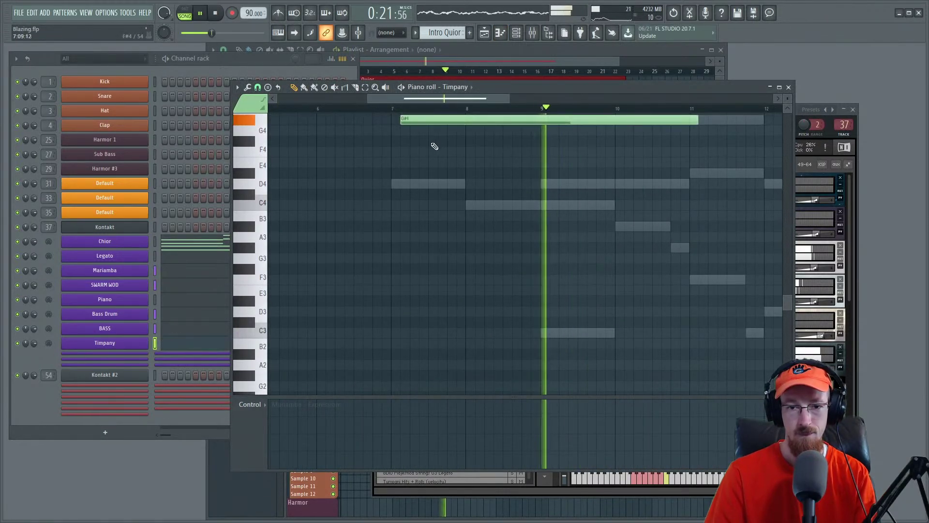
{"action": "key", "text": "space"}
{"action": "left_click_drag", "start_coordinate": [462, 204], "coordinate": [472, 204]}
{"action": "left_click_drag", "start_coordinate": [762, 206], "coordinate": [588, 204]}
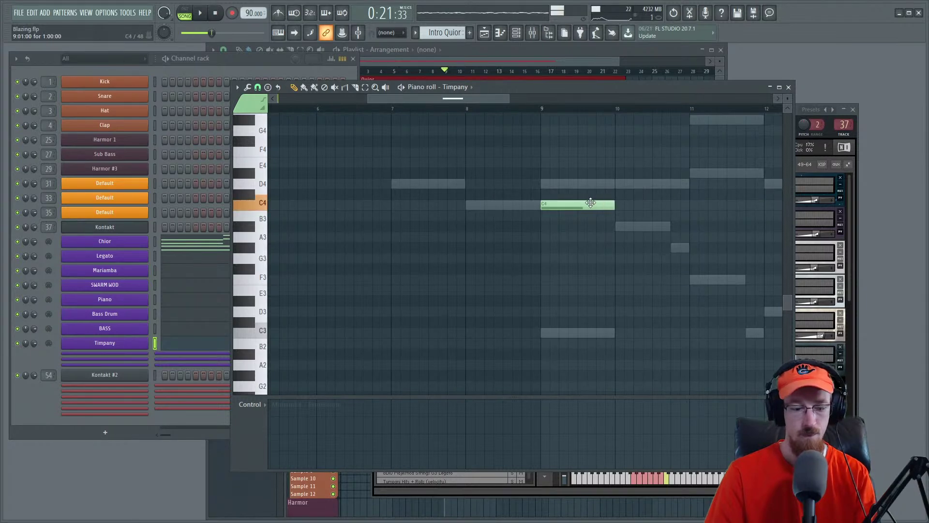
{"action": "scroll", "coordinate": [489, 304], "scroll_direction": "up", "scroll_amount": 2}
{"action": "left_click_drag", "start_coordinate": [471, 271], "coordinate": [470, 198]}
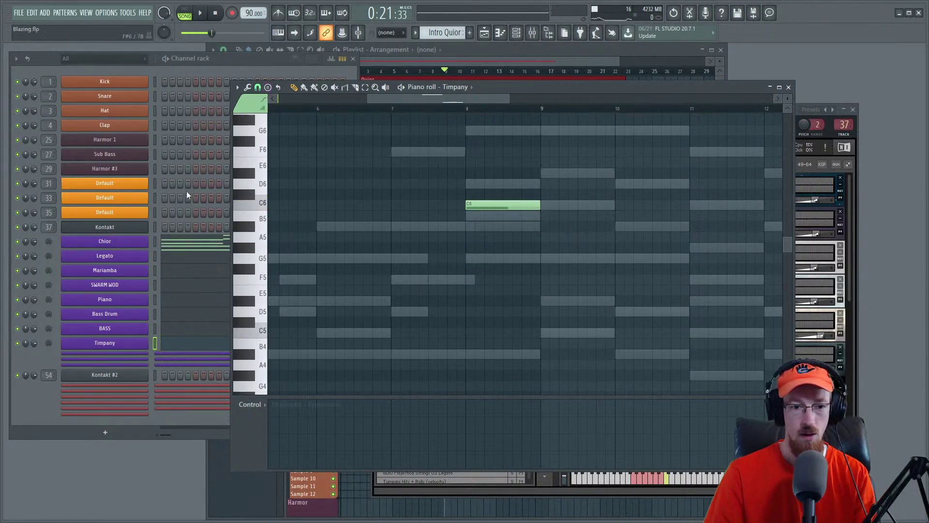
Step: Raise the Dynamics and adjust the Expression controller of the Timpany channel
{"action": "left_click", "coordinate": [123, 342]}
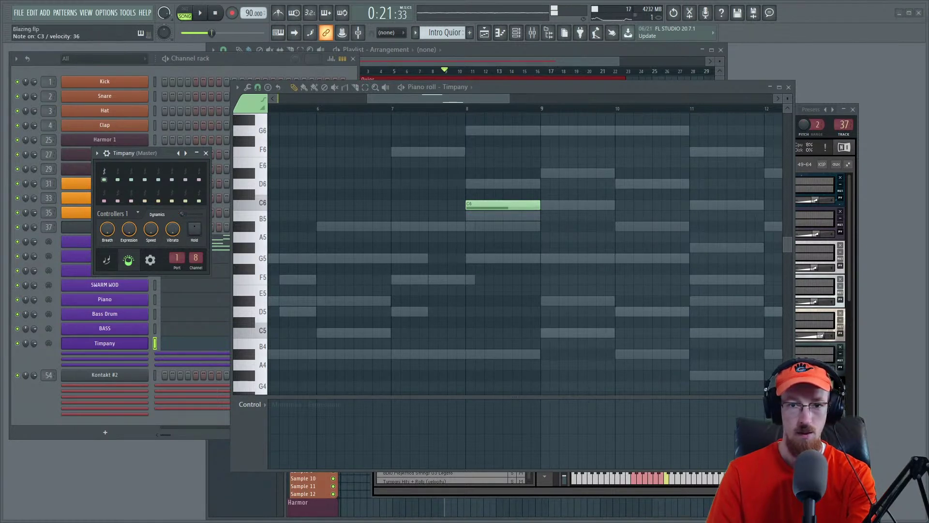
{"action": "left_click_drag", "start_coordinate": [197, 214], "coordinate": [202, 214]}
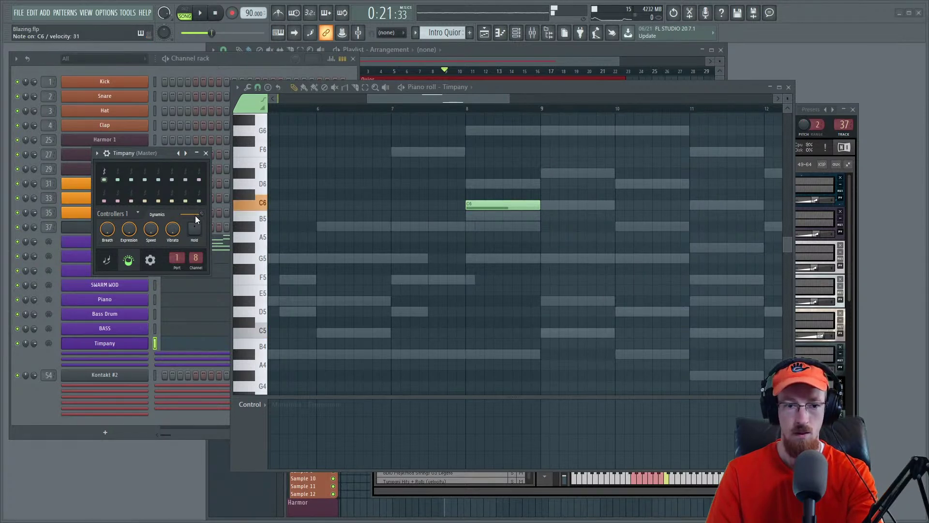
{"action": "left_click_drag", "start_coordinate": [195, 215], "coordinate": [184, 214]}
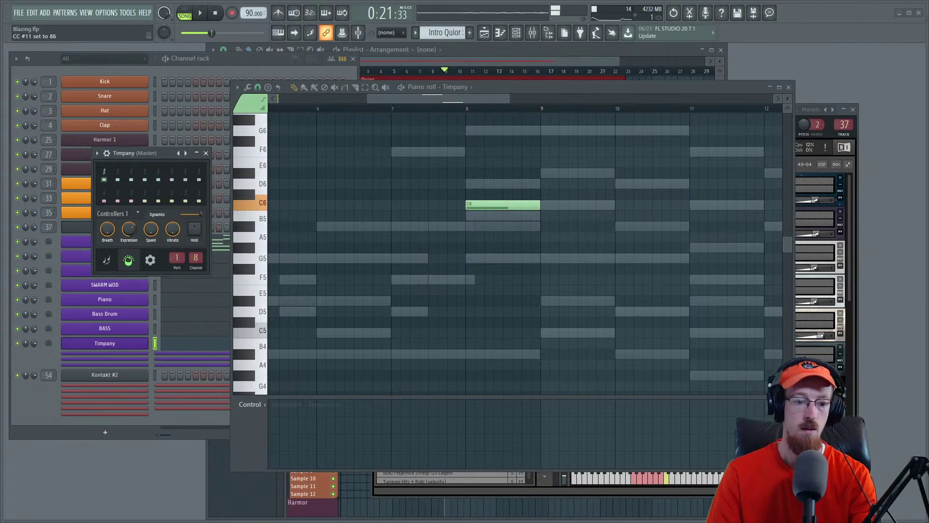
Step: Draw an Expression ramp in the Timpany piano roll, rising from zero through bar 8 to about 123 at bar 9
{"action": "right_click", "coordinate": [129, 229]}
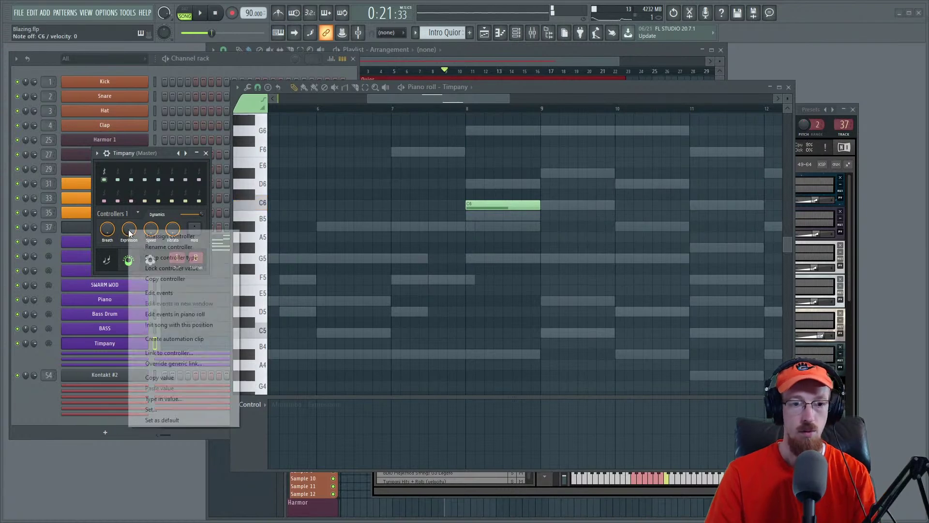
{"action": "left_click", "coordinate": [205, 313]}
{"action": "left_click_drag", "start_coordinate": [543, 414], "coordinate": [469, 468]}
{"action": "scroll", "coordinate": [535, 295], "scroll_direction": "down", "scroll_amount": 3}
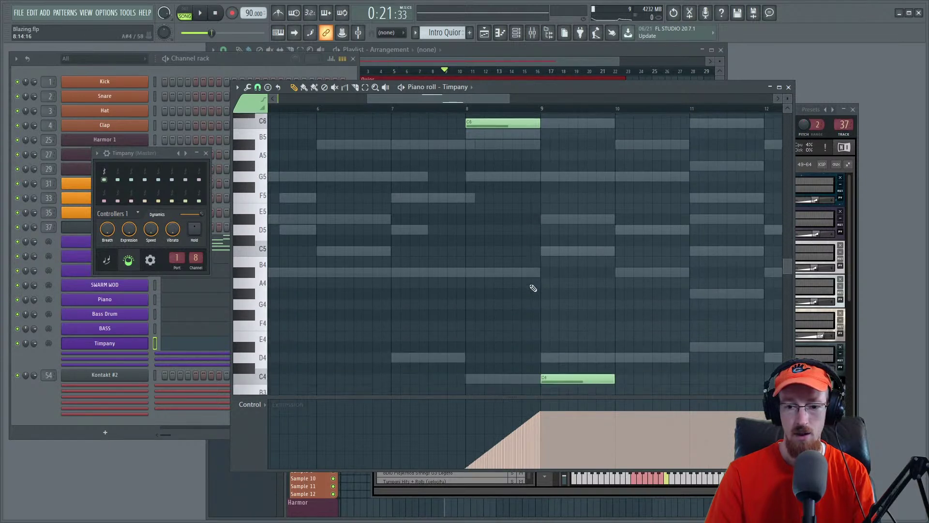
{"action": "mouse_move", "coordinate": [534, 412]}
{"action": "left_mouse_down"}
{"action": "mouse_move", "coordinate": [488, 445]}
{"action": "mouse_move", "coordinate": [537, 414]}
{"action": "left_mouse_up"}
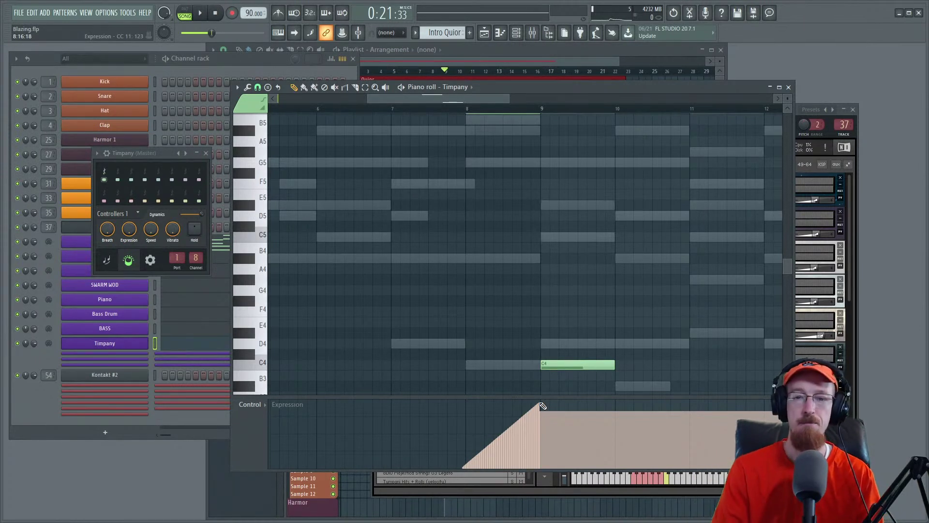
Step: Play back the timpani roll and hit from just before bar 8
{"action": "key", "text": "space"}
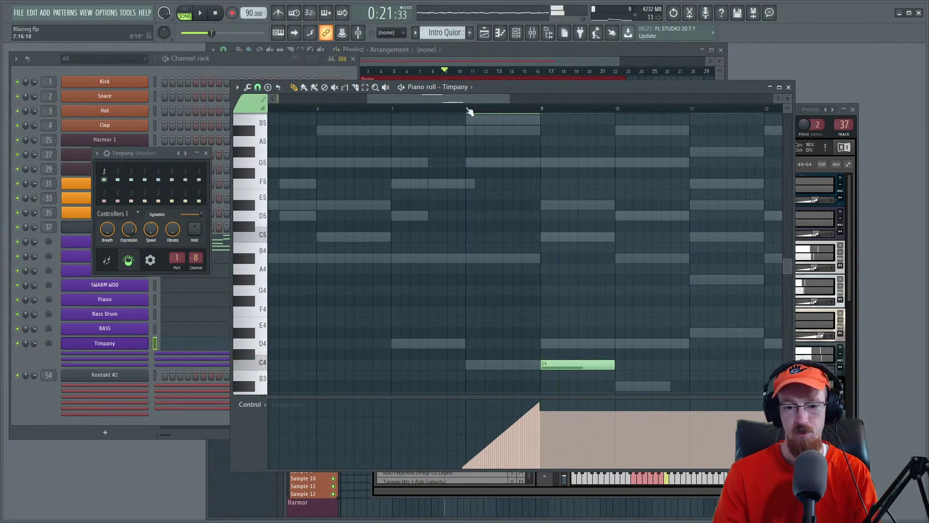
{"action": "left_click", "coordinate": [453, 108]}
{"action": "scroll", "coordinate": [537, 309], "scroll_direction": "up", "scroll_amount": 3}
{"action": "left_click_drag", "start_coordinate": [540, 308], "coordinate": [515, 311]}
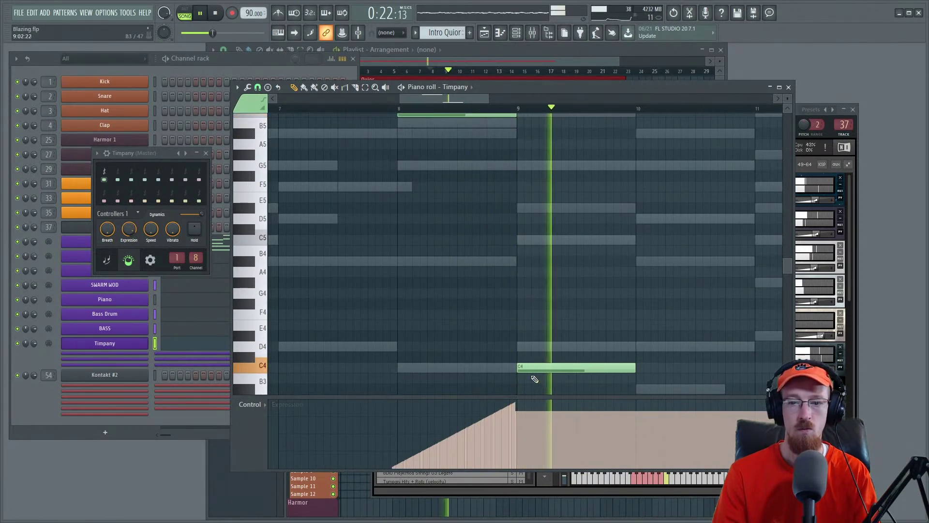
{"action": "key", "text": "space"}
Step: Show note velocity in the Timpany piano roll and adjust the C4 note's velocity at bar 9 during playback
{"action": "left_click", "coordinate": [249, 405]}
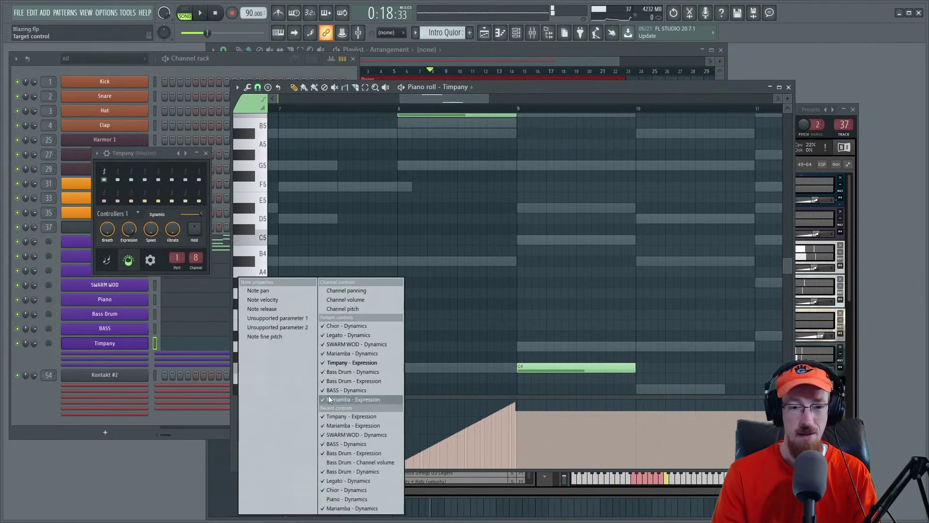
{"action": "left_click", "coordinate": [269, 303]}
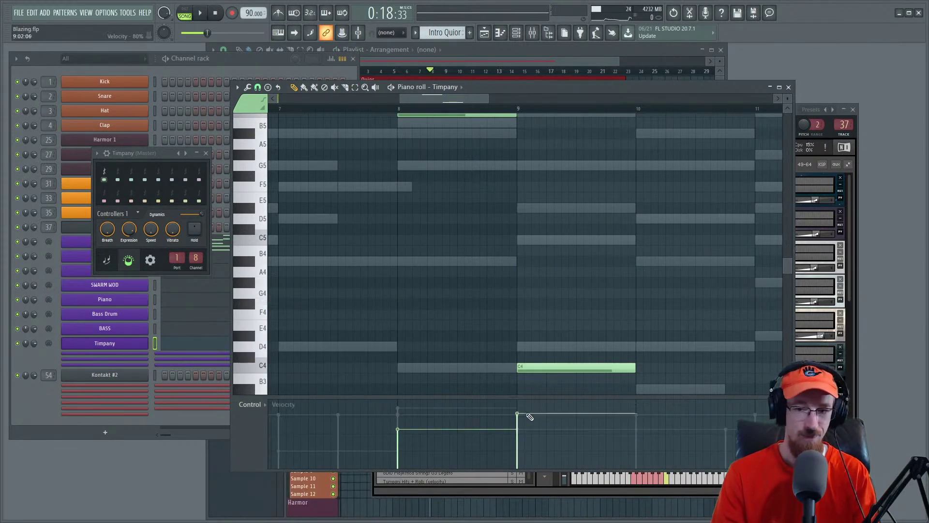
{"action": "key", "text": "space"}
{"action": "scroll", "coordinate": [481, 287], "scroll_direction": "down", "scroll_amount": 1}
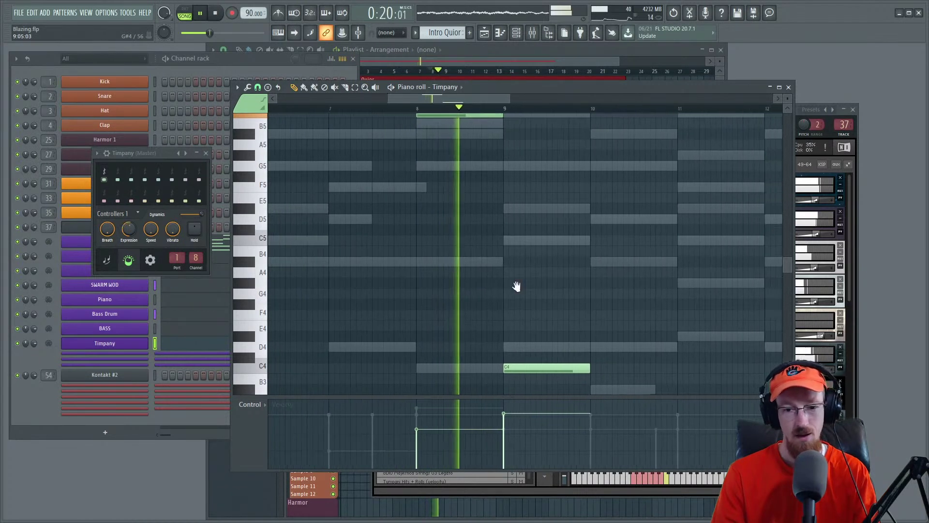
{"action": "left_click_drag", "start_coordinate": [524, 285], "coordinate": [506, 297]}
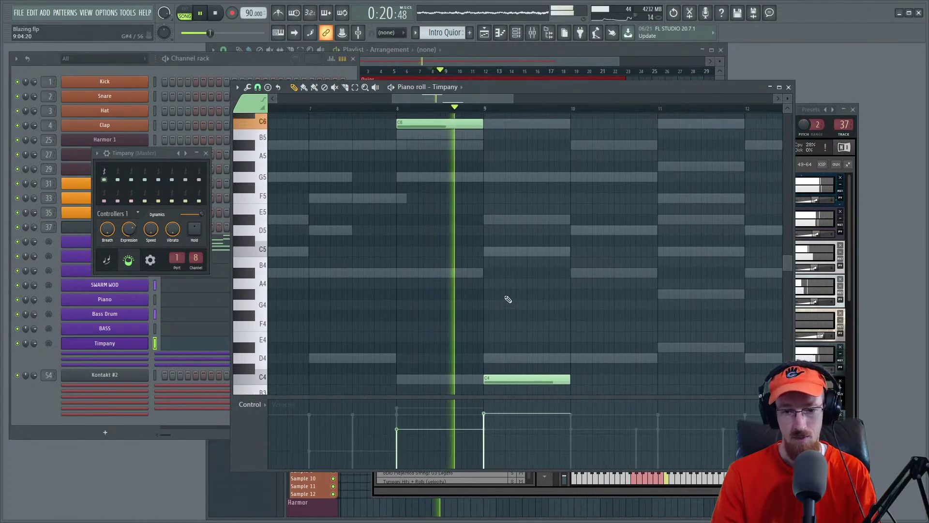
{"action": "left_click", "coordinate": [486, 425]}
{"action": "left_click_drag", "start_coordinate": [485, 425], "coordinate": [484, 422]}
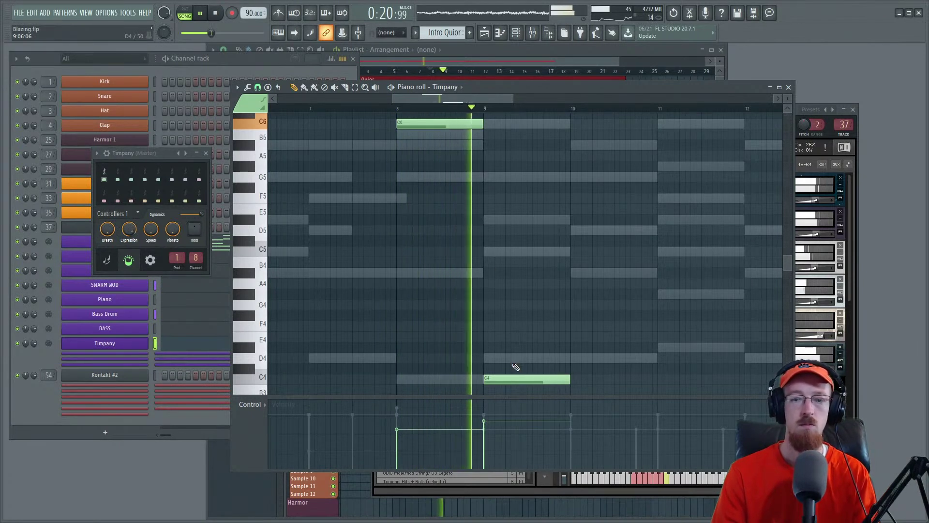
{"action": "left_click", "coordinate": [483, 425]}
{"action": "key", "text": "space"}
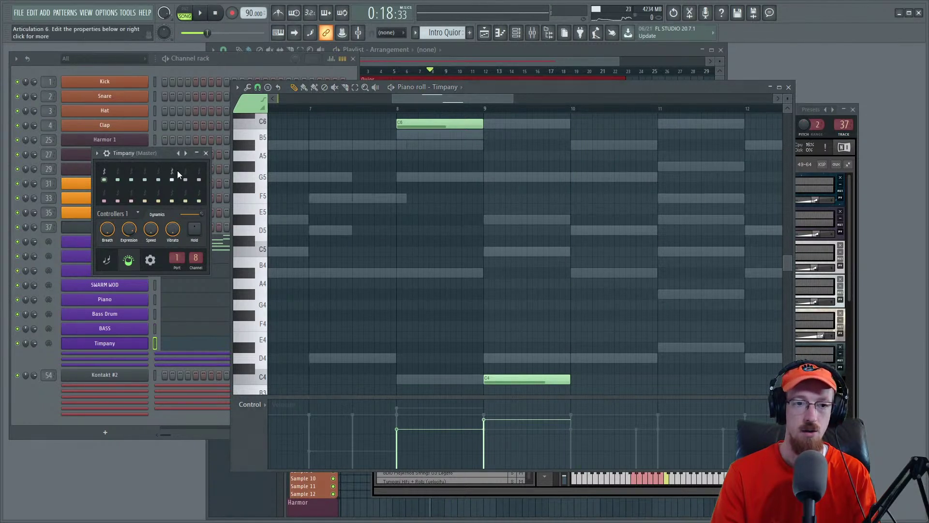
Step: Close the Timpany controller and piano roll windows and return the playhead to the start of the arrangement
{"action": "left_click", "coordinate": [205, 153]}
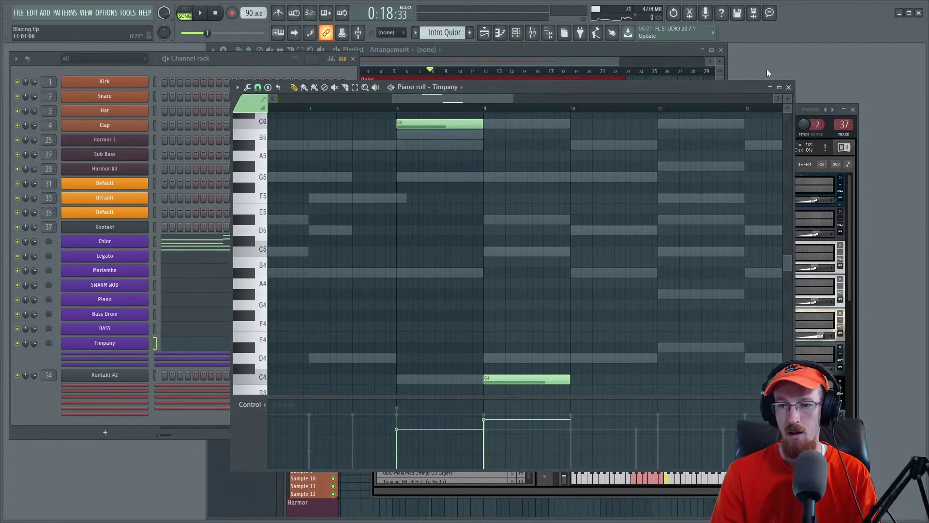
{"action": "left_click", "coordinate": [788, 87]}
{"action": "left_click_drag", "start_coordinate": [730, 115], "coordinate": [738, 106]}
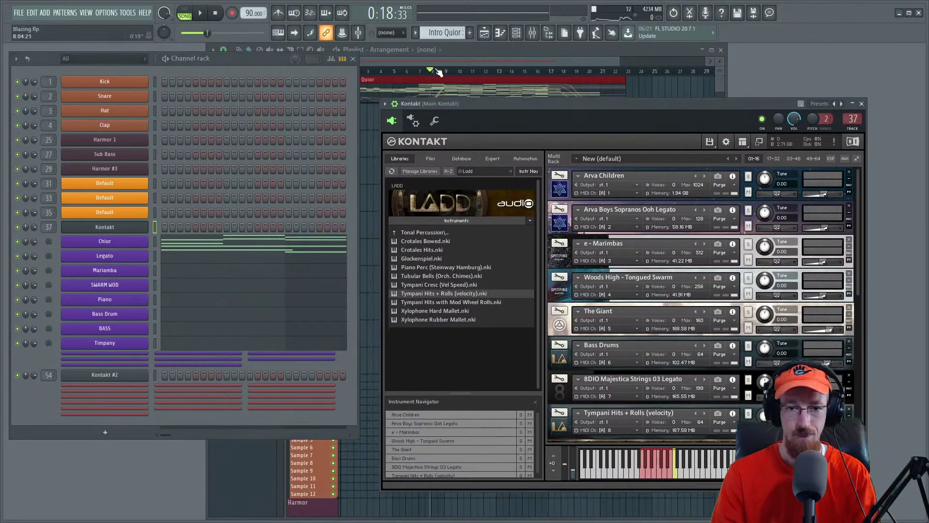
{"action": "left_click", "coordinate": [416, 70]}
{"action": "key", "text": "space"}
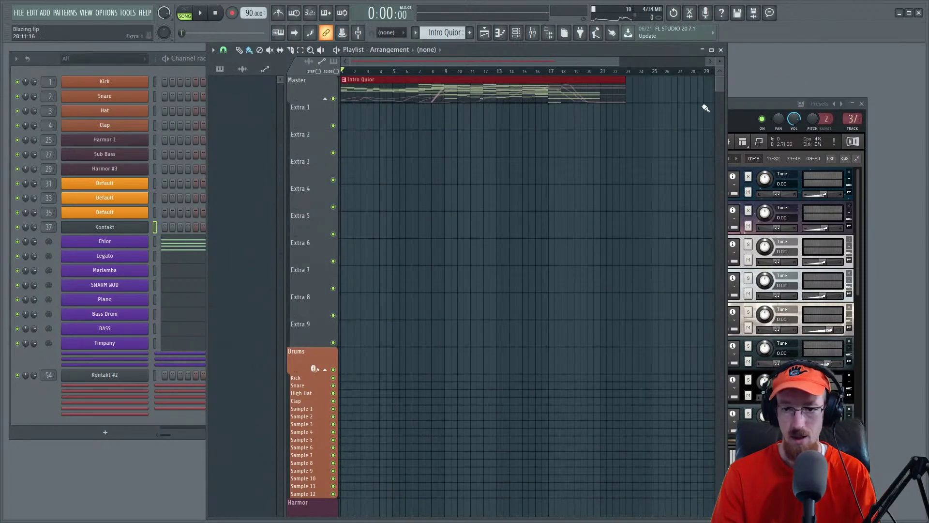
Step: Set Arva Children's microphone levels to Close -18.8 dB, Decca 4.4 dB and Hall 7.4 dB, and start playback of the intro
{"action": "left_click", "coordinate": [726, 114]}
{"action": "left_click", "coordinate": [562, 192]}
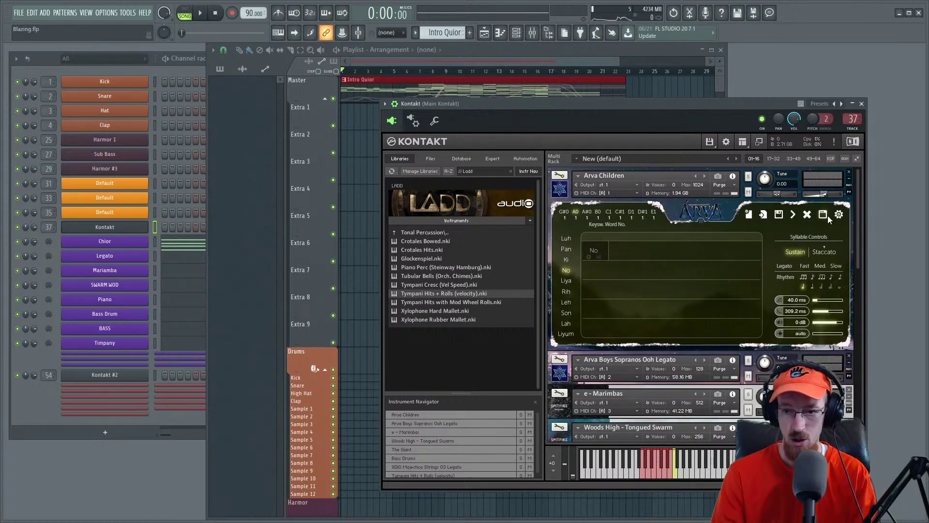
{"action": "left_click", "coordinate": [840, 214]}
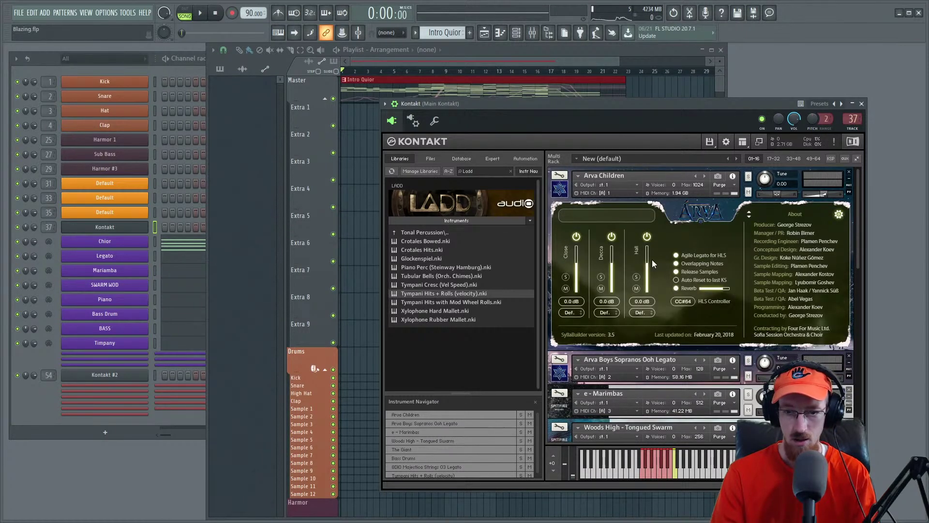
{"action": "left_click_drag", "start_coordinate": [650, 261], "coordinate": [648, 258]}
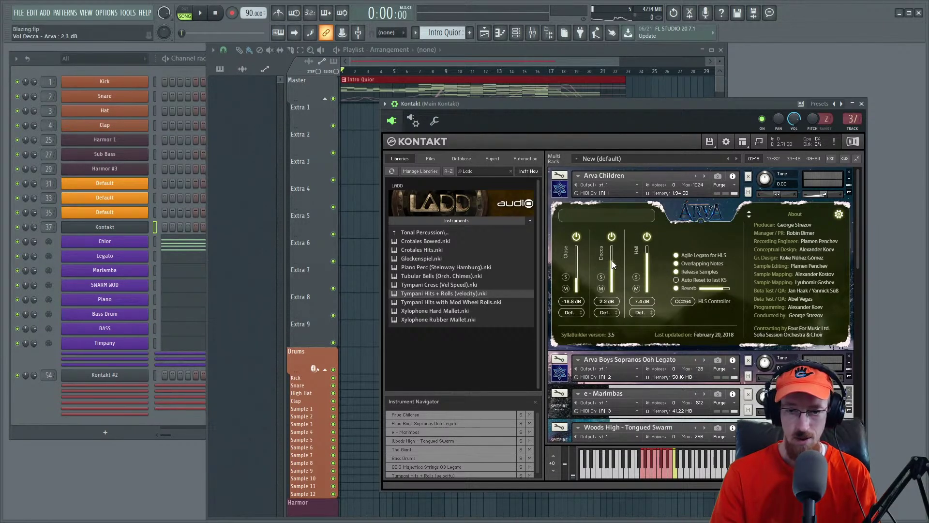
{"action": "key", "text": "space"}
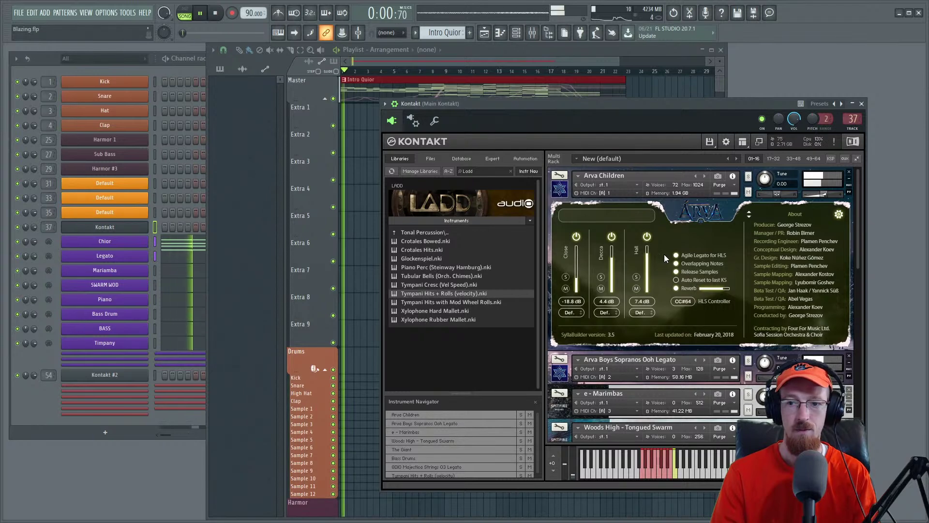
Step: Set Arva Children's Decca microphone to 0.9 dB, close Kontakt, and stop playback with the playhead just before bar 9
{"action": "left_click_drag", "start_coordinate": [611, 261], "coordinate": [612, 264]}
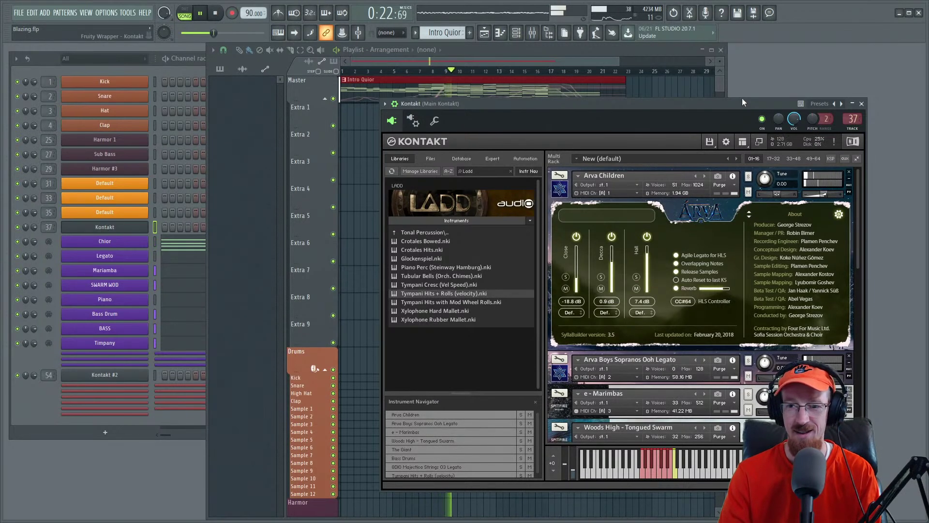
{"action": "left_click", "coordinate": [862, 104]}
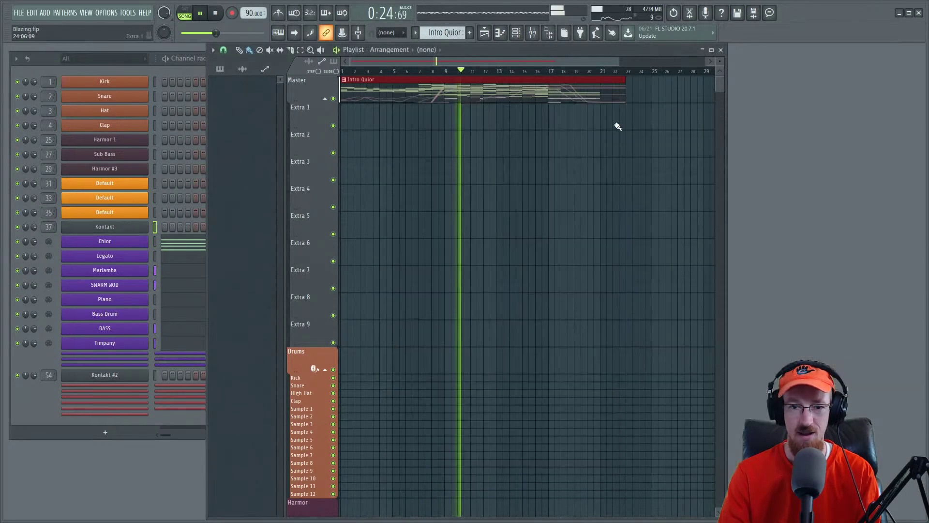
{"action": "key", "text": "space"}
{"action": "left_click", "coordinate": [449, 71]}
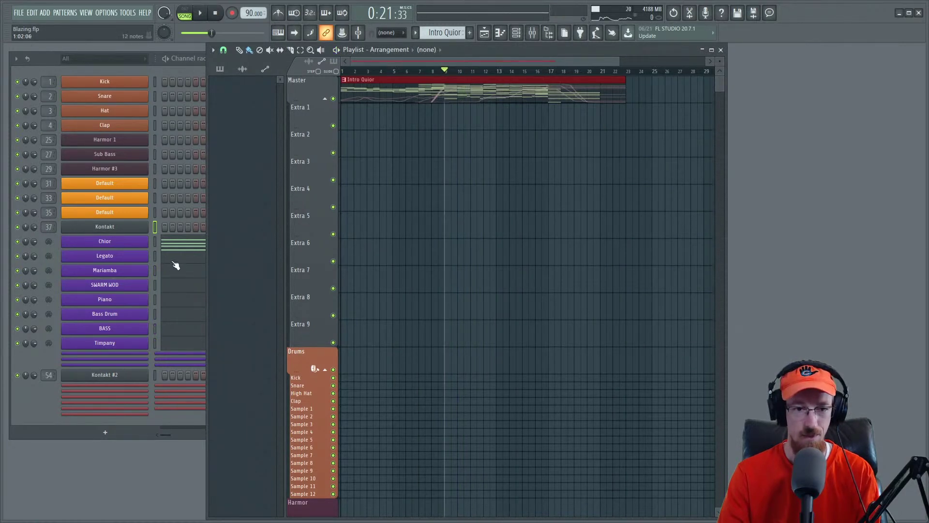
Step: Show Timpany's Expression automation in its piano roll and redraw the swell as a rise from bar 8 towards bar 9
{"action": "left_click", "coordinate": [139, 346]}
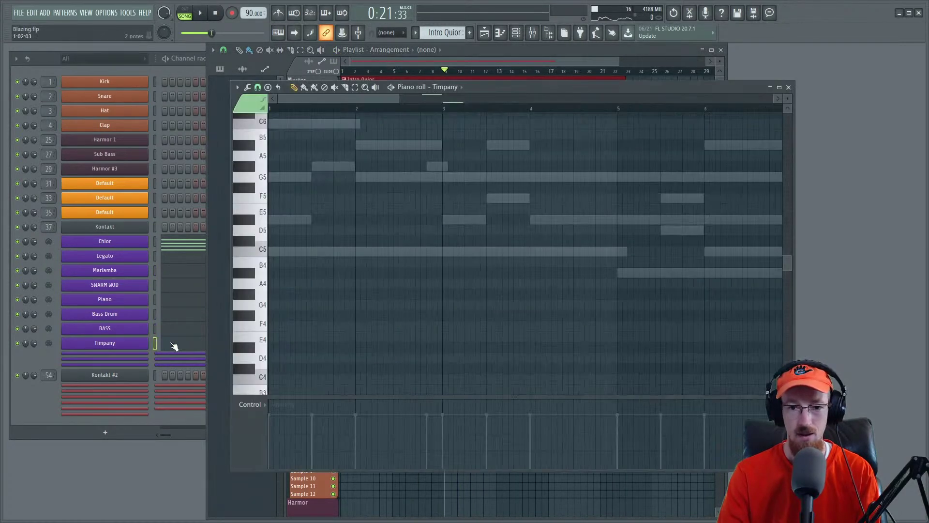
{"action": "scroll", "coordinate": [520, 310], "scroll_direction": "down", "scroll_amount": 3}
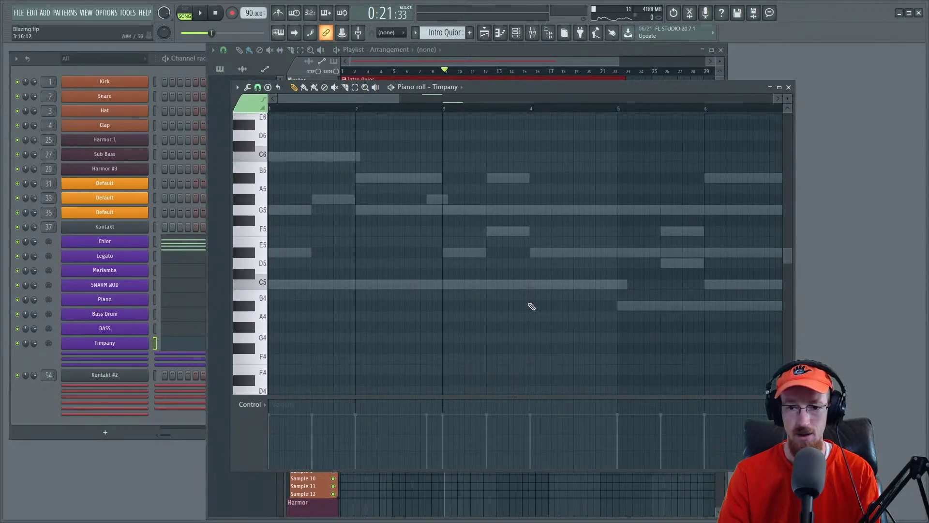
{"action": "scroll", "coordinate": [532, 303], "scroll_direction": "down", "scroll_amount": 2, "text": "ctrl"}
{"action": "scroll", "coordinate": [589, 261], "scroll_direction": "down", "scroll_amount": 2}
{"action": "scroll", "coordinate": [506, 305], "scroll_direction": "right", "scroll_amount": 4}
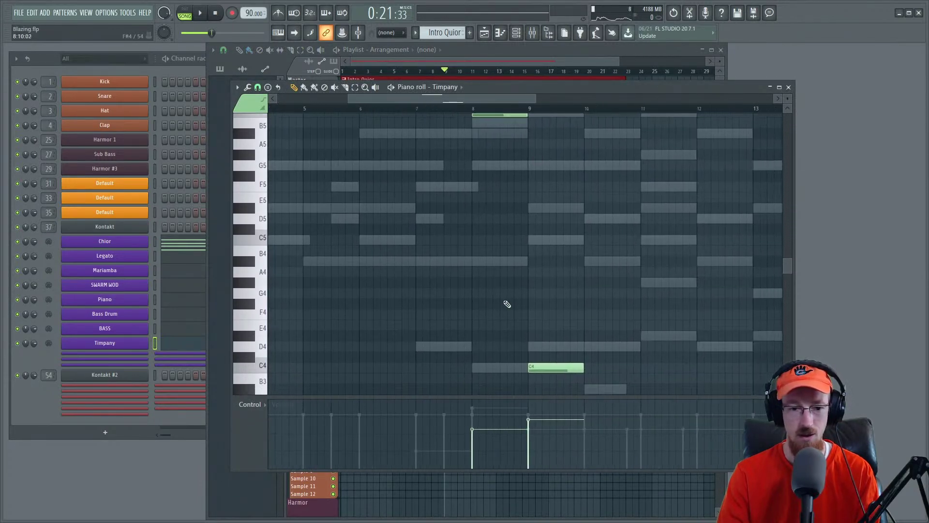
{"action": "left_click", "coordinate": [268, 408]}
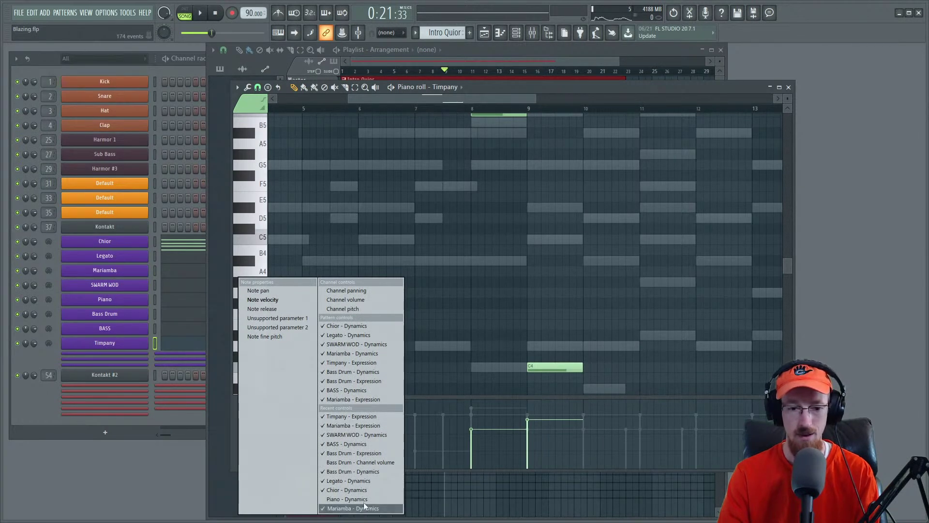
{"action": "left_click", "coordinate": [364, 415]}
{"action": "left_click_drag", "start_coordinate": [527, 404], "coordinate": [473, 456]}
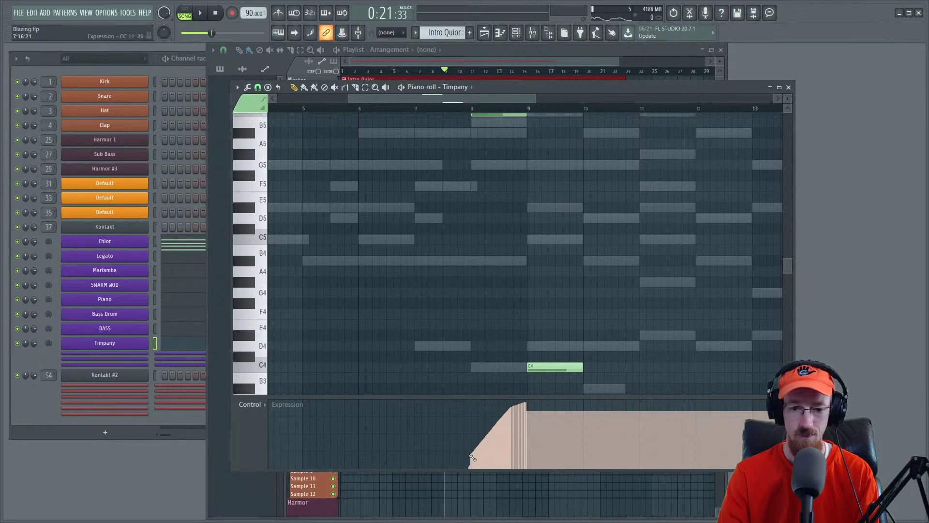
Step: Play back the reshaped timpani swell from just before bar 8, and bring the C6 roll note into view
{"action": "key", "text": "space"}
{"action": "left_click", "coordinate": [461, 109]}
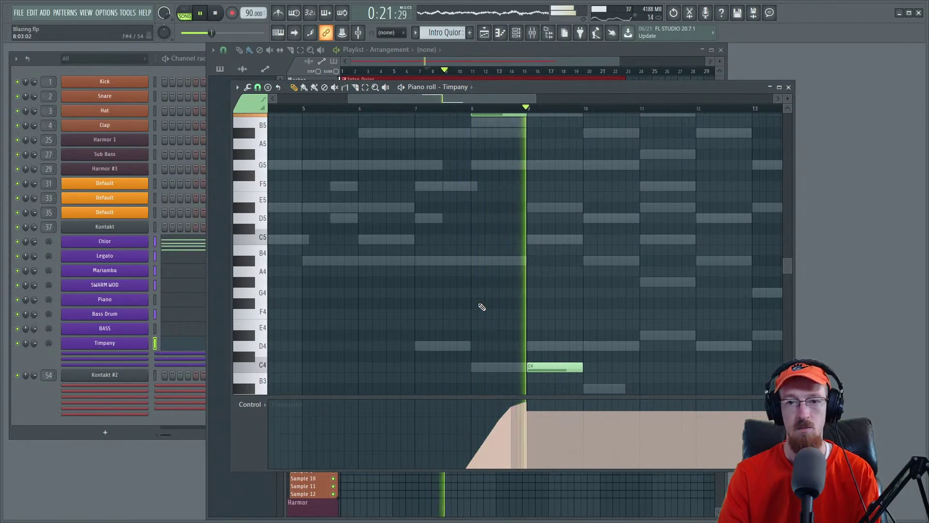
{"action": "scroll", "coordinate": [484, 281], "scroll_direction": "up", "scroll_amount": 4}
{"action": "key", "text": "space"}
Step: Set the velocity of Timpany's C6 roll note at bar 8 to about 73% while auditioning the swell
{"action": "left_click", "coordinate": [256, 406]}
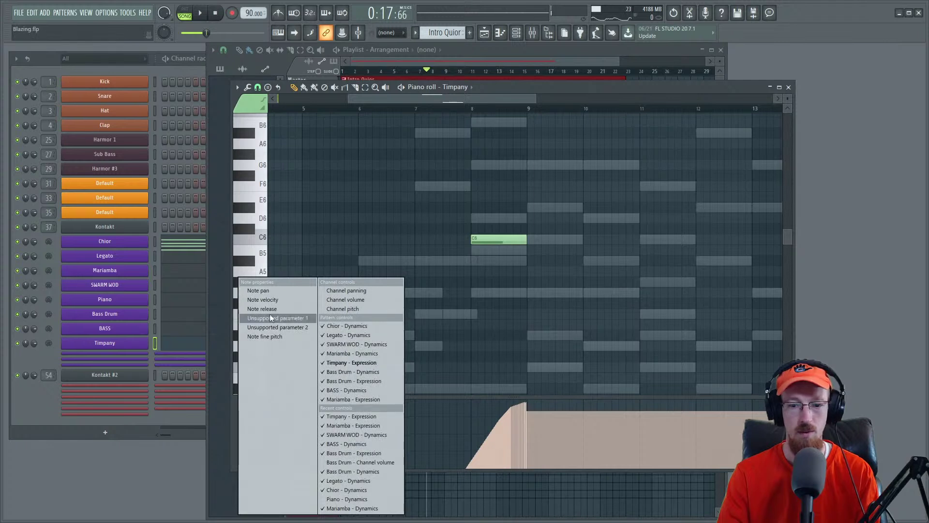
{"action": "left_click", "coordinate": [272, 301]}
{"action": "left_click_drag", "start_coordinate": [479, 414], "coordinate": [478, 413]}
{"action": "key", "text": "space"}
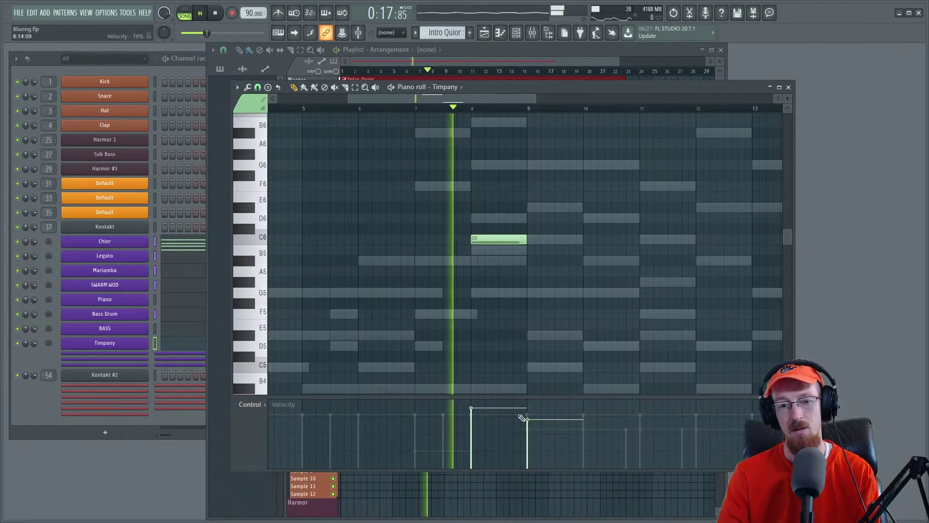
{"action": "left_click", "coordinate": [472, 413]}
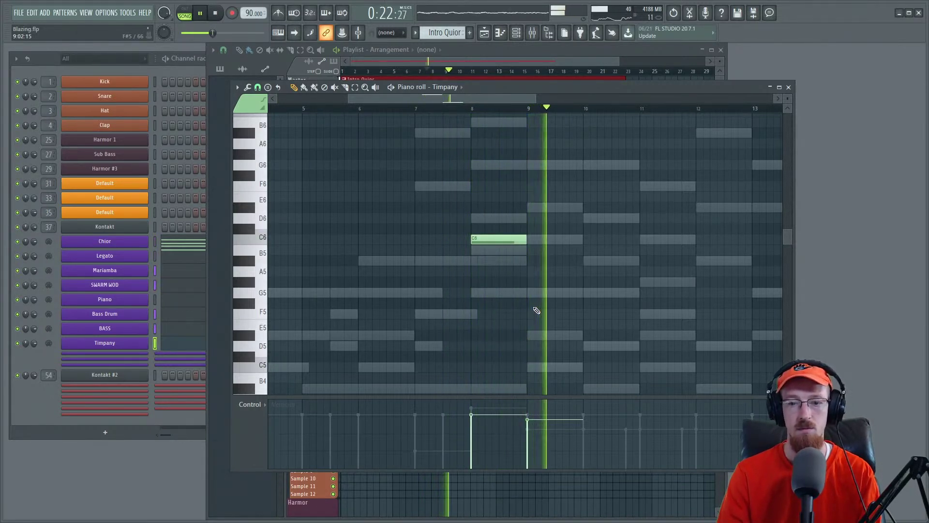
{"action": "key", "text": "space"}
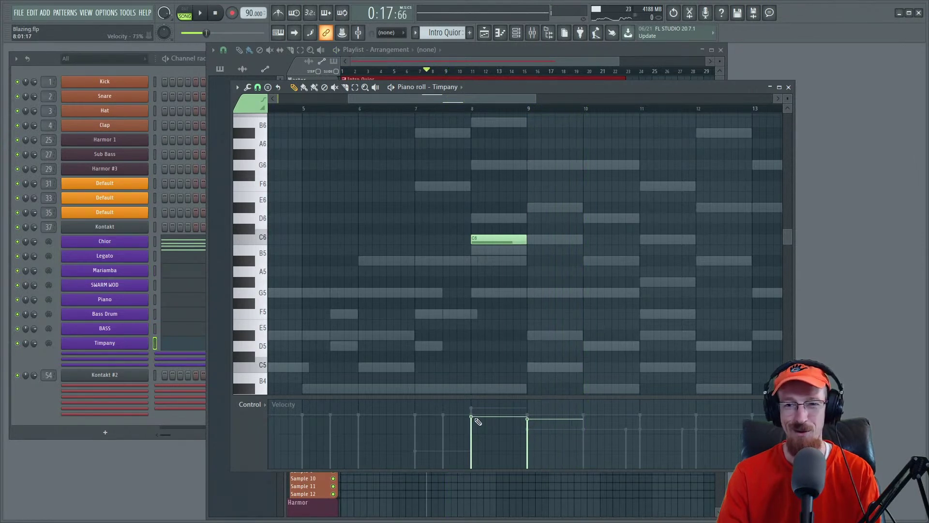
Step: Replay the timpani roll and hit from bar 8, and close the Timpany piano roll
{"action": "left_click", "coordinate": [487, 96]}
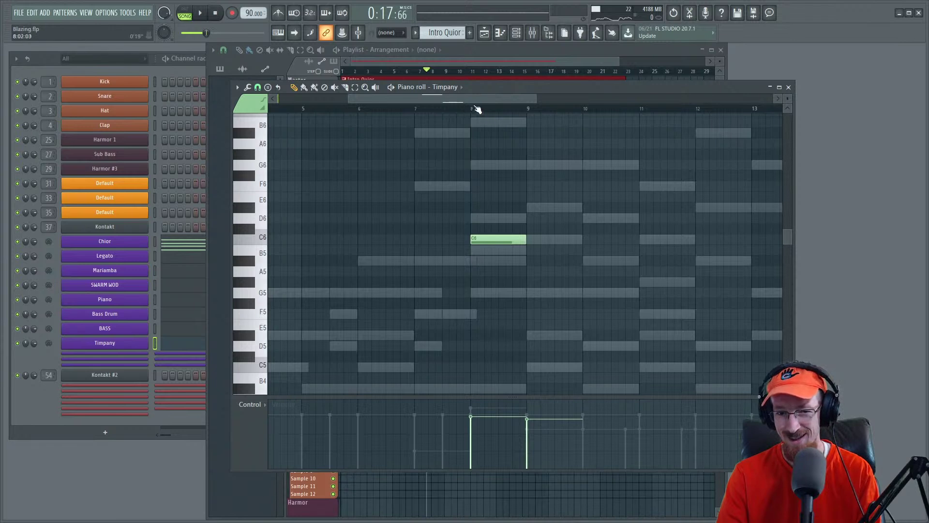
{"action": "left_click", "coordinate": [473, 109]}
{"action": "key", "text": "space"}
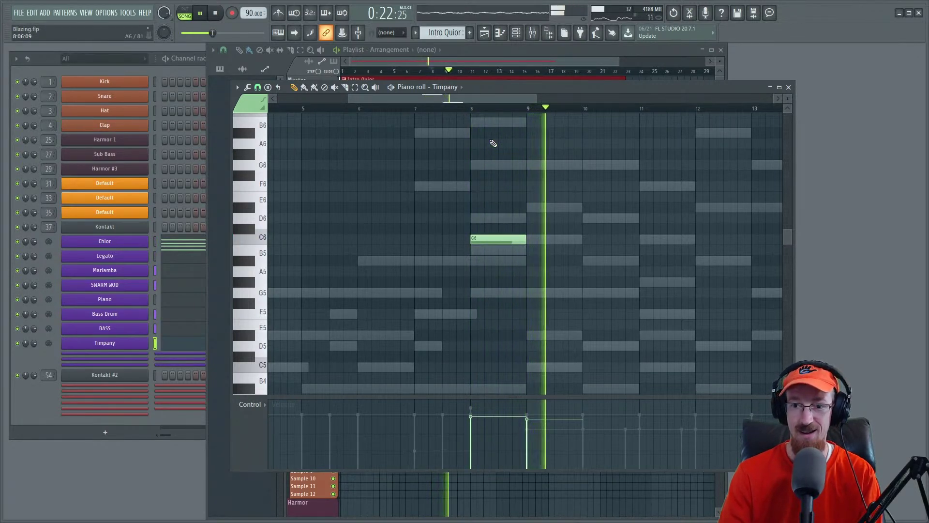
{"action": "key", "text": "space"}
{"action": "left_click", "coordinate": [789, 88]}
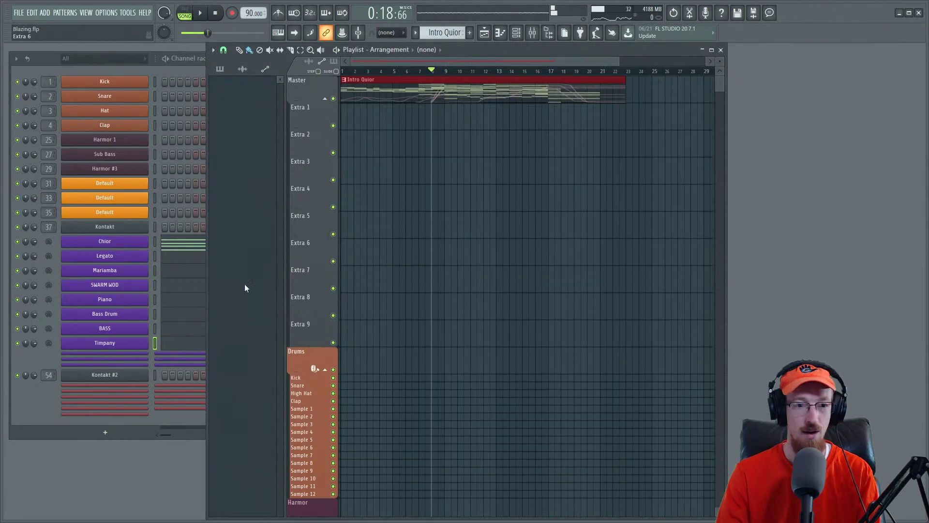
Step: Filter the Kontakt libraries by "per" and load Drums - Low.nki from Spitfire Percussion into the main Kontakt rack
{"action": "left_click", "coordinate": [57, 415]}
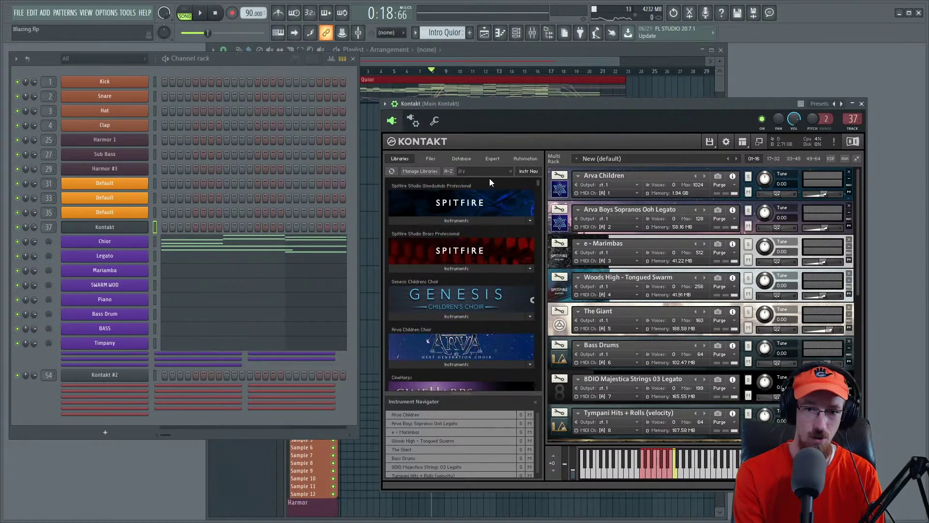
{"action": "type", "text": "b"}
{"action": "key", "text": "BackSpace"}
{"action": "type", "text": "per"}
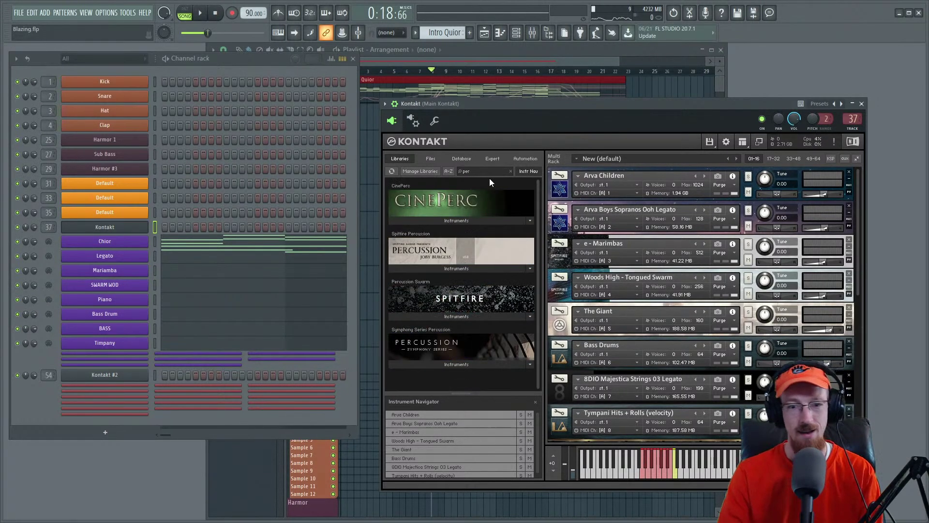
{"action": "left_click", "coordinate": [450, 267]}
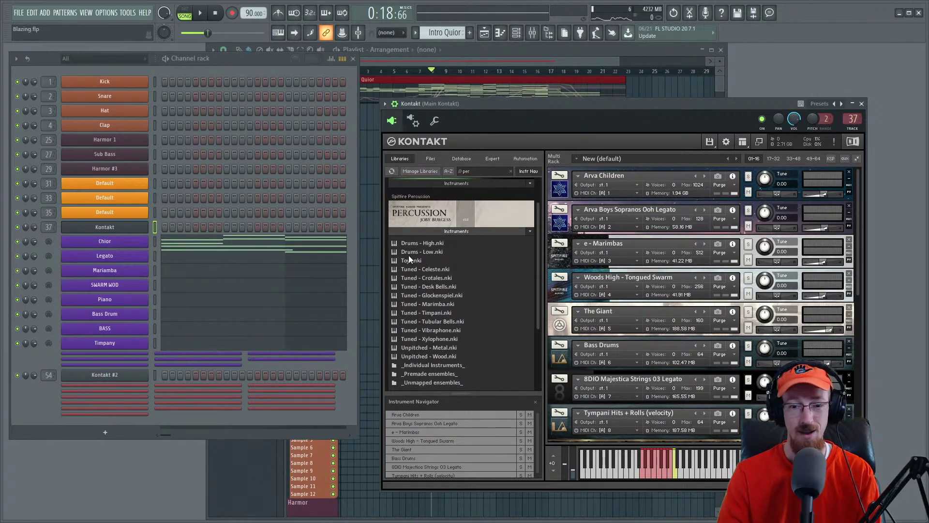
{"action": "mouse_move", "coordinate": [538, 269]}
{"action": "left_mouse_down"}
{"action": "mouse_move", "coordinate": [538, 303]}
{"action": "mouse_move", "coordinate": [536, 286]}
{"action": "left_mouse_up"}
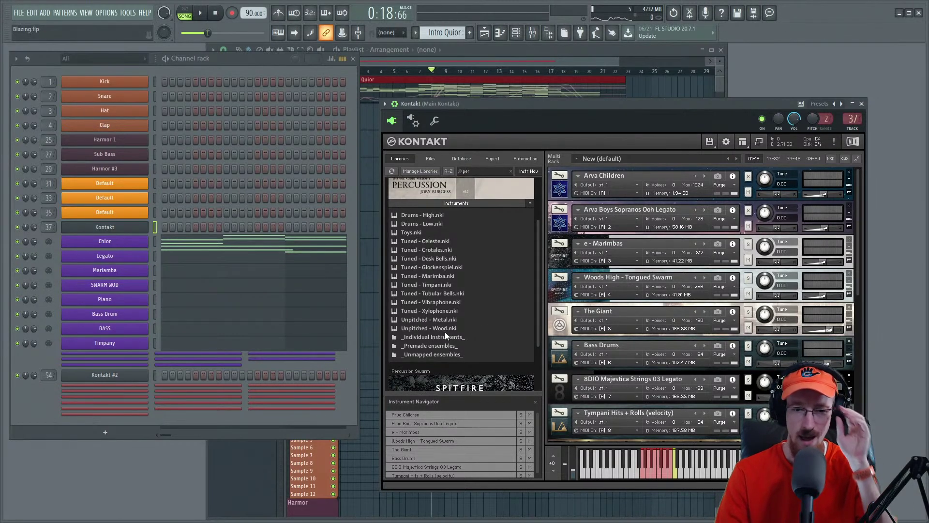
{"action": "double_click", "coordinate": [420, 223]}
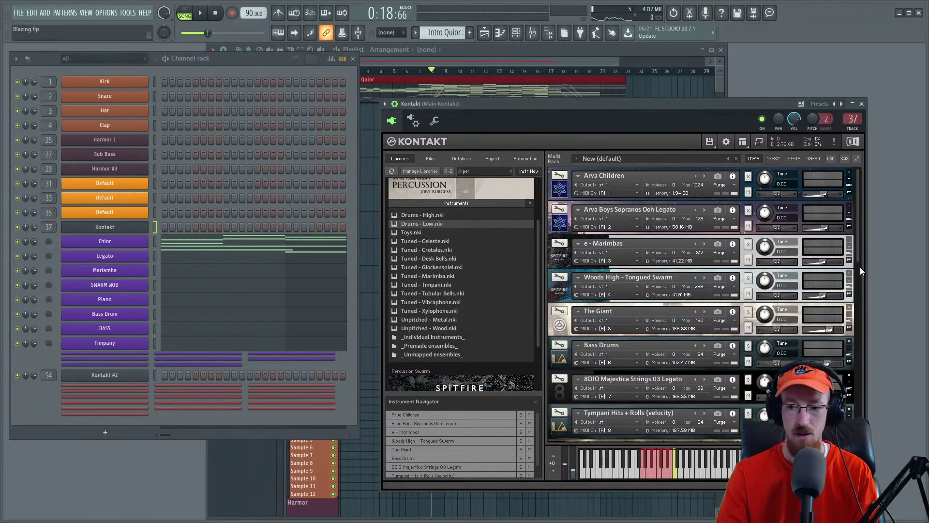
Step: Add a channel for Kontakt's MIDI channel 9 to the channel rack and expand the Drums - Low instrument
{"action": "left_click_drag", "start_coordinate": [861, 303], "coordinate": [861, 268]}
{"action": "left_click", "coordinate": [570, 262]}
{"action": "scroll", "coordinate": [857, 292], "scroll_direction": "down", "scroll_amount": 2}
{"action": "left_click", "coordinate": [114, 354]}
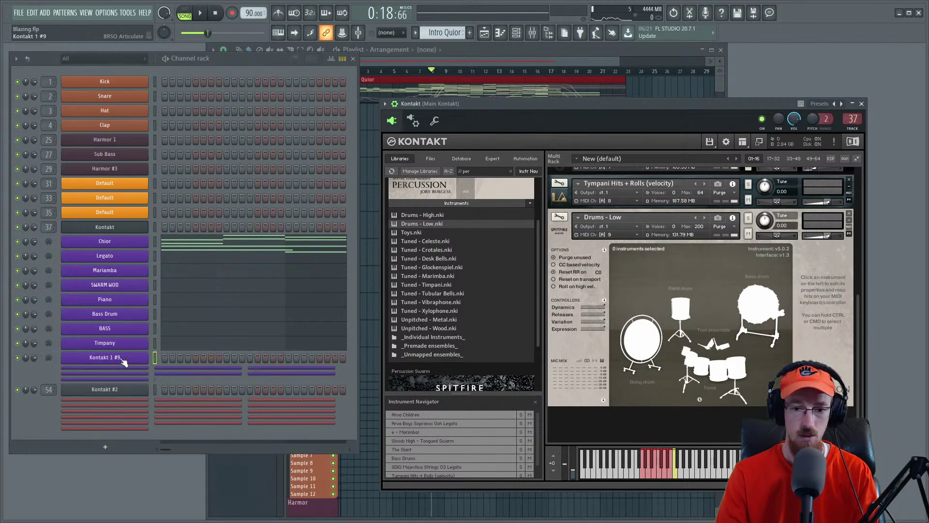
{"action": "left_click", "coordinate": [560, 226]}
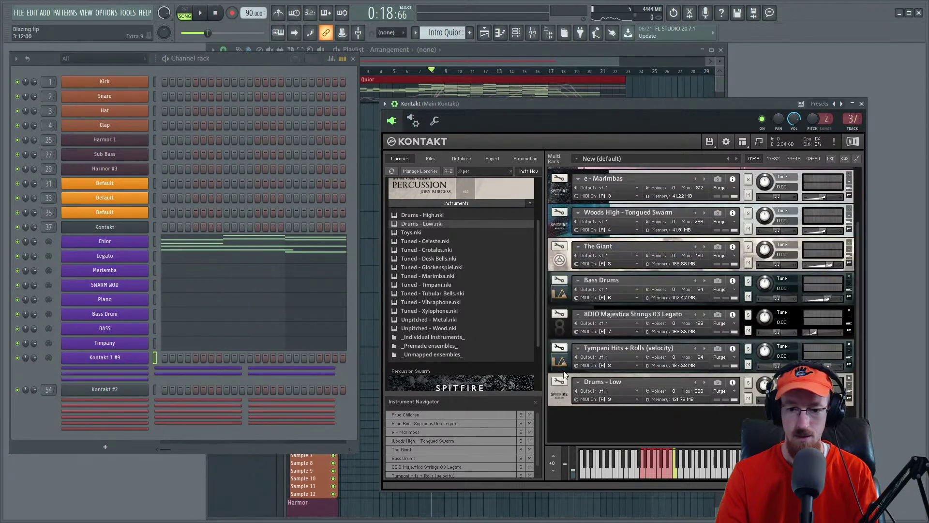
{"action": "left_click", "coordinate": [560, 403]}
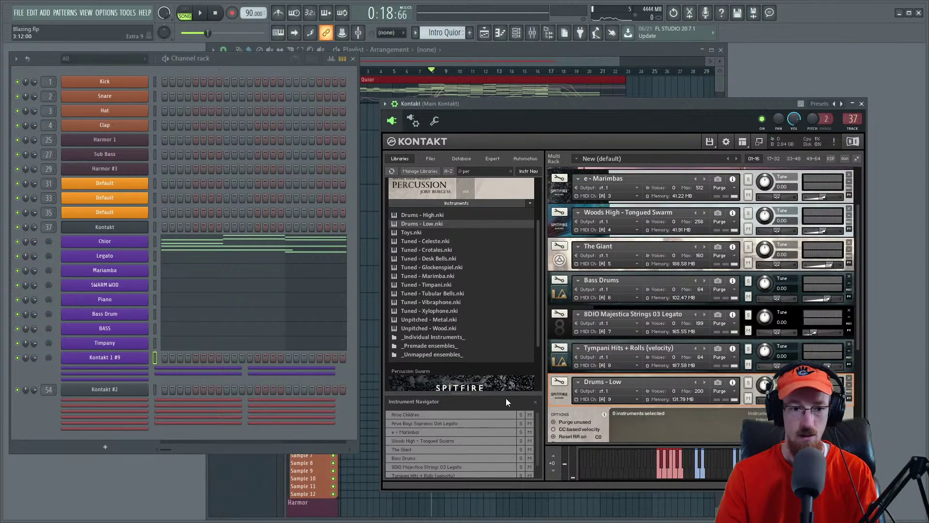
Step: Rename the new Kontakt channel as Drums LAOW and open its piano roll
{"action": "left_click", "coordinate": [118, 358], "text": "shift"}
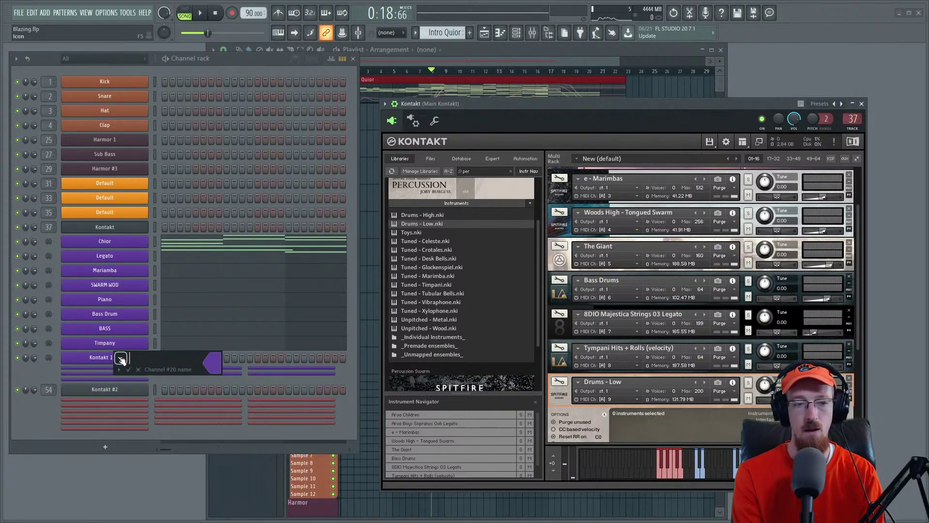
{"action": "type", "text": "Drum"}
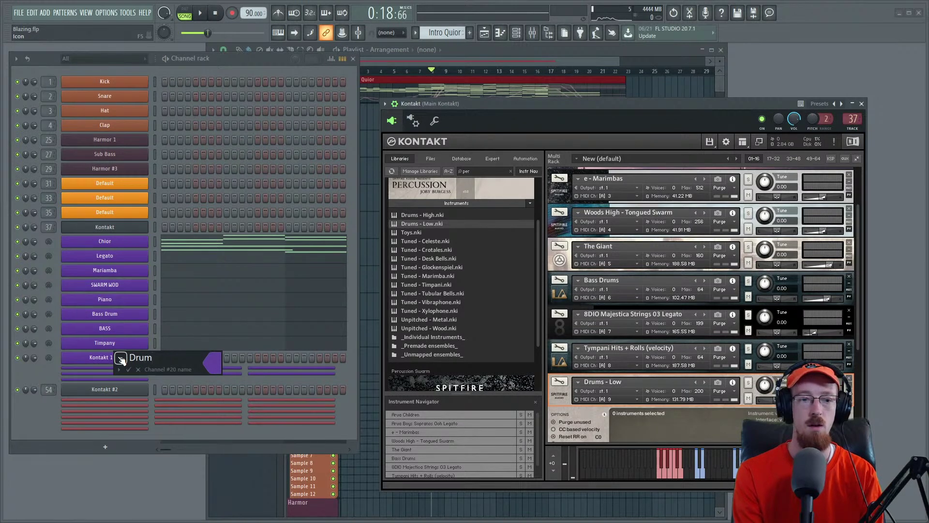
{"action": "type", "text": "s LAOW"}
{"action": "key", "text": "Return"}
{"action": "right_click", "coordinate": [122, 362]}
{"action": "left_click", "coordinate": [178, 356]}
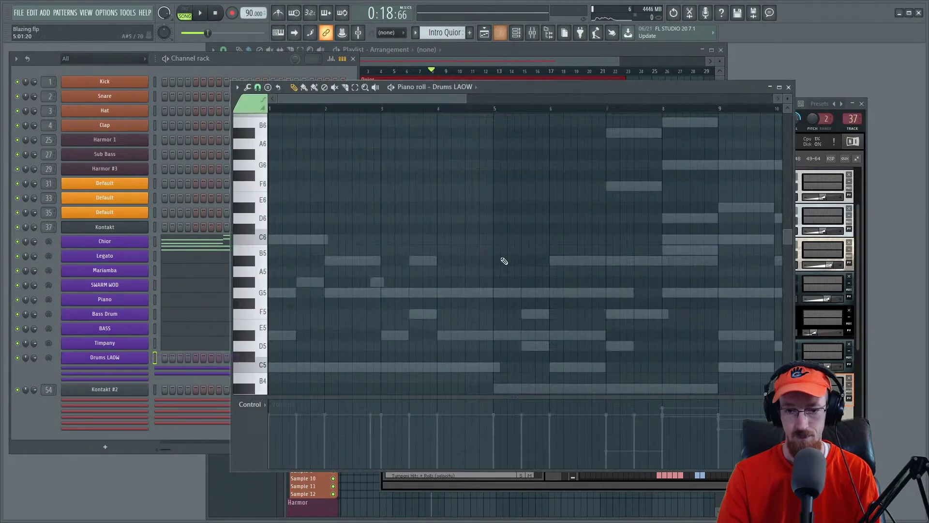
Step: Place a one-bar test note at C#3 on bar 5 in the Drums LAOW piano roll
{"action": "left_click_drag", "start_coordinate": [617, 313], "coordinate": [519, 334]}
{"action": "right_click", "coordinate": [512, 335]}
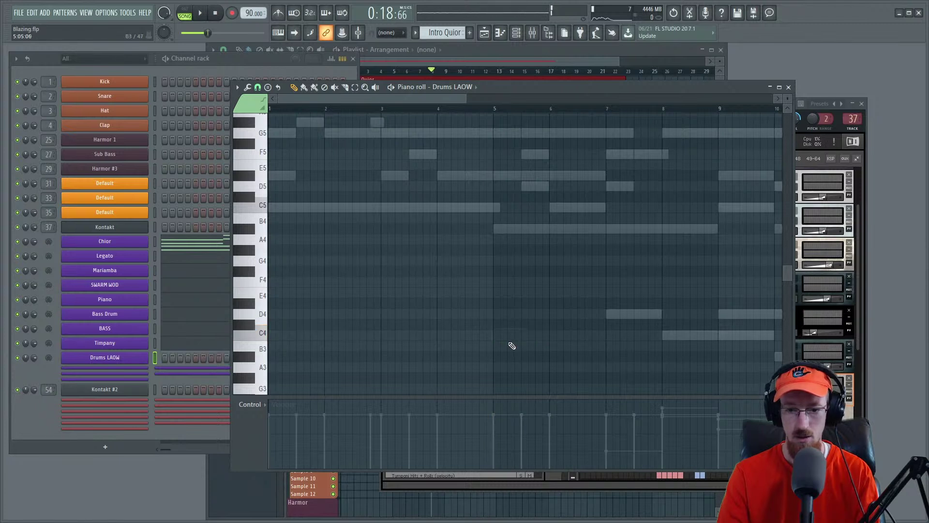
{"action": "scroll", "coordinate": [510, 342], "scroll_direction": "down", "scroll_amount": 5}
{"action": "scroll", "coordinate": [514, 347], "scroll_direction": "down", "scroll_amount": 1}
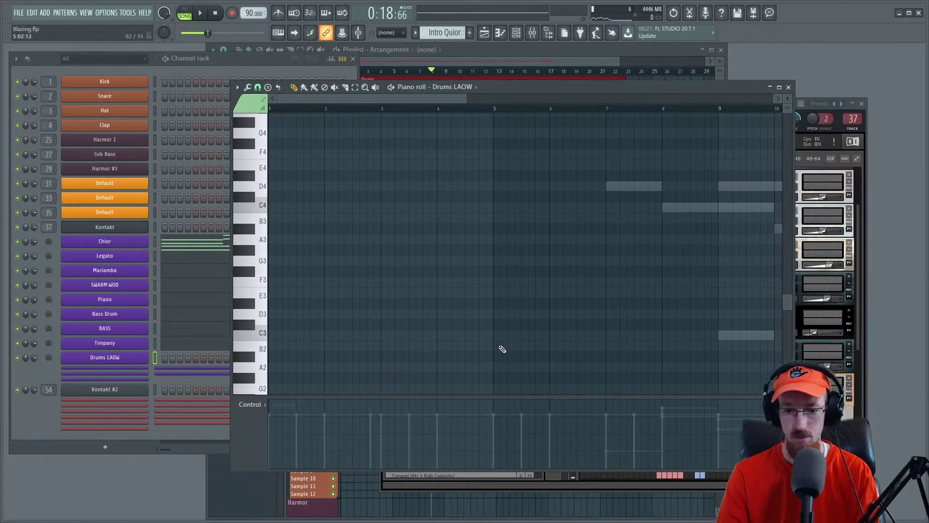
{"action": "left_click", "coordinate": [499, 335]}
{"action": "left_click", "coordinate": [516, 335]}
{"action": "mouse_move", "coordinate": [517, 326]}
{"action": "left_mouse_down"}
{"action": "mouse_move", "coordinate": [514, 348]}
{"action": "mouse_move", "coordinate": [513, 318]}
{"action": "left_mouse_up"}
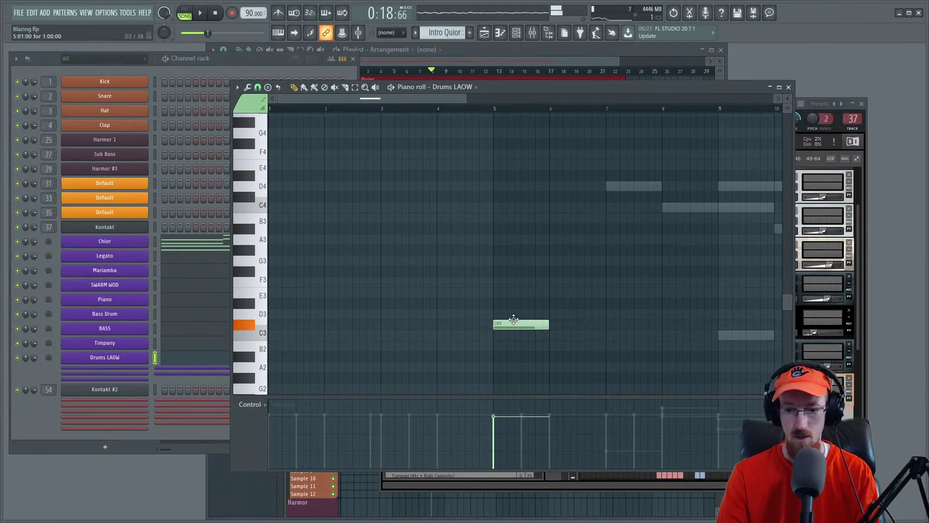
Step: Shift Kontakt's on-screen keyboard to +2 to examine the Drums - Low key mapping, and return to the Drums LAOW piano roll
{"action": "left_click", "coordinate": [701, 477]}
{"action": "left_click", "coordinate": [699, 476]}
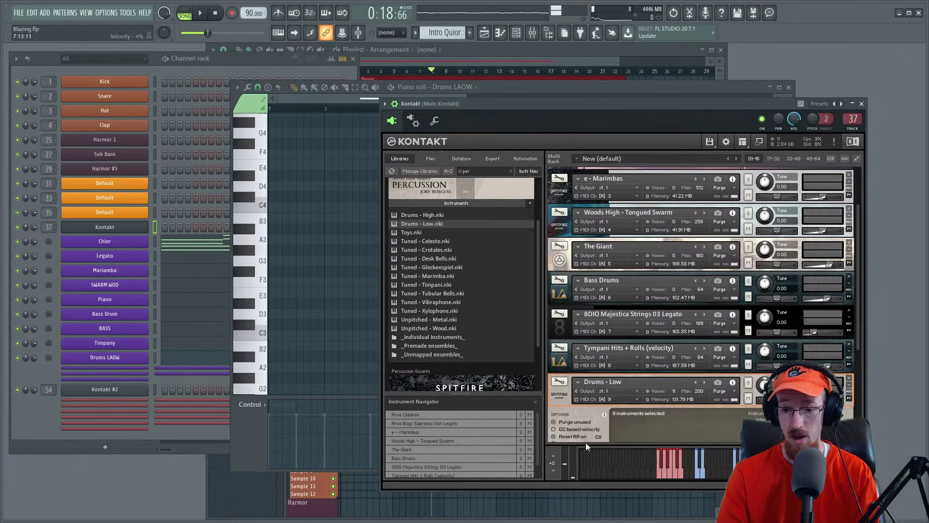
{"action": "left_click", "coordinate": [553, 455]}
{"action": "left_click", "coordinate": [553, 455]}
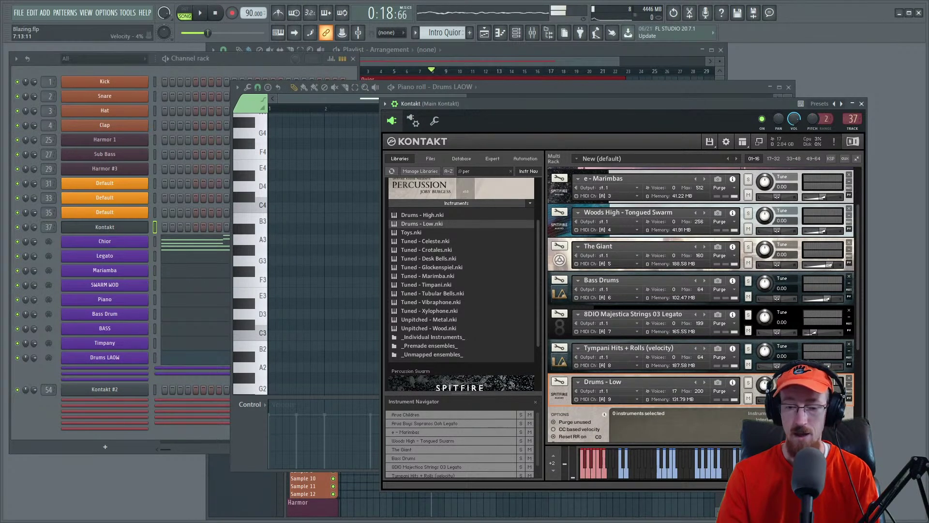
{"action": "left_click", "coordinate": [358, 106]}
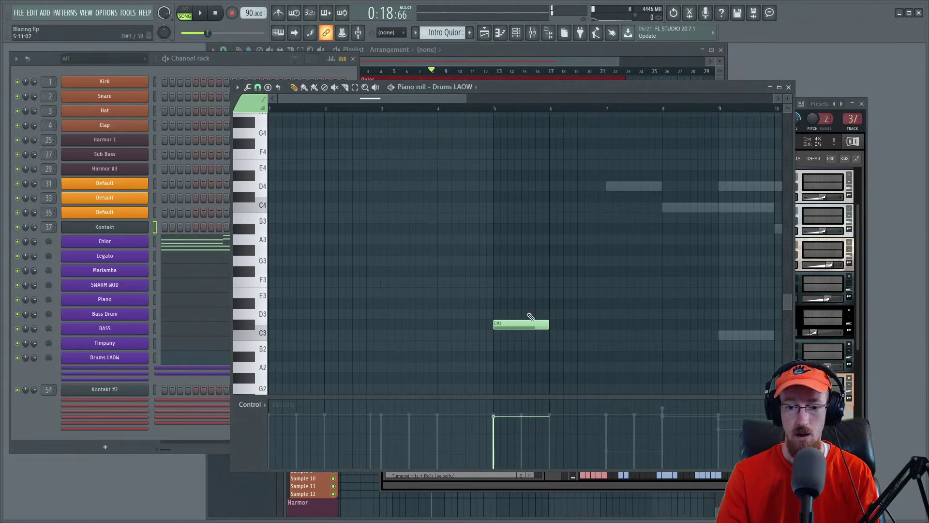
Step: Replace the C#3 test note in the Drums LAOW piano roll with a one-bar D7 note on bar 5 and audition it
{"action": "right_click", "coordinate": [514, 327]}
{"action": "scroll", "coordinate": [504, 370], "scroll_direction": "up", "scroll_amount": 5}
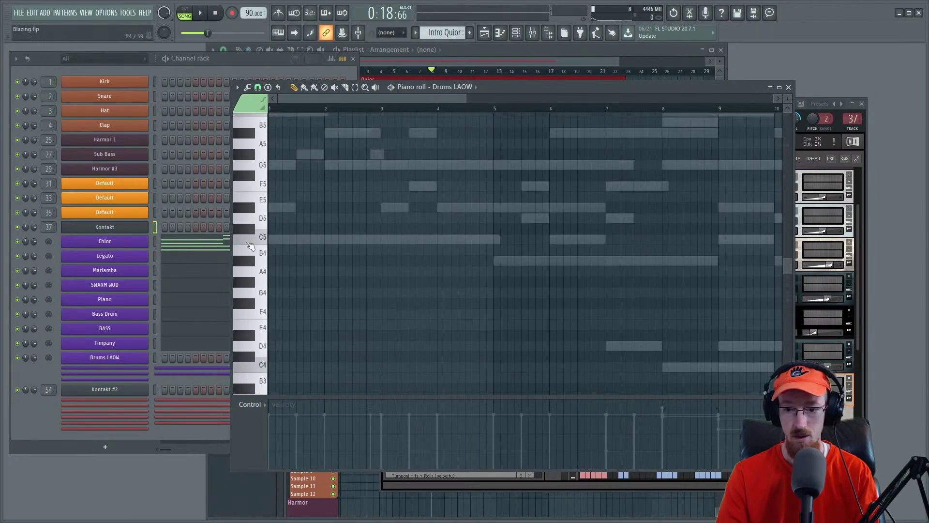
{"action": "scroll", "coordinate": [258, 225], "scroll_direction": "up", "scroll_amount": 6}
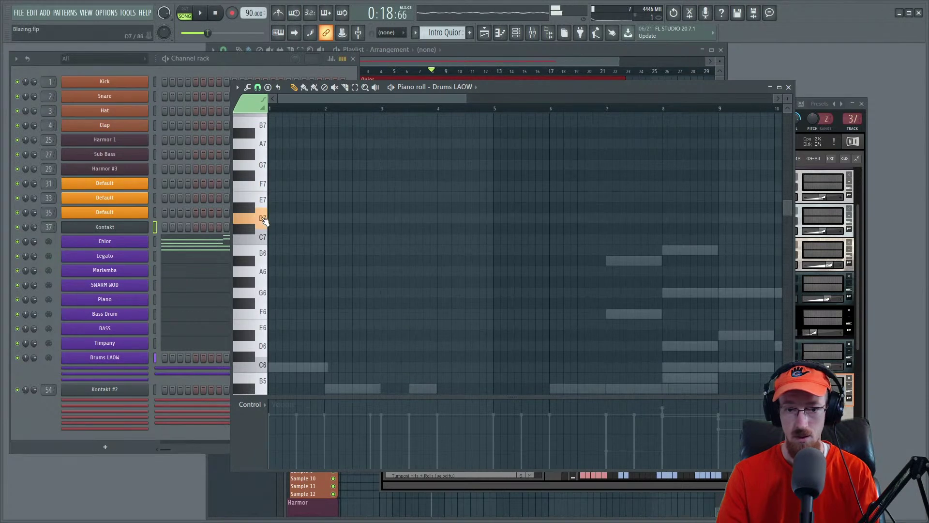
{"action": "left_click", "coordinate": [498, 218]}
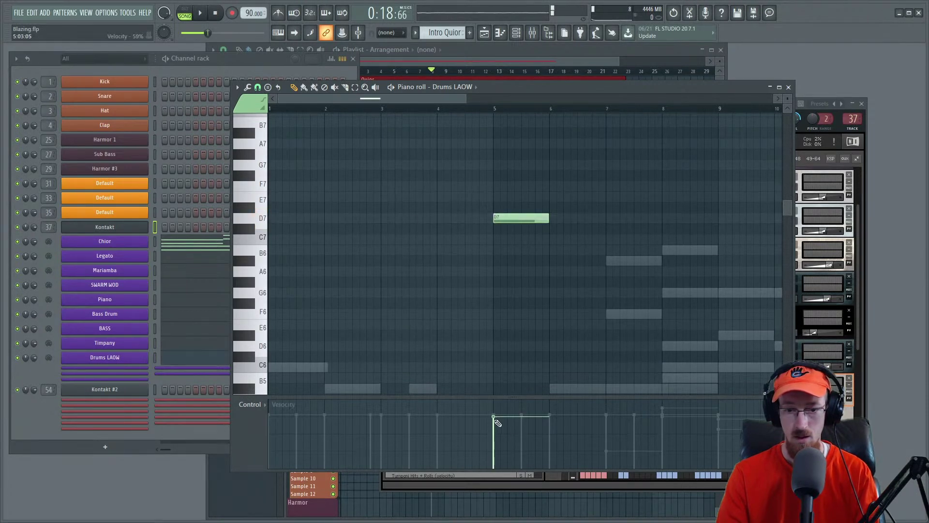
{"action": "key", "text": "space"}
{"action": "key", "text": "space"}
Step: Move the Drums LAOW D7 note to bar 9 and play the arrangement to hear it in context
{"action": "left_click_drag", "start_coordinate": [520, 219], "coordinate": [743, 219]}
{"action": "key", "text": "space"}
{"action": "scroll", "coordinate": [714, 284], "scroll_direction": "up", "scroll_amount": 2}
{"action": "left_click_drag", "start_coordinate": [646, 284], "coordinate": [419, 325]}
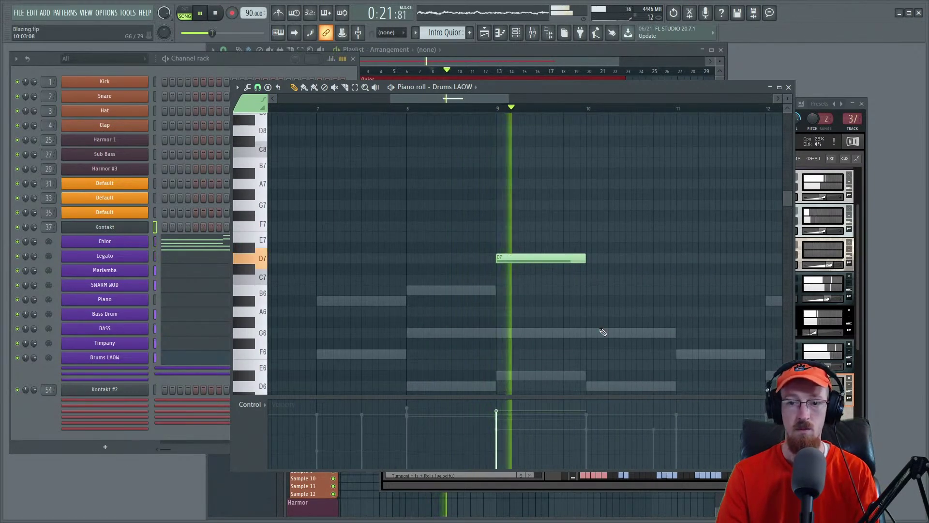
{"action": "scroll", "coordinate": [529, 305], "scroll_direction": "down", "scroll_amount": 1}
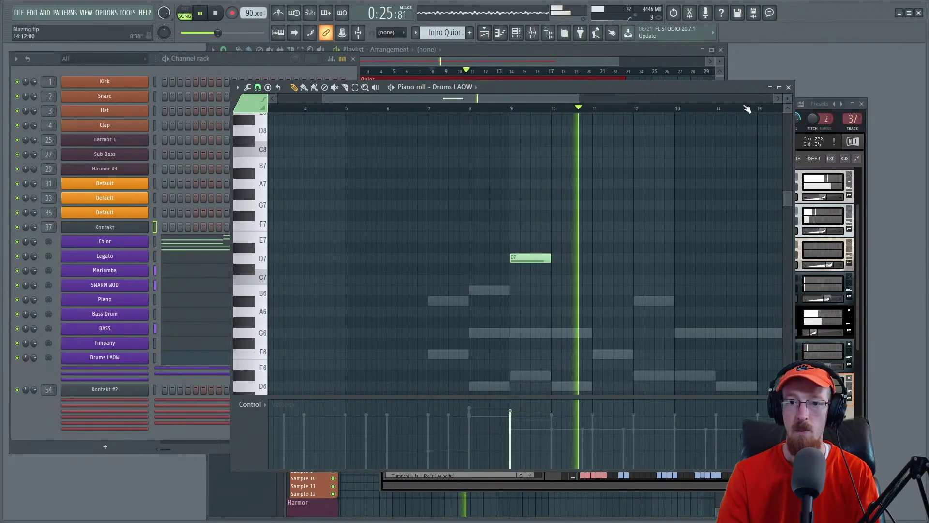
{"action": "left_click", "coordinate": [563, 53]}
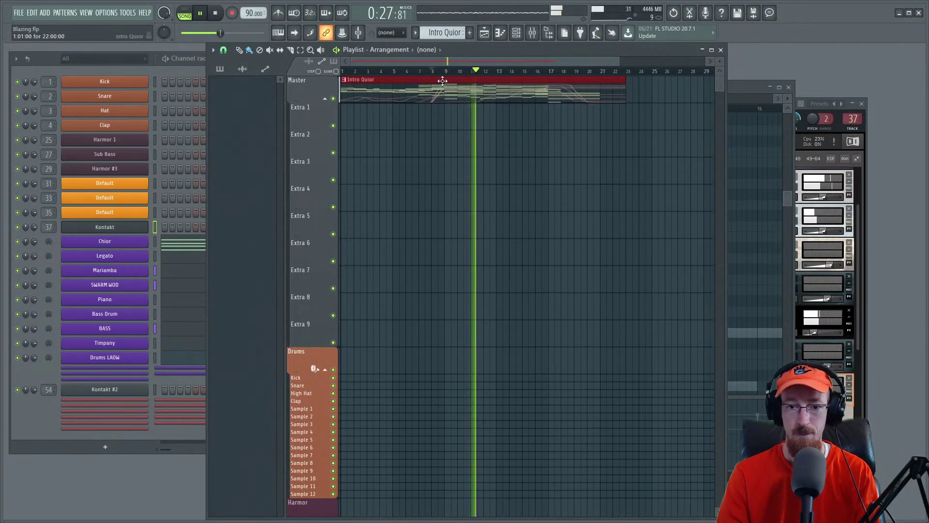
{"action": "key", "text": "space"}
Step: Fine-tune the volume of 8DIO Majestica Strings 03 Legato in Kontakt to around -14 dB during playback
{"action": "left_click", "coordinate": [862, 276]}
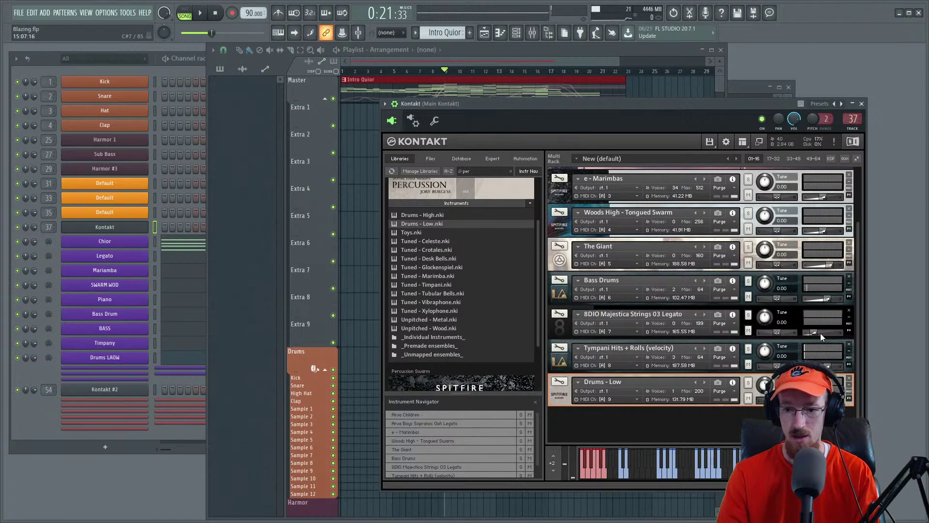
{"action": "key", "text": "space"}
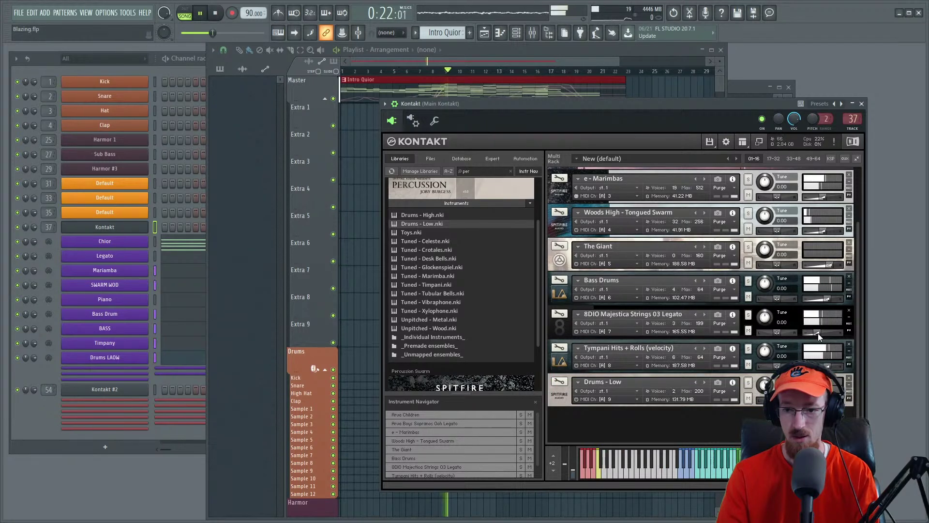
{"action": "left_click_drag", "start_coordinate": [818, 333], "coordinate": [819, 331]}
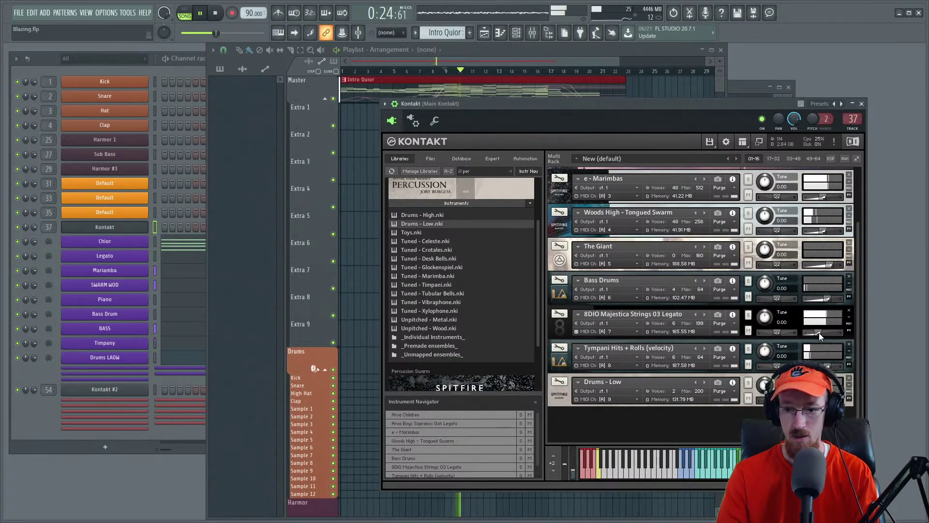
{"action": "left_click", "coordinate": [819, 333]}
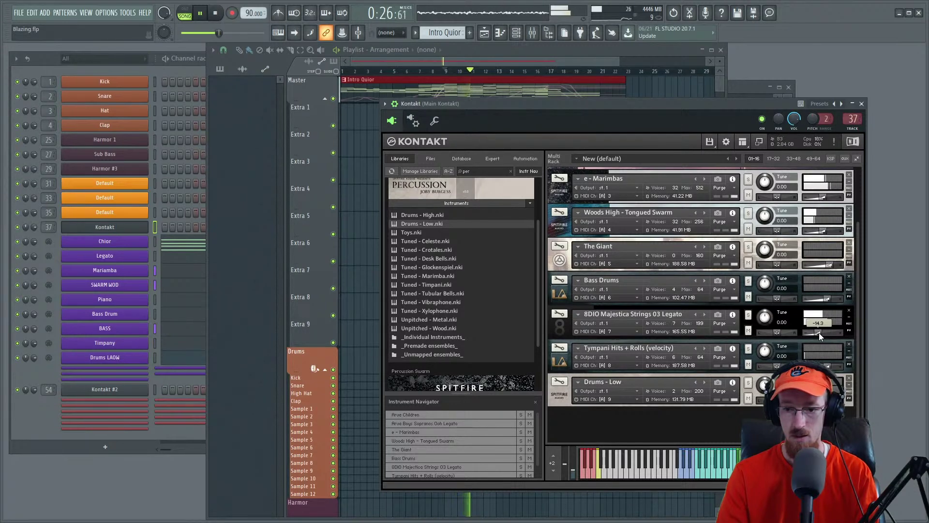
{"action": "left_click_drag", "start_coordinate": [819, 332], "coordinate": [817, 333]}
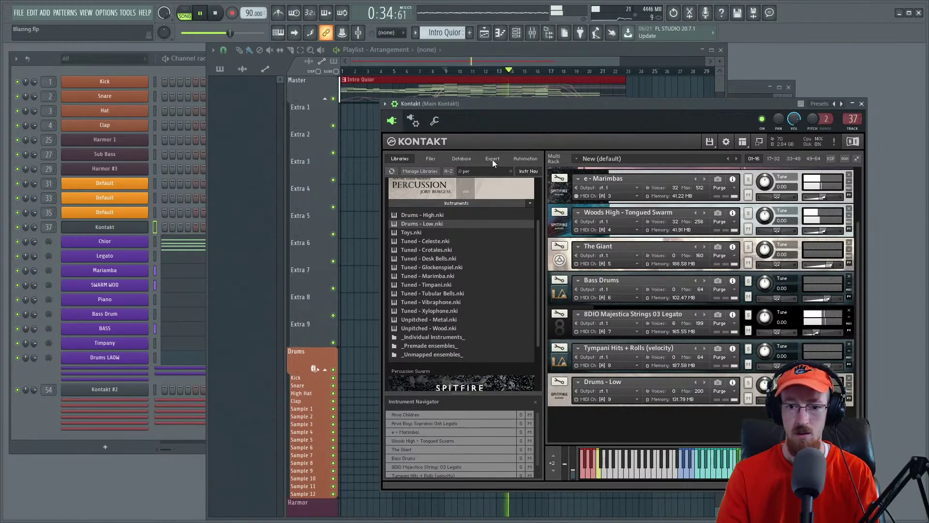
{"action": "key", "text": "space"}
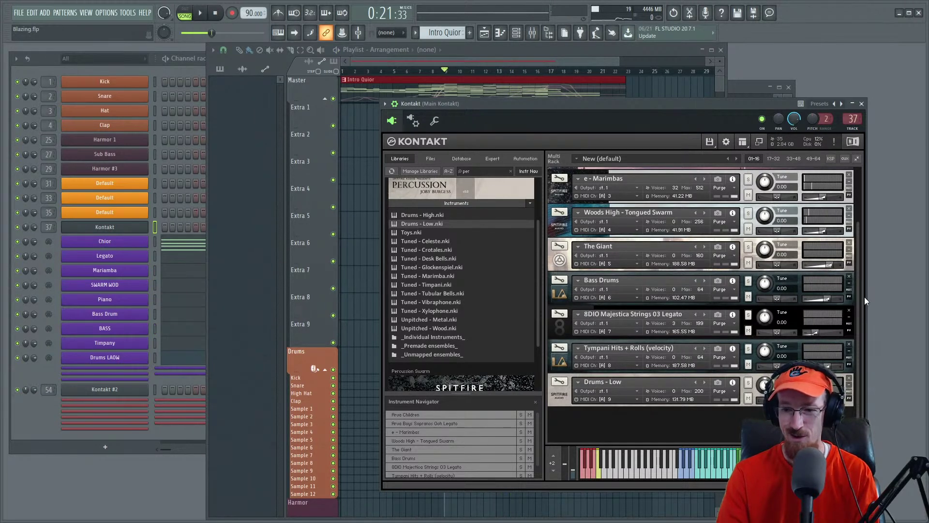
Step: Expand e - Marimbas to its full mic mix, enable the O mic at 74% and lower the SC mic to about 66%
{"action": "scroll", "coordinate": [858, 299], "scroll_direction": "up", "scroll_amount": 1}
{"action": "key", "text": "space"}
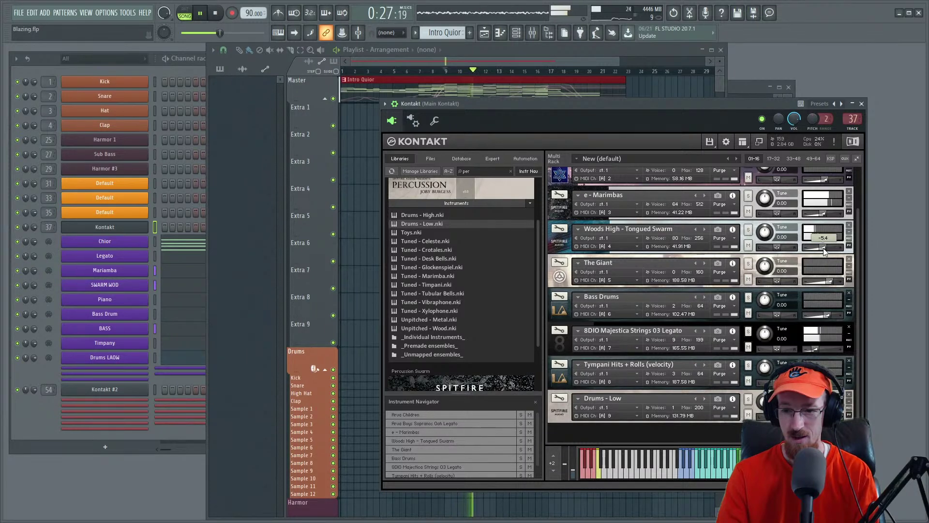
{"action": "left_click_drag", "start_coordinate": [857, 250], "coordinate": [855, 228]}
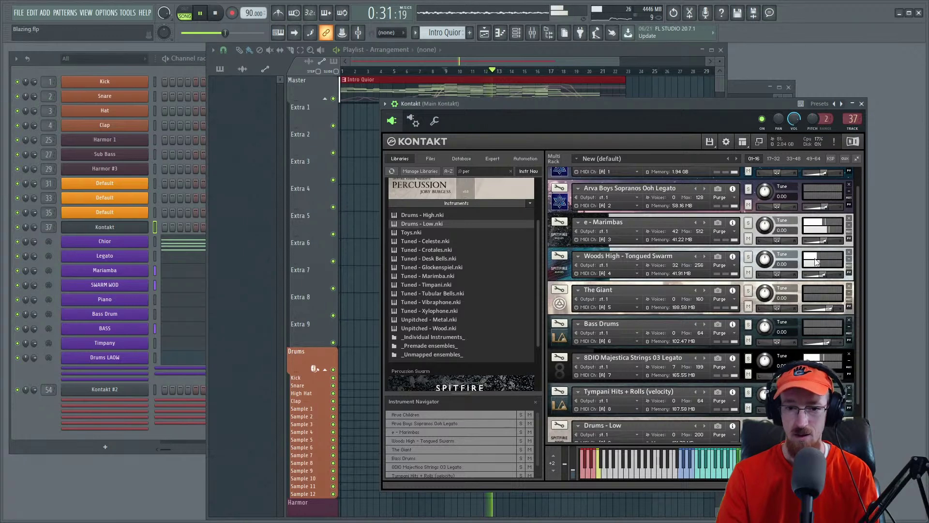
{"action": "left_click", "coordinate": [578, 221]}
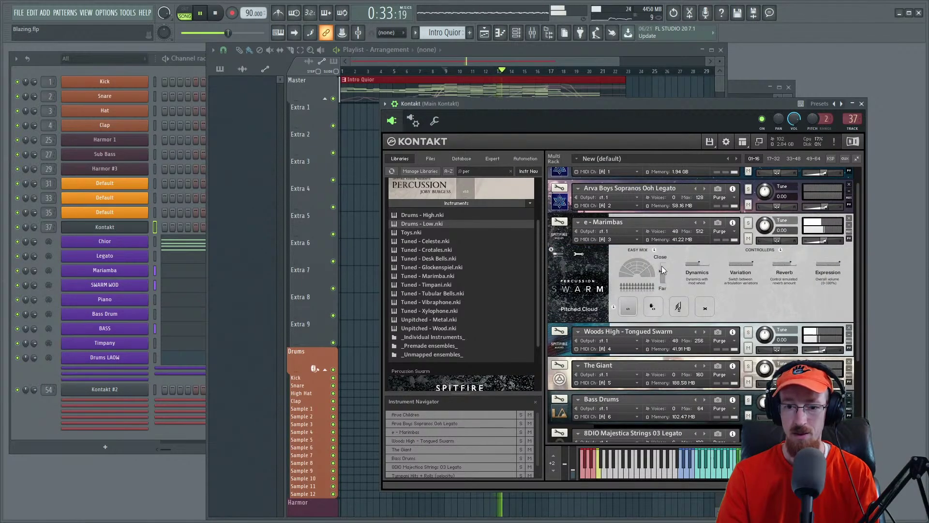
{"action": "left_click", "coordinate": [579, 255]}
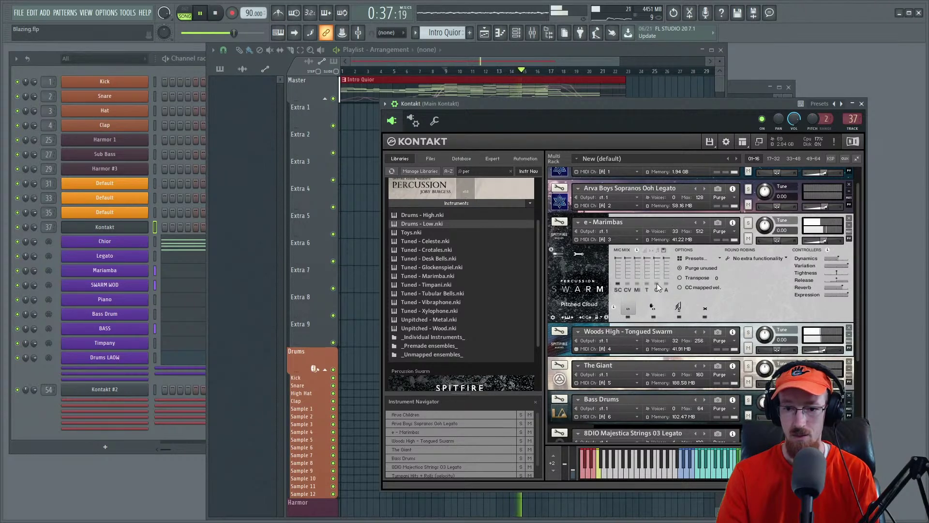
{"action": "left_click_drag", "start_coordinate": [658, 283], "coordinate": [657, 264]}
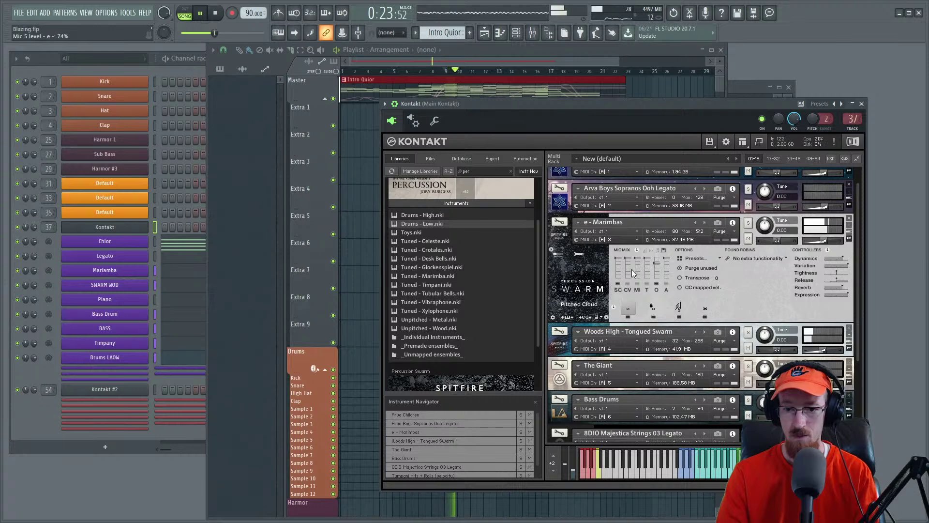
{"action": "left_click_drag", "start_coordinate": [617, 263], "coordinate": [617, 288]}
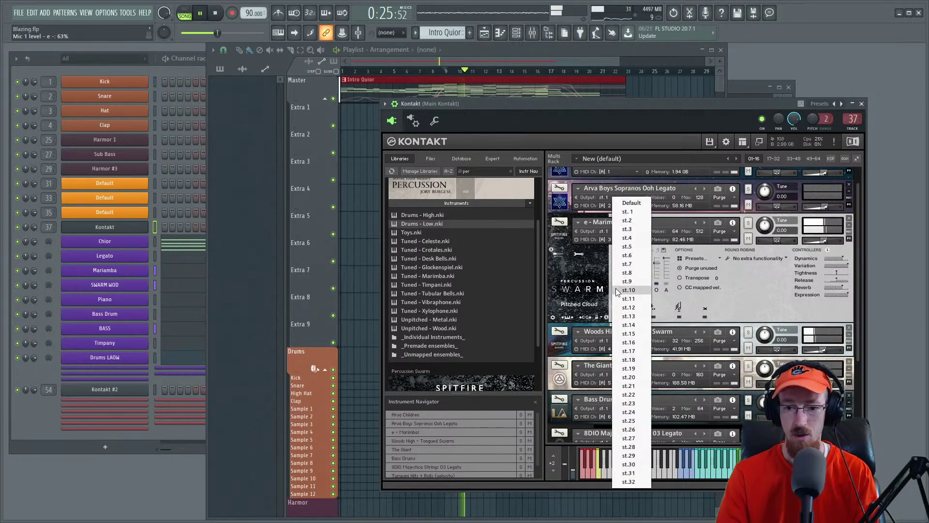
{"action": "key", "text": "space"}
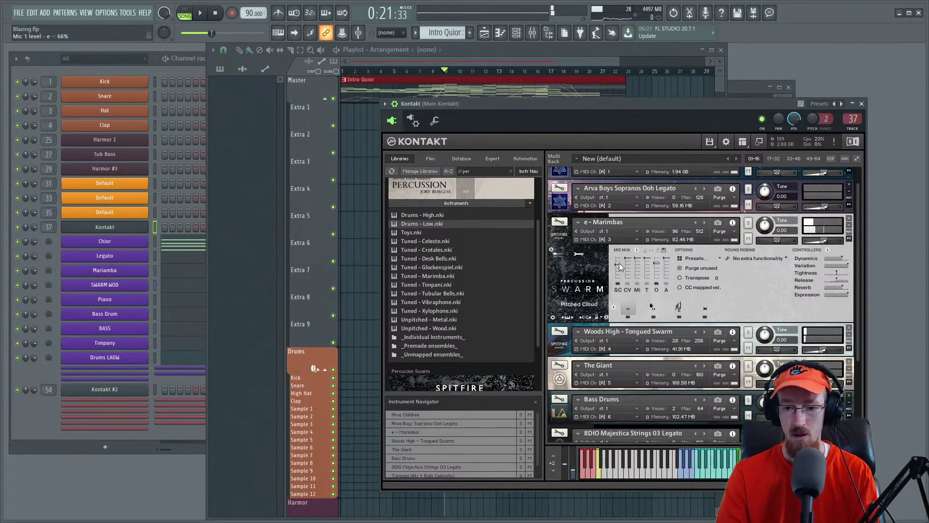
Step: Audition the marimba's T mic, keep the A mic enabled at a reduced level instead, set SC to 84% and collapse the instrument
{"action": "left_click", "coordinate": [668, 290]}
{"action": "left_click", "coordinate": [647, 284]}
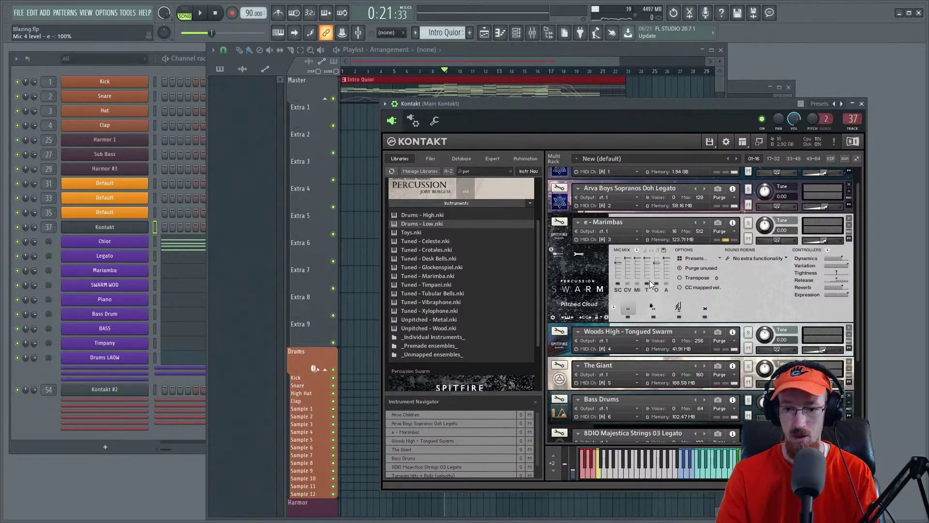
{"action": "left_click", "coordinate": [647, 284]}
{"action": "left_click_drag", "start_coordinate": [668, 274], "coordinate": [664, 263]}
{"action": "key", "text": "space"}
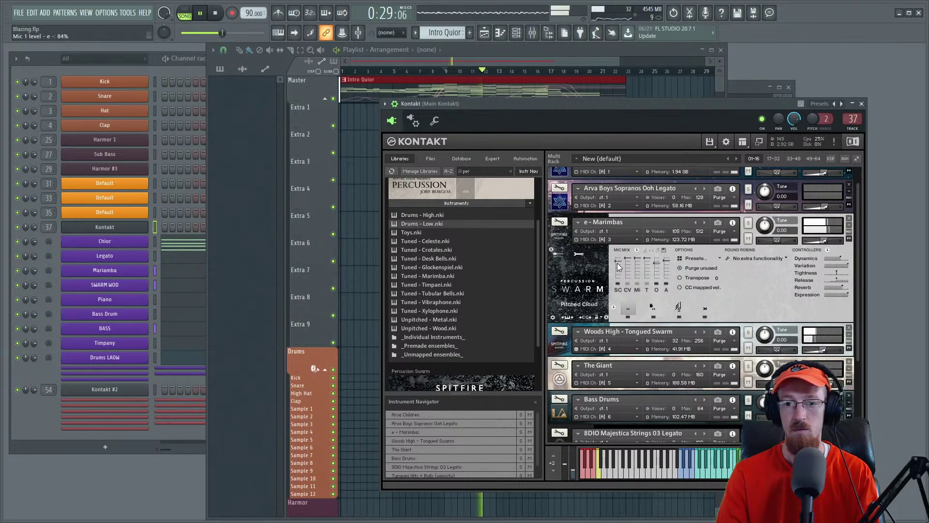
{"action": "left_click", "coordinate": [560, 234]}
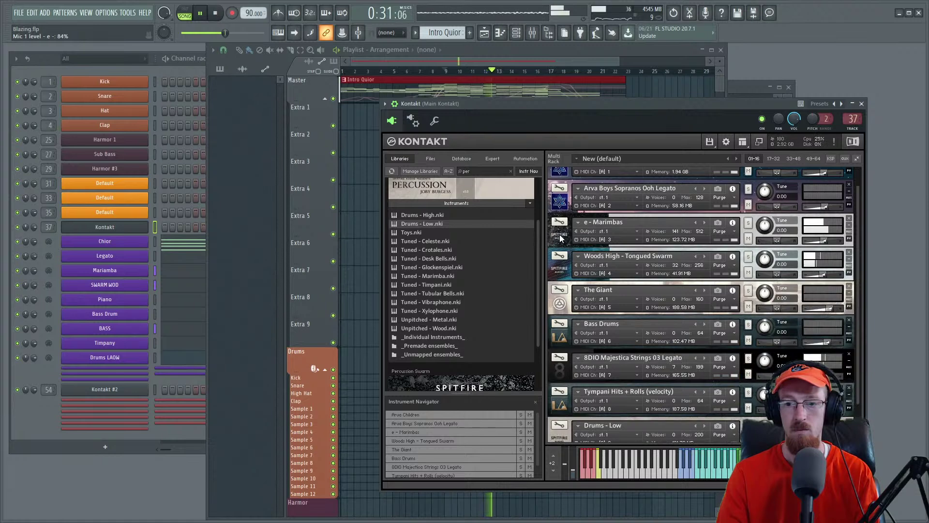
Step: Collapse the Spitfire Percussion instrument list and filter the Kontakt libraries by "swar"
{"action": "scroll", "coordinate": [857, 343], "scroll_direction": "down", "scroll_amount": 2}
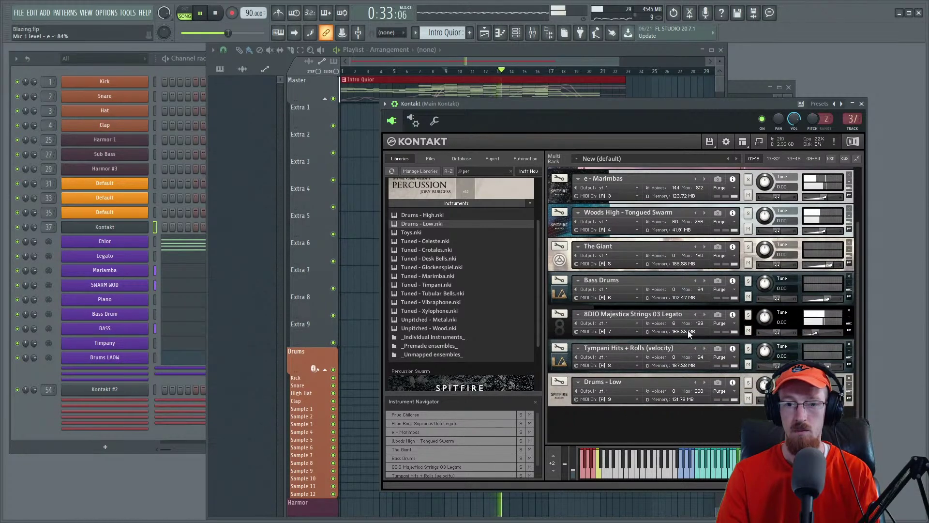
{"action": "left_click", "coordinate": [456, 203]}
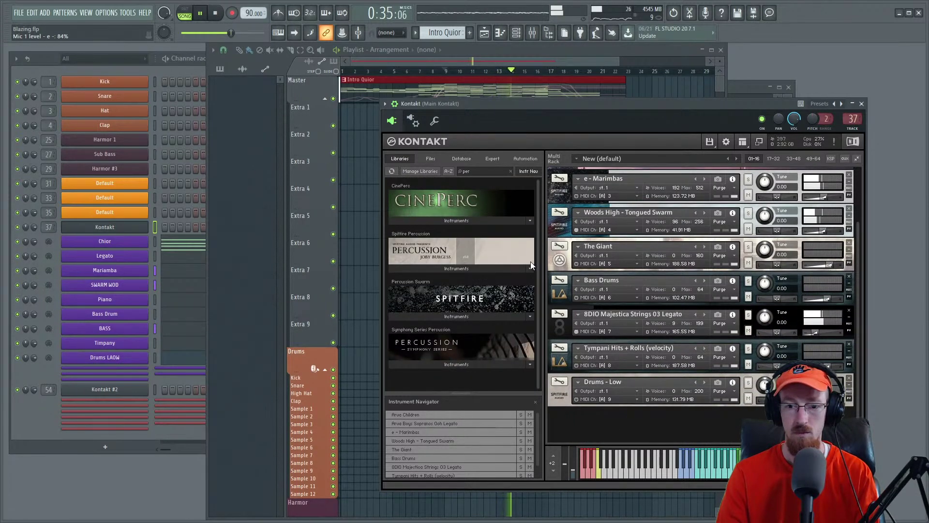
{"action": "key", "text": "BackSpace"}
{"action": "key", "text": "BackSpace"}
{"action": "key", "text": "BackSpace"}
{"action": "type", "text": "swar"}
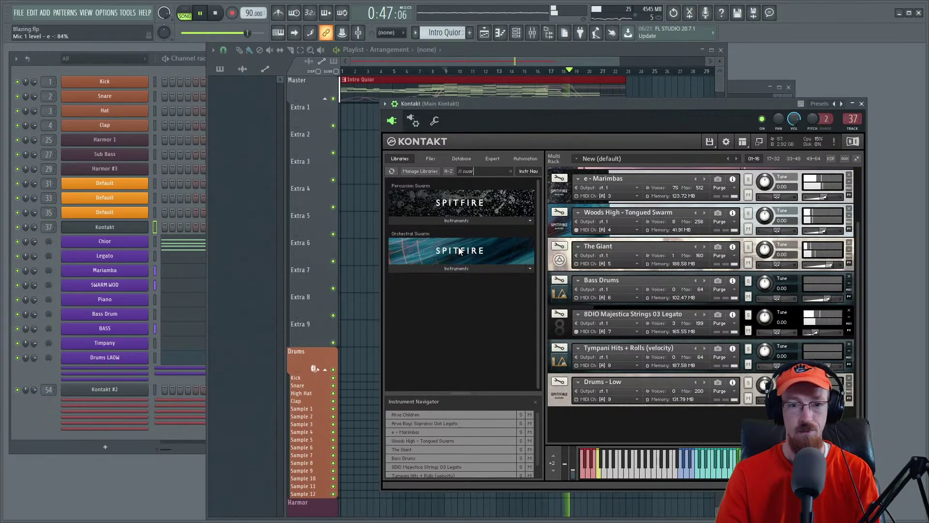
Step: Open the Piano channel's piano roll and listen to the passage around bar 9
{"action": "left_click", "coordinate": [446, 71]}
{"action": "key", "text": "space"}
{"action": "left_click", "coordinate": [42, 417]}
{"action": "right_click", "coordinate": [117, 298]}
{"action": "left_click", "coordinate": [173, 301]}
{"action": "key", "text": "space"}
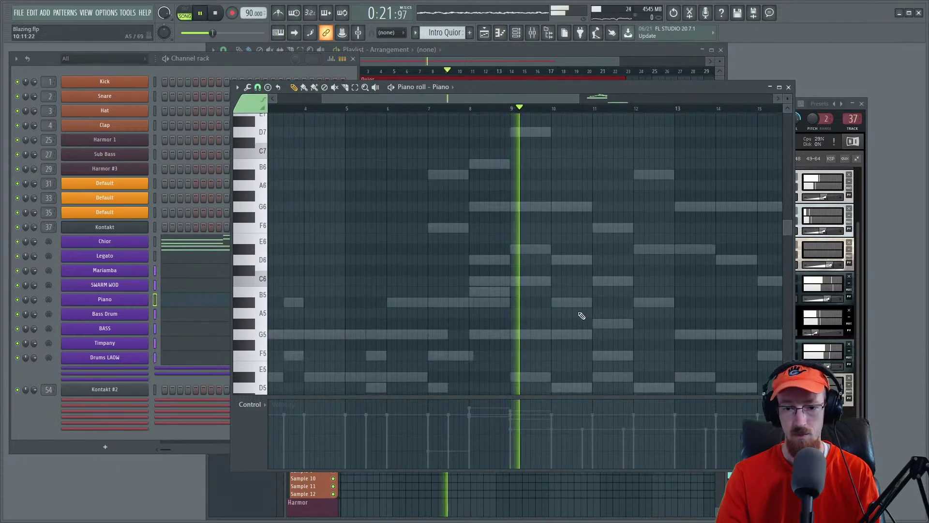
{"action": "scroll", "coordinate": [584, 309], "scroll_direction": "up", "scroll_amount": 4}
{"action": "key", "text": "space"}
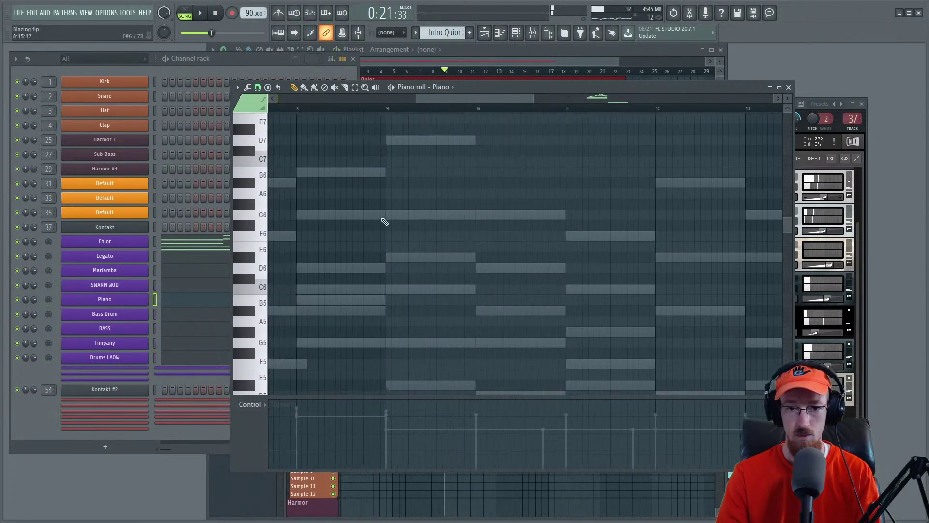
Step: Place D7 halfway through bar 9 and G6 on its last beat in the Piano part, with both velocities reduced
{"action": "left_click", "coordinate": [437, 141]}
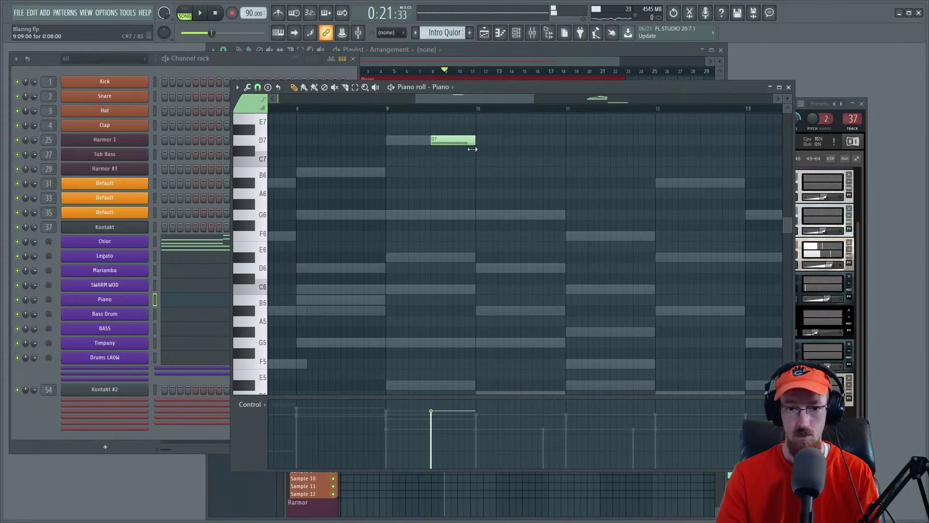
{"action": "left_click", "coordinate": [456, 215]}
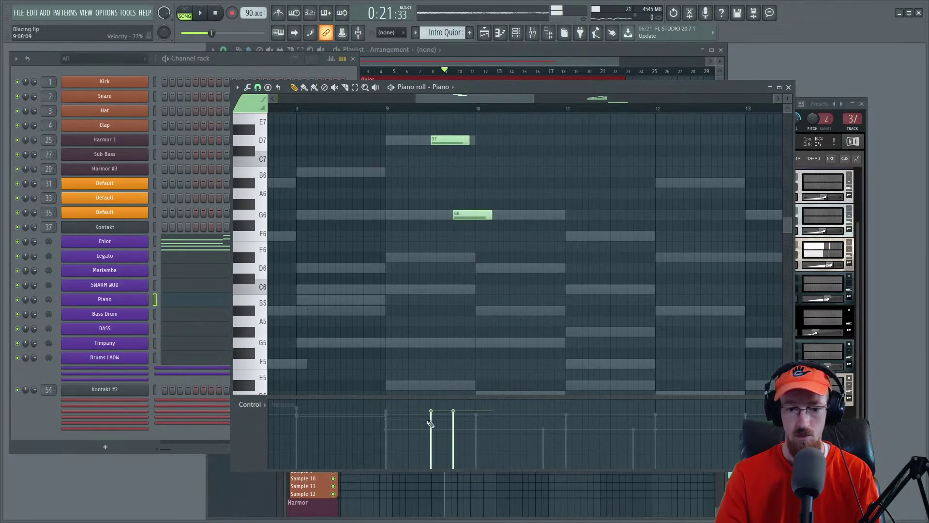
{"action": "left_click", "coordinate": [453, 449]}
{"action": "key", "text": "space"}
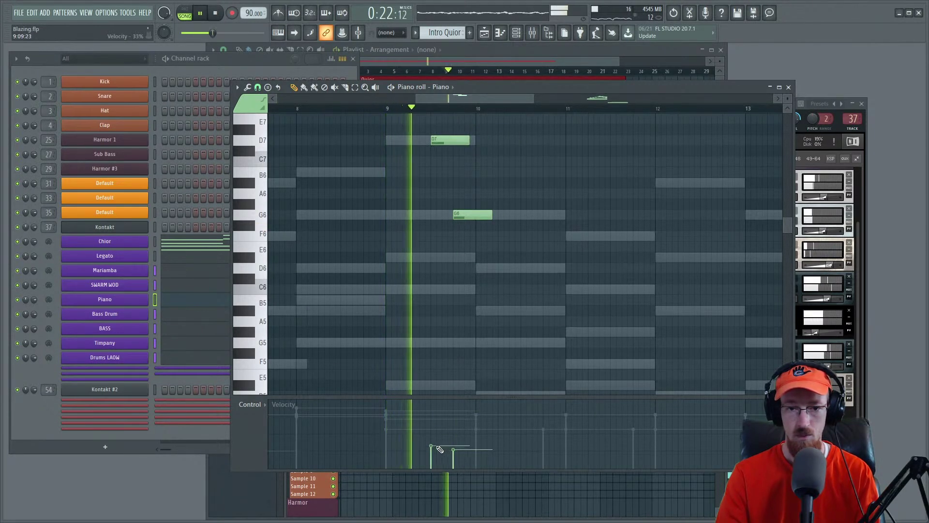
{"action": "left_click_drag", "start_coordinate": [453, 450], "coordinate": [447, 429]}
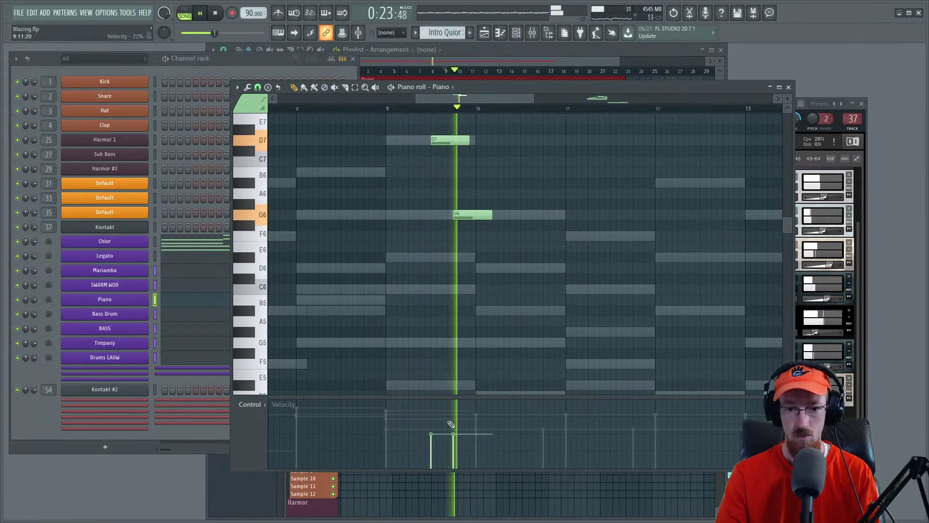
{"action": "key", "text": "space"}
Step: Add F6 and A#5 together at the start of bar 10 in the Piano part and play it back
{"action": "left_click", "coordinate": [486, 270]}
{"action": "left_click_drag", "start_coordinate": [493, 270], "coordinate": [493, 236]}
{"action": "left_click", "coordinate": [484, 312]}
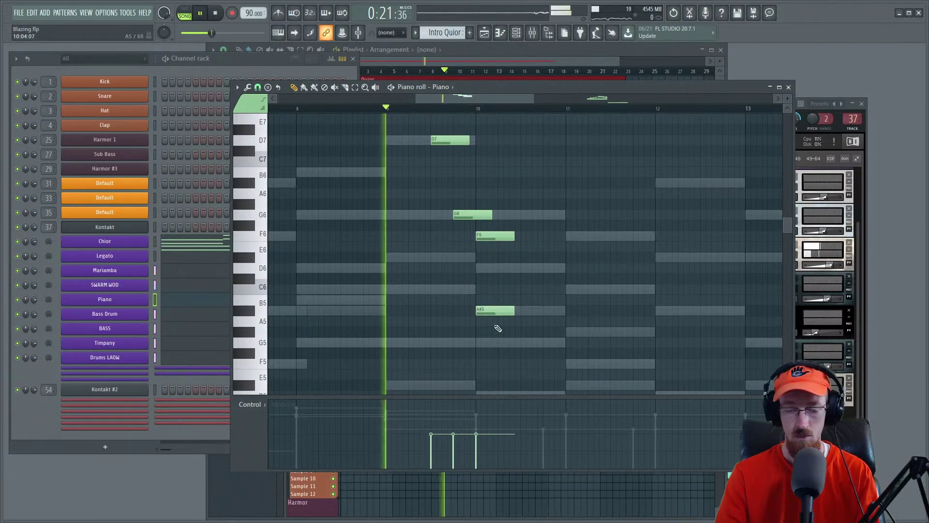
{"action": "key", "text": "space"}
Step: Add F6 halfway through bar 11 and C6 on its last beat in the Piano part
{"action": "left_click_drag", "start_coordinate": [538, 284], "coordinate": [469, 281]}
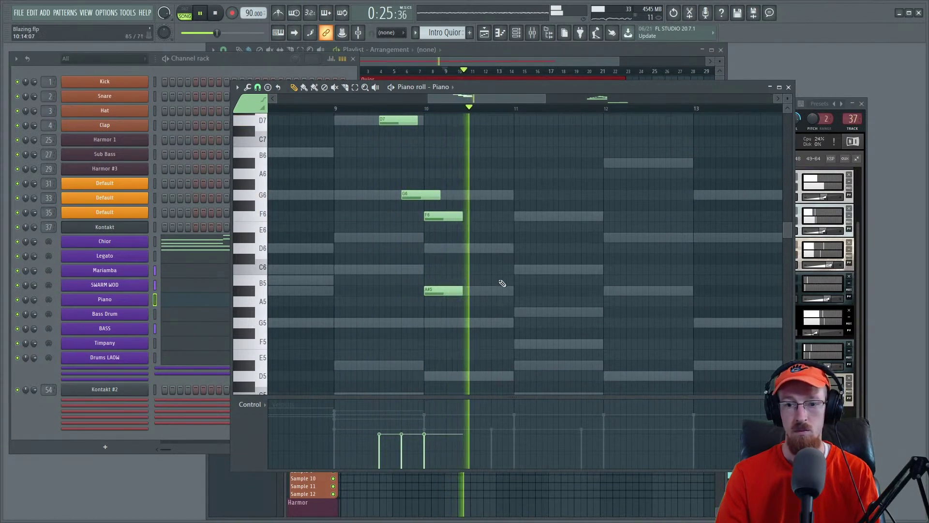
{"action": "left_click_drag", "start_coordinate": [552, 244], "coordinate": [496, 252]}
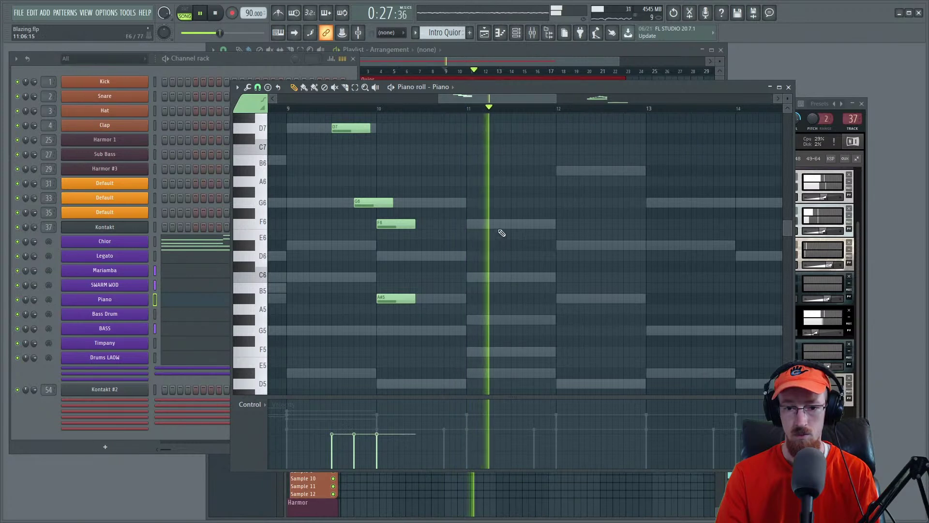
{"action": "key", "text": "space"}
{"action": "left_click", "coordinate": [514, 223]}
{"action": "left_click", "coordinate": [535, 276]}
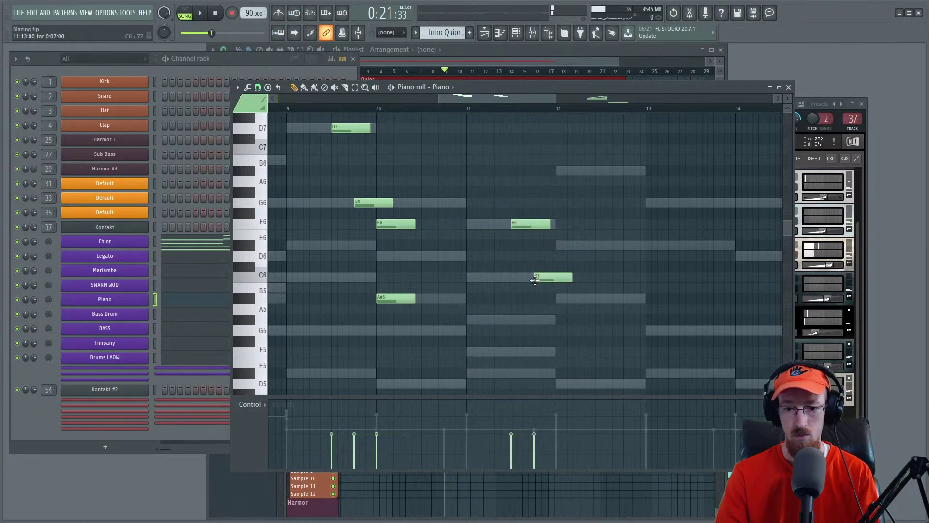
Step: Add A#5 and D5 together at the start of bar 12 in the Piano part and play the passage back
{"action": "left_click", "coordinate": [559, 298]}
{"action": "scroll", "coordinate": [562, 331], "scroll_direction": "down", "scroll_amount": 1}
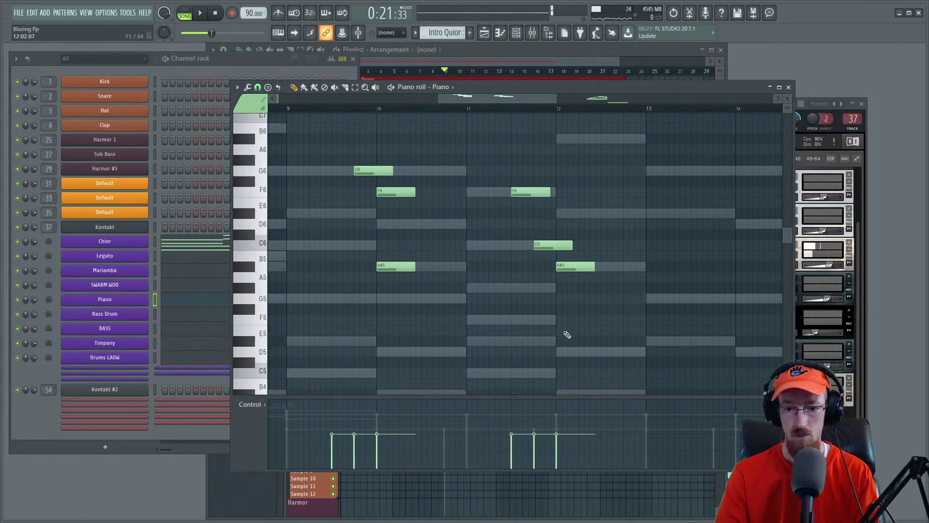
{"action": "left_click_drag", "start_coordinate": [562, 321], "coordinate": [570, 357]}
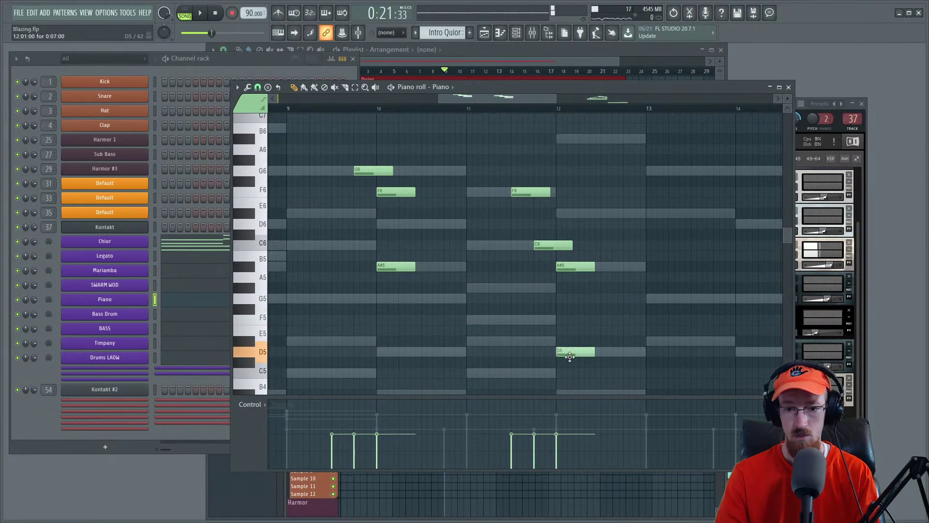
{"action": "scroll", "coordinate": [557, 308], "scroll_direction": "right", "scroll_amount": 3}
{"action": "scroll", "coordinate": [544, 297], "scroll_direction": "down", "scroll_amount": 1}
{"action": "key", "text": "space"}
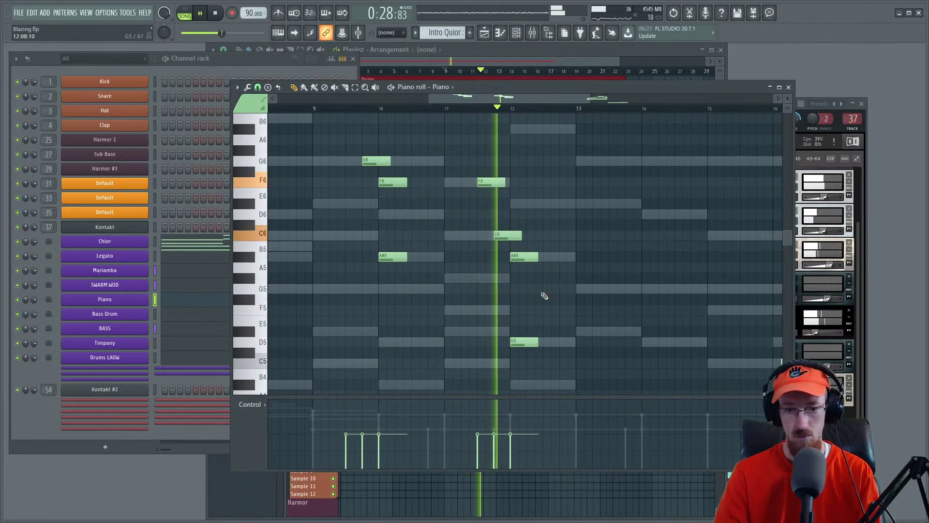
{"action": "left_click_drag", "start_coordinate": [545, 296], "coordinate": [429, 297]}
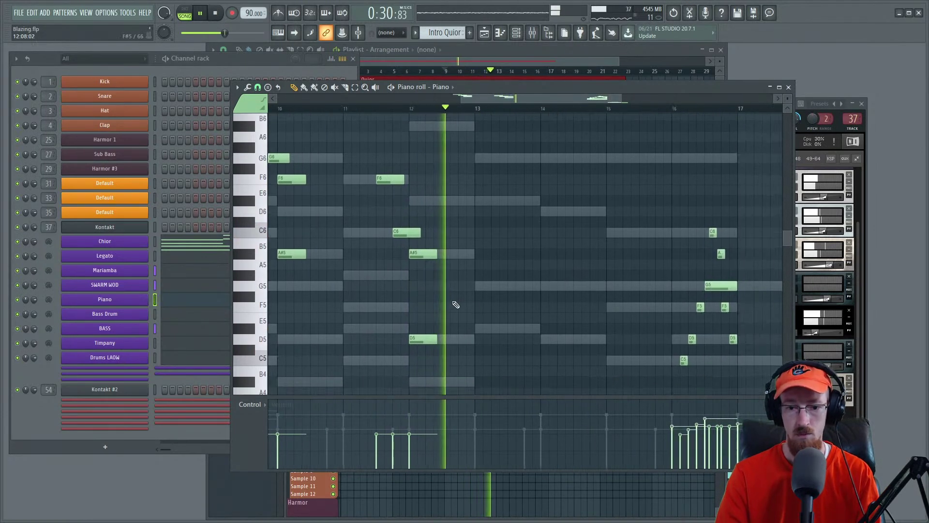
{"action": "scroll", "coordinate": [474, 297], "scroll_direction": "up", "scroll_amount": 2}
{"action": "key", "text": "space"}
Step: Add D5 on the last beat of bar 12 and a slightly staggered G5, D#6 and G6 chord at bar 13
{"action": "left_click", "coordinate": [464, 340]}
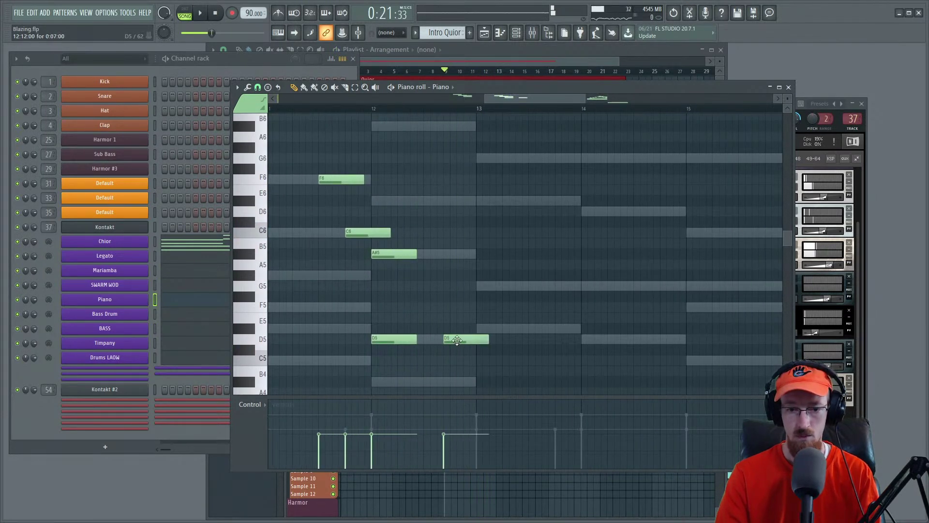
{"action": "left_click_drag", "start_coordinate": [476, 334], "coordinate": [469, 334]}
{"action": "left_click", "coordinate": [478, 287]}
{"action": "left_click", "coordinate": [486, 200]}
{"action": "left_click_drag", "start_coordinate": [491, 199], "coordinate": [485, 199]}
{"action": "left_click", "coordinate": [483, 159]}
{"action": "scroll", "coordinate": [485, 145], "scroll_direction": "up", "scroll_amount": 2}
{"action": "left_click_drag", "start_coordinate": [485, 132], "coordinate": [494, 199]}
{"action": "left_click", "coordinate": [495, 185], "text": "ctrl"}
{"action": "left_click_drag", "start_coordinate": [487, 159], "coordinate": [494, 203]}
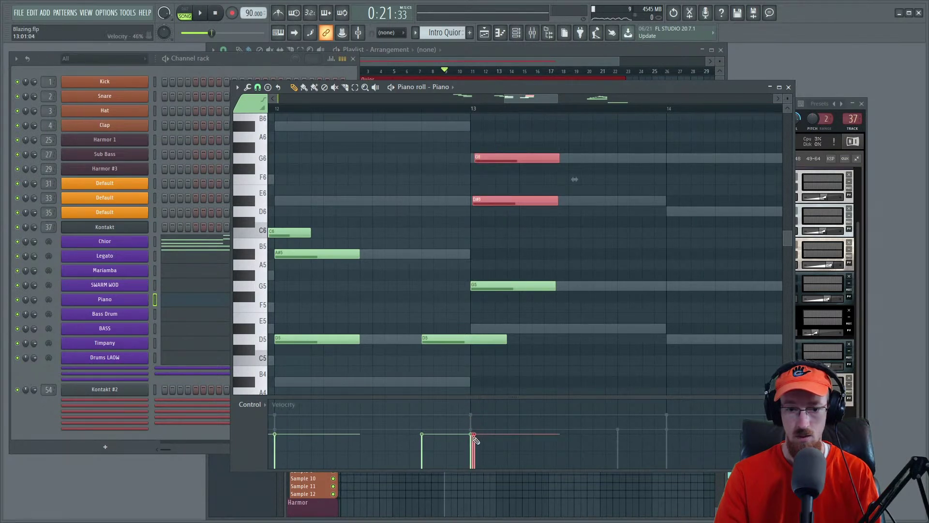
Step: Lower the velocities of D#6 and G6 in the bar 13 chord while playing the passage
{"action": "key", "text": "space"}
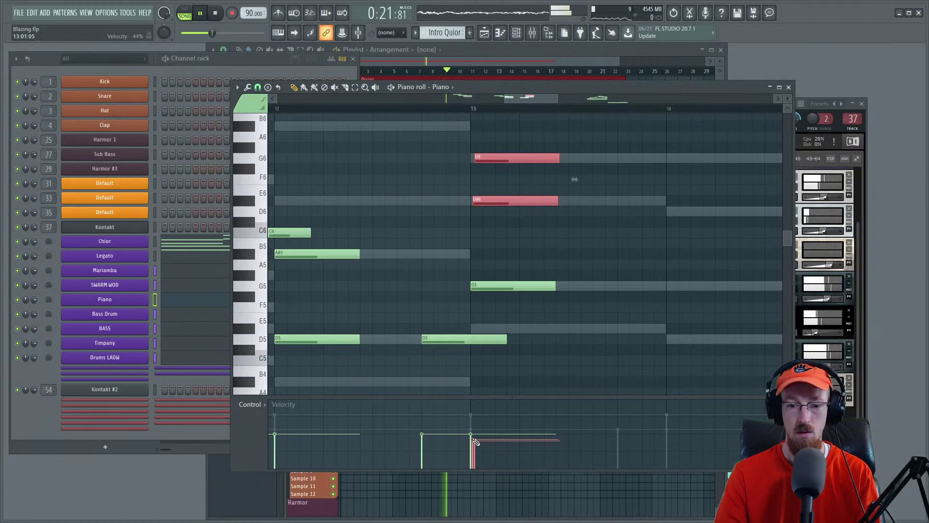
{"action": "left_click_drag", "start_coordinate": [476, 439], "coordinate": [477, 440]}
{"action": "scroll", "coordinate": [457, 328], "scroll_direction": "down", "scroll_amount": 4}
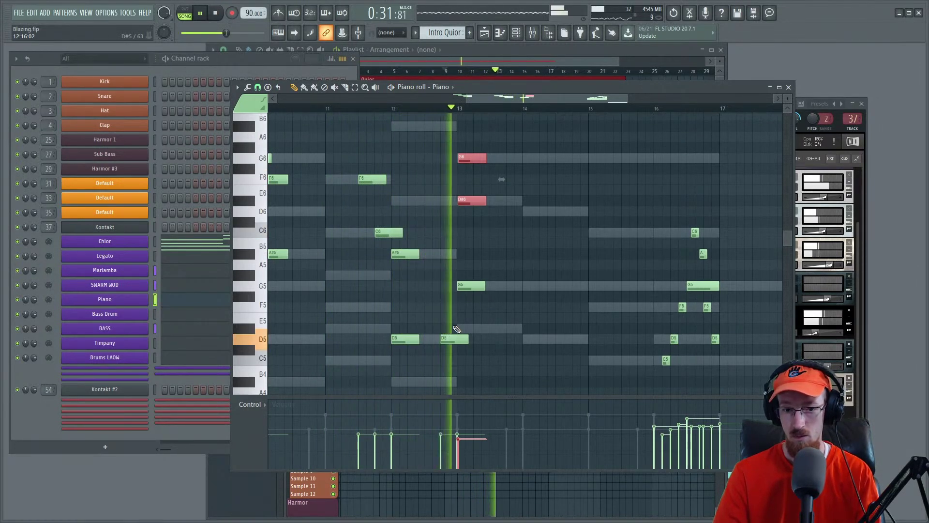
{"action": "key", "text": "space"}
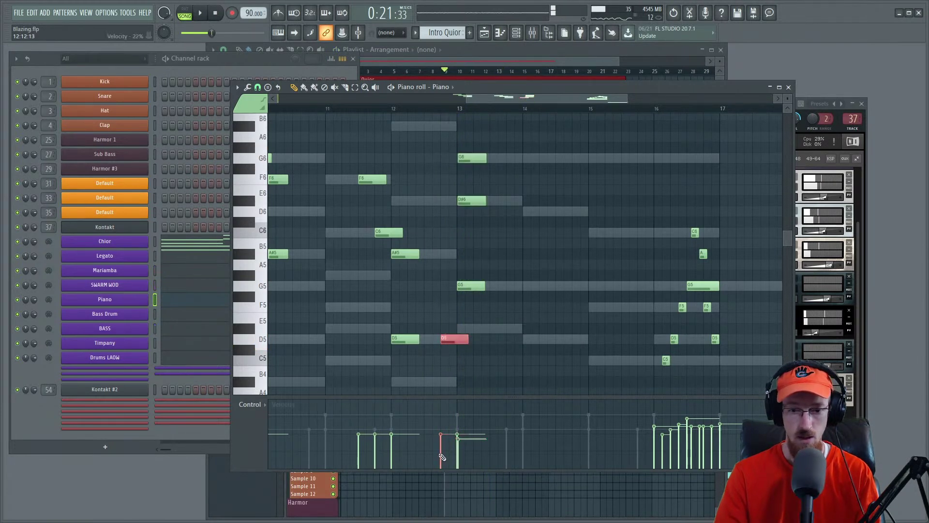
Step: Raise the velocity of the D5 on the last beat of bar 12 slightly, checking it in playback
{"action": "key", "text": "space"}
{"action": "key", "text": "space"}
{"action": "left_click", "coordinate": [357, 110]}
{"action": "key", "text": "space"}
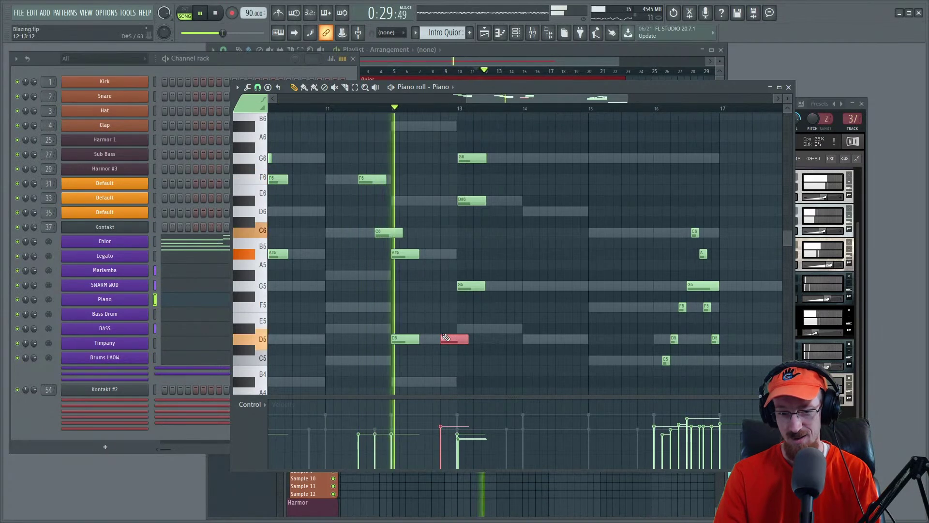
{"action": "left_click", "coordinate": [444, 430]}
{"action": "key", "text": "space"}
{"action": "key", "text": "space"}
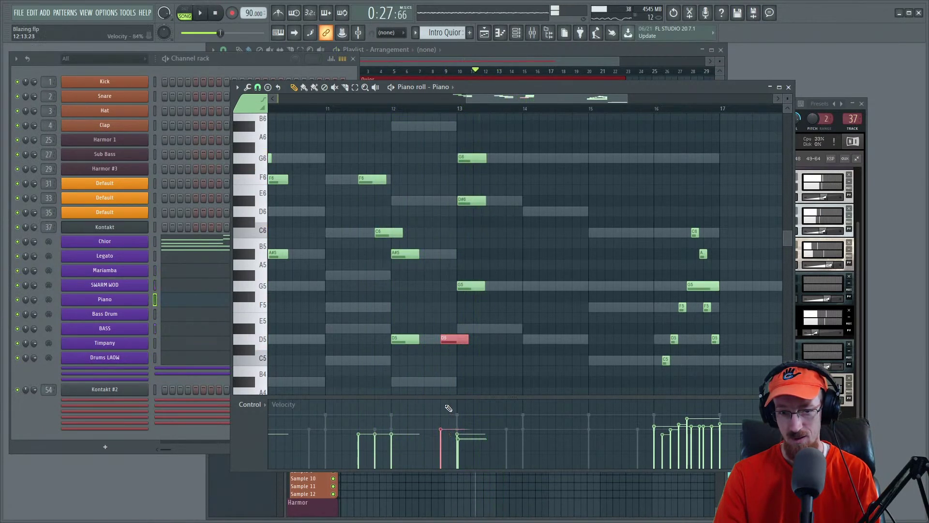
Step: Raise the velocities of the G5, D#6 and G6 chord at bar 13 to a similar level and play it back
{"action": "scroll", "coordinate": [468, 309], "scroll_direction": "up", "scroll_amount": 4}
{"action": "left_click_drag", "start_coordinate": [490, 302], "coordinate": [477, 152]}
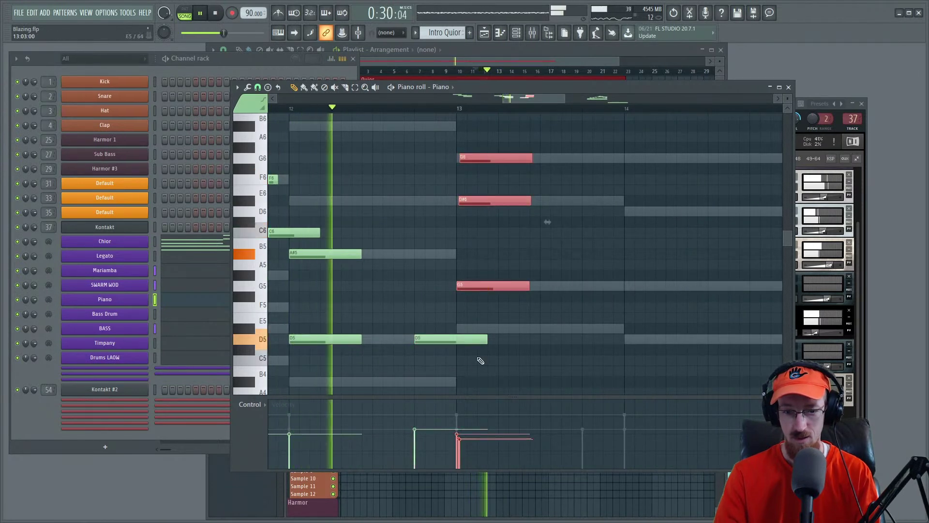
{"action": "left_click", "coordinate": [458, 430]}
{"action": "left_click", "coordinate": [460, 435]}
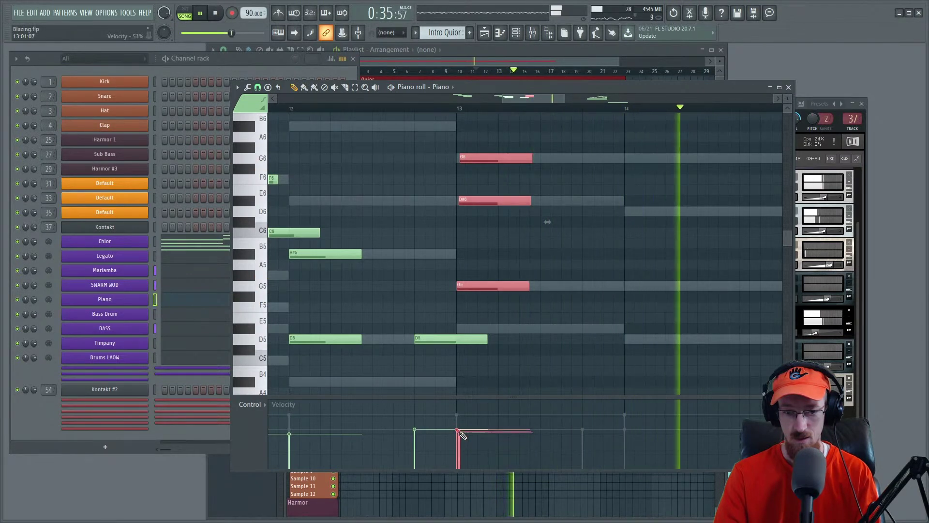
{"action": "left_click", "coordinate": [465, 432]}
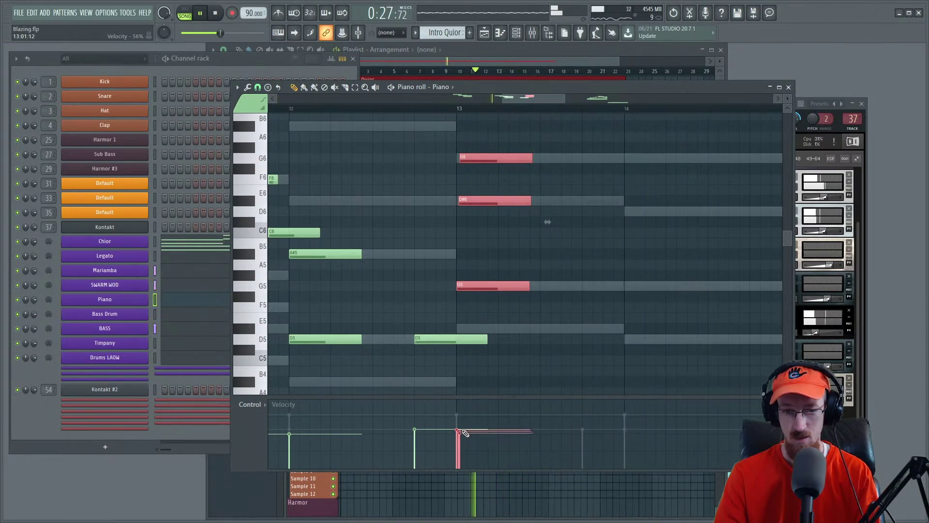
{"action": "left_click", "coordinate": [415, 109]}
{"action": "scroll", "coordinate": [566, 307], "scroll_direction": "down", "scroll_amount": 2}
{"action": "left_click_drag", "start_coordinate": [566, 306], "coordinate": [454, 310]}
{"action": "key", "text": "space"}
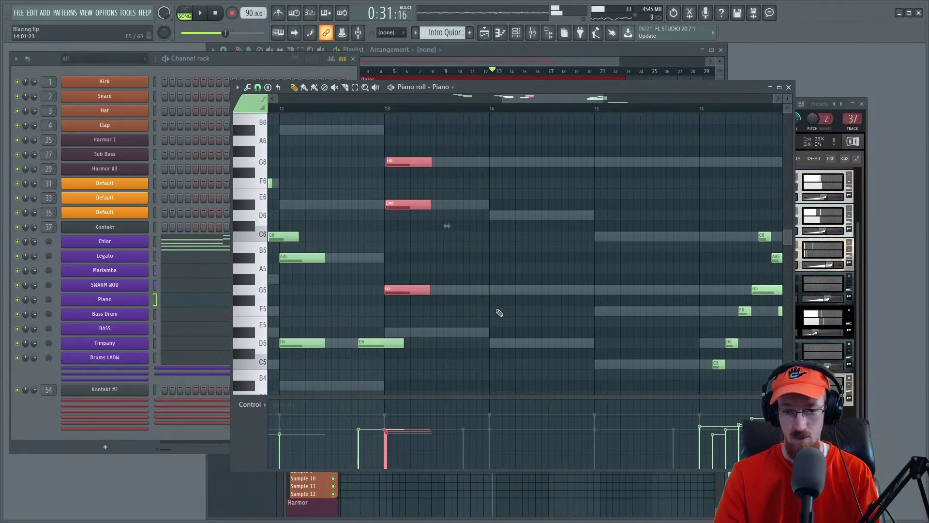
{"action": "left_click", "coordinate": [493, 289]}
{"action": "left_click", "coordinate": [492, 289]}
{"action": "left_click", "coordinate": [496, 215]}
{"action": "left_click", "coordinate": [496, 163]}
{"action": "right_click", "coordinate": [497, 162]}
Step: Copy the bar 13 chord to the start of bar 14 and lower its D#6 to D6
{"action": "left_click_drag", "start_coordinate": [410, 137], "coordinate": [422, 306]}
{"action": "mouse_move", "coordinate": [411, 290]}
{"action": "left_mouse_down"}
{"action": "mouse_move", "coordinate": [529, 289]}
{"action": "mouse_move", "coordinate": [518, 289]}
{"action": "left_mouse_up"}
{"action": "left_click", "coordinate": [538, 248]}
{"action": "left_click_drag", "start_coordinate": [503, 204], "coordinate": [504, 216]}
Step: Copy the bar 14 chord to the start of bar 15 and lower its D6 to C6
{"action": "left_click_drag", "start_coordinate": [499, 137], "coordinate": [622, 169]}
{"action": "left_click", "coordinate": [512, 299], "text": "shift"}
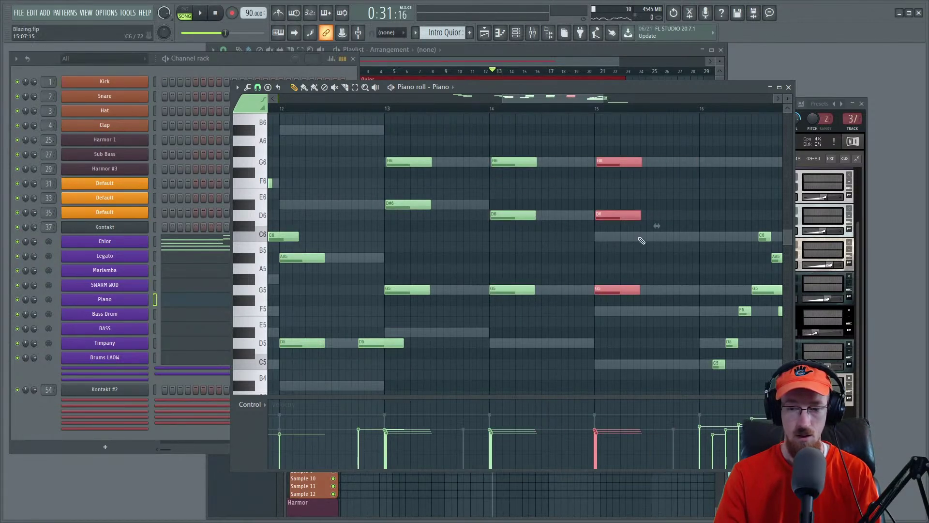
{"action": "left_click", "coordinate": [644, 244]}
{"action": "left_click_drag", "start_coordinate": [607, 217], "coordinate": [607, 236]}
{"action": "scroll", "coordinate": [595, 260], "scroll_direction": "up", "scroll_amount": 4}
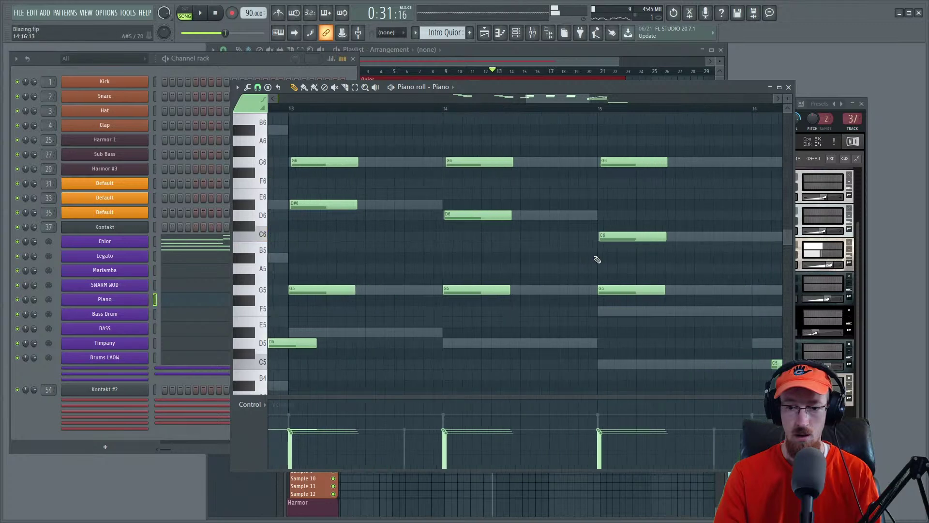
Step: Play back the new chords and add a short F6 on the last beat of bar 14
{"action": "scroll", "coordinate": [525, 252], "scroll_direction": "down", "scroll_amount": 3}
{"action": "scroll", "coordinate": [530, 252], "scroll_direction": "down", "scroll_amount": 2}
{"action": "key", "text": "space"}
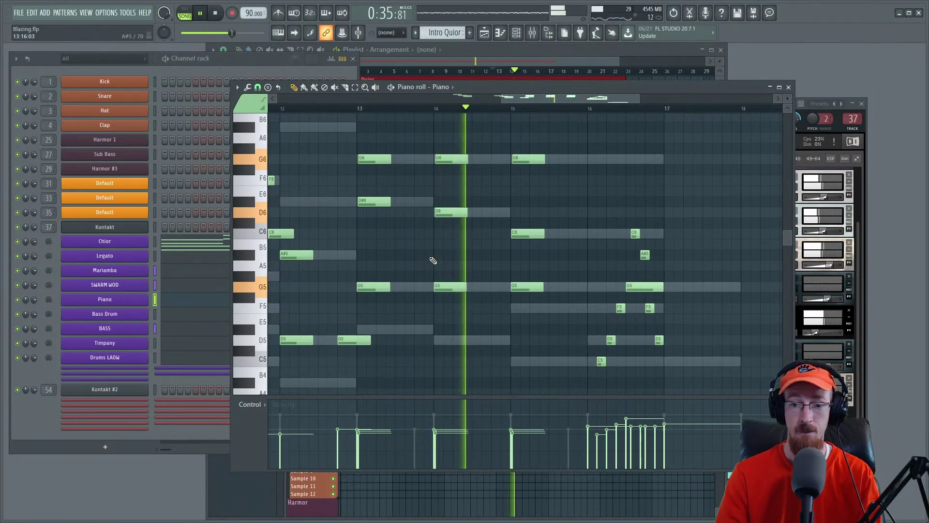
{"action": "key", "text": "space"}
{"action": "key", "text": "space"}
{"action": "left_click_drag", "start_coordinate": [523, 180], "coordinate": [505, 188]}
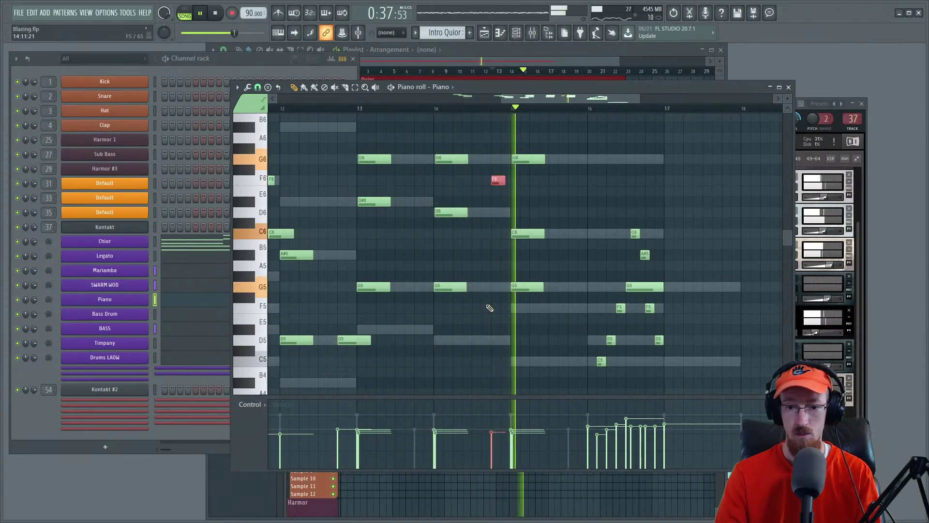
Step: Add a short D#6 on the last beat of bar 15 and play the passage through into bar 17
{"action": "scroll", "coordinate": [540, 259], "scroll_direction": "up", "scroll_amount": 2}
{"action": "left_click", "coordinate": [595, 235]}
{"action": "key", "text": "space"}
{"action": "double_click", "coordinate": [595, 232]}
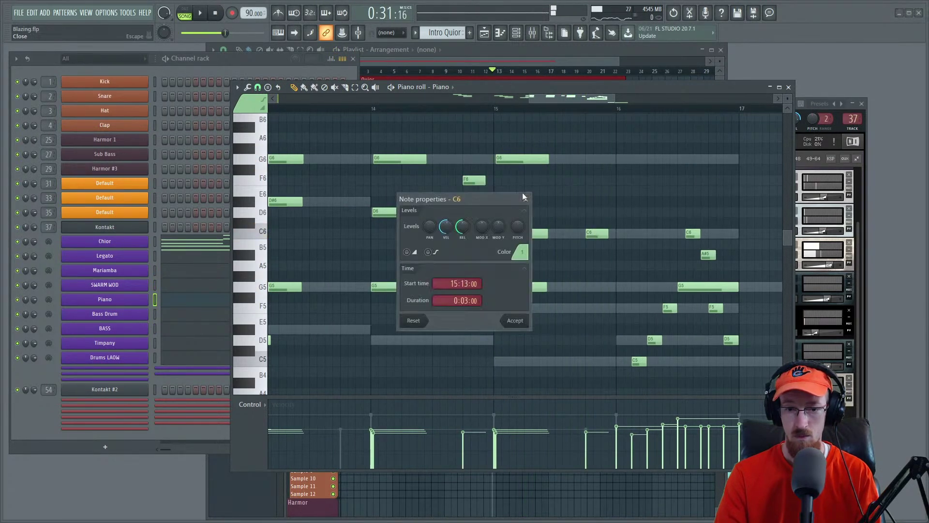
{"action": "key", "text": "Escape"}
{"action": "left_click_drag", "start_coordinate": [595, 232], "coordinate": [598, 197]}
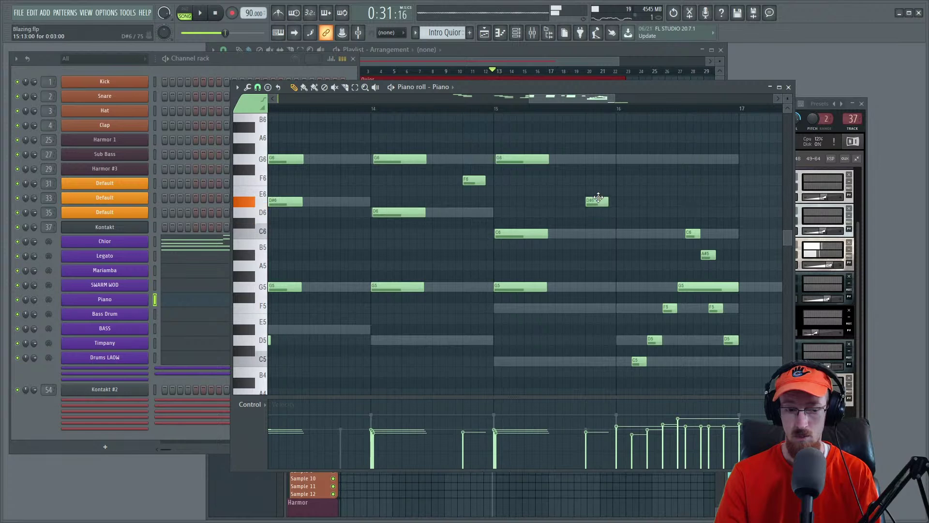
{"action": "scroll", "coordinate": [597, 206], "scroll_direction": "down", "scroll_amount": 2}
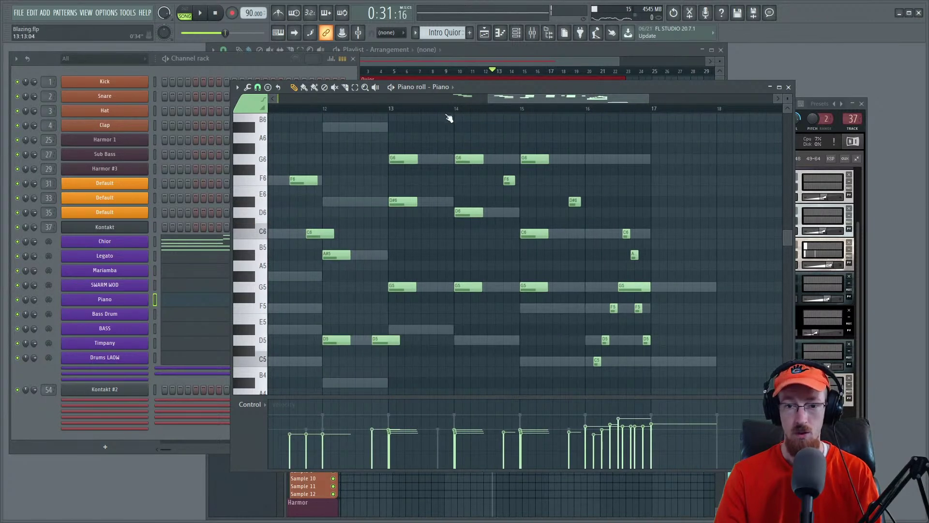
{"action": "key", "text": "space"}
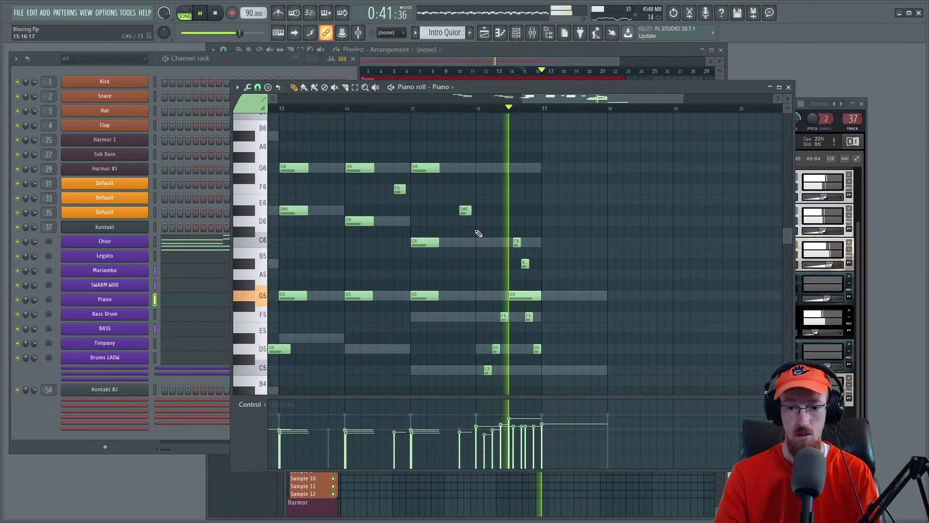
{"action": "scroll", "coordinate": [502, 302], "scroll_direction": "up", "scroll_amount": 2}
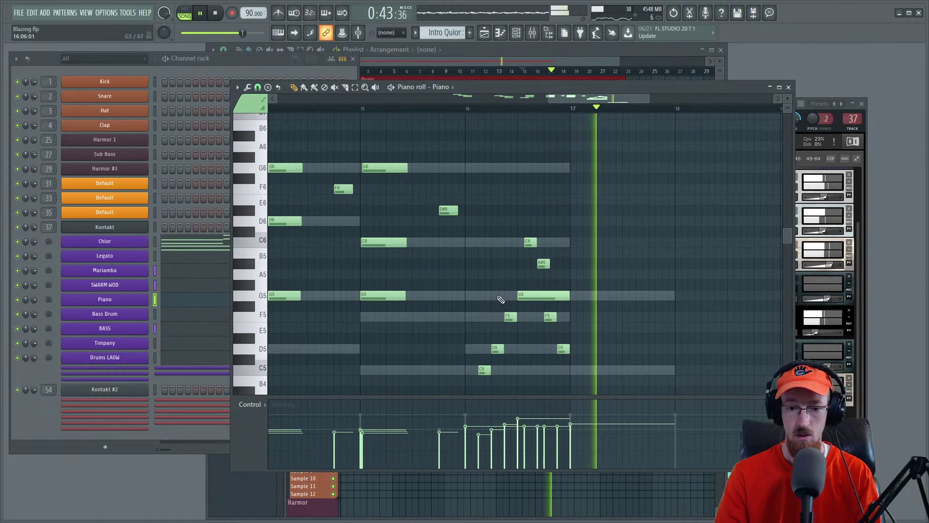
{"action": "key", "text": "space"}
Step: Scale the velocities of the C5-to-C6 run in bar 16 with the level multiplier at 70%, checking it in playback
{"action": "left_click_drag", "start_coordinate": [473, 205], "coordinate": [629, 369]}
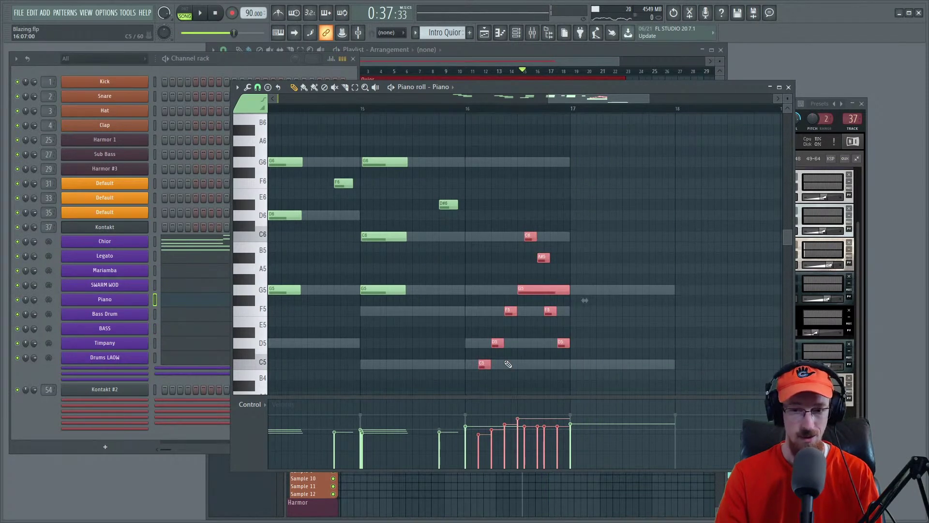
{"action": "key", "text": "alt+v"}
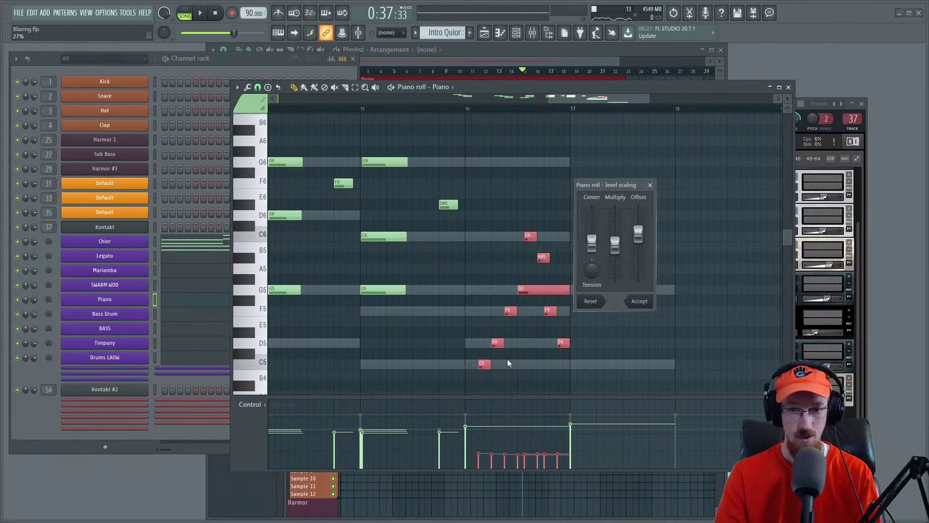
{"action": "left_click_drag", "start_coordinate": [615, 259], "coordinate": [616, 234]}
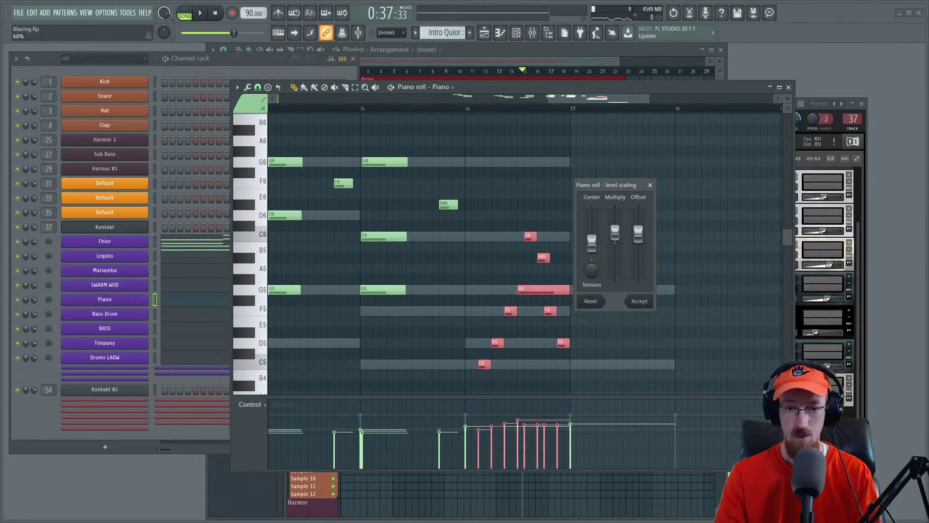
{"action": "key", "text": "space"}
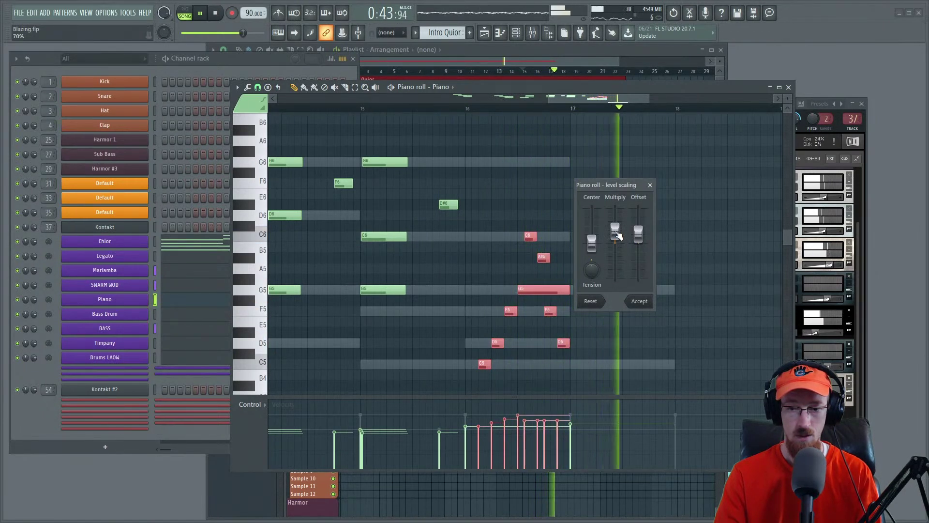
{"action": "key", "text": "space"}
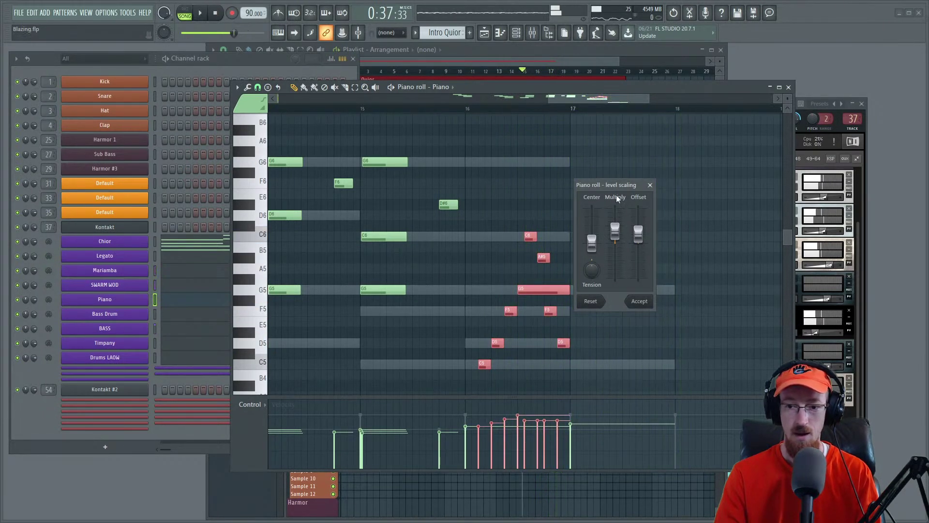
{"action": "left_click", "coordinate": [641, 302]}
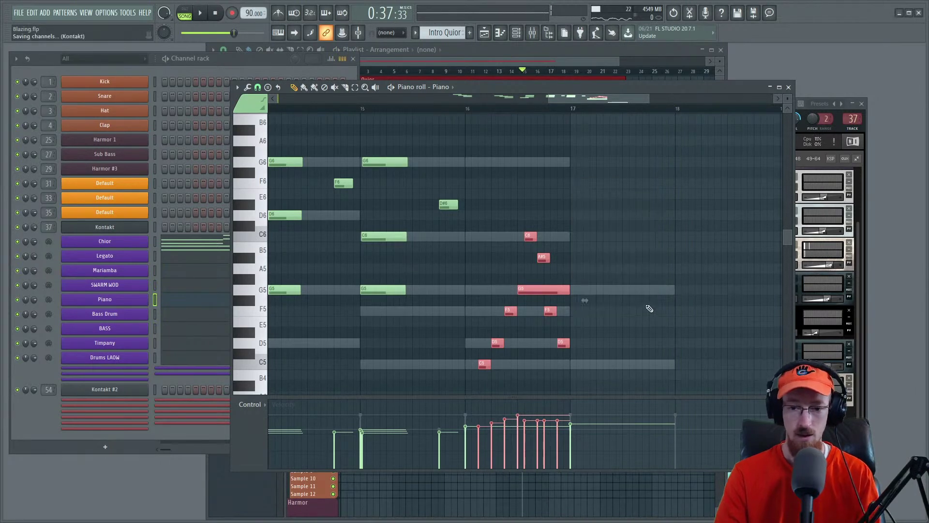
Step: Examine the Piano part's lower register around bars 16 and 17 and the instruments loaded in Kontakt's multi rack
{"action": "scroll", "coordinate": [621, 265], "scroll_direction": "down", "scroll_amount": 8}
{"action": "scroll", "coordinate": [620, 274], "scroll_direction": "down", "scroll_amount": 3, "text": "ctrl"}
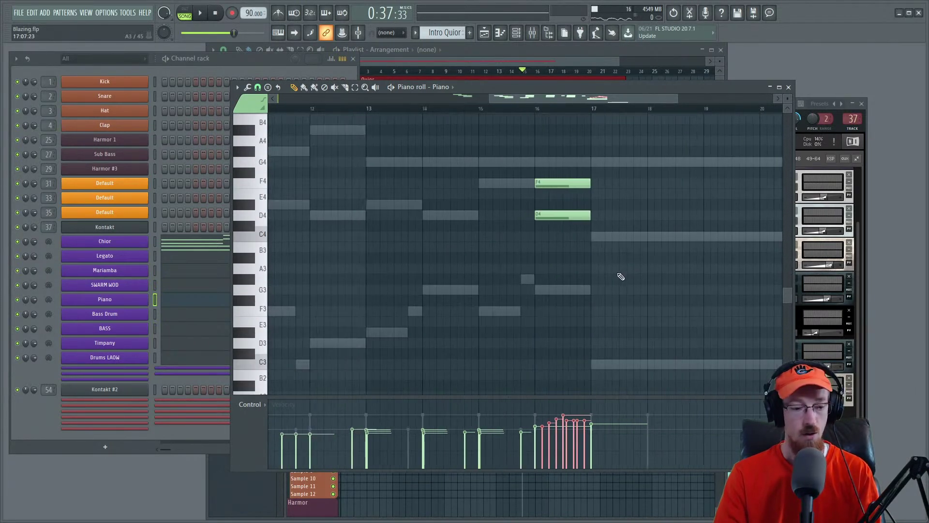
{"action": "scroll", "coordinate": [616, 258], "scroll_direction": "down", "scroll_amount": 3}
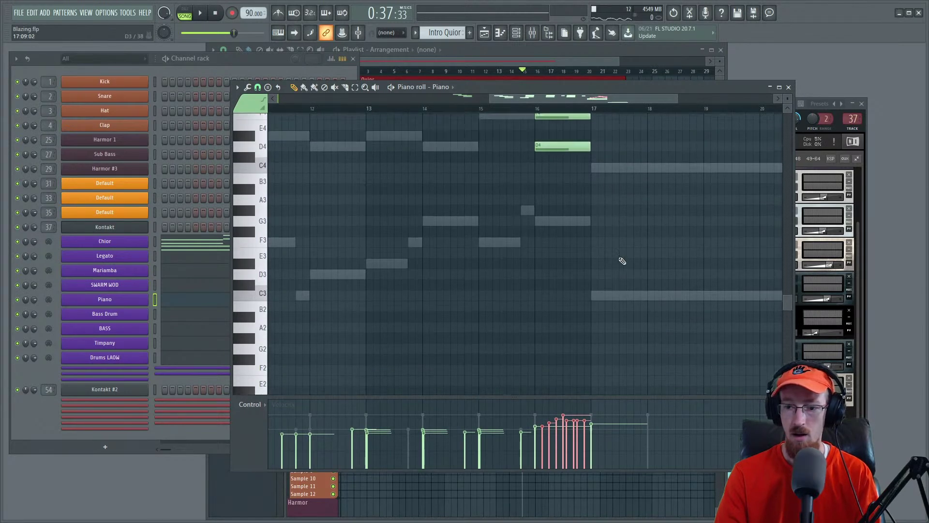
{"action": "scroll", "coordinate": [623, 261], "scroll_direction": "up", "scroll_amount": 3}
{"action": "left_click", "coordinate": [860, 283]}
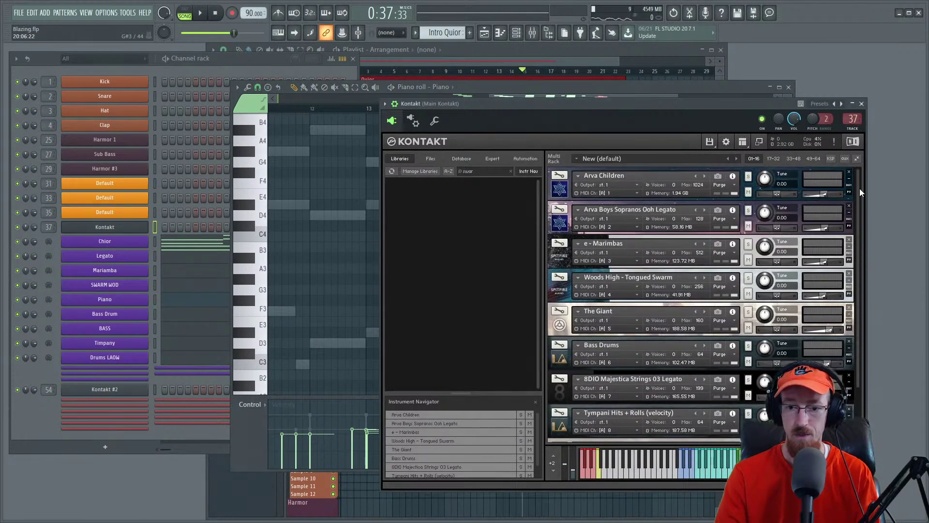
{"action": "scroll", "coordinate": [844, 221], "scroll_direction": "down", "scroll_amount": 3}
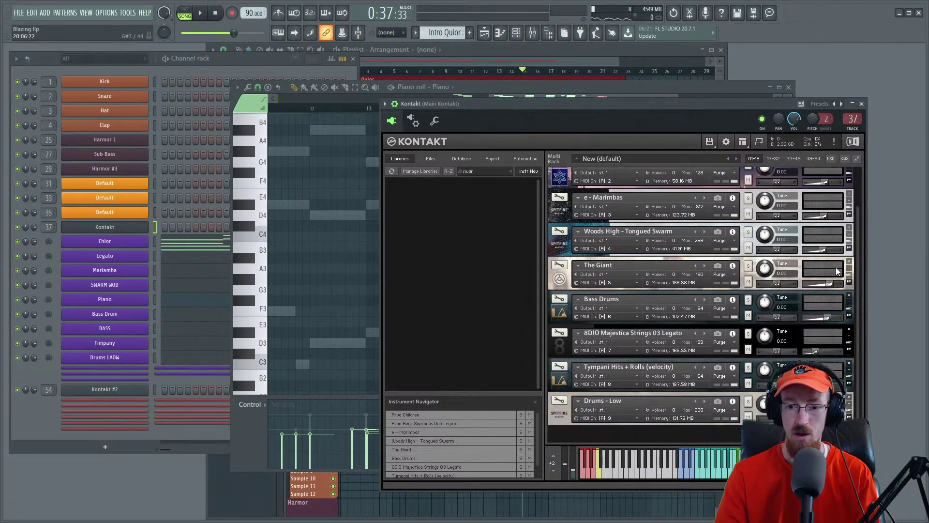
{"action": "scroll", "coordinate": [833, 281], "scroll_direction": "down", "scroll_amount": 1}
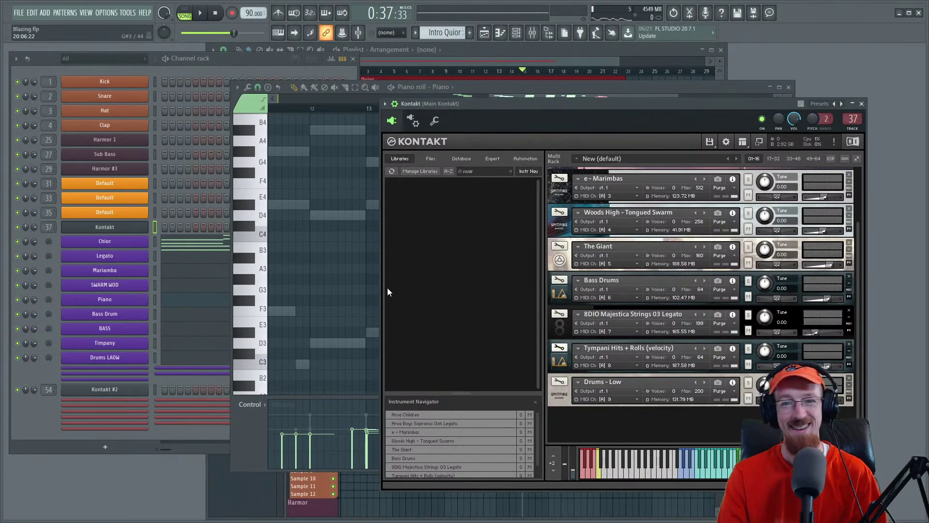
Step: Play the Piano part with the other instruments through bars 12 to 20, following the notes in the piano roll, and stop playback
{"action": "left_click", "coordinate": [348, 100]}
{"action": "left_click_drag", "start_coordinate": [521, 100], "coordinate": [318, 103]}
{"action": "scroll", "coordinate": [551, 161], "scroll_direction": "down", "scroll_amount": 5}
{"action": "key", "text": "space"}
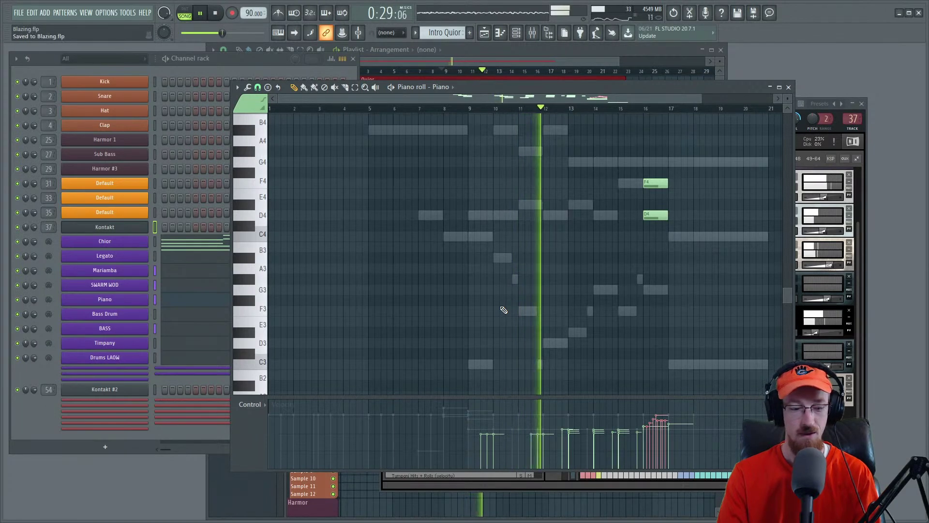
{"action": "scroll", "coordinate": [518, 311], "scroll_direction": "up", "scroll_amount": 3}
{"action": "scroll", "coordinate": [576, 309], "scroll_direction": "down", "scroll_amount": 1}
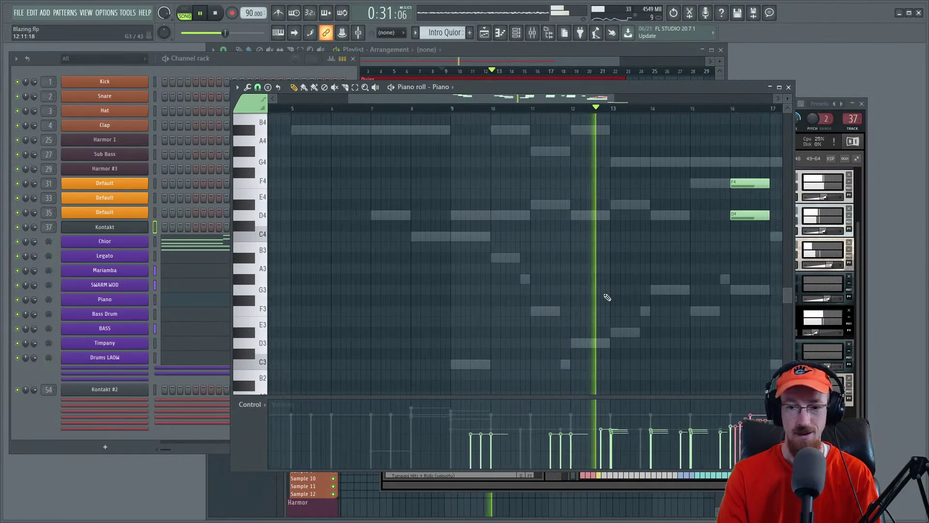
{"action": "left_click_drag", "start_coordinate": [623, 280], "coordinate": [538, 305]}
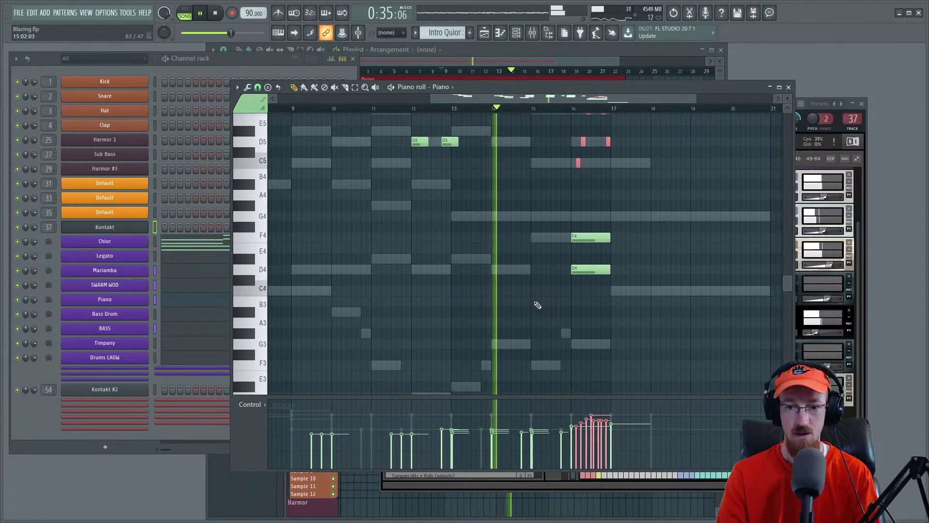
{"action": "scroll", "coordinate": [541, 307], "scroll_direction": "down", "scroll_amount": 1}
{"action": "left_click_drag", "start_coordinate": [518, 268], "coordinate": [508, 301]}
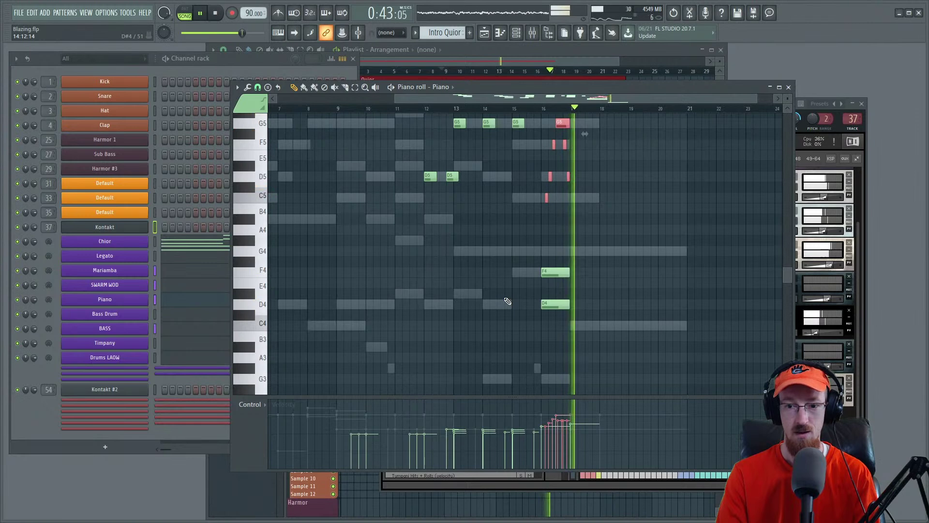
{"action": "scroll", "coordinate": [508, 301], "scroll_direction": "down", "scroll_amount": 2}
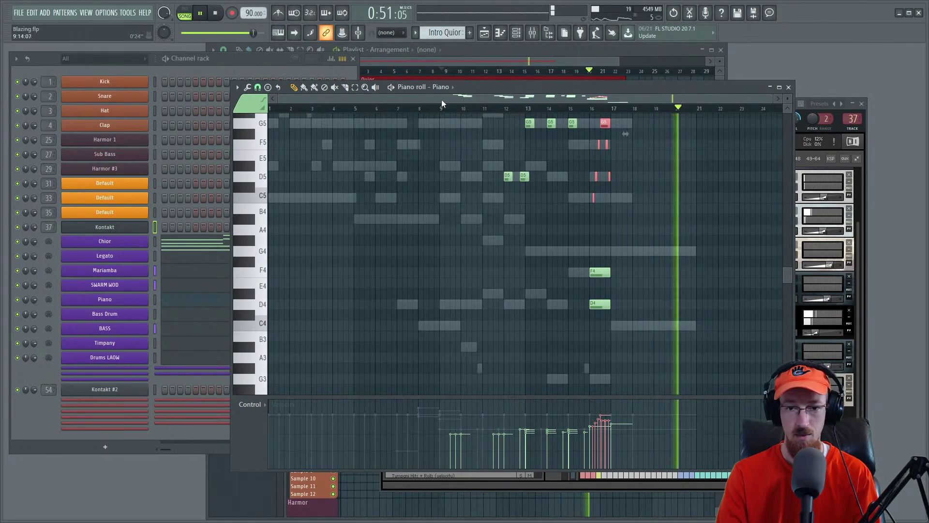
{"action": "scroll", "coordinate": [369, 158], "scroll_direction": "up", "scroll_amount": 3}
{"action": "key", "text": "space"}
{"action": "left_click", "coordinate": [216, 13]}
Step: Return to the Kontakt window and replace the old library filter with "session h"
{"action": "left_click", "coordinate": [854, 295]}
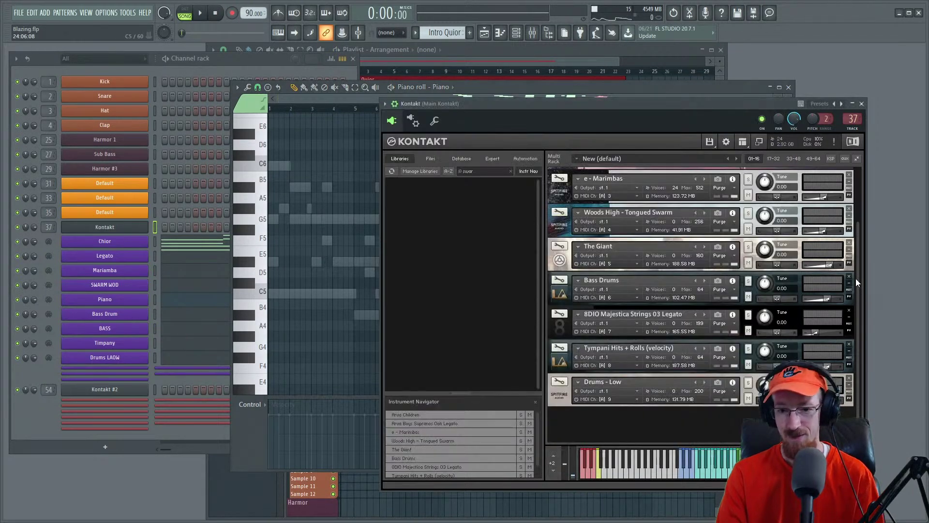
{"action": "left_click", "coordinate": [430, 159]}
{"action": "left_click", "coordinate": [410, 202]}
{"action": "left_click", "coordinate": [466, 158]}
{"action": "left_click", "coordinate": [428, 159]}
{"action": "left_click", "coordinate": [400, 158]}
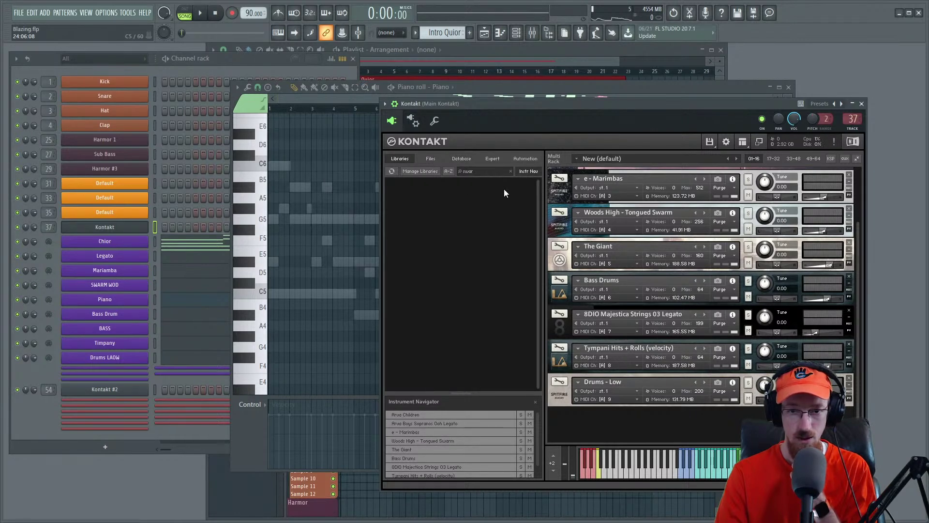
{"action": "left_click", "coordinate": [510, 171]}
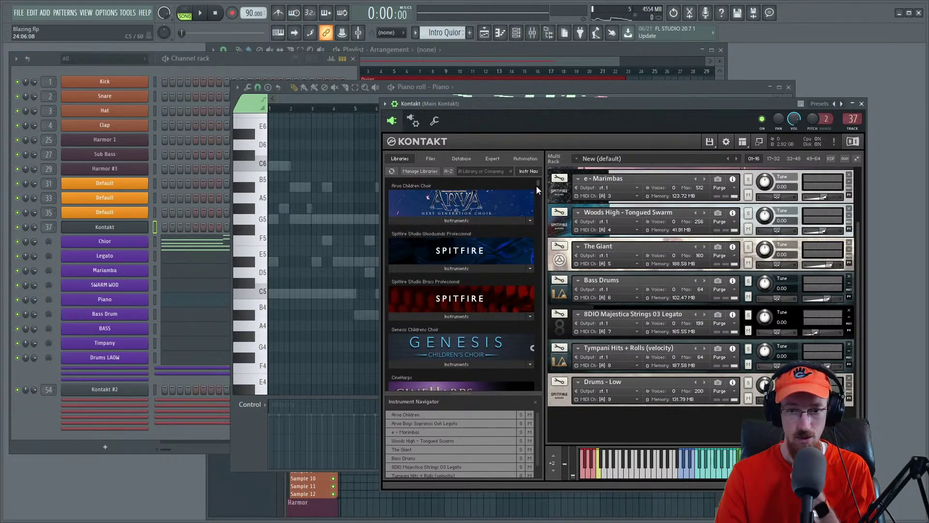
{"action": "mouse_move", "coordinate": [539, 186]}
{"action": "left_mouse_down"}
{"action": "mouse_move", "coordinate": [538, 197]}
{"action": "mouse_move", "coordinate": [535, 179]}
{"action": "left_mouse_up"}
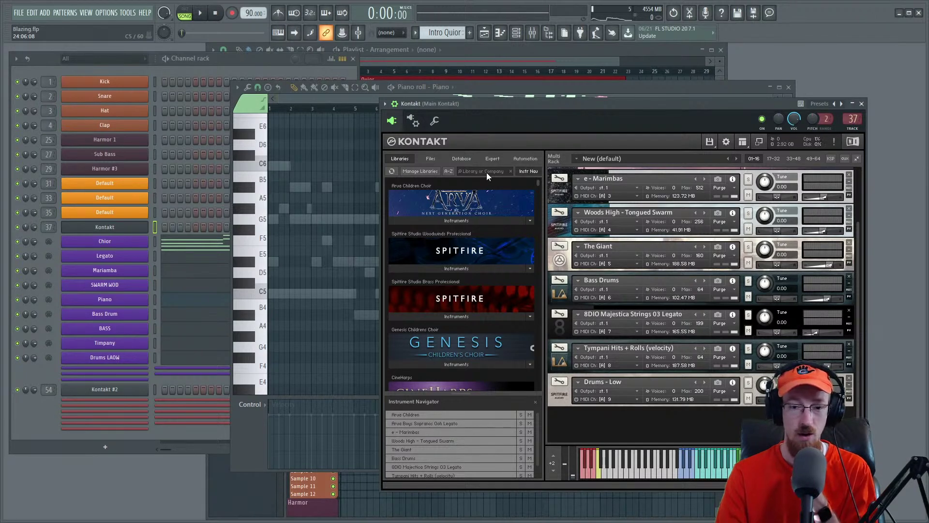
{"action": "mouse_move", "coordinate": [538, 185]}
{"action": "left_mouse_down"}
{"action": "mouse_move", "coordinate": [534, 212]}
{"action": "mouse_move", "coordinate": [529, 173]}
{"action": "mouse_move", "coordinate": [529, 196]}
{"action": "left_mouse_up"}
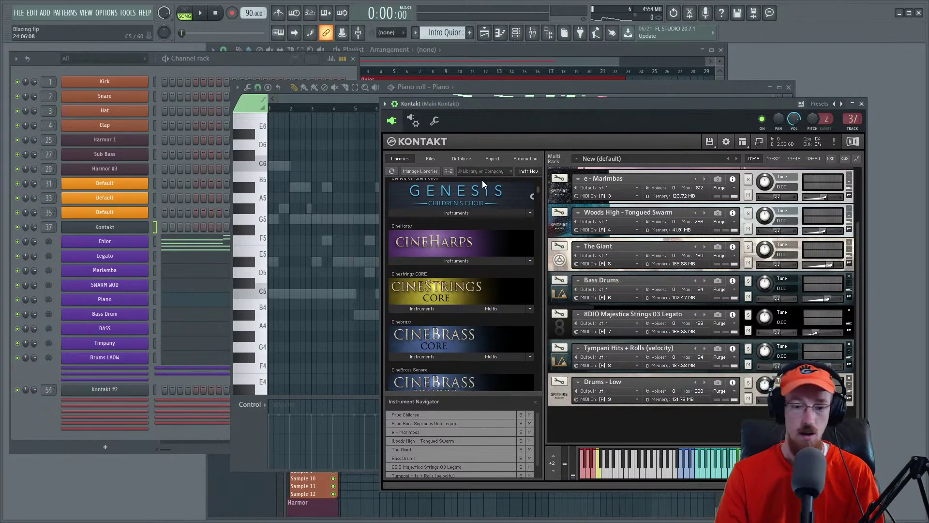
{"action": "left_click", "coordinate": [482, 172]}
{"action": "type", "text": "session h"}
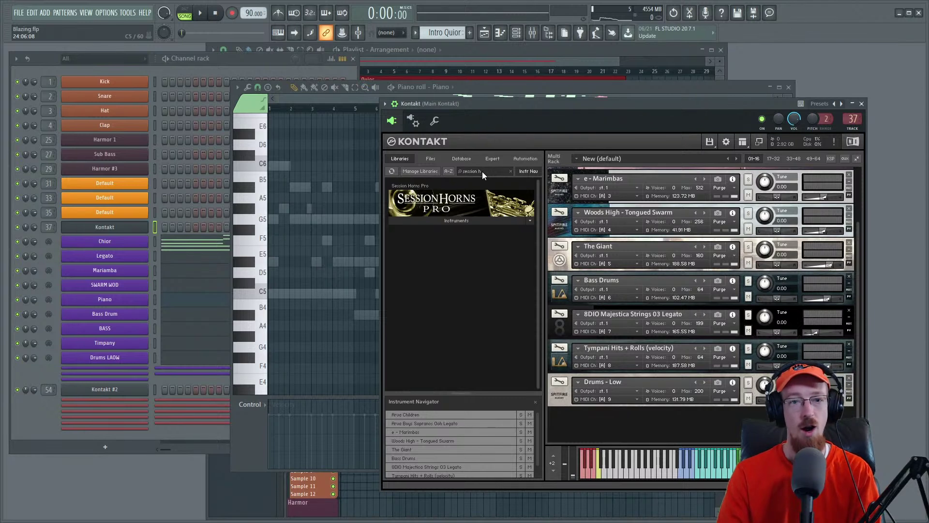
Step: Load Flugelhorn.nki from the Session Horns Pro solo instruments into the multi rack and bring its interface into view
{"action": "left_click", "coordinate": [452, 221]}
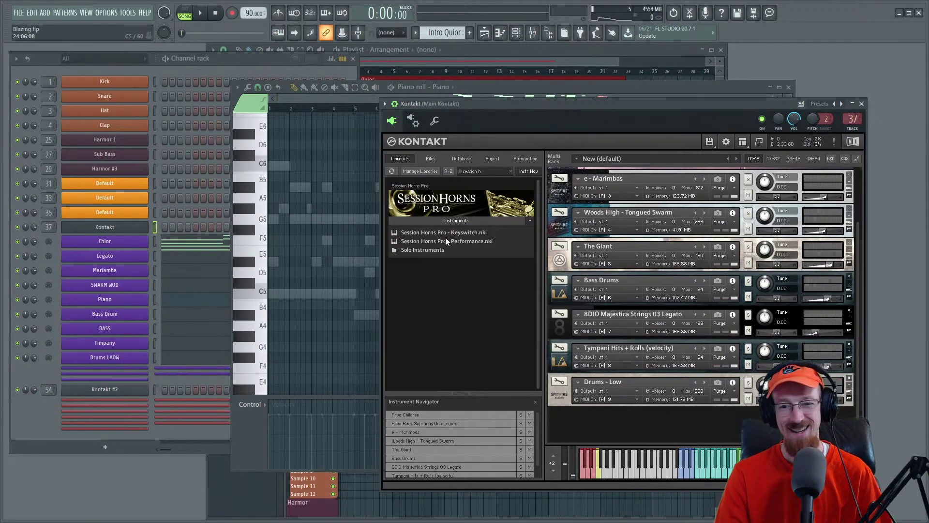
{"action": "left_click", "coordinate": [484, 220]}
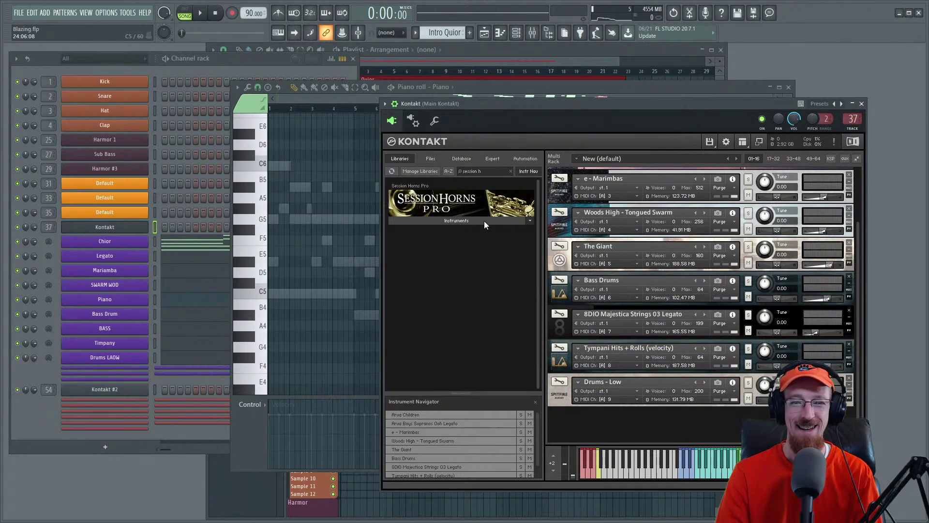
{"action": "left_click", "coordinate": [484, 221]}
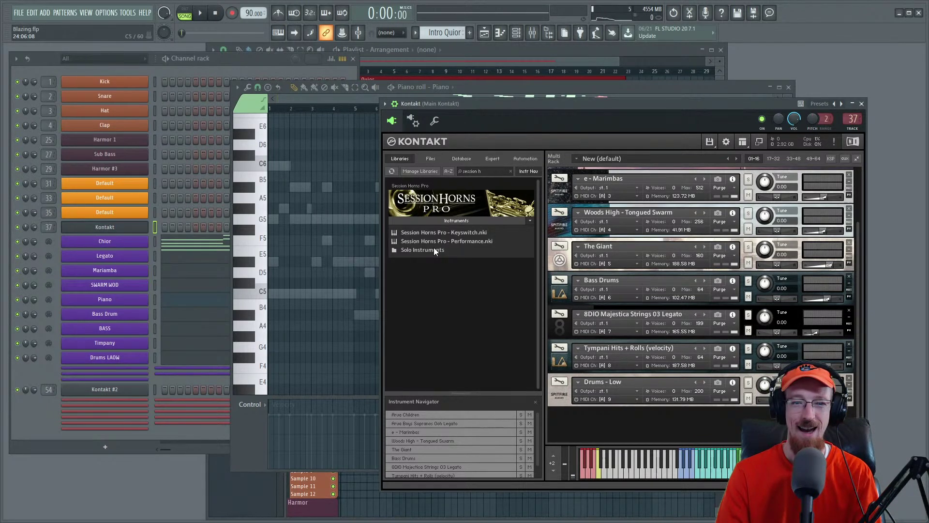
{"action": "left_click", "coordinate": [434, 248]}
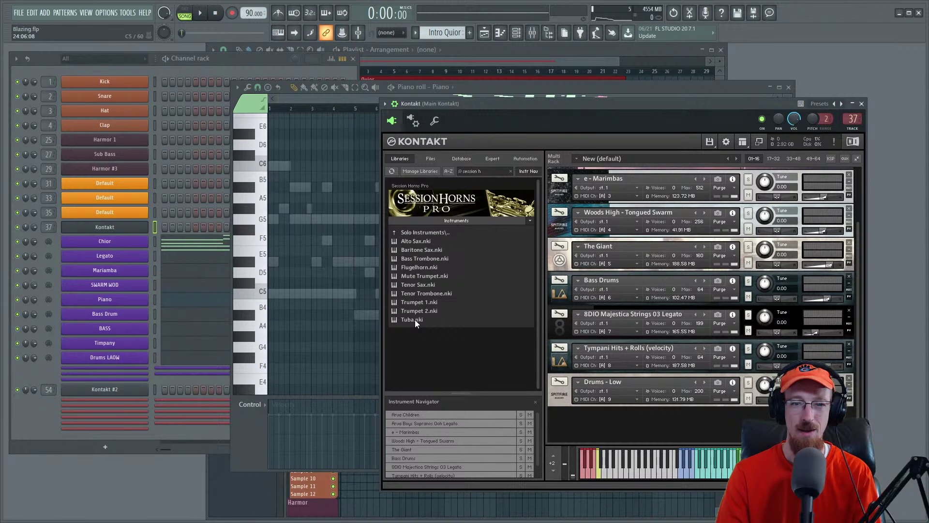
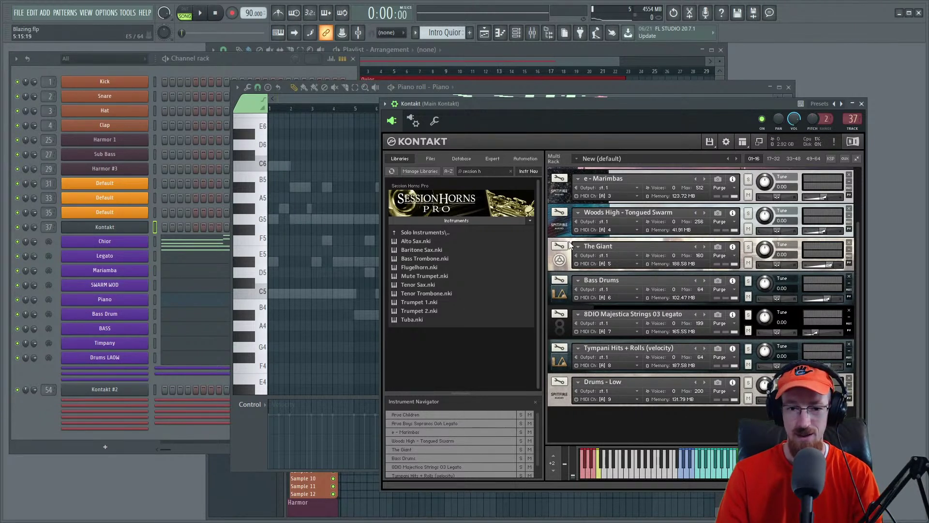
{"action": "left_click", "coordinate": [414, 270]}
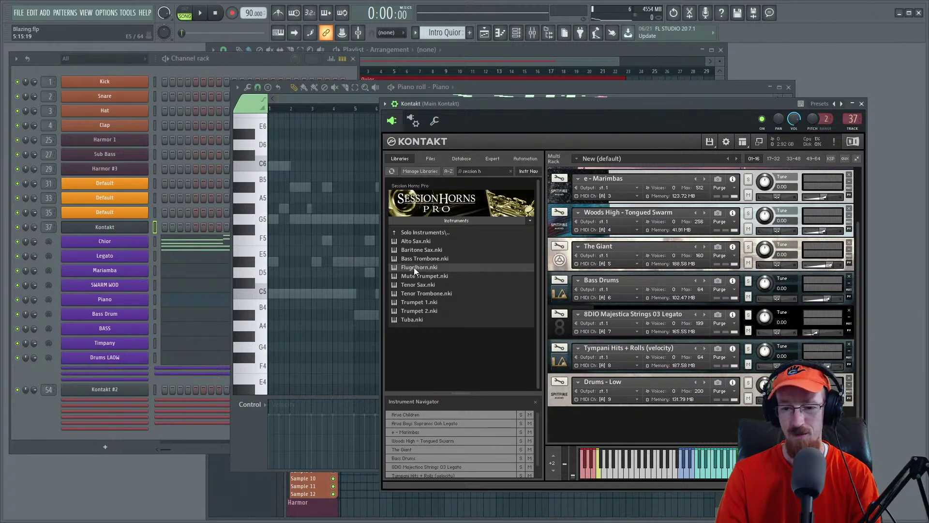
{"action": "double_click", "coordinate": [414, 267]}
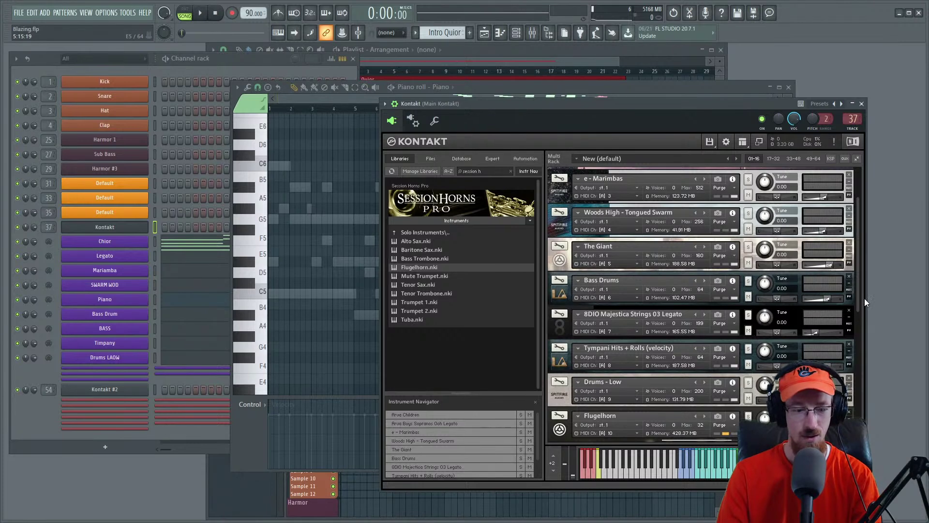
{"action": "left_click_drag", "start_coordinate": [858, 298], "coordinate": [849, 398]}
{"action": "scroll", "coordinate": [823, 368], "scroll_direction": "down", "scroll_amount": 3}
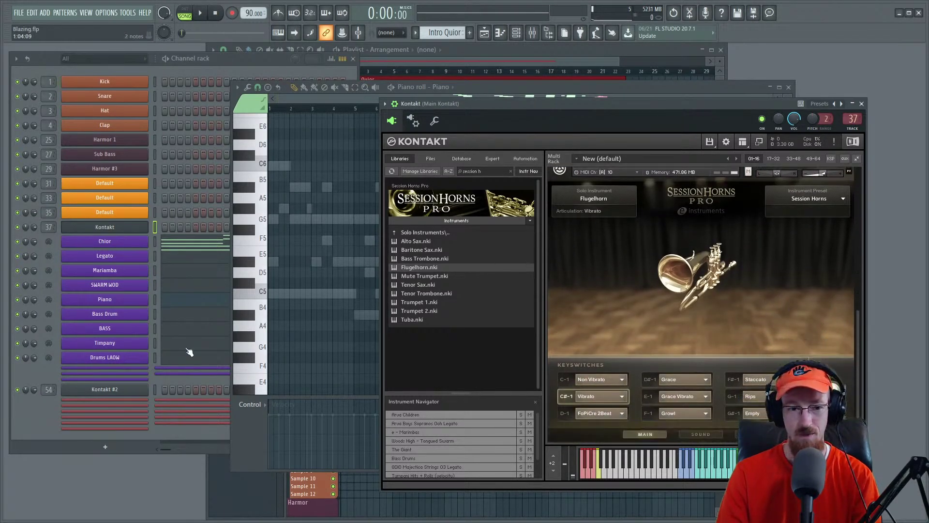
Step: Add a Kontakt channel on port 1, channel 10 below Drums LAOW, rename it Flugelhorn, and close the Kontakt window
{"action": "left_click", "coordinate": [103, 368]}
{"action": "left_click", "coordinate": [104, 372]}
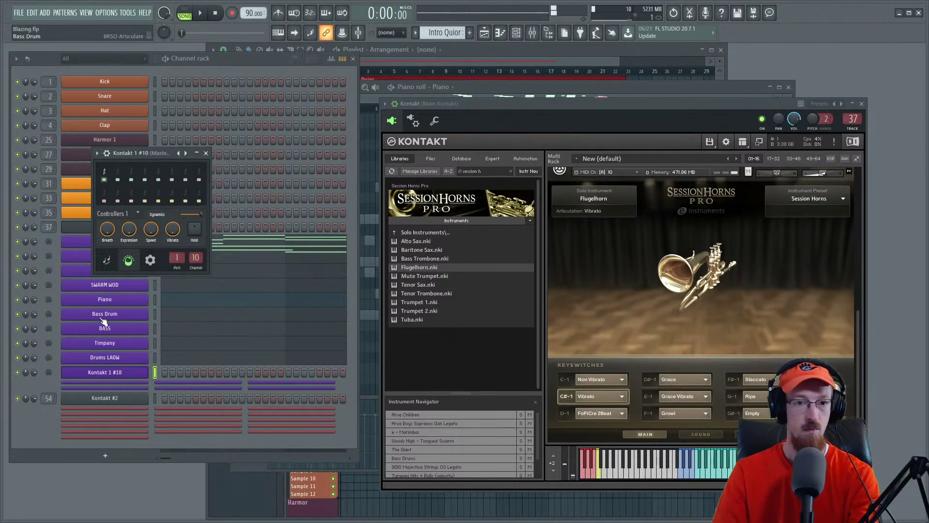
{"action": "left_click", "coordinate": [206, 154]}
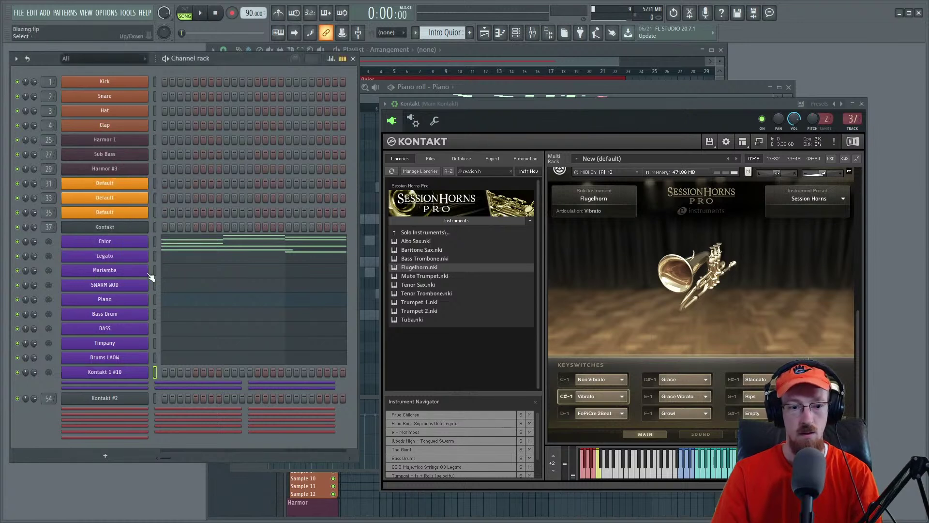
{"action": "middle_click", "coordinate": [127, 373]}
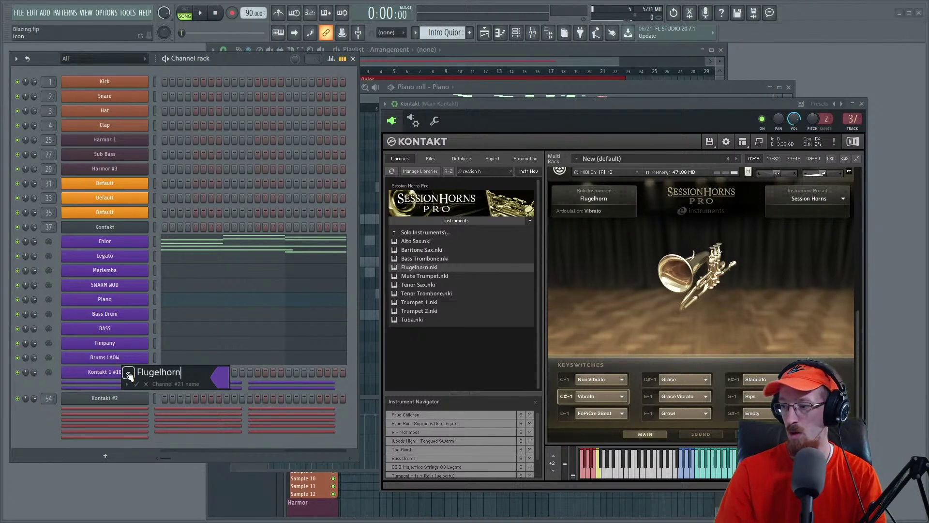
{"action": "key", "text": "Return"}
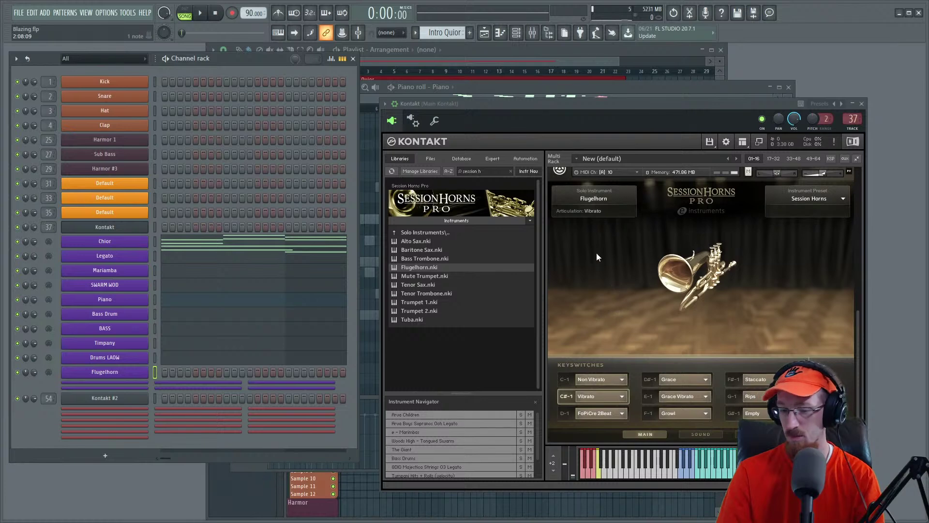
{"action": "left_click", "coordinate": [862, 104]}
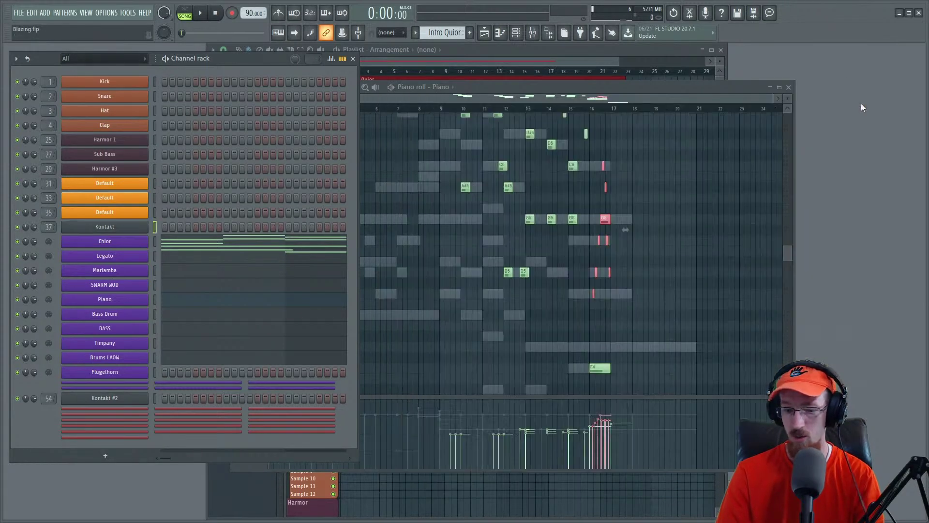
Step: Open the Flugelhorn piano roll and listen to the arrangement in the playlist to find where the horn should enter
{"action": "right_click", "coordinate": [119, 370]}
{"action": "left_click", "coordinate": [189, 368]}
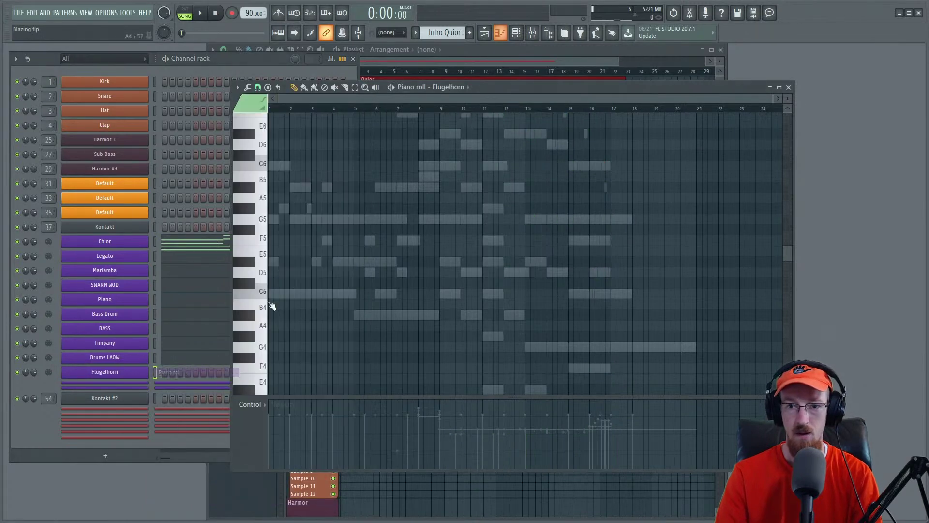
{"action": "left_click", "coordinate": [553, 76]}
{"action": "key", "text": "space"}
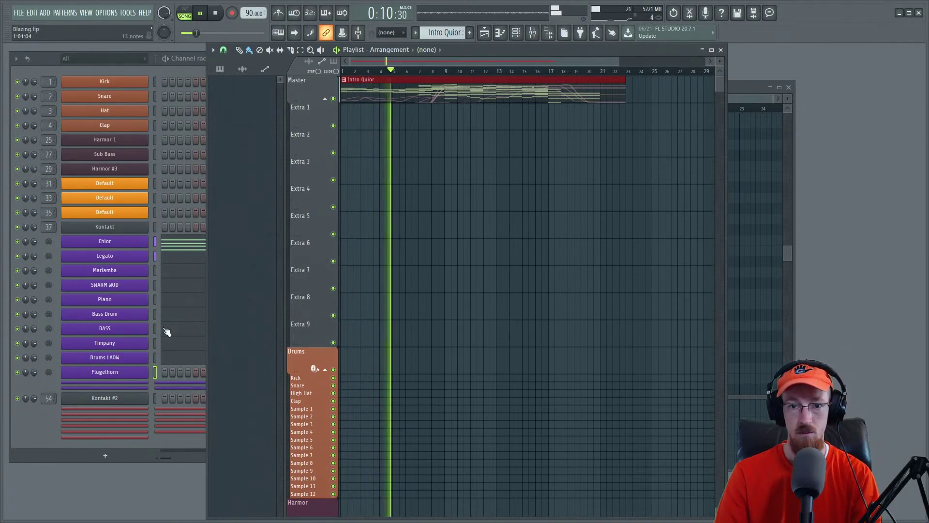
{"action": "key", "text": "space"}
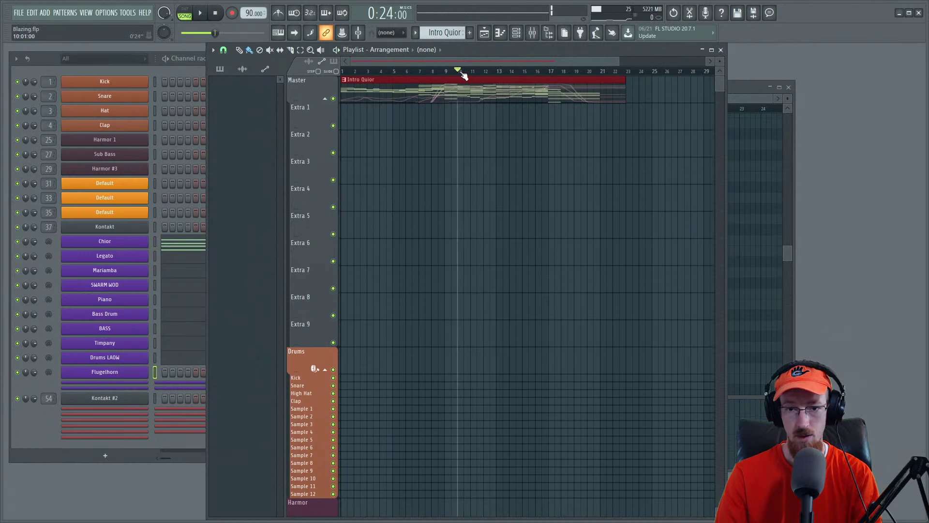
{"action": "key", "text": "space"}
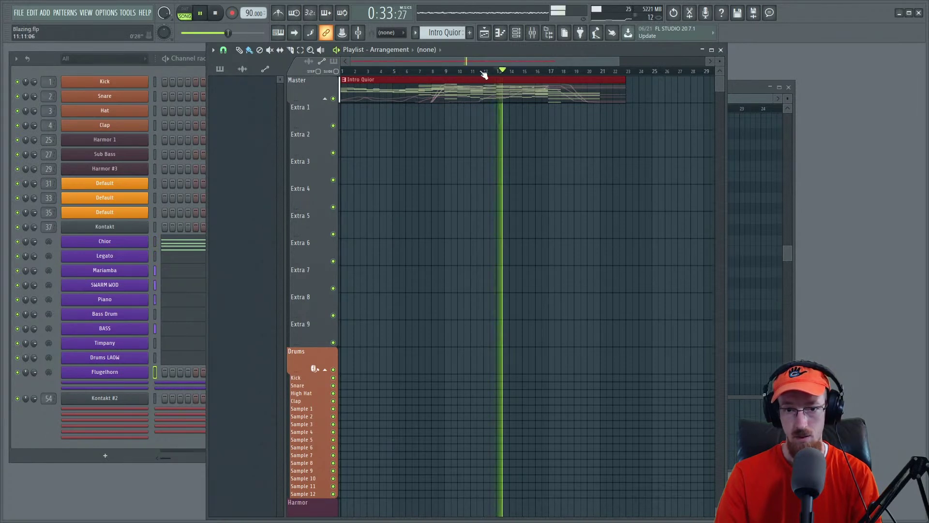
Step: Bring up the Flugelhorn channel's piano roll and play the passage around bars 9 to 12 at a closer zoom
{"action": "right_click", "coordinate": [155, 370]}
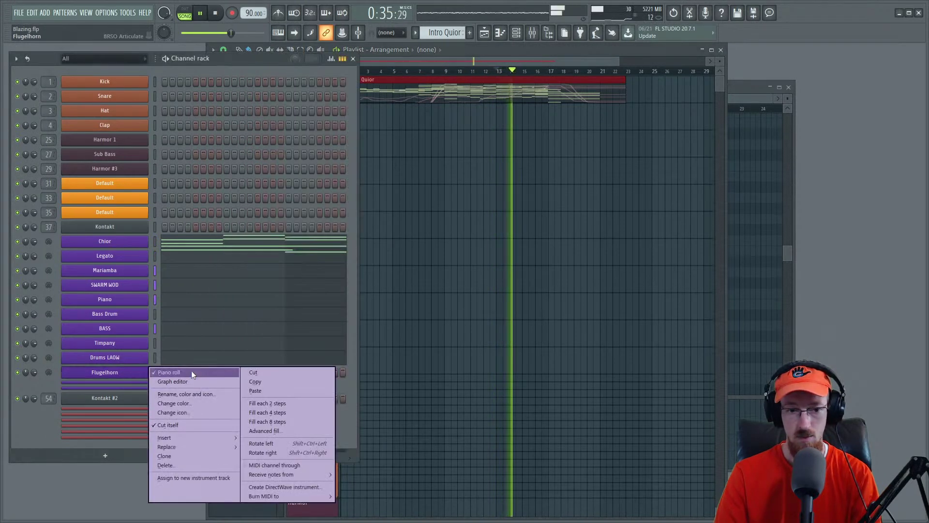
{"action": "left_click", "coordinate": [196, 373]}
{"action": "key", "text": "space"}
{"action": "right_click", "coordinate": [200, 371]}
{"action": "left_click", "coordinate": [200, 371]}
{"action": "mouse_move", "coordinate": [465, 257]}
{"action": "left_mouse_down"}
{"action": "mouse_move", "coordinate": [411, 316]}
{"action": "mouse_move", "coordinate": [420, 299]}
{"action": "mouse_move", "coordinate": [484, 338]}
{"action": "mouse_move", "coordinate": [475, 328]}
{"action": "mouse_move", "coordinate": [490, 323]}
{"action": "left_mouse_up"}
{"action": "scroll", "coordinate": [480, 302], "scroll_direction": "down", "scroll_amount": 2}
{"action": "key", "text": "space"}
{"action": "scroll", "coordinate": [493, 245], "scroll_direction": "up", "scroll_amount": 5, "text": "ctrl"}
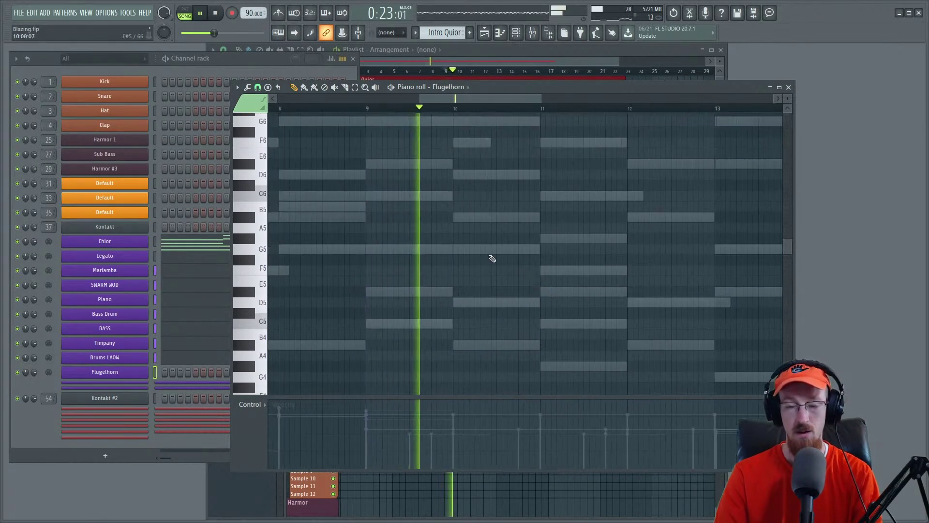
Step: Write a Flugelhorn phrase with A#5 from bar 10 beat 3, G6 from beat 4 and F6 filling bar 11, lowering their velocities to around 34%
{"action": "key", "text": "space"}
{"action": "left_click", "coordinate": [500, 218]}
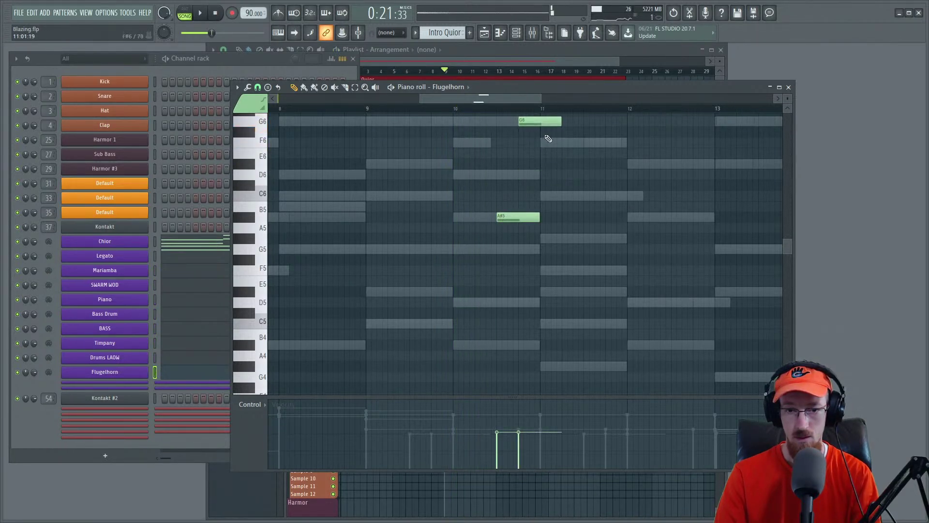
{"action": "key", "text": "space"}
{"action": "left_click_drag", "start_coordinate": [581, 143], "coordinate": [630, 144]}
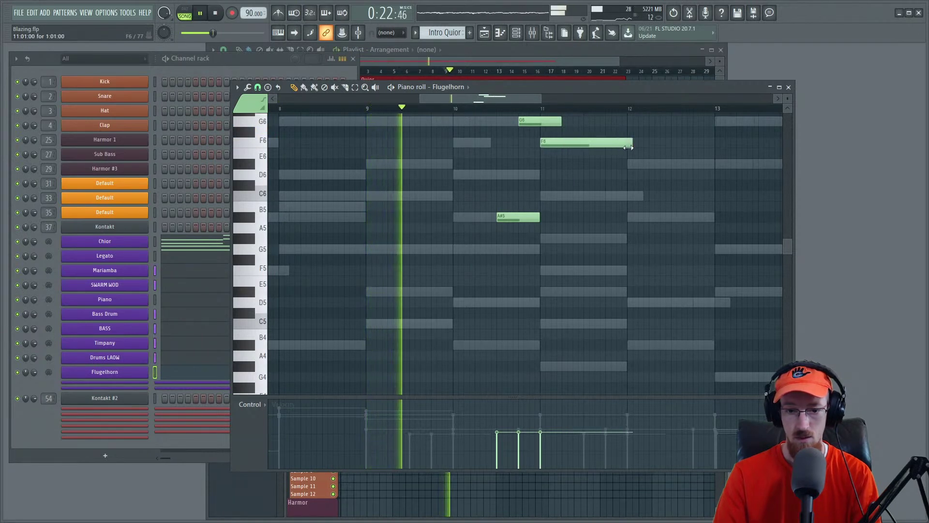
{"action": "left_click_drag", "start_coordinate": [498, 451], "coordinate": [551, 442]}
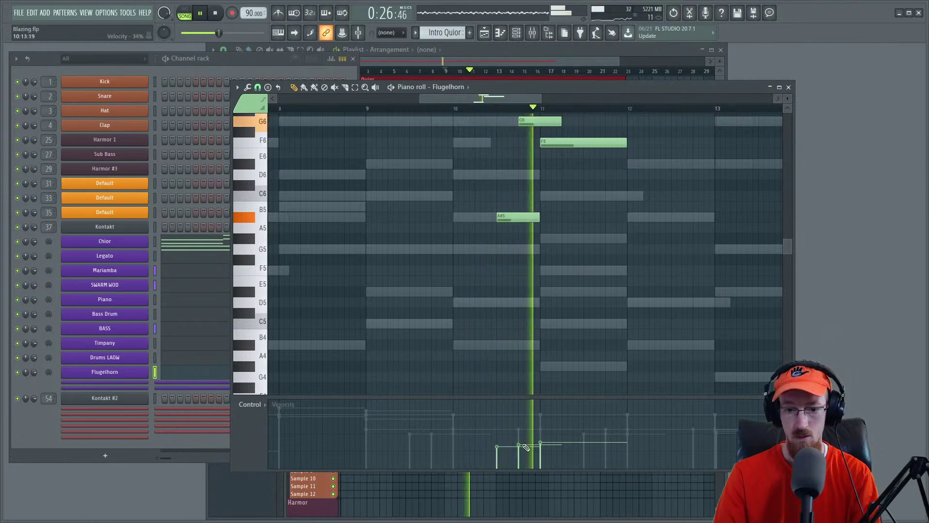
{"action": "left_click_drag", "start_coordinate": [539, 441], "coordinate": [546, 442]}
Step: Extend the Flugelhorn line with C6 on bar 11's last beat, D#6 opening bar 12 and D6 from its third beat, and play it back
{"action": "left_click_drag", "start_coordinate": [623, 175], "coordinate": [515, 212]}
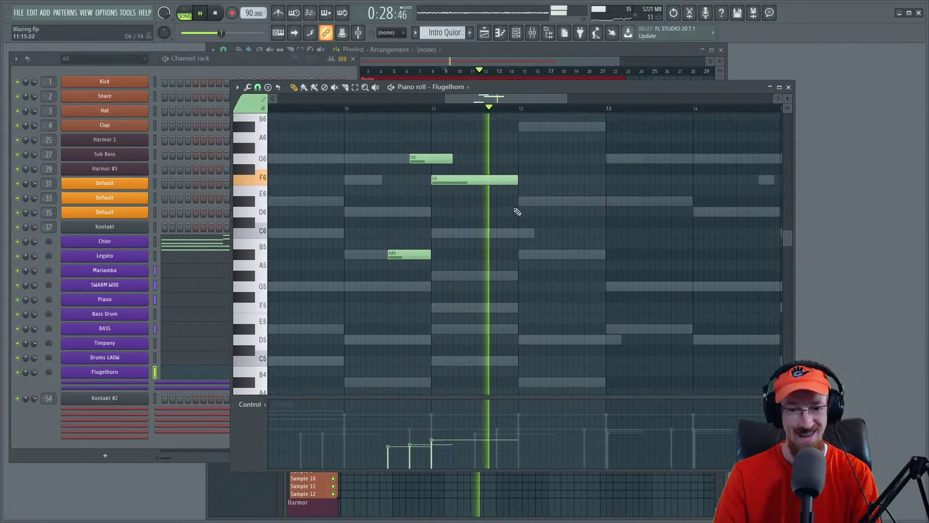
{"action": "key", "text": "space"}
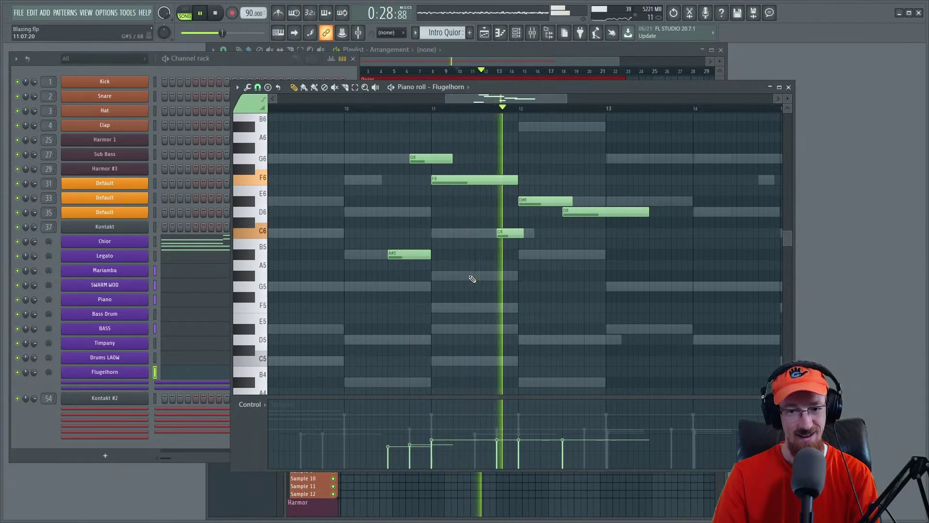
Step: Insert short F6 and D#6 grace notes before the D6 in bar 12 and play them back
{"action": "key", "text": "space"}
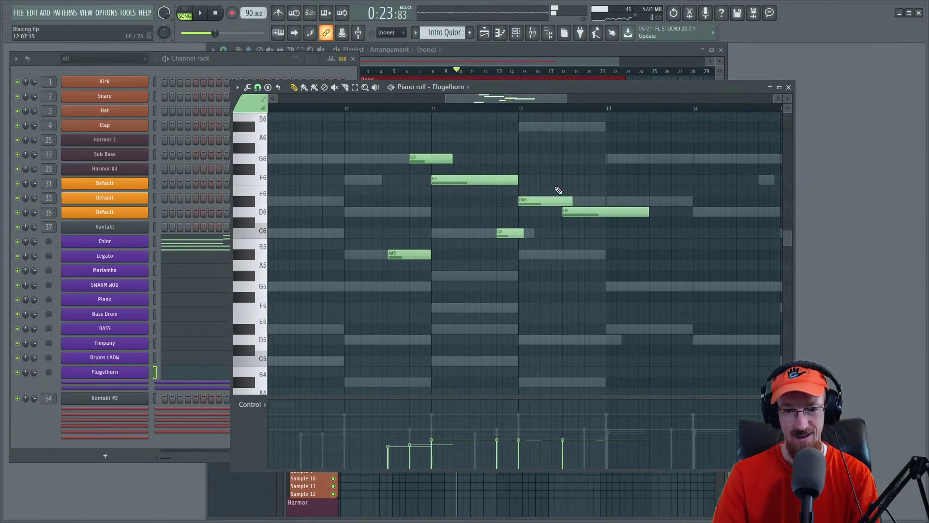
{"action": "scroll", "coordinate": [564, 190], "scroll_direction": "up", "scroll_amount": 2, "text": "ctrl"}
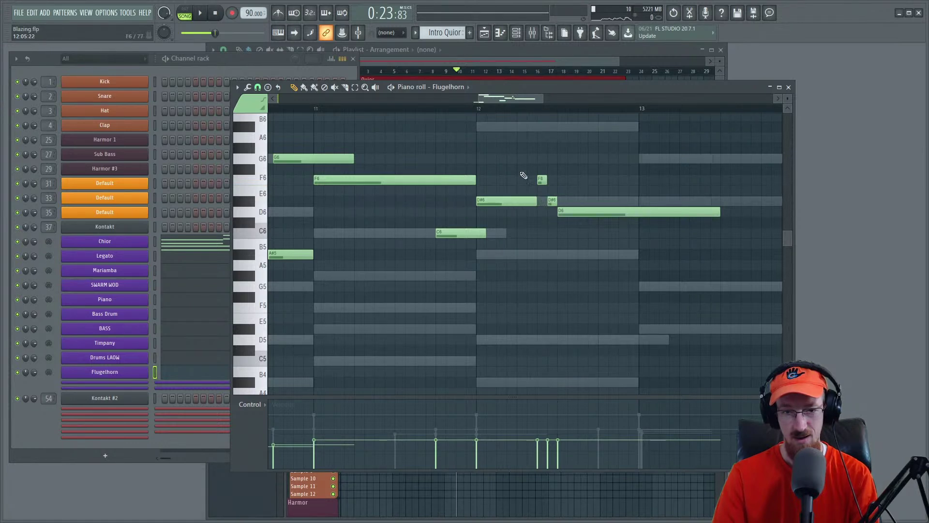
{"action": "left_click", "coordinate": [478, 111]}
{"action": "key", "text": "space"}
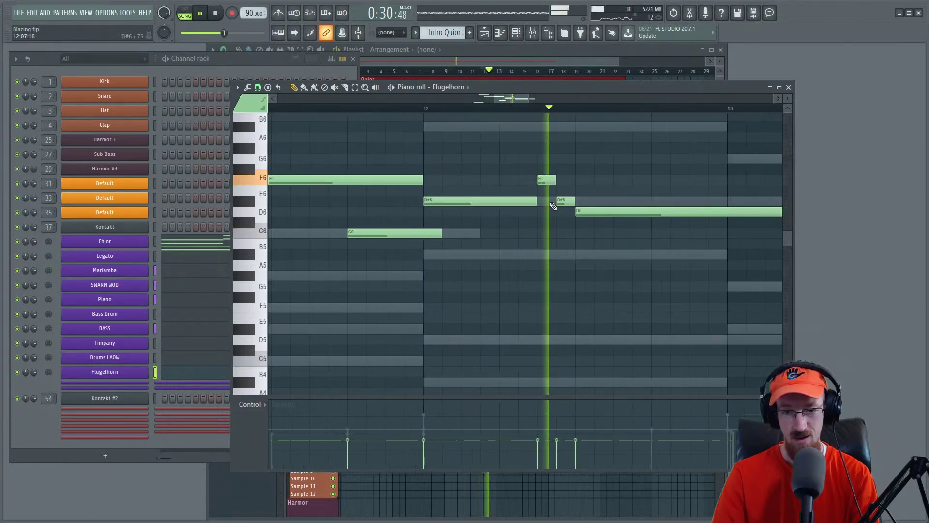
Step: Tighten the F6 and D#6 grace notes against bar 12's third beat, extending the opening D#6 and shortening both ornaments while auditioning them
{"action": "key", "text": "space"}
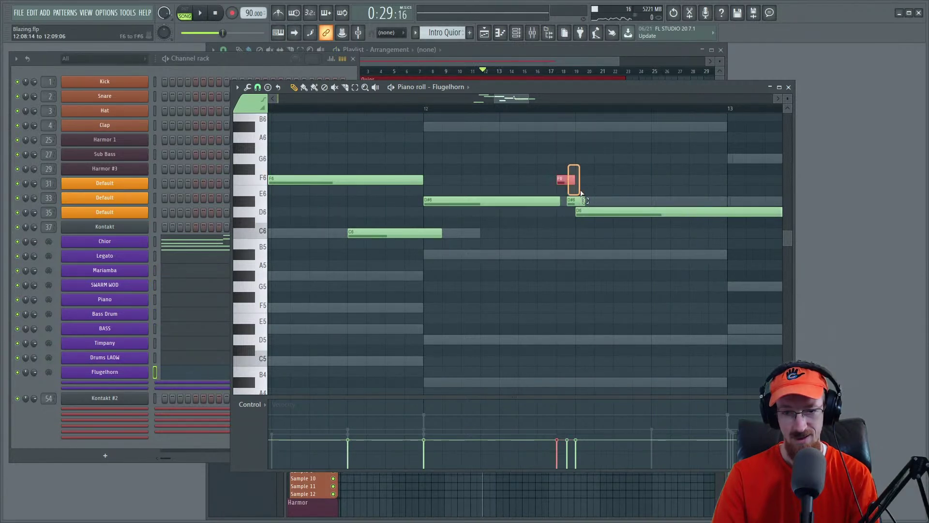
{"action": "key", "text": "space"}
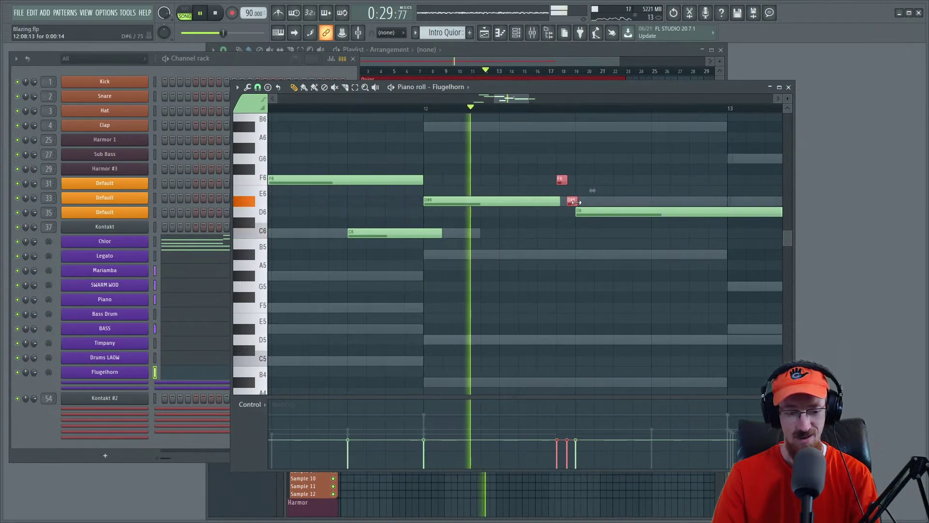
{"action": "key", "text": "space"}
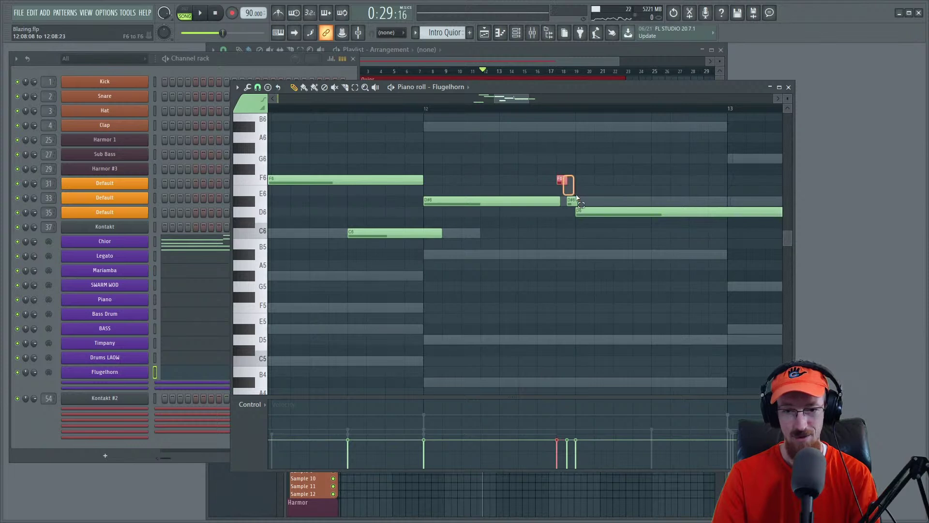
{"action": "key", "text": "space"}
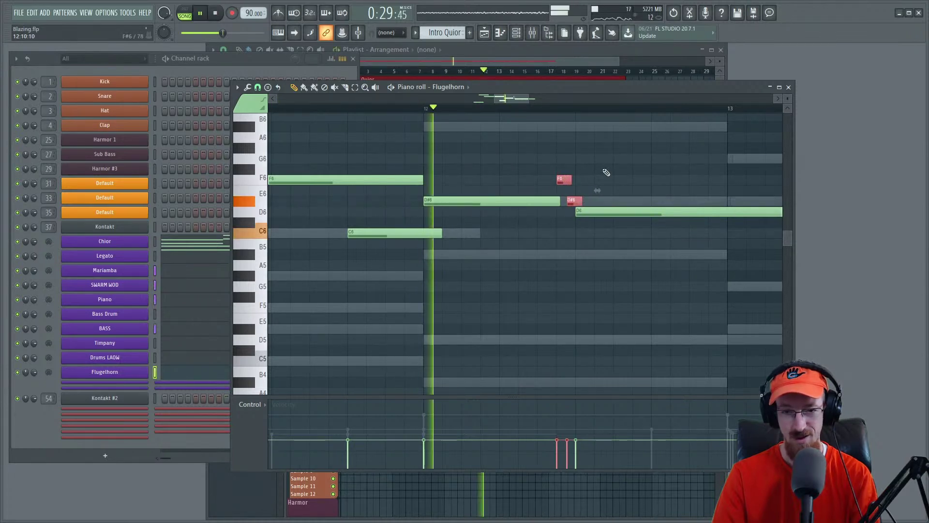
{"action": "key", "text": "space"}
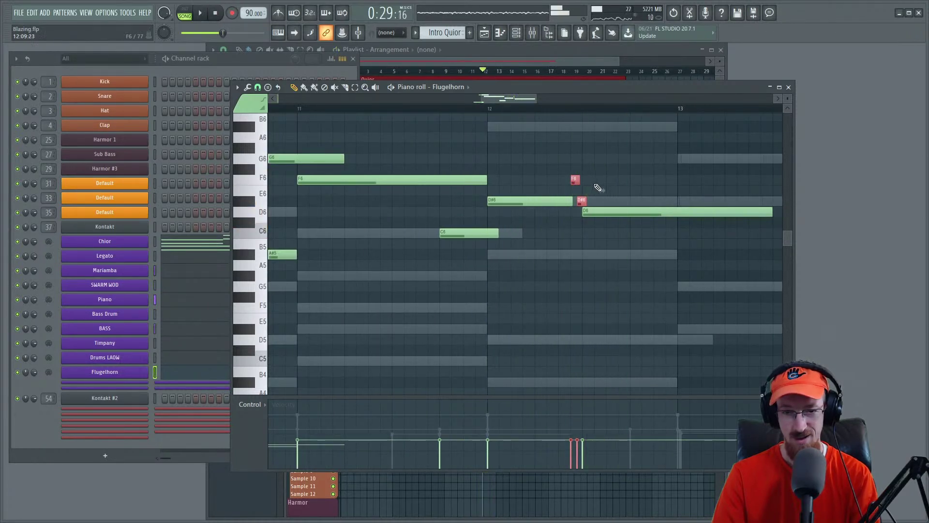
{"action": "key", "text": "space"}
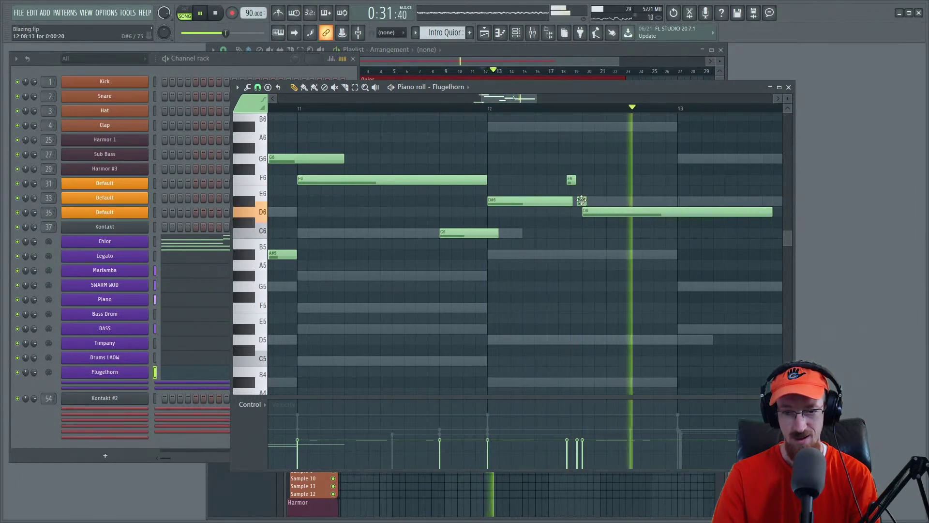
{"action": "key", "text": "space"}
{"action": "key", "text": "space"}
{"action": "scroll", "coordinate": [581, 202], "scroll_direction": "down", "scroll_amount": 2}
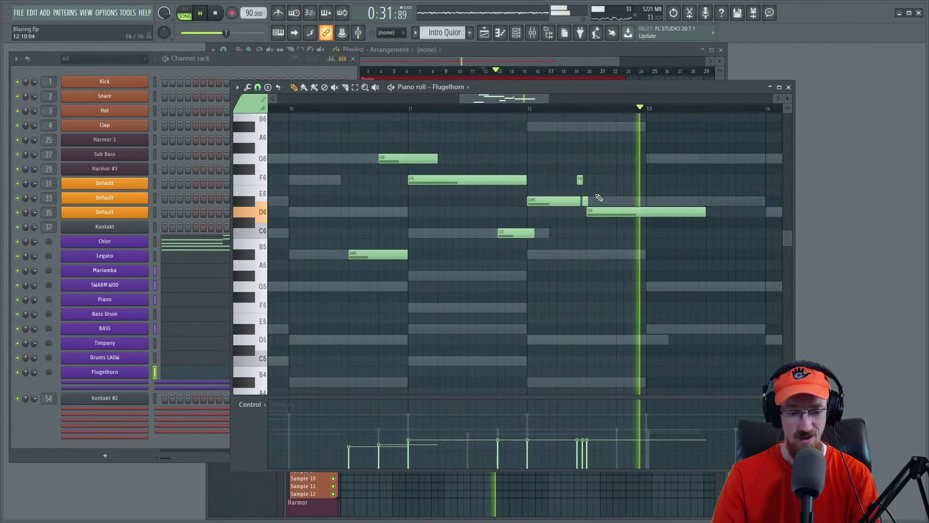
Step: Shorten bar 12's D6 to end at the start of bar 13 and play the phrase again
{"action": "key", "text": "space"}
{"action": "scroll", "coordinate": [643, 232], "scroll_direction": "down", "scroll_amount": 1}
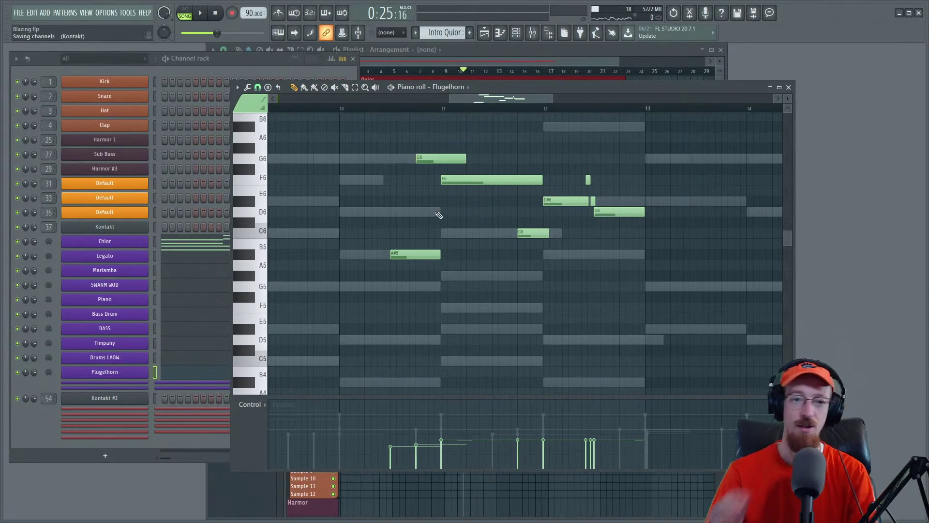
{"action": "key", "text": "space"}
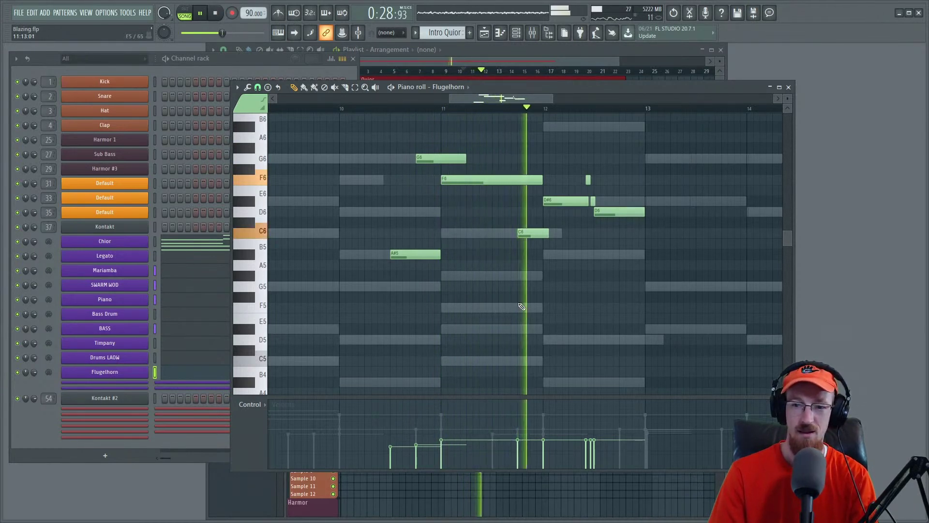
Step: Add a D#6 at the very start of bar 13, six steps long
{"action": "left_click_drag", "start_coordinate": [635, 256], "coordinate": [552, 195]}
{"action": "key", "text": "space"}
{"action": "left_click", "coordinate": [515, 191]}
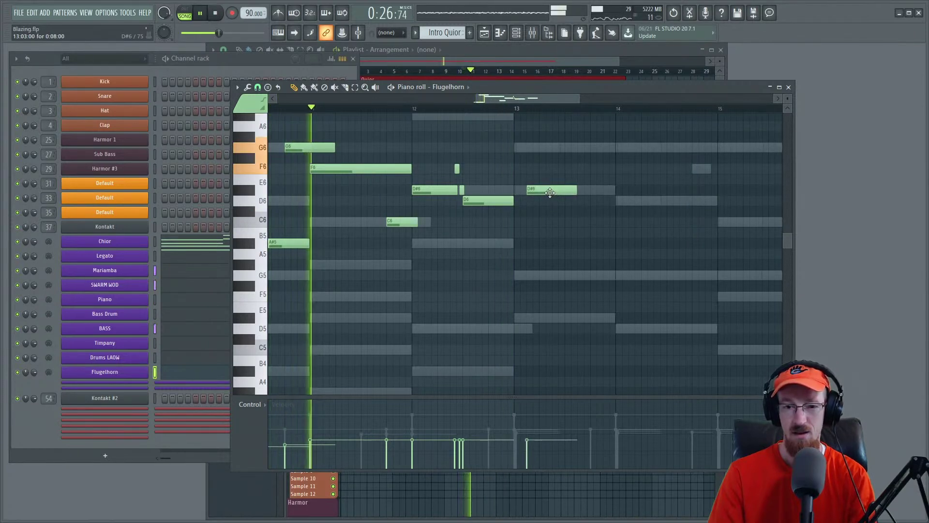
{"action": "scroll", "coordinate": [549, 195], "scroll_direction": "down", "scroll_amount": 2}
{"action": "scroll", "coordinate": [561, 198], "scroll_direction": "up", "scroll_amount": 2}
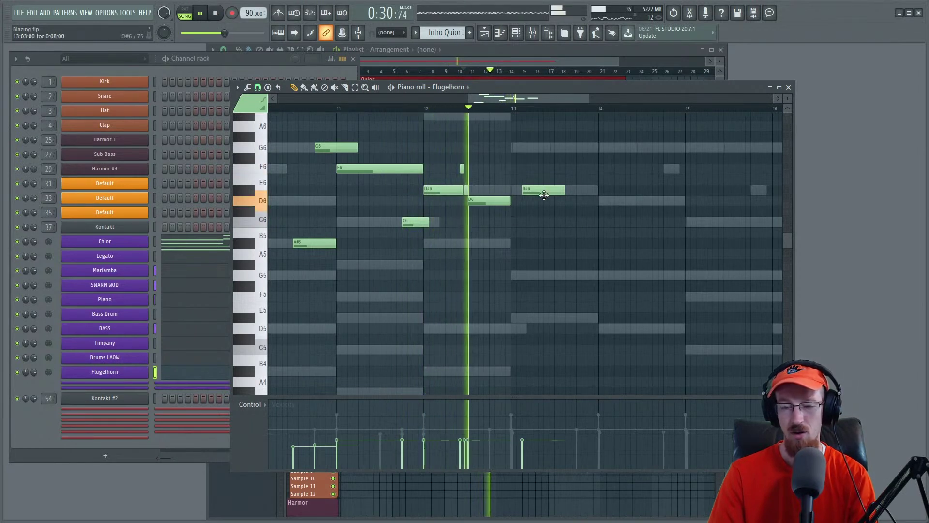
{"action": "key", "text": "space"}
{"action": "left_click_drag", "start_coordinate": [544, 194], "coordinate": [528, 190]}
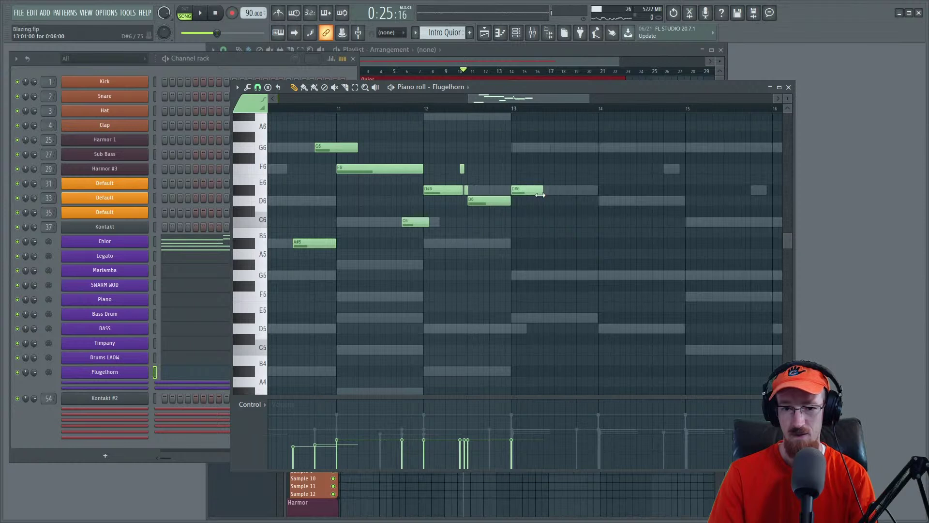
Step: Lengthen the D#6 to fill all of bar 13 and play it from the start of the bar
{"action": "scroll", "coordinate": [539, 194], "scroll_direction": "up", "scroll_amount": 2}
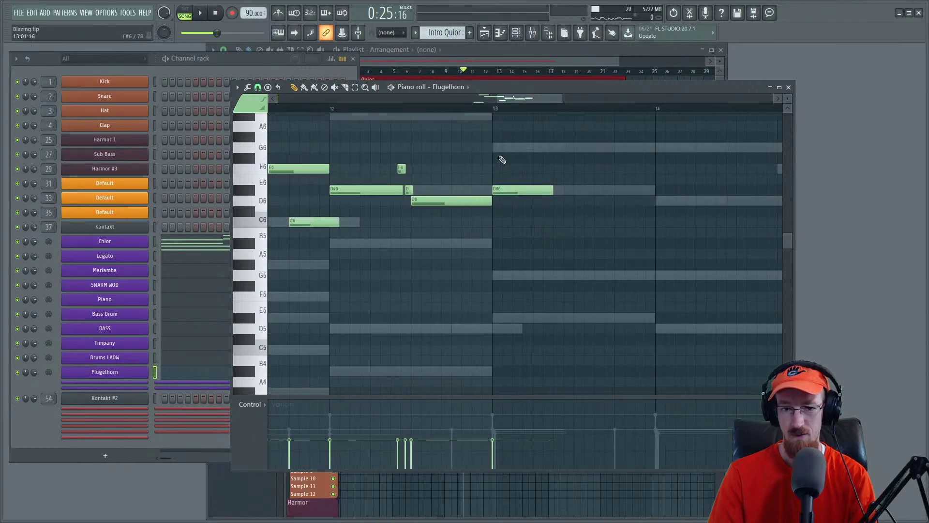
{"action": "key", "text": "space"}
{"action": "key", "text": "space"}
{"action": "left_click_drag", "start_coordinate": [553, 190], "coordinate": [613, 194]}
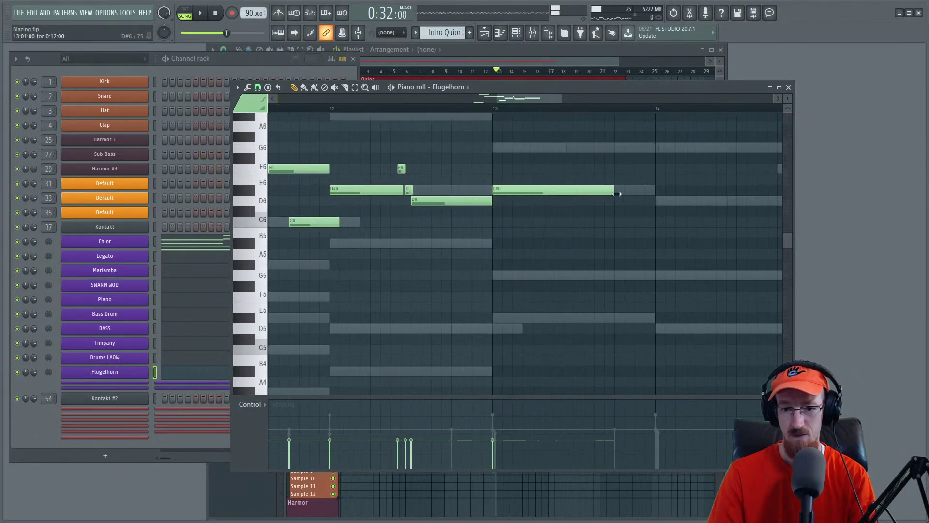
{"action": "key", "text": "space"}
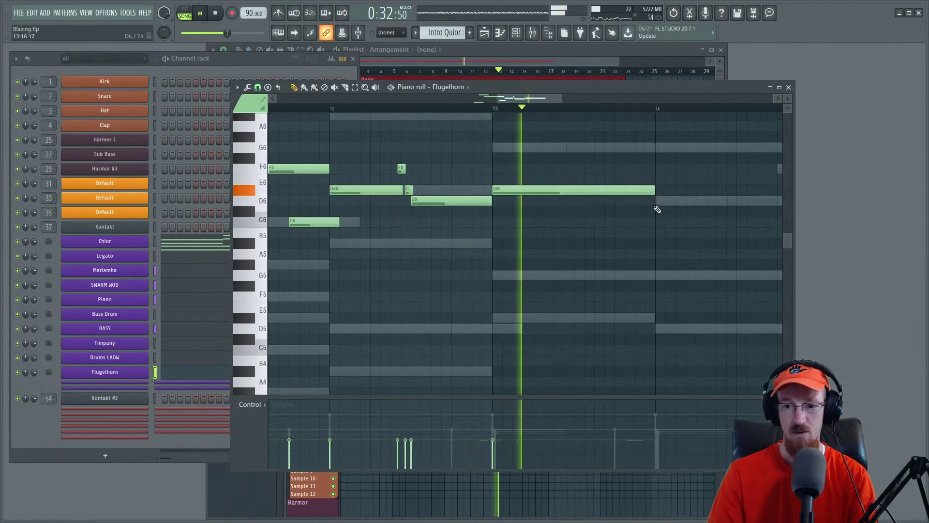
Step: Add a C6 starting on bar 13's last beat and a D6 filling bar 14, auditioning the passage
{"action": "scroll", "coordinate": [644, 208], "scroll_direction": "down", "scroll_amount": 2}
{"action": "scroll", "coordinate": [547, 233], "scroll_direction": "up", "scroll_amount": 1}
{"action": "key", "text": "space"}
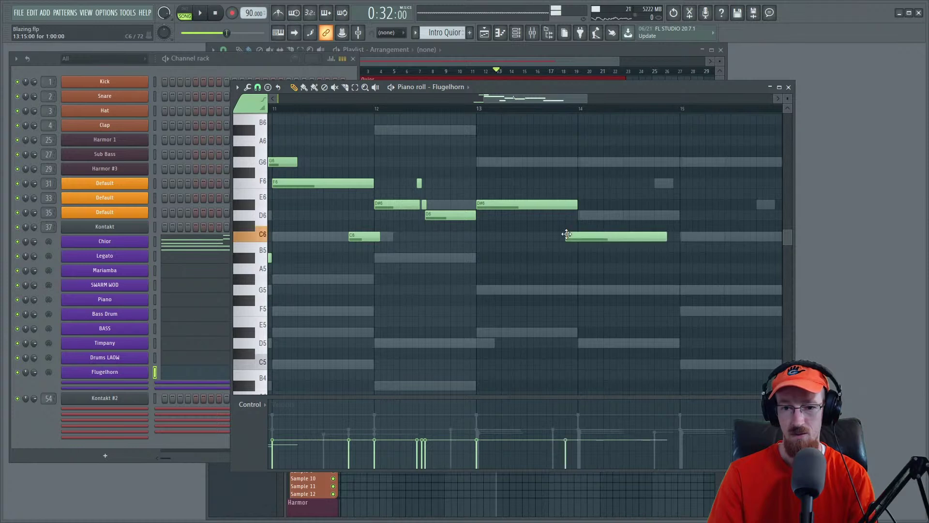
{"action": "key", "text": "space"}
{"action": "left_click_drag", "start_coordinate": [667, 236], "coordinate": [583, 238]}
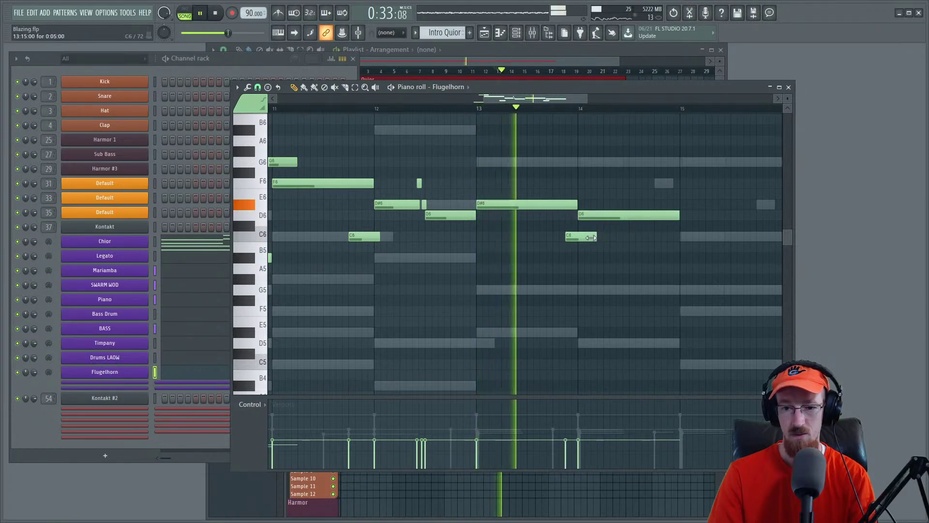
{"action": "key", "text": "space"}
{"action": "left_click_drag", "start_coordinate": [573, 237], "coordinate": [502, 232]}
{"action": "key", "text": "space"}
{"action": "key", "text": "space"}
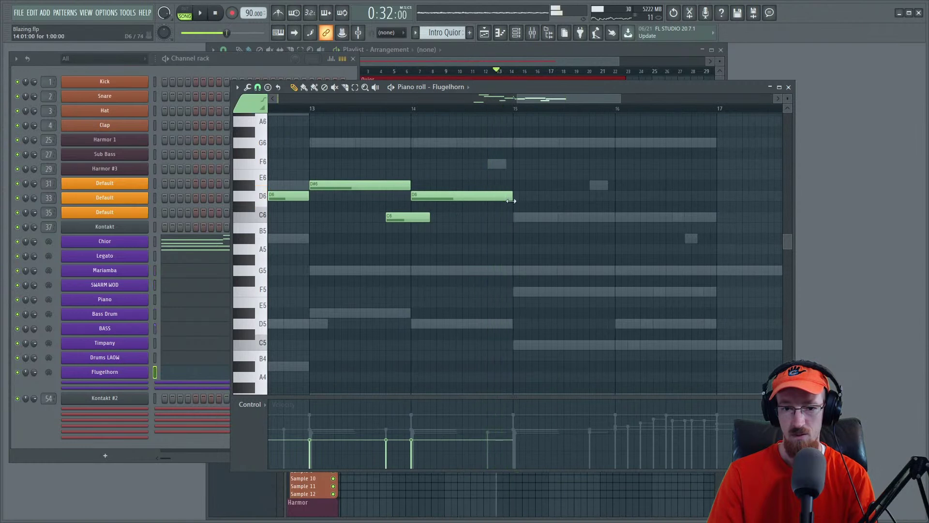
Step: Shorten the D6 in bar 14 to three beats, add a three-beat C6 opening bar 15, and play the passage
{"action": "left_click", "coordinate": [416, 111]}
{"action": "key", "text": "space"}
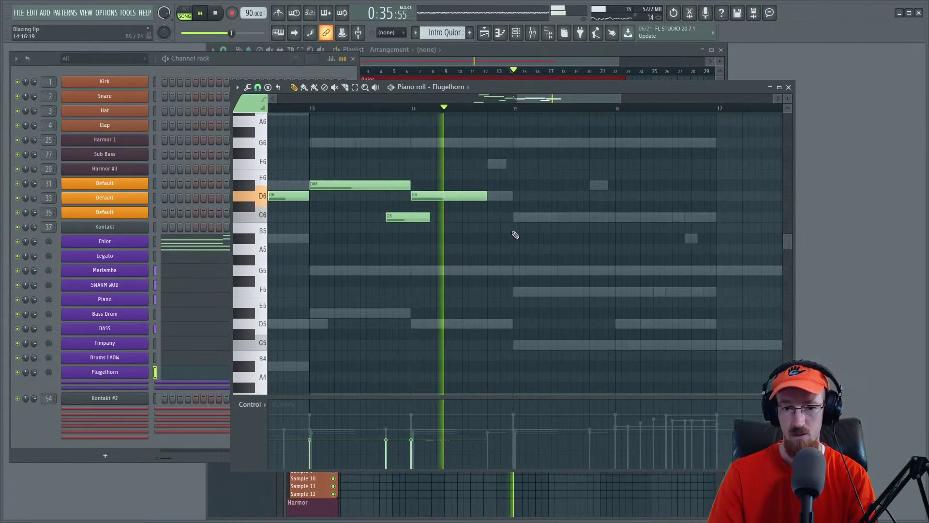
{"action": "key", "text": "space"}
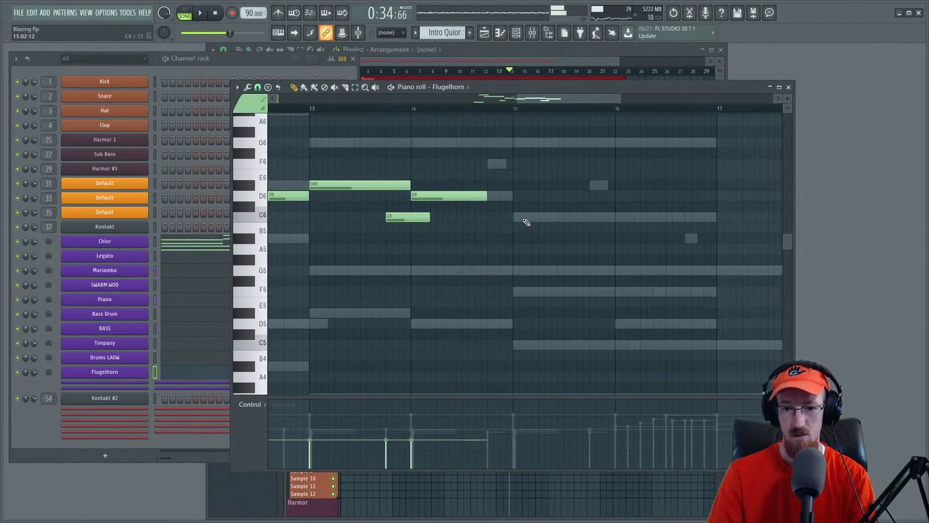
{"action": "key", "text": "space"}
{"action": "scroll", "coordinate": [518, 205], "scroll_direction": "down", "scroll_amount": 2}
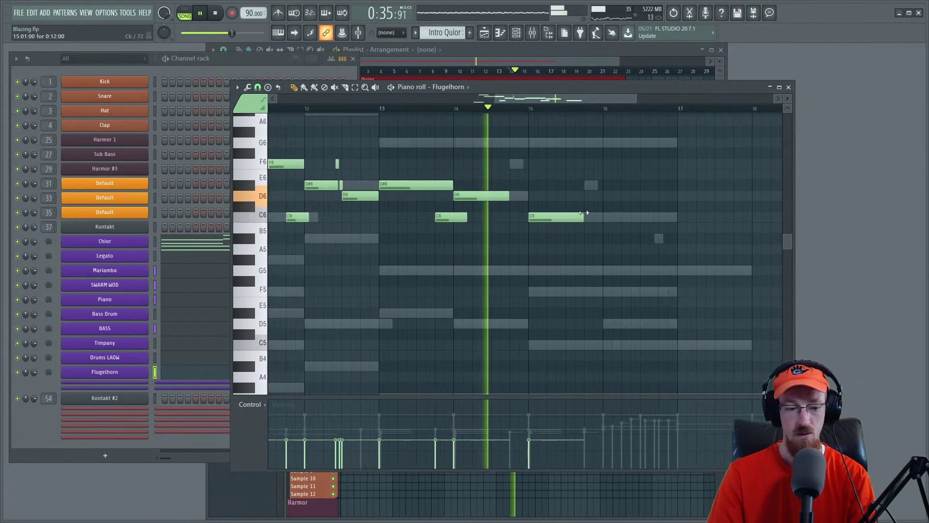
{"action": "scroll", "coordinate": [528, 212], "scroll_direction": "up", "scroll_amount": 3}
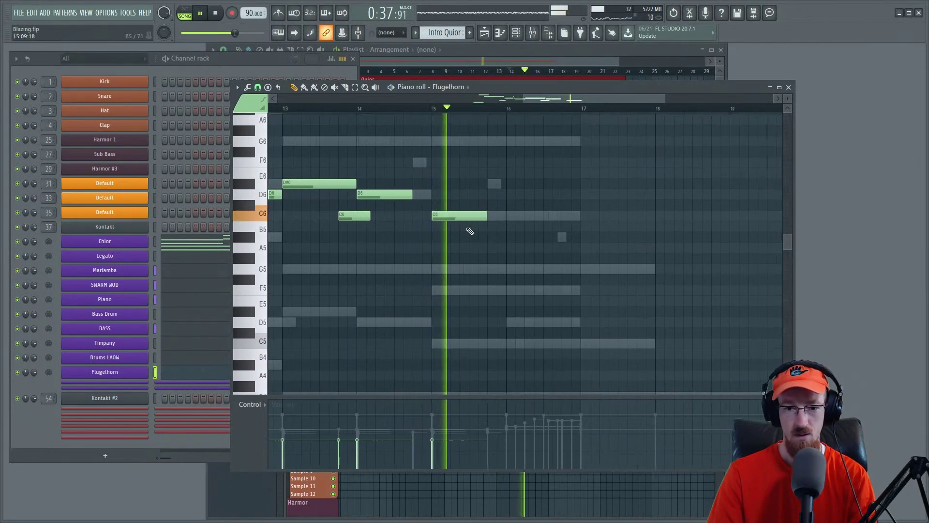
{"action": "scroll", "coordinate": [501, 220], "scroll_direction": "up", "scroll_amount": 1}
Step: Add a one-beat A#5 on bar 15's last beat, trying and discarding a short A5 leading into it
{"action": "key", "text": "space"}
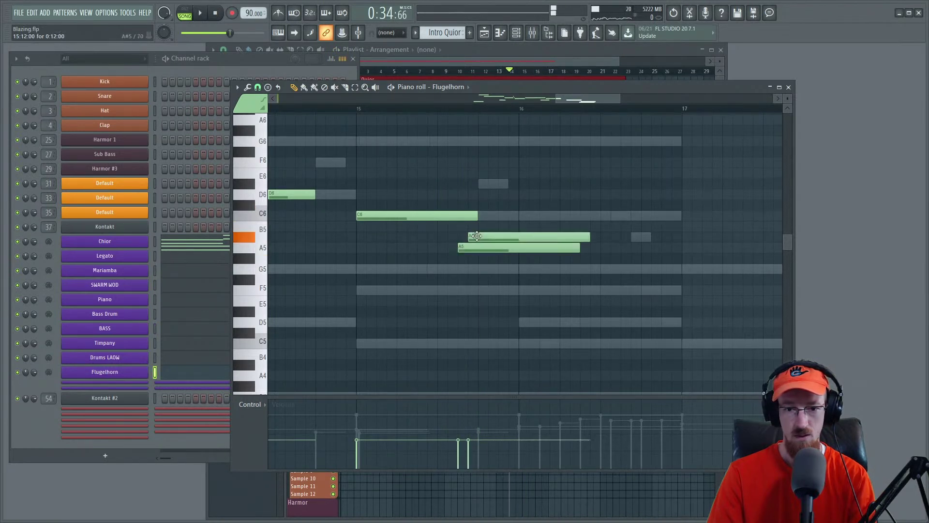
{"action": "left_click_drag", "start_coordinate": [581, 249], "coordinate": [487, 248]}
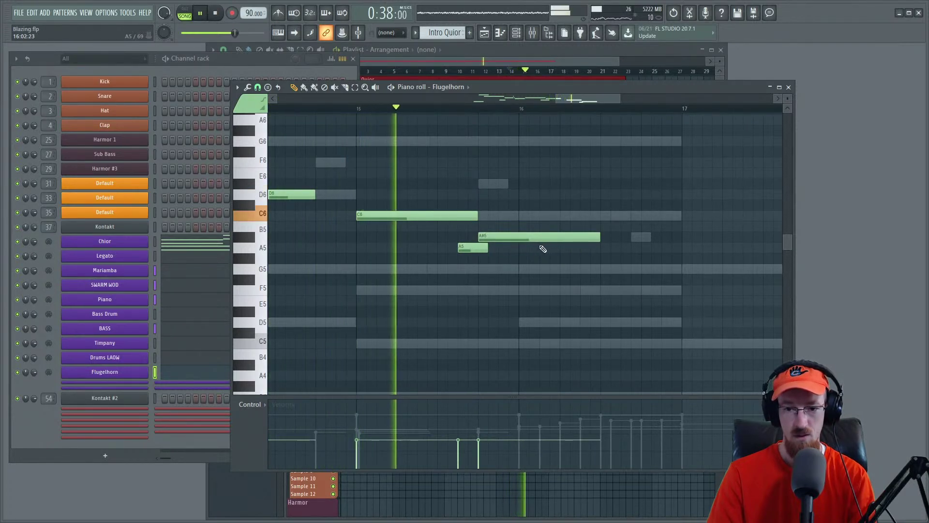
{"action": "key", "text": "space"}
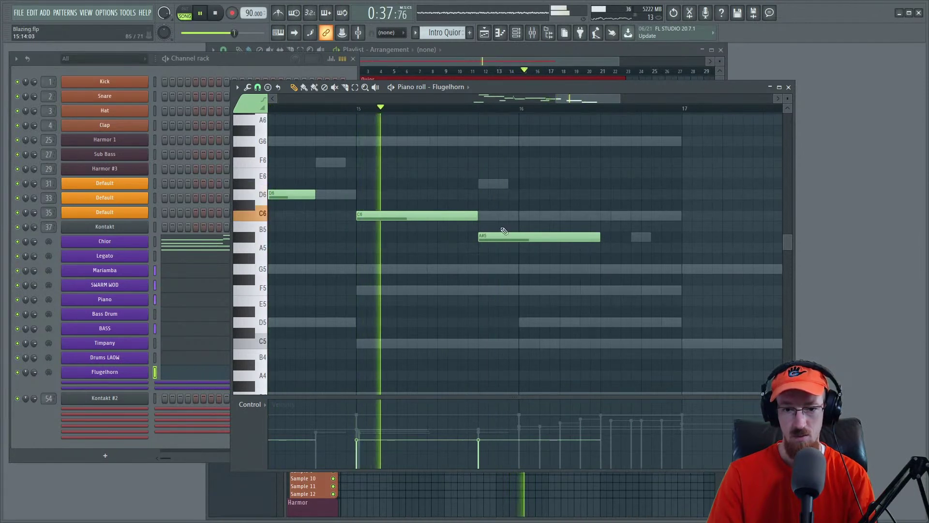
{"action": "key", "text": "space"}
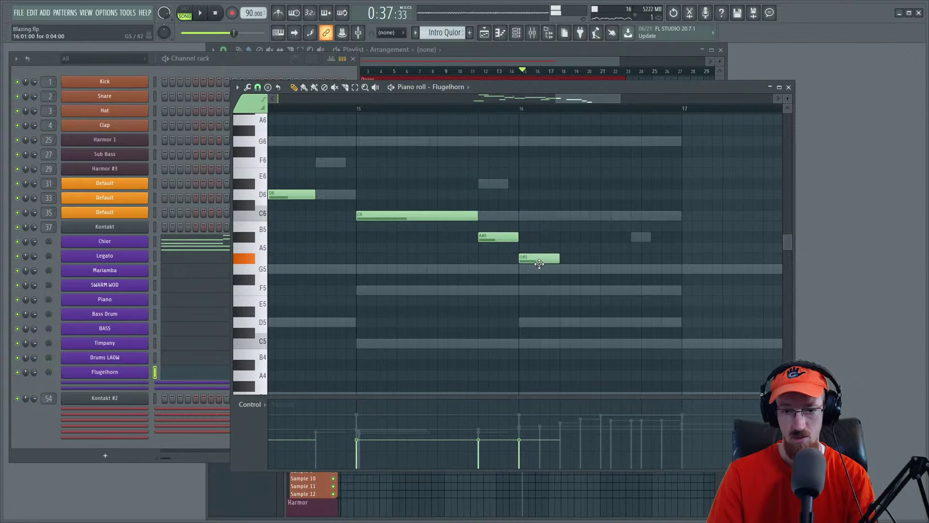
Step: Place a G5 filling bar 16 and play it back
{"action": "key", "text": "space"}
{"action": "left_click_drag", "start_coordinate": [537, 271], "coordinate": [680, 278]}
{"action": "scroll", "coordinate": [613, 233], "scroll_direction": "down", "scroll_amount": 2}
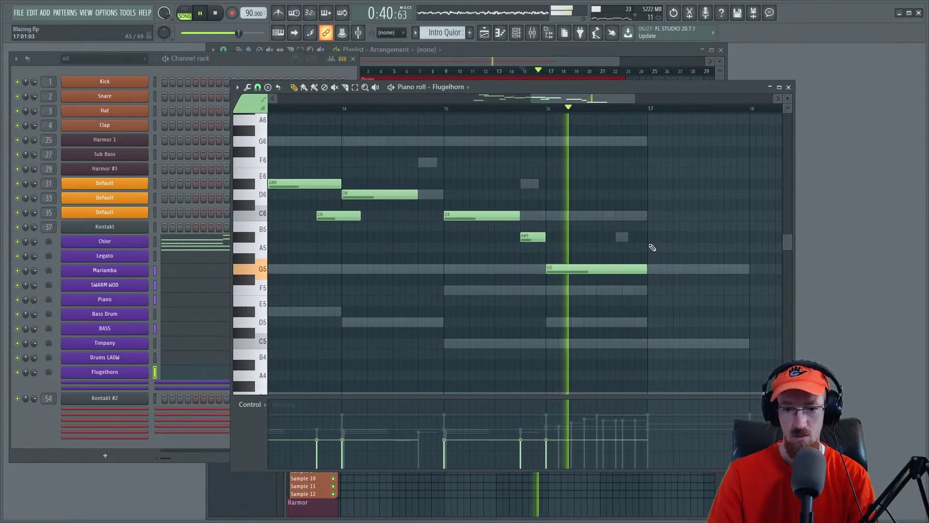
Step: Add a bar-long C5 in bar 17 with its velocity lowered to 30%
{"action": "left_click_drag", "start_coordinate": [652, 247], "coordinate": [483, 179]}
{"action": "left_click", "coordinate": [508, 301]}
{"action": "key", "text": "space"}
{"action": "key", "text": "space"}
{"action": "left_click", "coordinate": [509, 448]}
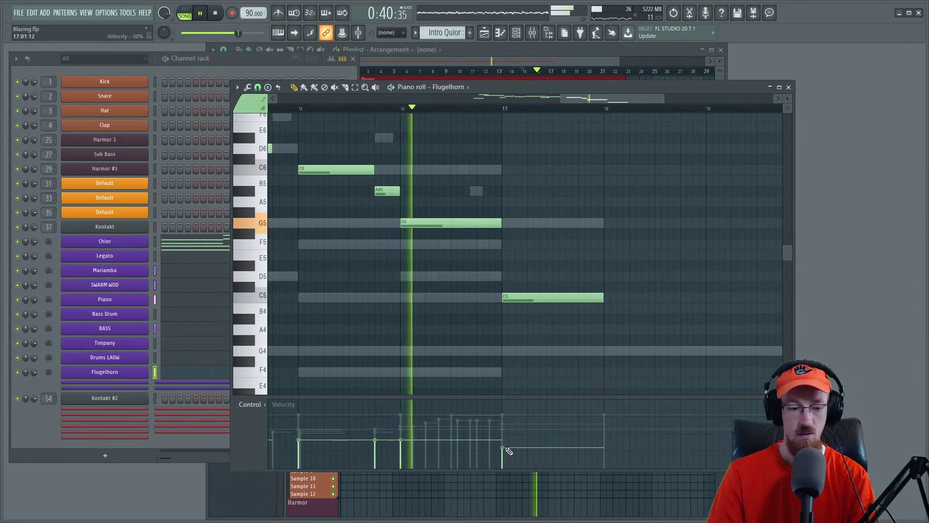
Step: Listen to the ending and extend the final C5 to two bars, from bar 17 to bar 19
{"action": "scroll", "coordinate": [500, 317], "scroll_direction": "down", "scroll_amount": 2, "text": "ctrl"}
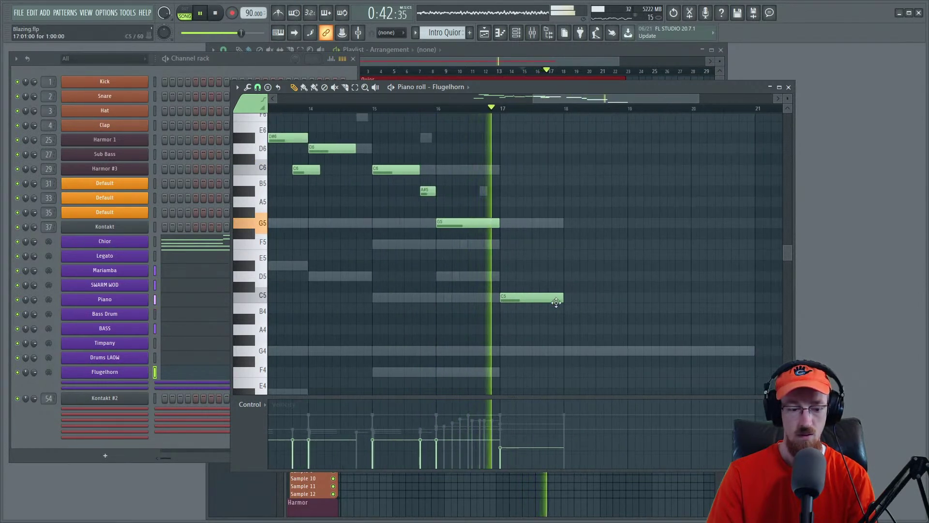
{"action": "scroll", "coordinate": [556, 303], "scroll_direction": "down", "scroll_amount": 3, "text": "ctrl"}
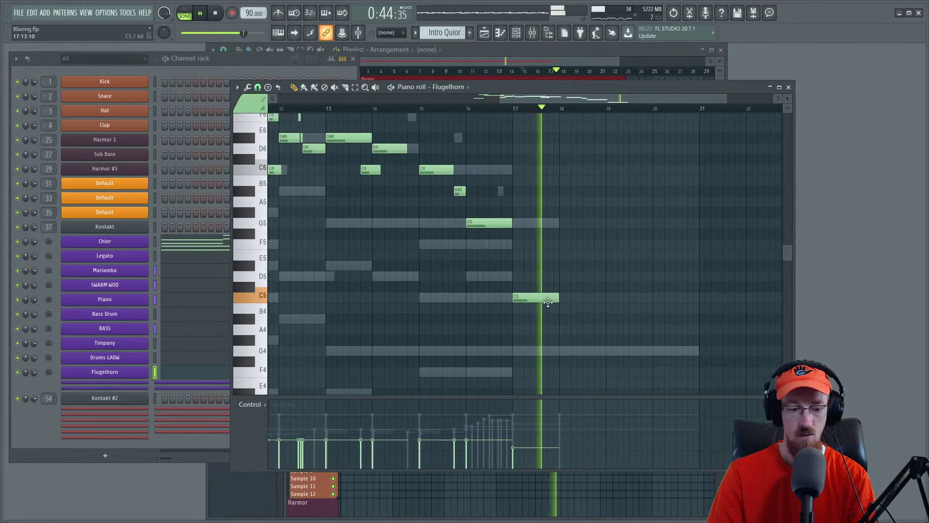
{"action": "left_click_drag", "start_coordinate": [467, 248], "coordinate": [535, 264]}
{"action": "key", "text": "space"}
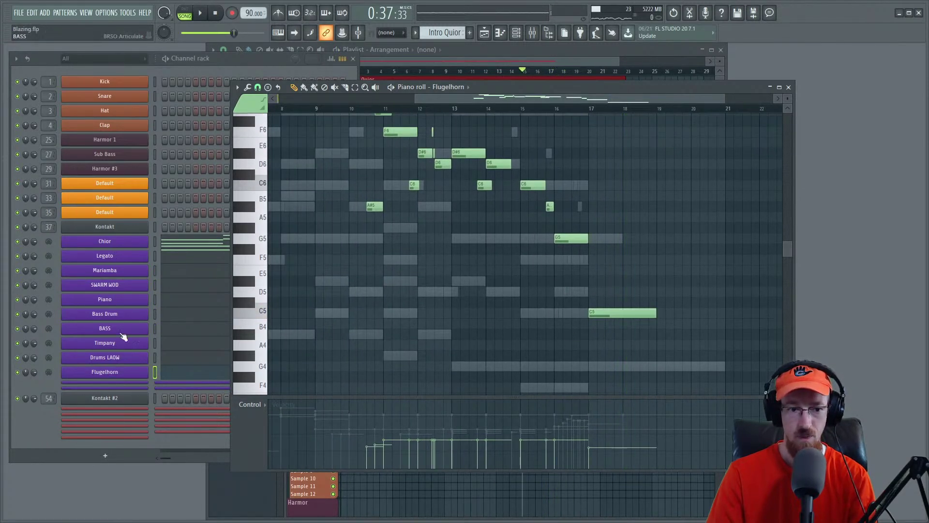
Step: Try lower Dynamics and Breath controller values in the Flugelhorn's articulation settings
{"action": "left_click", "coordinate": [105, 373]}
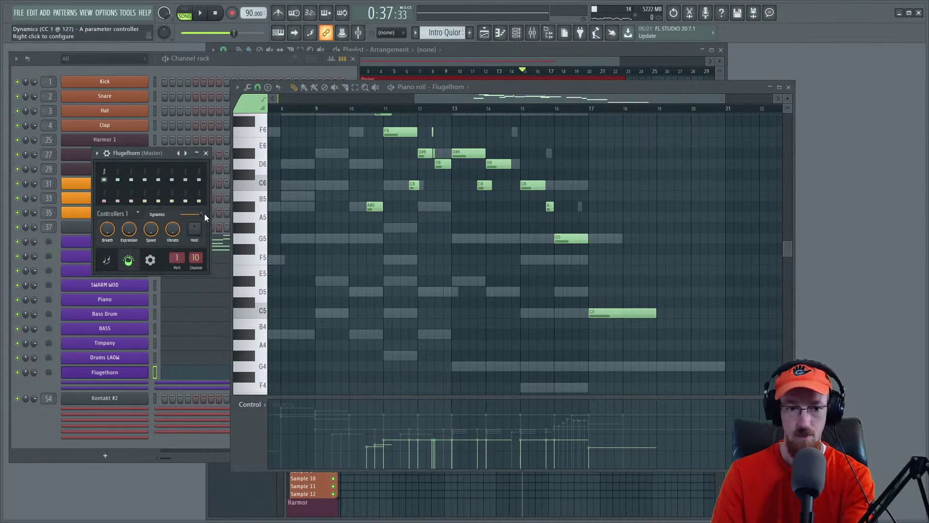
{"action": "left_click_drag", "start_coordinate": [204, 215], "coordinate": [180, 216]}
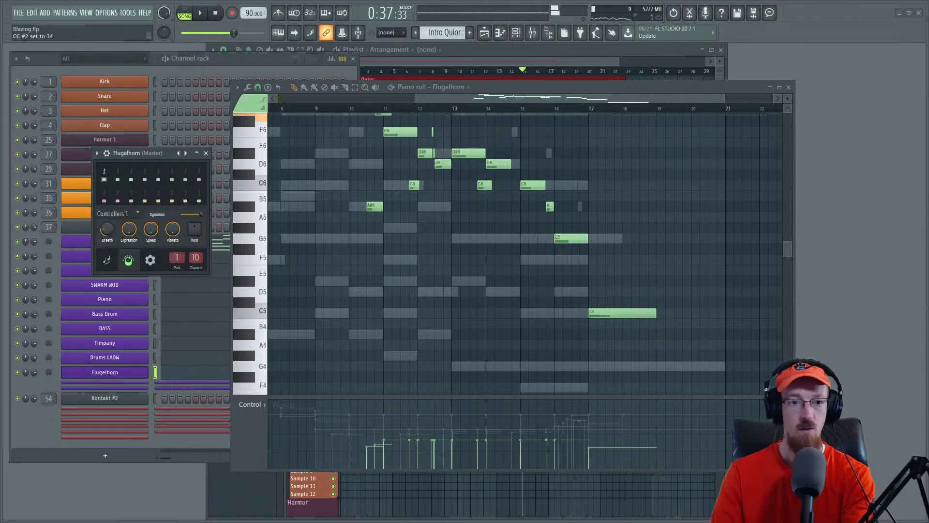
{"action": "left_click_drag", "start_coordinate": [202, 214], "coordinate": [201, 214]}
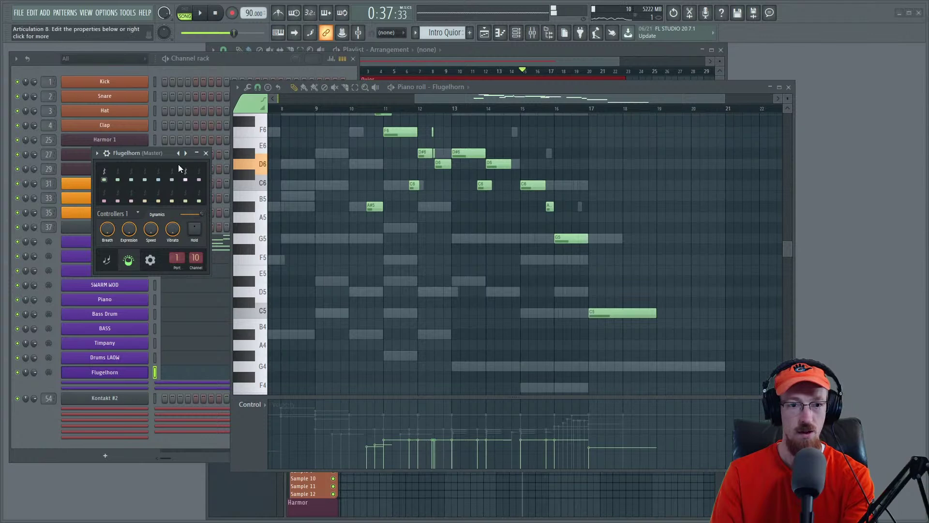
{"action": "left_click", "coordinate": [206, 153]}
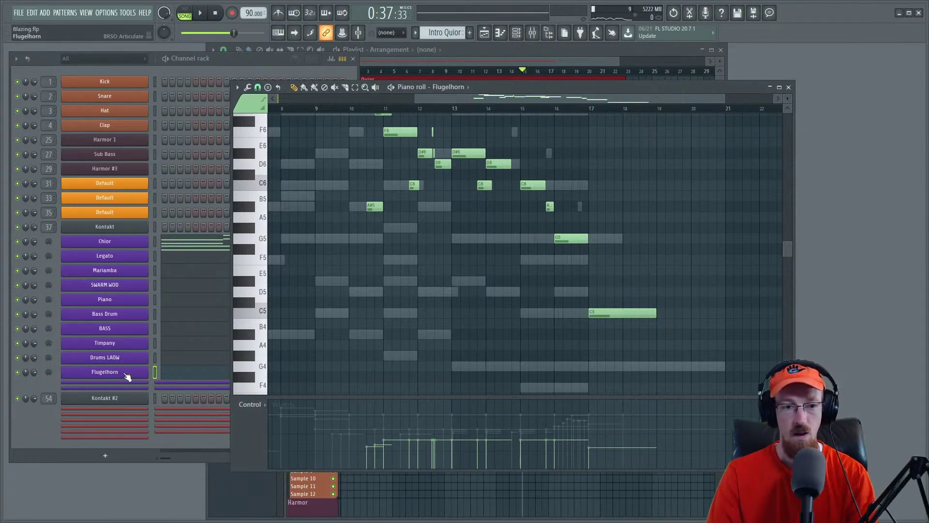
Step: Set the Kontakt Flugelhorn's global send reverb to Cathedral and raise its return level to 4.3 dB during playback
{"action": "left_click", "coordinate": [127, 226]}
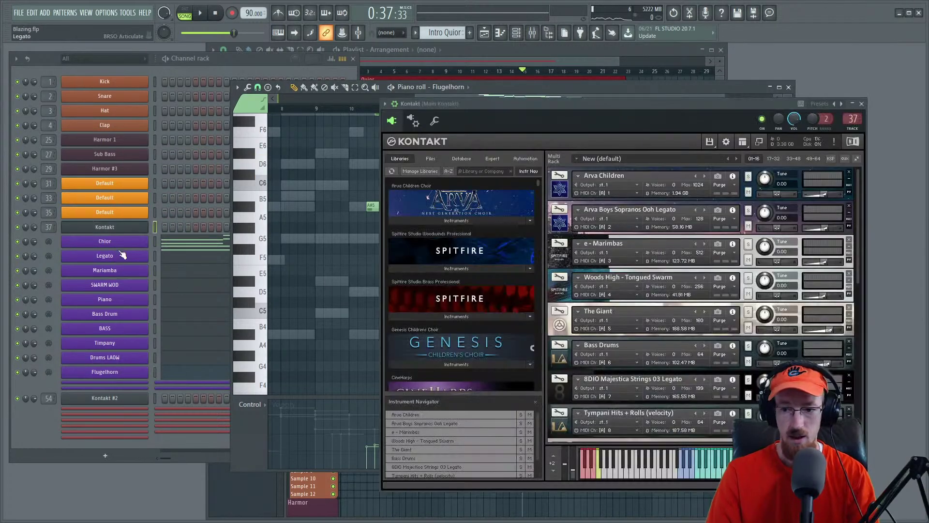
{"action": "left_click_drag", "start_coordinate": [859, 261], "coordinate": [855, 411]}
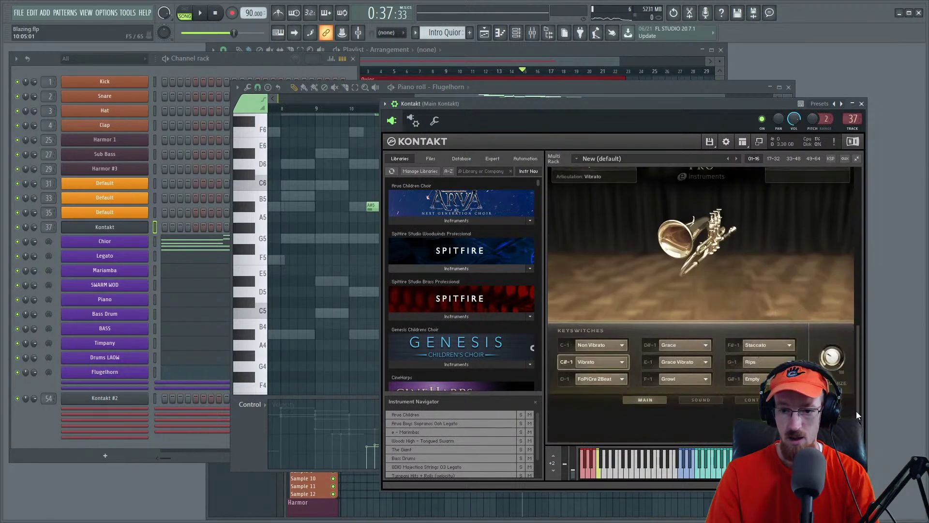
{"action": "left_click", "coordinate": [701, 399]}
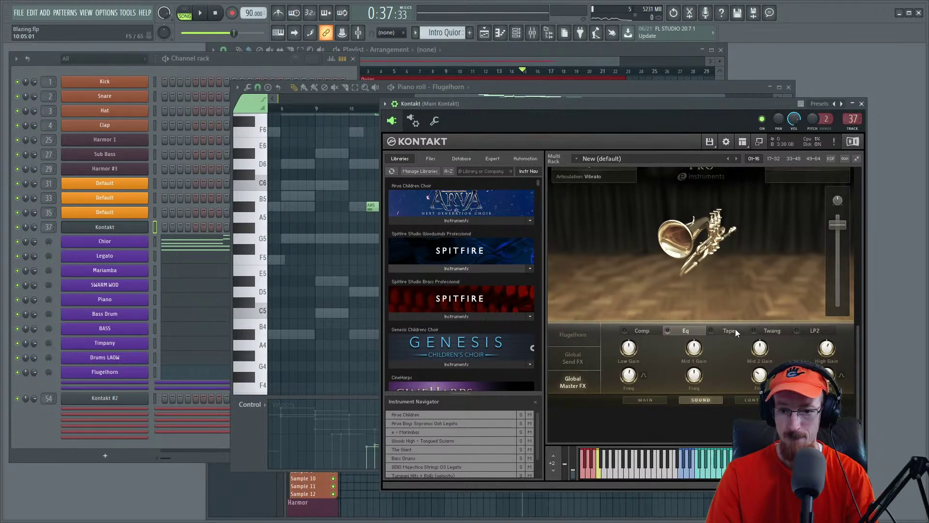
{"action": "left_click", "coordinate": [586, 357]}
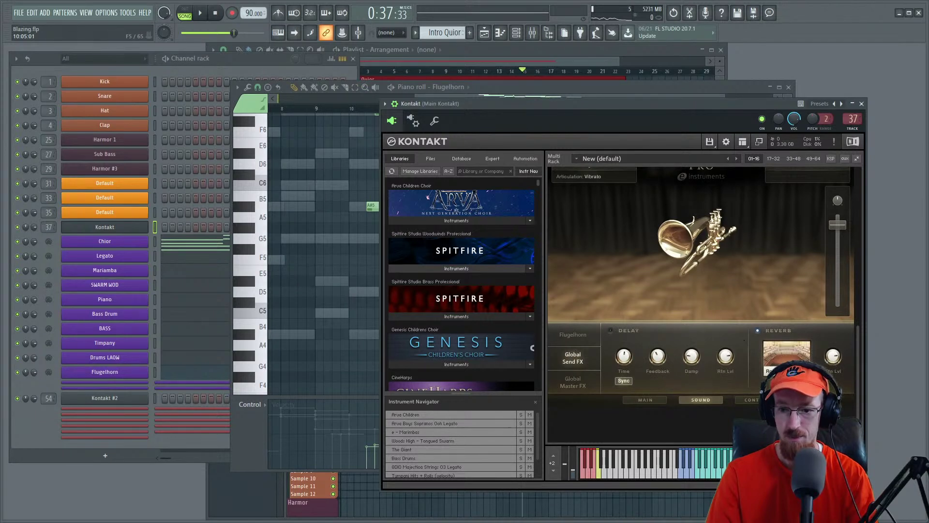
{"action": "left_click", "coordinate": [787, 363]}
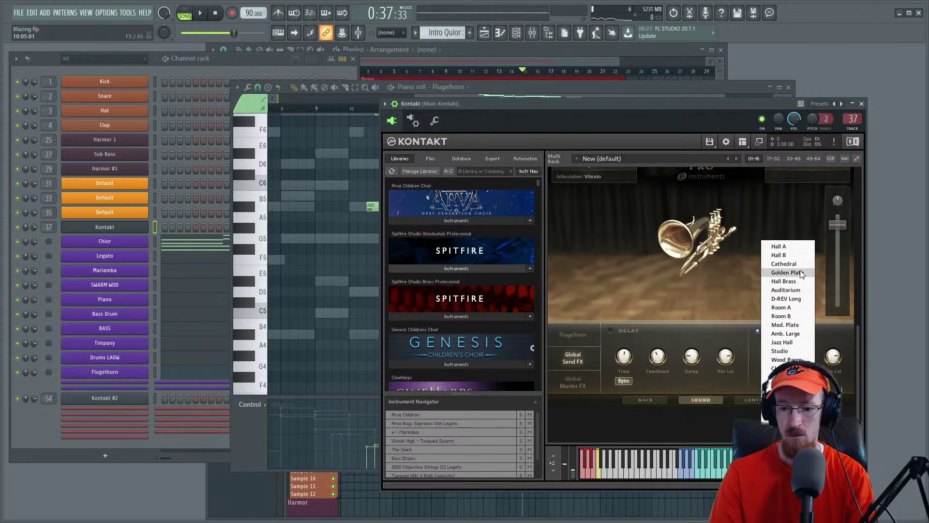
{"action": "left_click", "coordinate": [785, 264]}
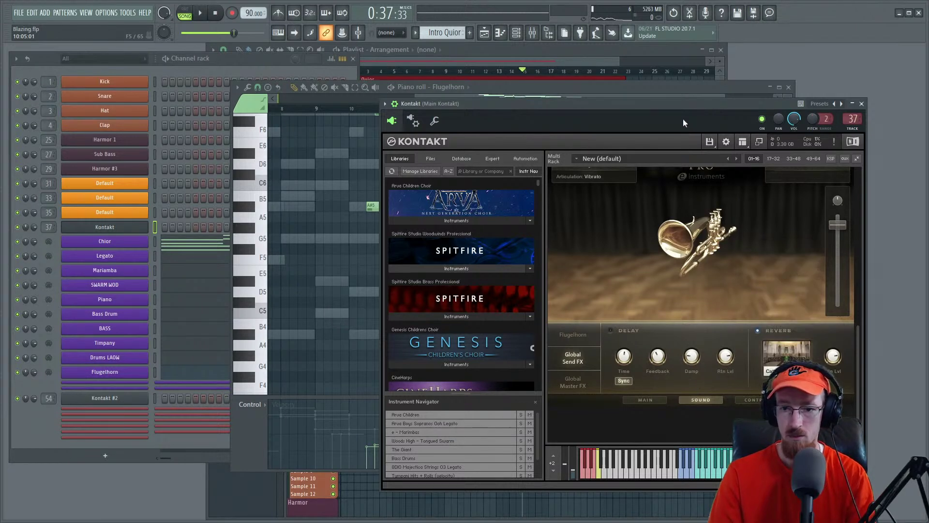
{"action": "key", "text": "space"}
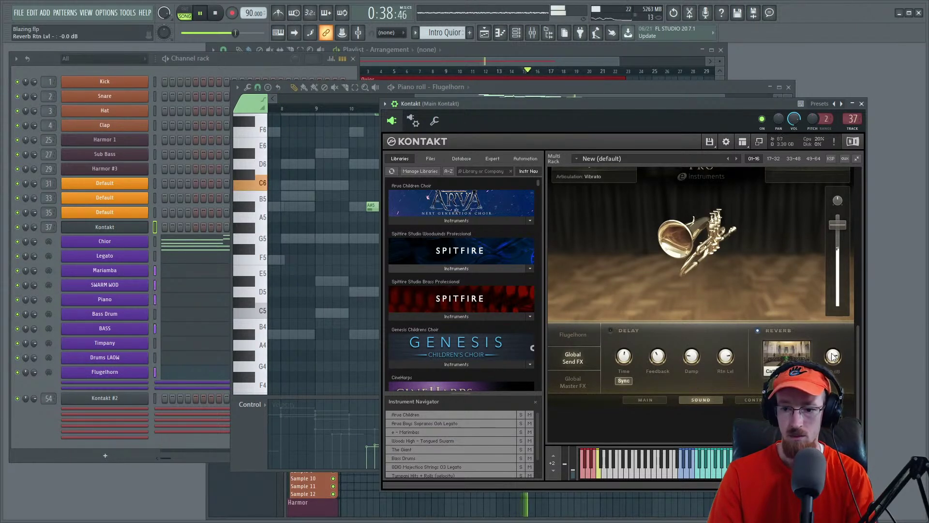
{"action": "left_click_drag", "start_coordinate": [838, 334], "coordinate": [838, 325]}
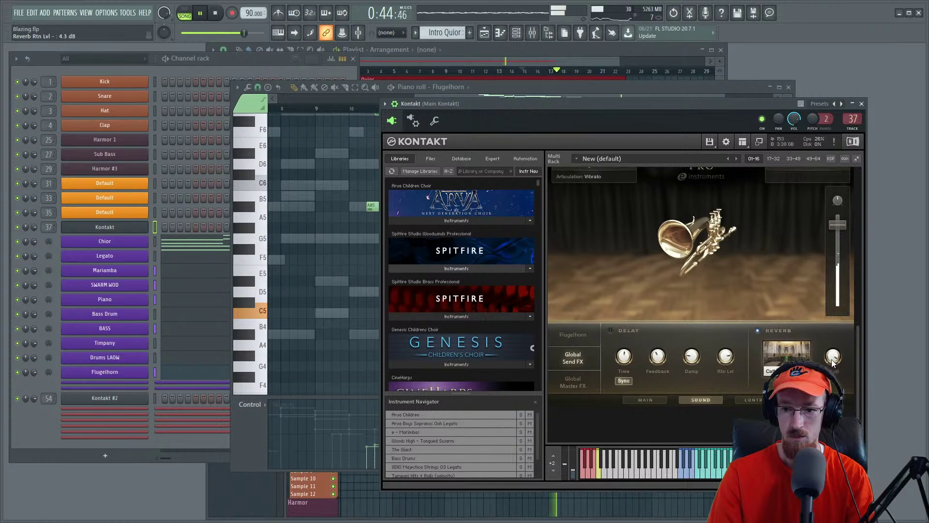
Step: Route the Flugelhorn's Kontakt output to st.10
{"action": "scroll", "coordinate": [860, 333], "scroll_direction": "up", "scroll_amount": 5}
{"action": "left_click", "coordinate": [600, 192]}
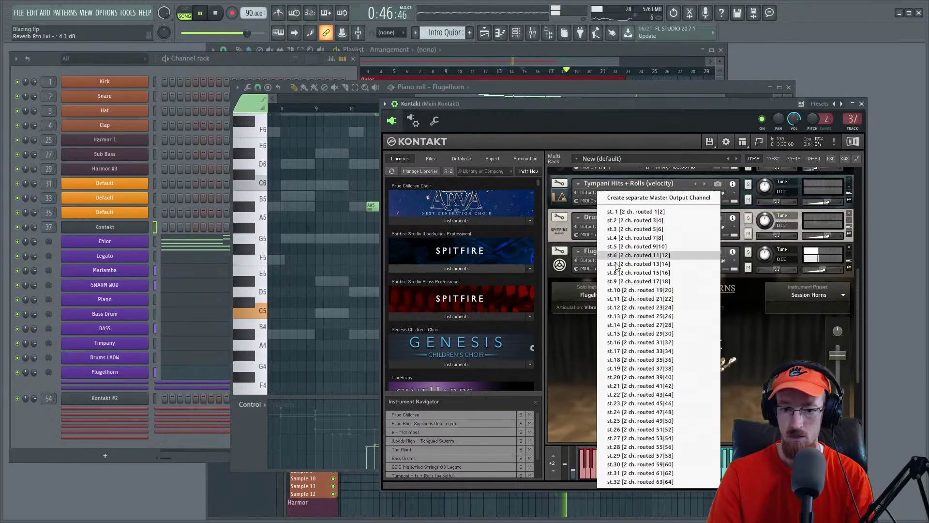
{"action": "left_click", "coordinate": [639, 290]}
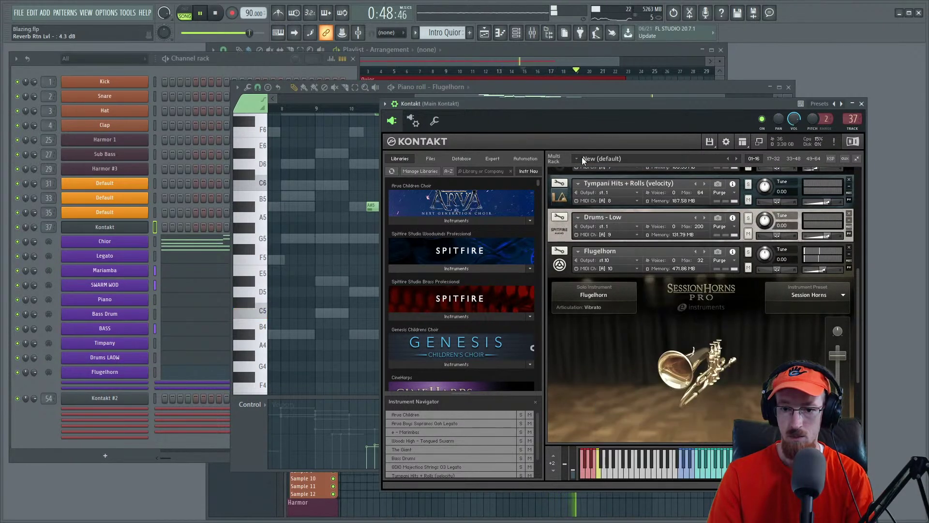
Step: Play the melody to find the Flugelhorn's mixer track and rename it Horn
{"action": "left_click", "coordinate": [532, 33]}
{"action": "scroll", "coordinate": [435, 188], "scroll_direction": "down", "scroll_amount": 3}
{"action": "key", "text": "space"}
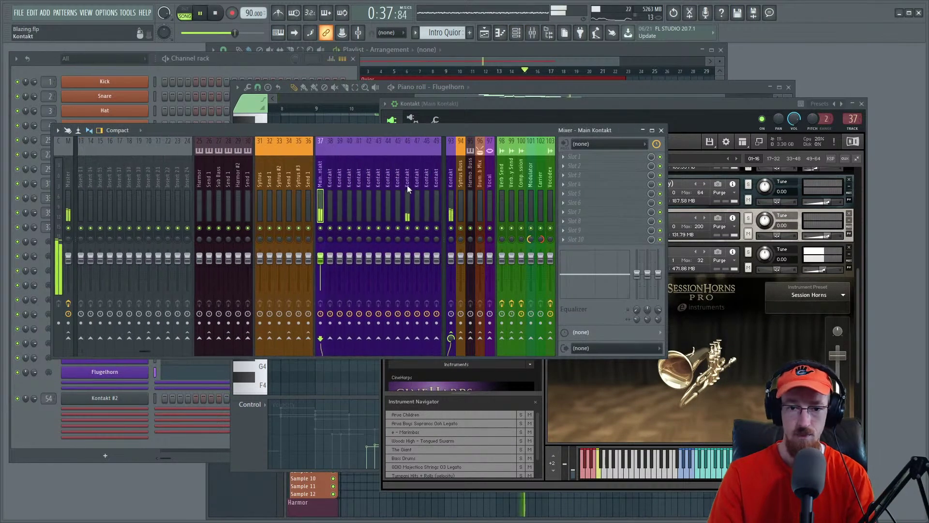
{"action": "middle_click", "coordinate": [410, 184]}
{"action": "type", "text": "Horn"}
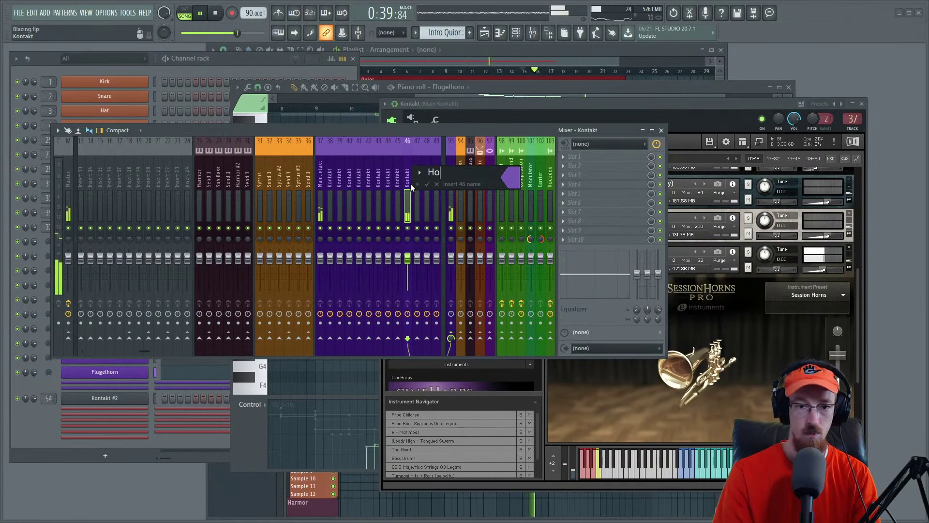
{"action": "key", "text": "Return"}
Step: Load the Comet32 reverb into an effect slot on the Horn mixer track
{"action": "key", "text": "F8"}
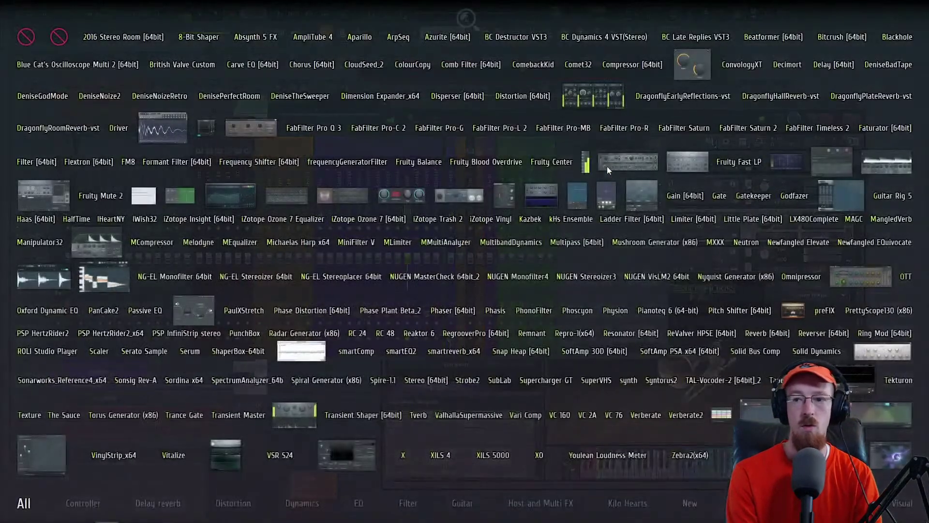
{"action": "type", "text": "Comet"}
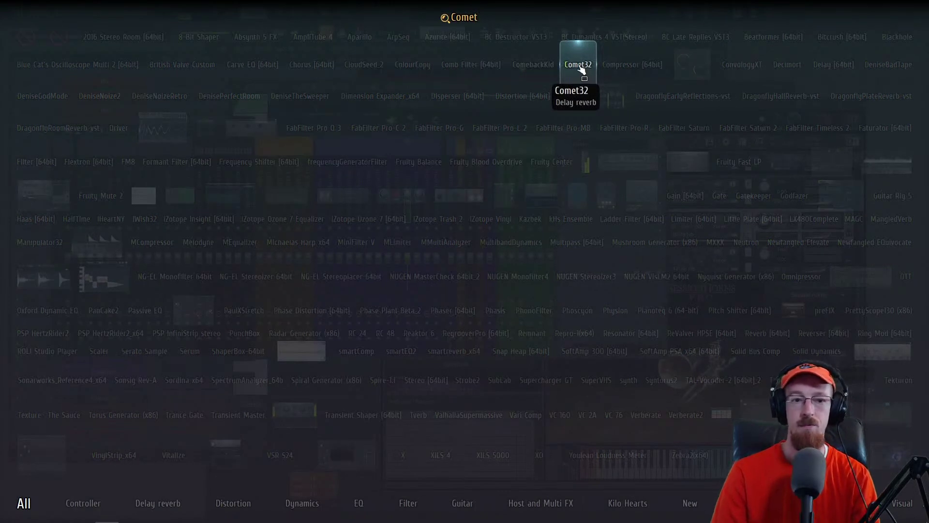
{"action": "key", "text": "Return"}
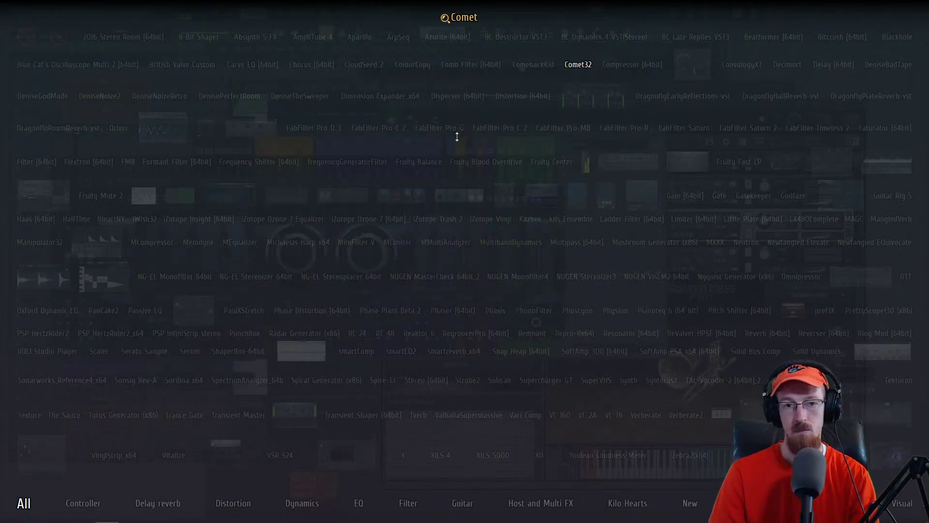
Step: Set Comet's size to 75.06, decay 68, detune 86.2, hi damp 28.7, color 45.6 and dry/wet 46.2 while listening
{"action": "left_click_drag", "start_coordinate": [370, 175], "coordinate": [451, 194]}
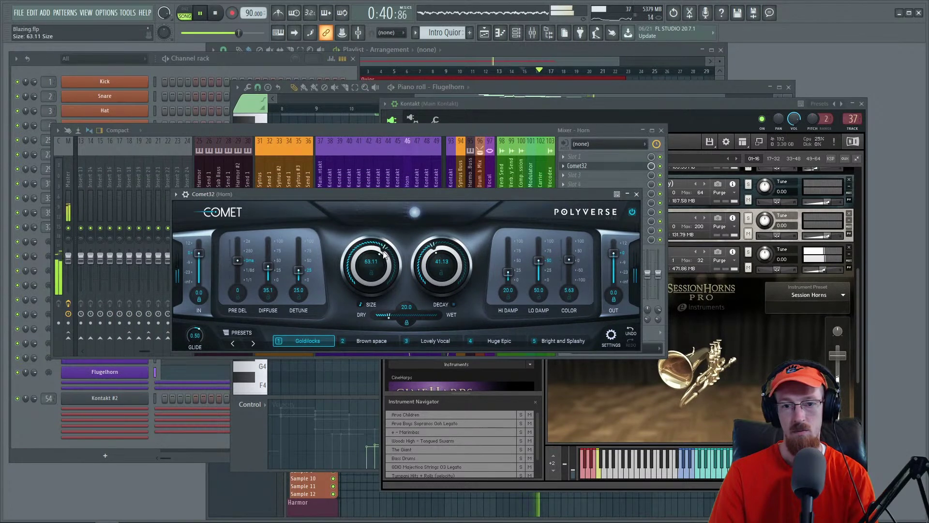
{"action": "left_click_drag", "start_coordinate": [448, 255], "coordinate": [449, 249]}
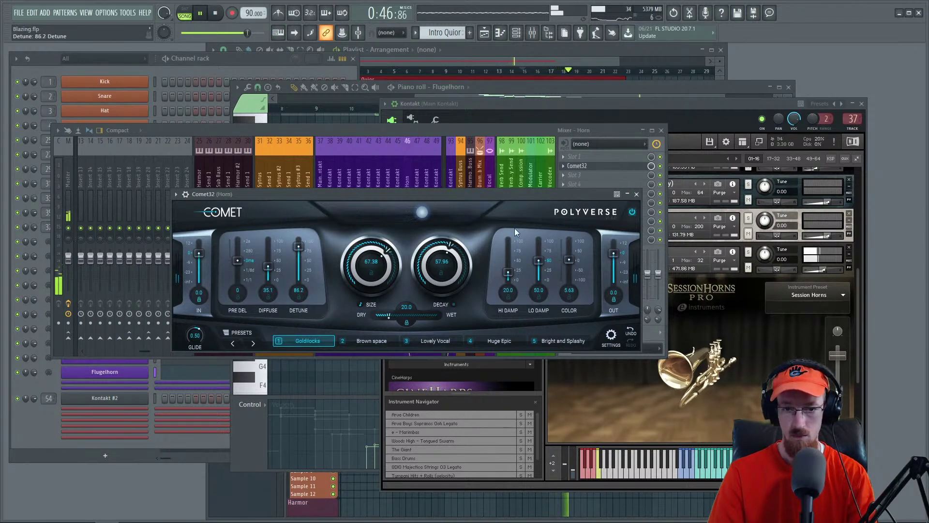
{"action": "left_click_drag", "start_coordinate": [509, 197], "coordinate": [509, 197]}
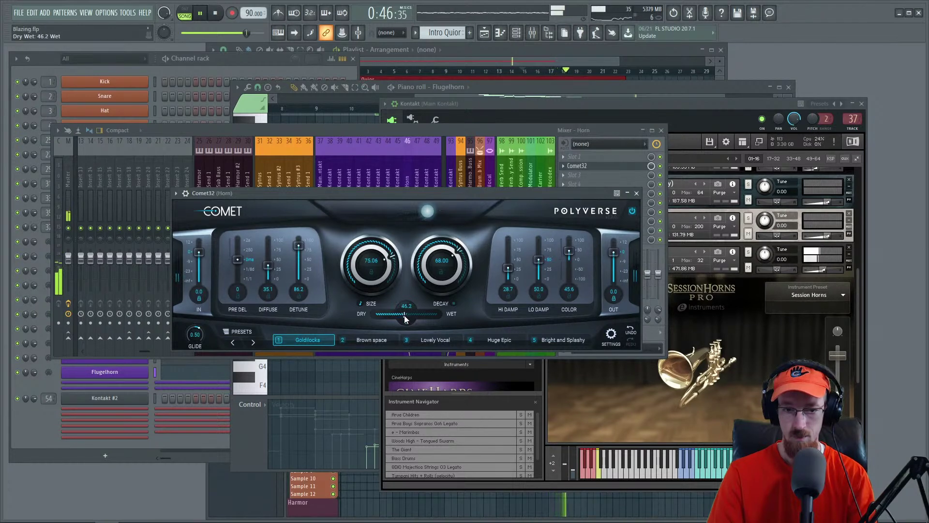
{"action": "left_click", "coordinate": [637, 193]}
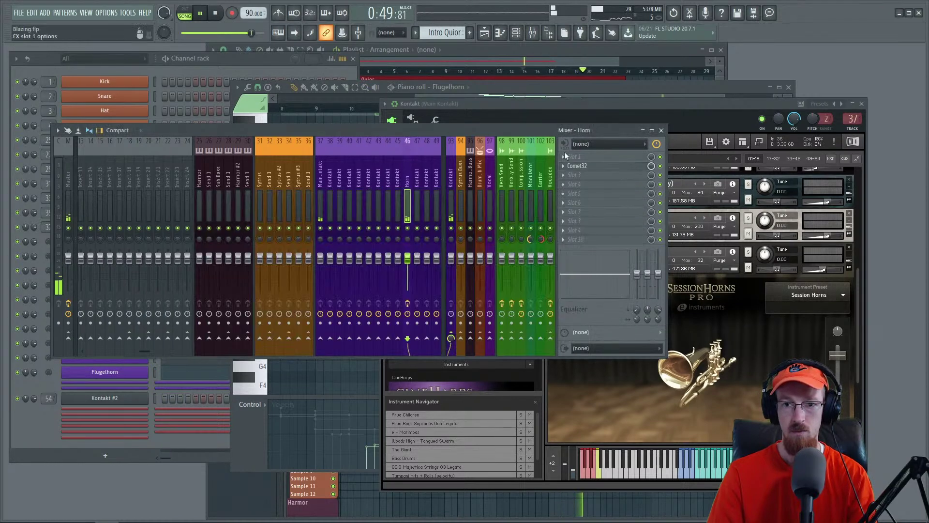
Step: Play the arrangement from about bar 9 and save the project
{"action": "left_click", "coordinate": [550, 59]}
{"action": "left_click", "coordinate": [443, 72]}
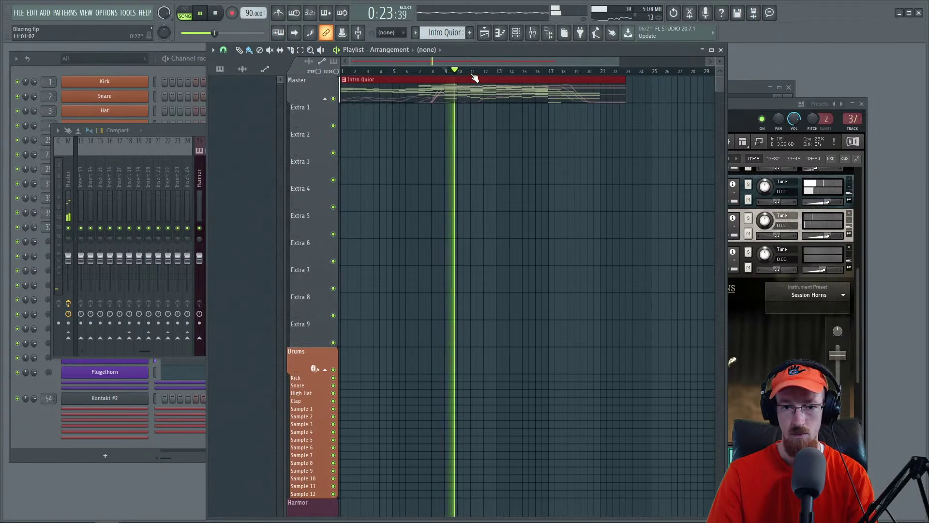
{"action": "scroll", "coordinate": [484, 130], "scroll_direction": "up", "scroll_amount": 4}
{"action": "key", "text": "ctrl+s"}
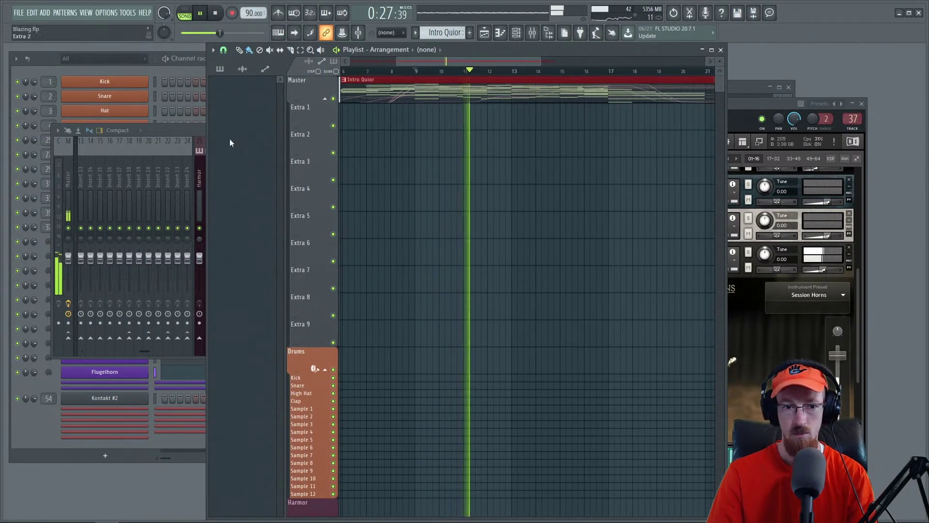
Step: Lower the Horn mixer track's volume to about 73%
{"action": "left_click", "coordinate": [186, 129]}
{"action": "left_click_drag", "start_coordinate": [411, 261], "coordinate": [410, 272]}
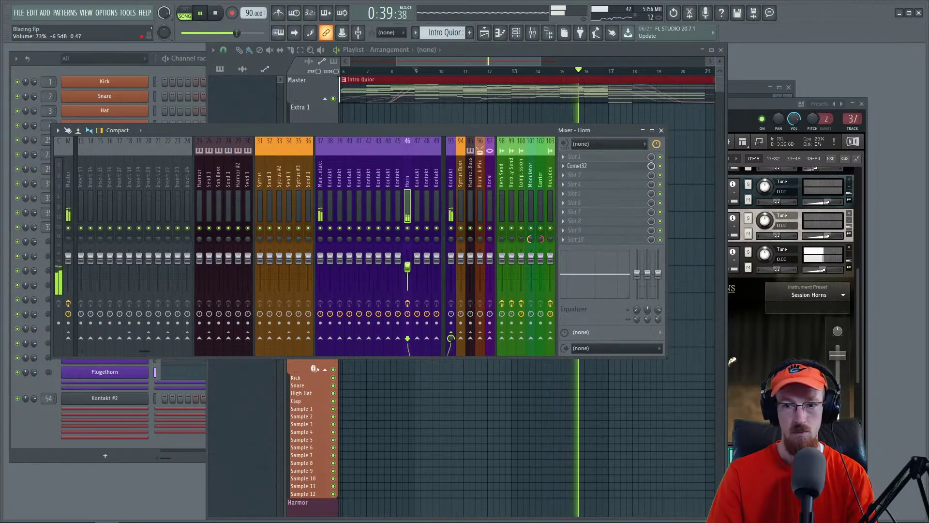
{"action": "left_click_drag", "start_coordinate": [409, 270], "coordinate": [409, 269]}
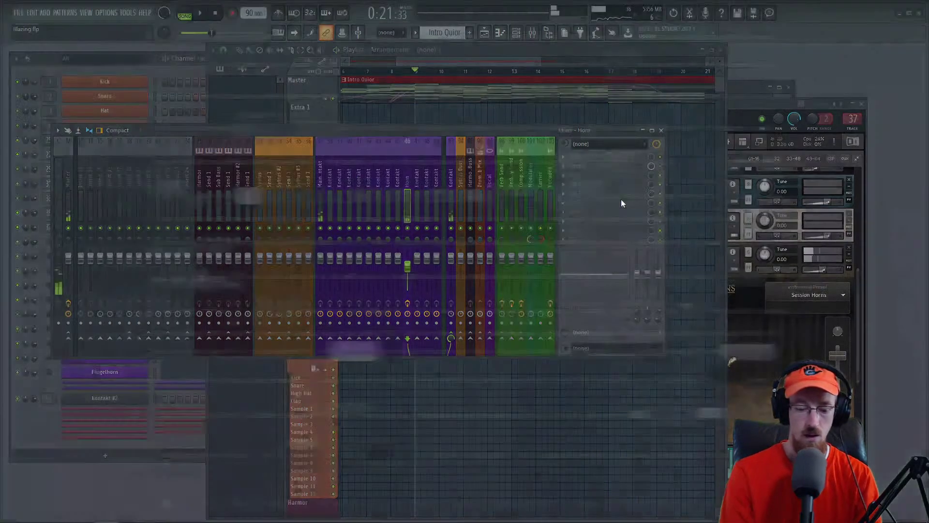
Step: Add Fruity Balance to the Horn track and create an automation clip for its Volume
{"action": "middle_click", "coordinate": [621, 200]}
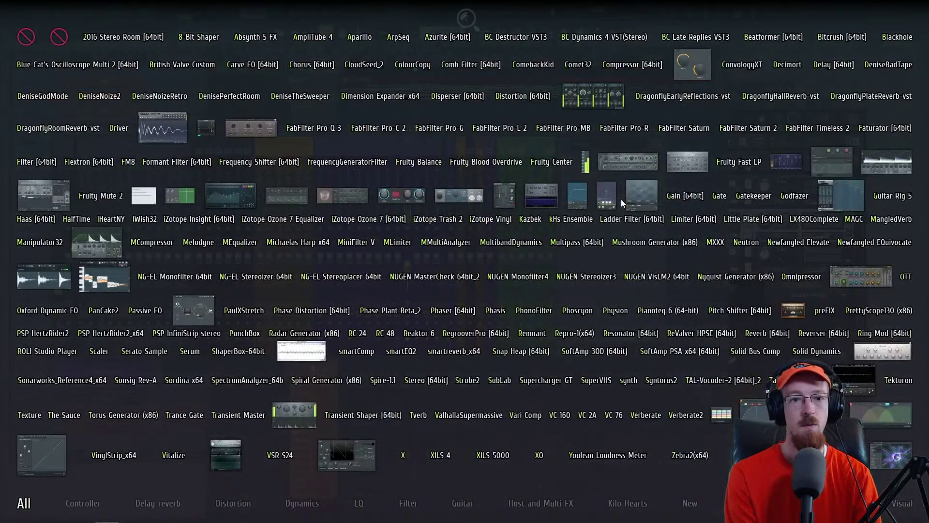
{"action": "type", "text": "bala"}
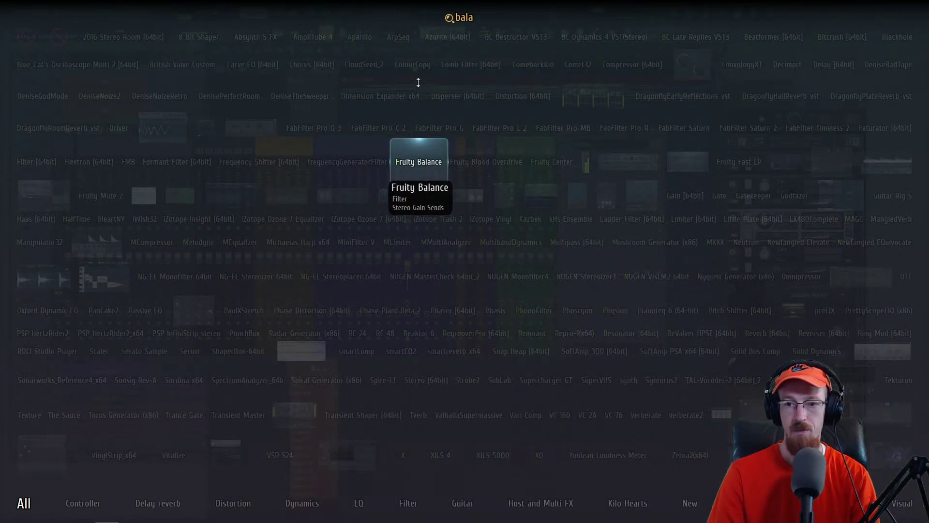
{"action": "key", "text": "Return"}
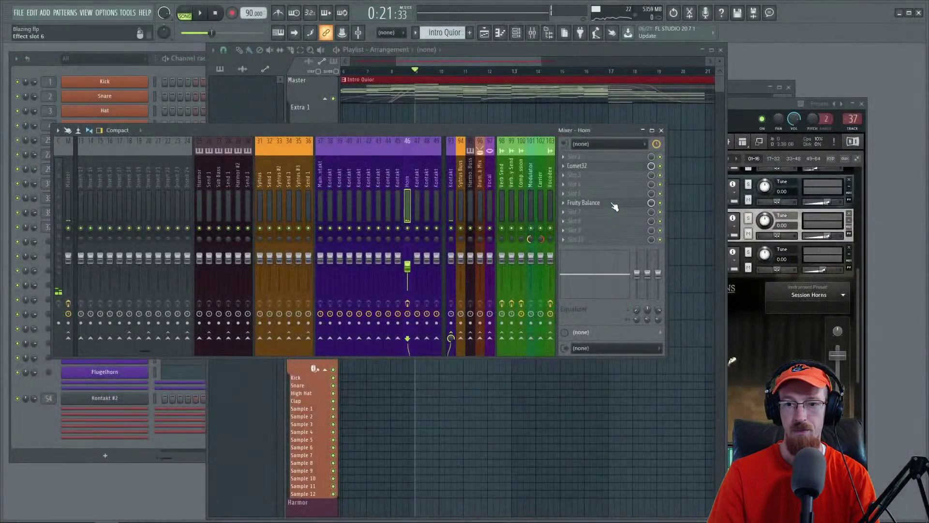
{"action": "right_click", "coordinate": [129, 173]}
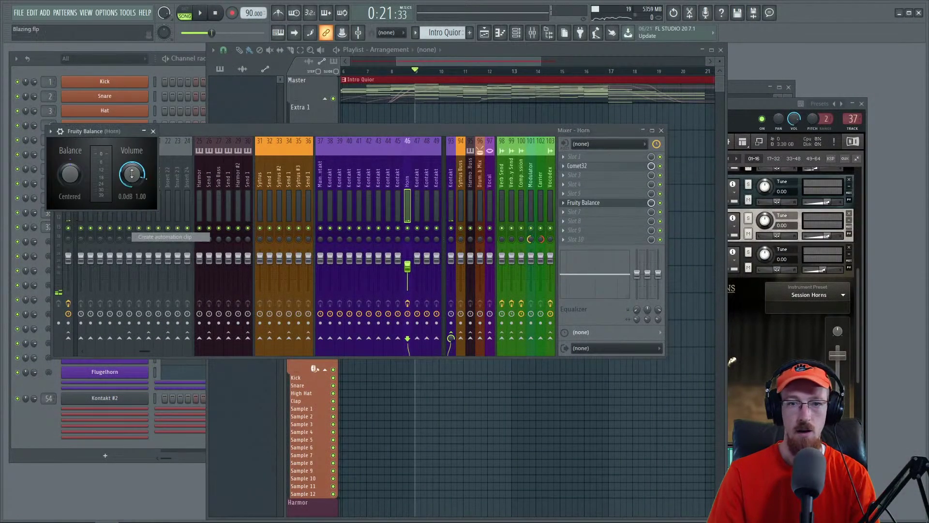
{"action": "left_click", "coordinate": [151, 237]}
Step: Shape the Horn volume automation as a curved fade from bar 17 down to silence at bar 21, and place the playhead at bar 17
{"action": "left_click_drag", "start_coordinate": [511, 63], "coordinate": [462, 65]}
{"action": "scroll", "coordinate": [586, 118], "scroll_direction": "right", "scroll_amount": 5}
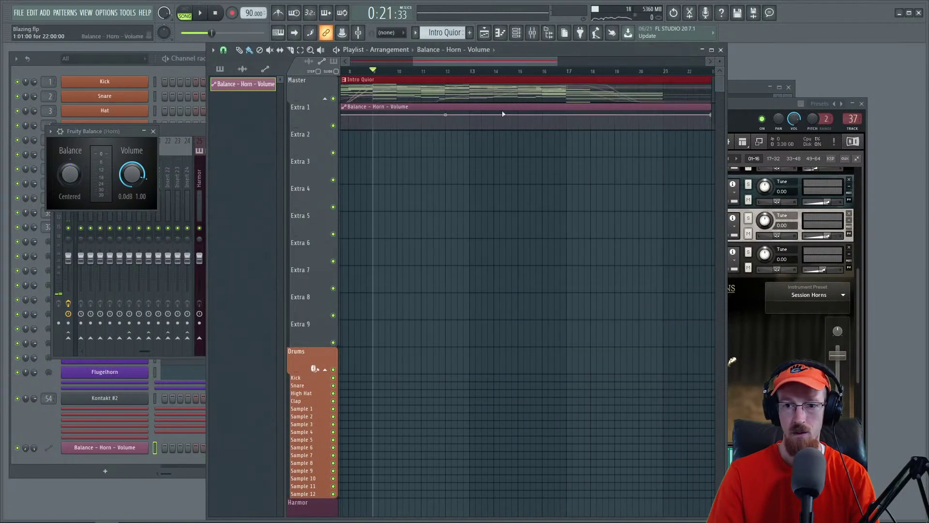
{"action": "left_click", "coordinate": [566, 115]}
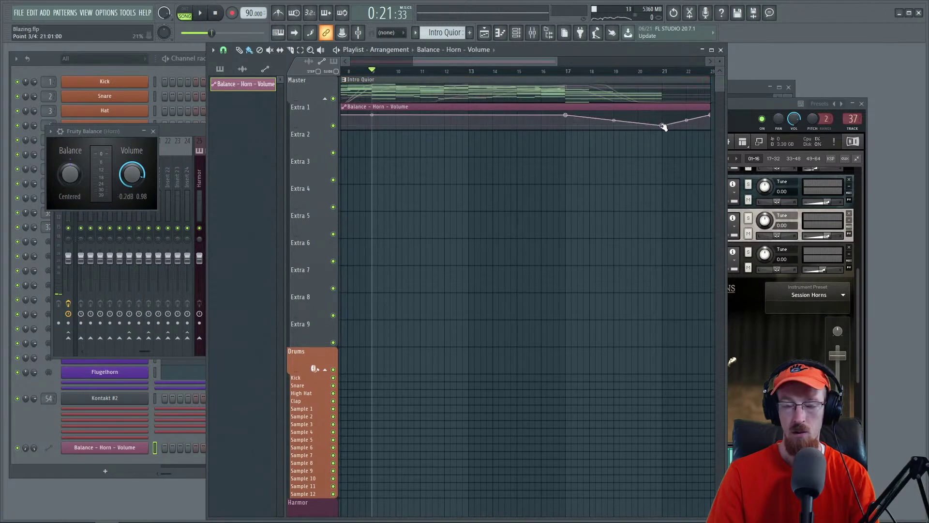
{"action": "scroll", "coordinate": [614, 123], "scroll_direction": "right", "scroll_amount": 1}
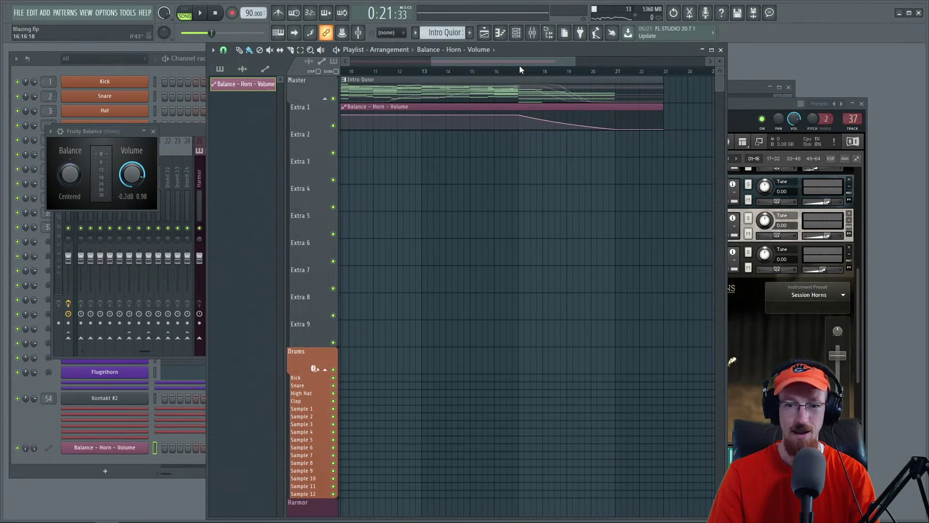
{"action": "left_click", "coordinate": [519, 67]}
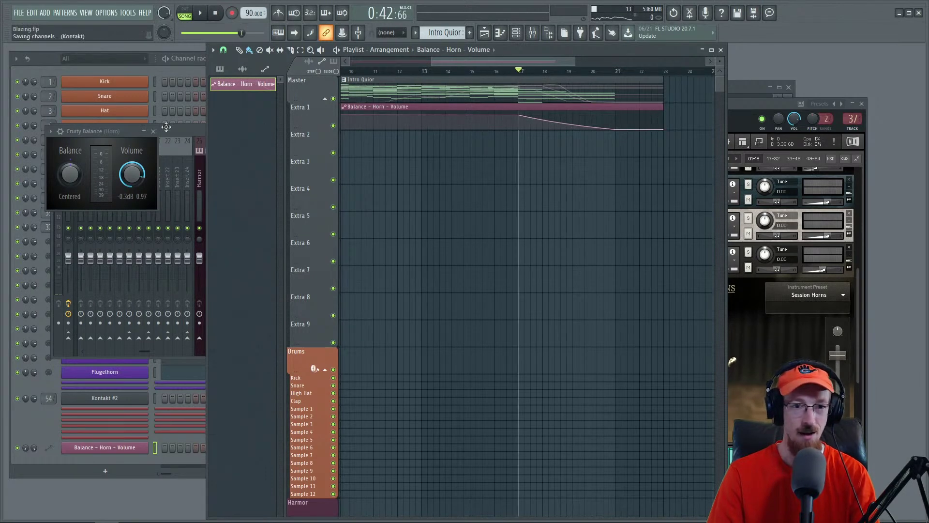
Step: Play the Horn fade-out from bar 17 and move Fruity Balance ahead of Comet32 in the Horn track's effect chain
{"action": "left_click", "coordinate": [153, 132]}
{"action": "key", "text": "space"}
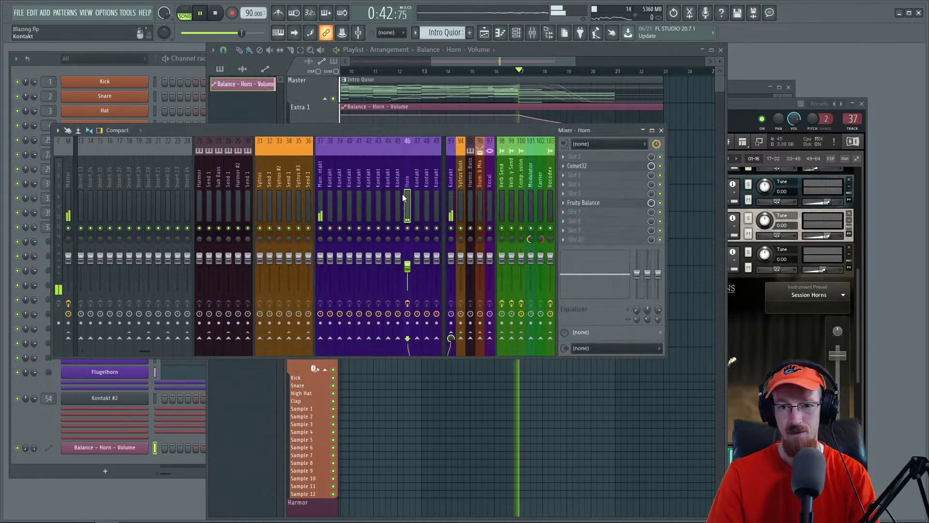
{"action": "left_click", "coordinate": [566, 125]}
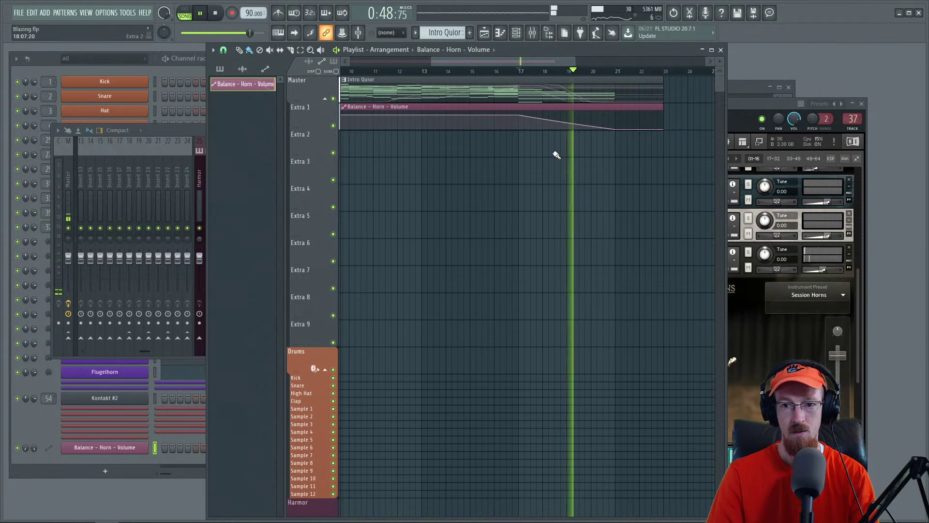
{"action": "left_click", "coordinate": [193, 127]}
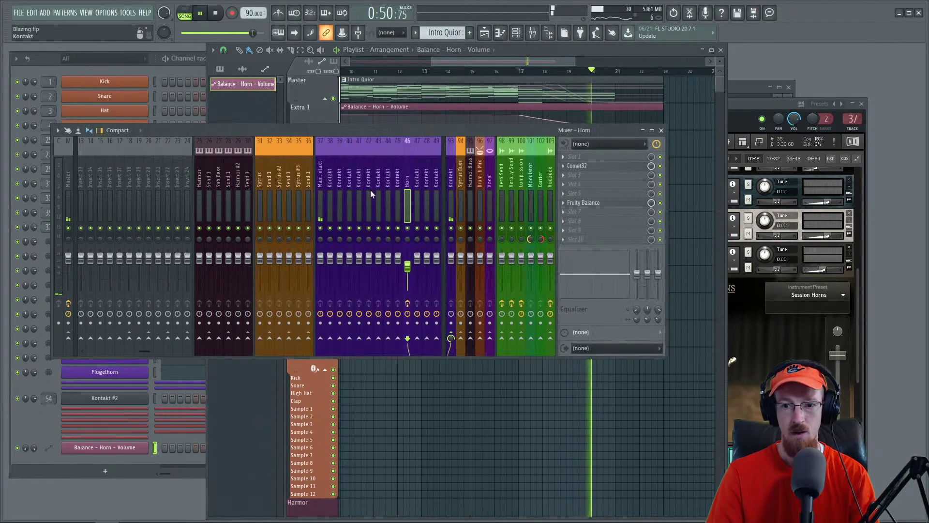
{"action": "key", "text": "space"}
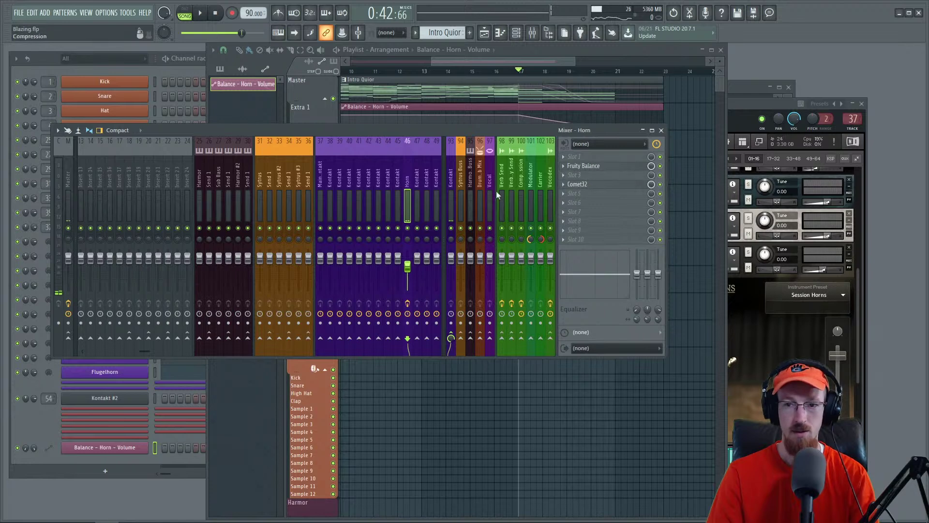
Step: Replay the arrangement from bar 17 to check the Horn fade-out with the reordered effects
{"action": "left_click", "coordinate": [545, 63]}
{"action": "key", "text": "space"}
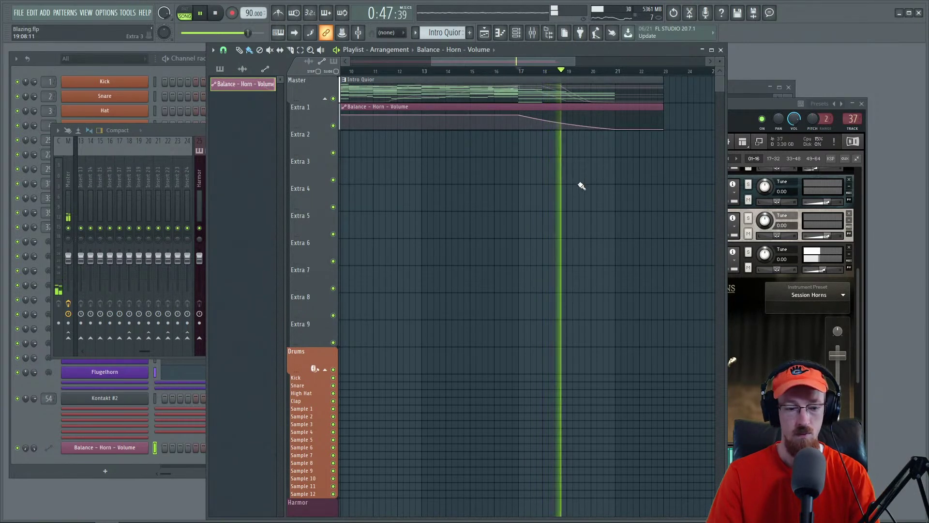
{"action": "scroll", "coordinate": [497, 165], "scroll_direction": "down", "scroll_amount": 5}
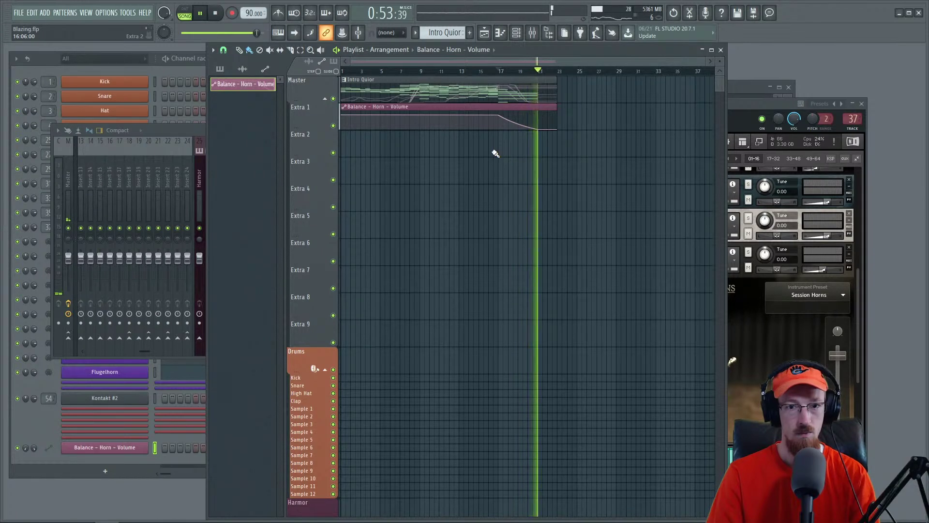
{"action": "key", "text": "space"}
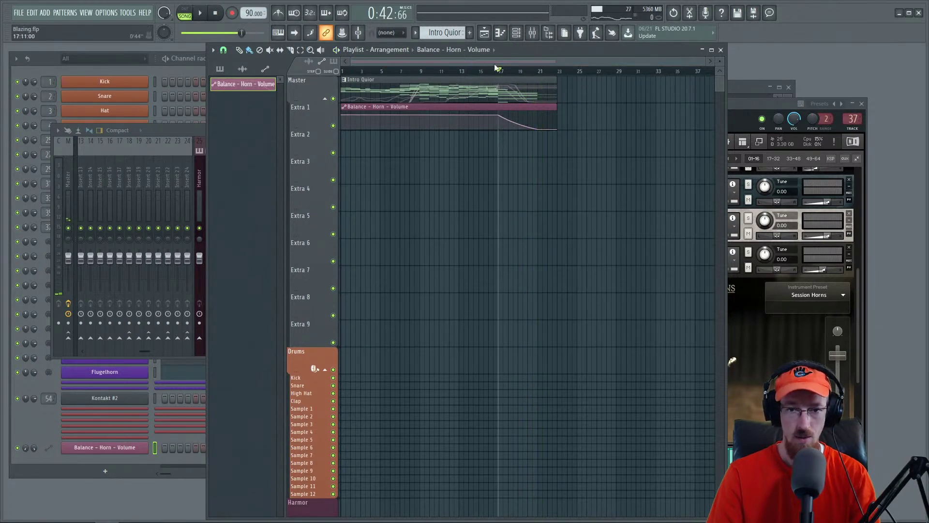
Step: Play the whole Intro Quior arrangement from bar 1 through the end of the fade-out
{"action": "left_click_drag", "start_coordinate": [537, 72], "coordinate": [298, 66]}
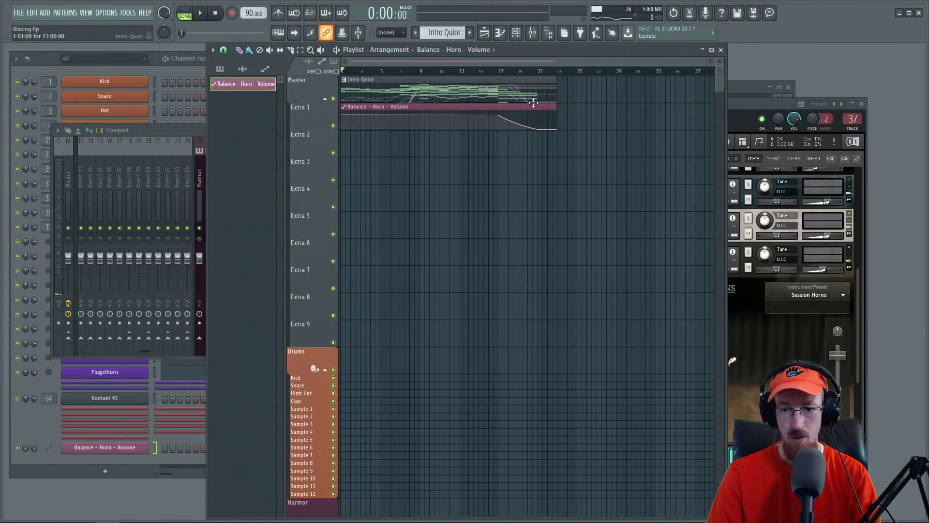
{"action": "left_click_drag", "start_coordinate": [703, 63], "coordinate": [551, 76]}
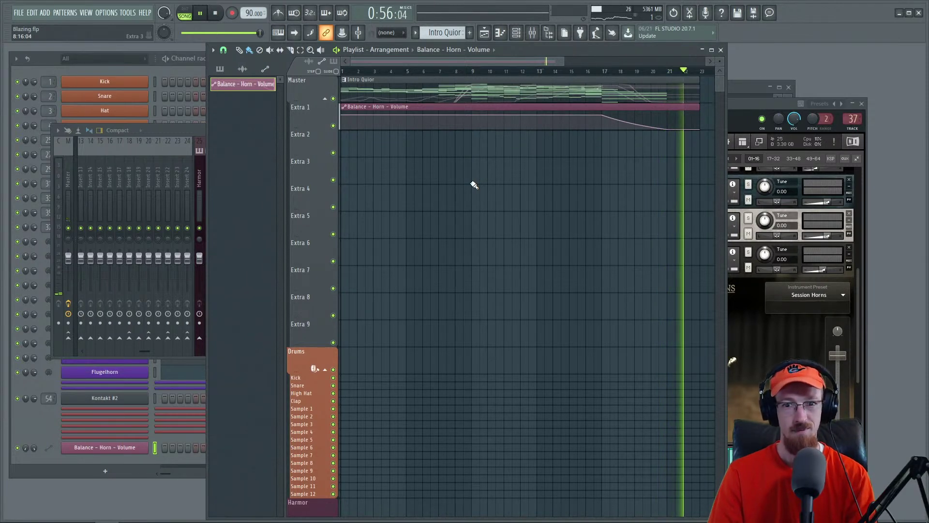
{"action": "key", "text": "space"}
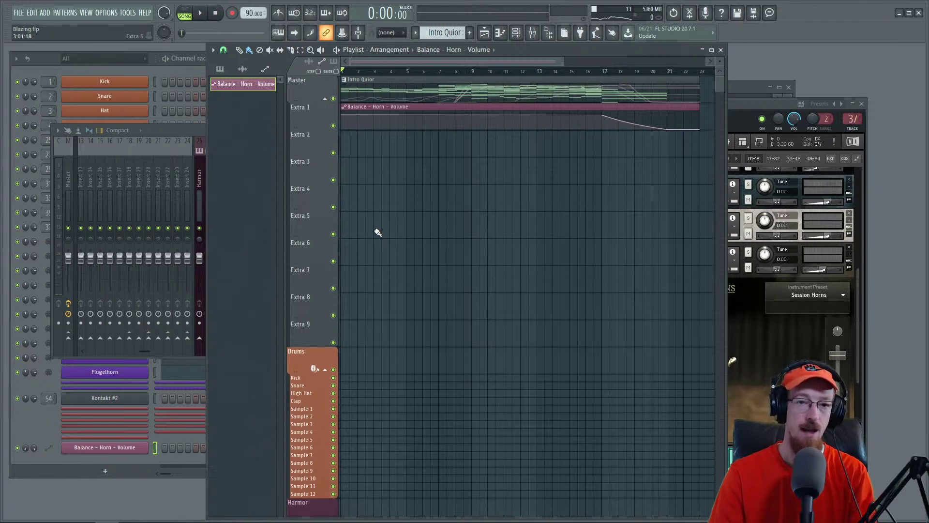
Step: Review the Horn mixer track's Fruity Balance effect and the Flugelhorn's volume in Kontakt
{"action": "left_click", "coordinate": [188, 129]}
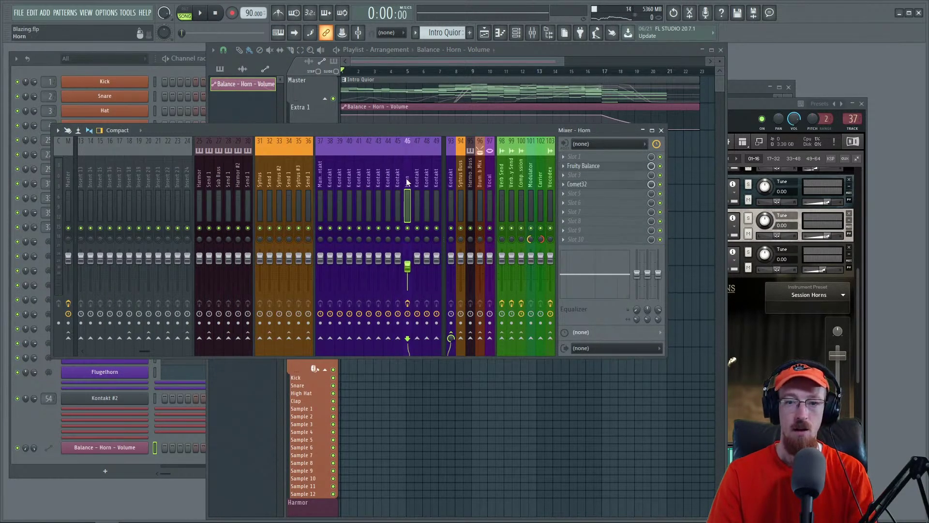
{"action": "left_click", "coordinate": [606, 166]}
{"action": "left_click", "coordinate": [611, 168]}
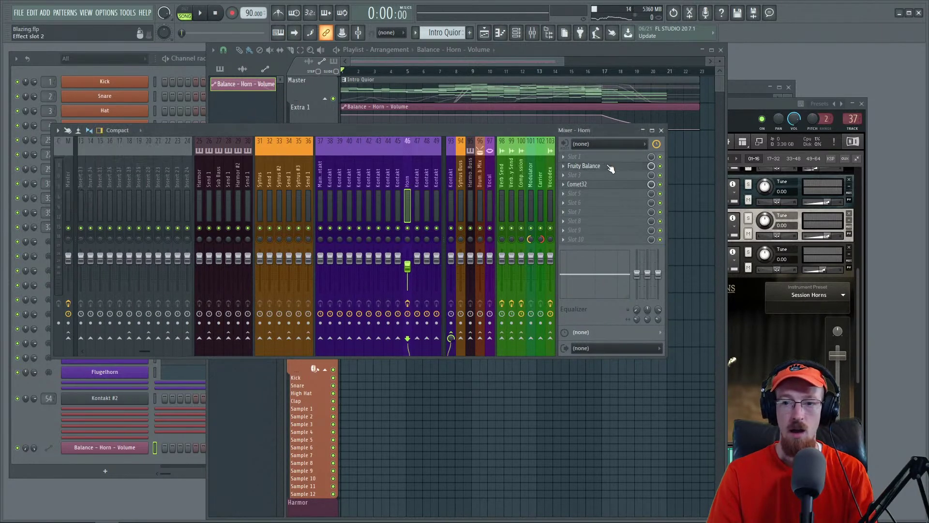
{"action": "left_click", "coordinate": [745, 112]}
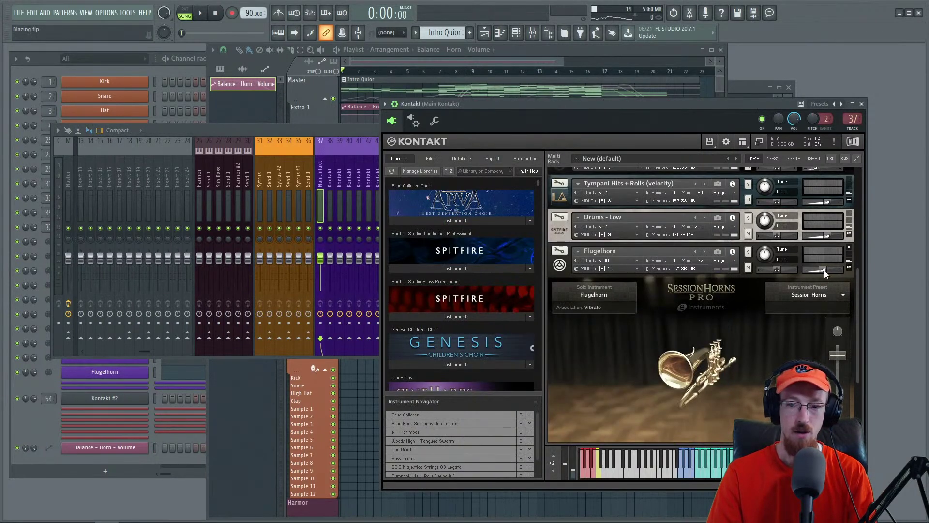
{"action": "left_click", "coordinate": [341, 143]}
{"action": "left_click", "coordinate": [401, 181]}
{"action": "left_click", "coordinate": [407, 181]}
{"action": "left_click", "coordinate": [612, 166]}
{"action": "left_click", "coordinate": [611, 166]}
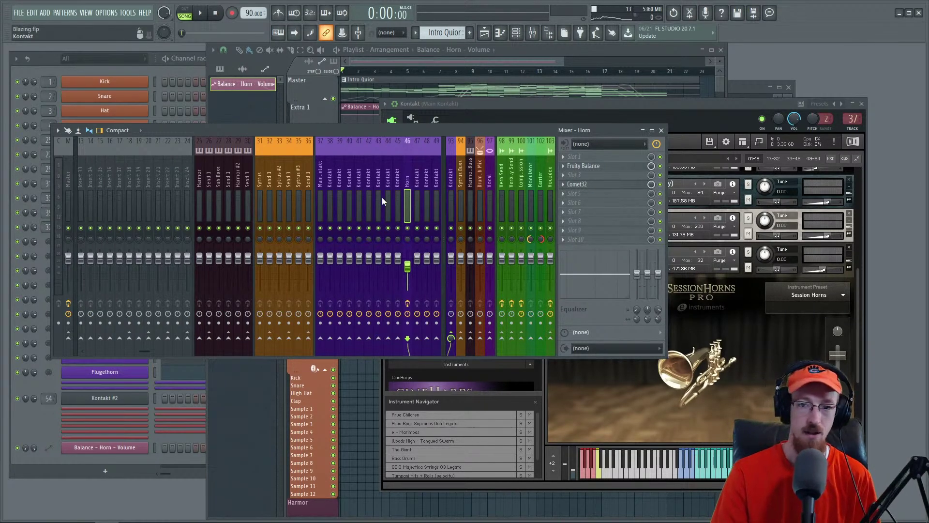
Step: Close Kontakt and the other window behind the playlist, and reposition the mixer and playlist windows
{"action": "left_click", "coordinate": [861, 103]}
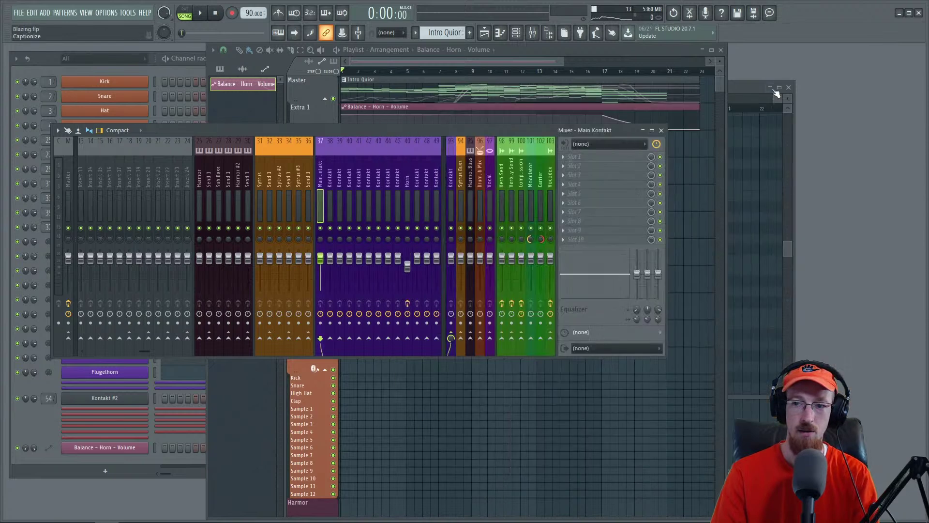
{"action": "left_click", "coordinate": [750, 91]}
{"action": "left_click", "coordinate": [788, 87]}
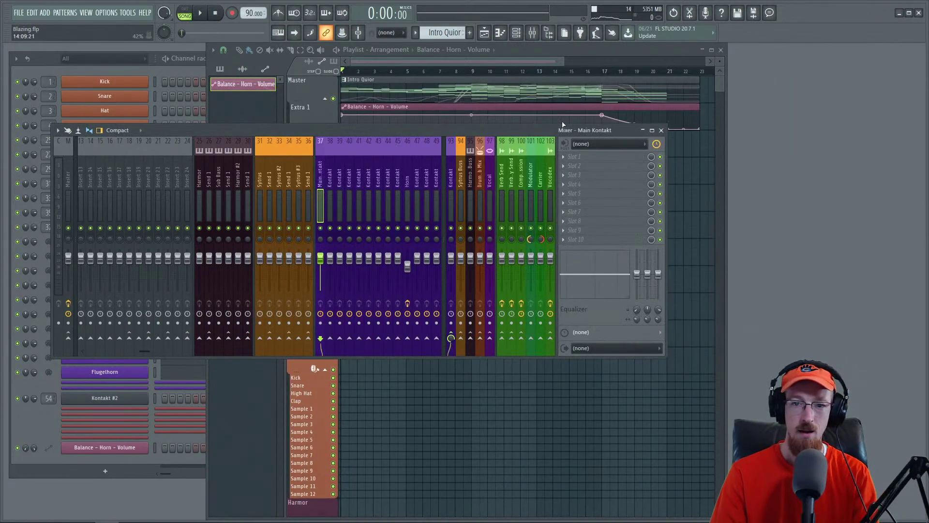
{"action": "left_click_drag", "start_coordinate": [492, 132], "coordinate": [534, 176]}
{"action": "left_click_drag", "start_coordinate": [529, 53], "coordinate": [693, 48]}
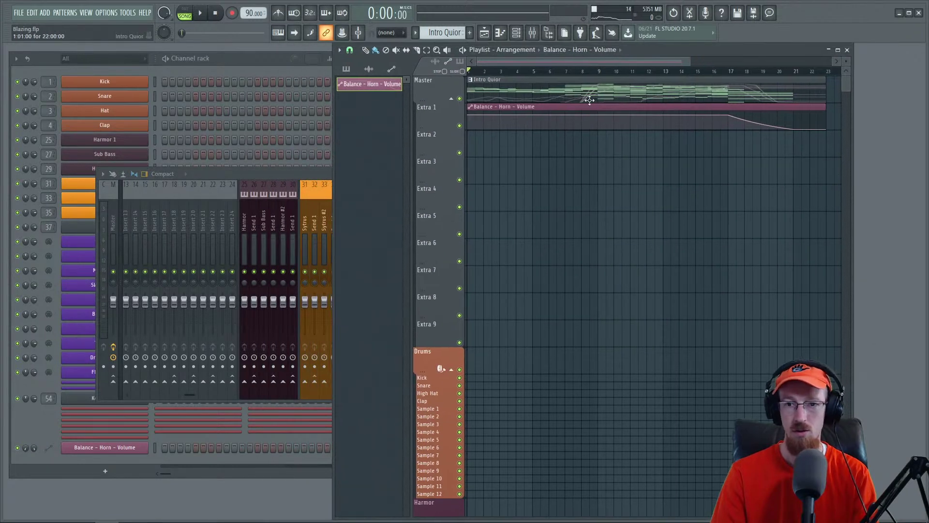